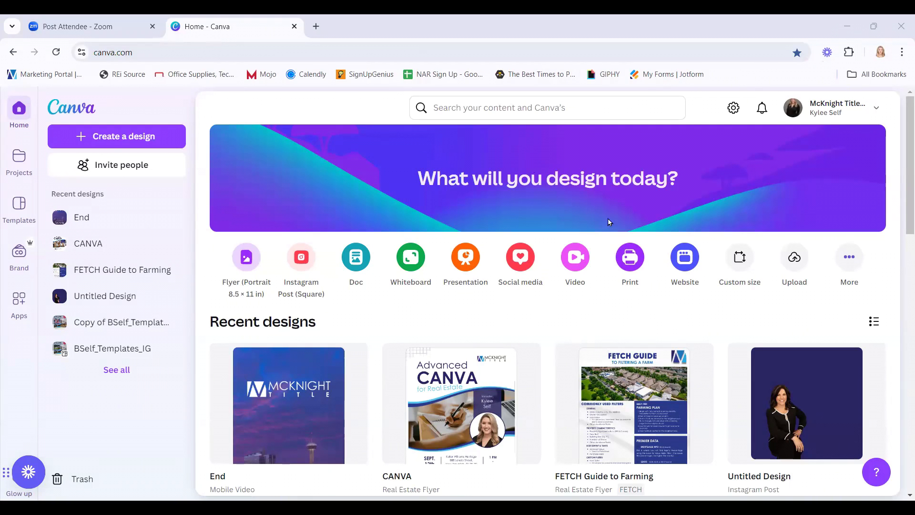
Go to the Projects page from the left rail, after briefly returning to Home.
scroll(558, 351, down, 1)
scroll(559, 352, down, 3)
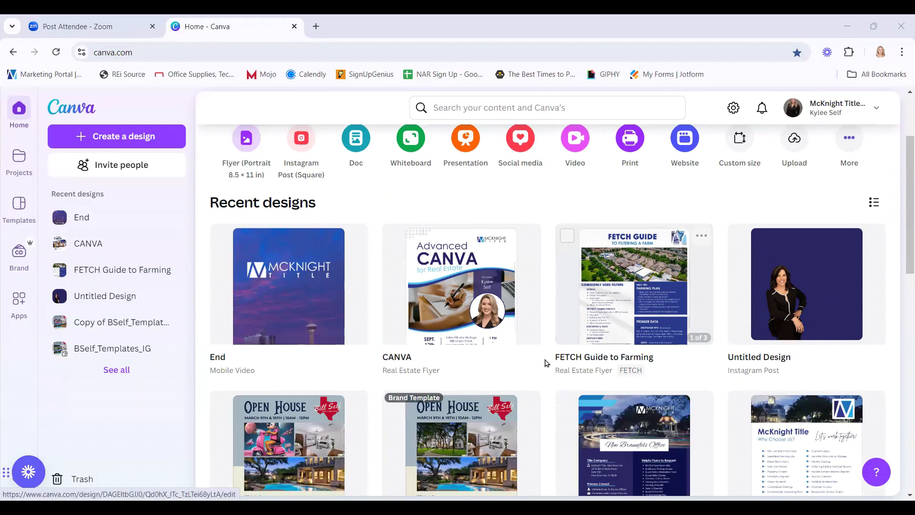
click(21, 114)
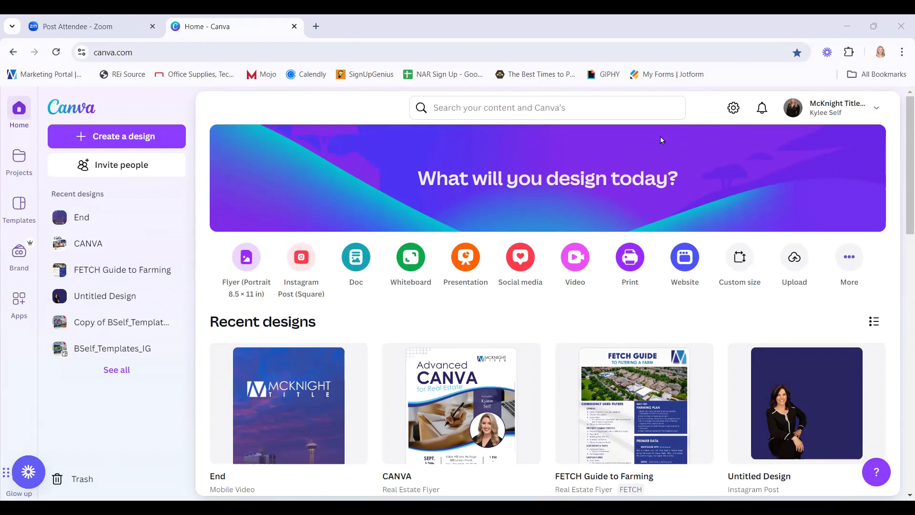
click(19, 160)
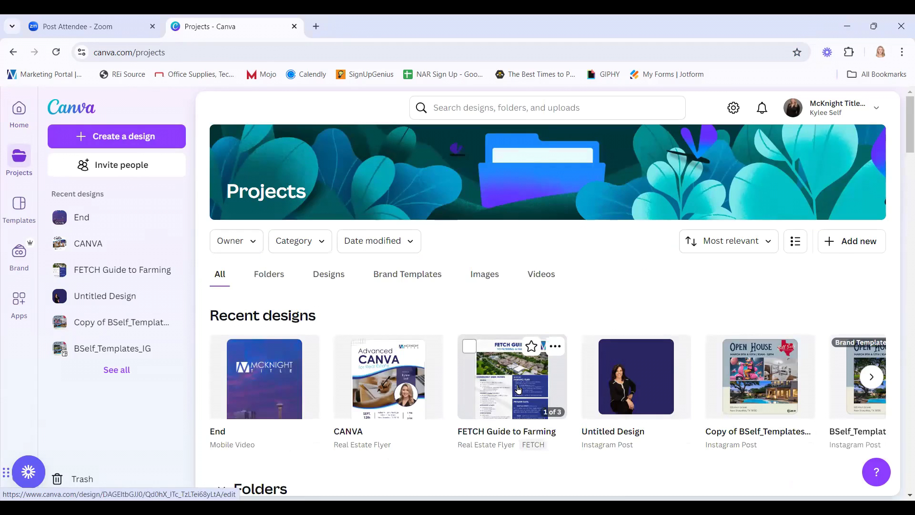
key(alt+Left)
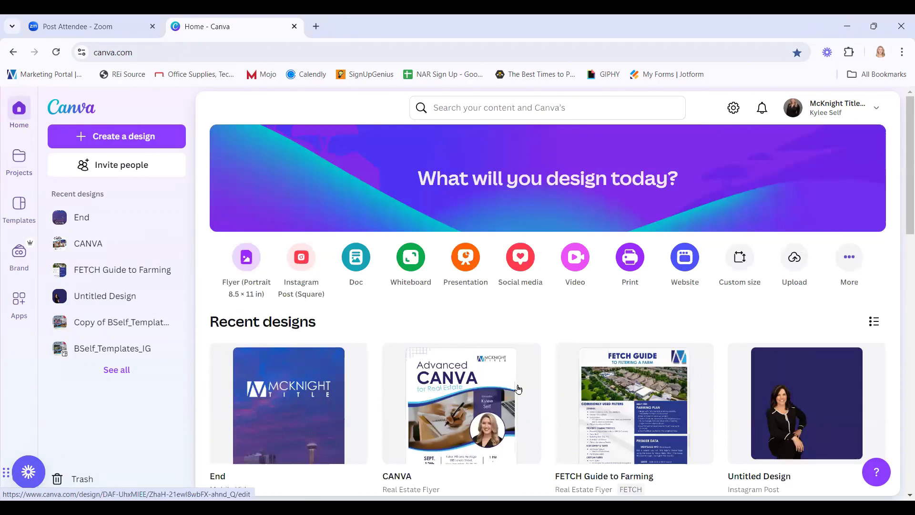
click(26, 160)
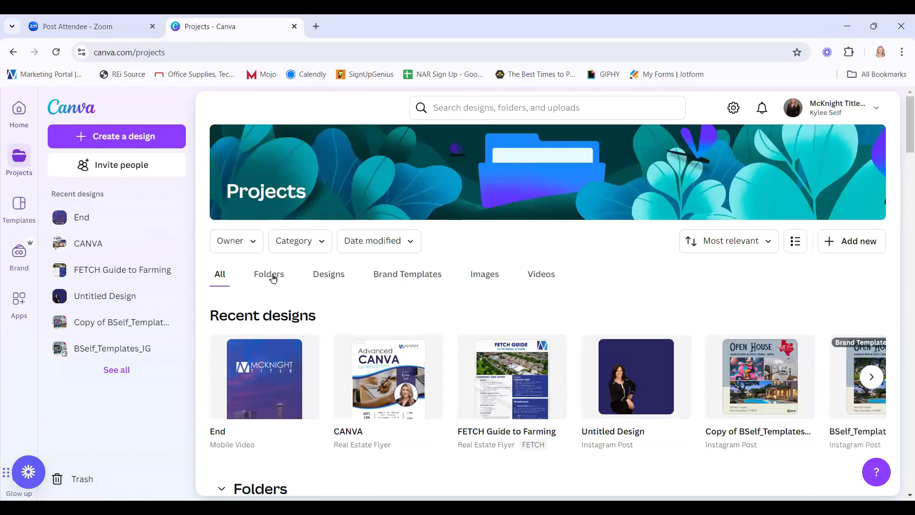
Browse the Templates gallery categories, then switch to the Brand Templates page.
click(18, 209)
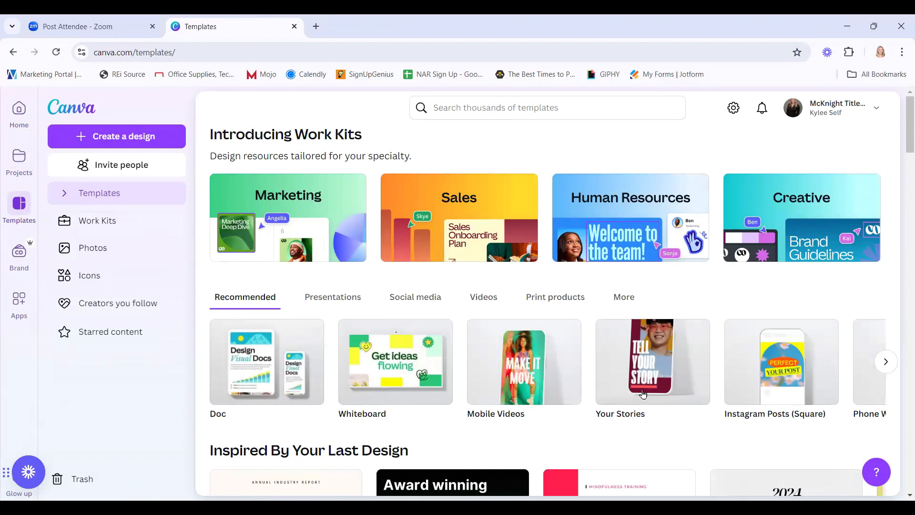
scroll(643, 394, down, 10)
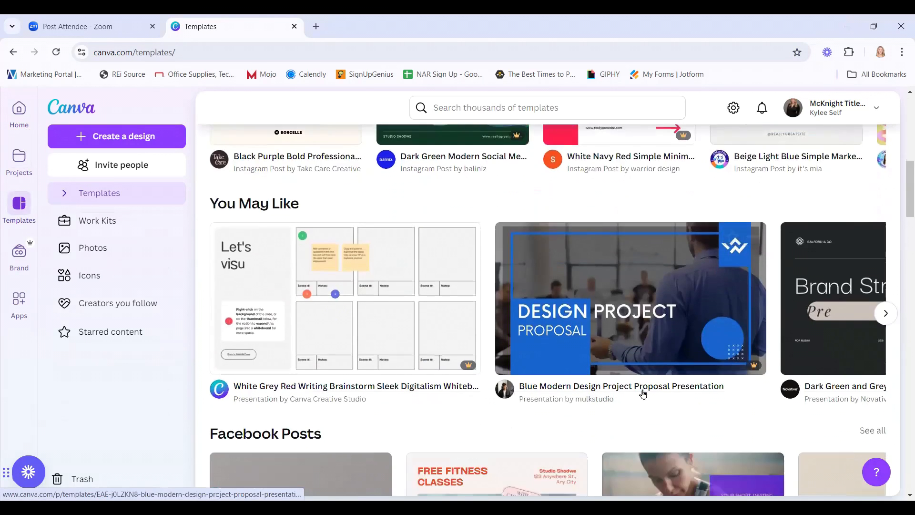
scroll(643, 393, down, 10)
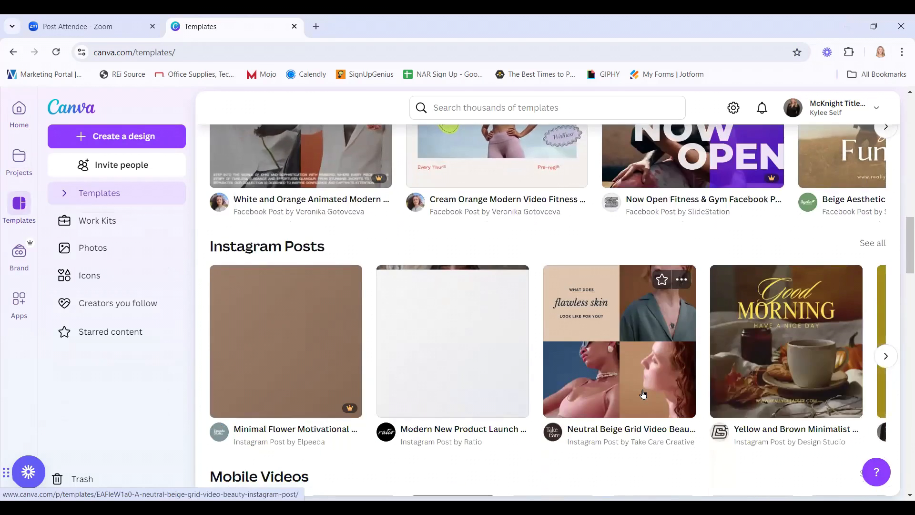
scroll(643, 393, up, 20)
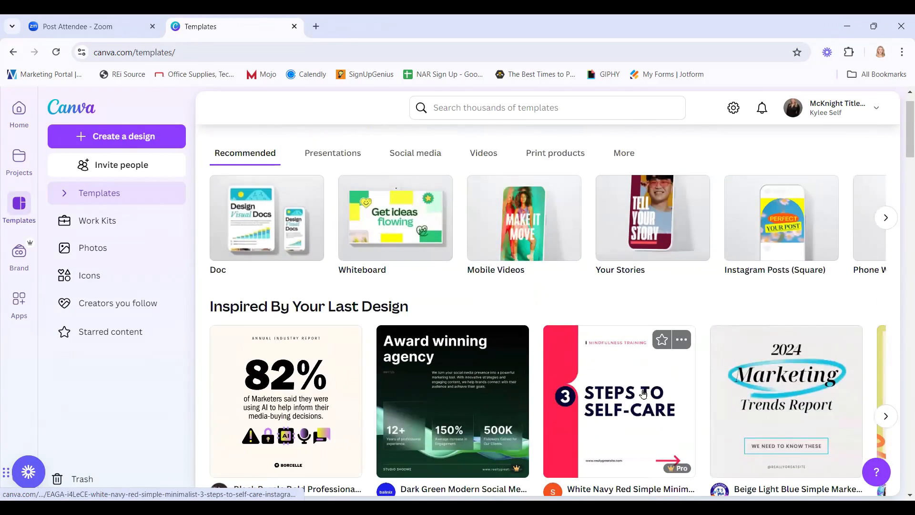
scroll(643, 393, up, 3)
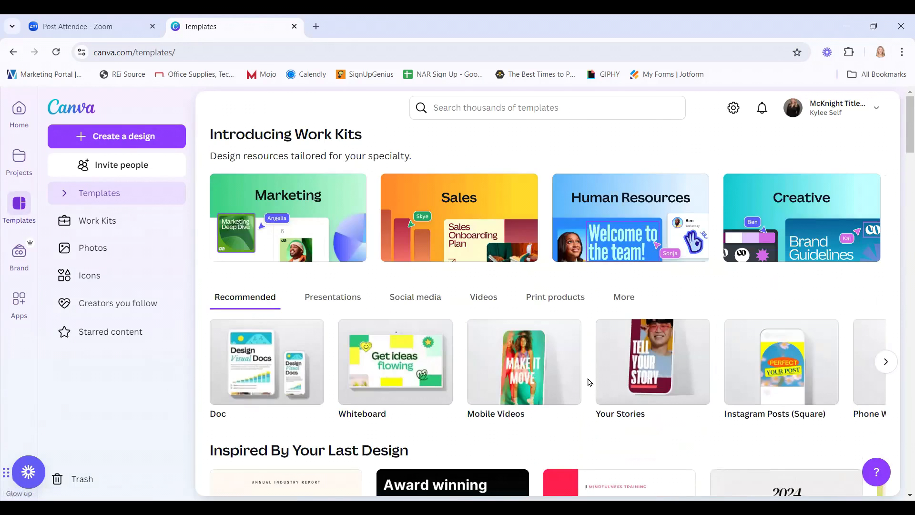
scroll(590, 382, down, 5)
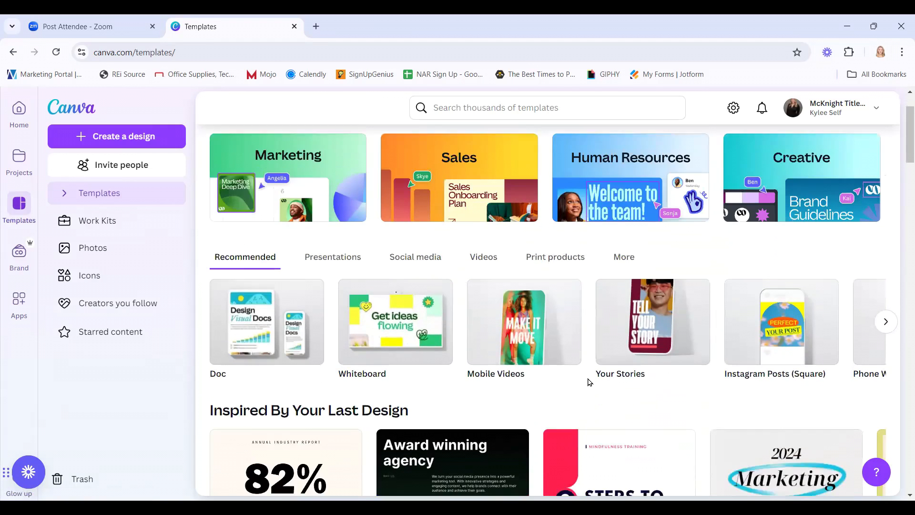
scroll(536, 389, down, 2)
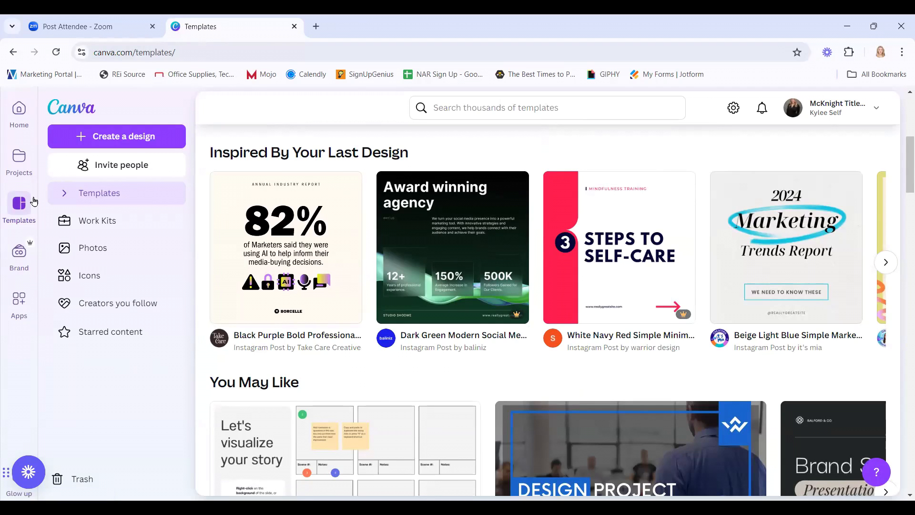
click(18, 253)
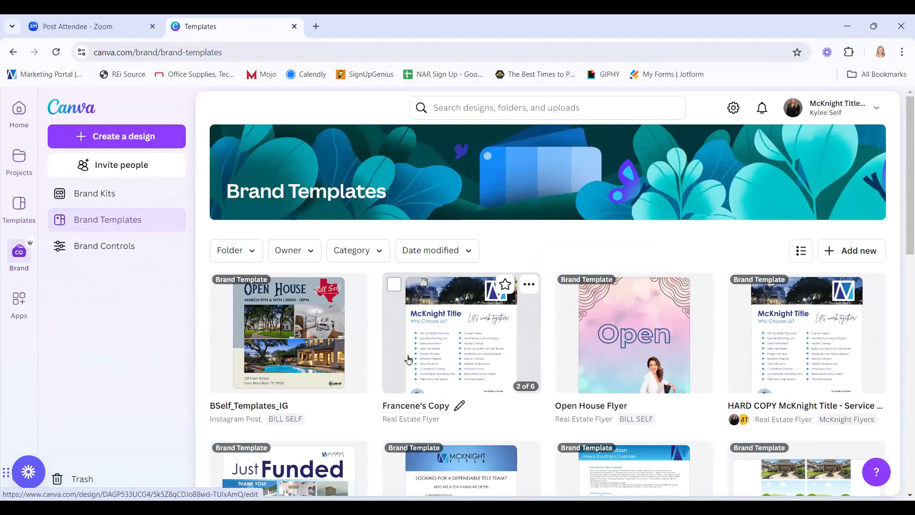
Go to the Brand Kits list and open the McKnight Title kit.
scroll(409, 359, down, 1)
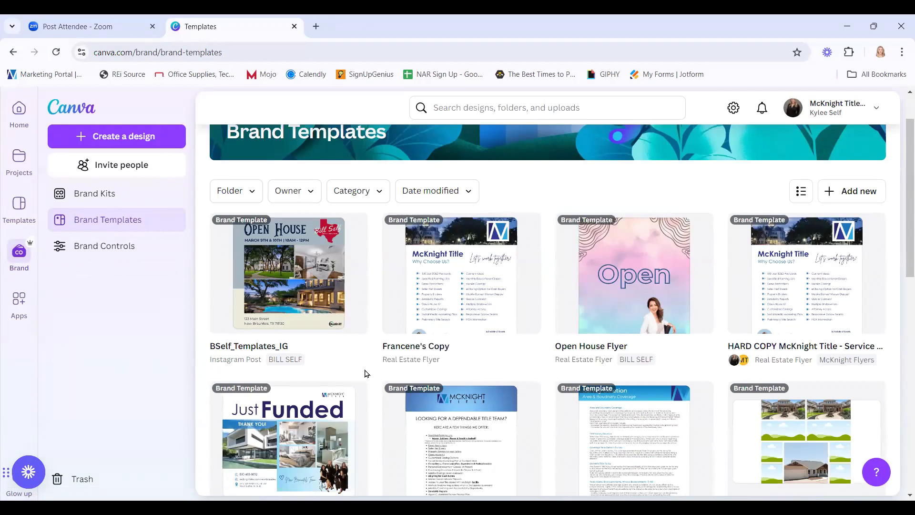
click(105, 189)
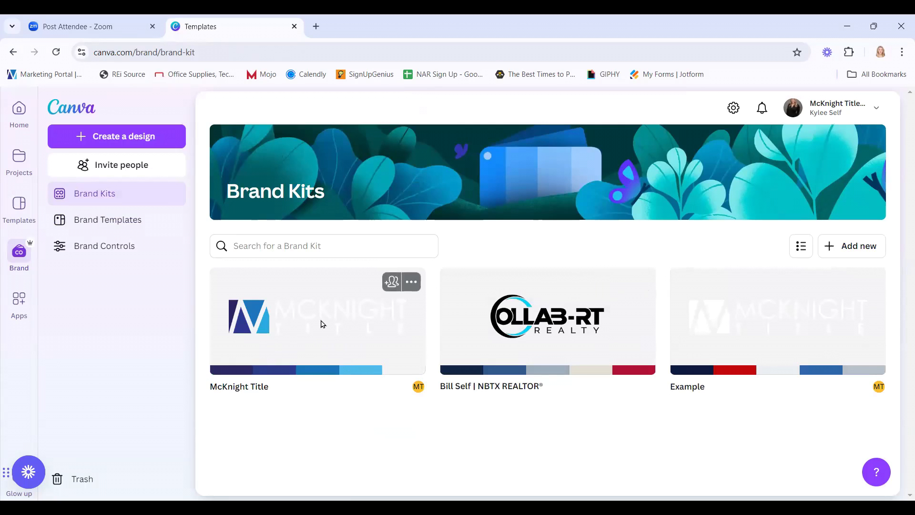
click(323, 325)
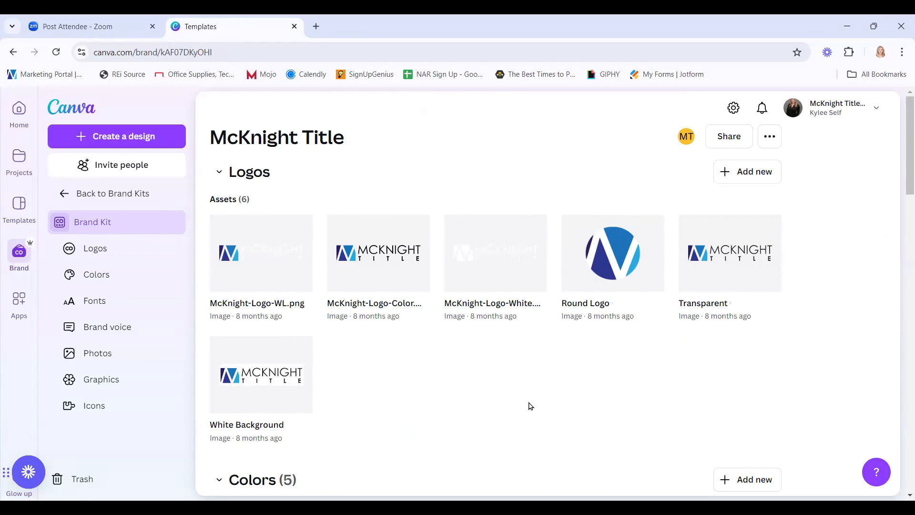
Start renaming the McKnight-Logo-WL.png logo, cancel it unchanged, and scroll down to Colors.
scroll(401, 367, down, 3)
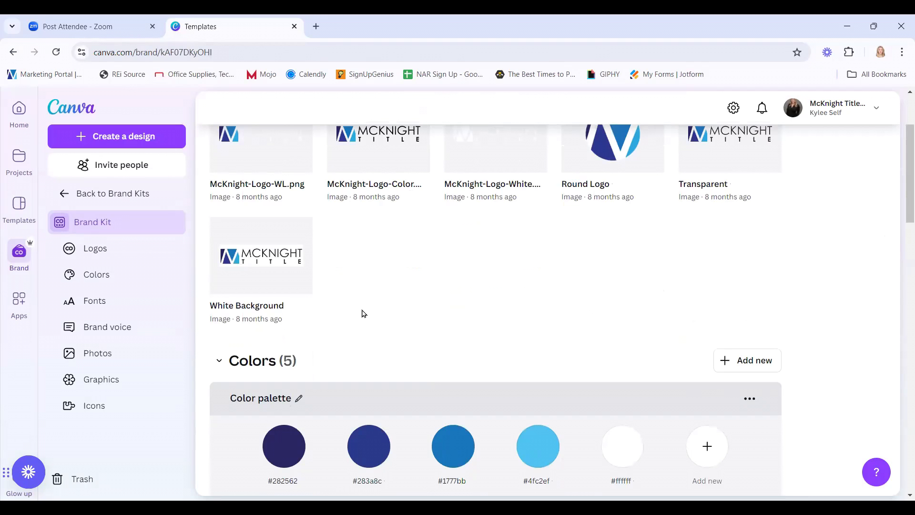
scroll(470, 319, down, 3)
scroll(380, 302, up, 3)
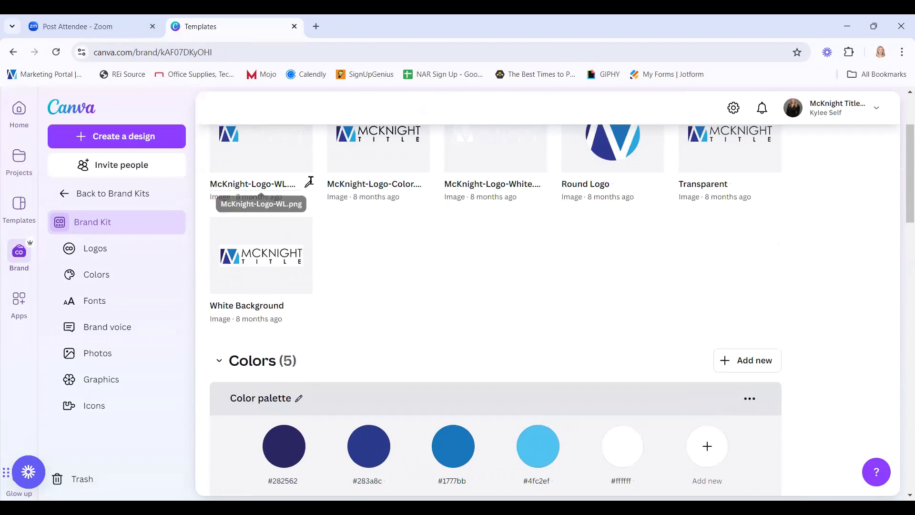
click(310, 185)
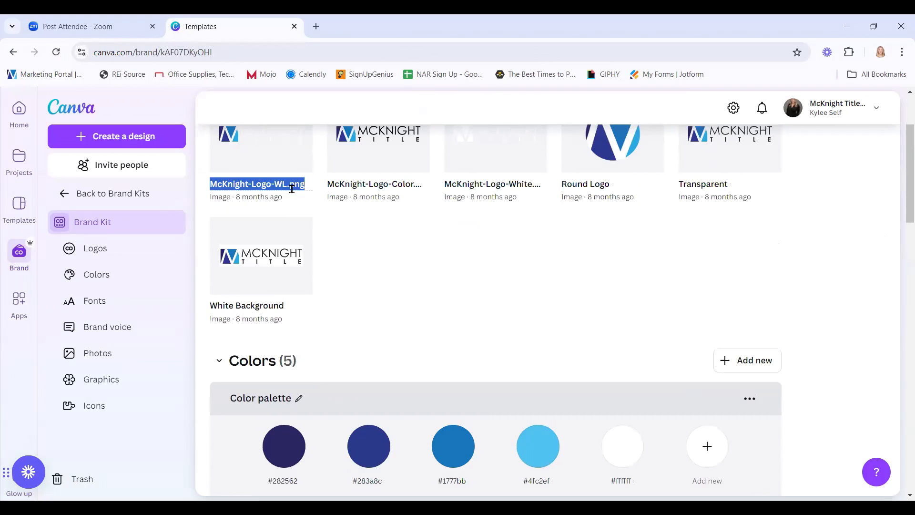
click(544, 286)
scroll(661, 323, down, 4)
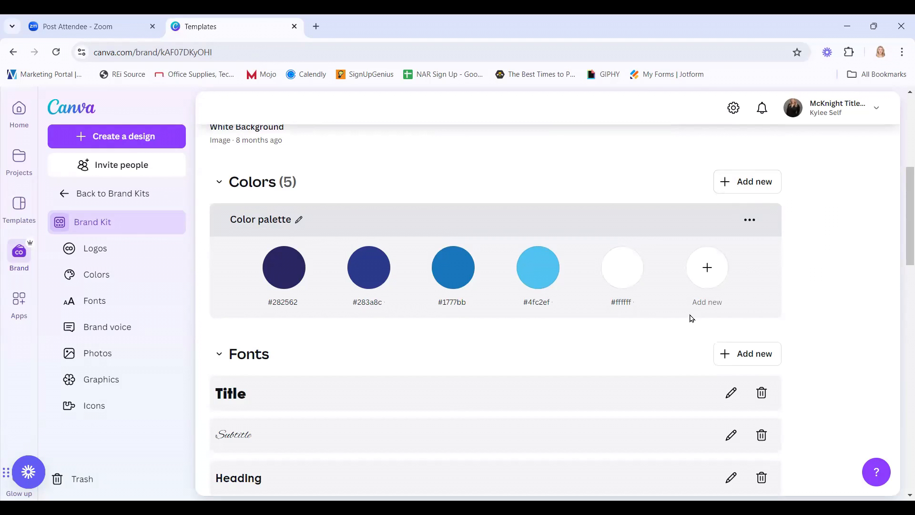
Open and close the Add palette suggestions, leaving the Color palette title unchanged.
click(766, 191)
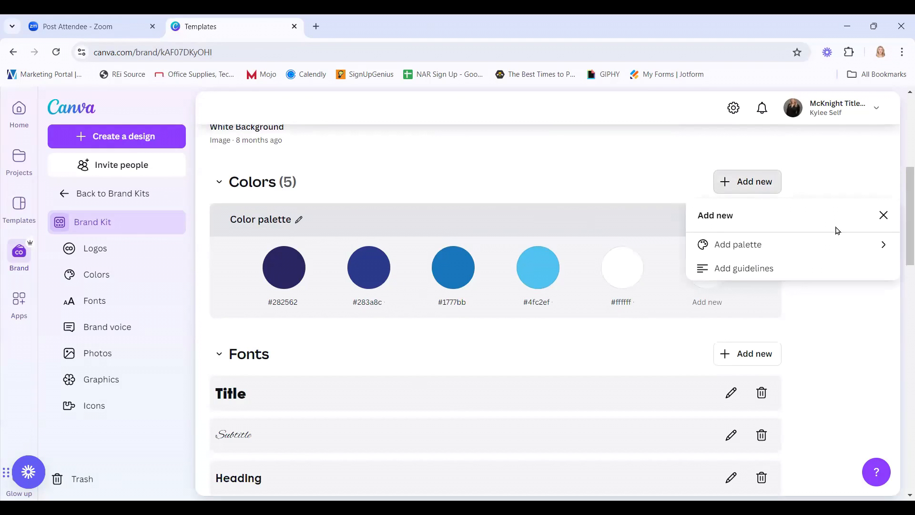
click(772, 249)
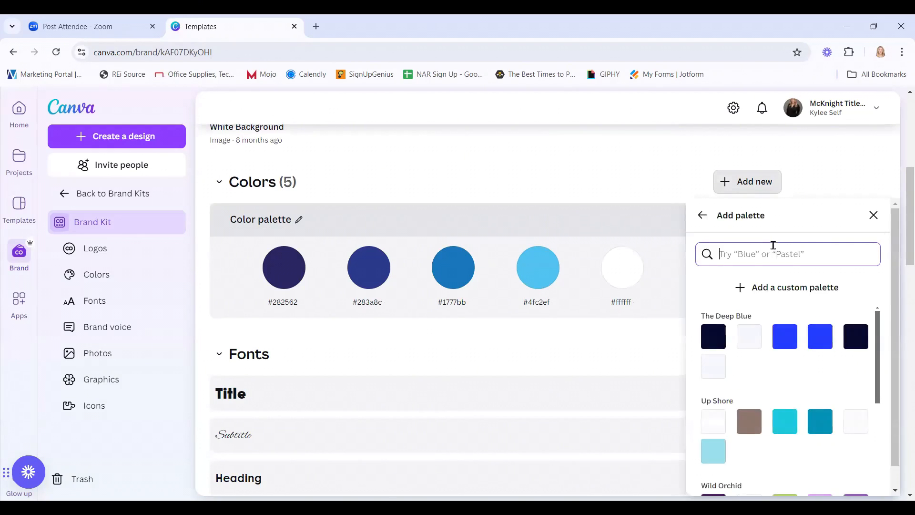
click(874, 215)
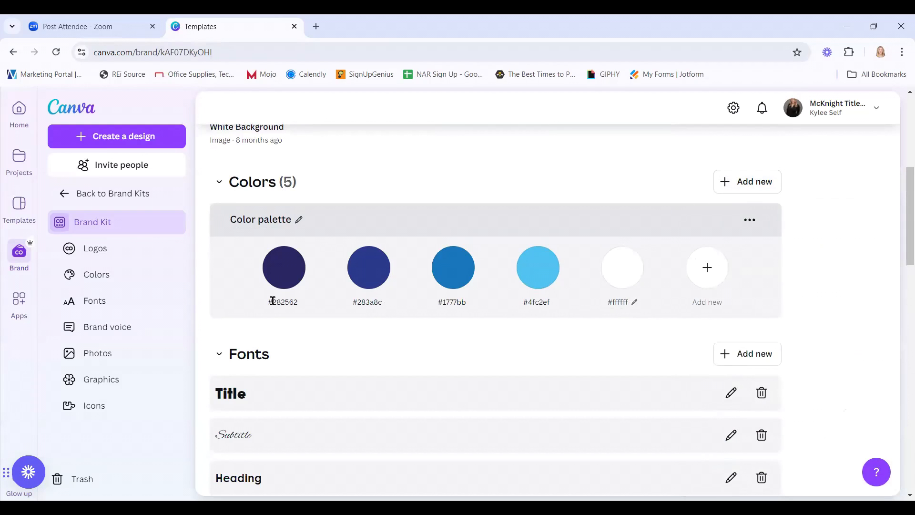
click(300, 220)
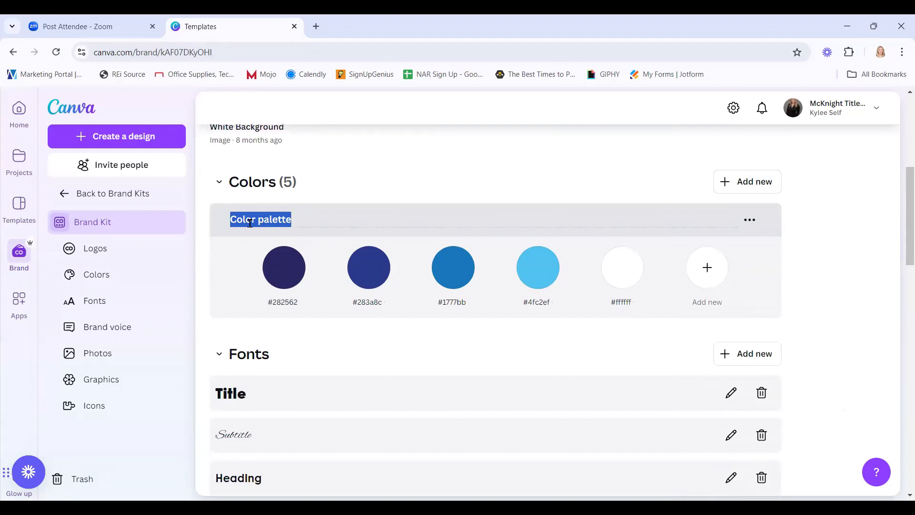
click(257, 328)
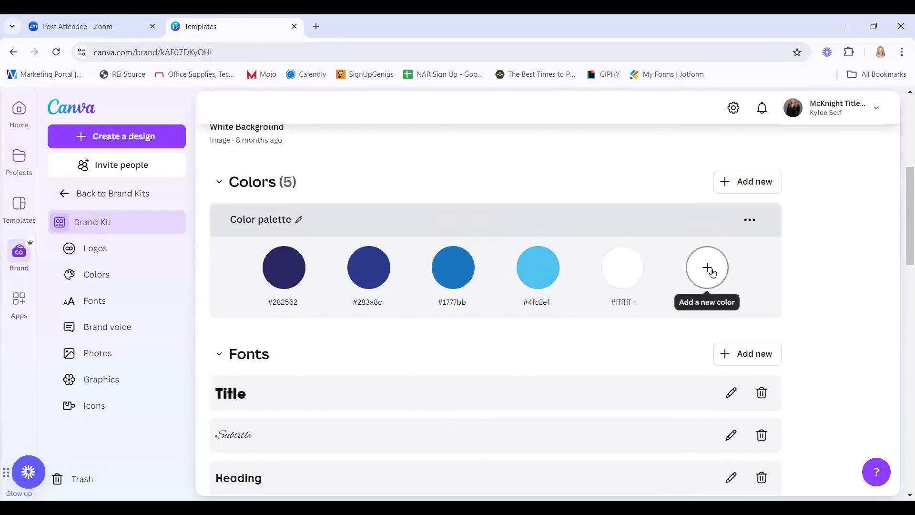
Add a colour with hex #1777BB, then delete the duplicate blue swatch.
click(708, 268)
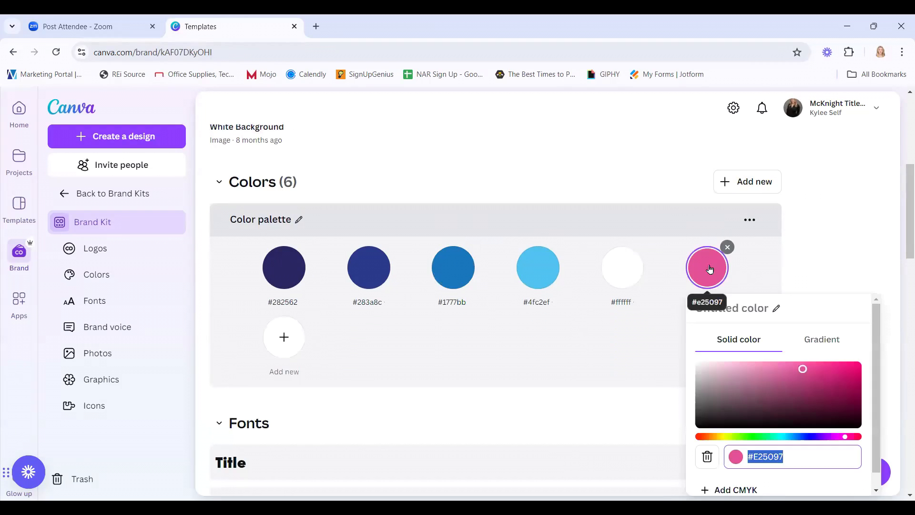
drag(803, 369, 763, 387)
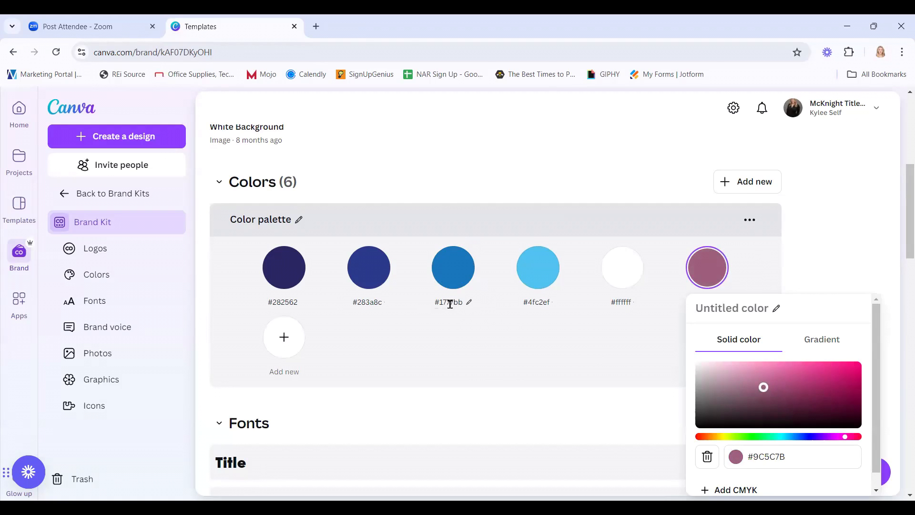
click(783, 451)
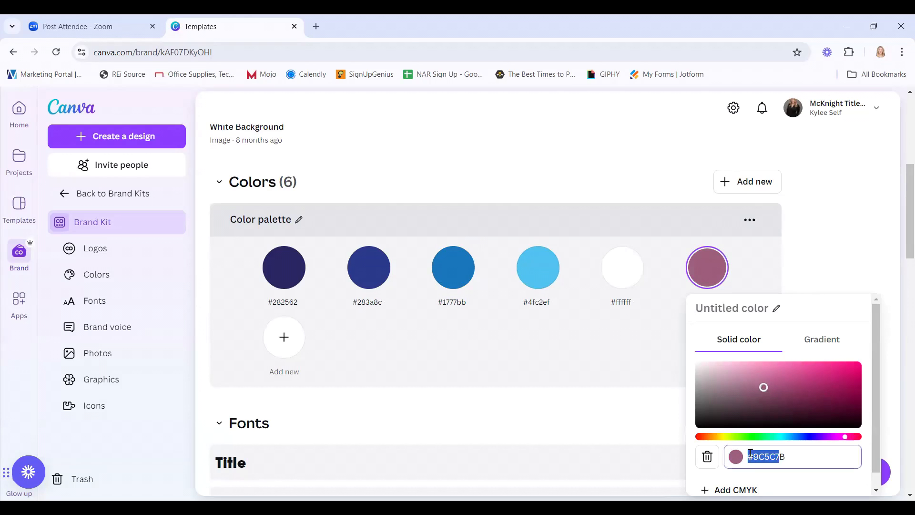
drag(791, 453, 746, 454)
text(#1777)
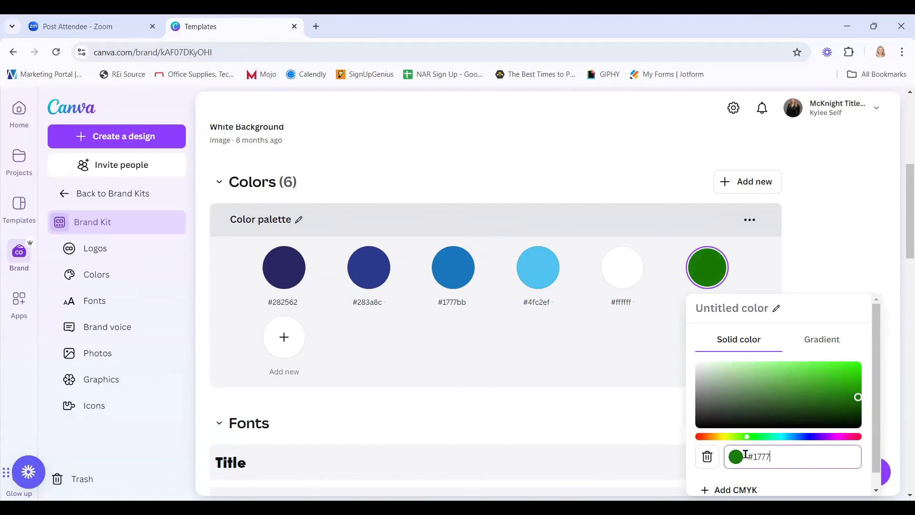
text(BB)
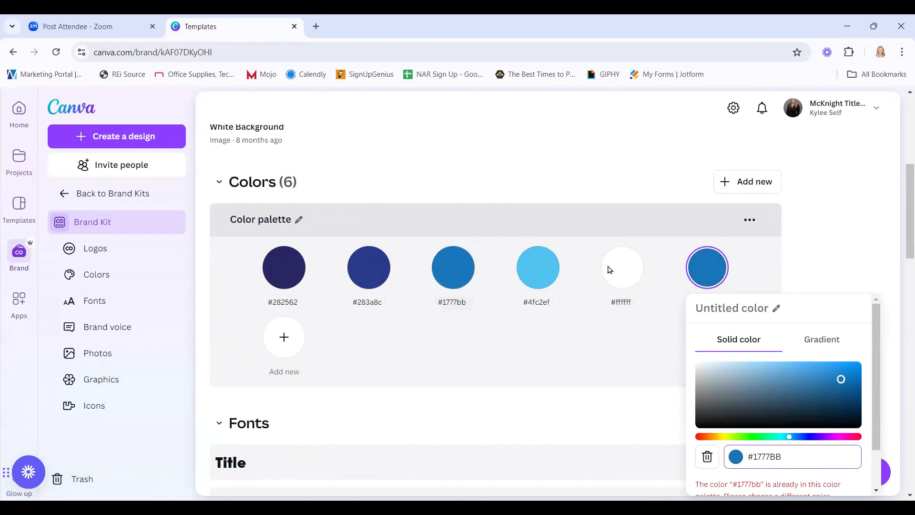
click(708, 457)
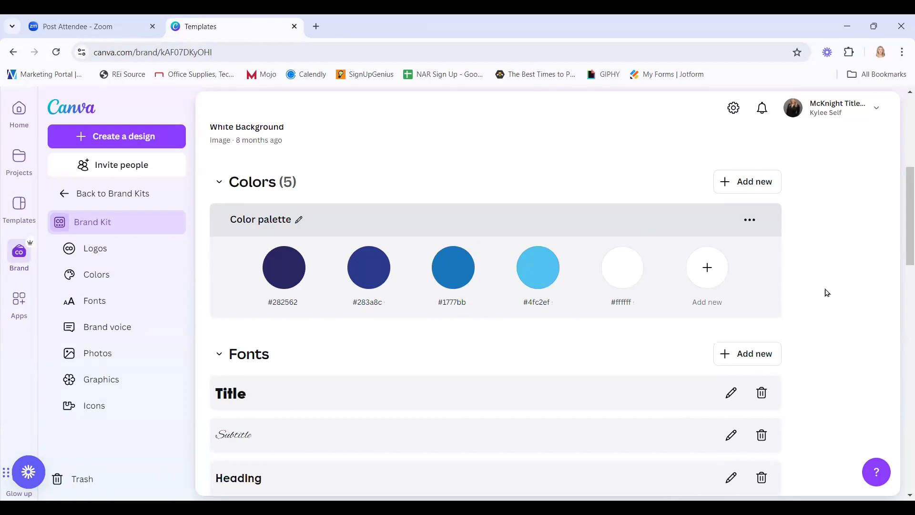
Scroll through the Fonts section's seven text styles, from Title to Quote.
scroll(550, 353, down, 2)
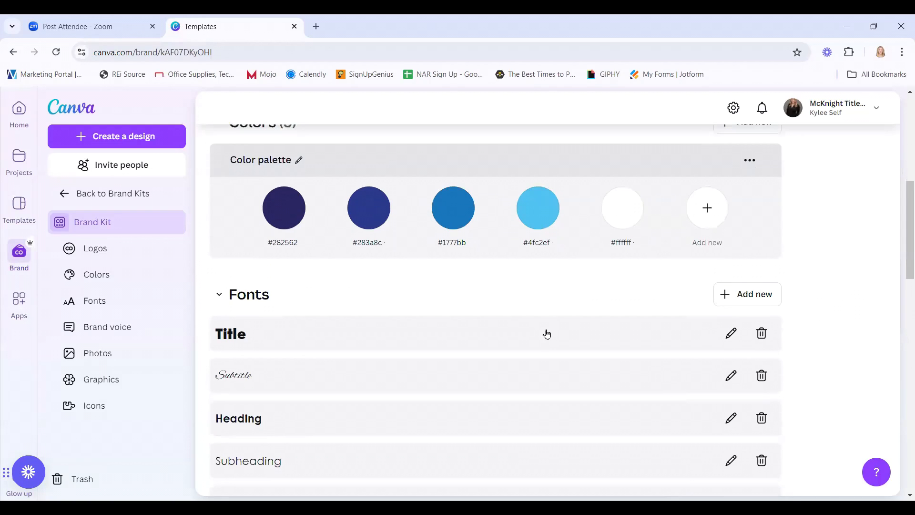
scroll(539, 334, down, 3)
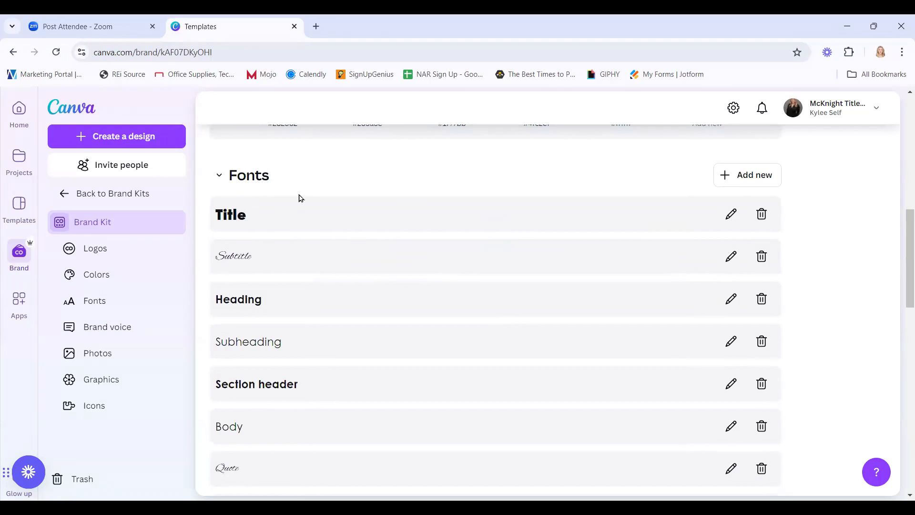
scroll(271, 408, down, 2)
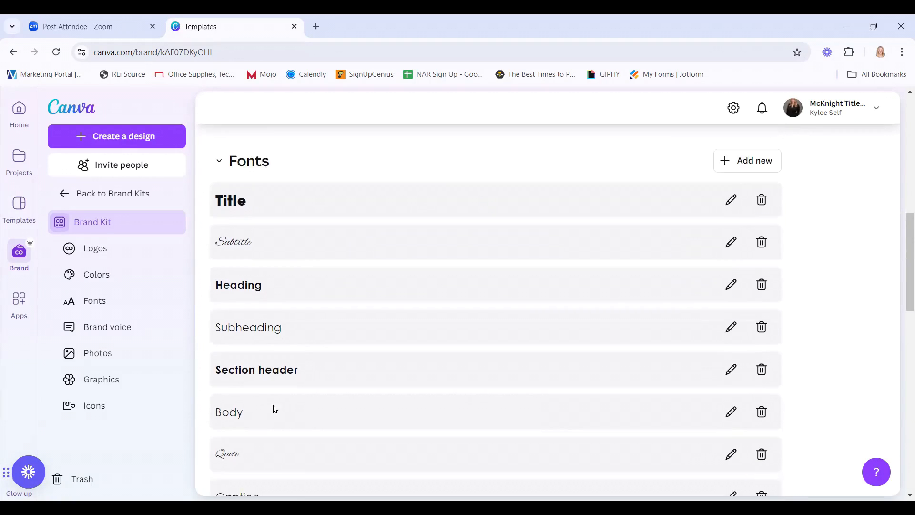
scroll(266, 224, up, 2)
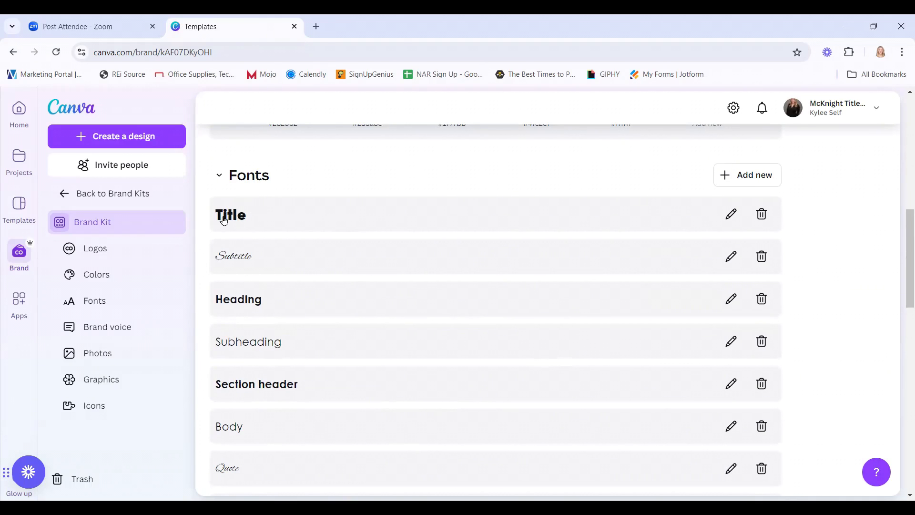
Check the Title style's Century Gothic Black font and size 42, then save it.
click(733, 216)
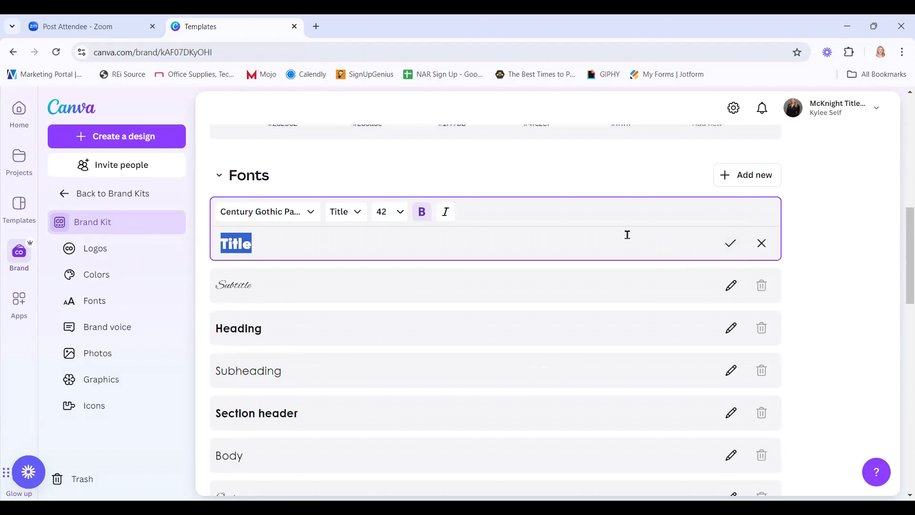
click(307, 215)
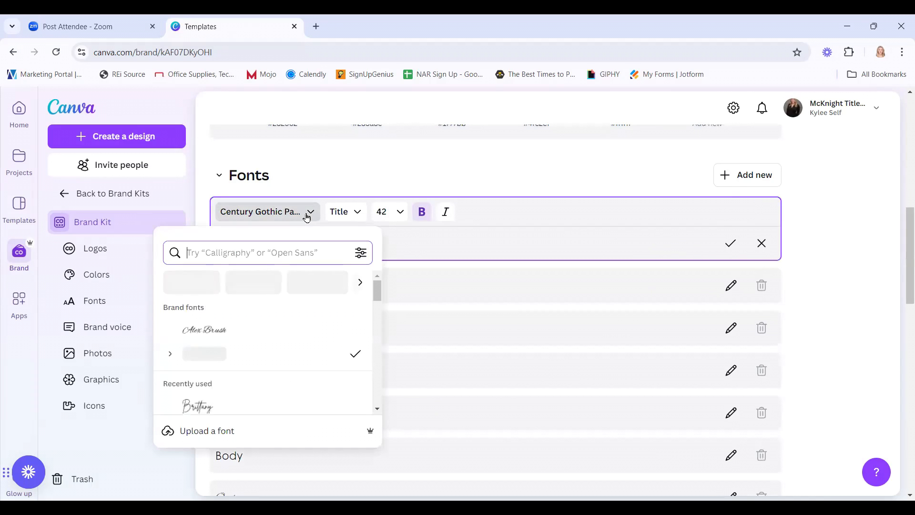
click(174, 355)
scroll(293, 365, down, 3)
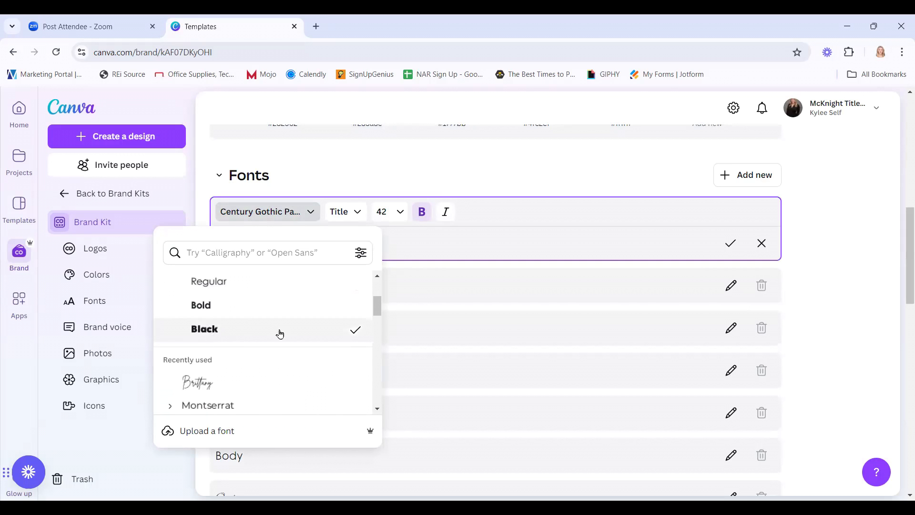
scroll(248, 335, up, 3)
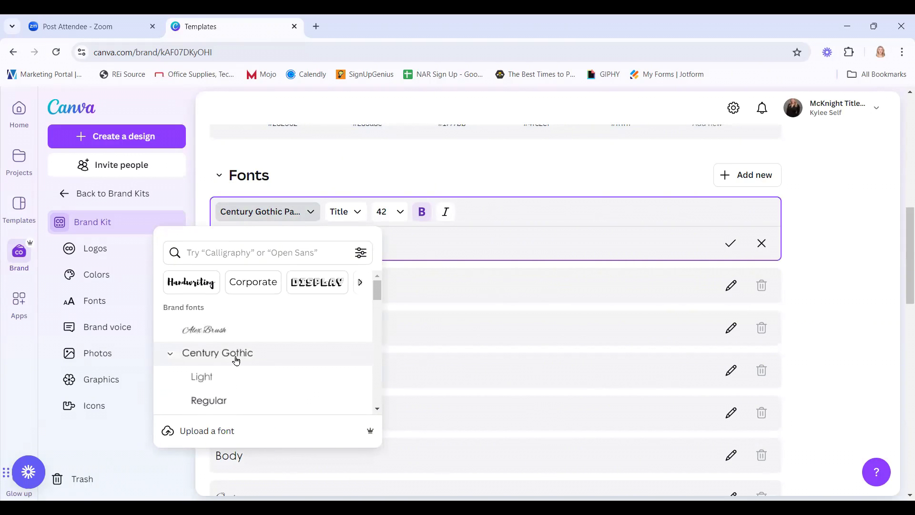
click(349, 214)
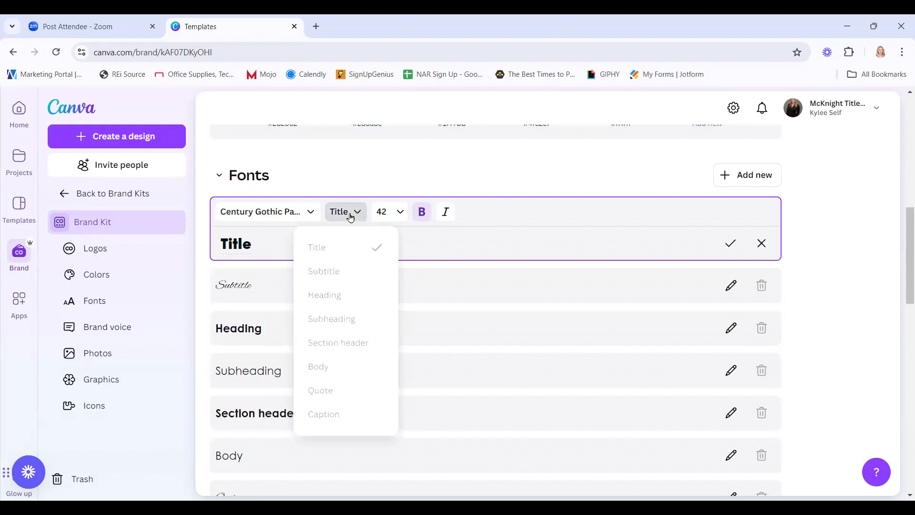
click(402, 218)
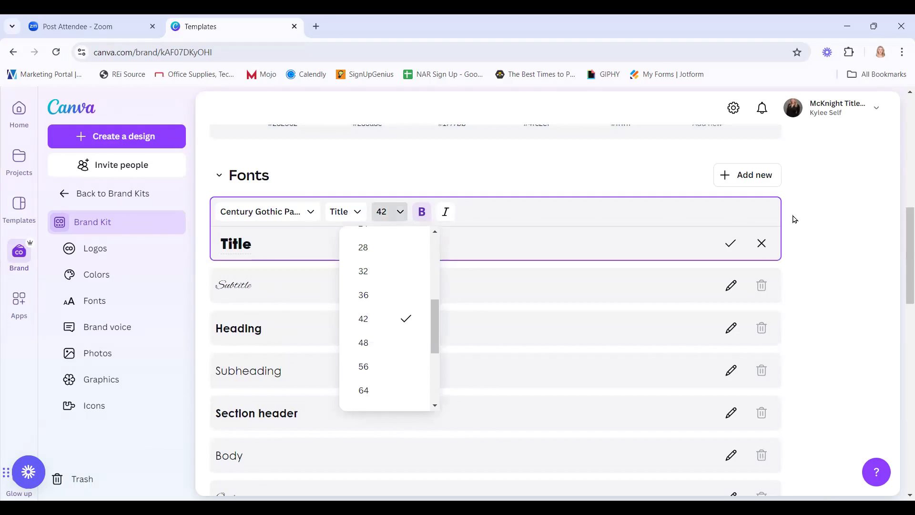
click(731, 243)
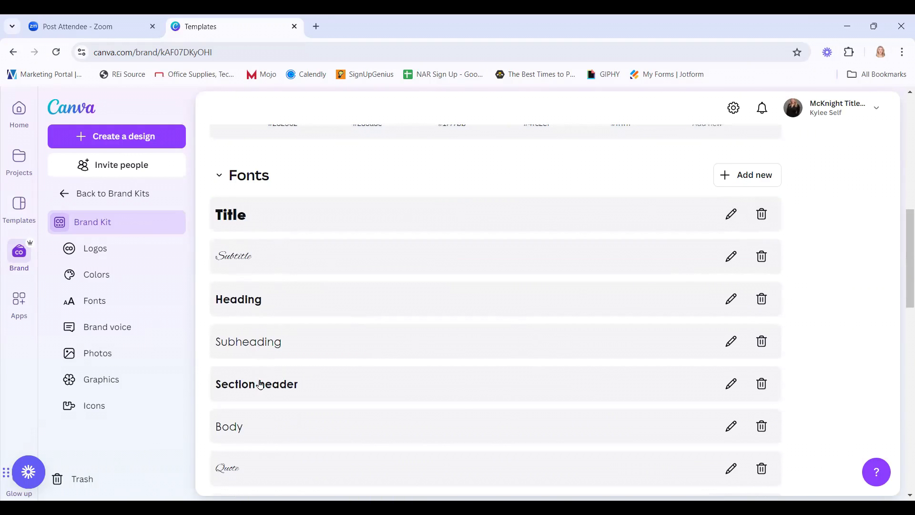
Scroll past the Brand voice statement to the Photos section's ten brand photos.
scroll(318, 393, down, 3)
scroll(323, 392, up, 3)
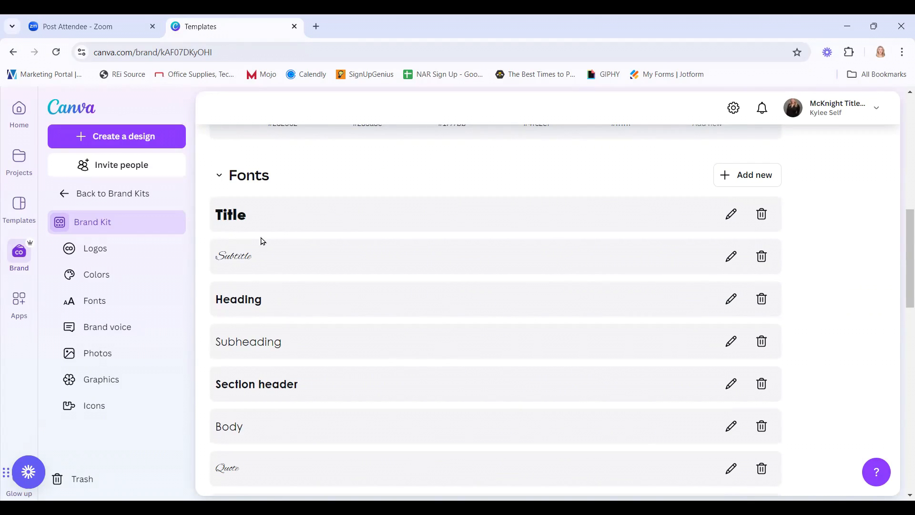
scroll(385, 345, down, 1)
scroll(385, 345, down, 4)
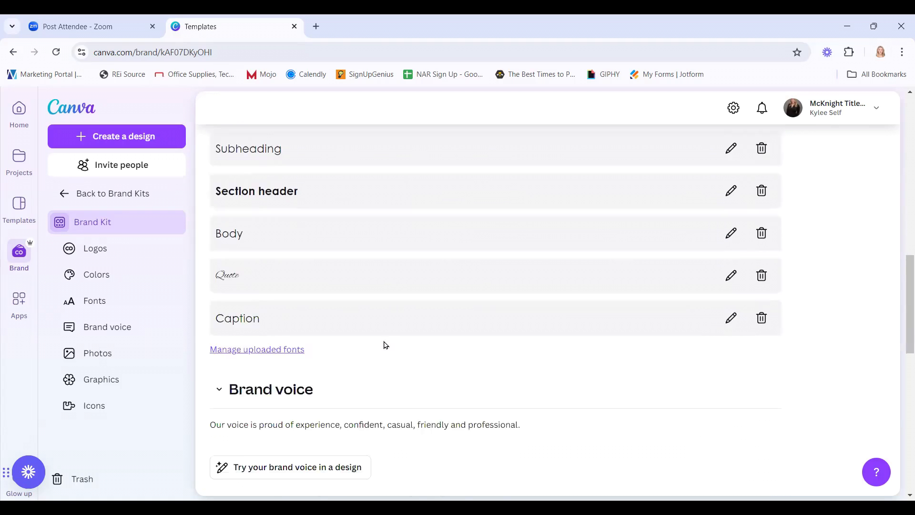
scroll(386, 345, down, 1)
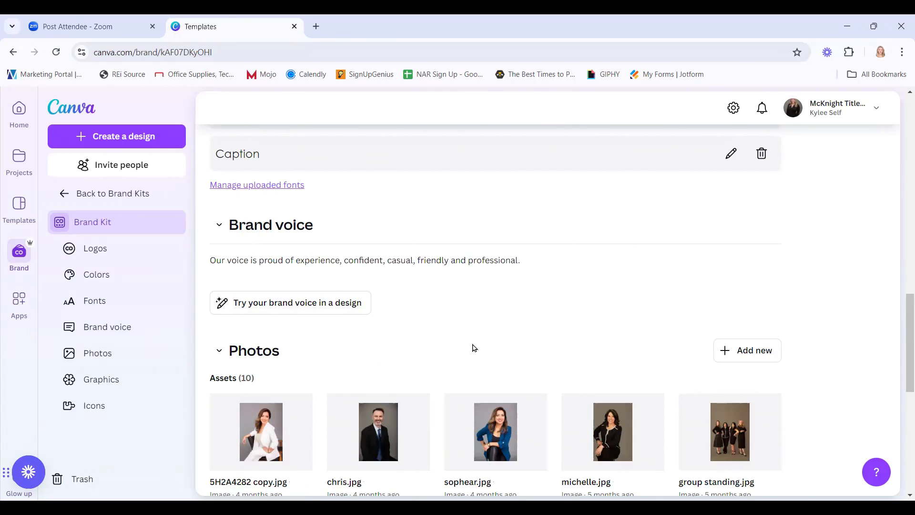
scroll(439, 347, down, 4)
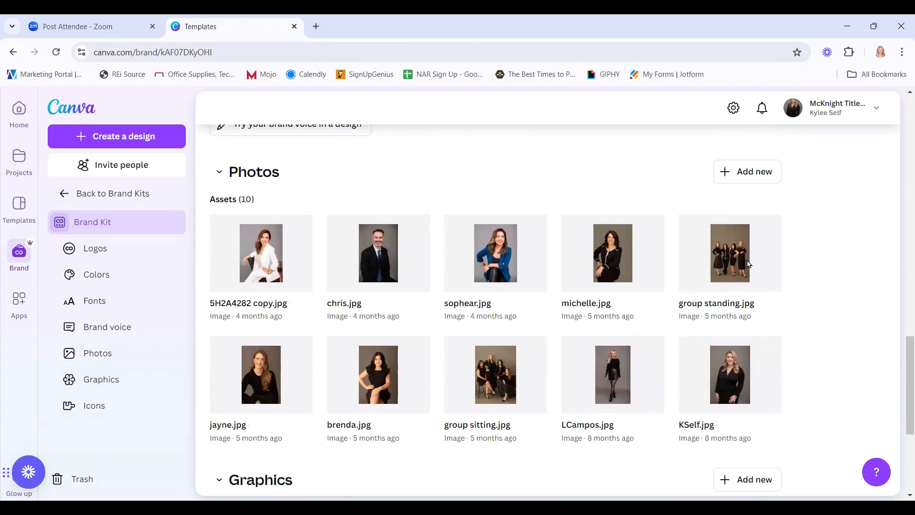
mouse_move(731, 234)
scroll(830, 361, down, 1)
scroll(830, 361, up, 1)
scroll(674, 397, down, 1)
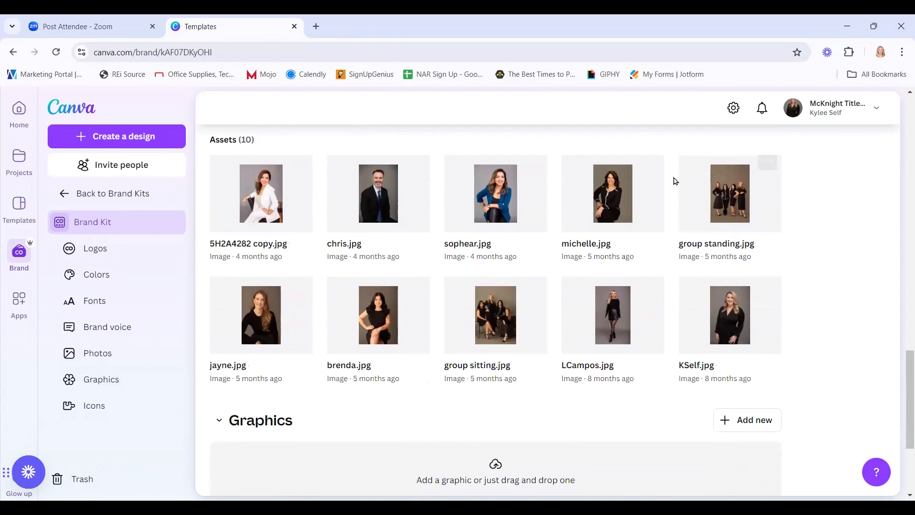
scroll(677, 303, down, 1)
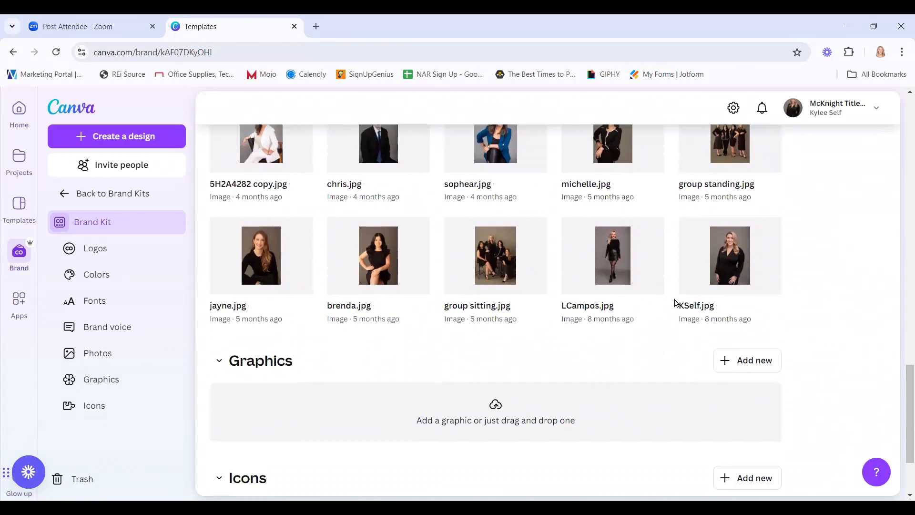
scroll(677, 303, up, 2)
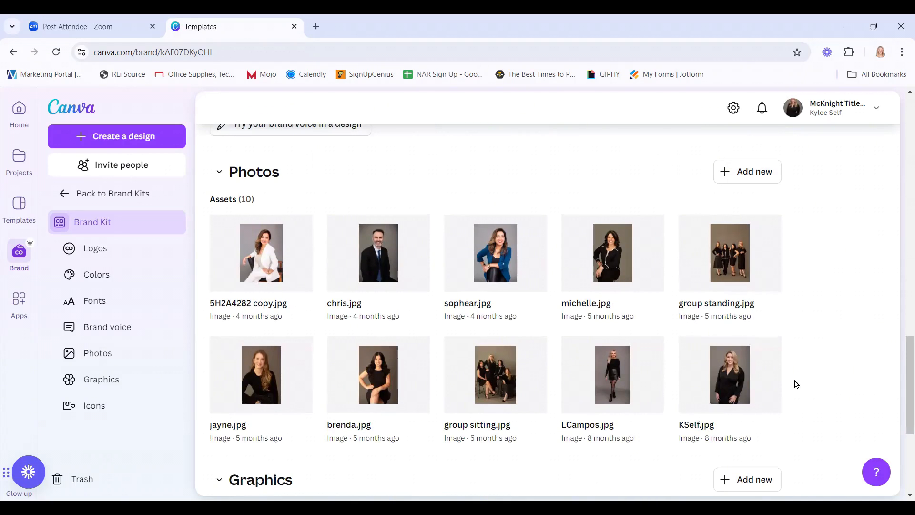
scroll(791, 381, down, 2)
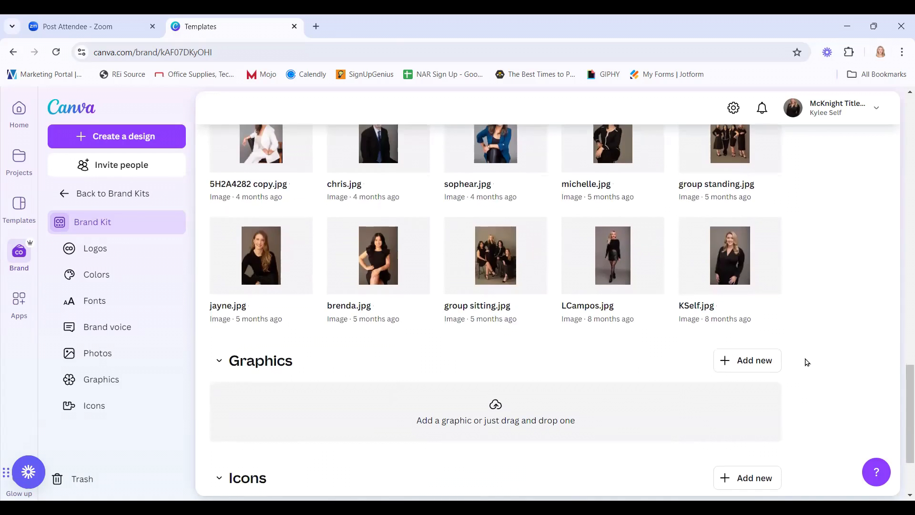
scroll(808, 343, down, 2)
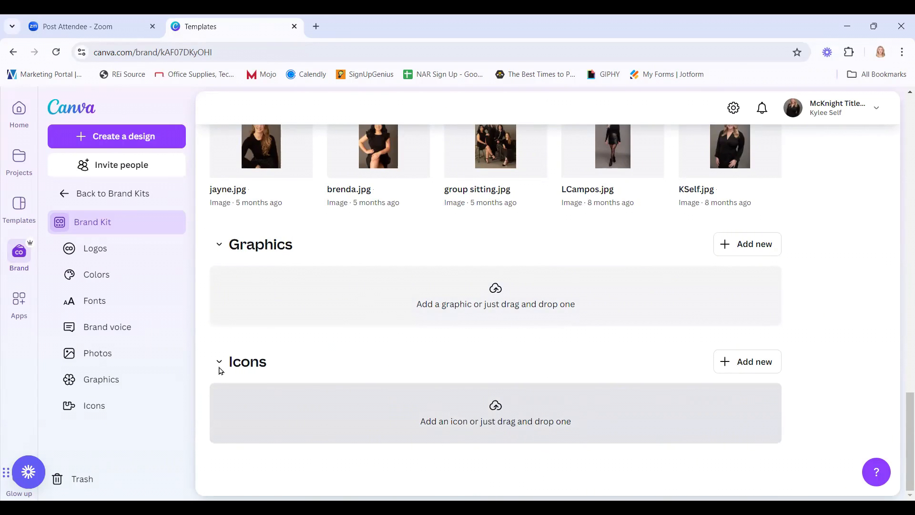
scroll(434, 348, up, 15)
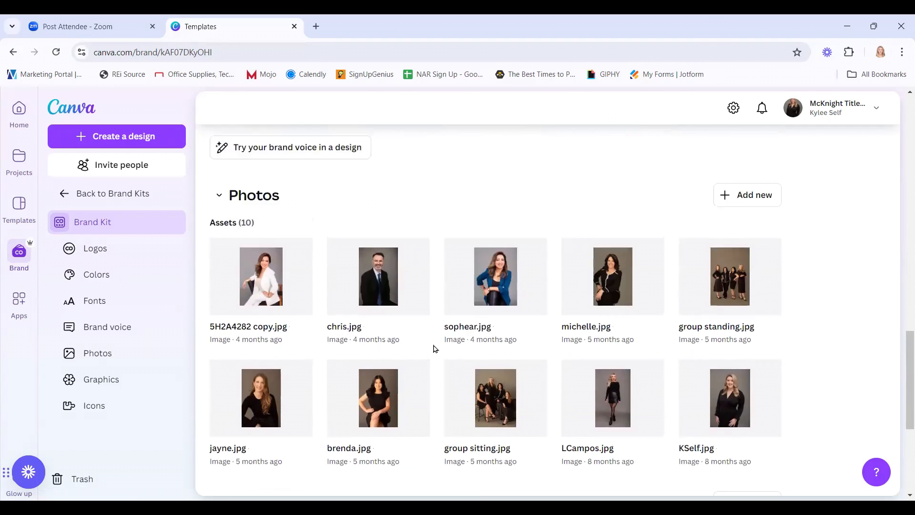
Scroll back up to the top of the McKnight Title brand kit page.
scroll(433, 347, up, 8)
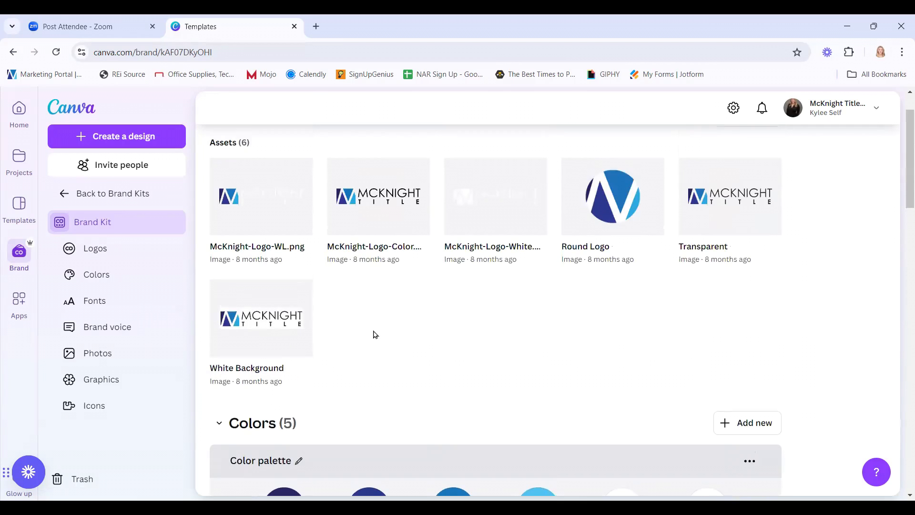
scroll(598, 316, up, 2)
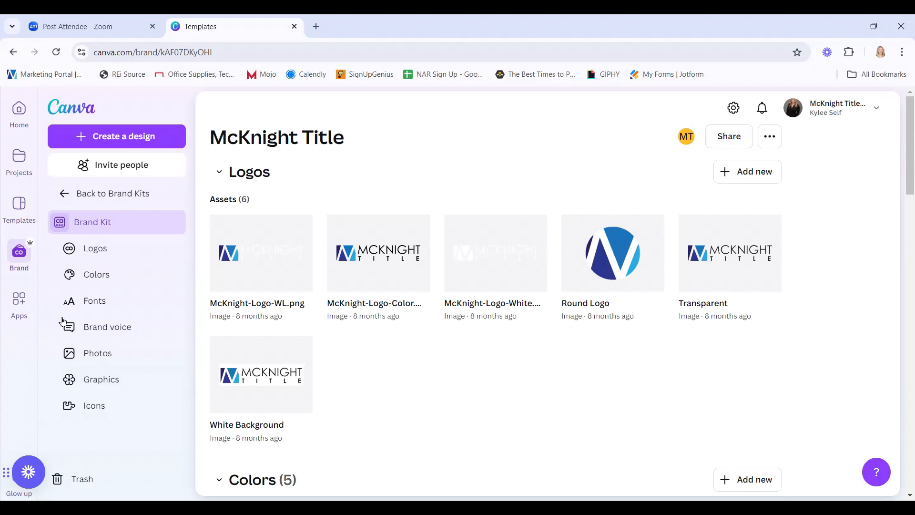
Go from the brand kits list to the Brand Templates library and browse templates like BSelf_Templates_IG.
click(92, 193)
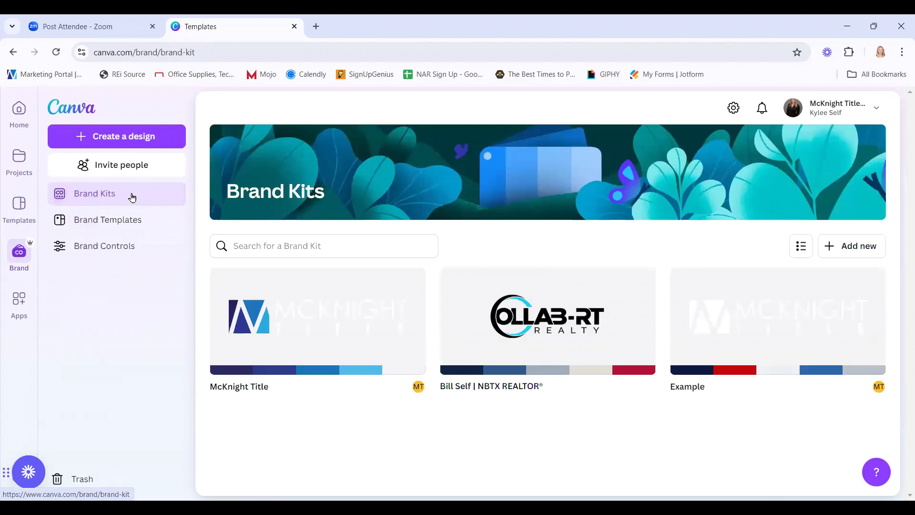
click(87, 222)
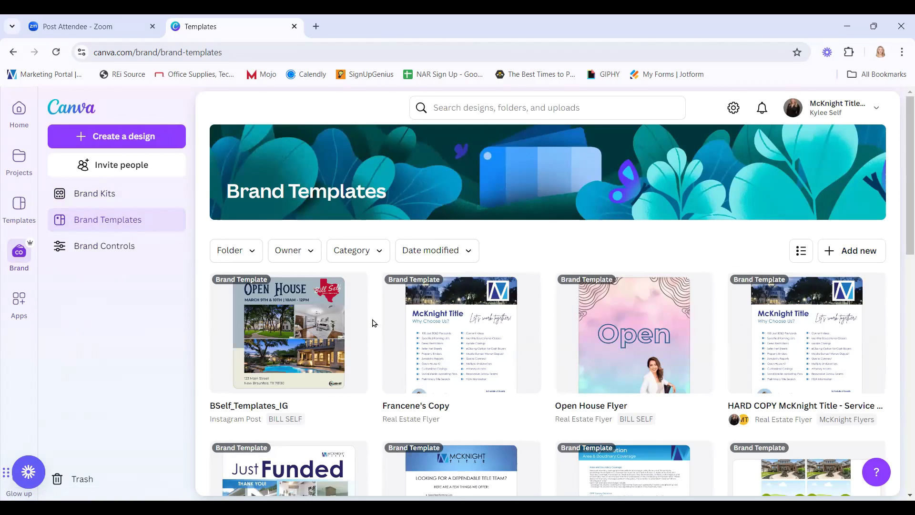
scroll(373, 323, down, 1)
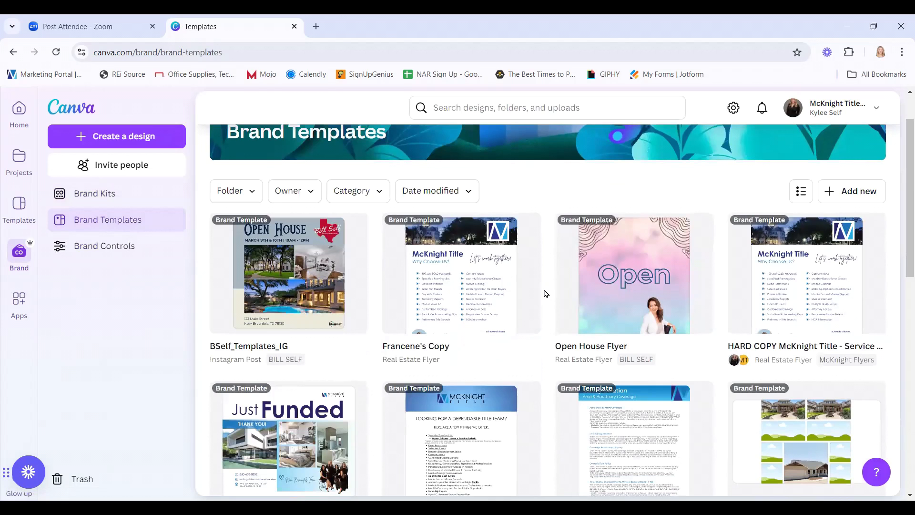
scroll(546, 293, down, 2)
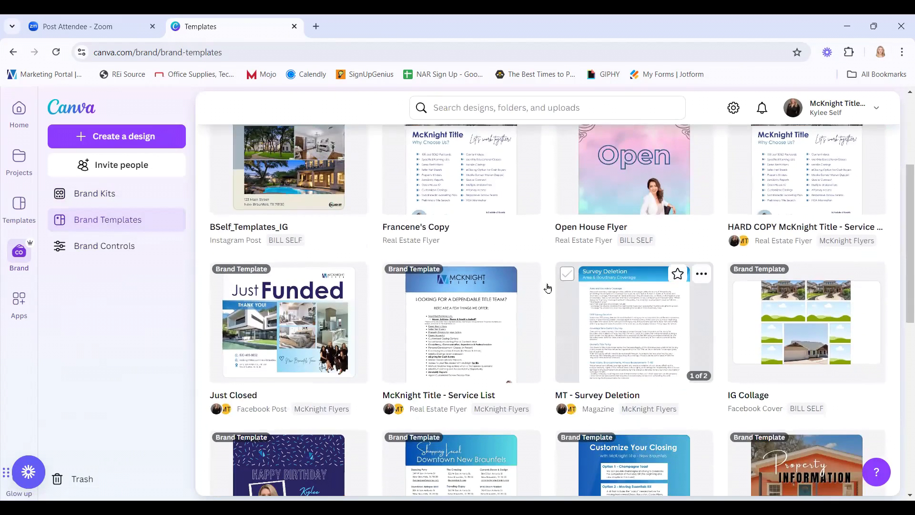
scroll(558, 296, up, 2)
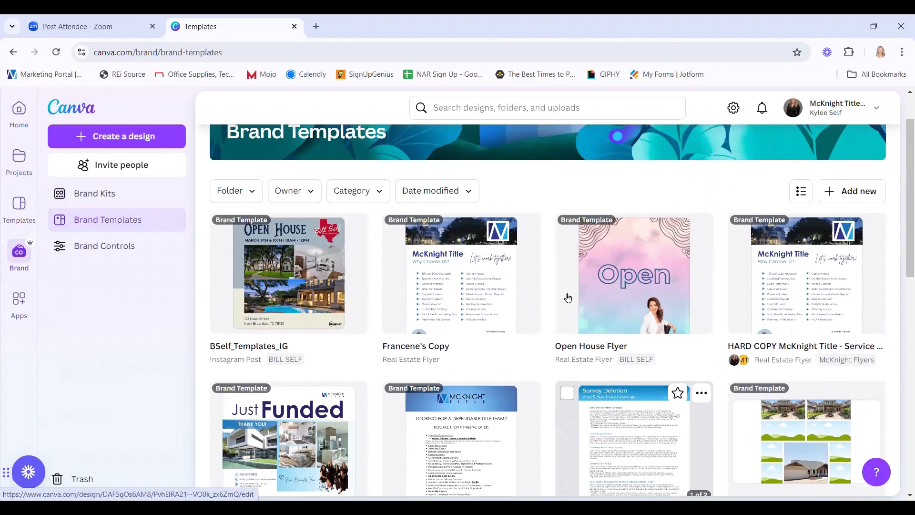
mouse_move(302, 295)
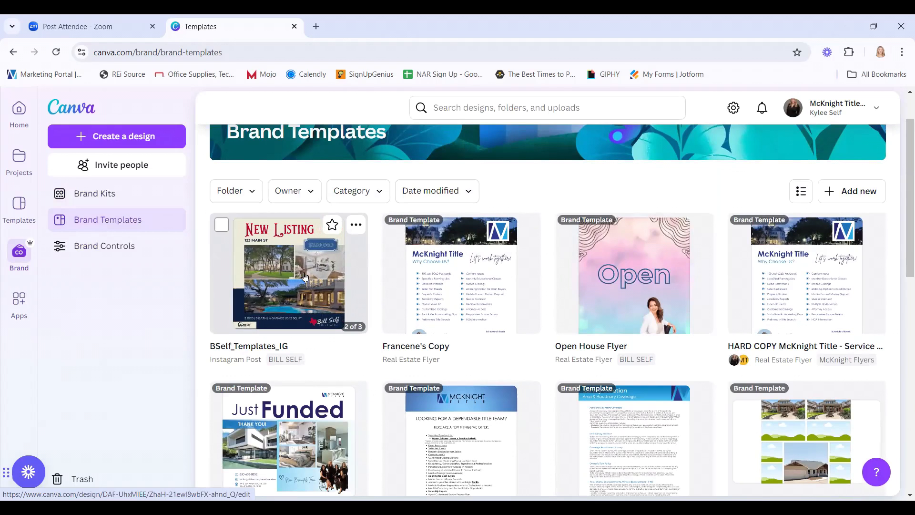
Open the BSelf_Templates_IG template and use it to create an editable copy.
click(302, 282)
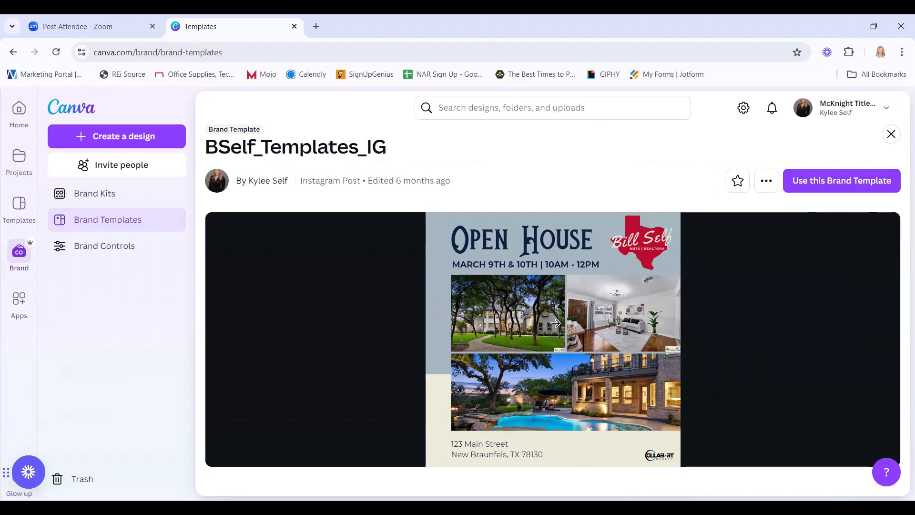
click(844, 189)
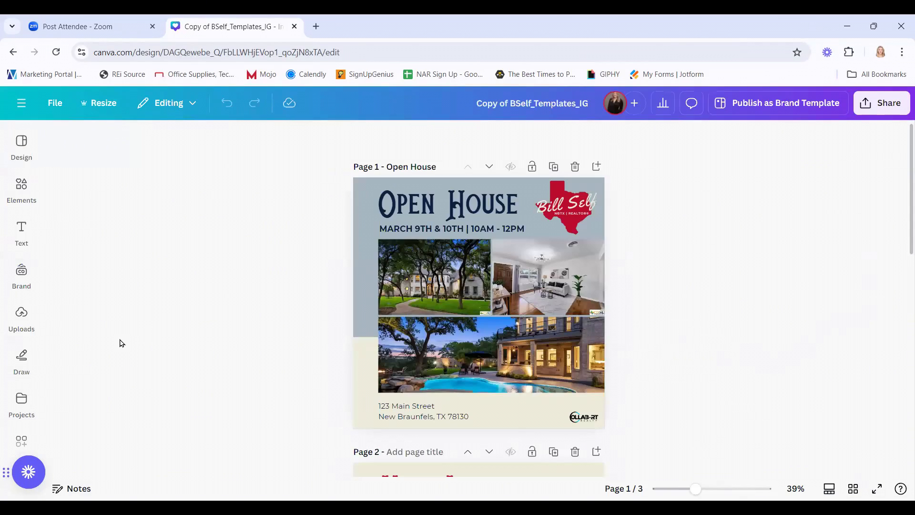
Browse the previously uploaded images, then cancel uploading a new file from Pictures.
click(16, 316)
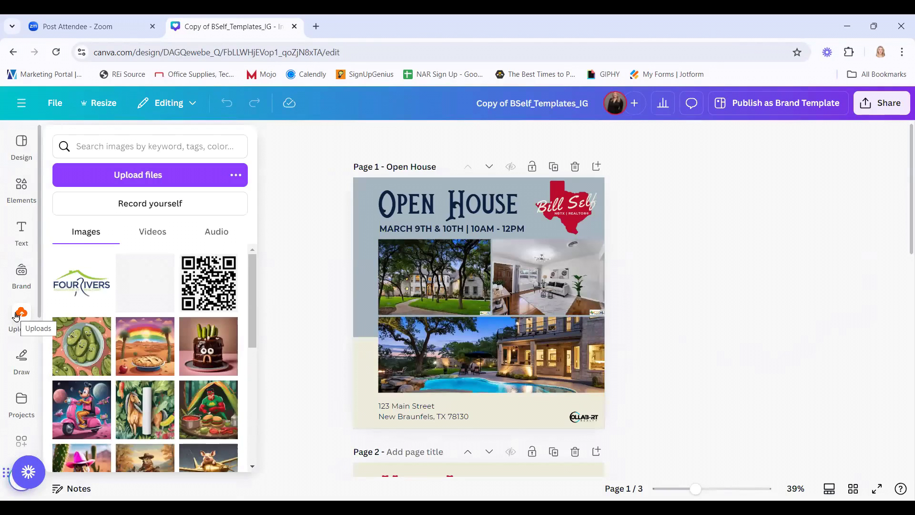
scroll(198, 380, down, 5)
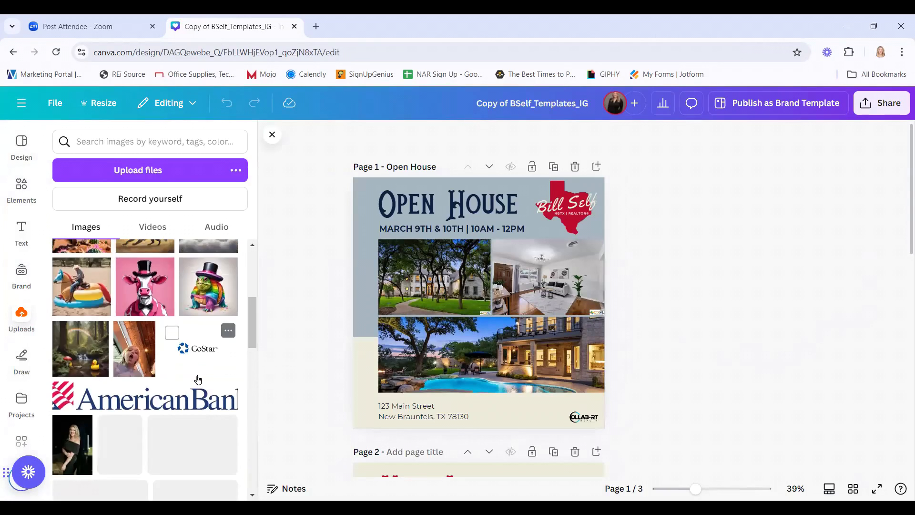
scroll(198, 380, down, 3)
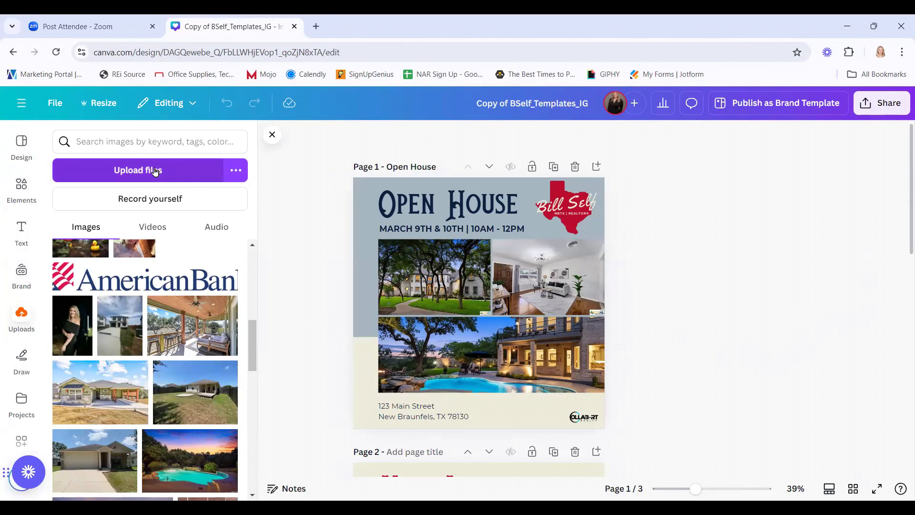
click(208, 169)
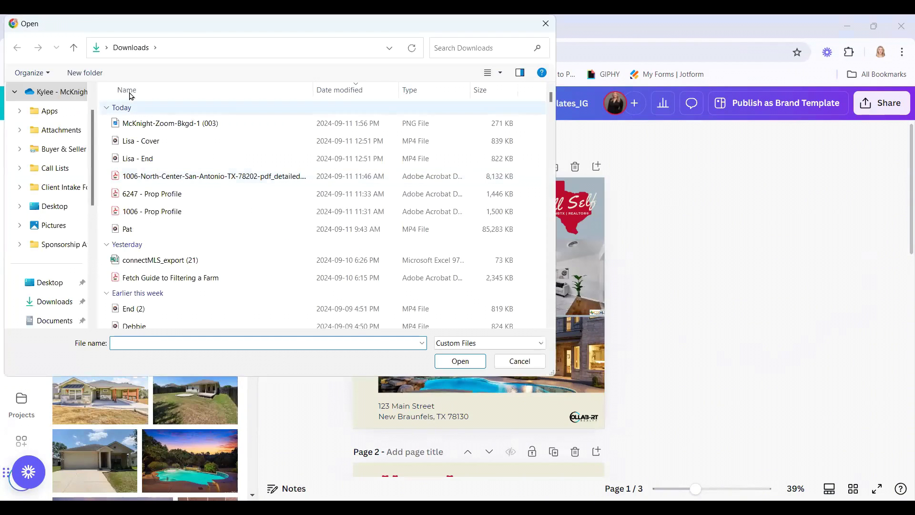
click(44, 231)
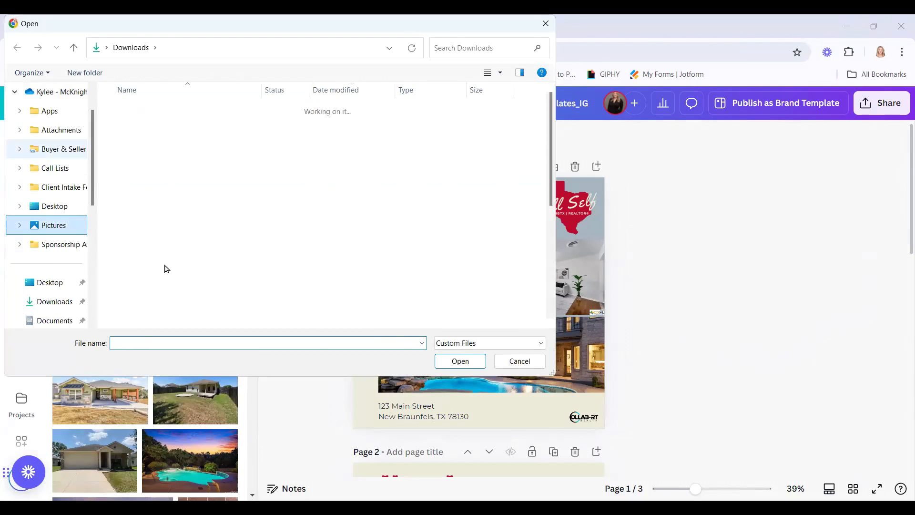
click(520, 362)
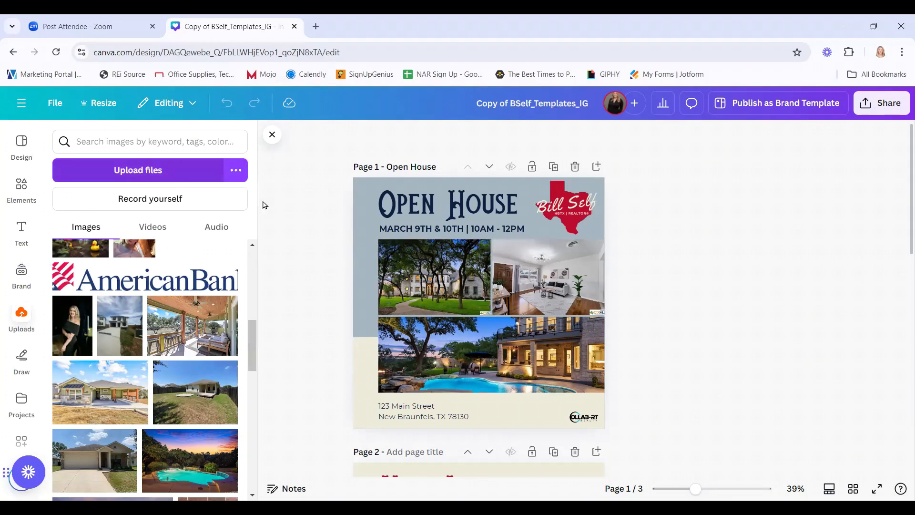
In a new tab, search Homes.com for homes for sale in New Braunfels, TX.
click(319, 36)
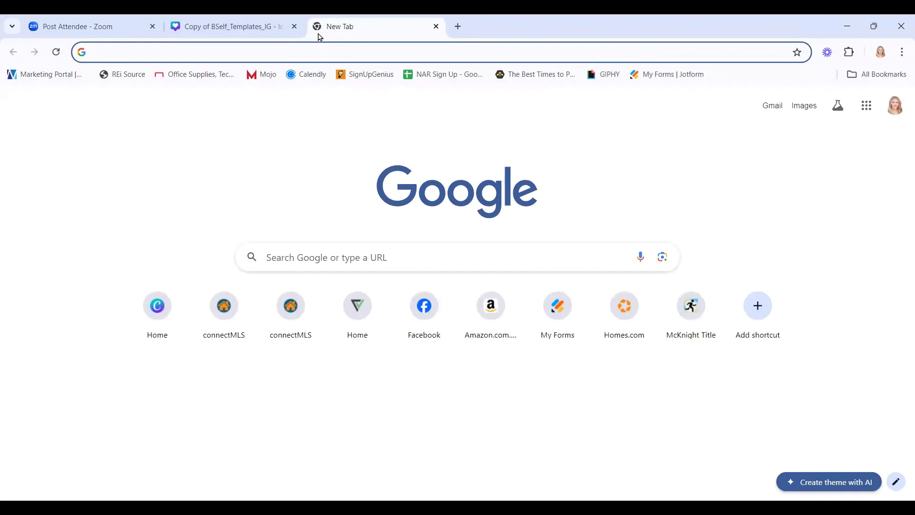
text(homes.com)
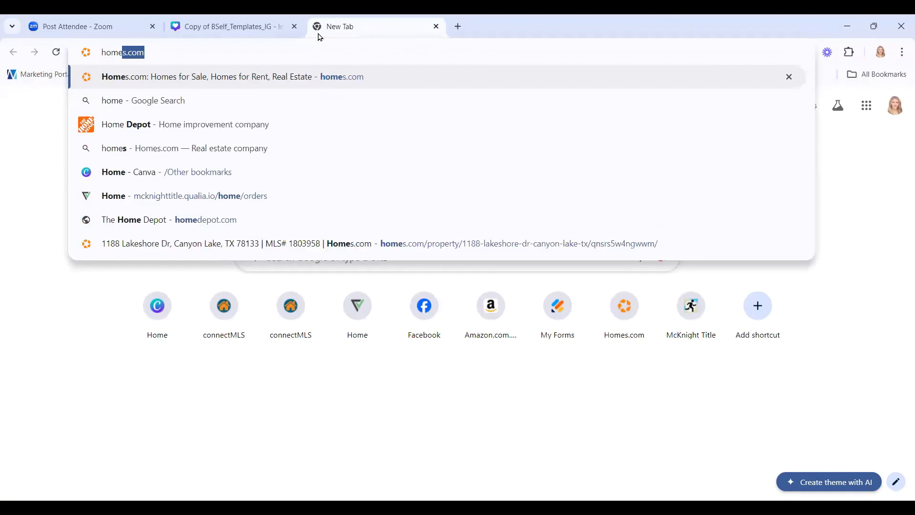
key(Return)
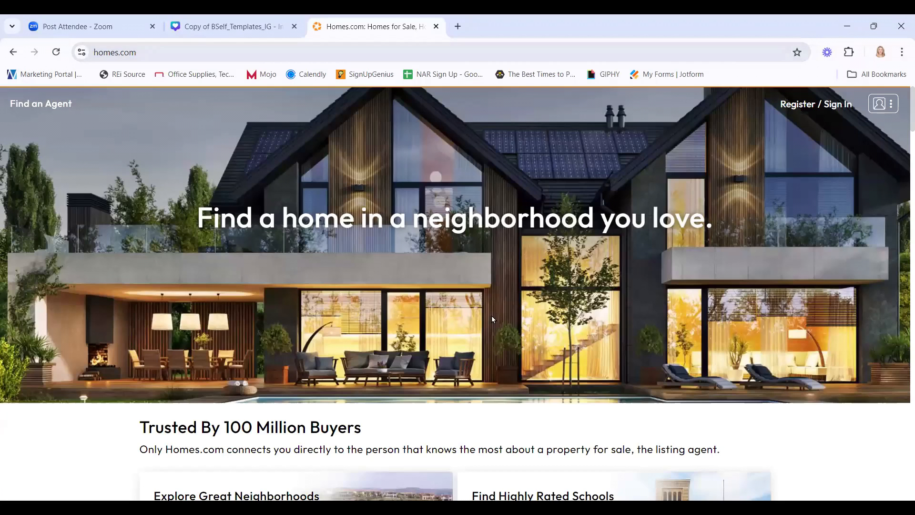
click(424, 278)
text(new)
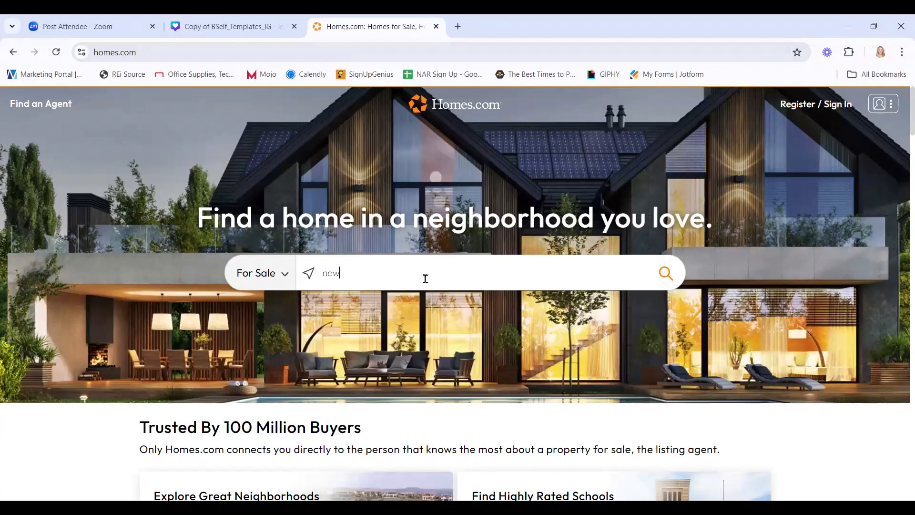
text( braunfels, tx)
key(Return)
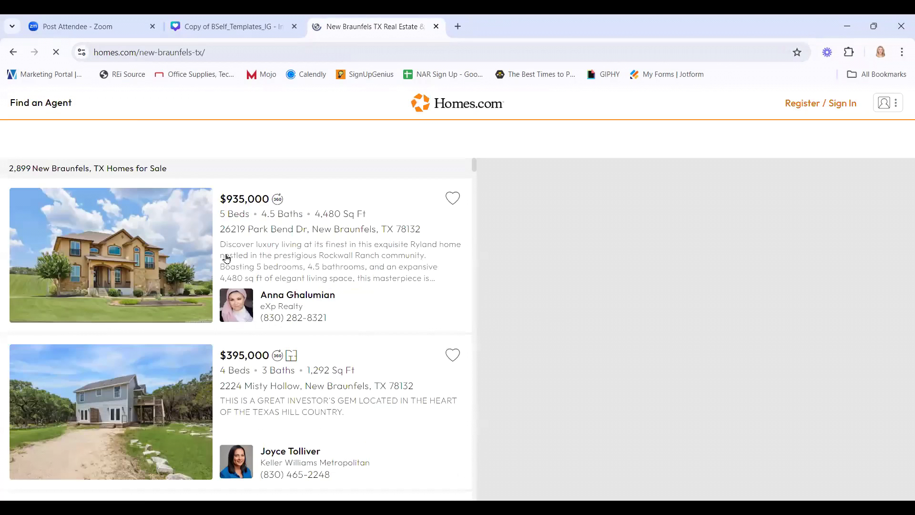
Copy the front exterior photo from the first listing and return to Canva.
click(307, 213)
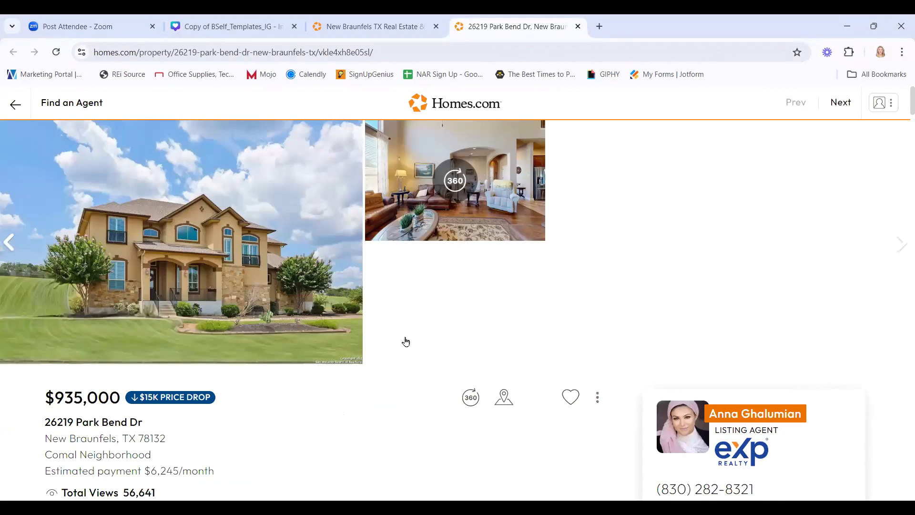
click(305, 260)
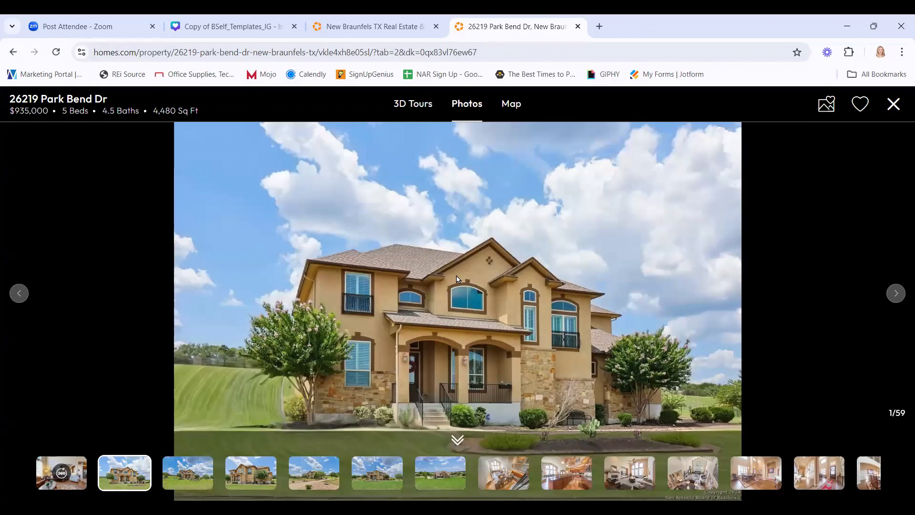
right_click(456, 279)
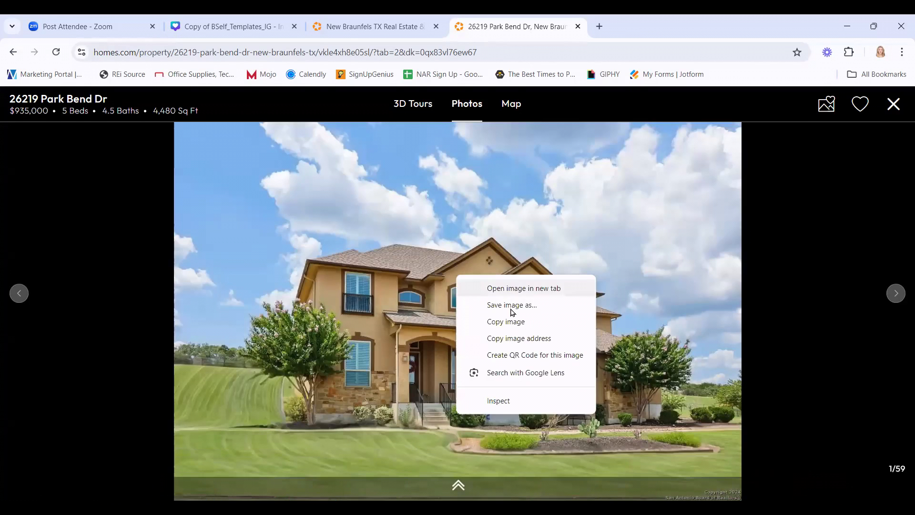
click(511, 324)
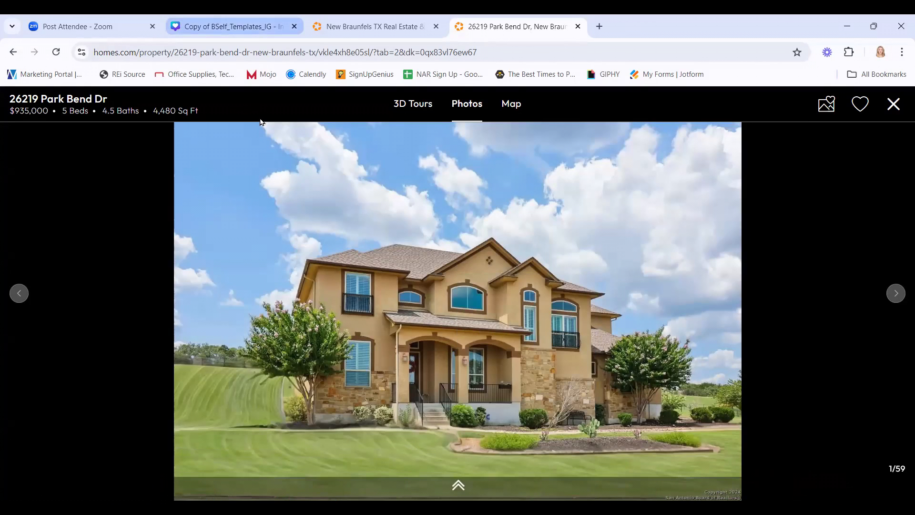
click(234, 27)
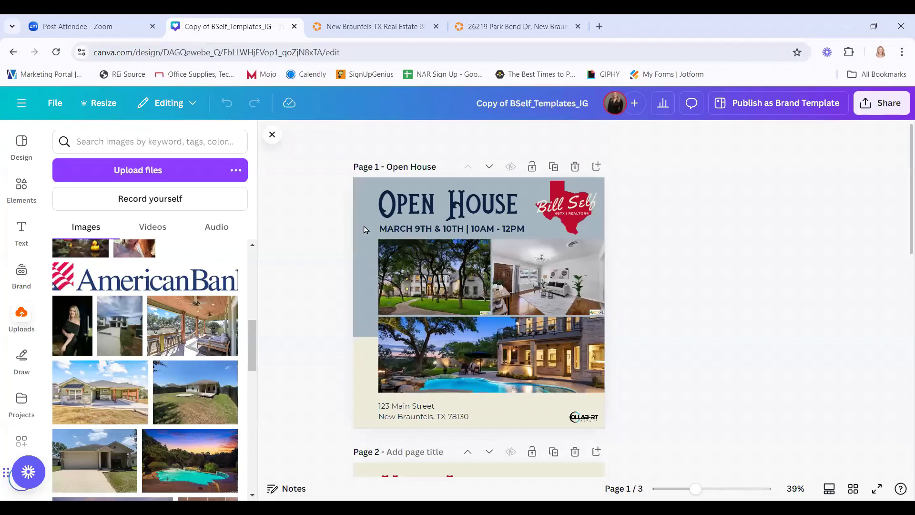
Paste the copied house photo and drop it into the upper-left collage frame.
right_click(365, 259)
click(418, 317)
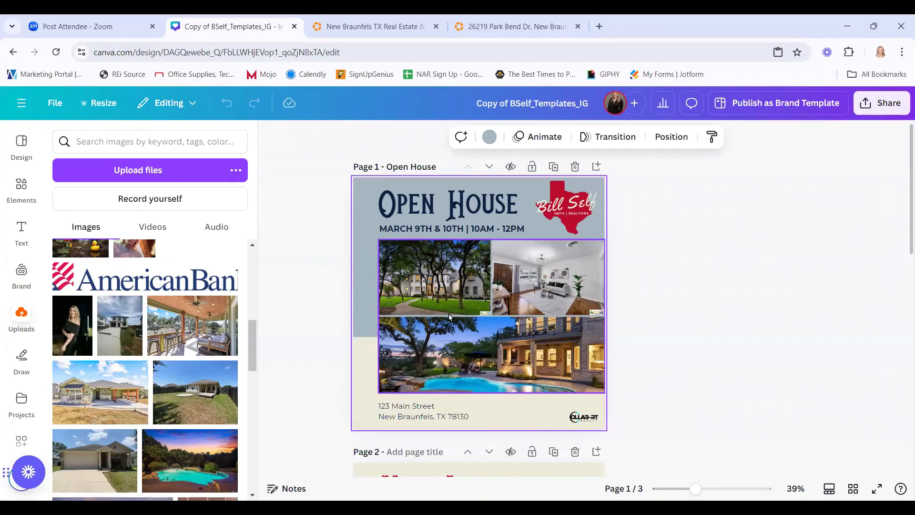
drag(440, 329, 442, 285)
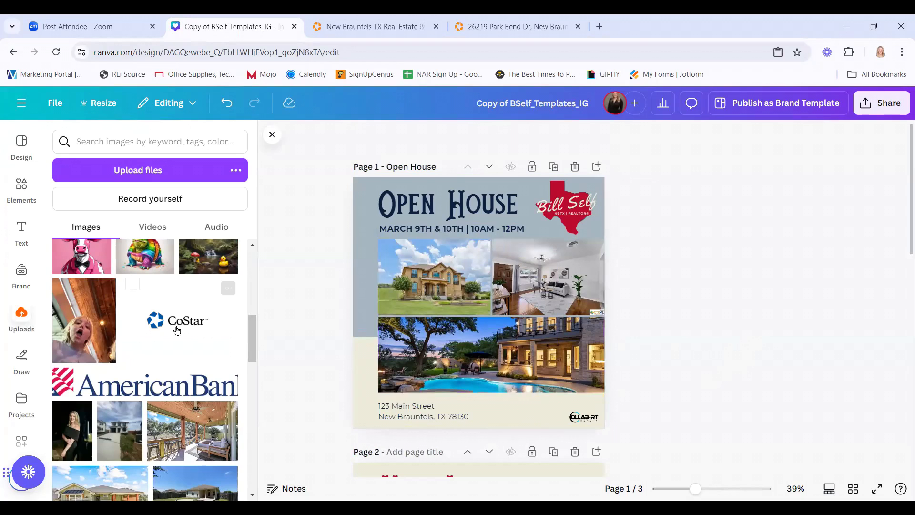
Add an extra uploaded house photo and resize it, then undo it back out.
scroll(176, 327, up, 10)
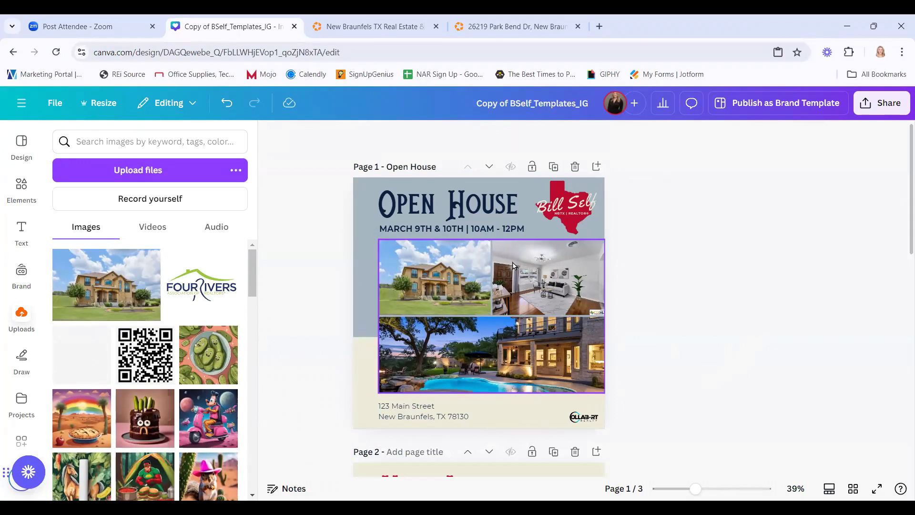
click(113, 292)
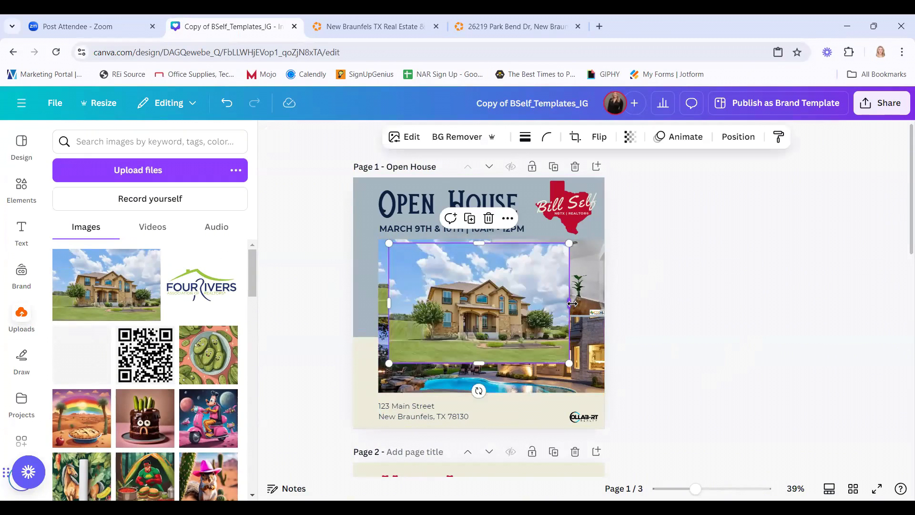
mouse_move(571, 304)
mouse_down()
mouse_move(513, 303)
mouse_move(557, 303)
mouse_up()
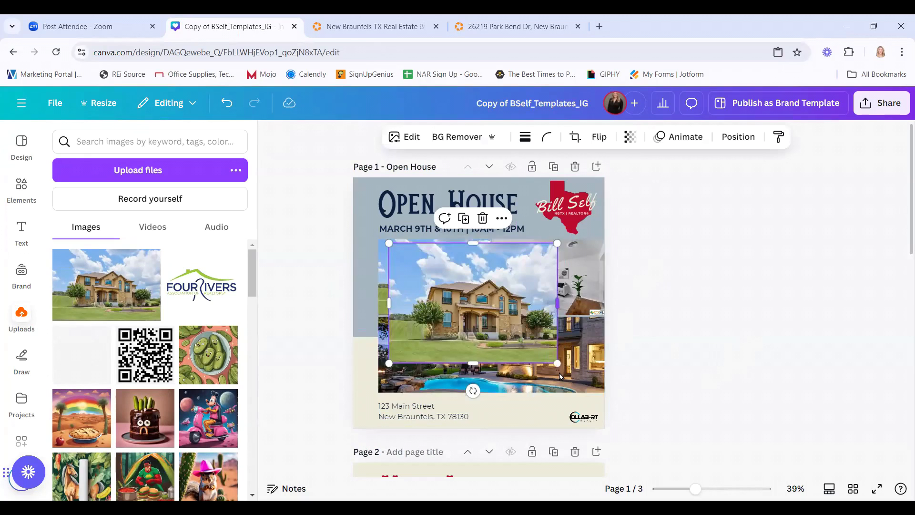
drag(558, 364, 541, 387)
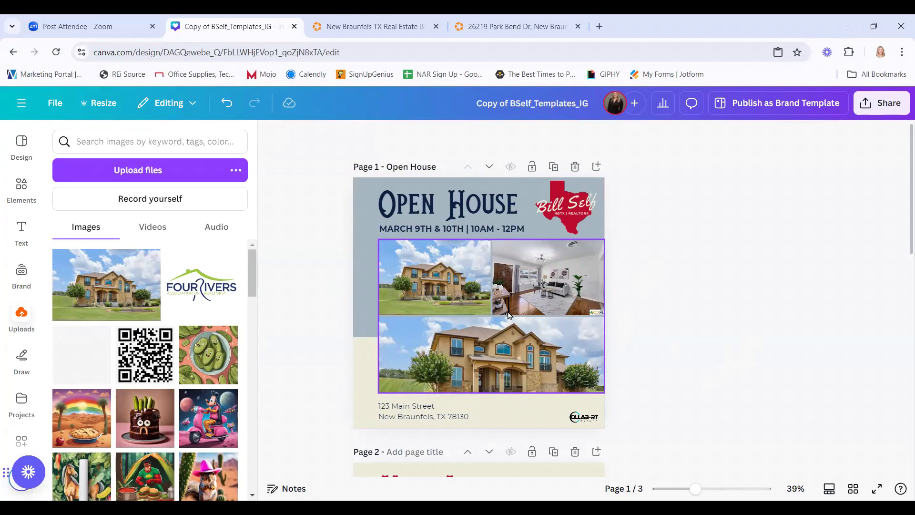
click(227, 103)
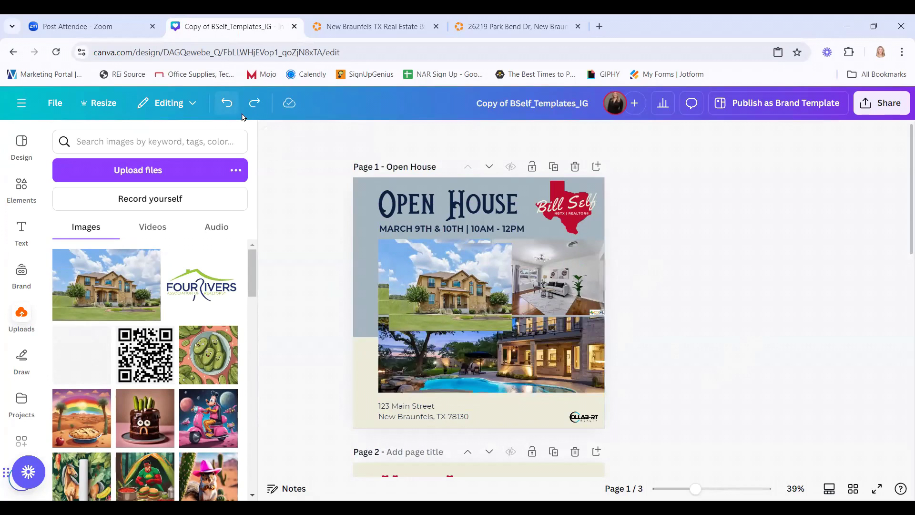
click(234, 108)
click(234, 108)
click(234, 108)
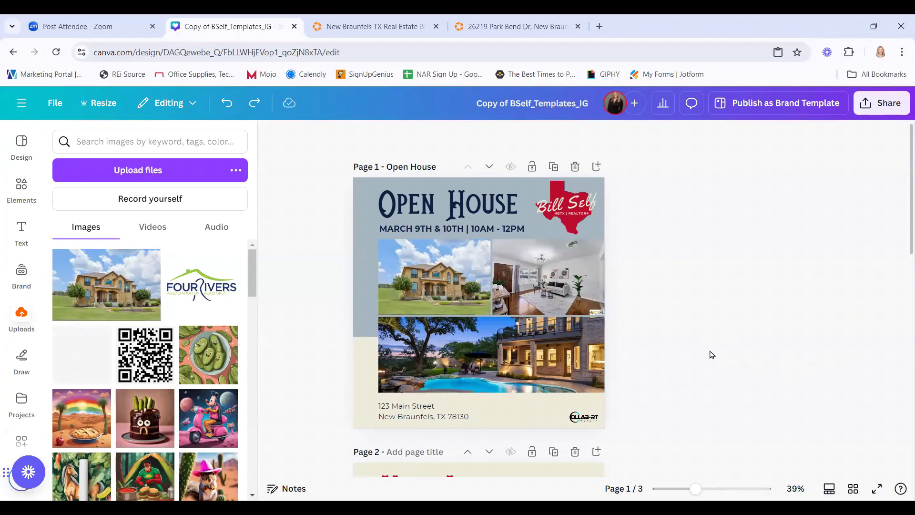
Select the address text below the collage photos.
scroll(712, 356, down, 5)
scroll(710, 354, up, 5)
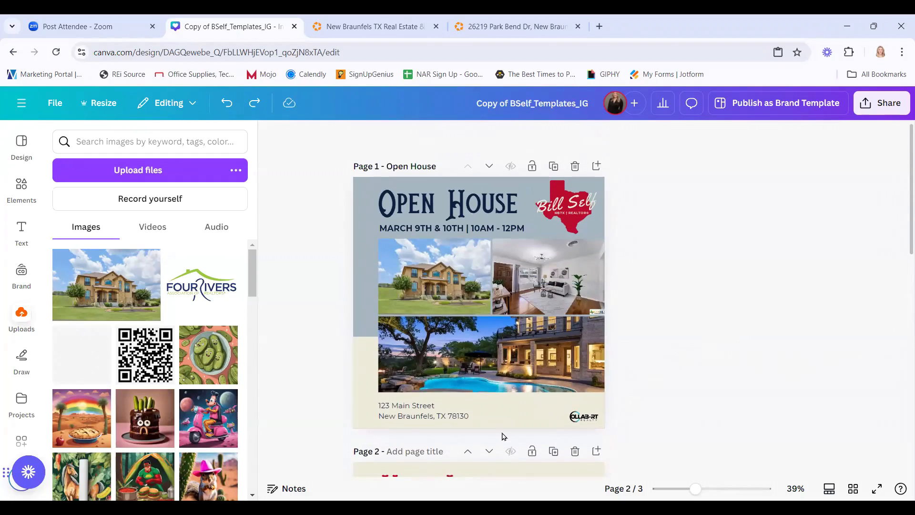
click(413, 410)
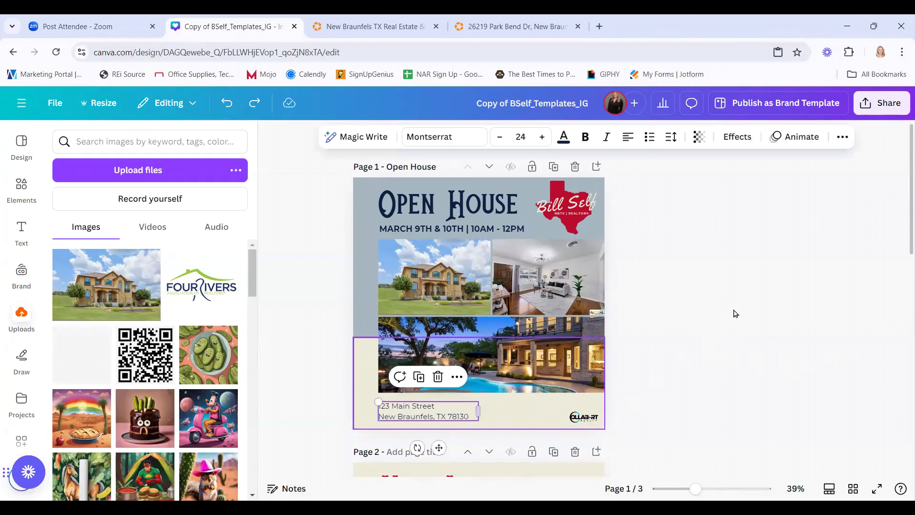
scroll(658, 370, down, 3)
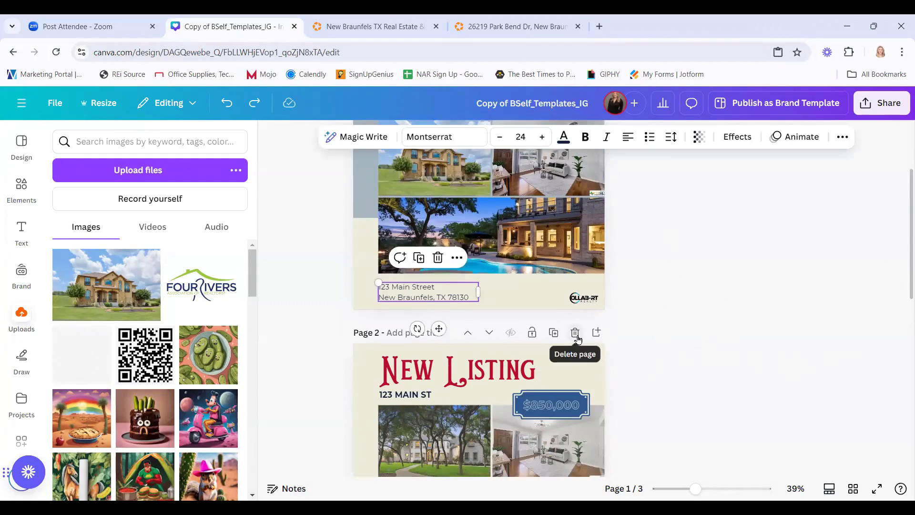
click(576, 333)
click(576, 333)
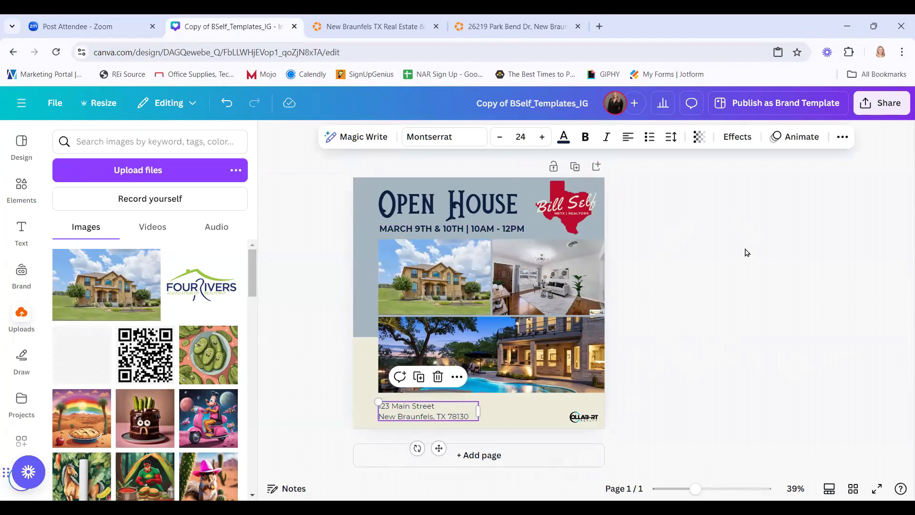
click(714, 252)
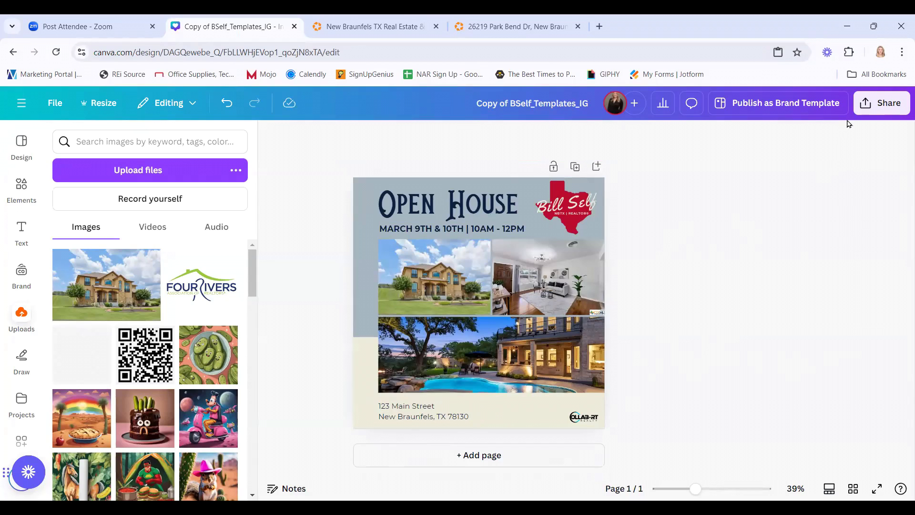
Review and close the design's Share options, then bring up Canva's main navigation menu.
click(884, 109)
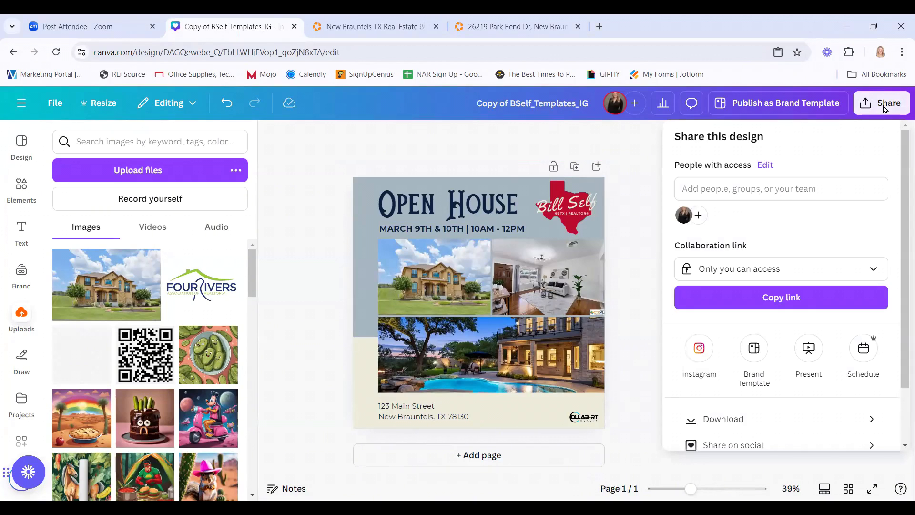
scroll(787, 415, down, 2)
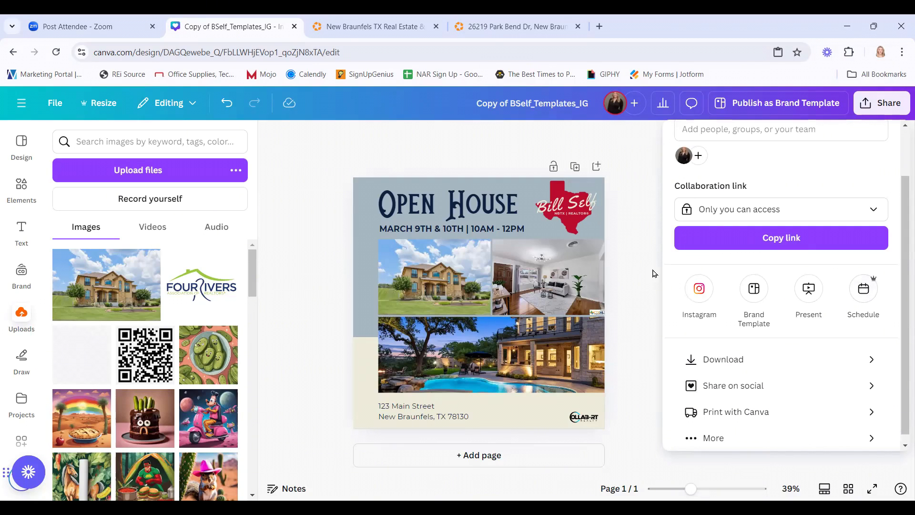
click(534, 129)
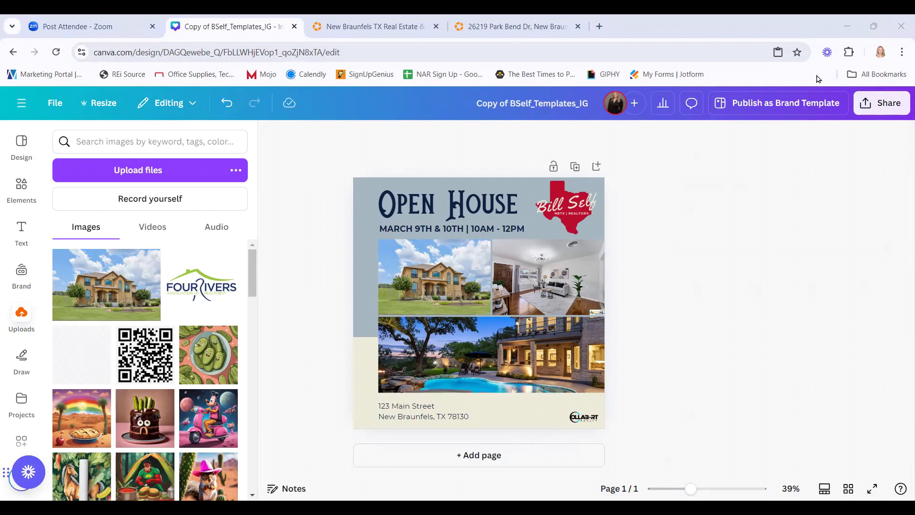
click(24, 106)
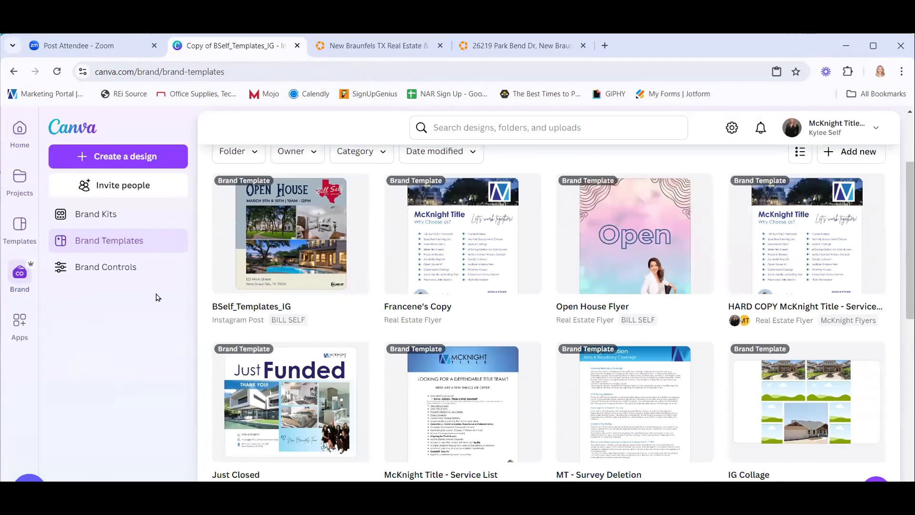
Visit the Brand Controls page, then go back to the Canva home page.
click(79, 267)
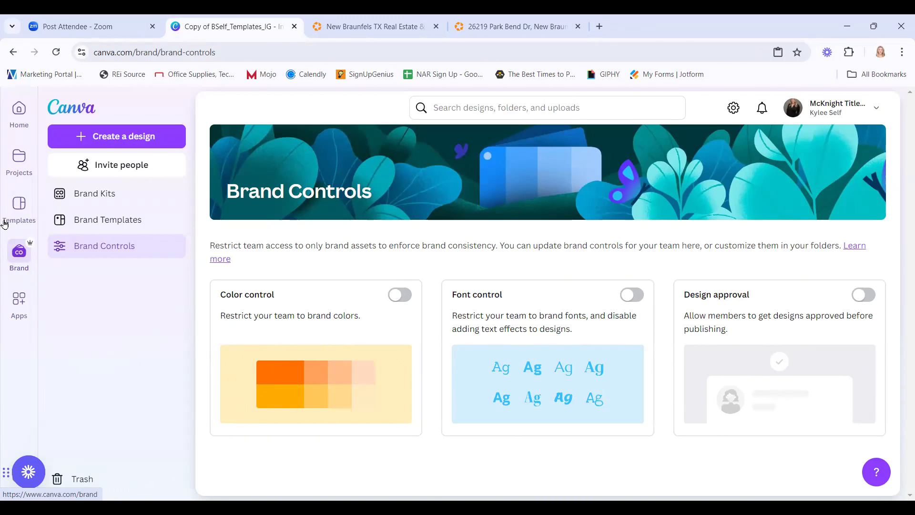
click(20, 125)
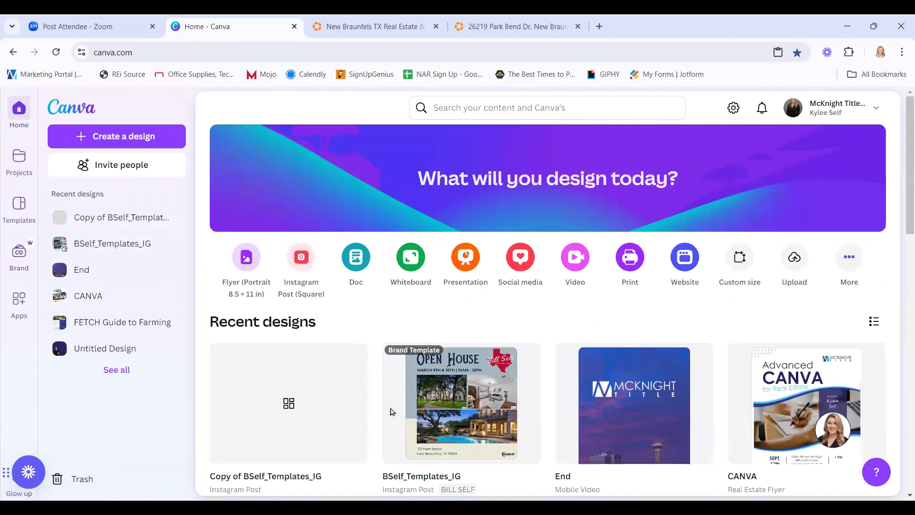
Rename the first recent design, Copy of BSelf_Templates_IG, to '123 Banana st - IG'.
click(357, 356)
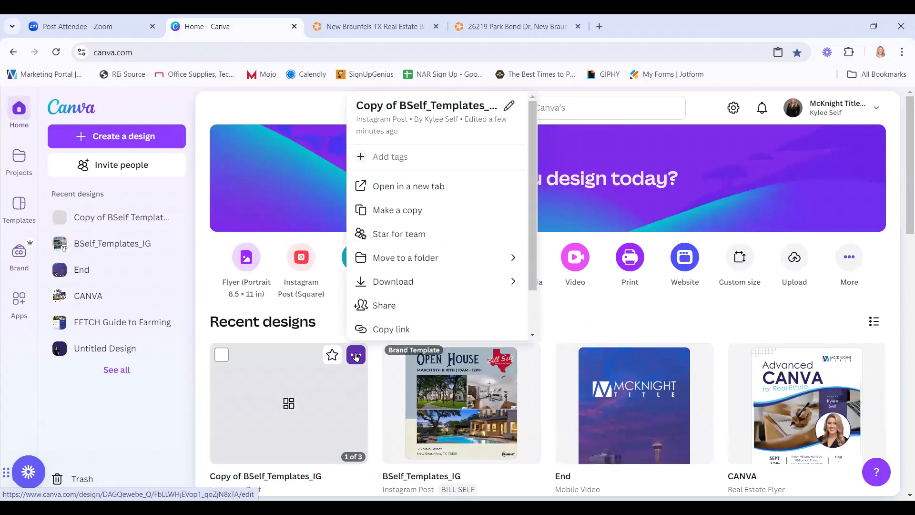
click(381, 384)
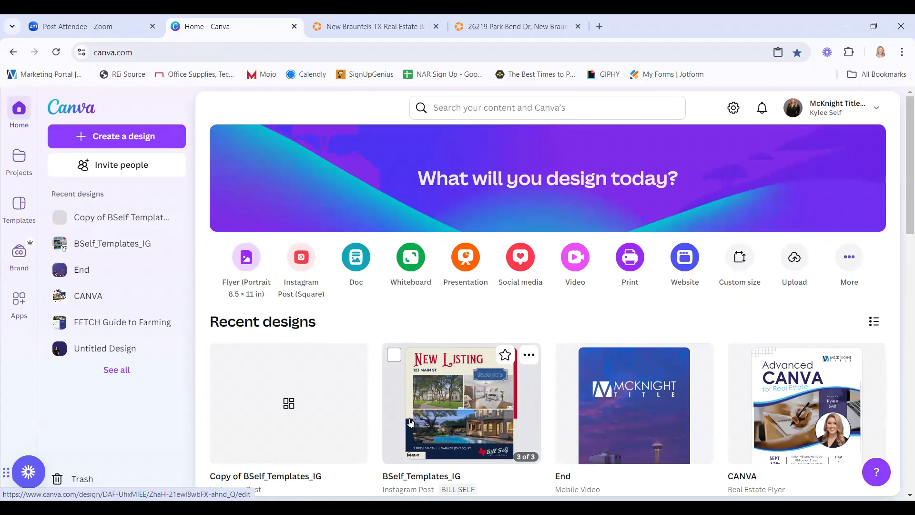
scroll(434, 405, down, 1)
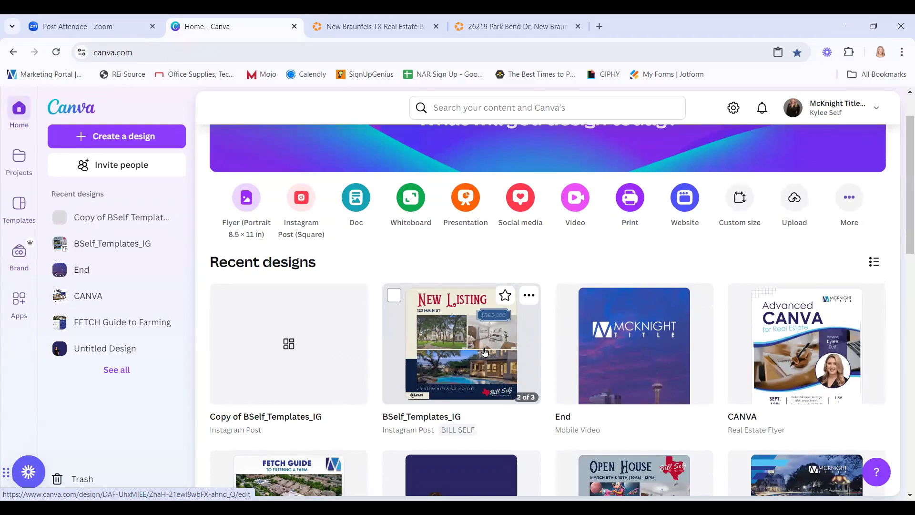
mouse_move(302, 352)
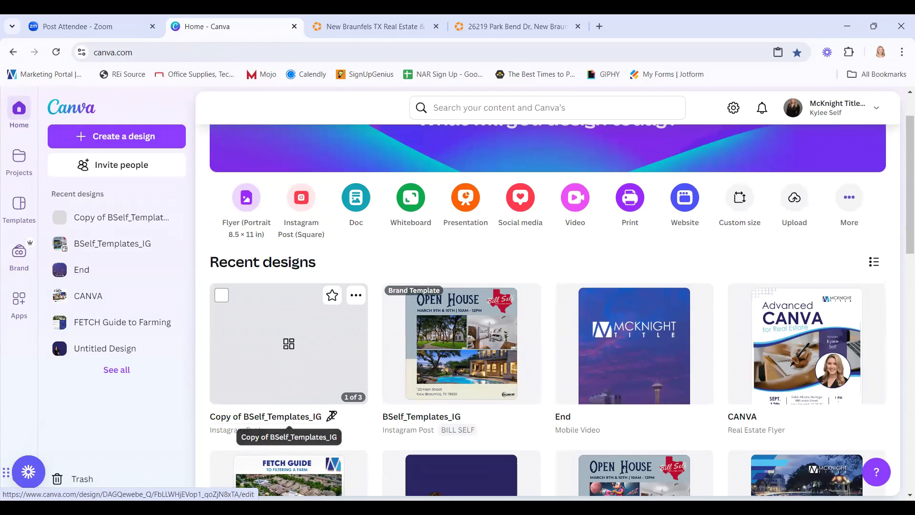
click(332, 418)
text(123)
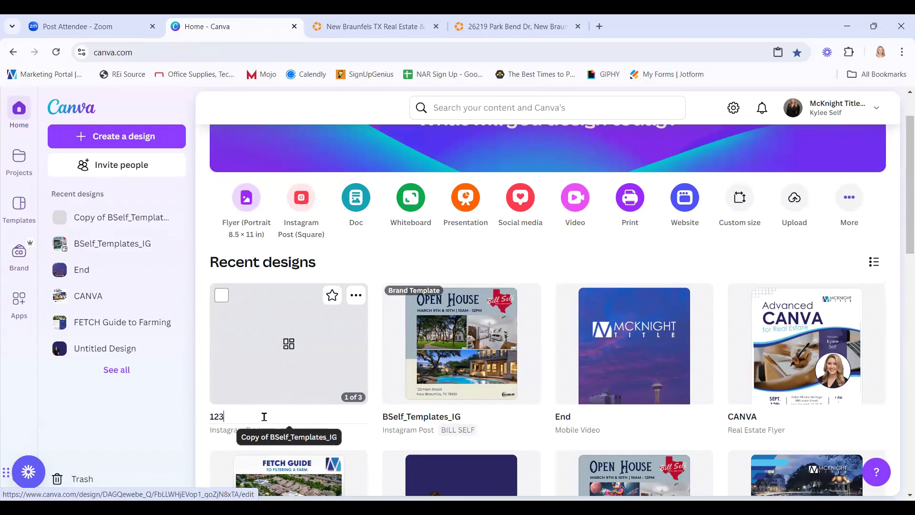
text( Banana st - IG)
key(Return)
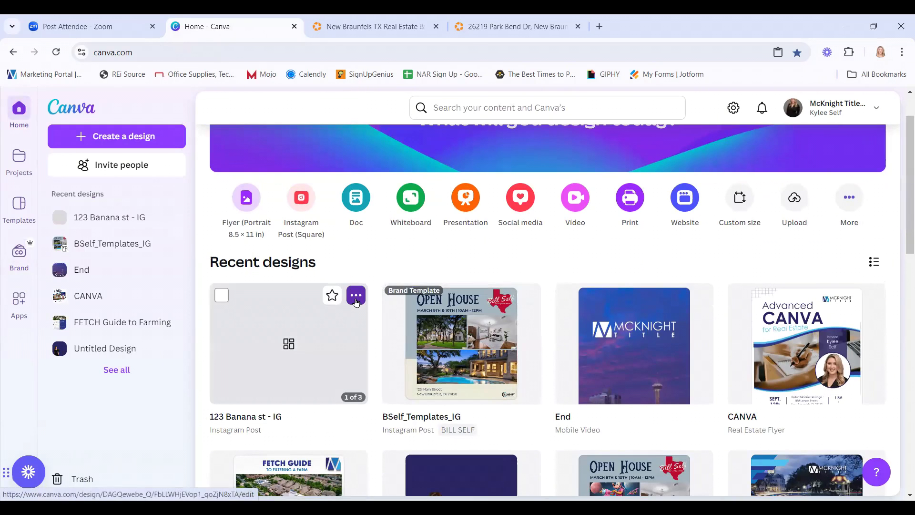
click(356, 296)
scroll(405, 247, down, 2)
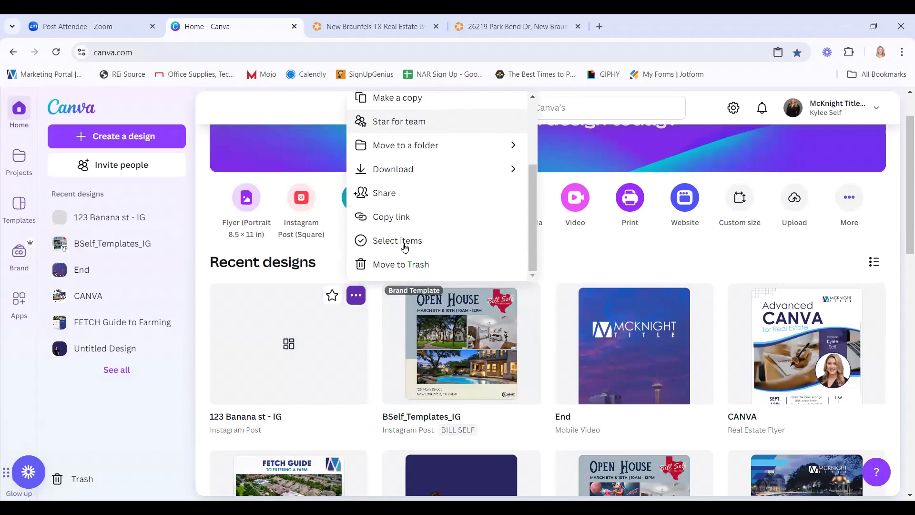
Move the 123 Banana st - IG design to Trash.
click(399, 265)
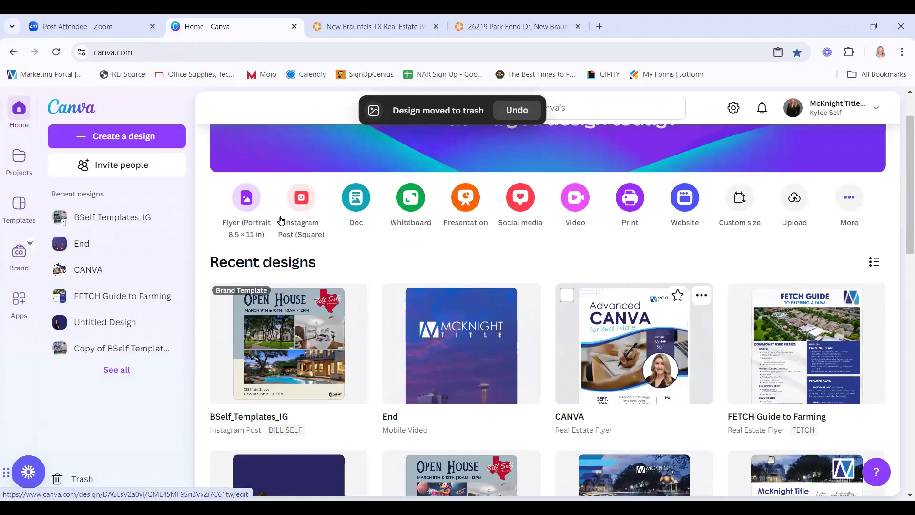
scroll(410, 262, up, 2)
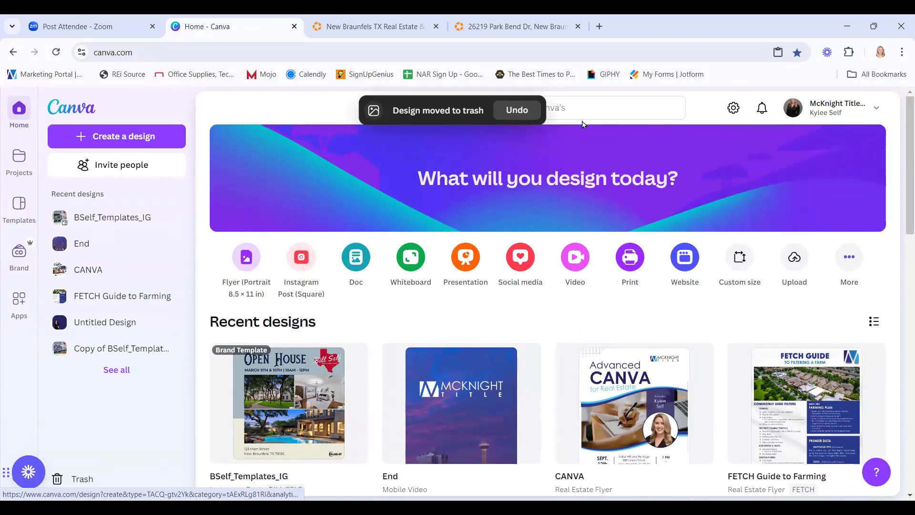
click(587, 107)
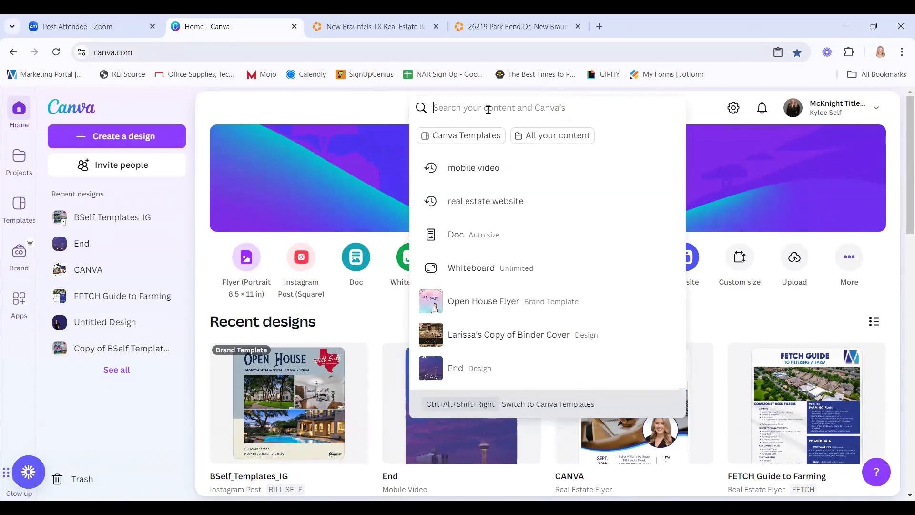
click(317, 117)
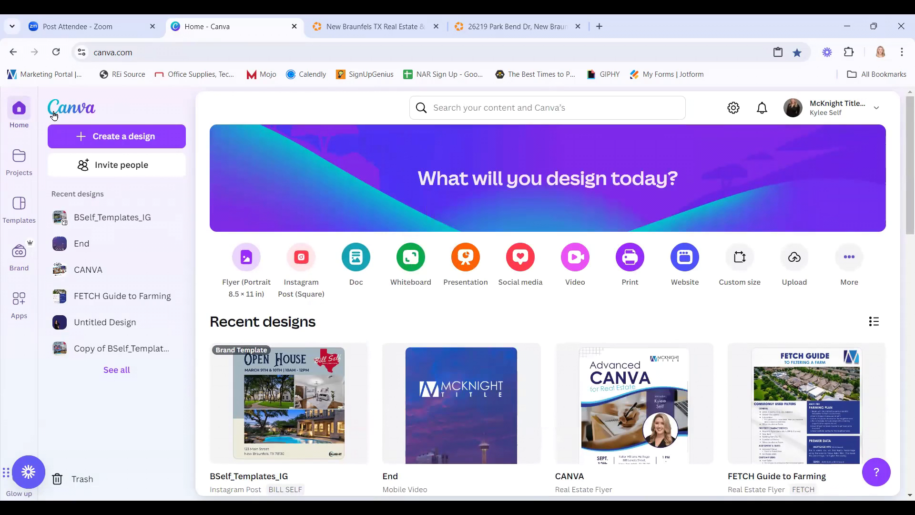
Open and close the Create a design chooser and the search suggestions.
click(115, 138)
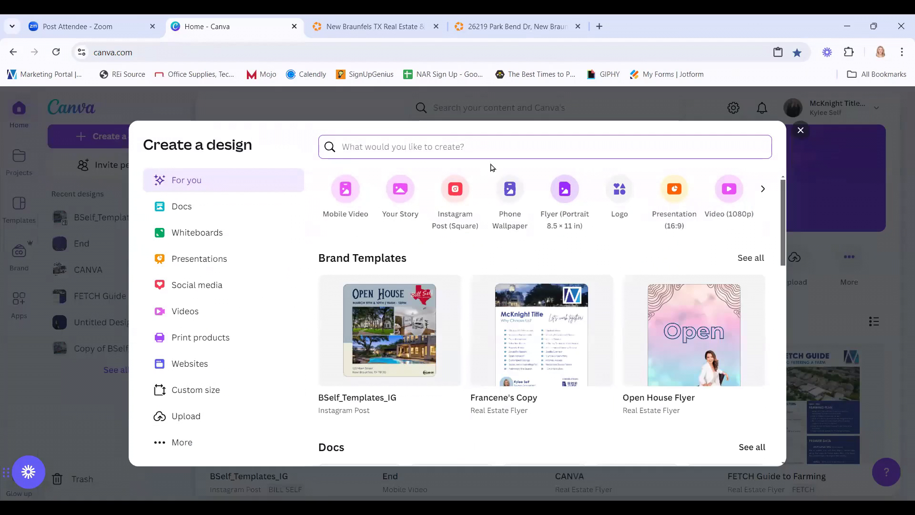
click(802, 131)
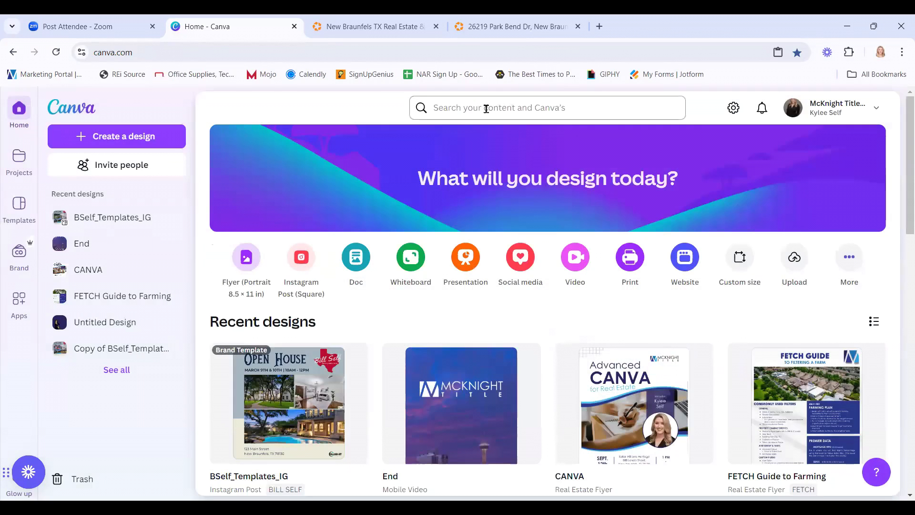
click(486, 108)
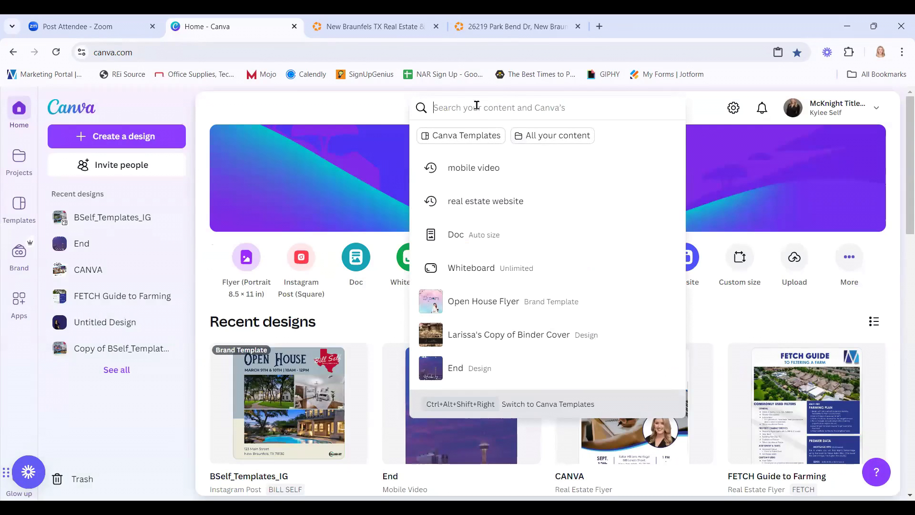
click(395, 111)
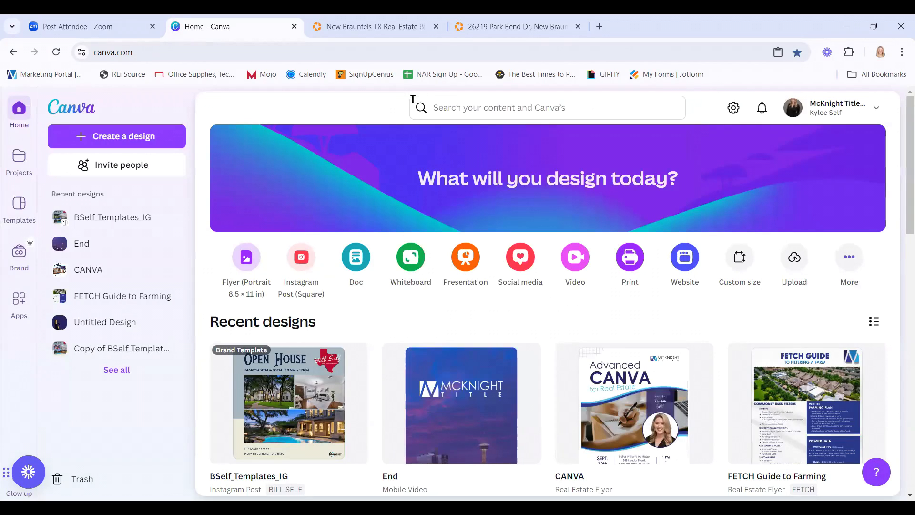
Start a new blank square Instagram post design.
click(302, 260)
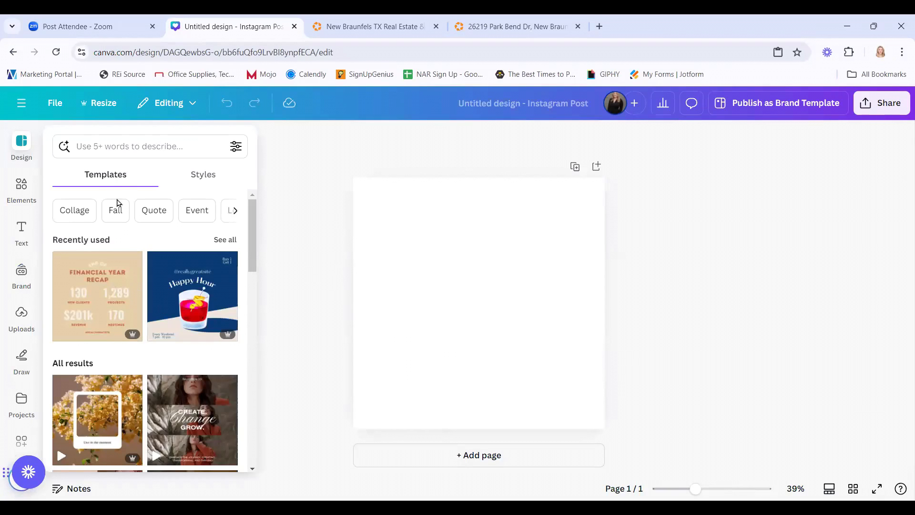
scroll(177, 372, down, 10)
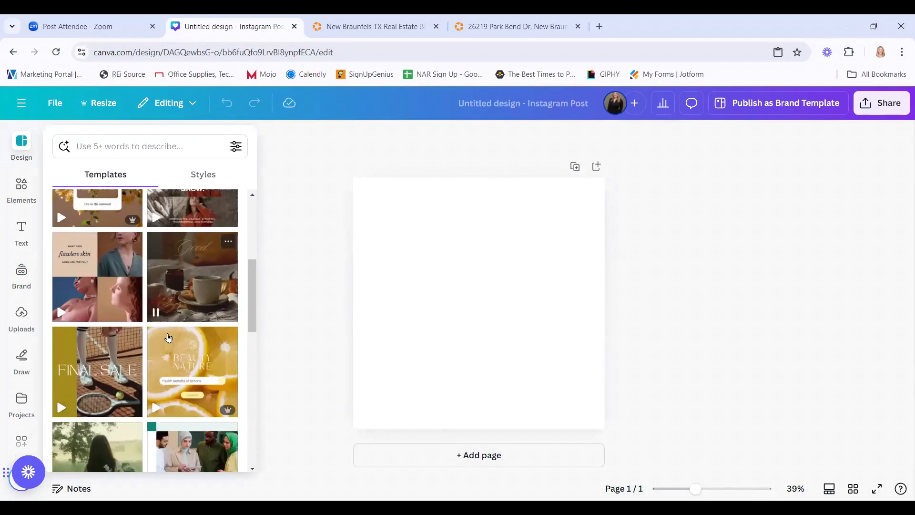
scroll(177, 377, down, 2)
scroll(178, 377, up, 12)
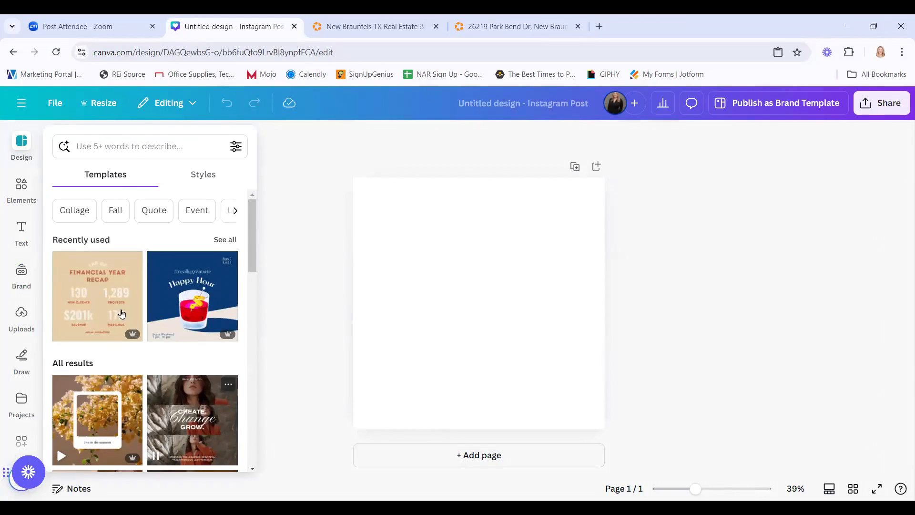
Search the templates for 'real estate' and browse results like For Rent and Just Sold.
click(115, 146)
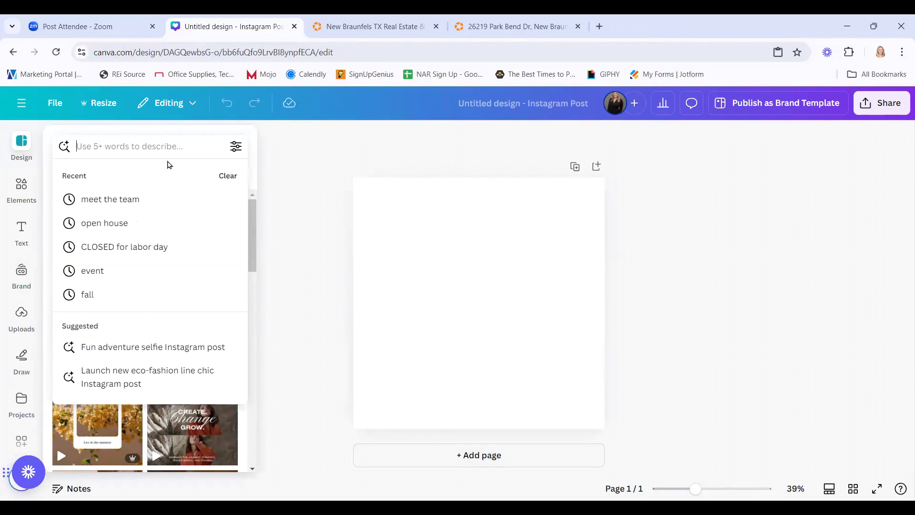
text(op)
key(BackSpace)
key(BackSpace)
text(re)
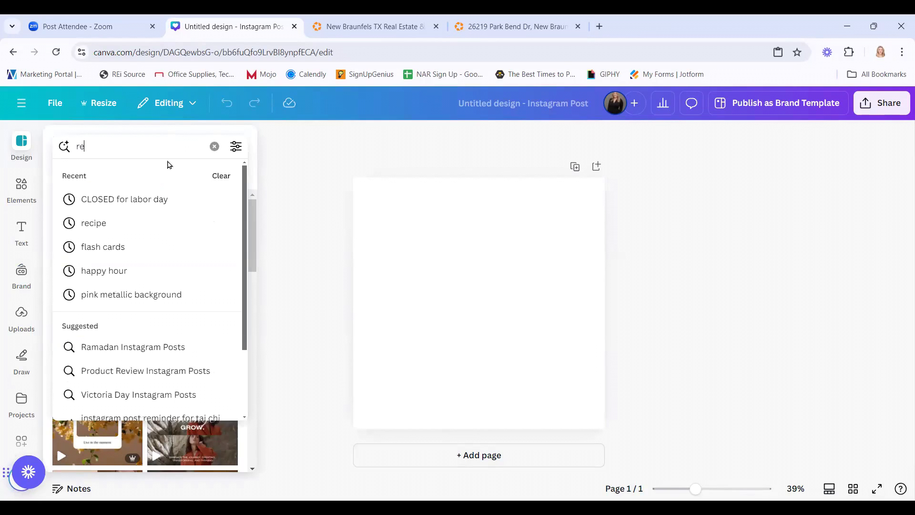
text(al estate)
key(Return)
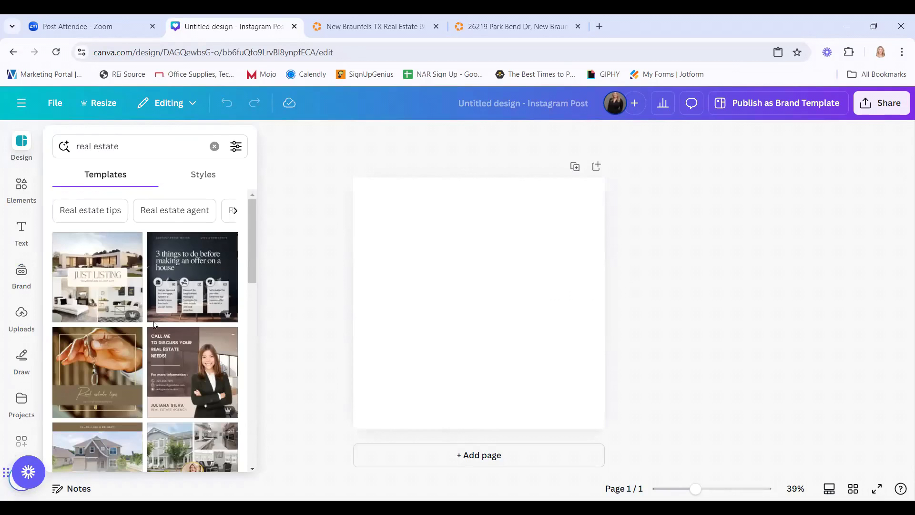
scroll(153, 334, down, 5)
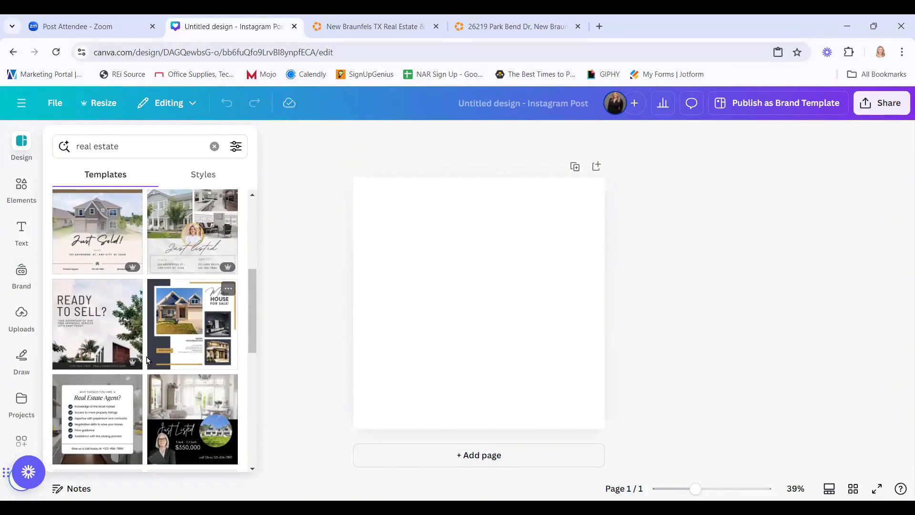
scroll(146, 353, down, 10)
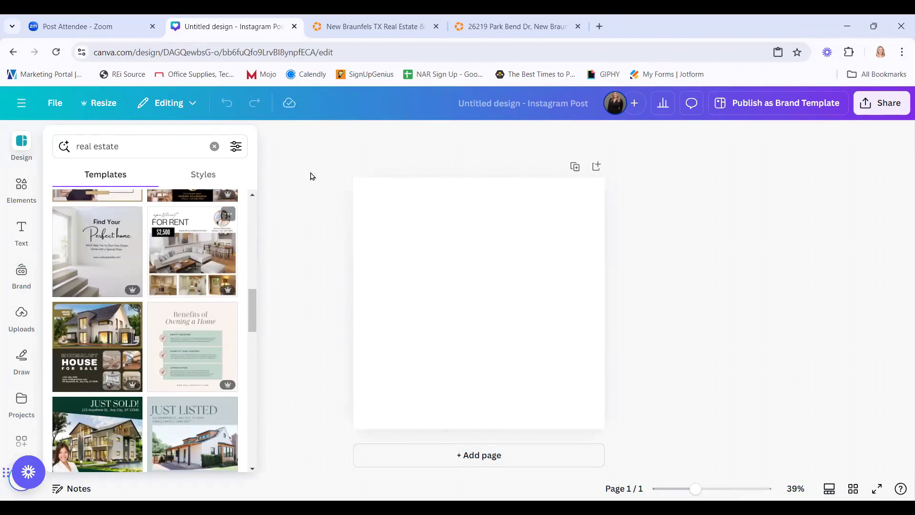
From the Canva home page, search Canva Templates for 'Open House Flyer' and browse the open house flyers results.
click(22, 104)
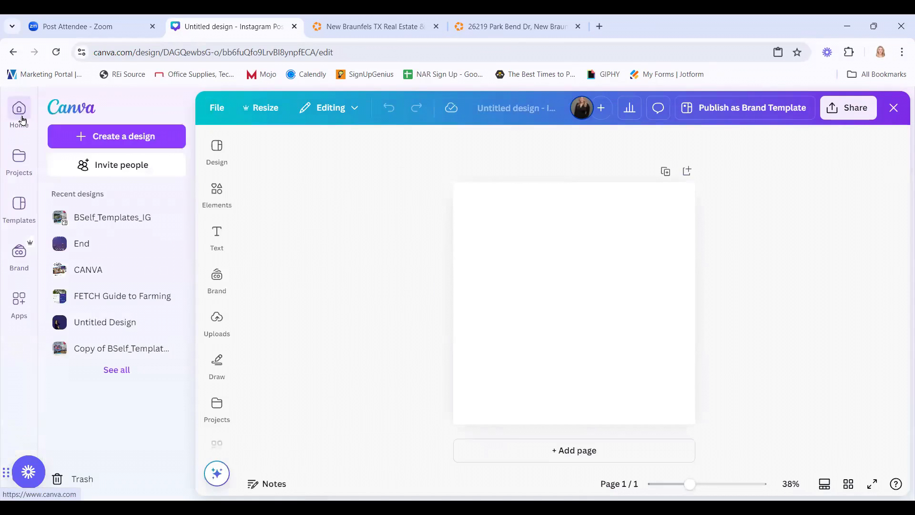
click(26, 119)
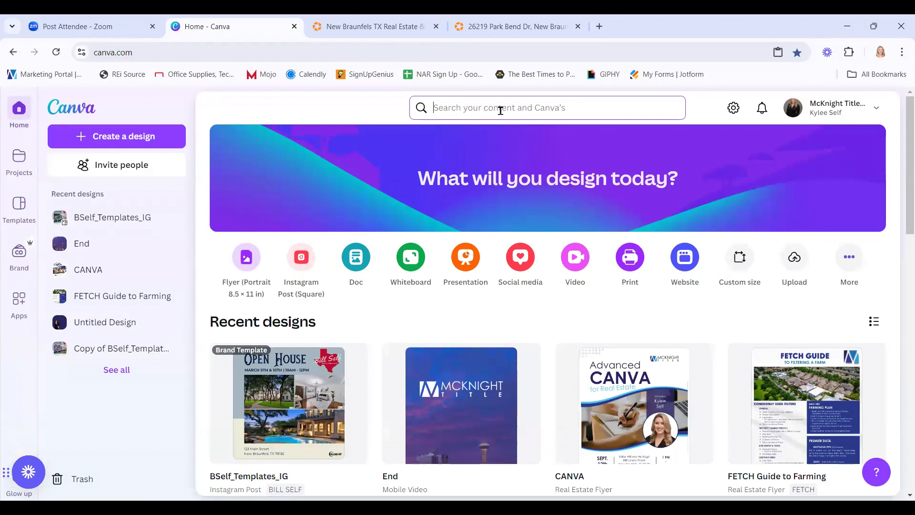
click(469, 109)
text(Open Ho)
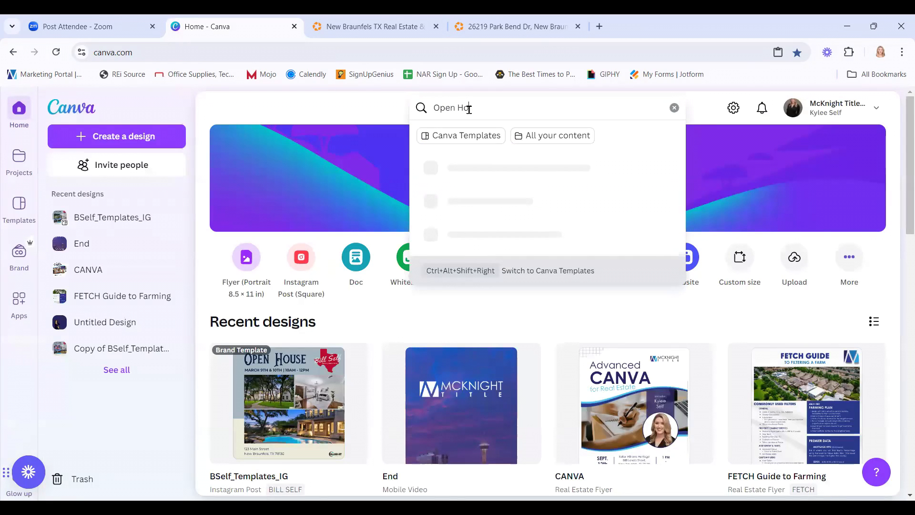
text(use Flyer)
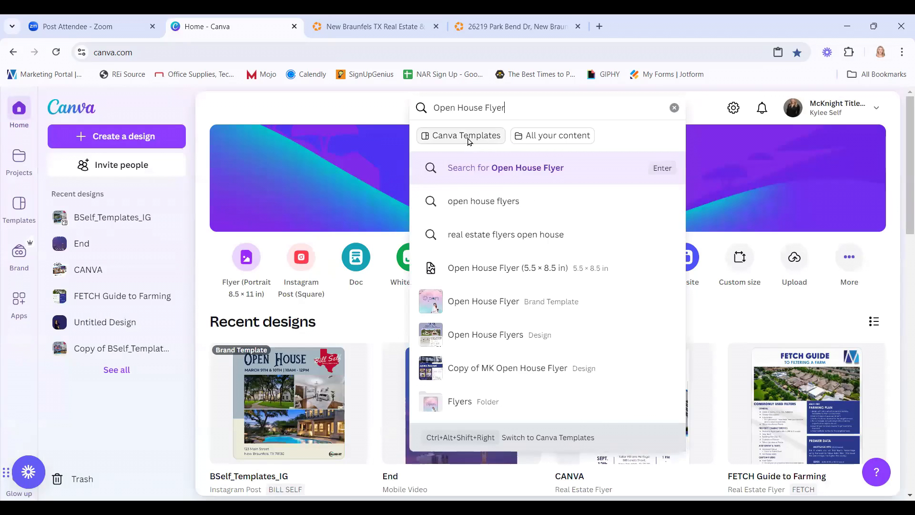
click(467, 136)
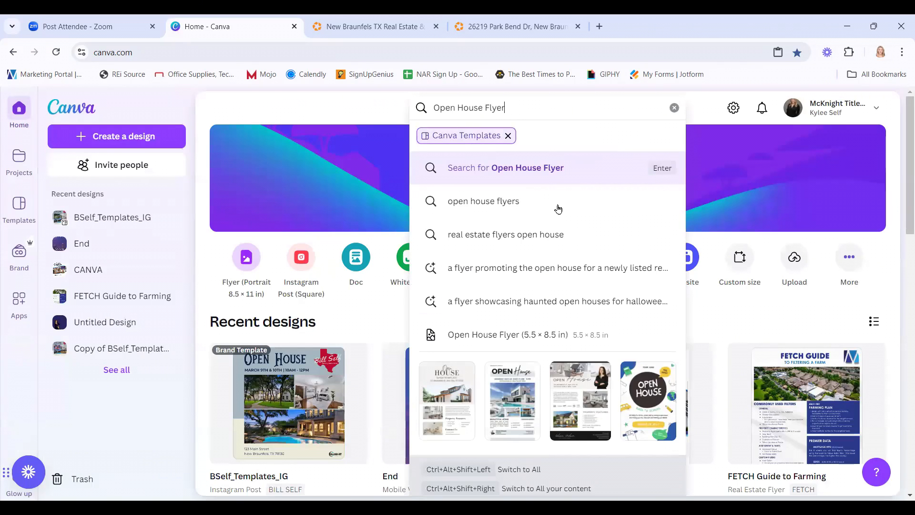
click(510, 204)
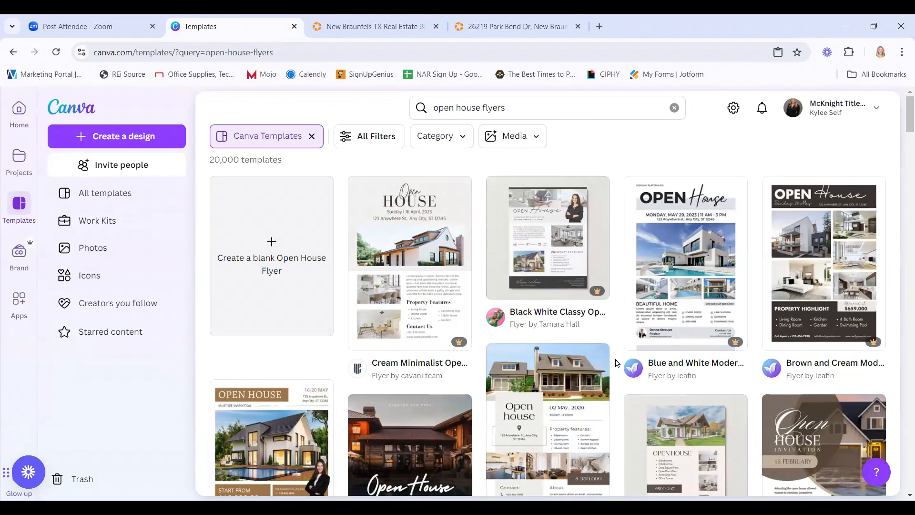
scroll(616, 364, down, 4)
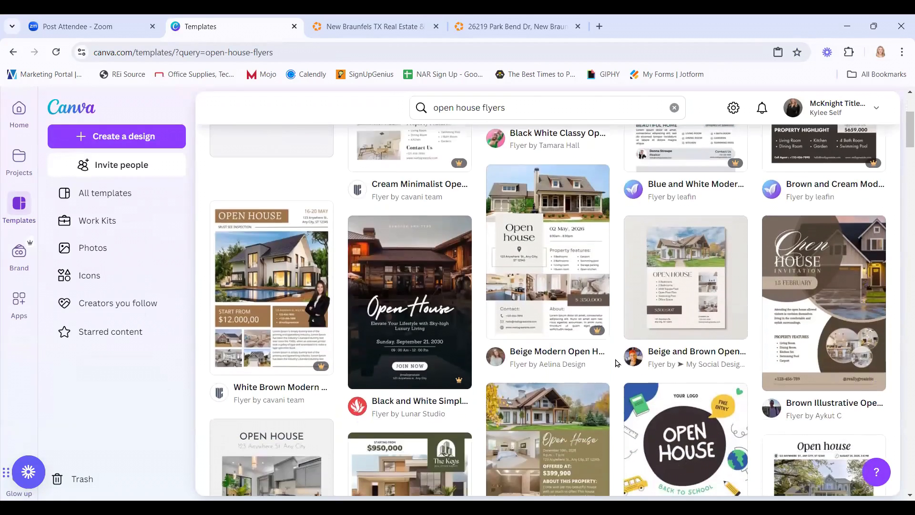
scroll(616, 363, down, 8)
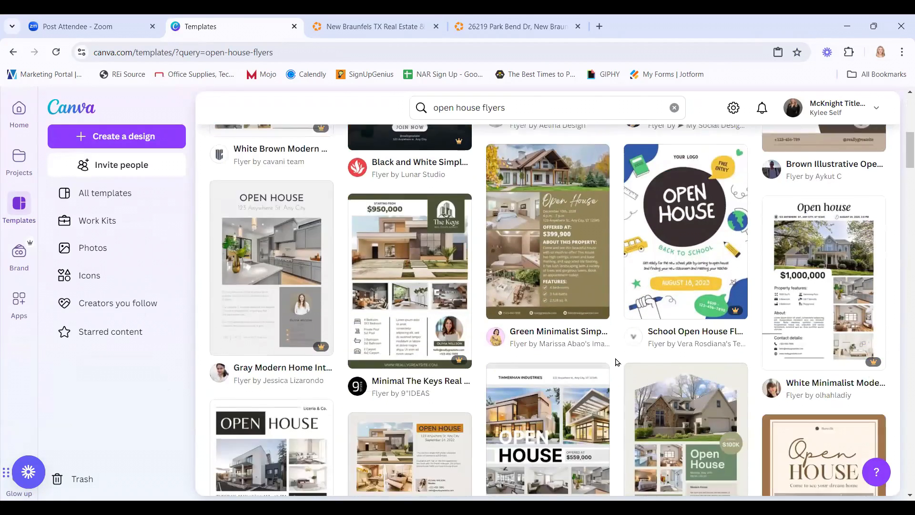
scroll(616, 362, down, 3)
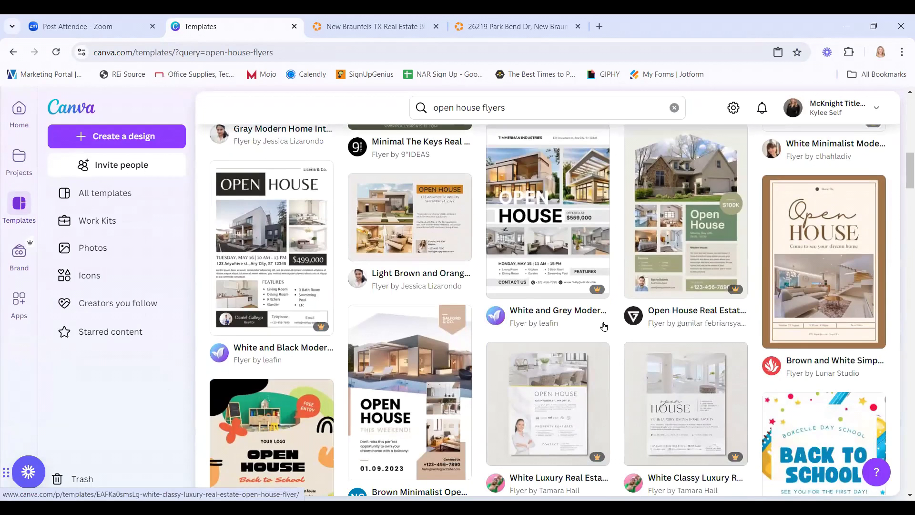
Customize the White and Grey Modern Open House Flyer template into a new design, dismissing the Flyers print panel.
click(557, 206)
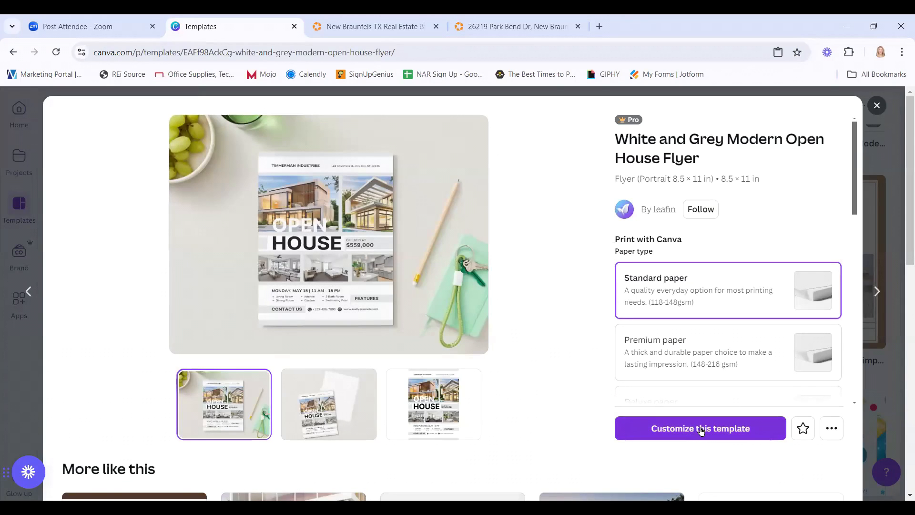
click(741, 426)
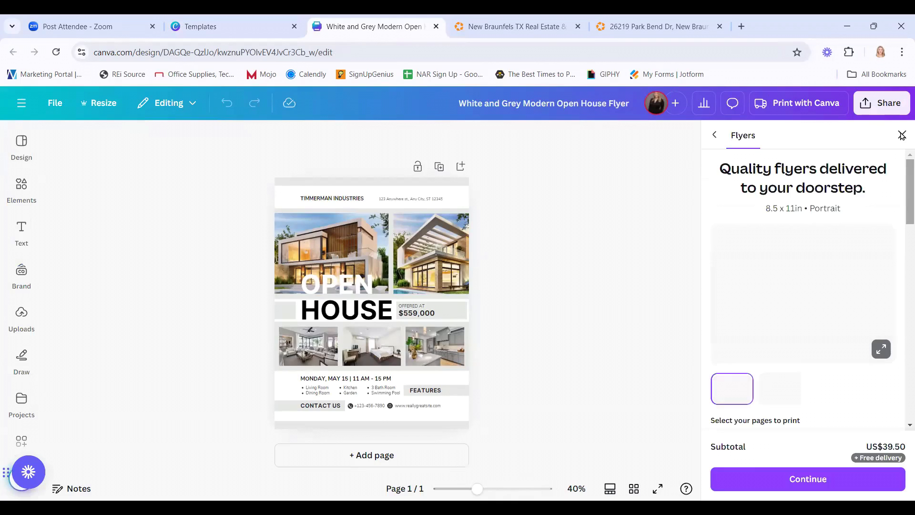
click(902, 135)
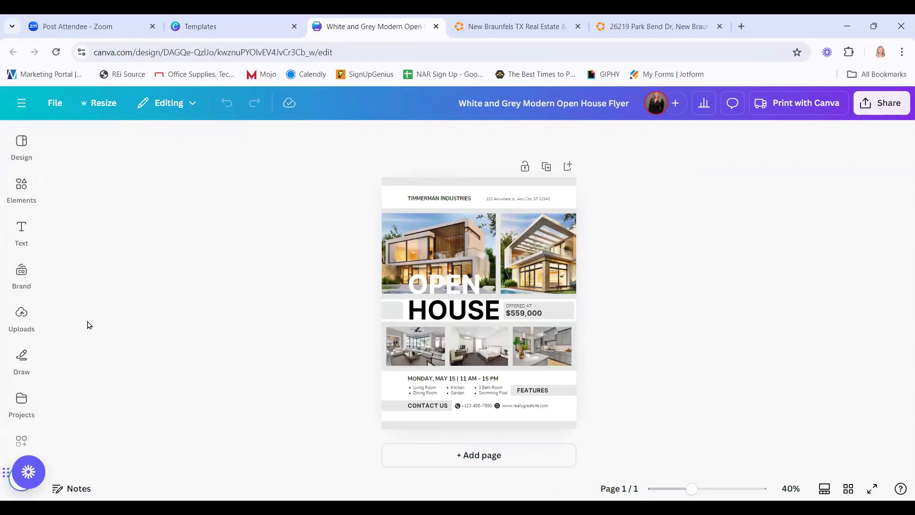
Apply the McKnight Title brand kit's Century Gothic brand fonts to the whole flyer from Design > Styles.
click(24, 274)
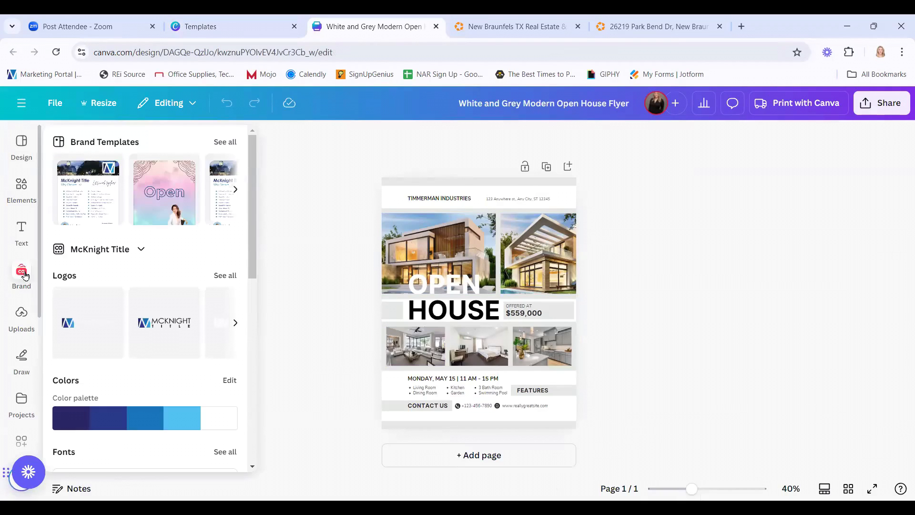
click(22, 145)
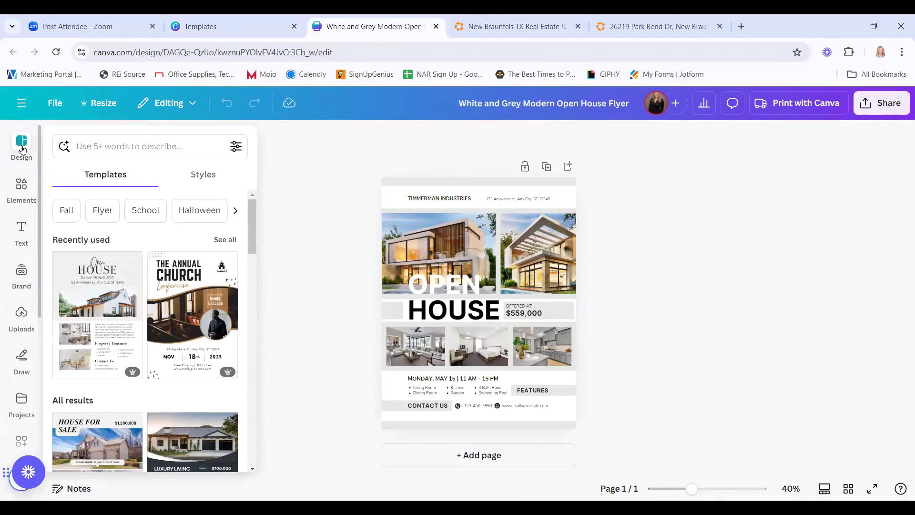
click(210, 180)
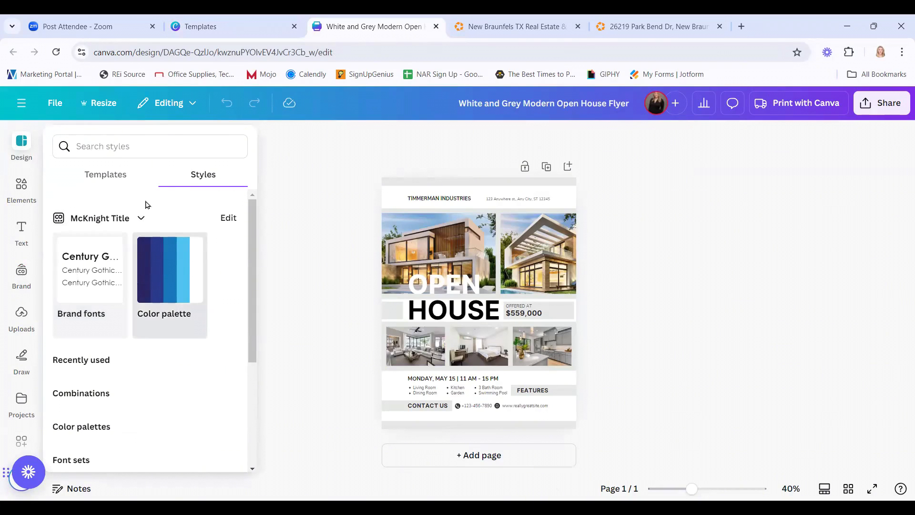
click(142, 219)
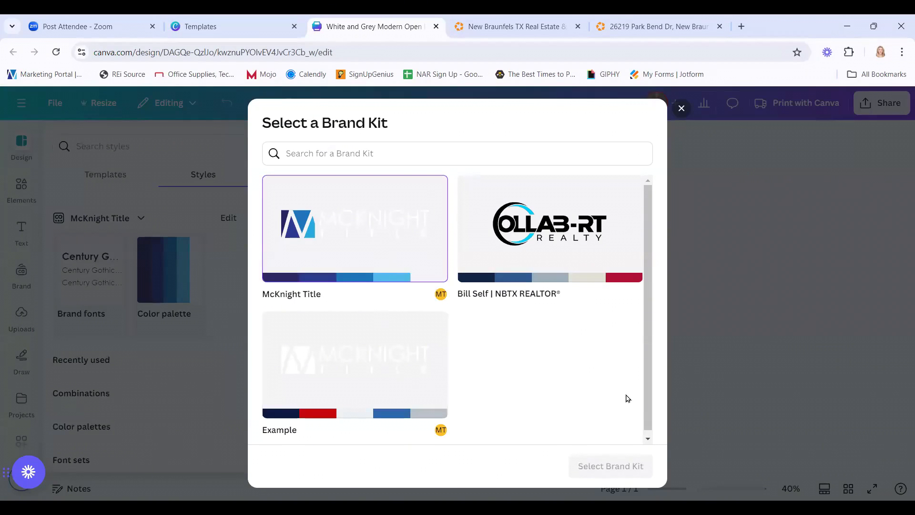
click(760, 333)
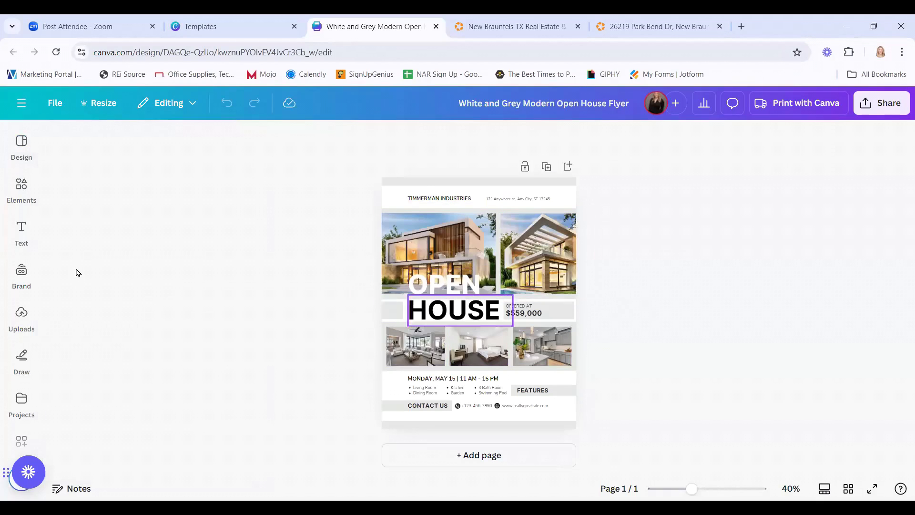
mouse_move(21, 143)
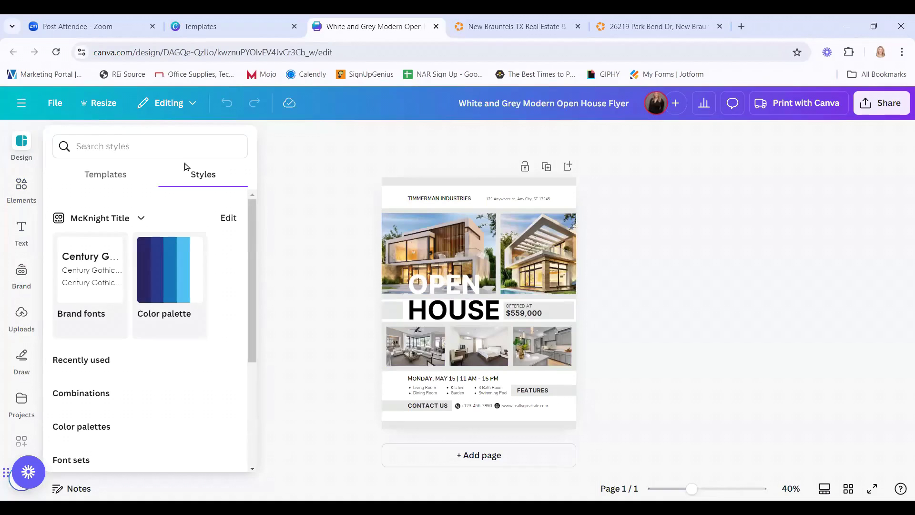
click(85, 274)
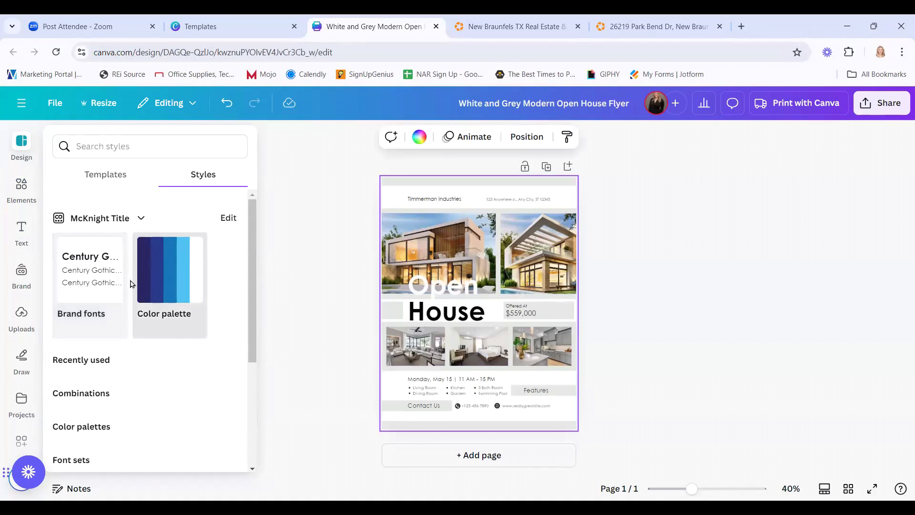
Turn the Open and House heading text into OPEN HOUSE capitals.
click(462, 294)
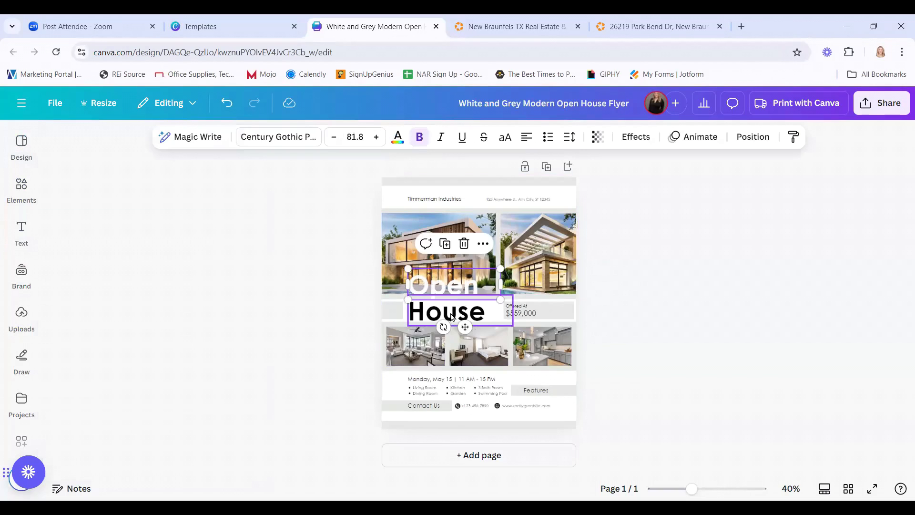
click(265, 289)
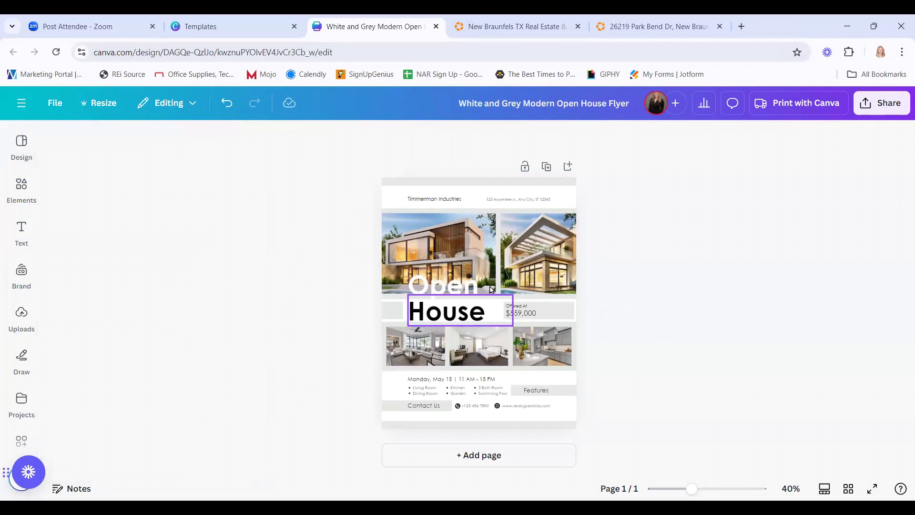
click(441, 286)
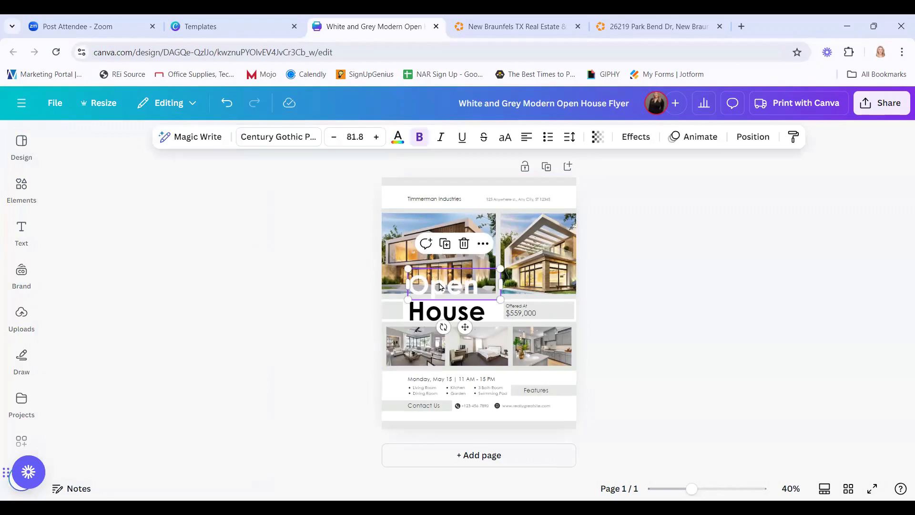
shift+click(441, 314)
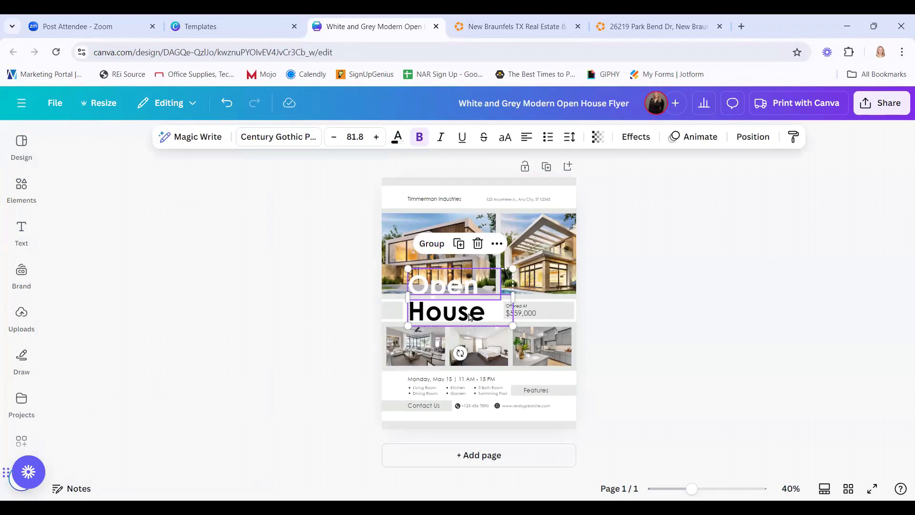
click(508, 139)
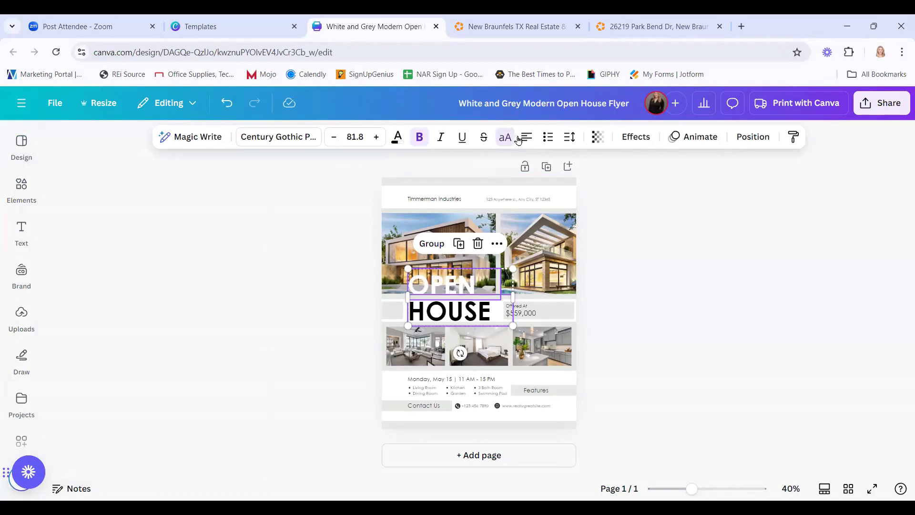
click(689, 285)
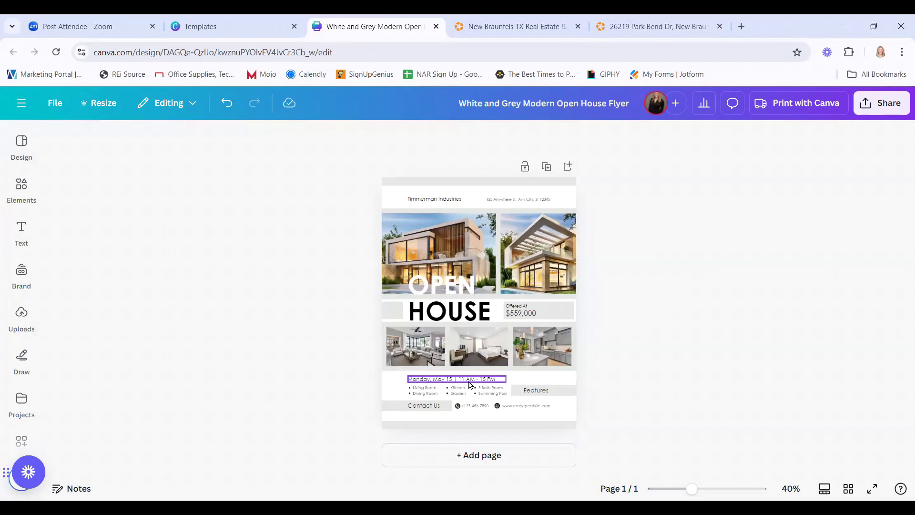
Make the date line all capitals, reading 'MONDAY, MAY 15 | 11 AM - 15 PM'.
click(451, 381)
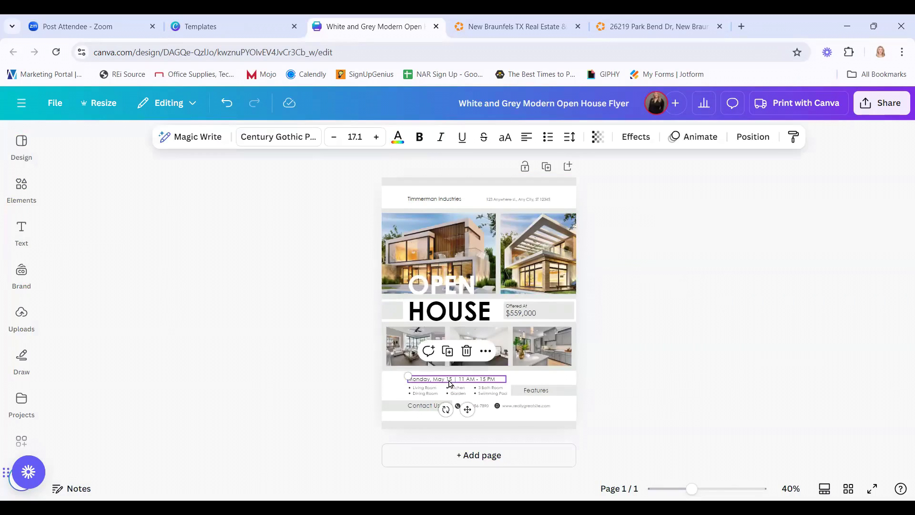
click(505, 137)
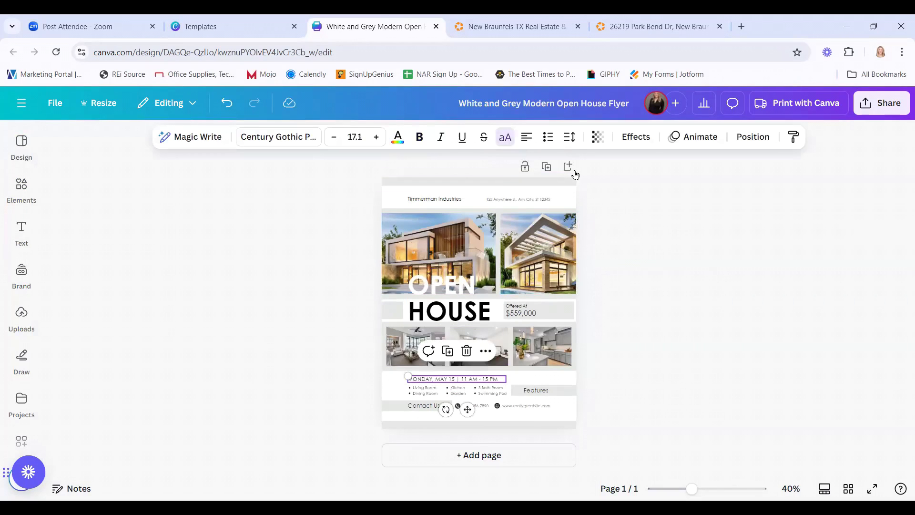
click(561, 394)
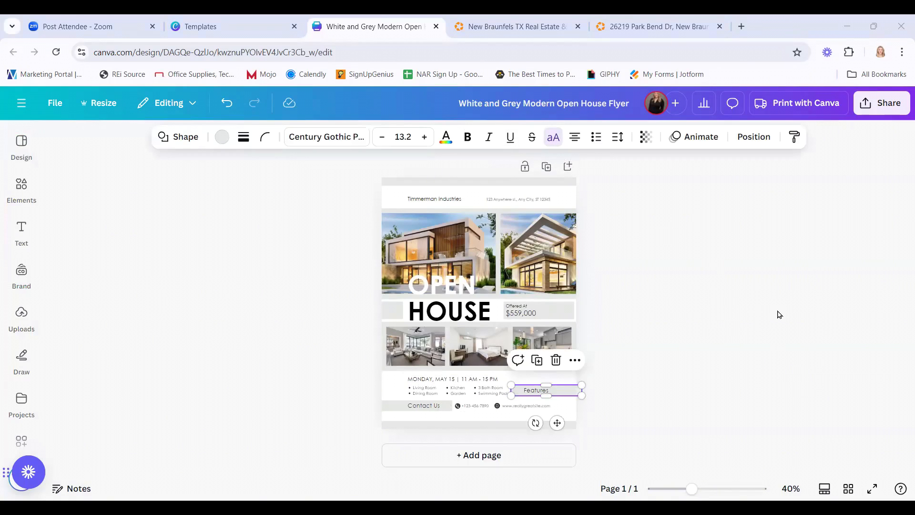
Apply the McKnight Title colour palette and shuffle its variations until settling on dark navy.
click(371, 218)
mouse_move(11, 148)
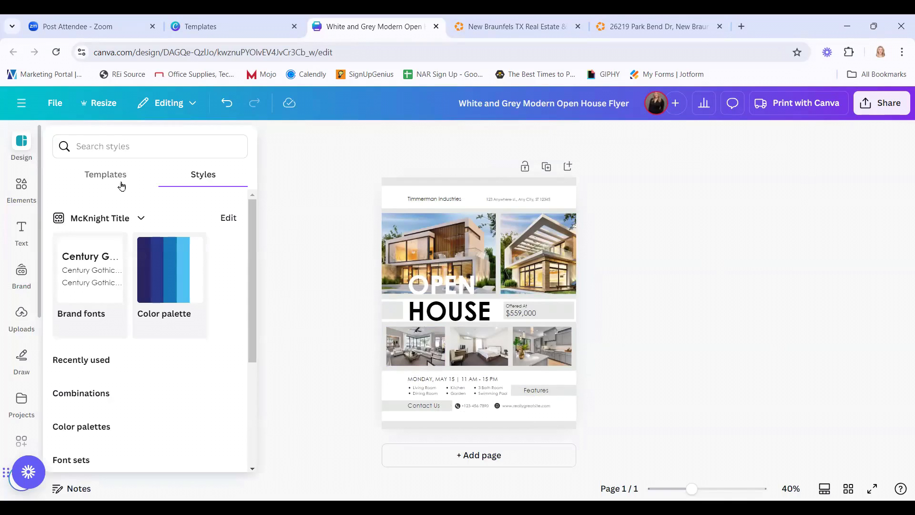
click(175, 272)
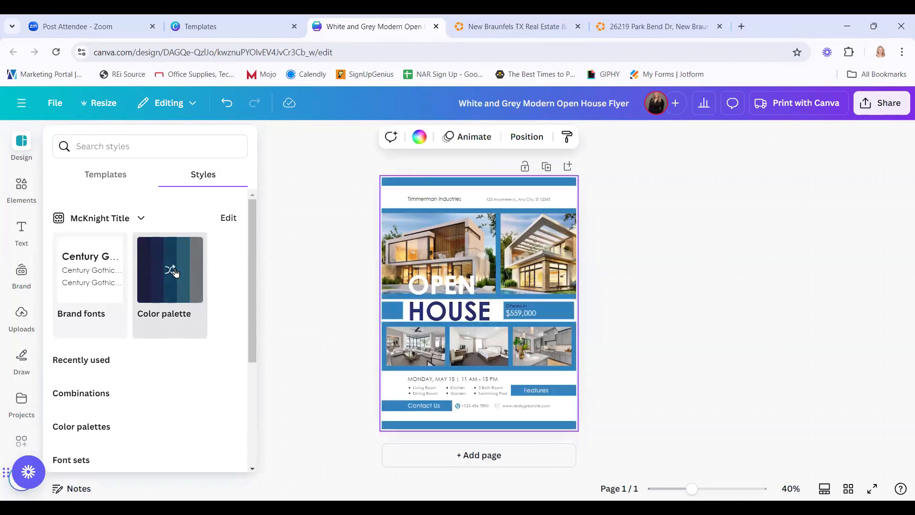
click(175, 273)
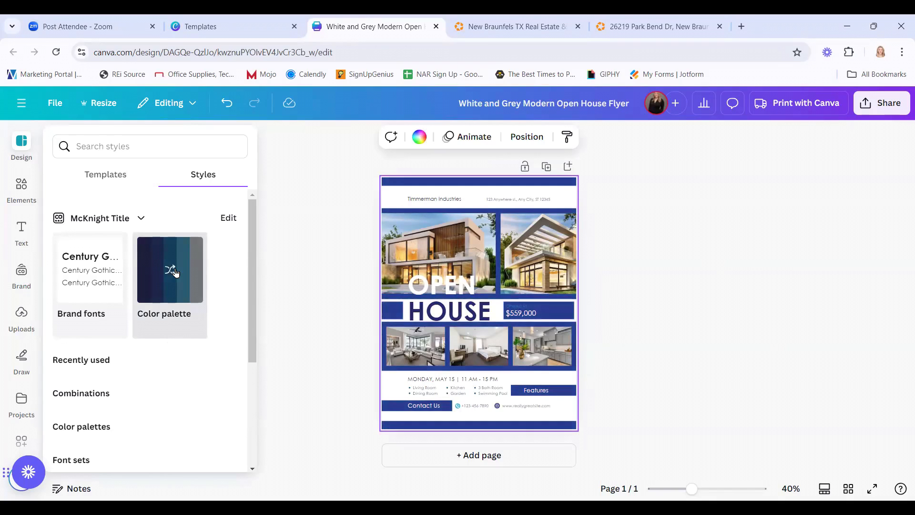
click(176, 273)
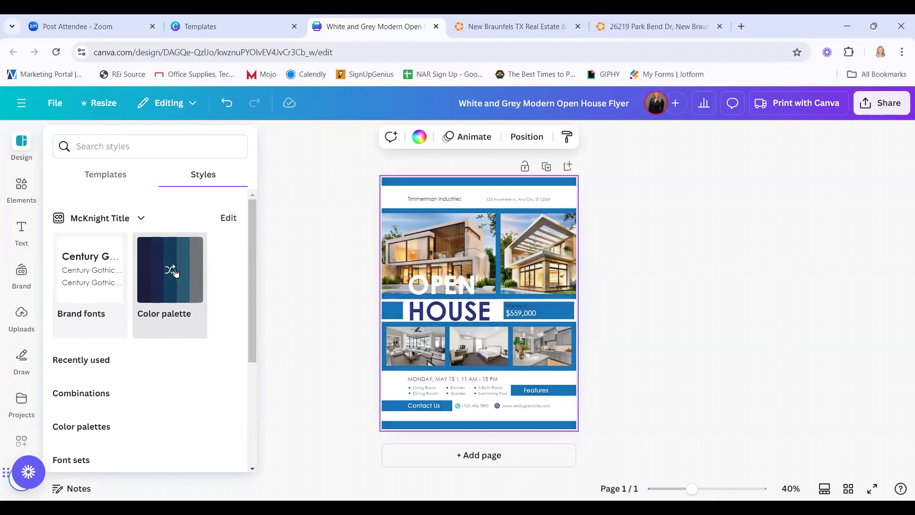
click(173, 272)
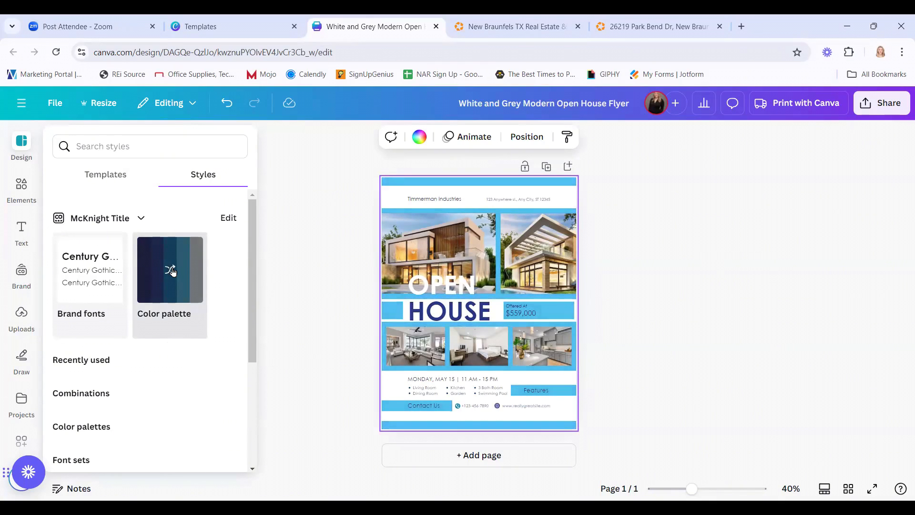
click(173, 271)
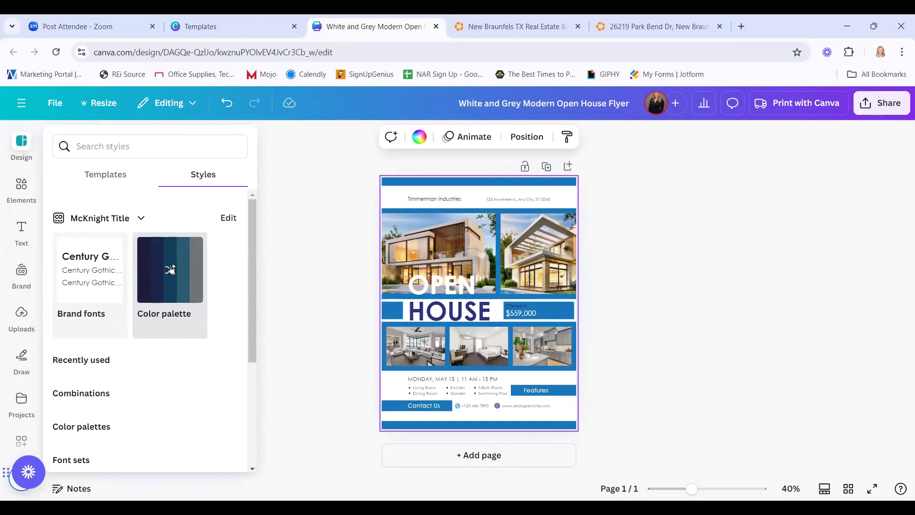
click(172, 270)
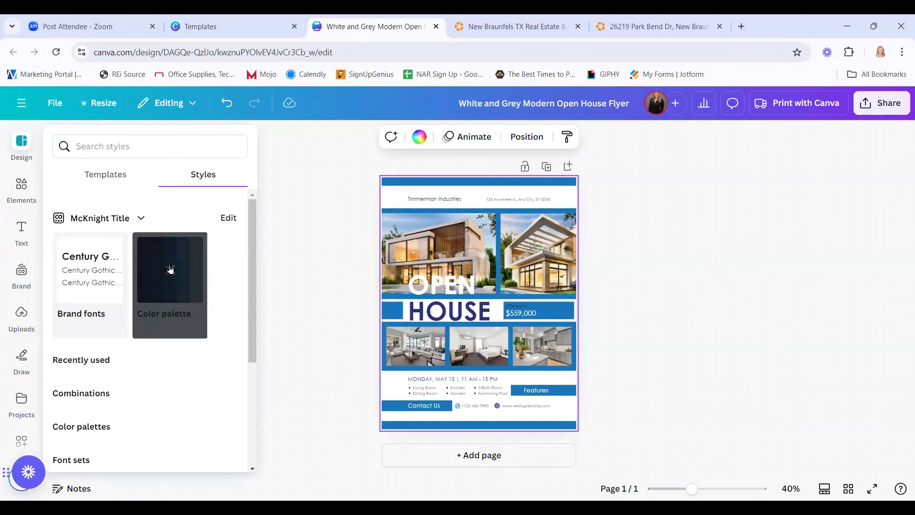
click(352, 287)
click(464, 289)
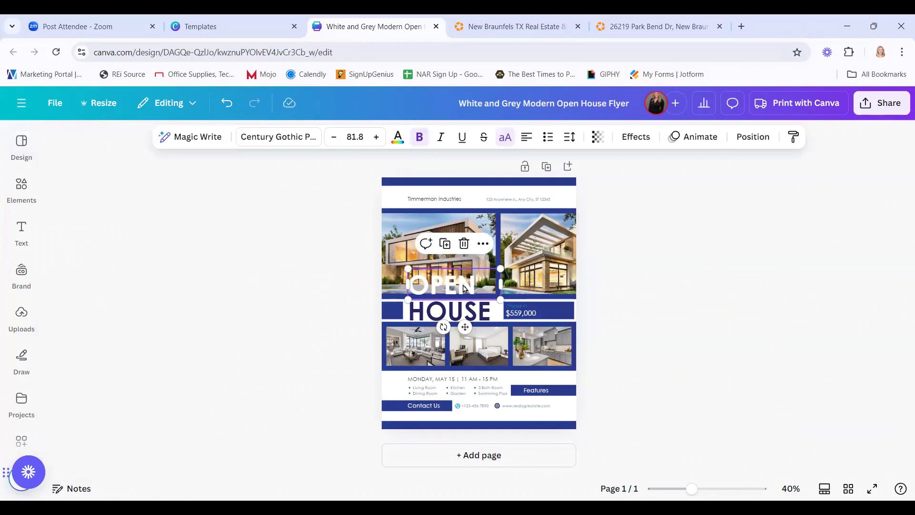
Set the transparency of the large house photo behind the OPEN heading to 75.
click(200, 308)
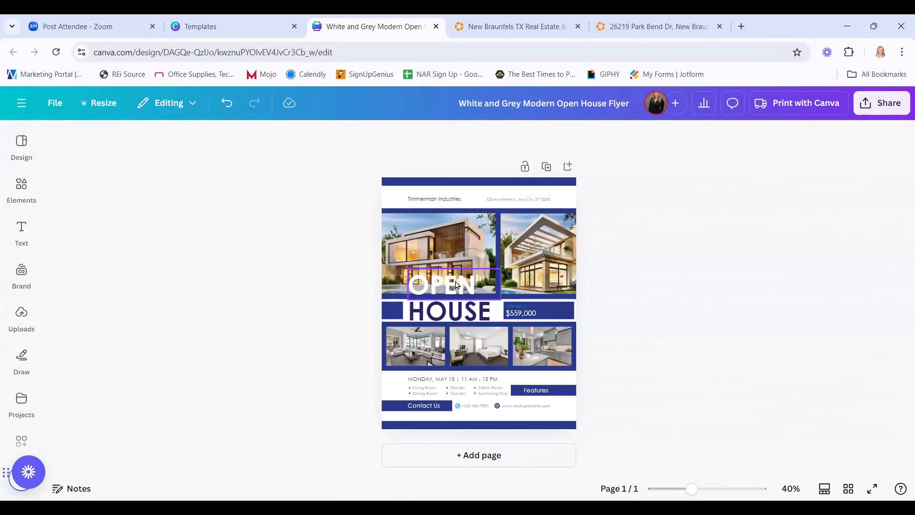
click(454, 250)
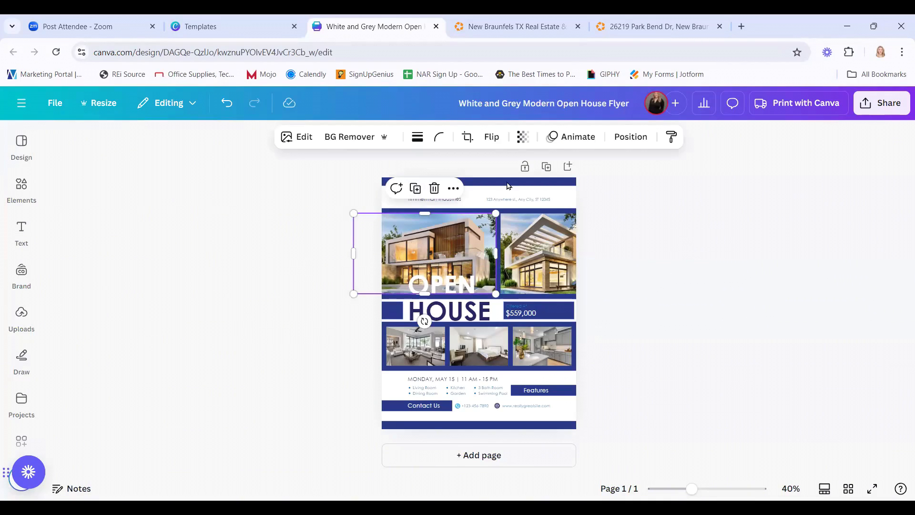
click(523, 137)
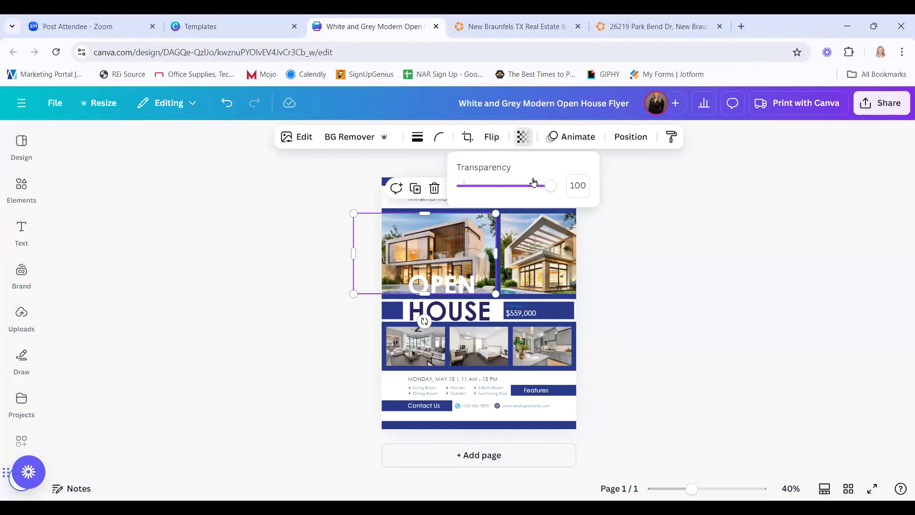
drag(550, 186, 529, 189)
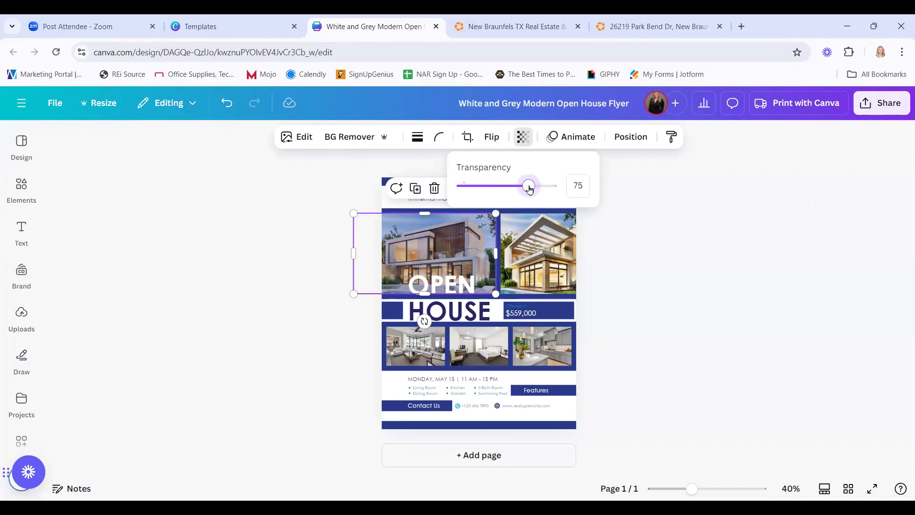
click(793, 310)
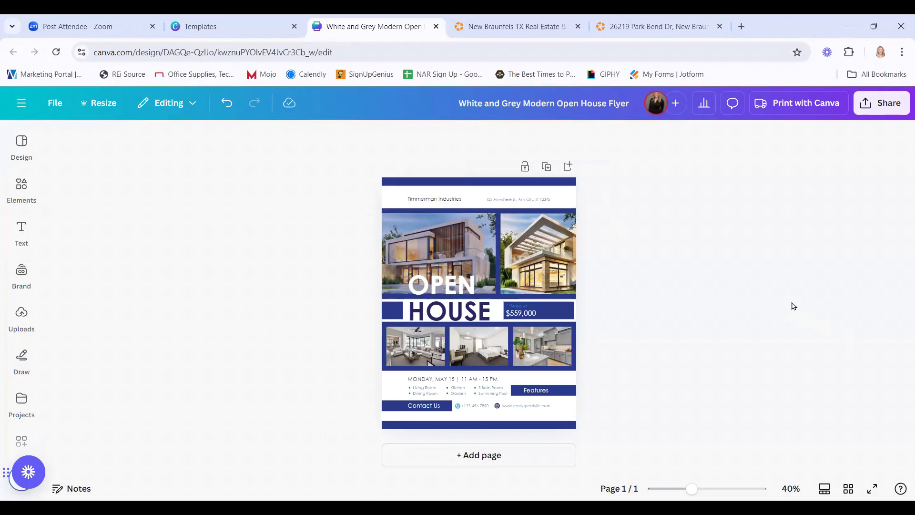
click(440, 287)
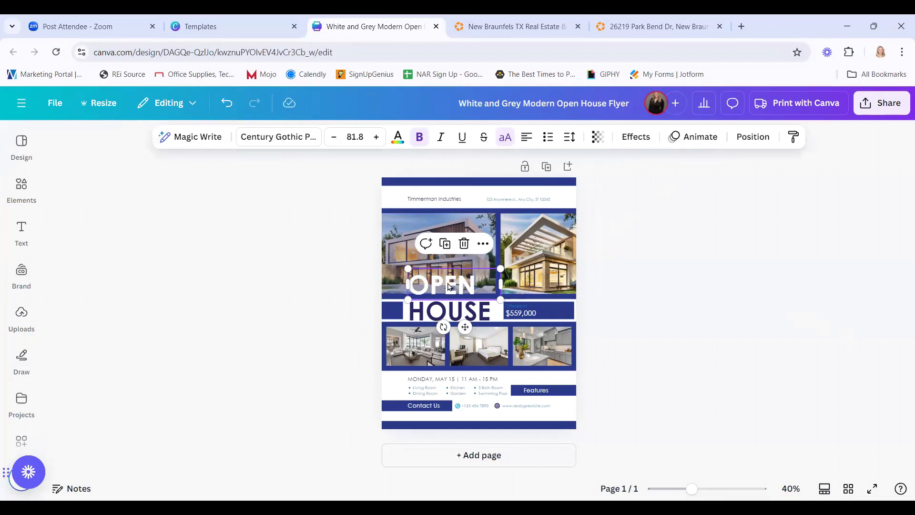
Give the OPEN heading a Lift effect at intensity 50, after trying black and white shadows.
click(642, 137)
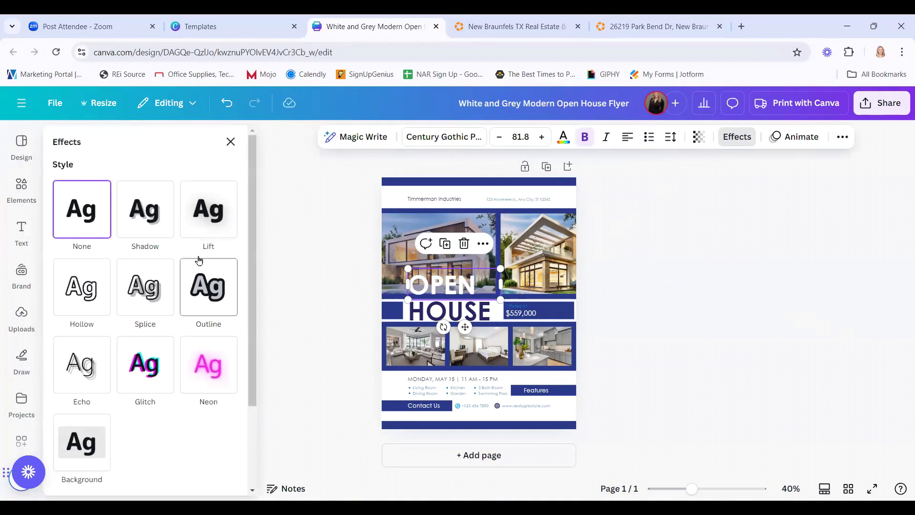
click(209, 216)
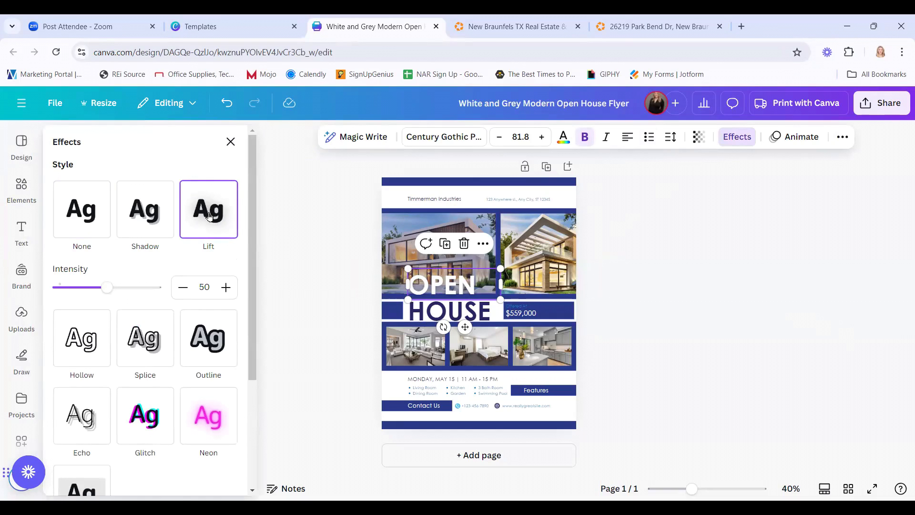
click(150, 219)
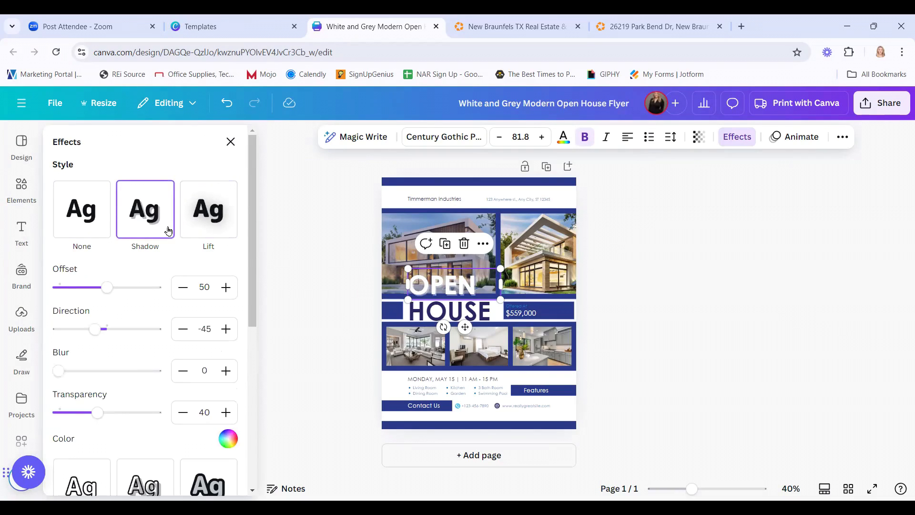
click(226, 447)
scroll(132, 362, down, 1)
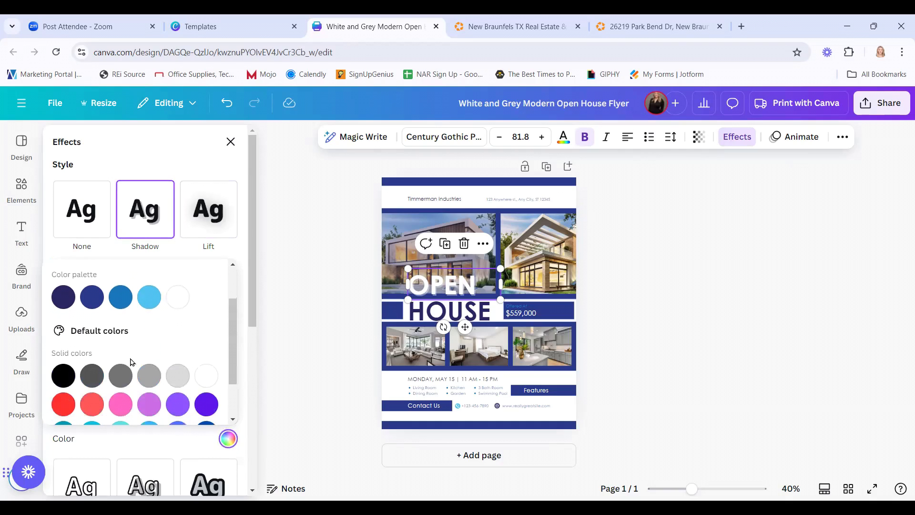
click(63, 374)
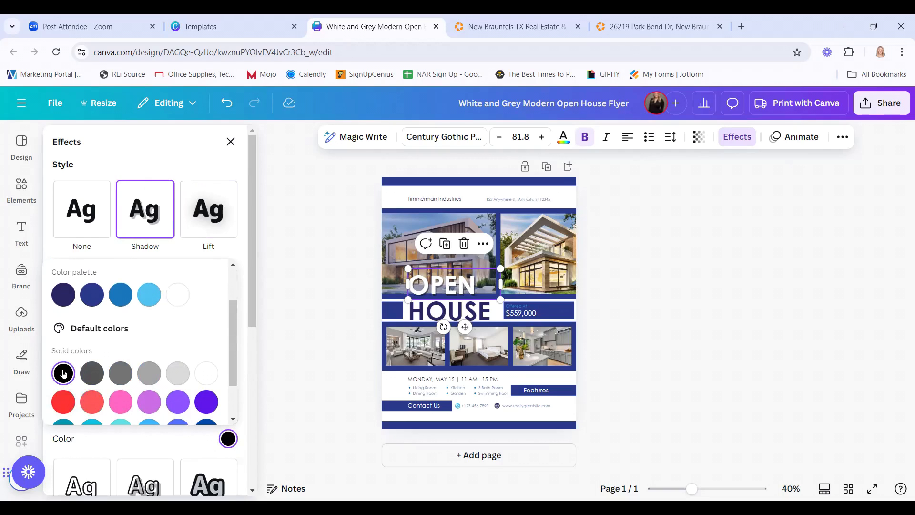
click(201, 374)
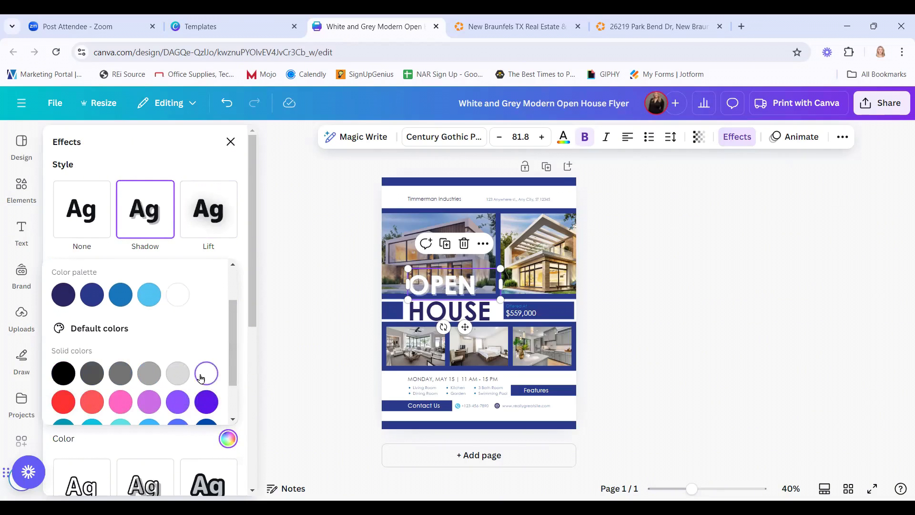
click(207, 229)
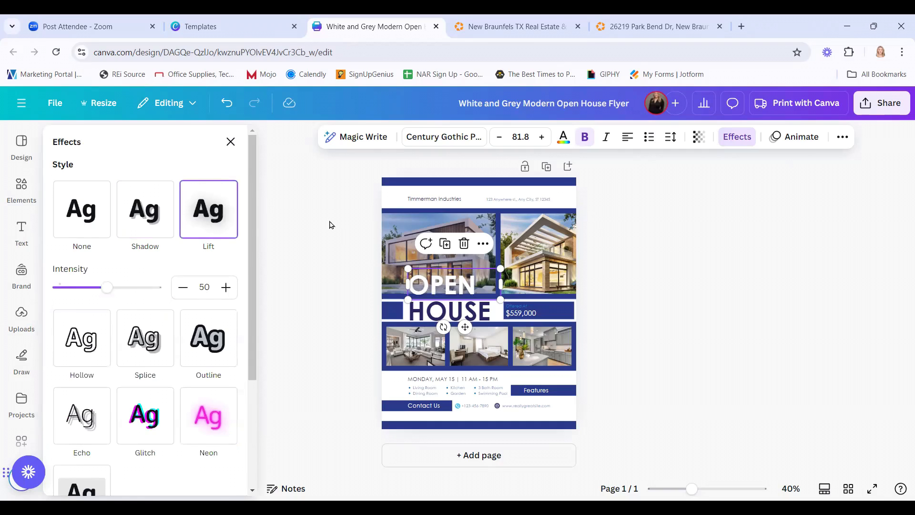
click(230, 141)
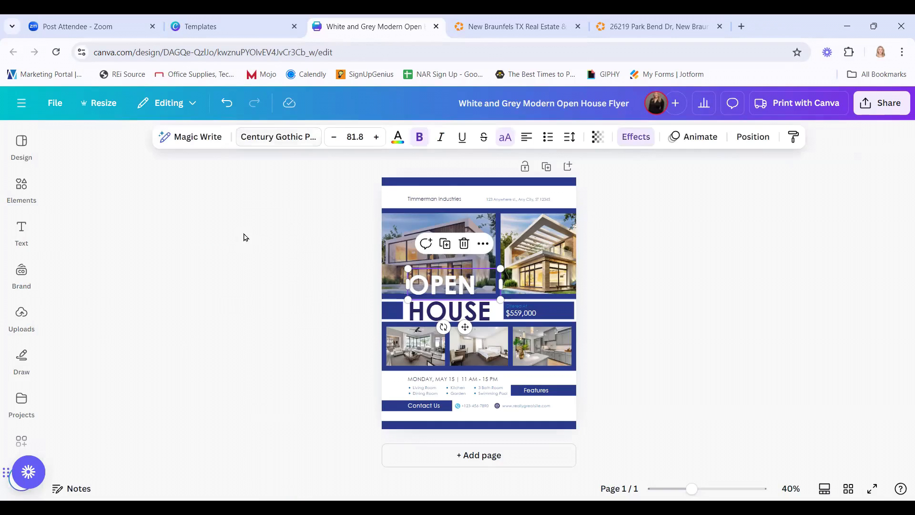
click(249, 242)
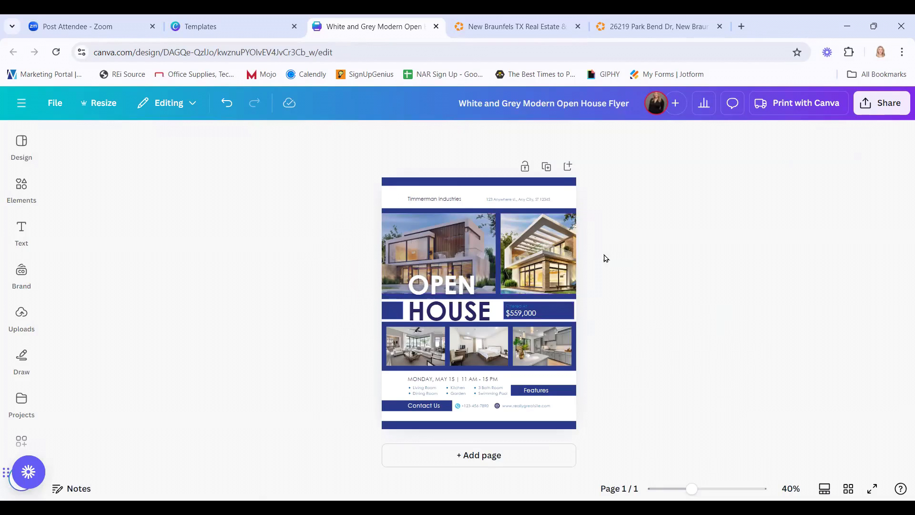
Reduce the large house photo's transparency value below 75 so it fades further.
click(428, 247)
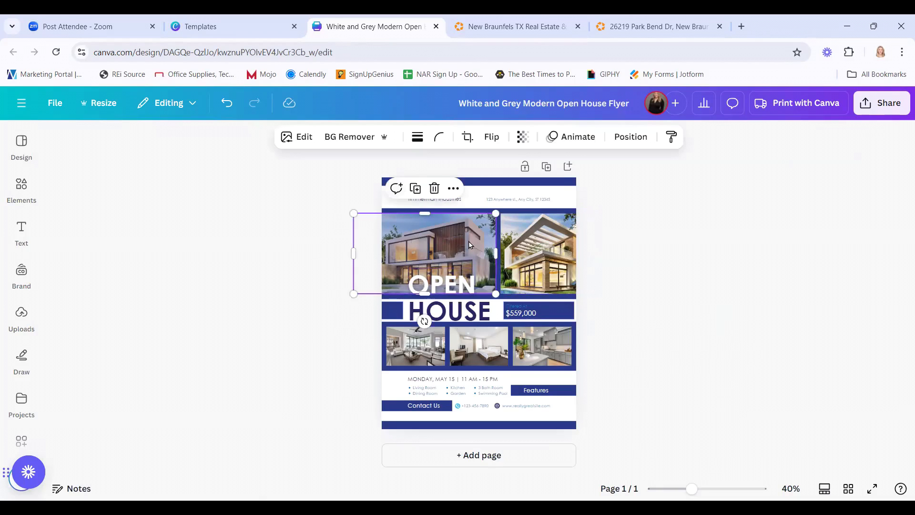
click(523, 137)
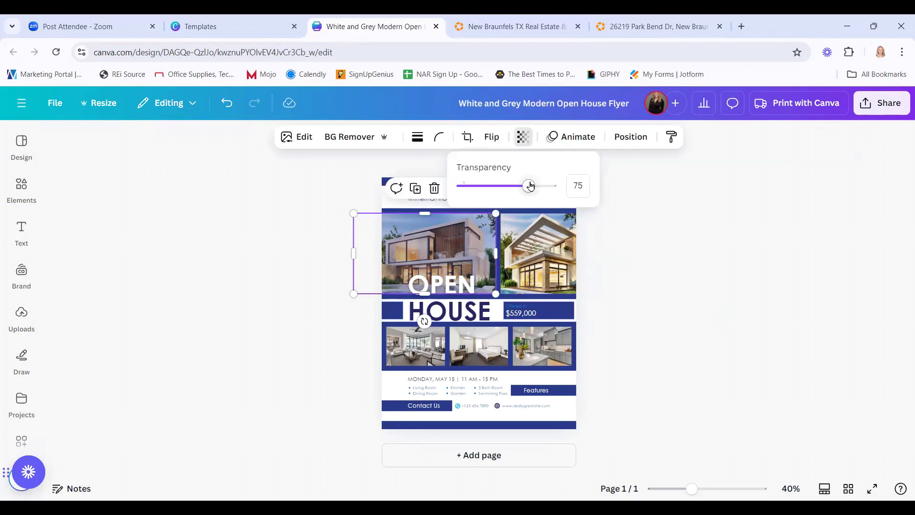
mouse_move(529, 185)
mouse_down()
mouse_move(479, 185)
mouse_move(530, 183)
mouse_up()
click(779, 265)
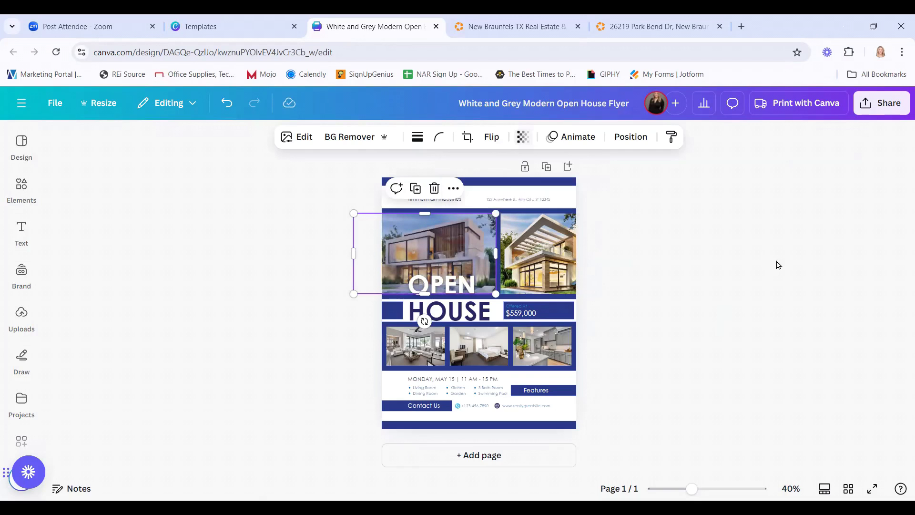
click(678, 265)
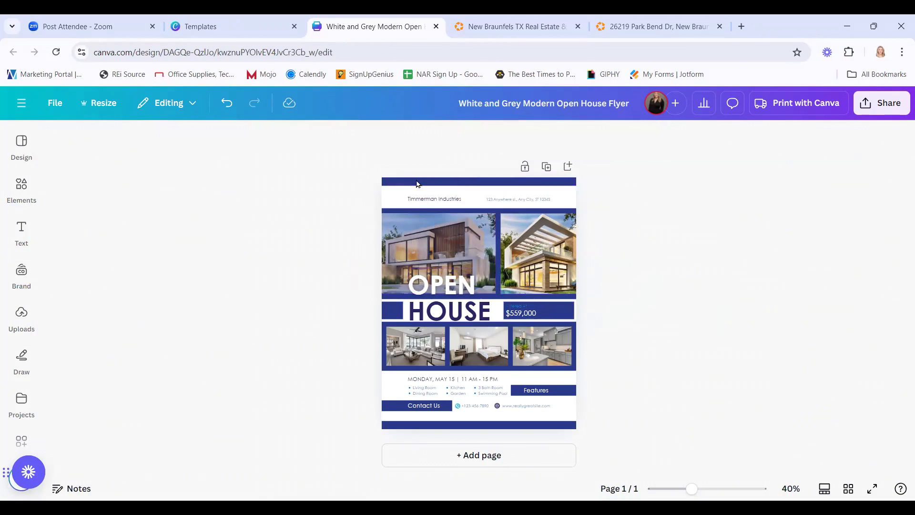
click(388, 292)
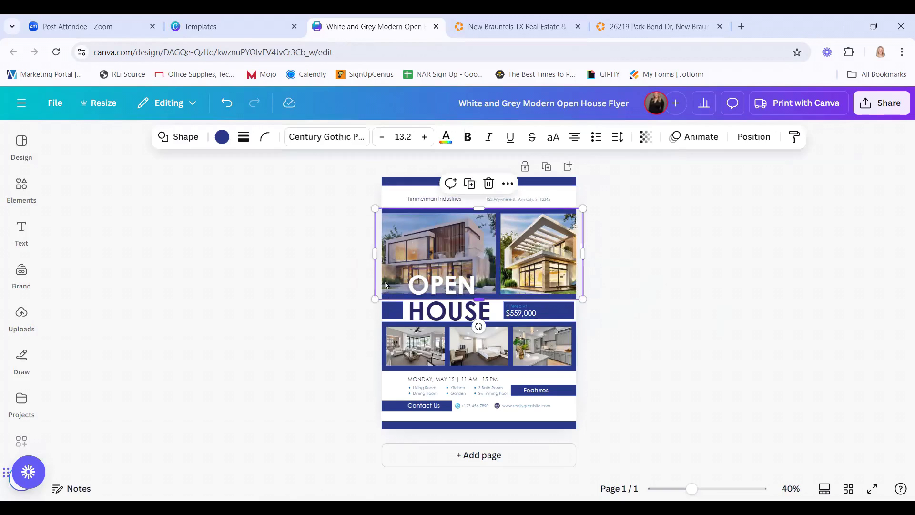
click(222, 136)
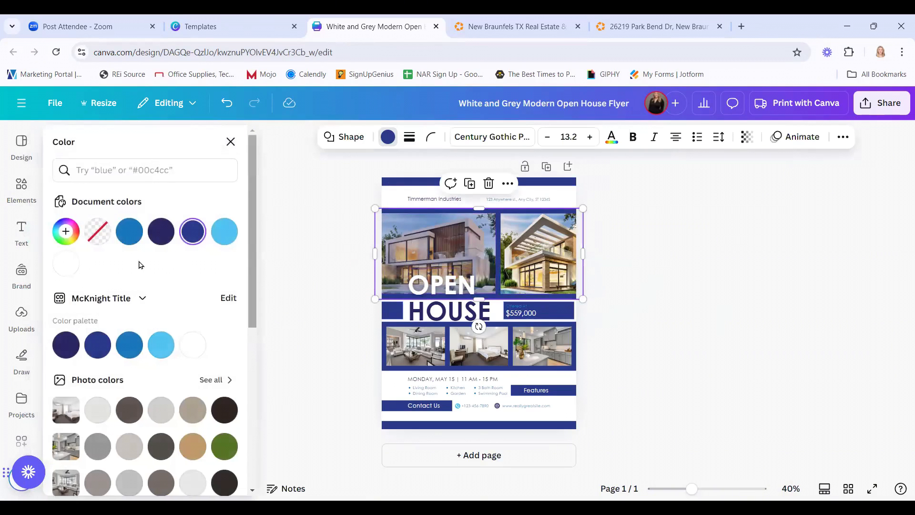
click(136, 236)
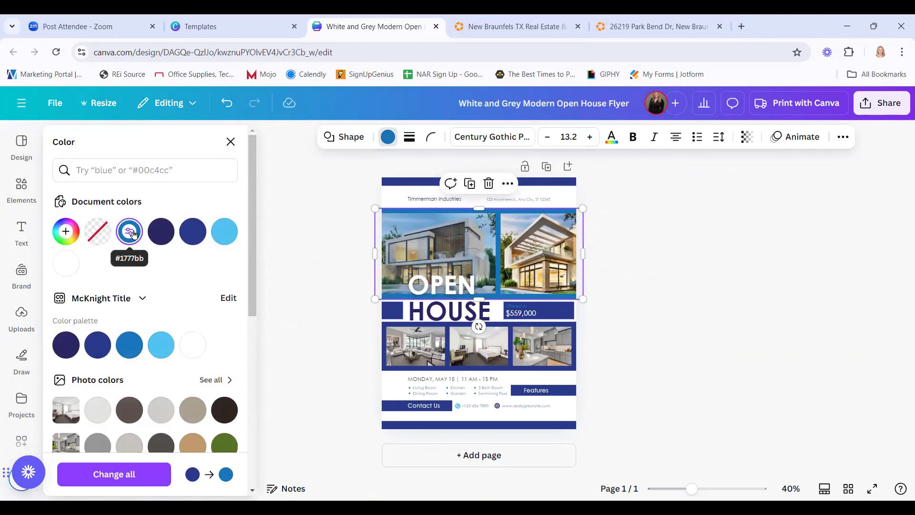
click(230, 413)
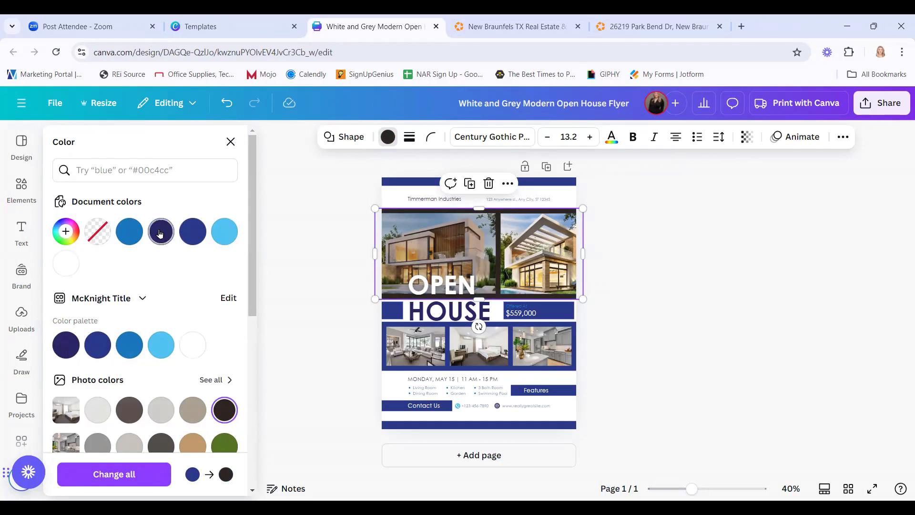
click(190, 233)
click(262, 246)
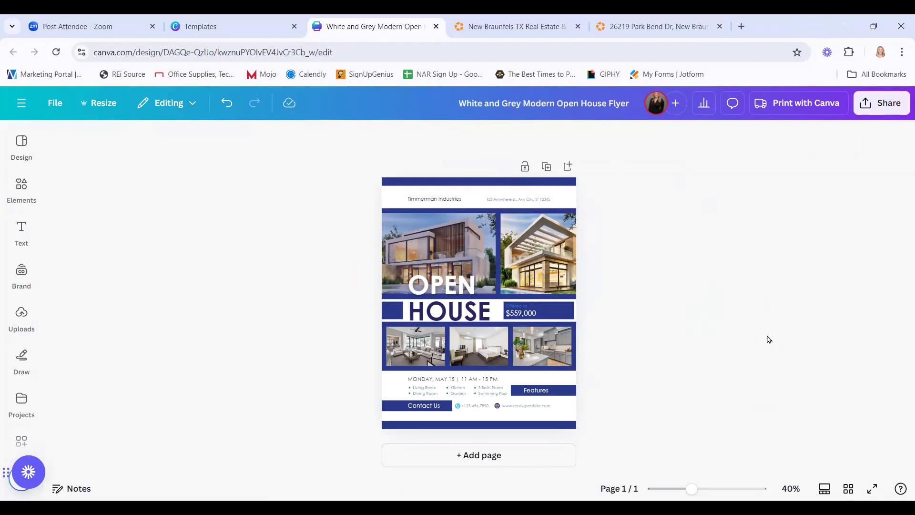
Rename the design to 'Open House Flyer' by removing 'White and Grey Modern' from its title.
click(592, 103)
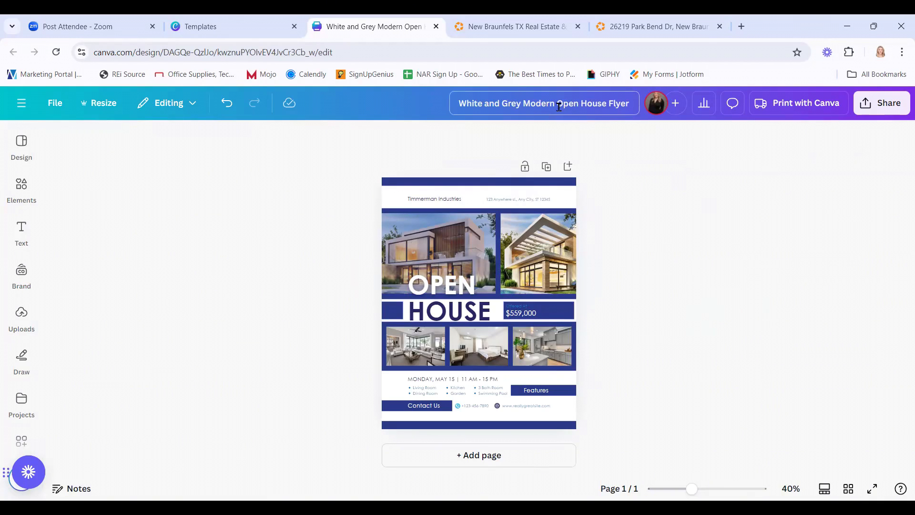
drag(553, 106, 432, 107)
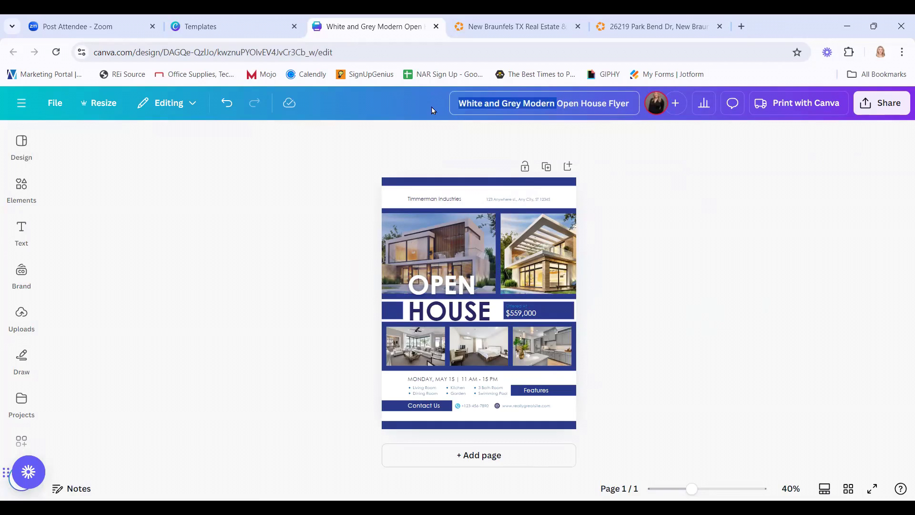
key(BackSpace)
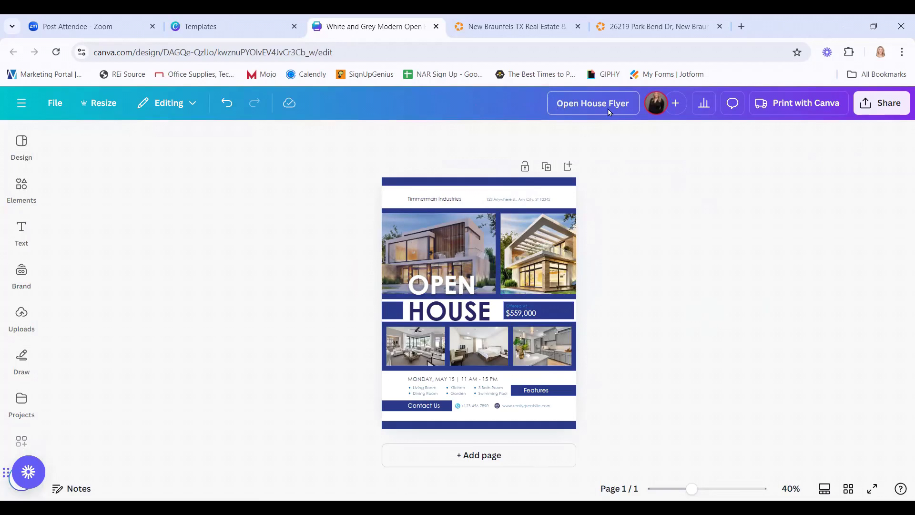
click(780, 198)
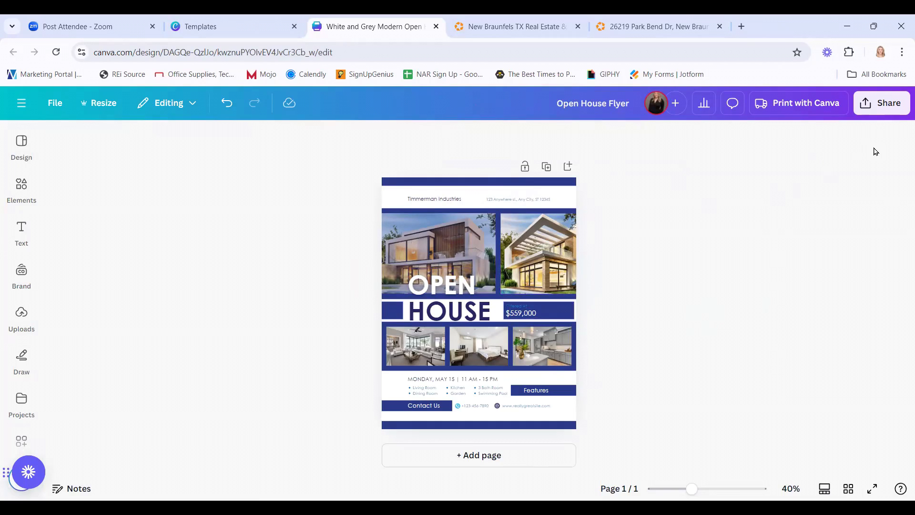
Share the flyer as a Brand Template, add it to the Flyers folder, and publish it.
click(897, 109)
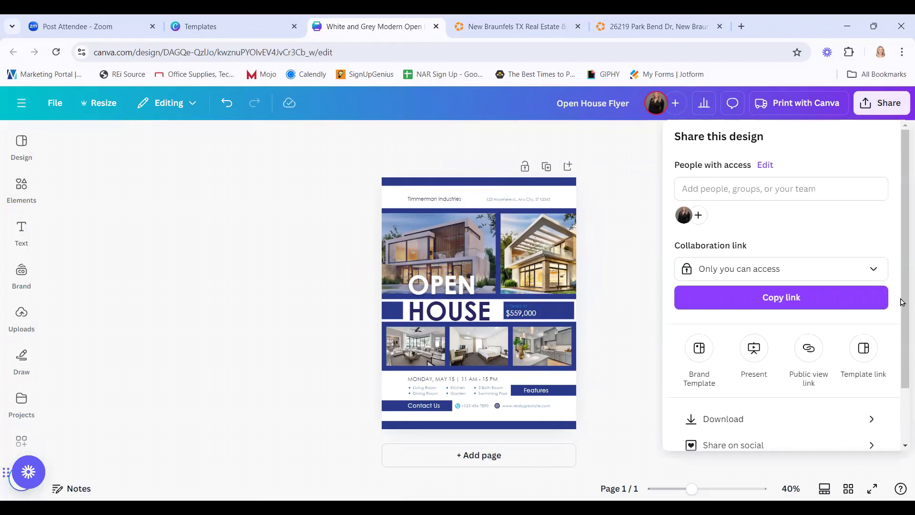
scroll(833, 346, down, 2)
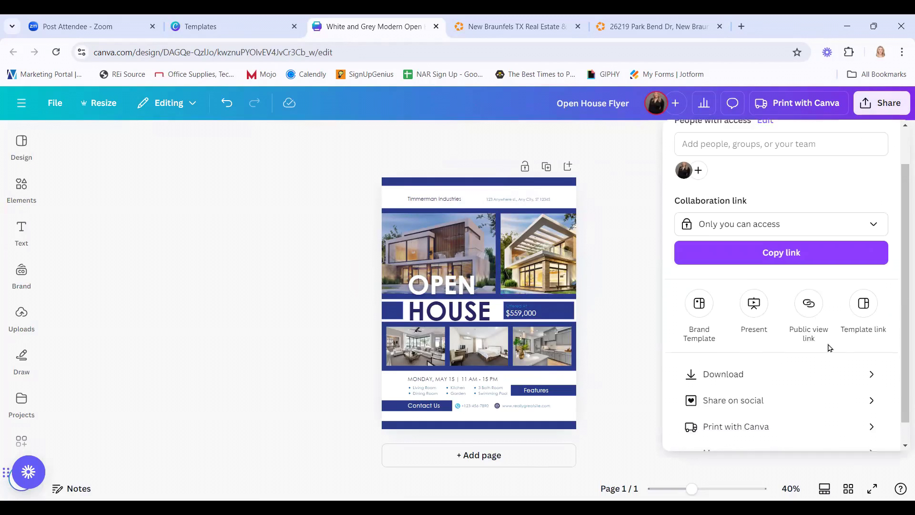
click(700, 289)
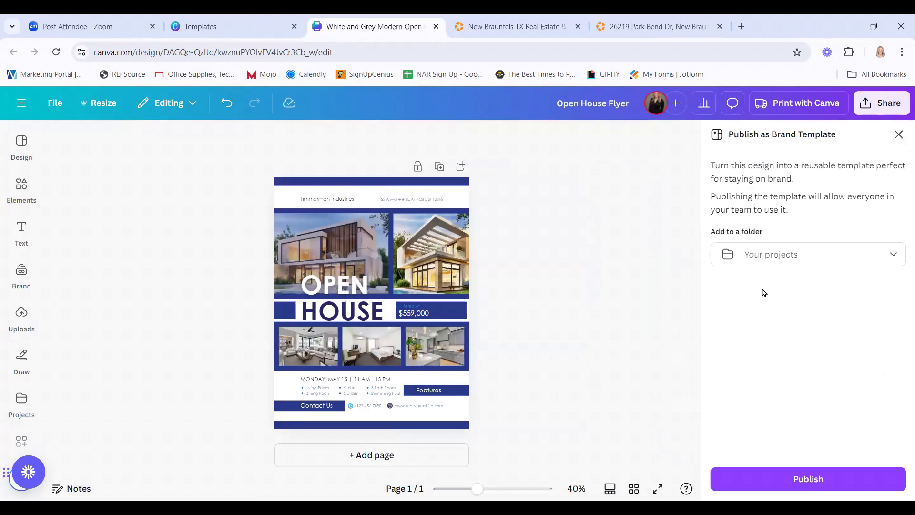
click(882, 261)
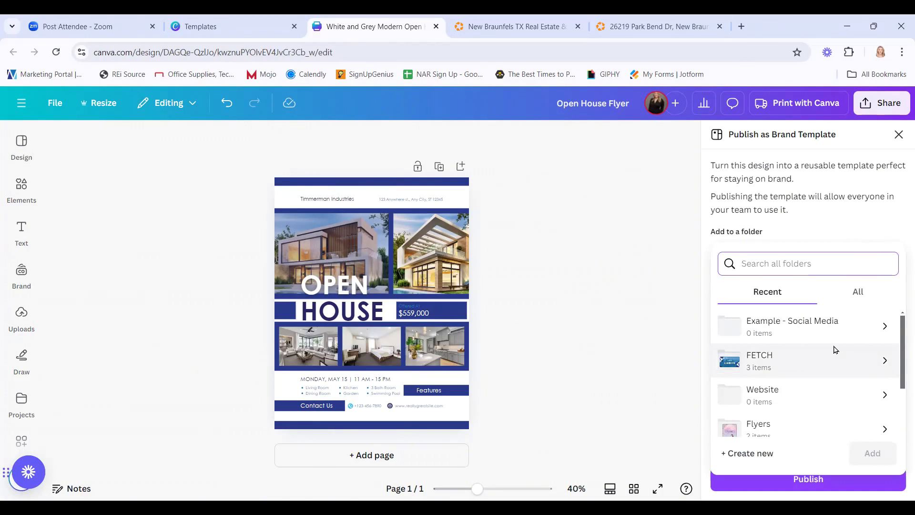
scroll(833, 351, down, 3)
scroll(833, 352, up, 2)
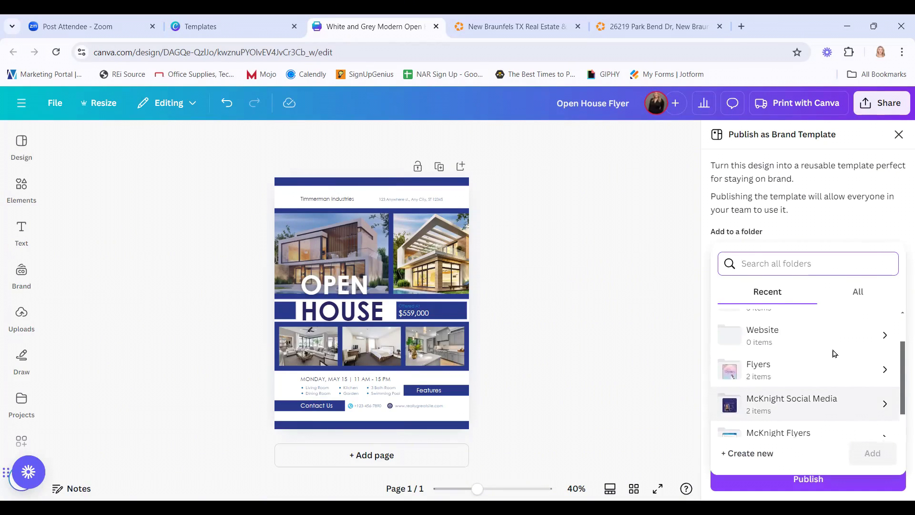
click(834, 372)
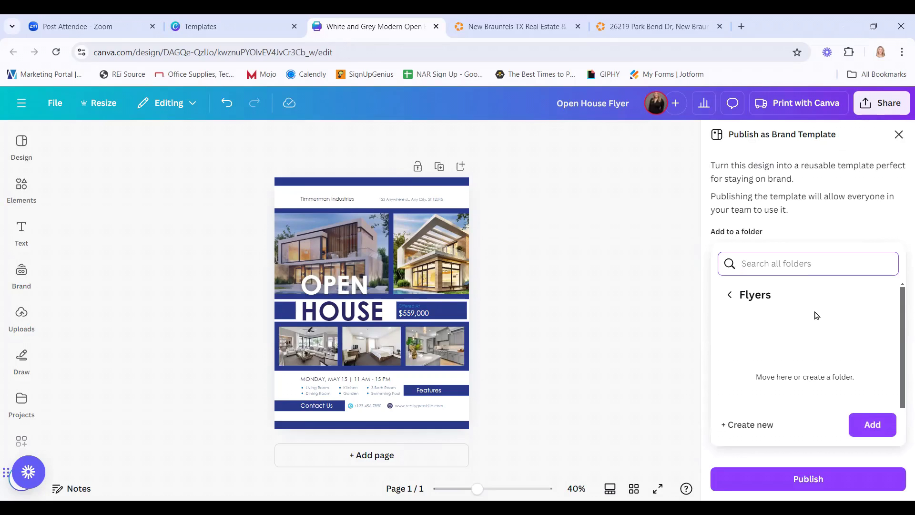
click(873, 425)
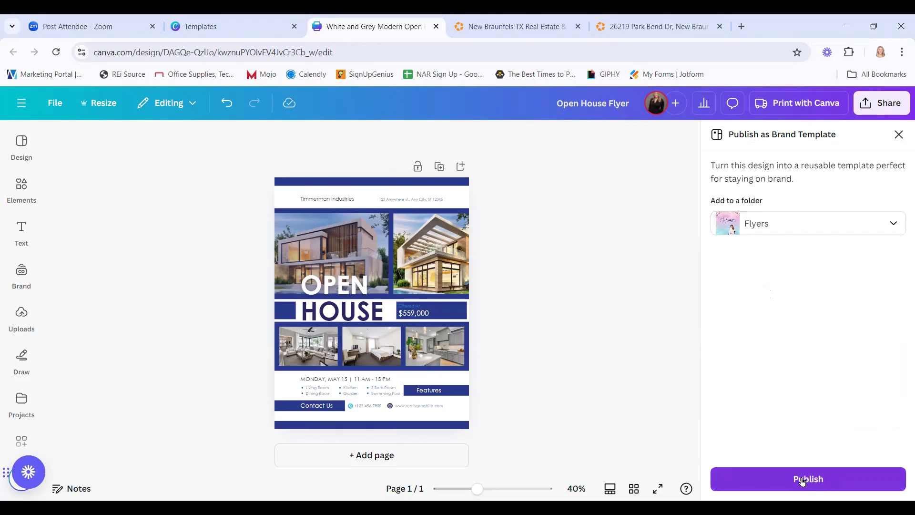
click(803, 481)
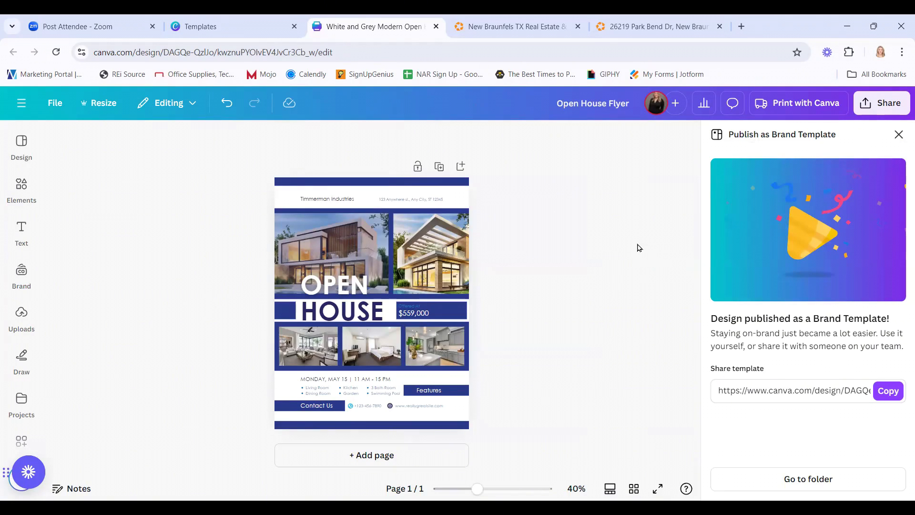
click(900, 136)
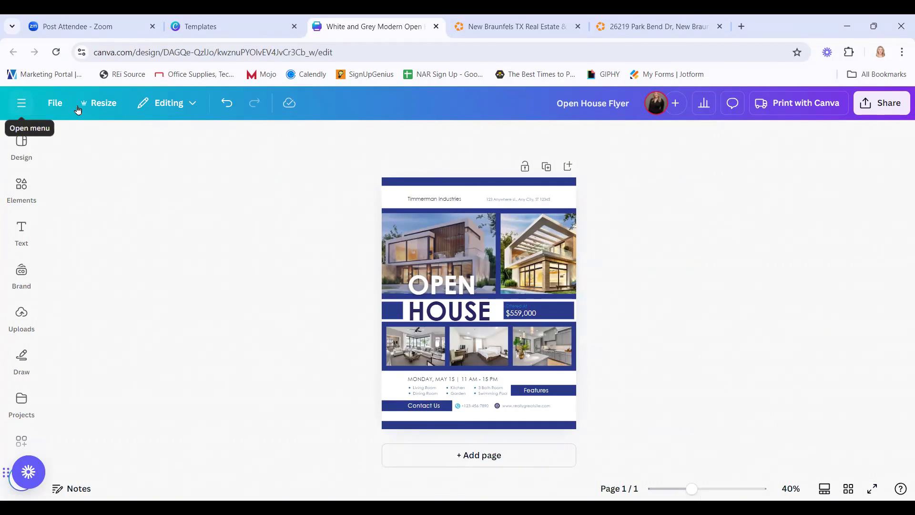
Leave the flyer editor and return to Canva's home page.
click(22, 104)
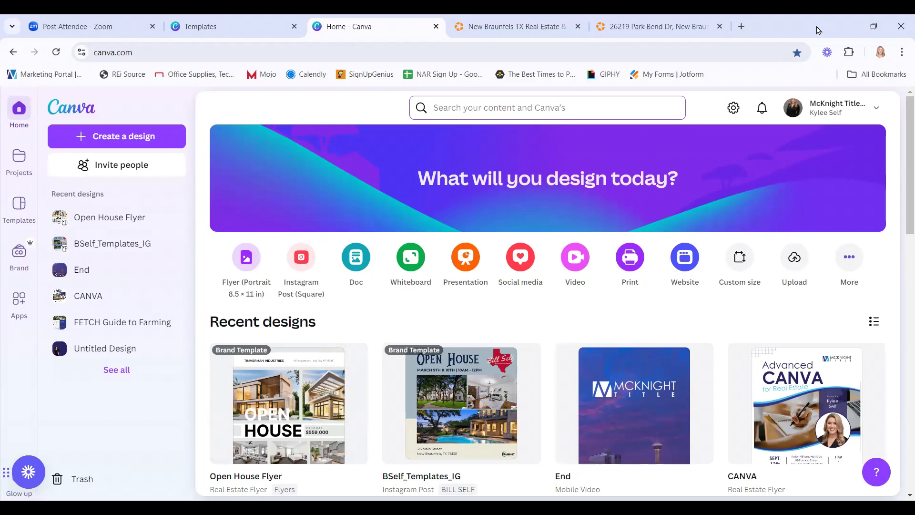
Go to the title company's YouTube channel from the Homes.com tab.
click(514, 26)
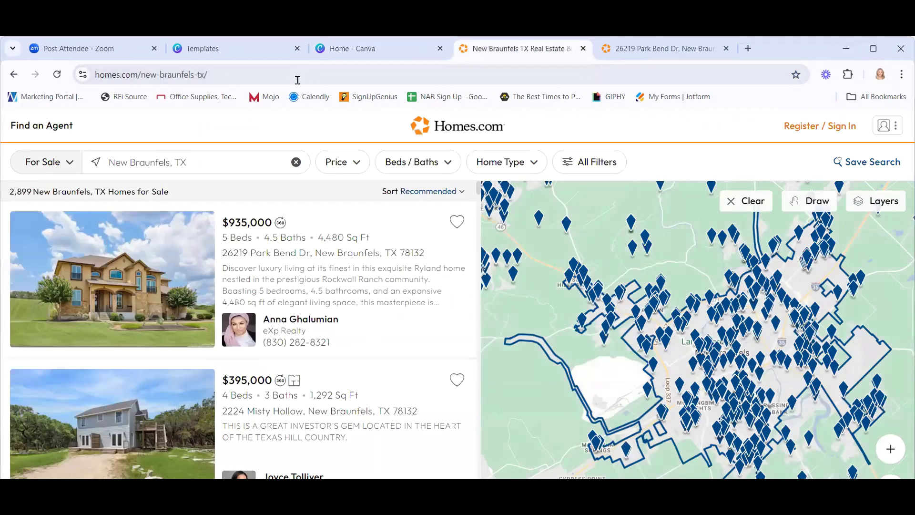
click(292, 55)
text(youtu)
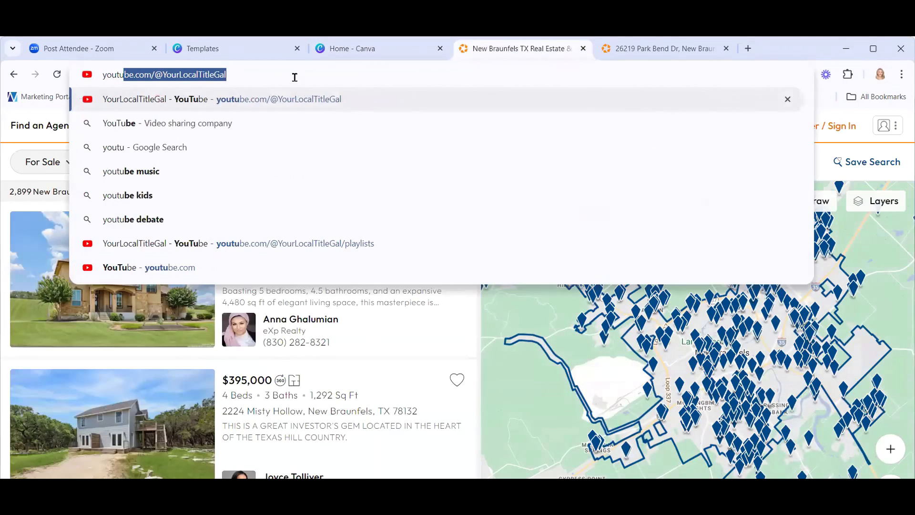
key(Return)
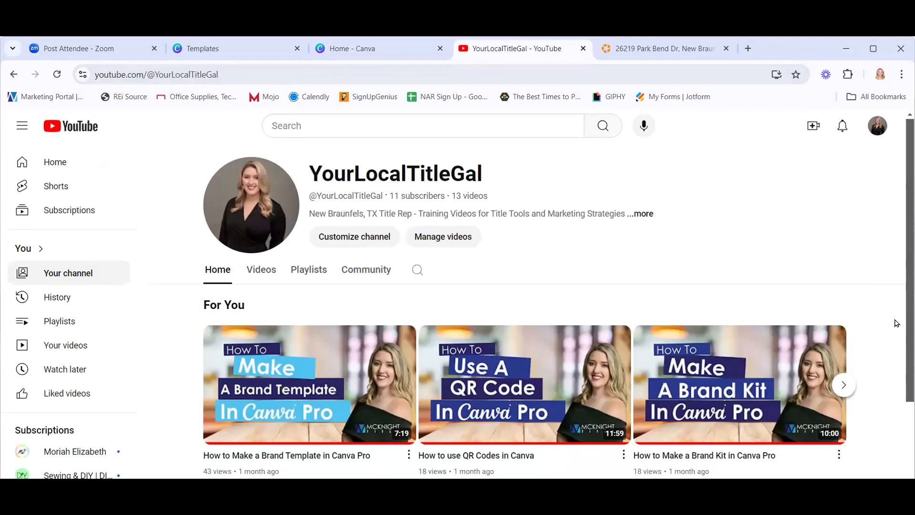
scroll(884, 333, down, 2)
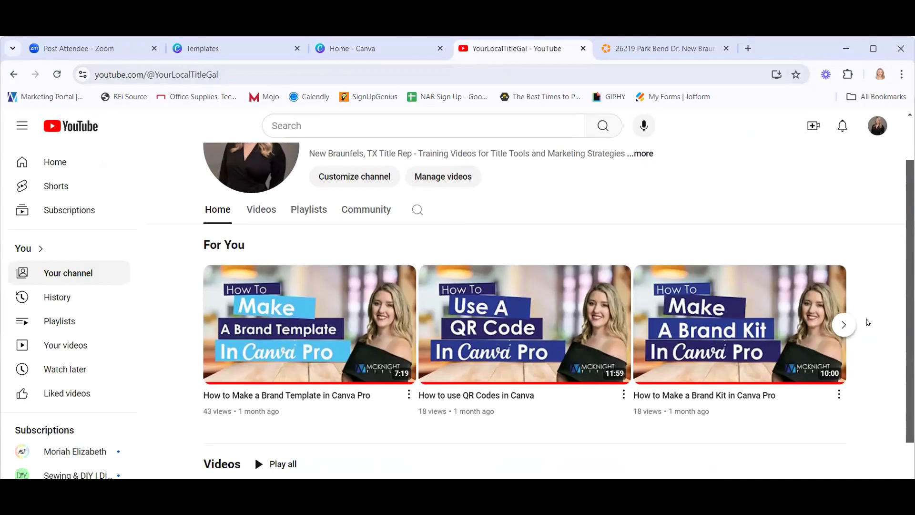
Open the Canva Tips for Real Estate playlist, then switch back to the Canva home tab.
click(305, 212)
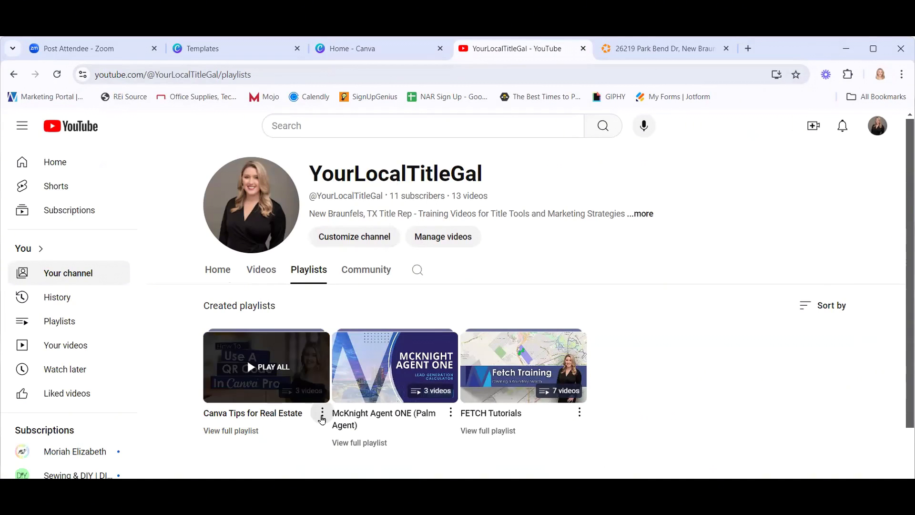
click(323, 413)
click(243, 432)
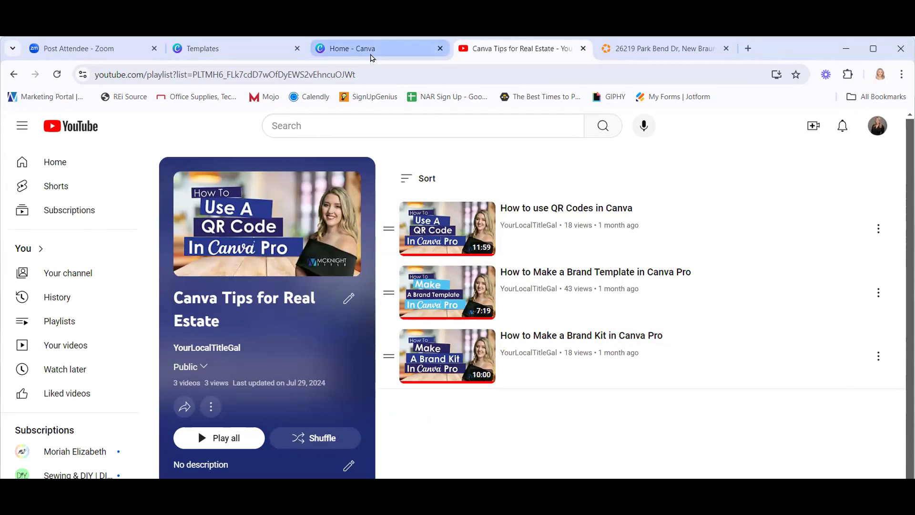
click(371, 51)
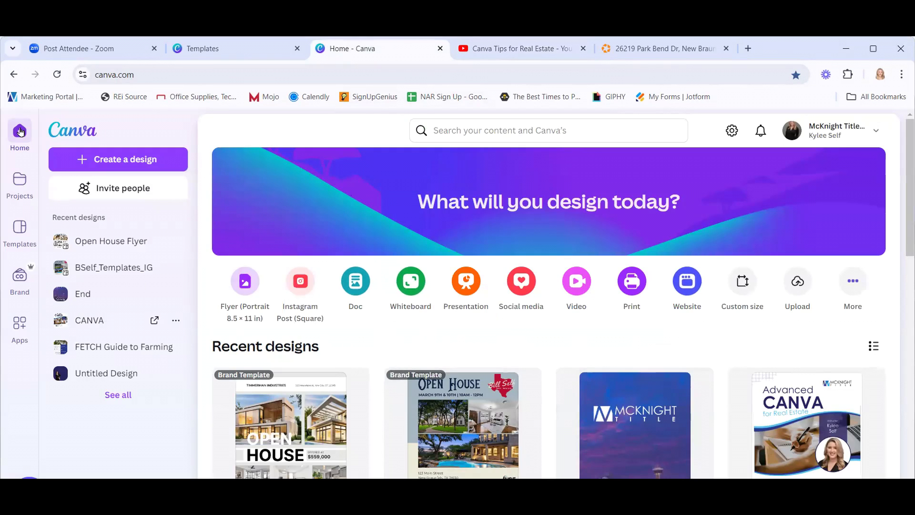
Start a new website design and search its templates for 'real estate'.
click(688, 281)
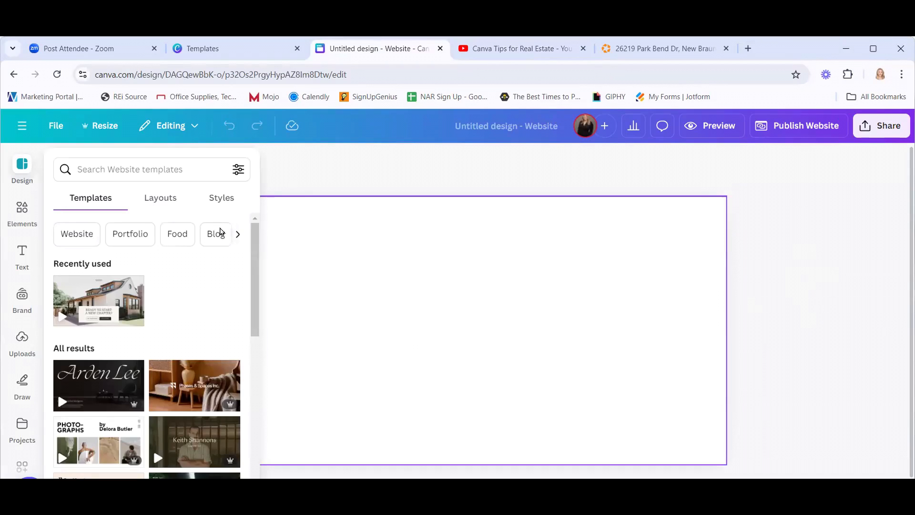
click(115, 168)
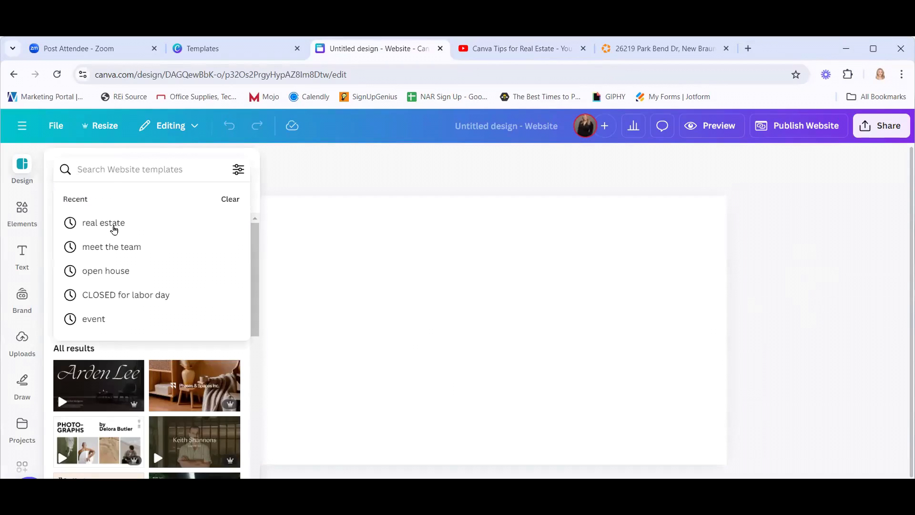
click(115, 226)
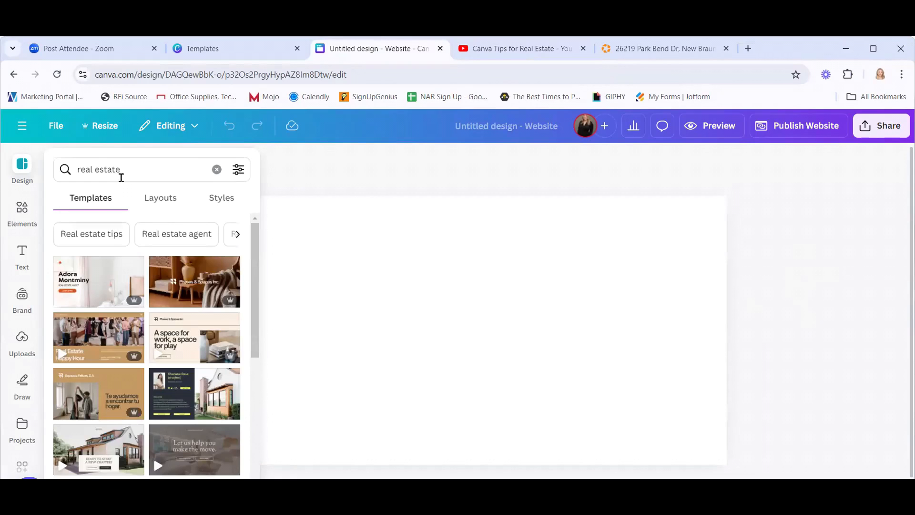
scroll(136, 410, down, 2)
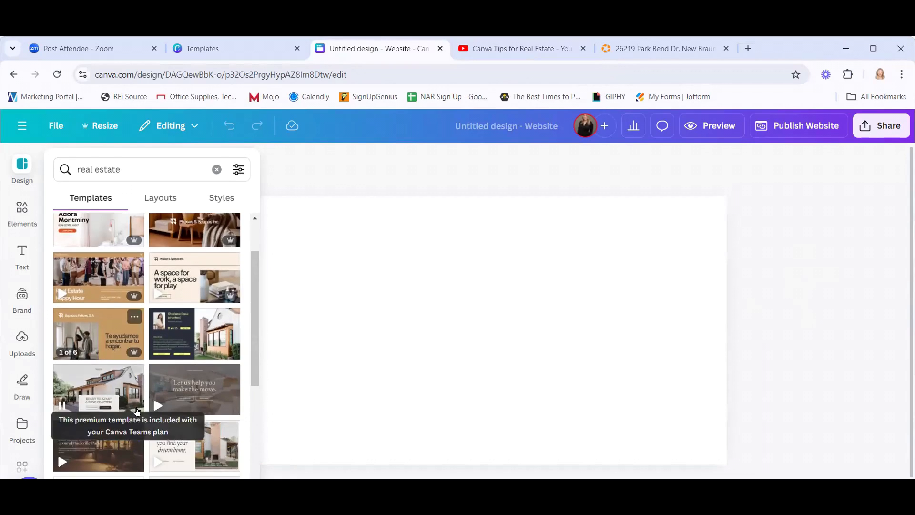
scroll(137, 376, down, 5)
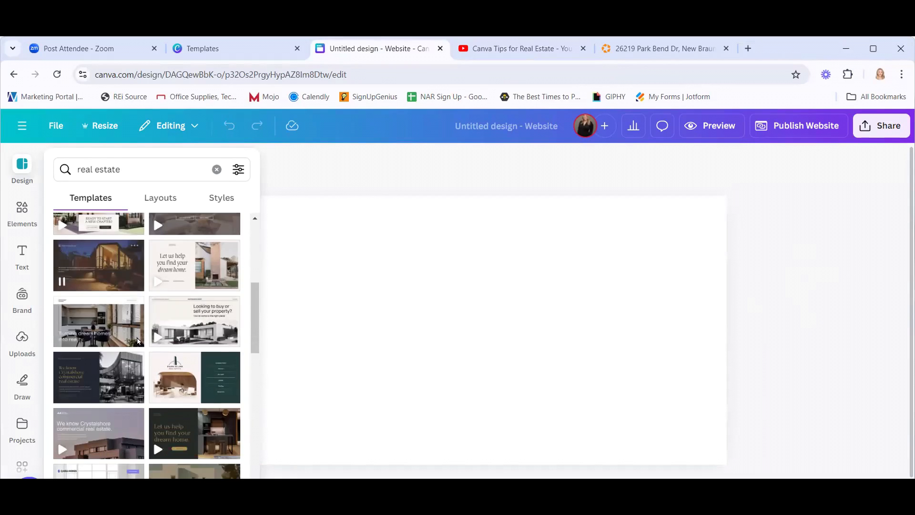
scroll(137, 340, down, 6)
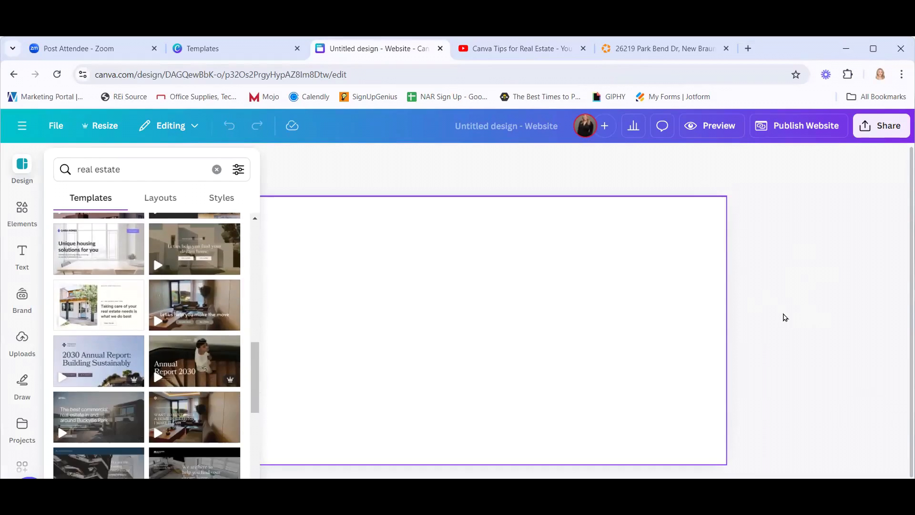
Apply the dark Ash Grey Lemon Yellow Clean Minimal Architect Resume Website template to the page.
click(774, 328)
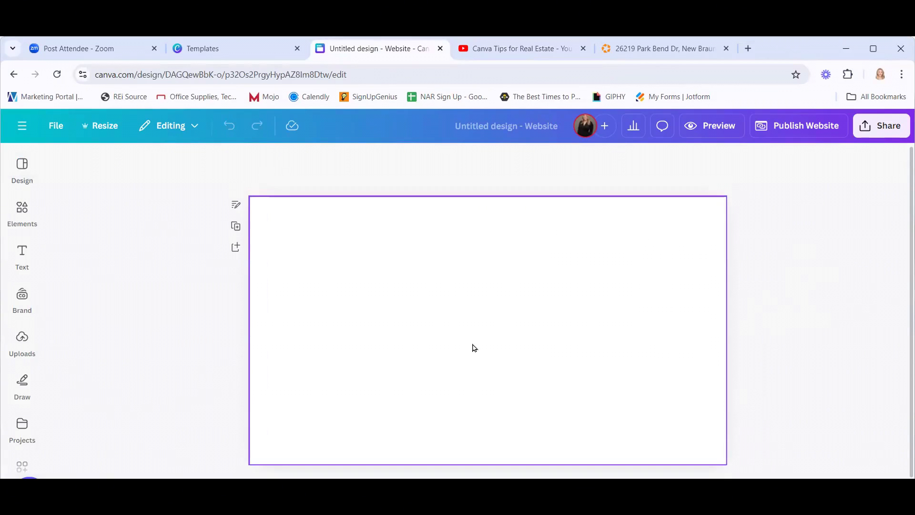
click(21, 166)
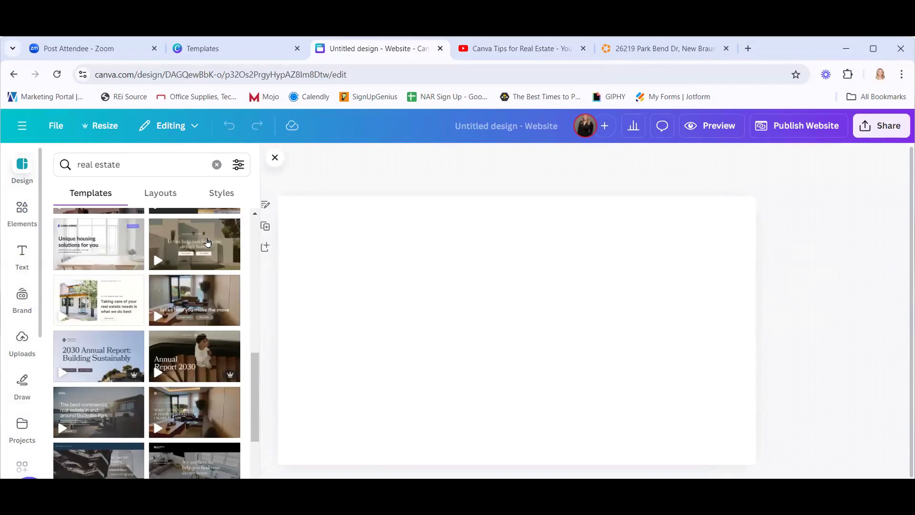
scroll(176, 362, down, 3)
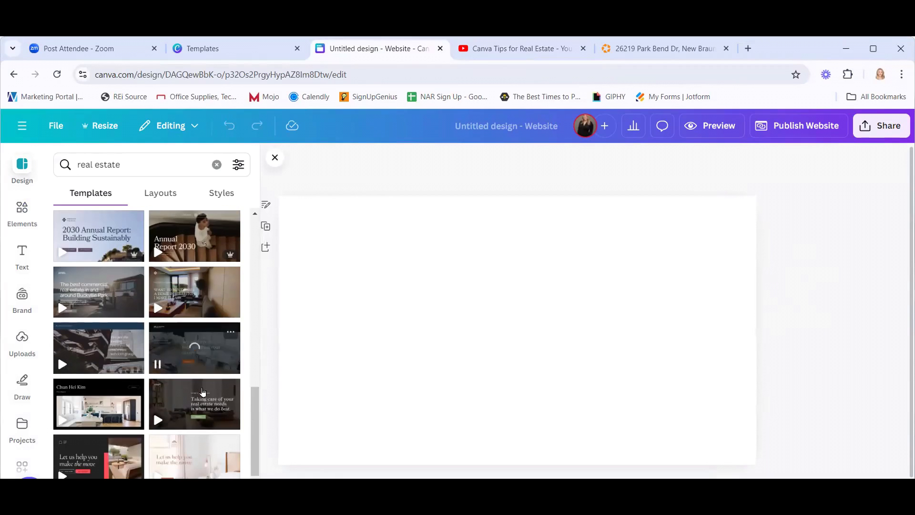
scroll(191, 386, down, 4)
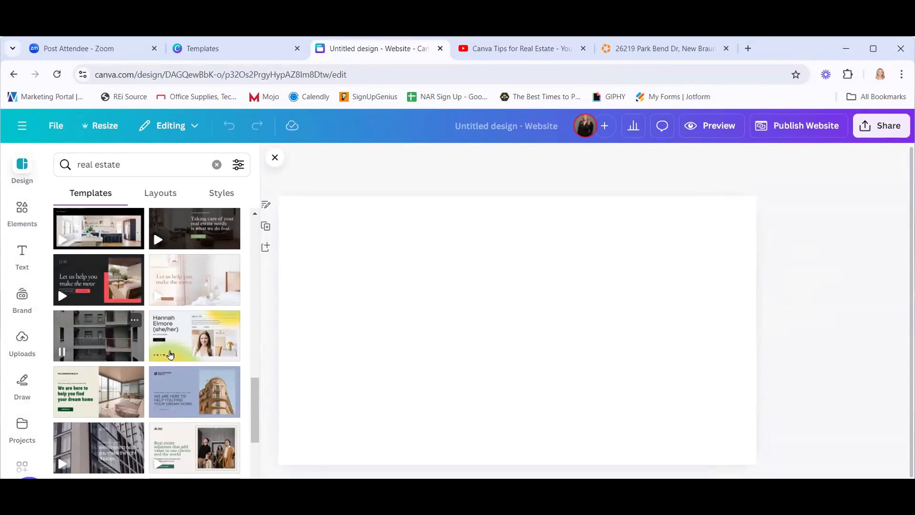
scroll(172, 360, down, 2)
scroll(171, 360, down, 3)
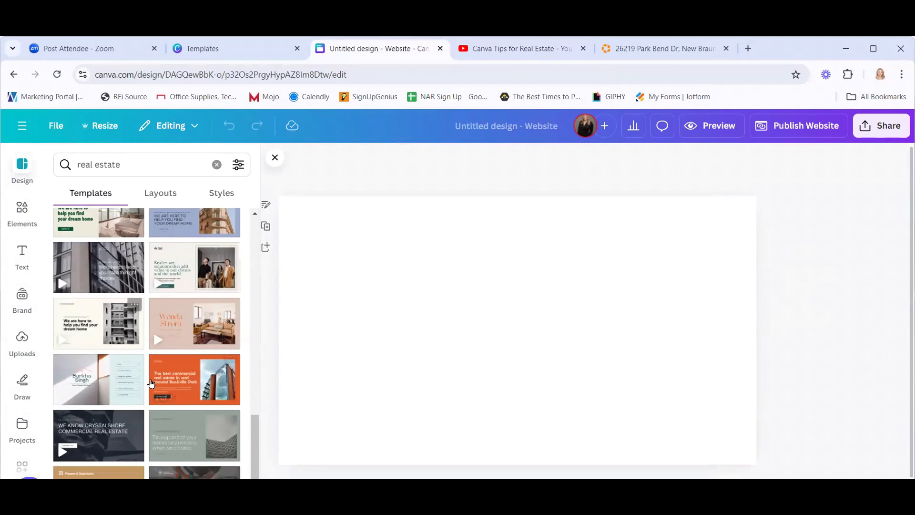
scroll(151, 384, down, 1)
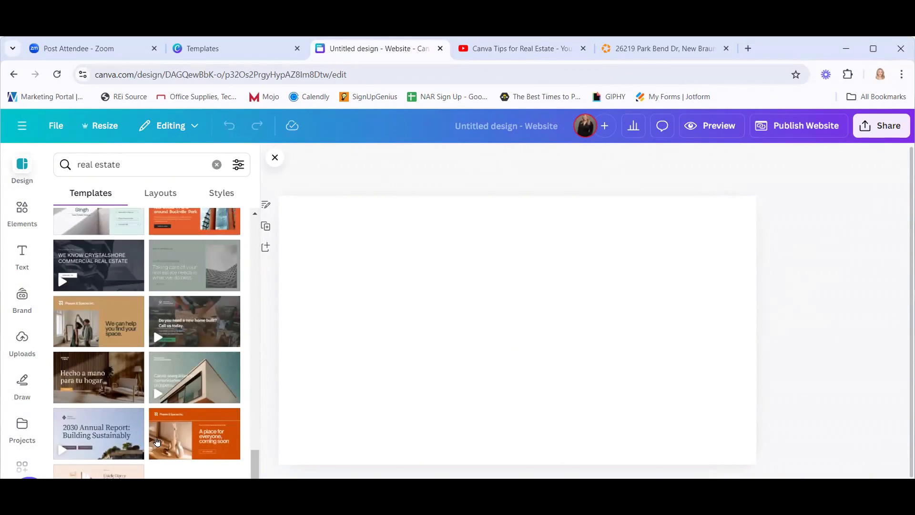
scroll(128, 425, up, 15)
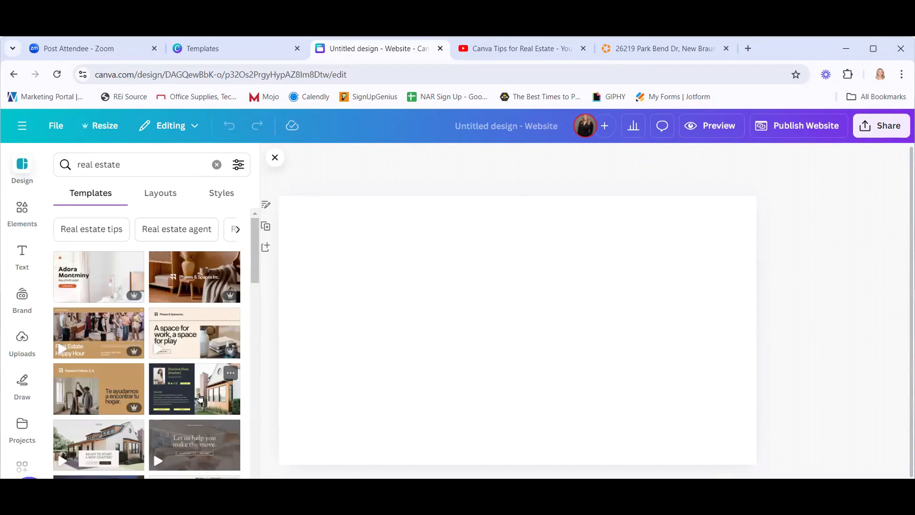
click(202, 398)
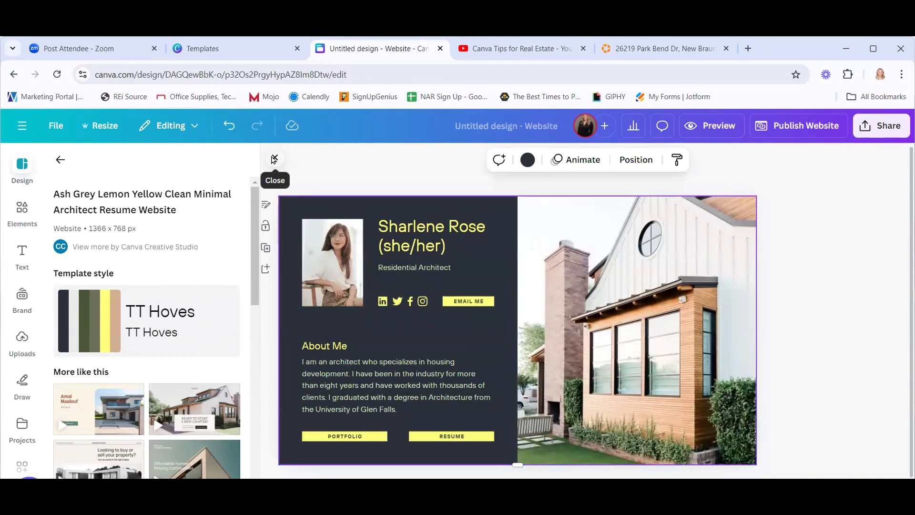
click(203, 412)
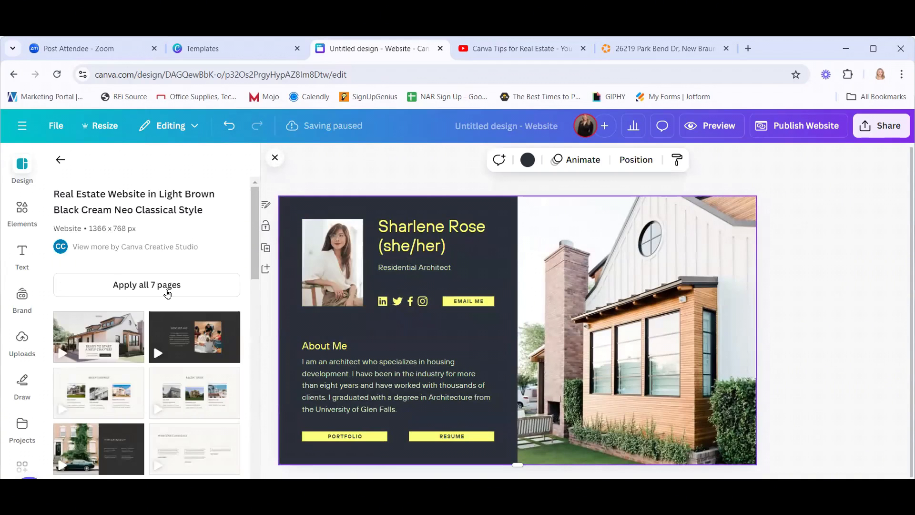
Look over the Canva tips playlist and channel home page, then return to the Open House Flyer template.
click(524, 56)
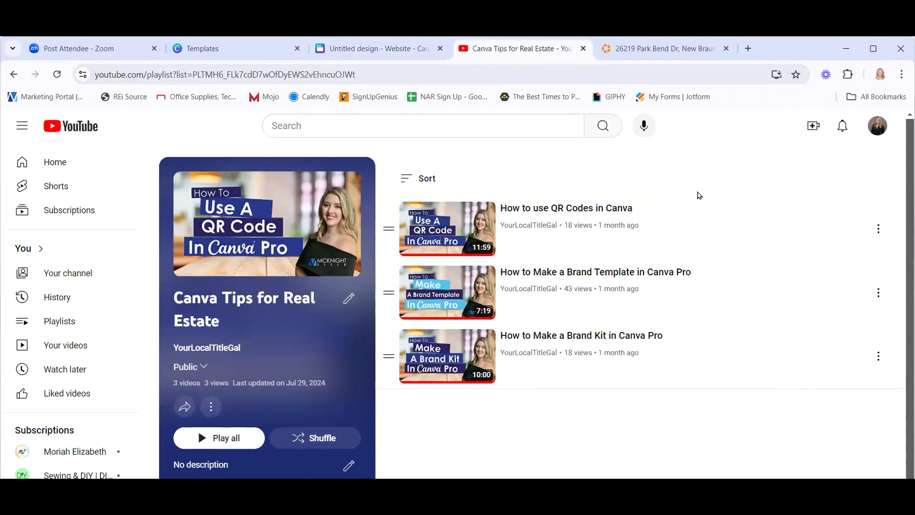
click(68, 273)
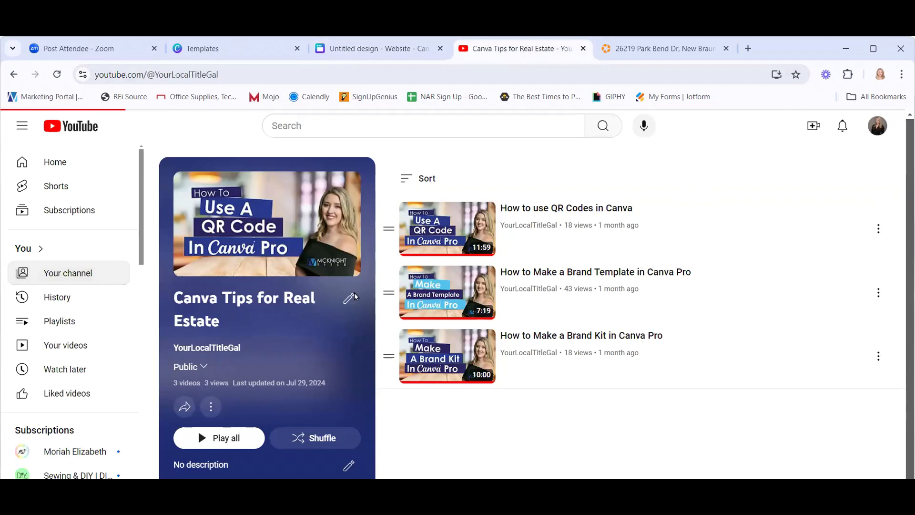
click(238, 73)
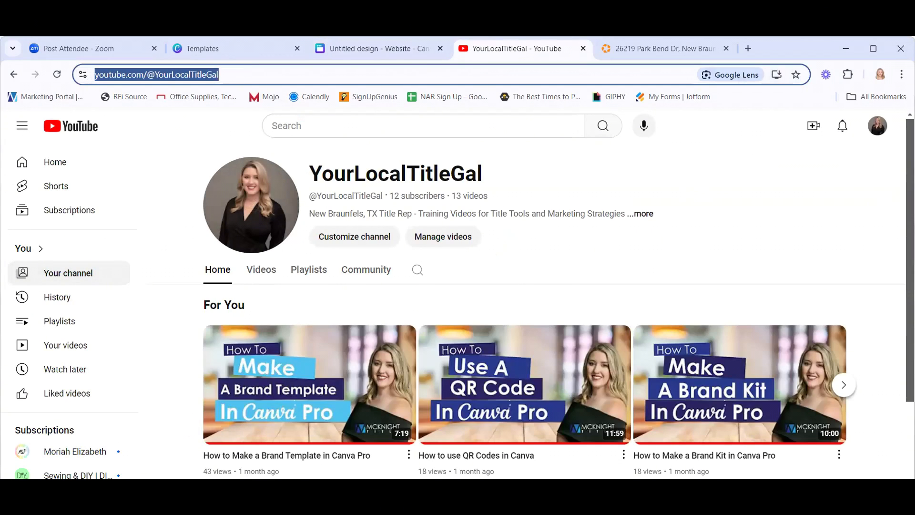
key(alt+Tab)
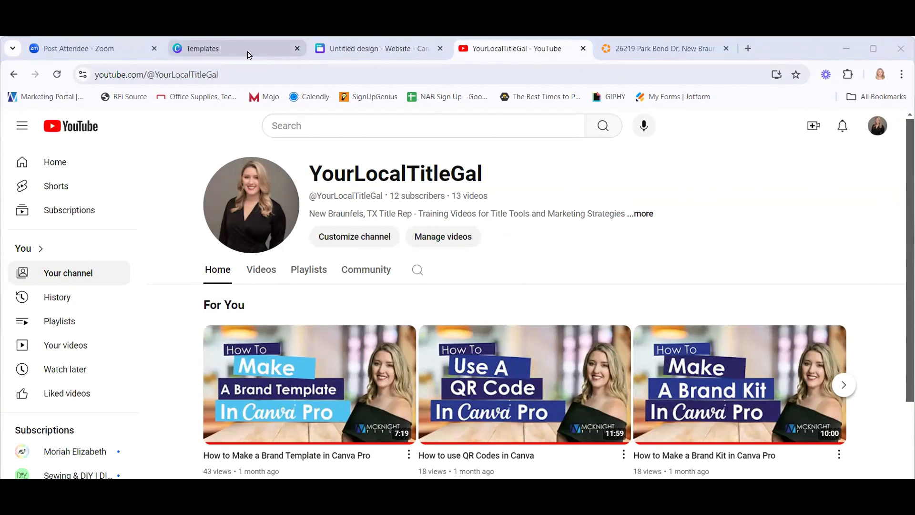
click(267, 48)
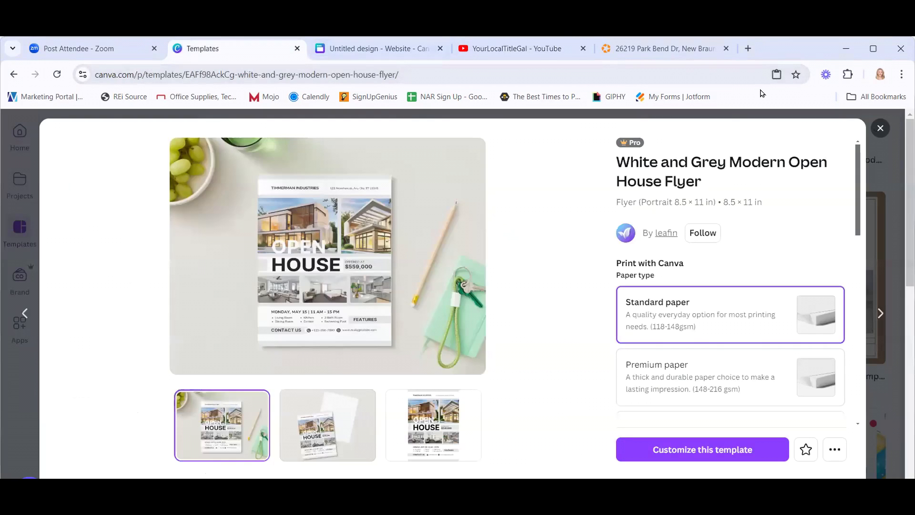
Rename the uploaded house photo to '123 - Front'.
key(ctrl+Tab)
click(22, 337)
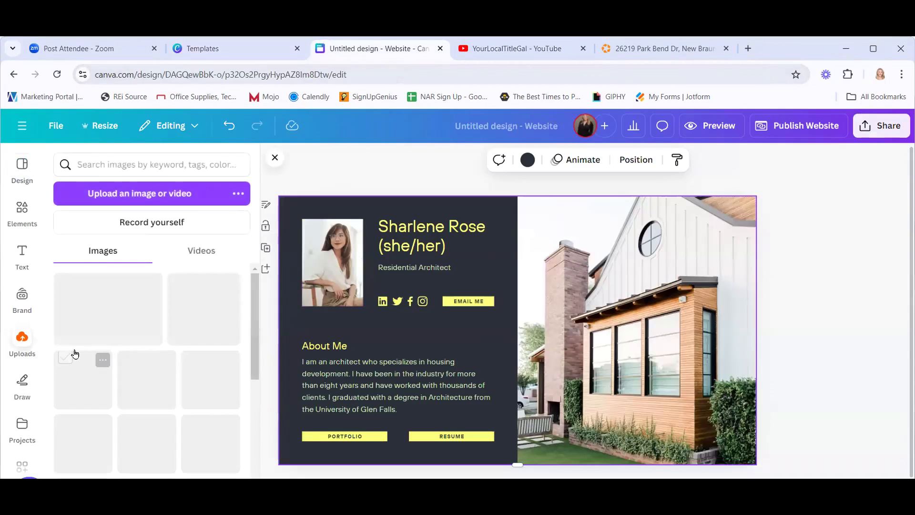
mouse_move(154, 284)
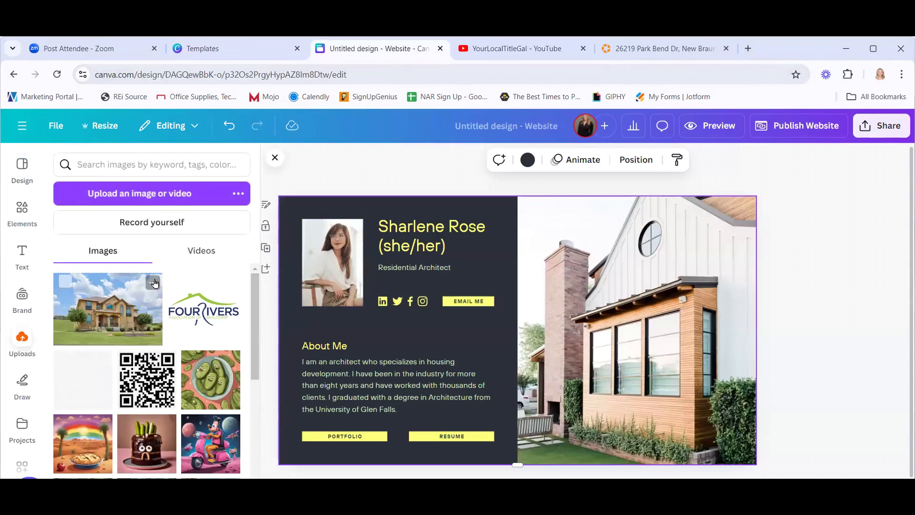
click(152, 283)
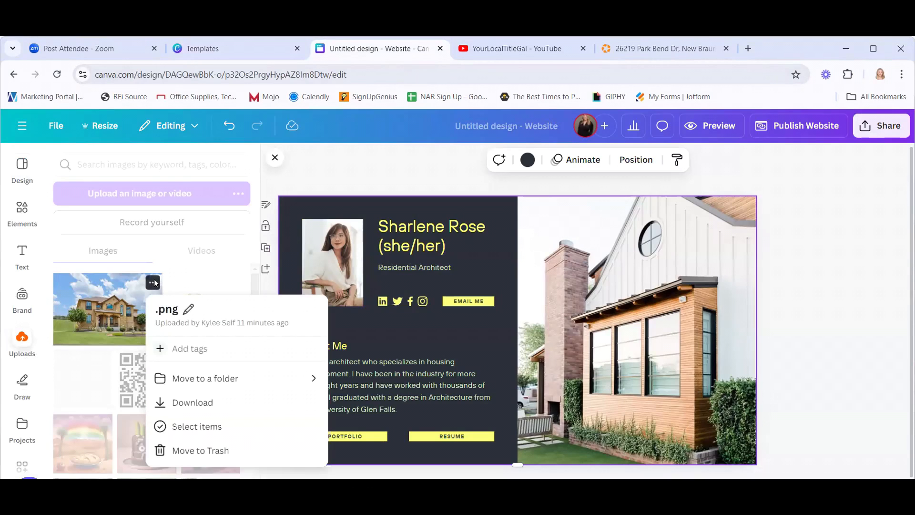
click(152, 283)
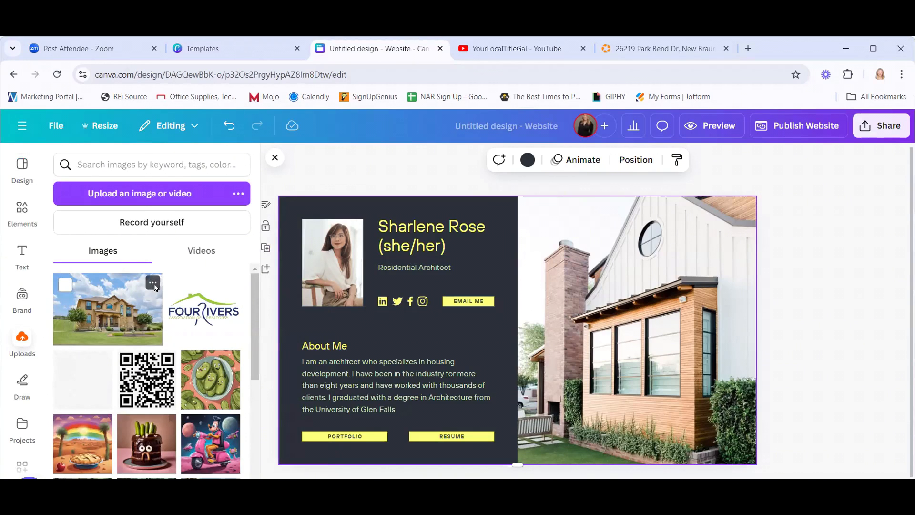
click(153, 284)
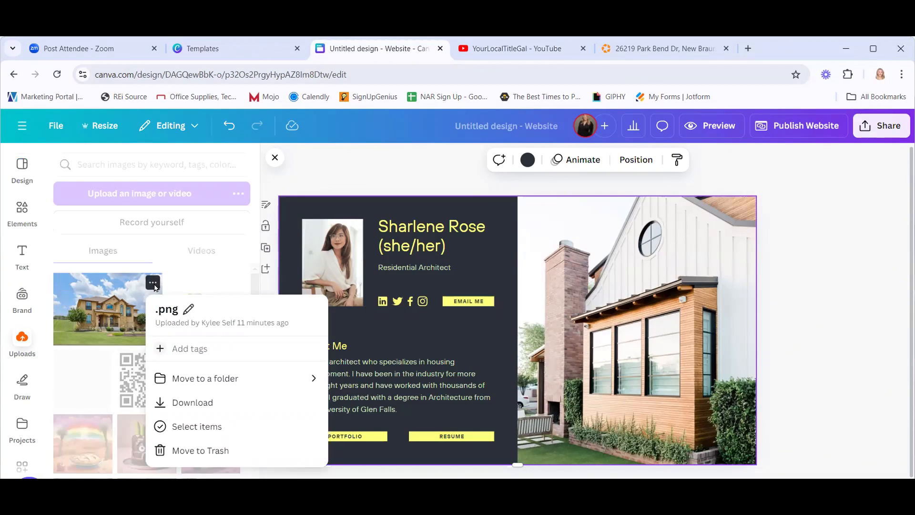
click(190, 309)
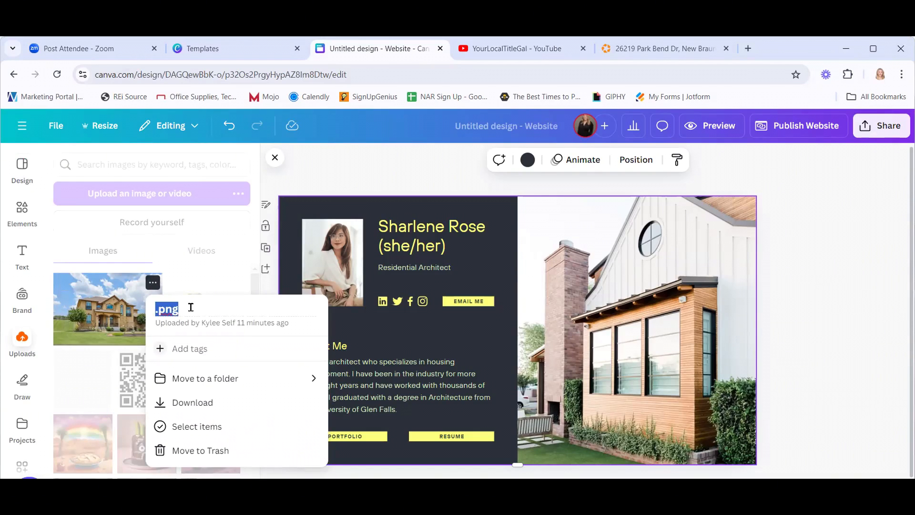
text(123 - Front)
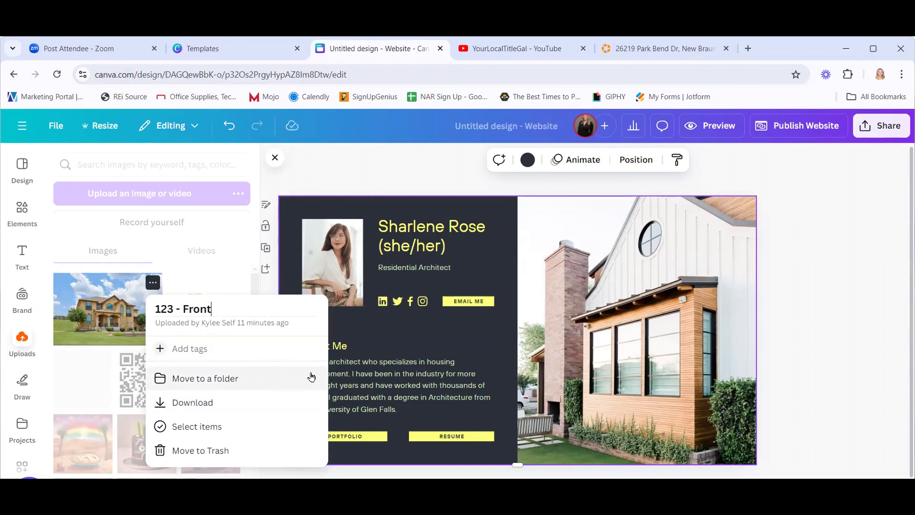
key(Return)
click(334, 375)
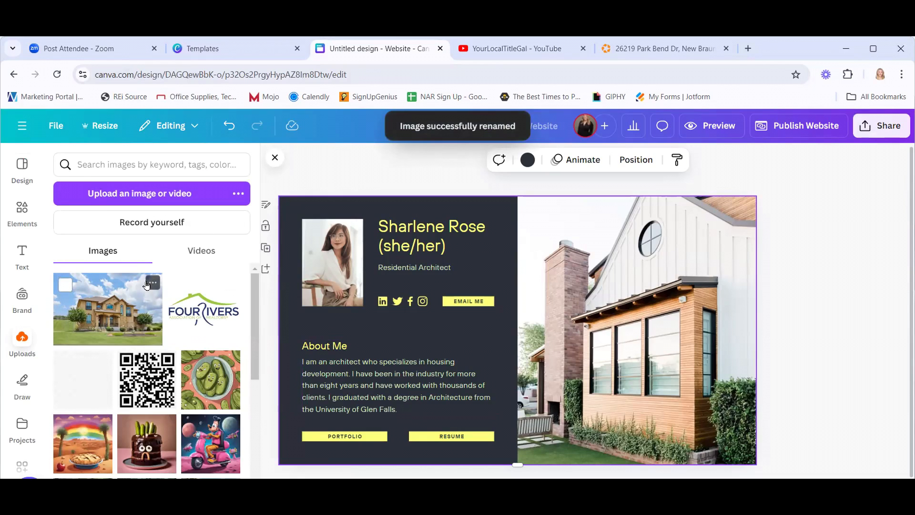
click(152, 284)
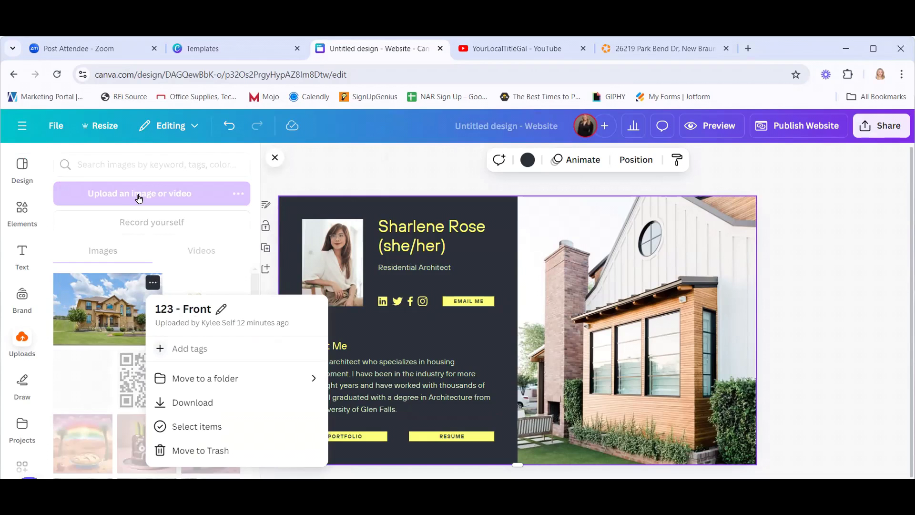
Search the uploads for '123', leaving the house photo and New Listing QR code.
click(138, 164)
text(123)
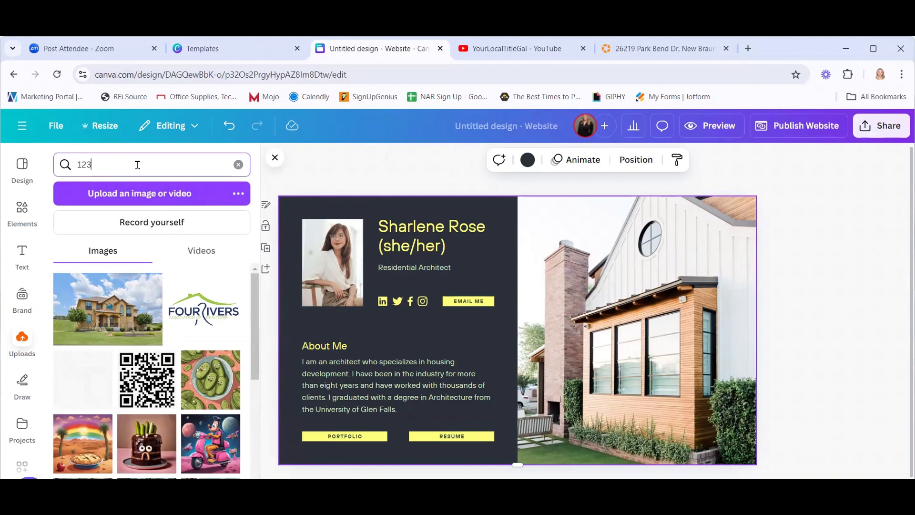
key(Return)
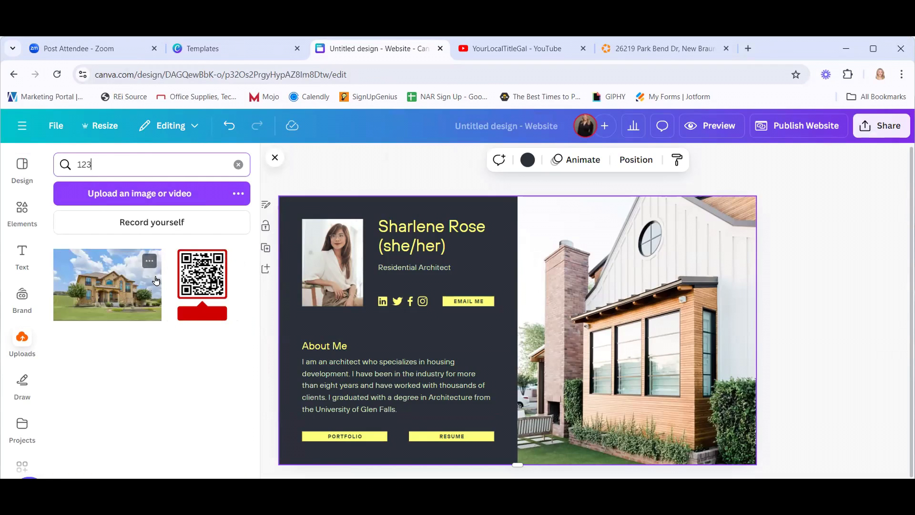
click(224, 262)
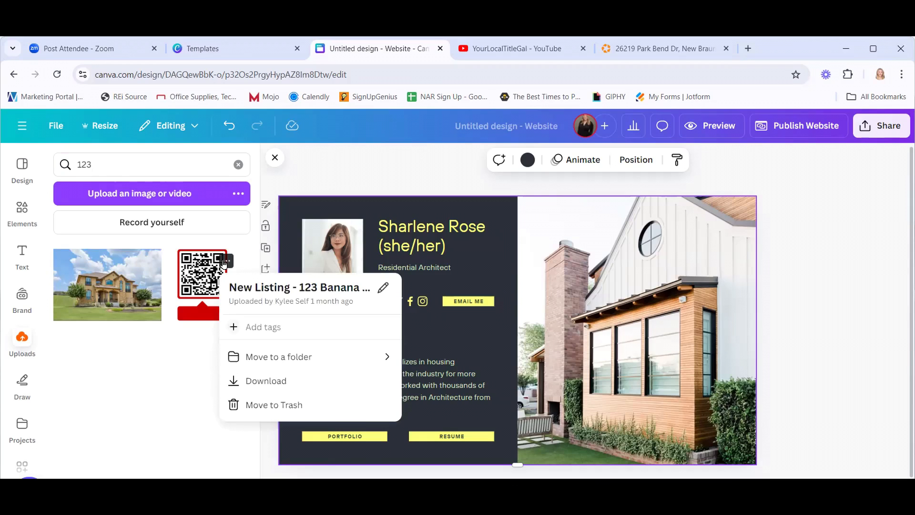
click(149, 260)
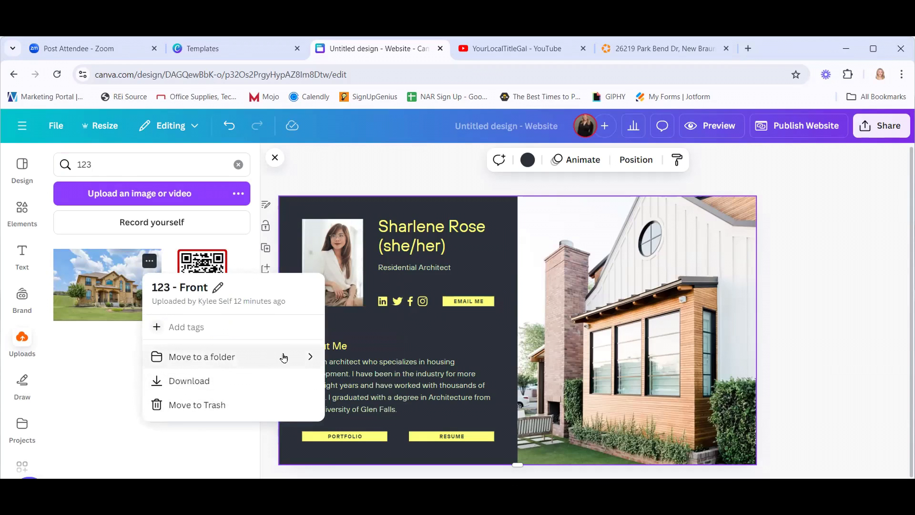
Browse the Projects page filtered to images only.
click(22, 129)
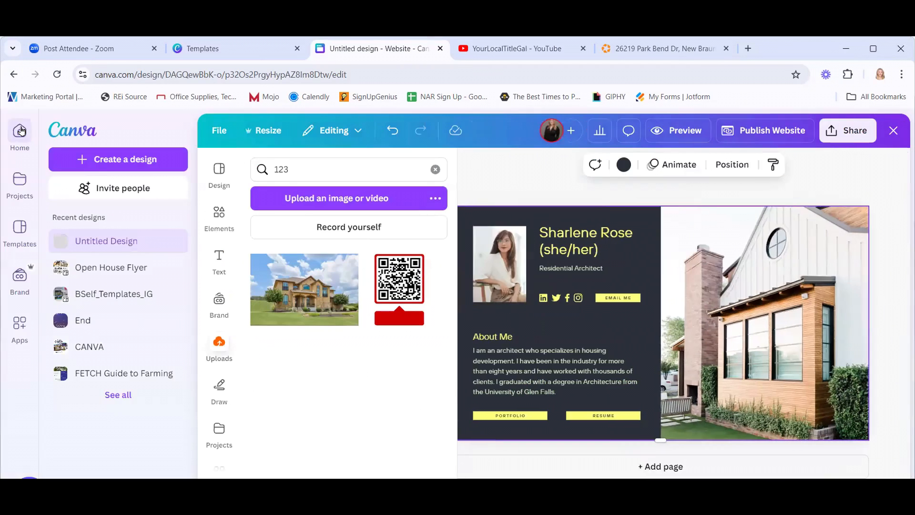
click(20, 180)
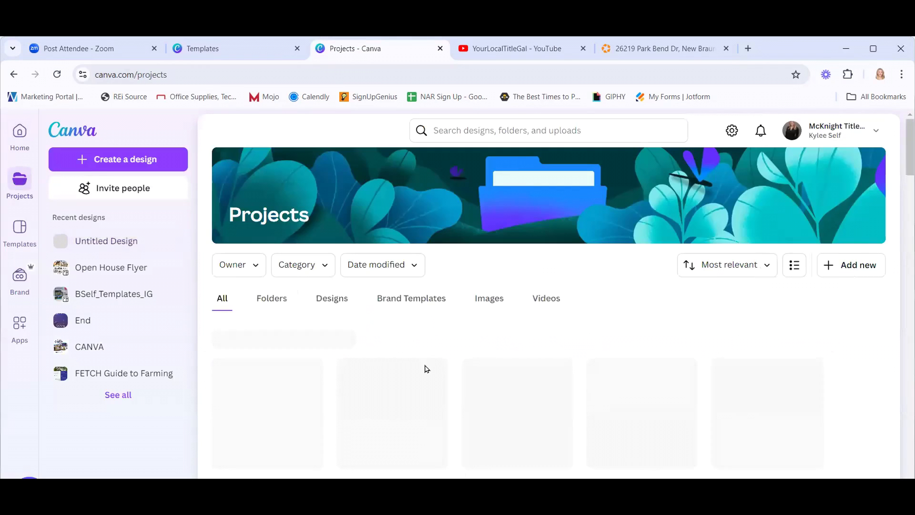
click(485, 299)
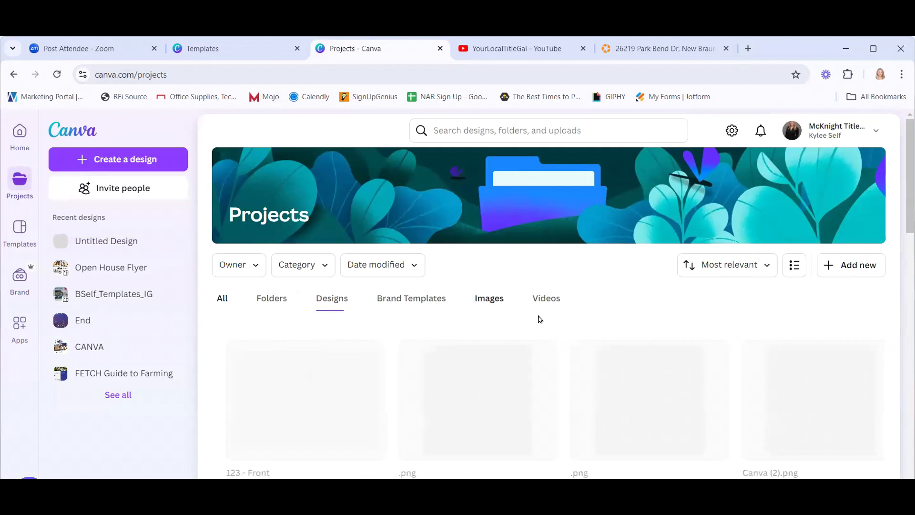
scroll(297, 409, down, 1)
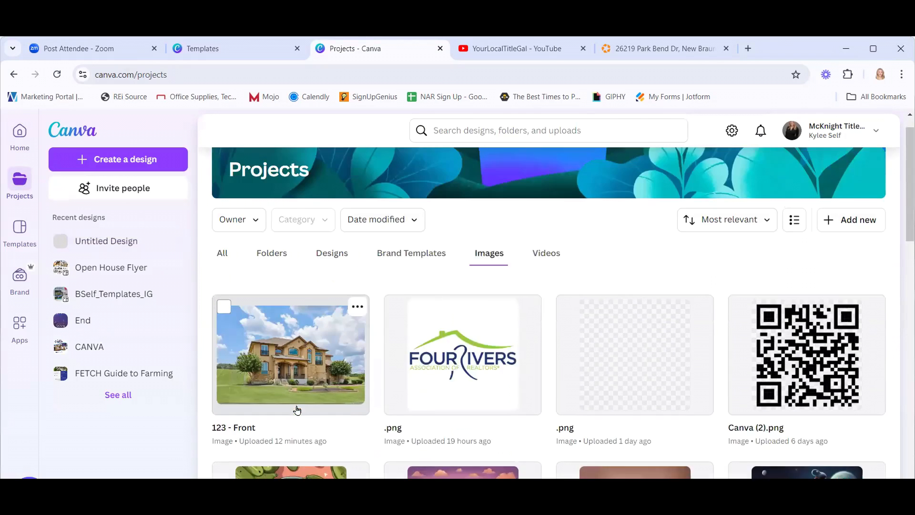
scroll(310, 381, up, 1)
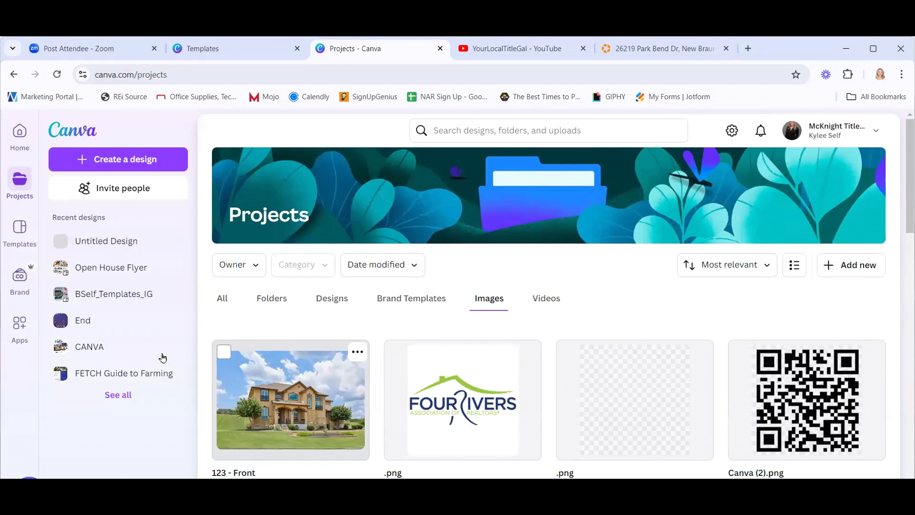
Reopen the Untitled website design from Recent designs on the home page.
click(28, 138)
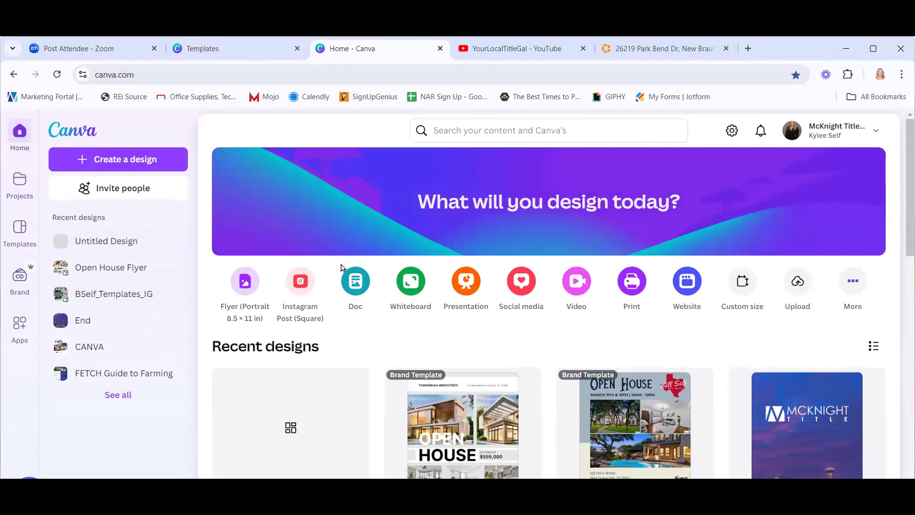
click(315, 448)
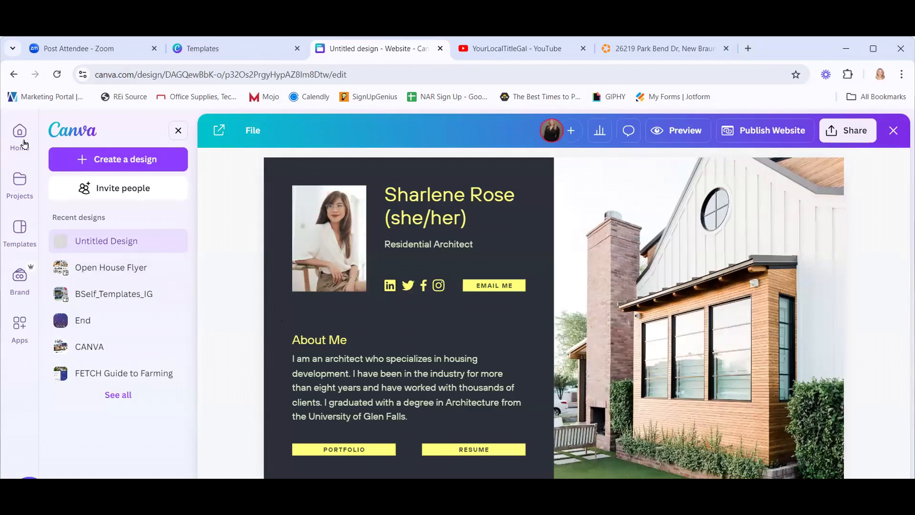
click(19, 131)
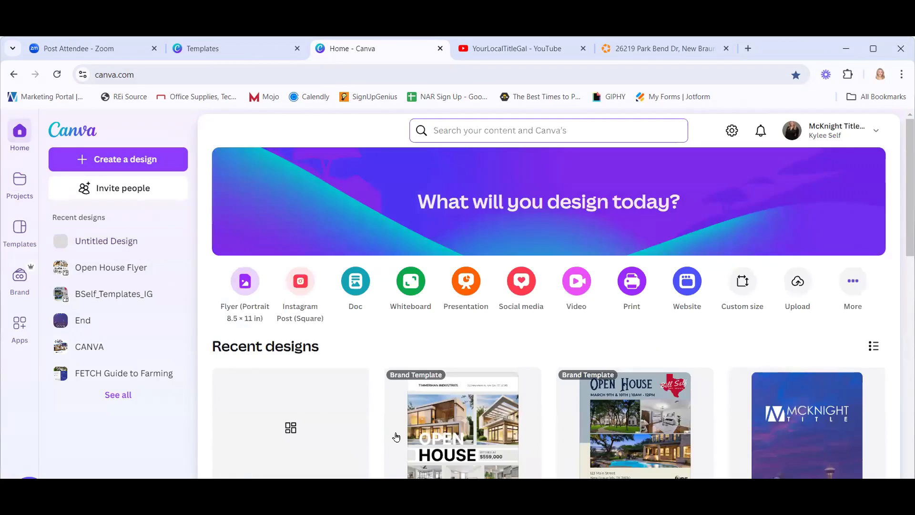
click(344, 427)
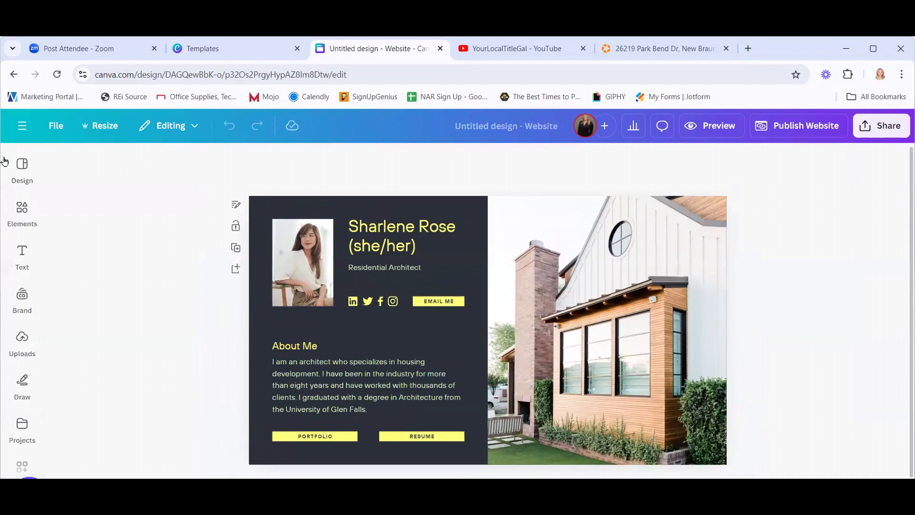
Apply all 7 pages of the Light Brown Black Cream Neo Classical real estate template.
click(23, 172)
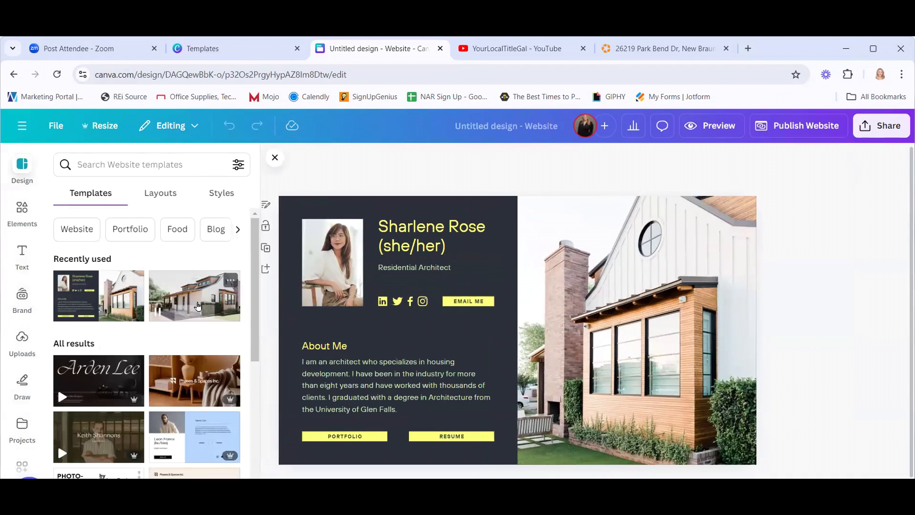
click(204, 310)
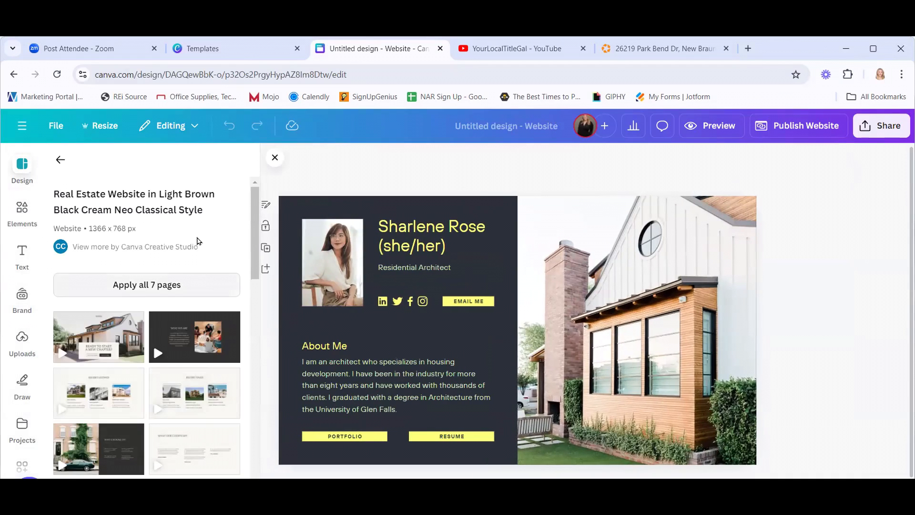
scroll(197, 253, down, 5)
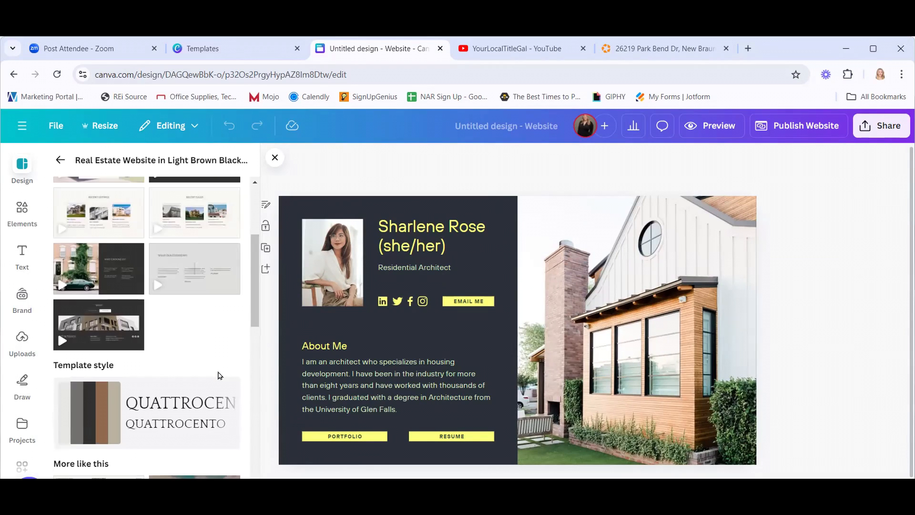
scroll(217, 372, up, 5)
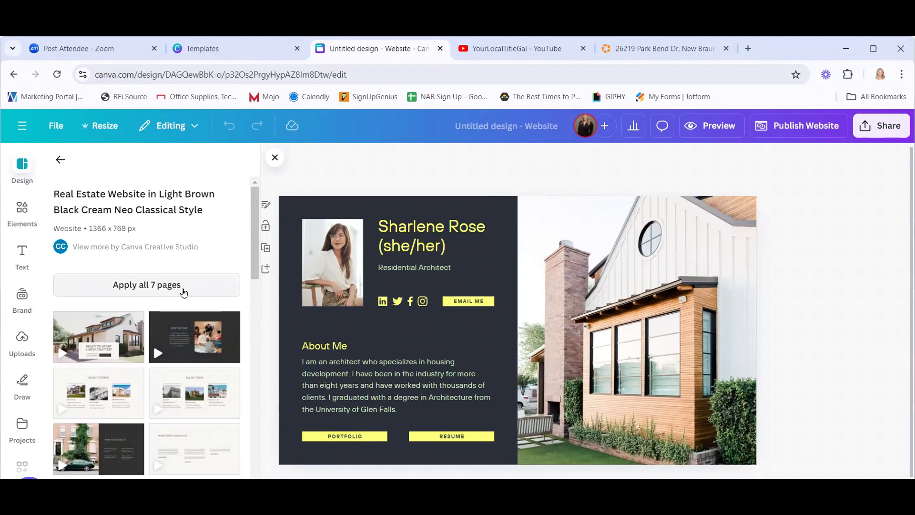
scroll(526, 344, down, 1)
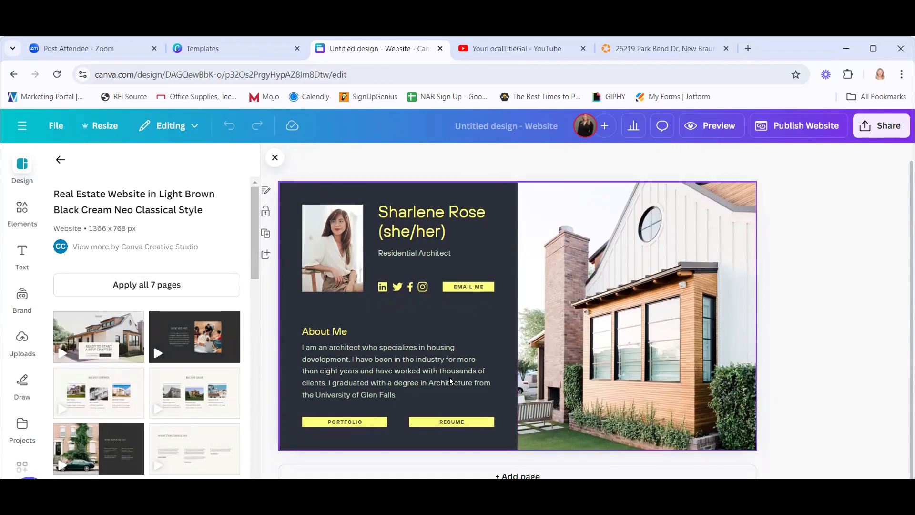
scroll(186, 384, down, 5)
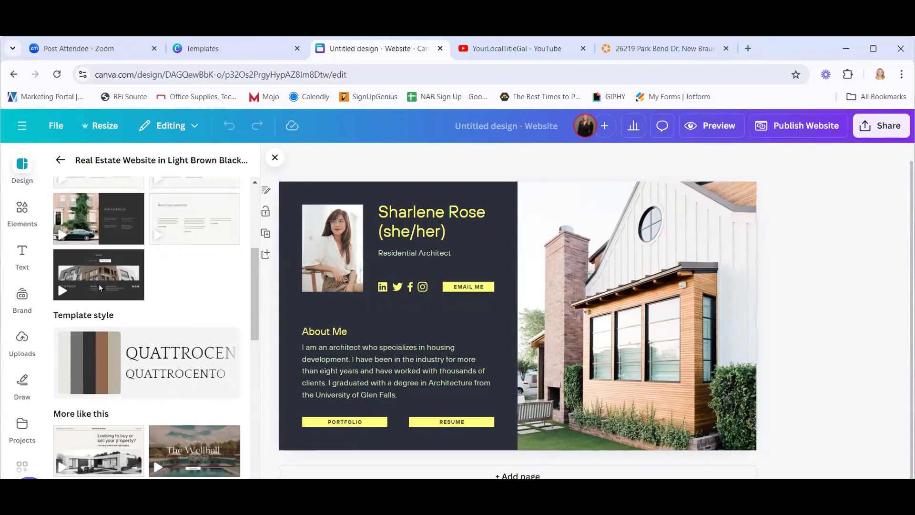
scroll(193, 193, up, 5)
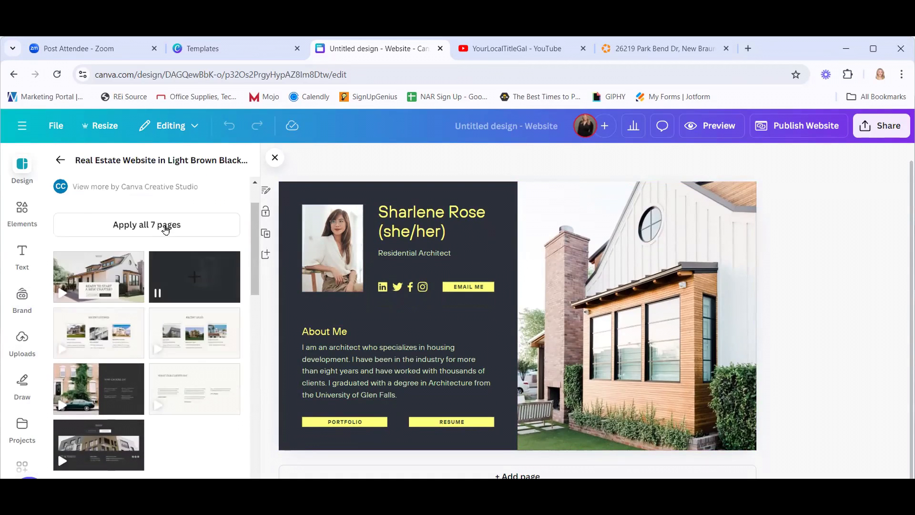
click(141, 228)
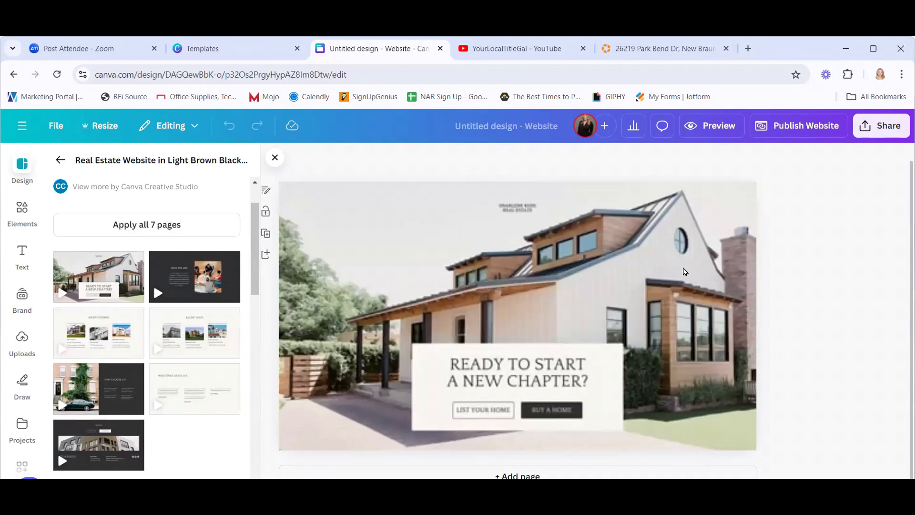
click(275, 157)
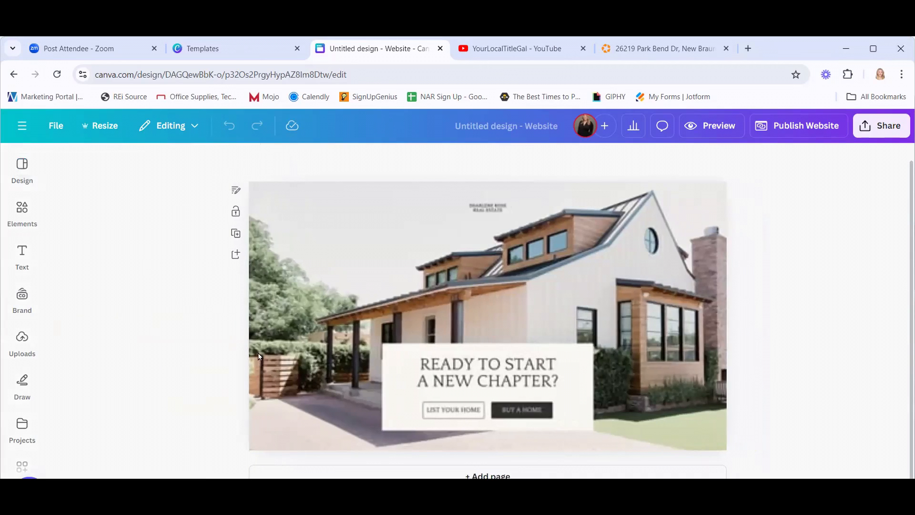
click(829, 281)
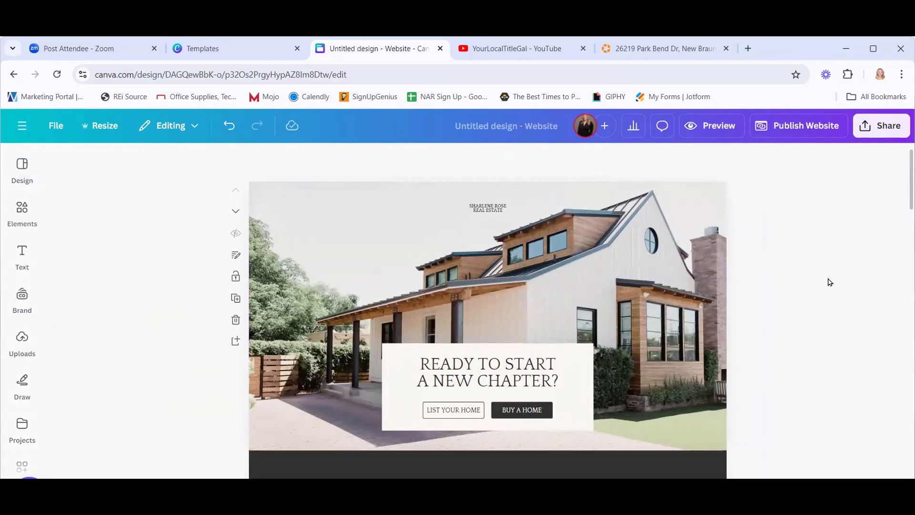
scroll(828, 289, down, 3)
scroll(828, 289, down, 8)
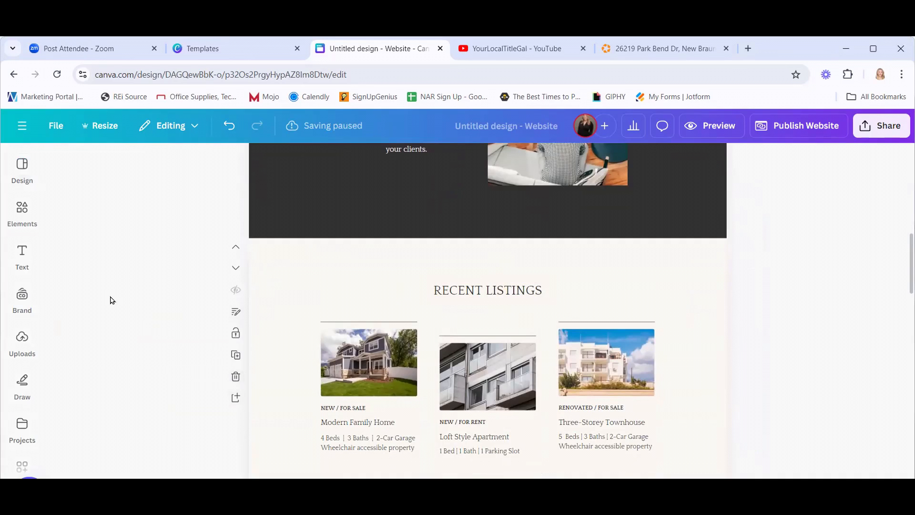
scroll(170, 296, up, 8)
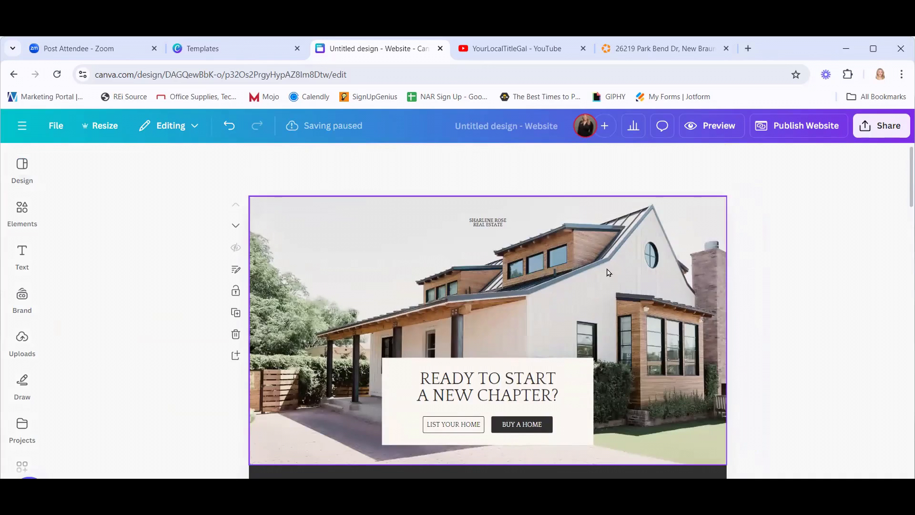
click(460, 288)
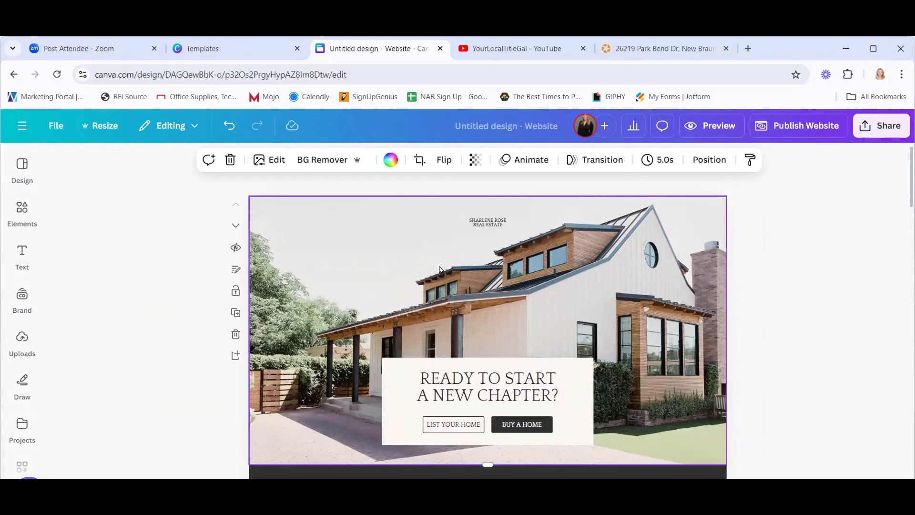
Place the uploaded tan two-story house photo and make it the hero background.
click(24, 338)
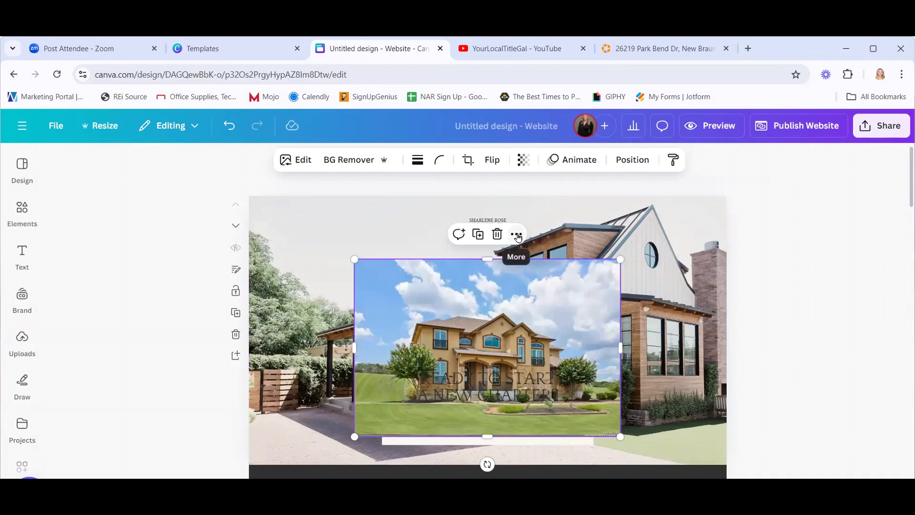
click(516, 236)
scroll(840, 328, down, 1)
scroll(839, 328, down, 4)
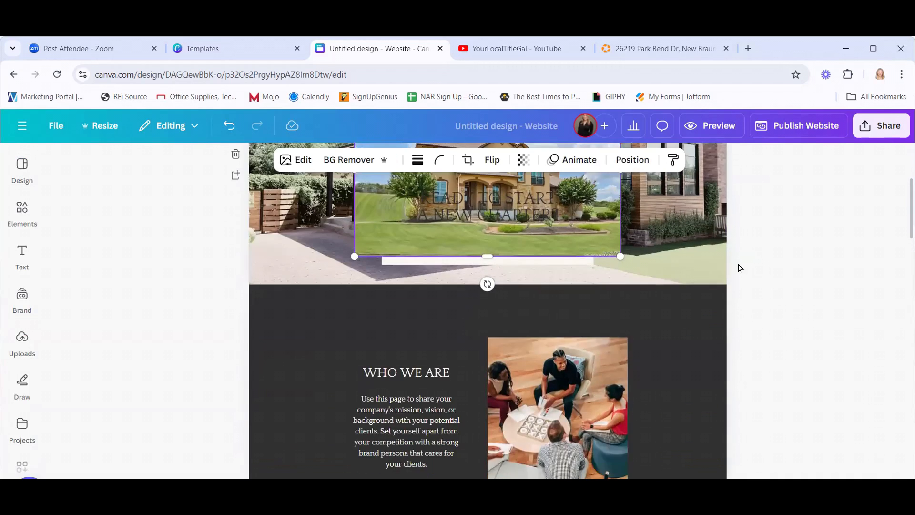
scroll(734, 276, up, 4)
click(516, 233)
scroll(597, 377, down, 2)
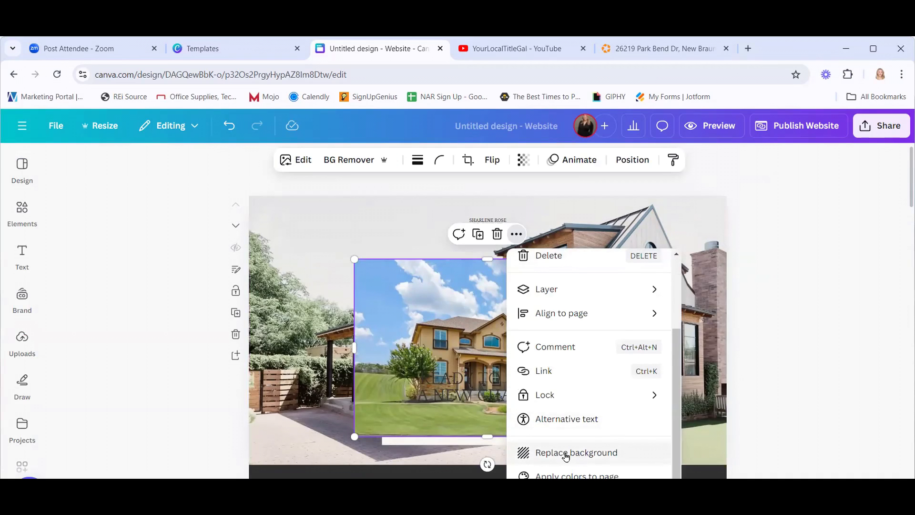
click(568, 454)
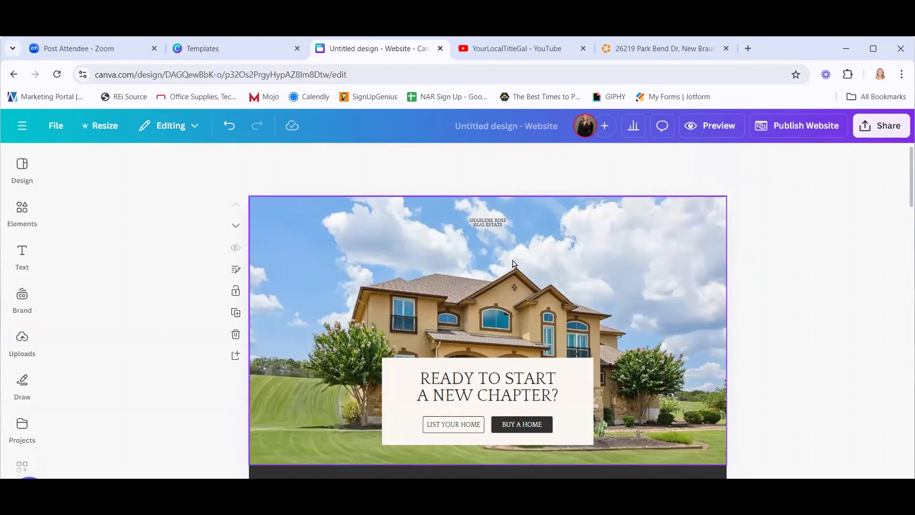
Delete the small agency-name heading from the hero and show the McKnight Title brand logos.
click(486, 222)
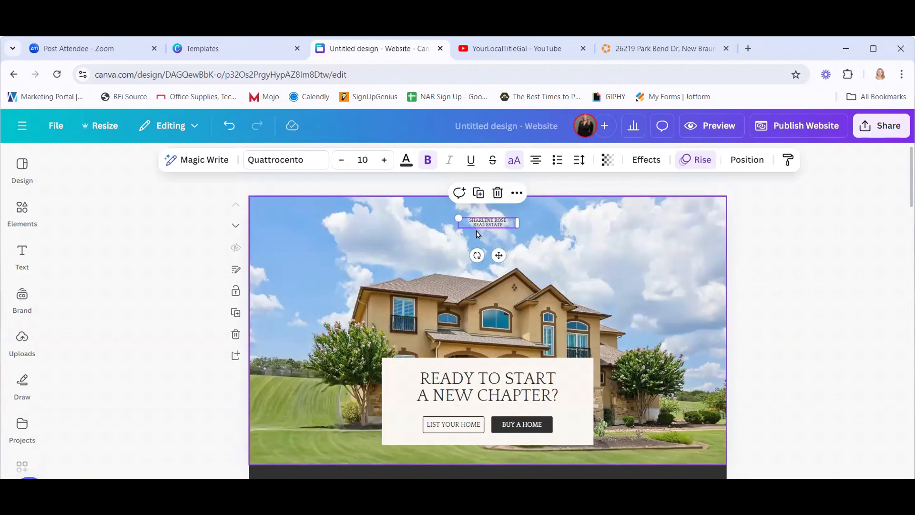
click(498, 193)
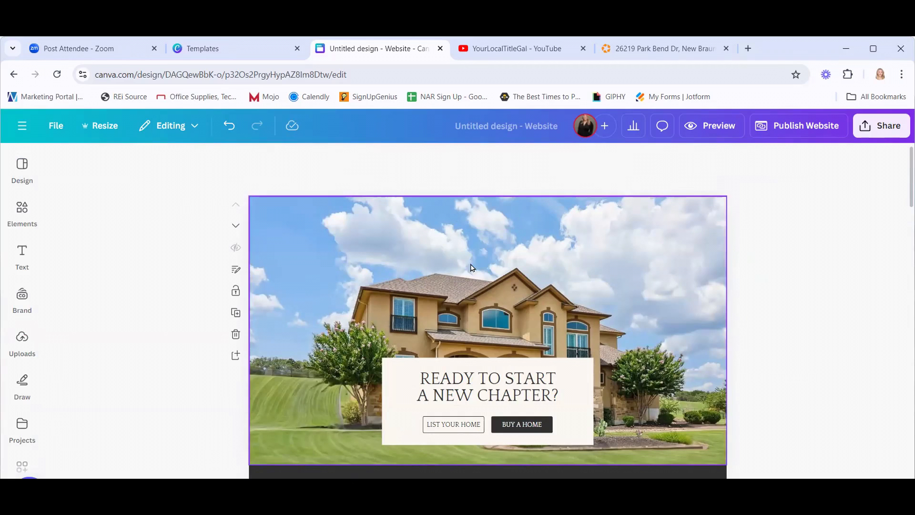
click(22, 294)
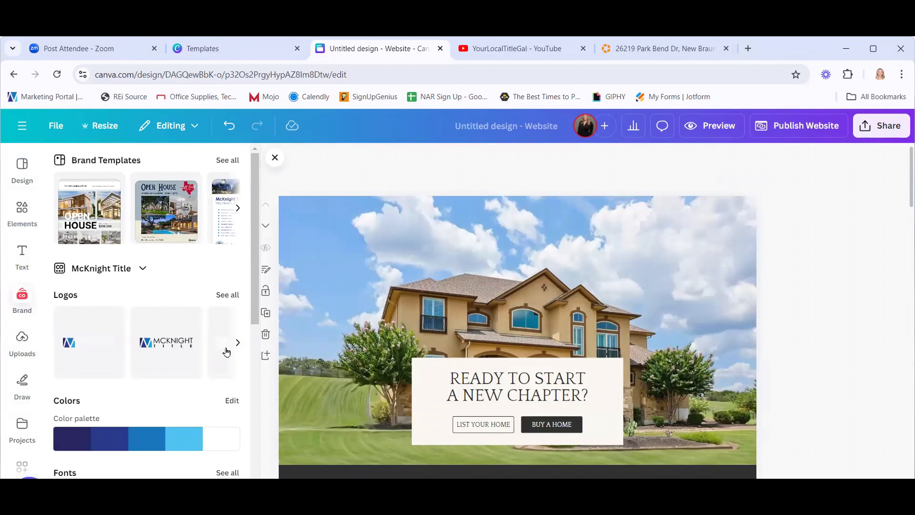
Add the McKnight Title logo, shrink it to banner size and place it atop the hero.
click(162, 346)
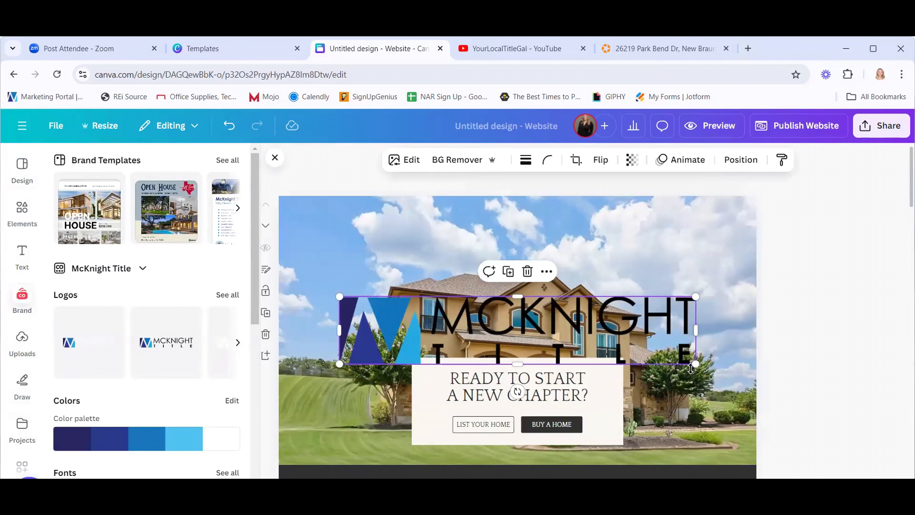
drag(691, 368, 529, 261)
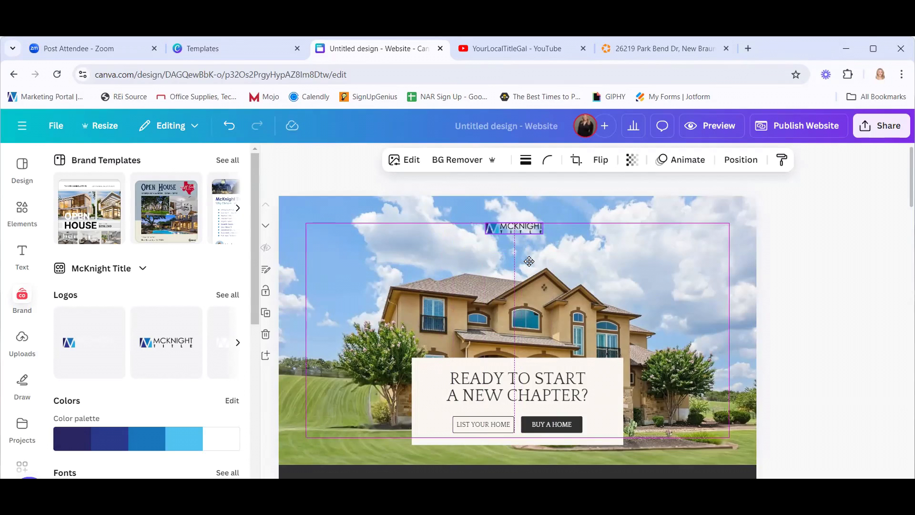
drag(529, 261, 527, 261)
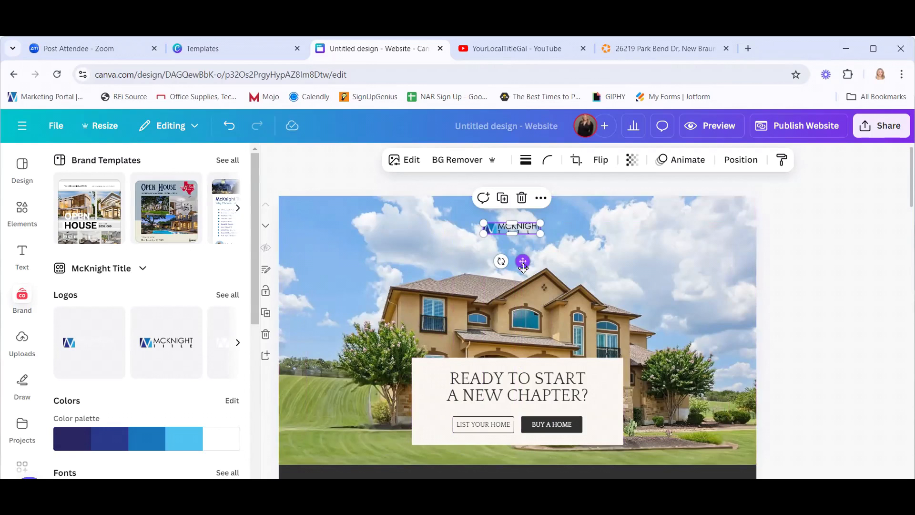
drag(524, 260, 523, 255)
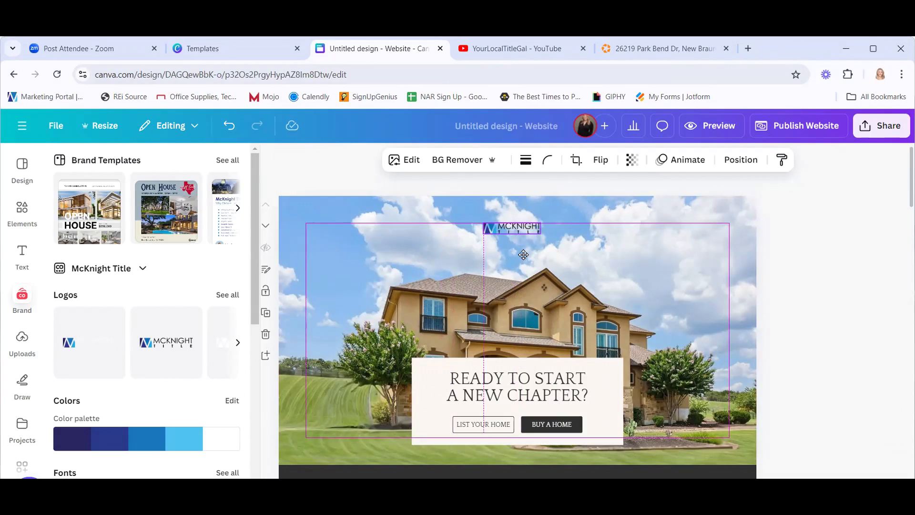
mouse_move(525, 255)
mouse_down()
mouse_move(592, 255)
mouse_move(505, 255)
mouse_move(534, 255)
mouse_up()
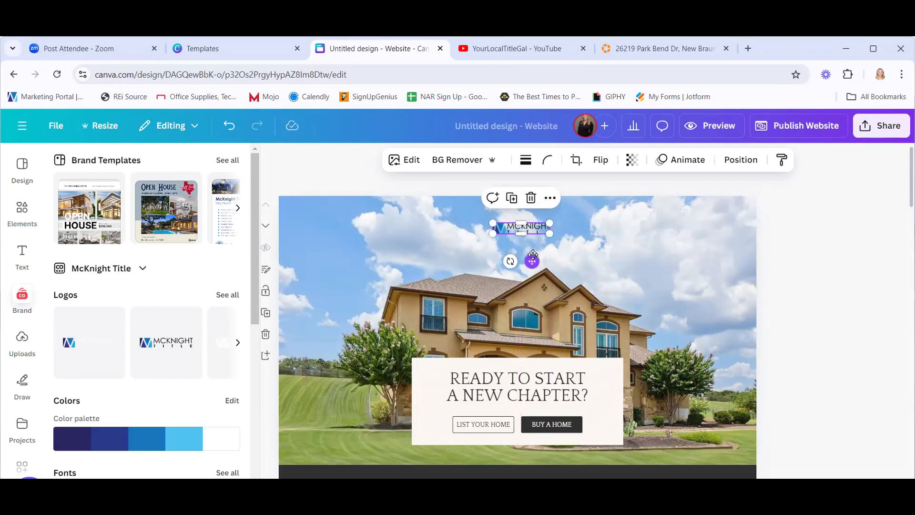
Centre the logo horizontally using Align to page > Center.
click(550, 199)
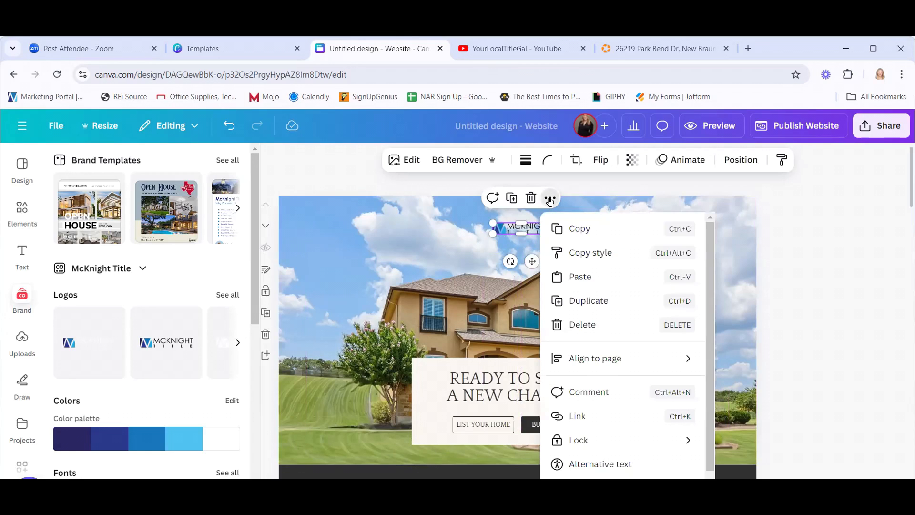
mouse_move(635, 360)
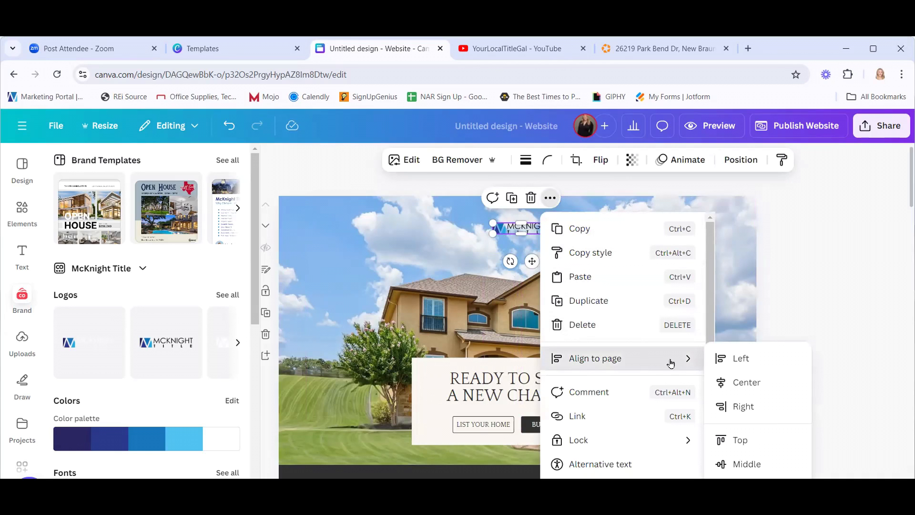
click(733, 383)
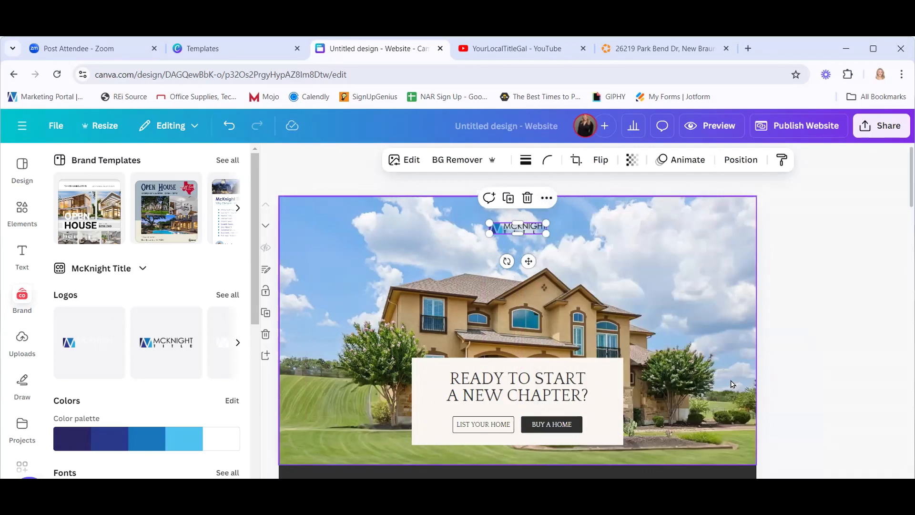
click(794, 344)
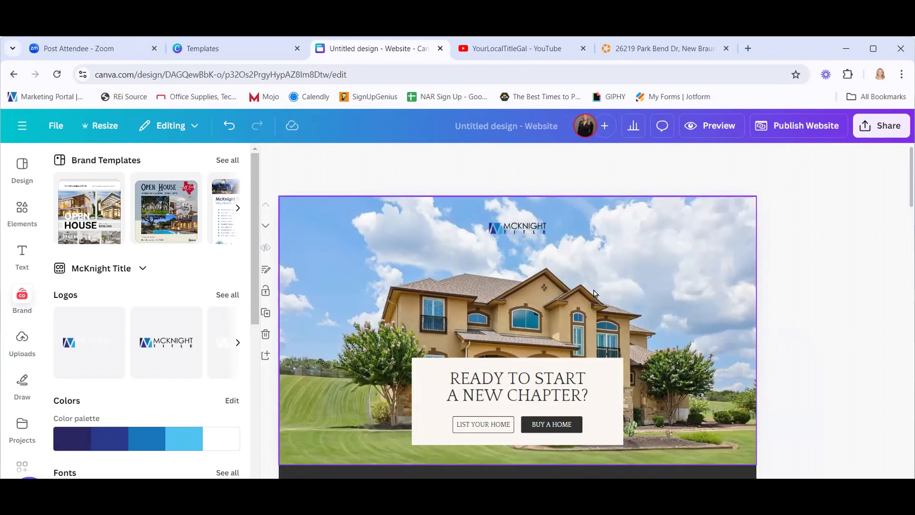
click(525, 228)
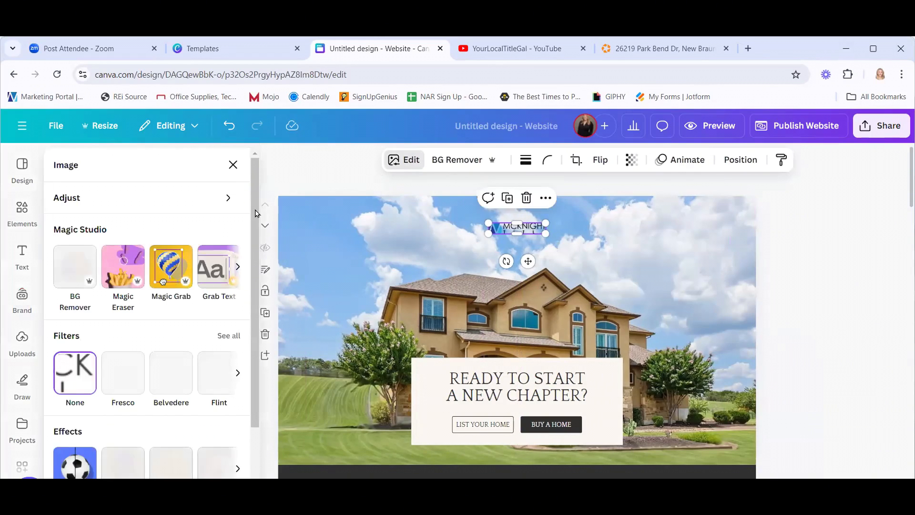
Give the McKnight Title logo a drop shadow and enlarge it to about 227 by 43.
scroll(104, 405, down, 1)
scroll(103, 405, down, 1)
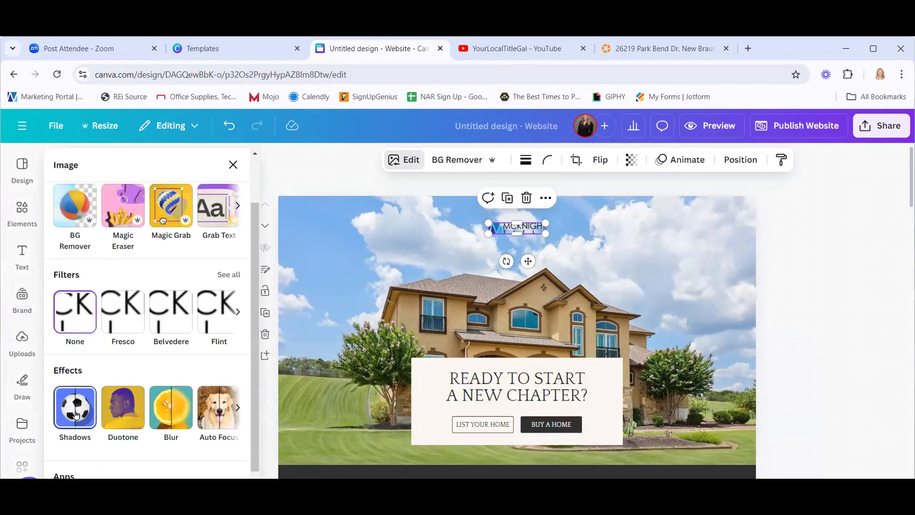
click(76, 410)
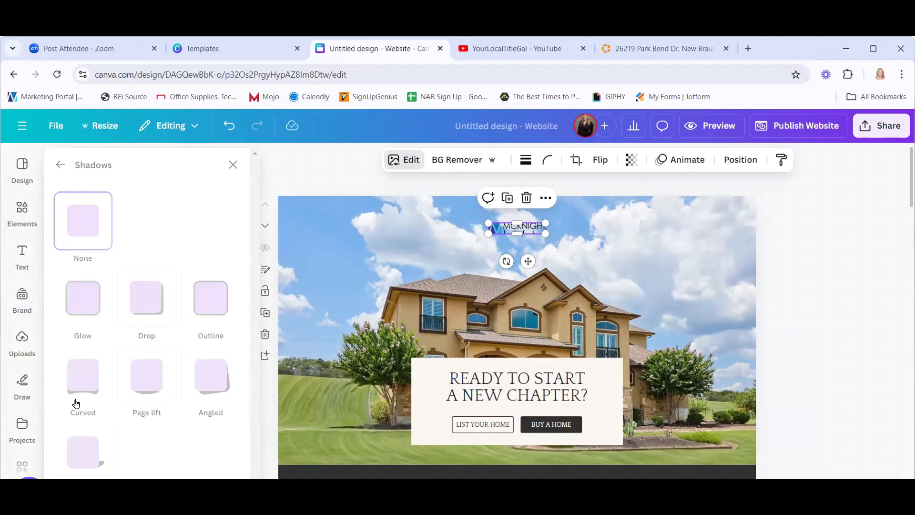
click(146, 304)
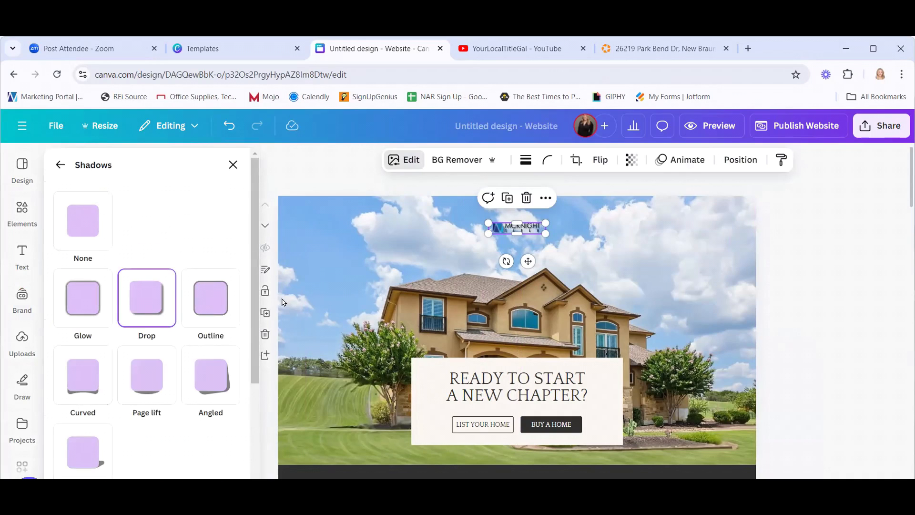
drag(546, 233, 519, 265)
Centre the resized logo horizontally on the page.
click(542, 198)
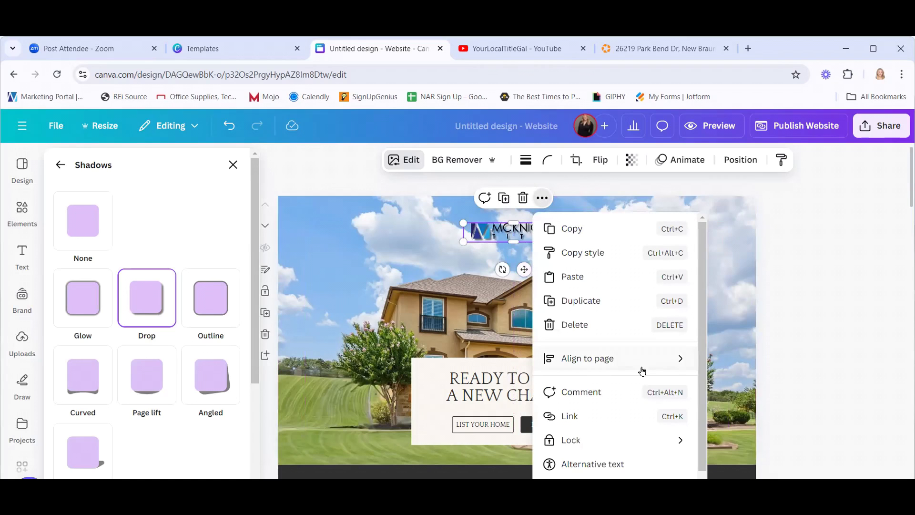
mouse_move(707, 357)
click(739, 382)
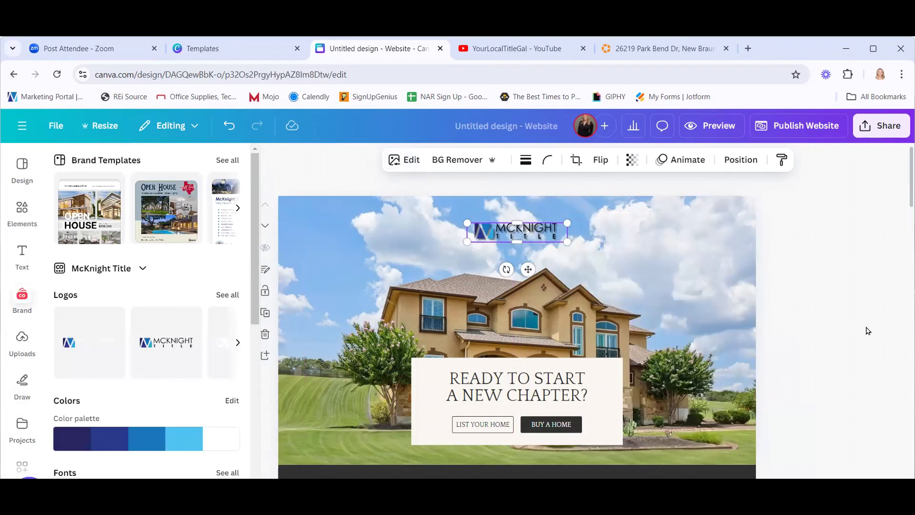
click(868, 331)
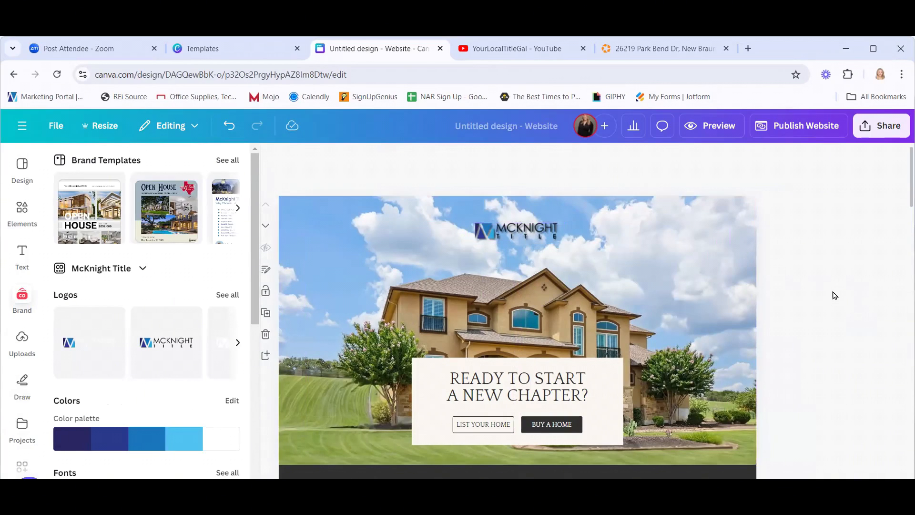
Set the logo's shadow back to None.
click(535, 237)
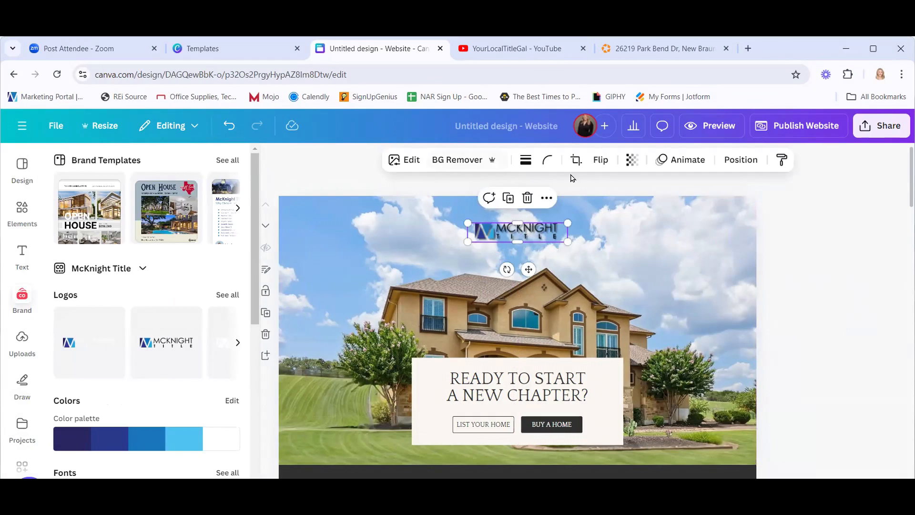
click(405, 161)
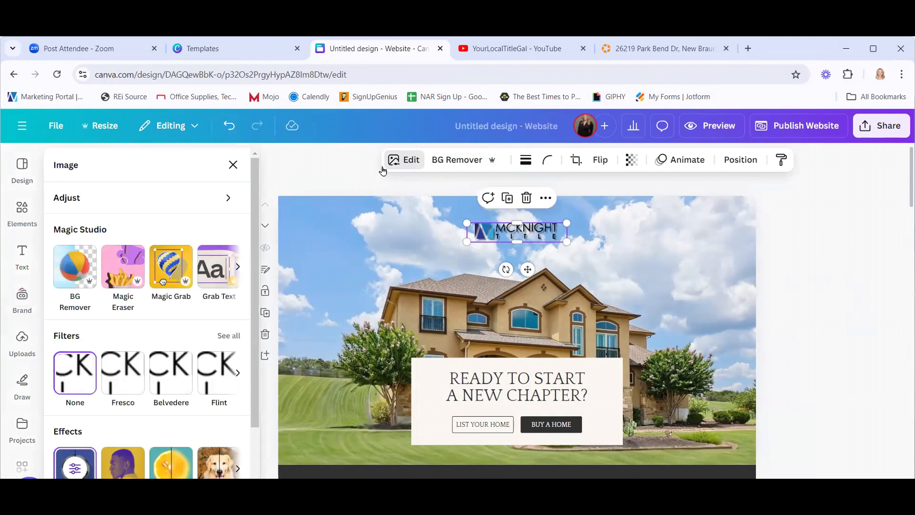
scroll(129, 423, down, 2)
click(71, 355)
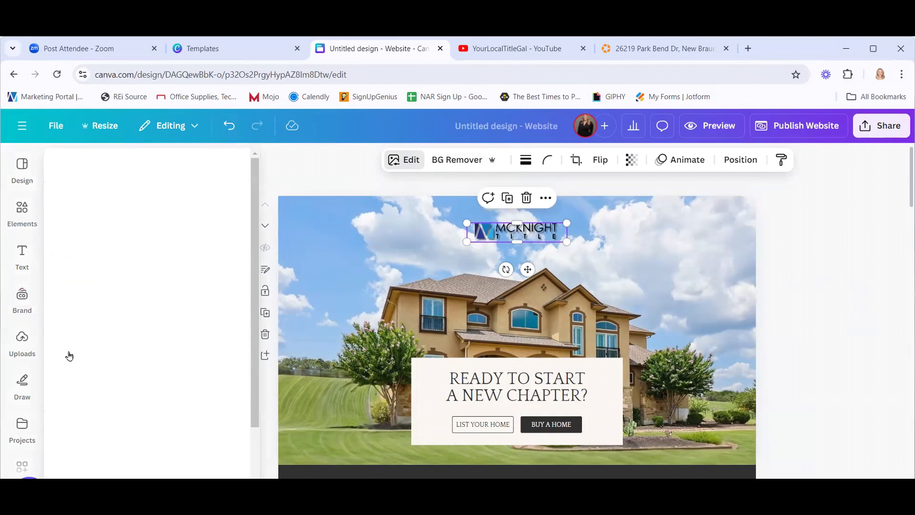
click(90, 226)
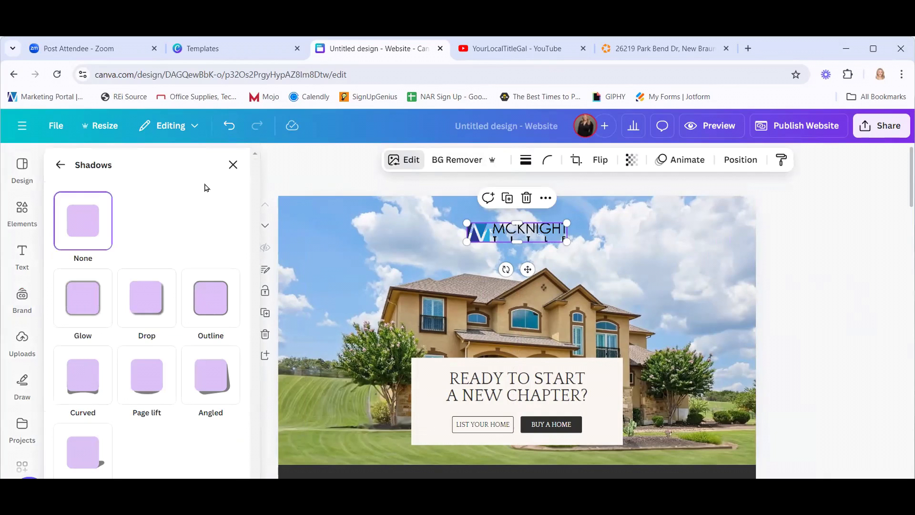
click(233, 165)
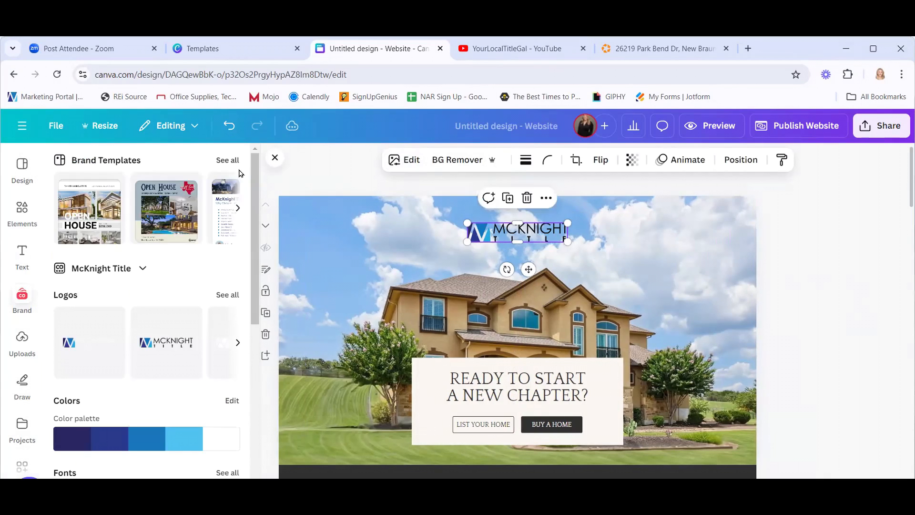
click(319, 180)
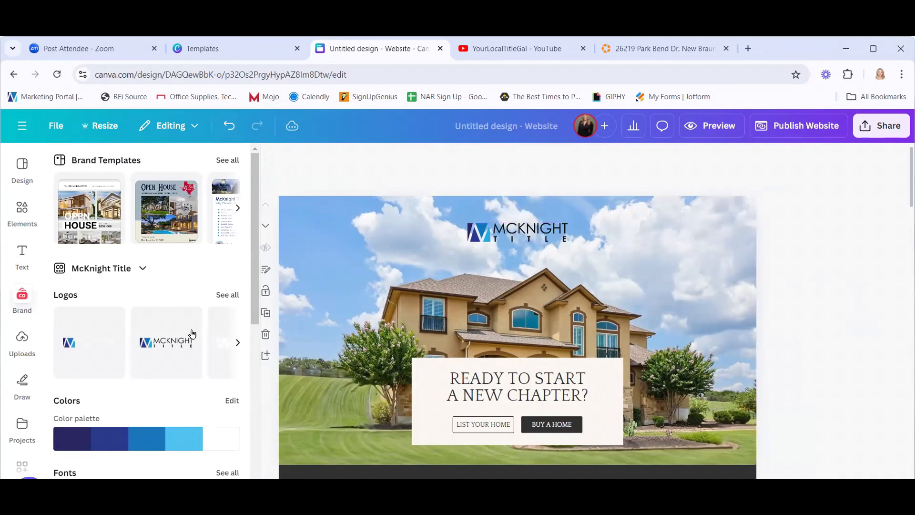
Insert the brand-kit headshot of the agent in black from Brand Photos.
scroll(135, 374, down, 4)
scroll(135, 375, down, 5)
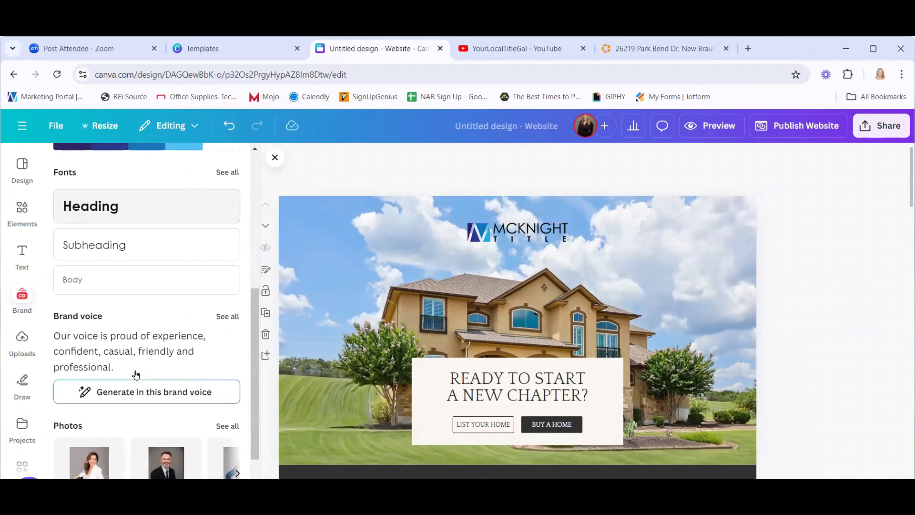
click(226, 310)
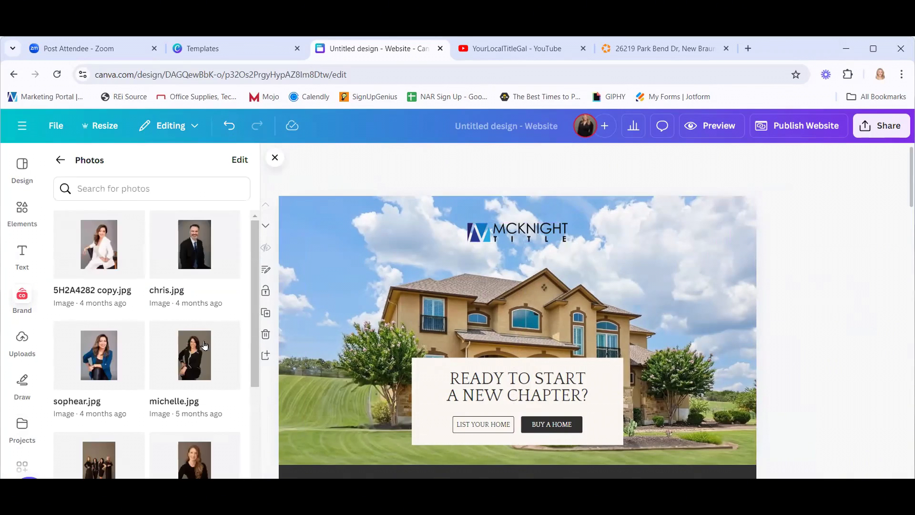
scroll(200, 364, down, 3)
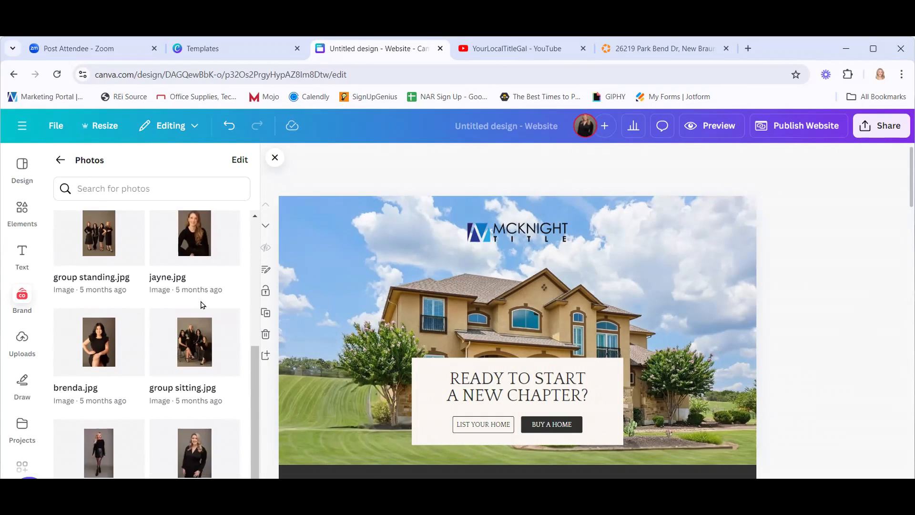
scroll(200, 303, up, 4)
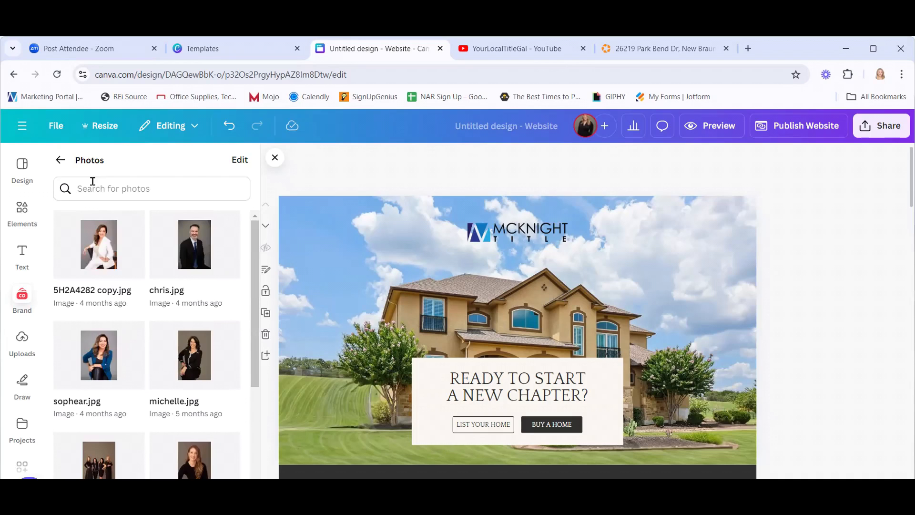
scroll(179, 400, down, 3)
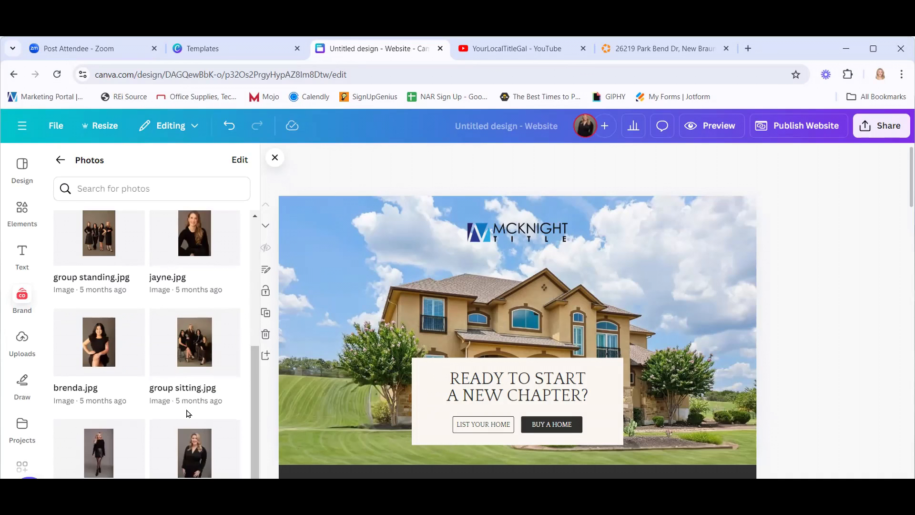
click(201, 462)
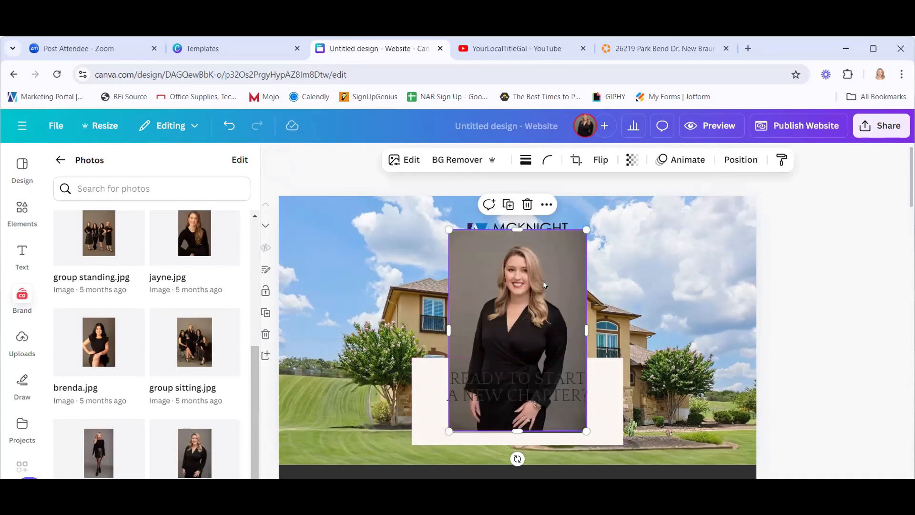
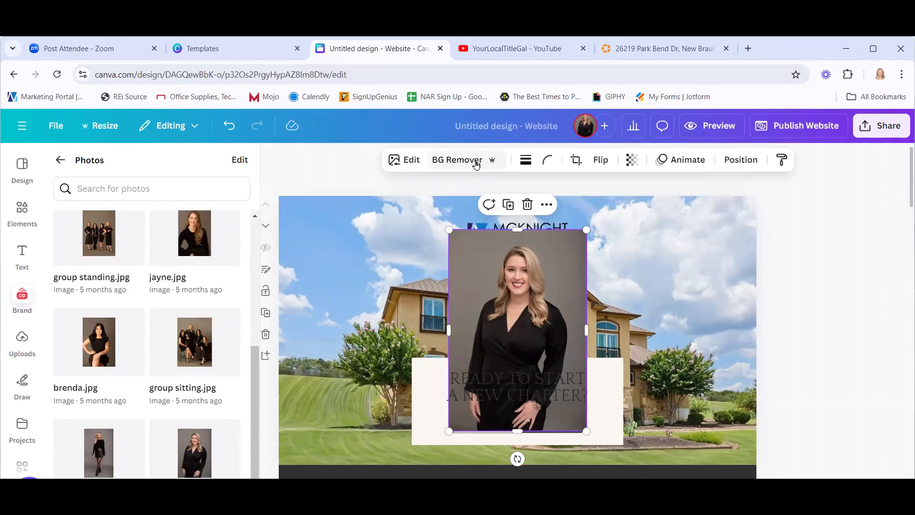
Remove the grey background from the agent's portrait with BG Remover.
click(405, 160)
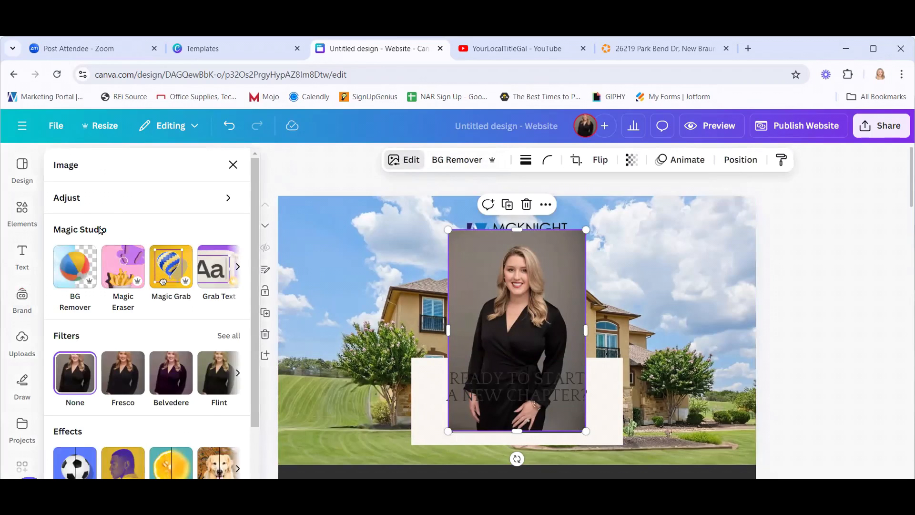
click(238, 269)
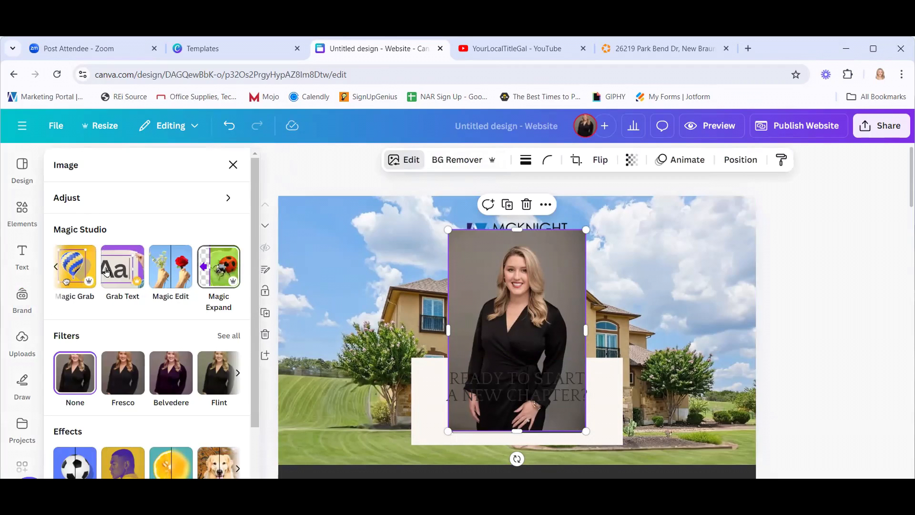
click(55, 269)
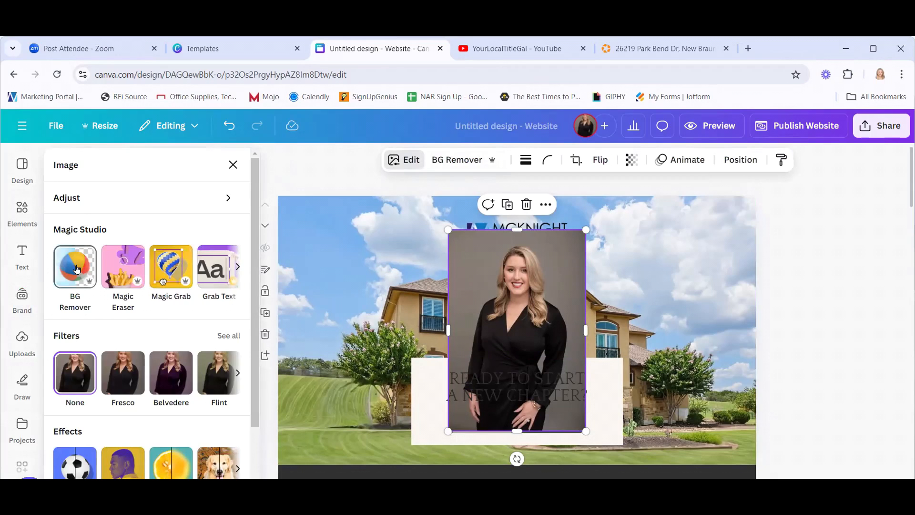
click(77, 269)
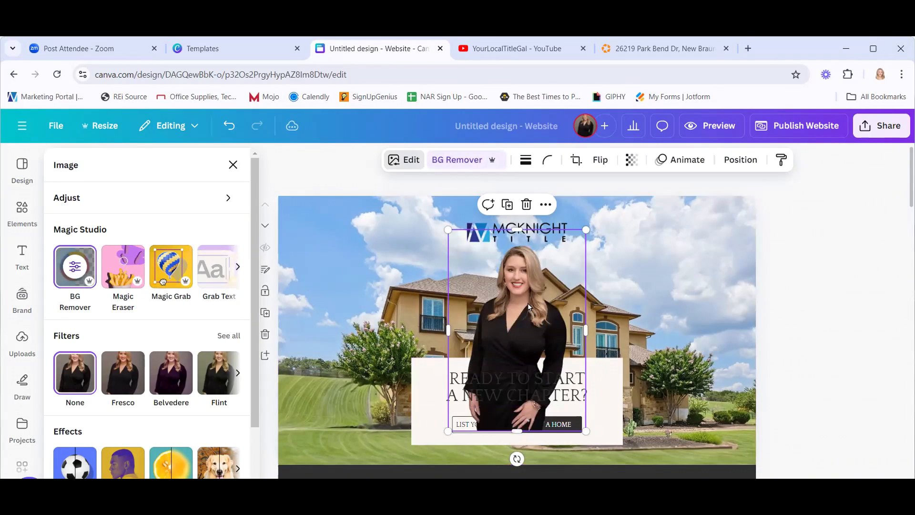
Move the cutout to the hero's left, flip it horizontally and shrink it to about 284×475.
drag(528, 308, 387, 337)
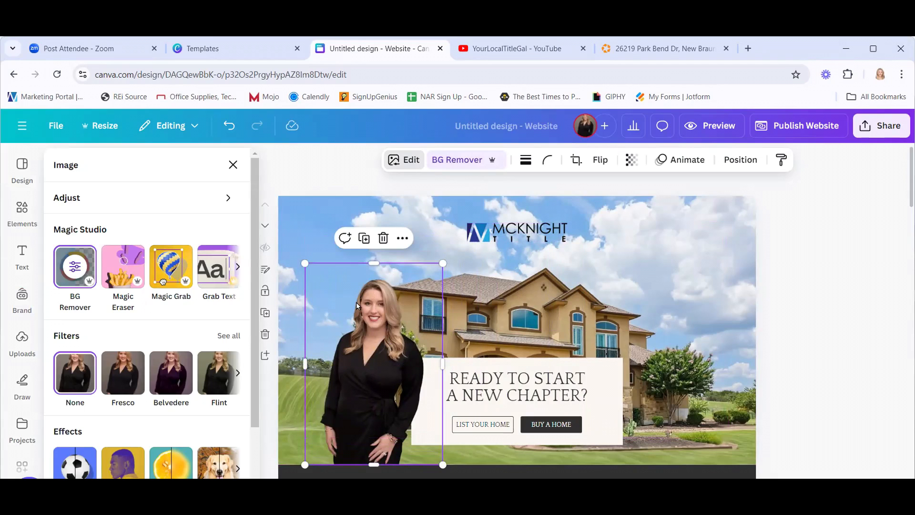
click(600, 161)
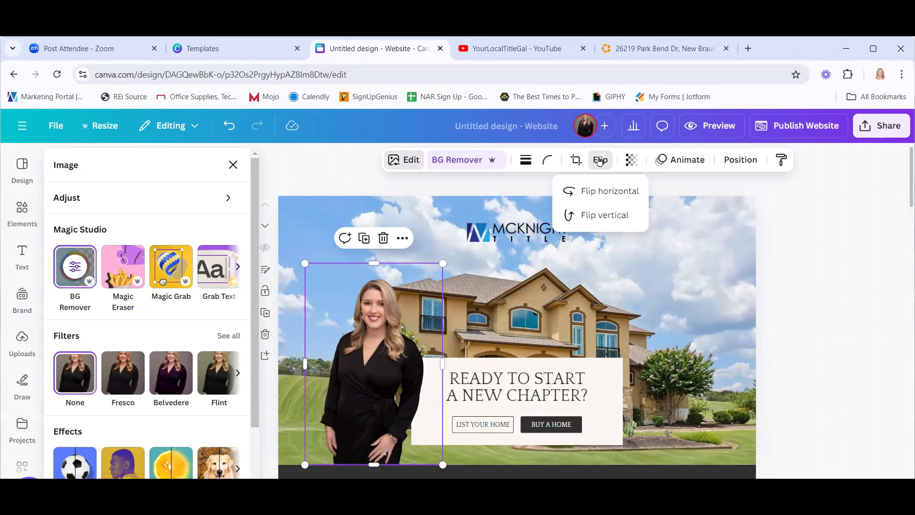
click(598, 192)
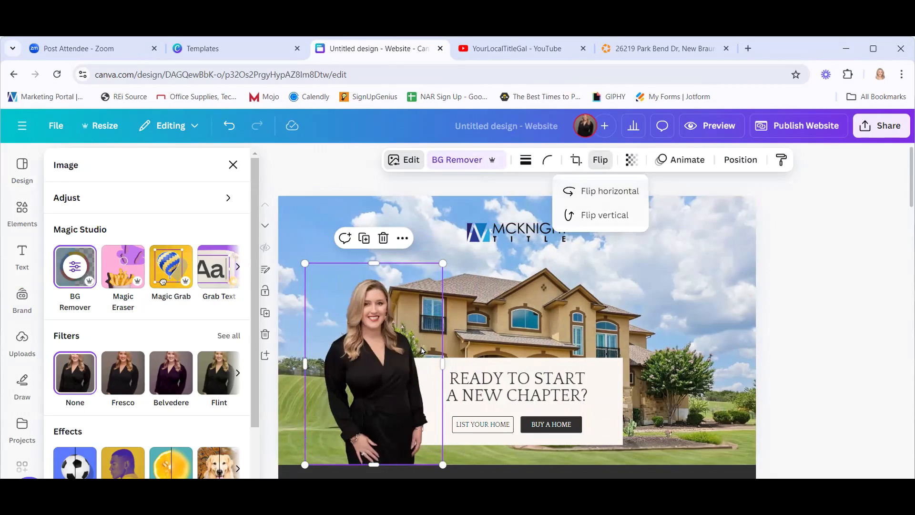
drag(307, 364, 361, 372)
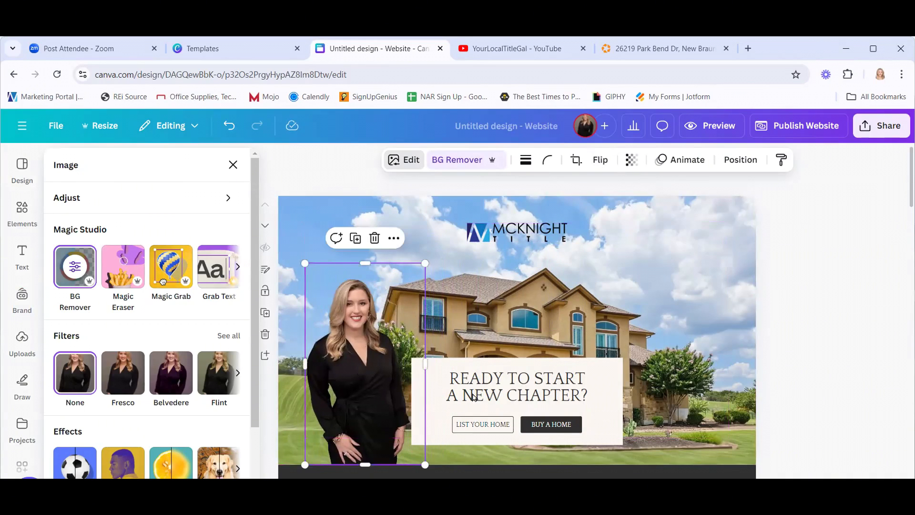
drag(412, 279, 405, 299)
click(847, 346)
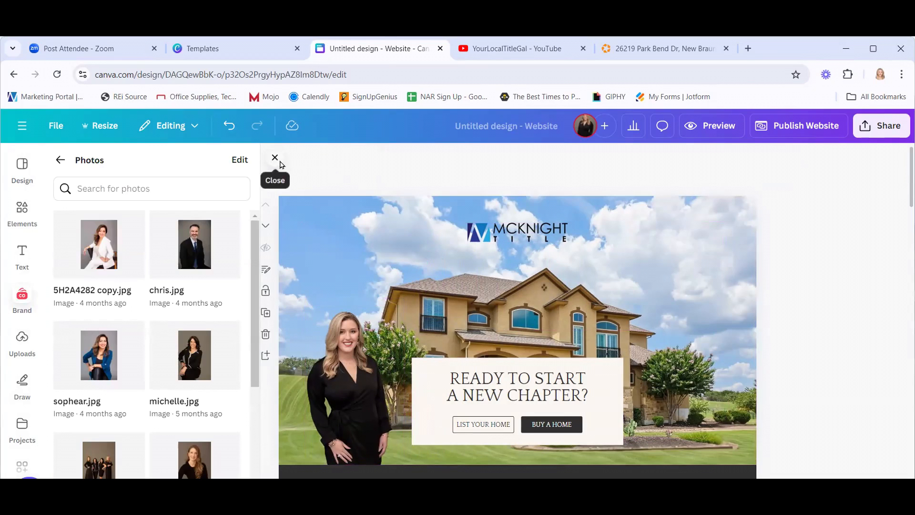
click(275, 158)
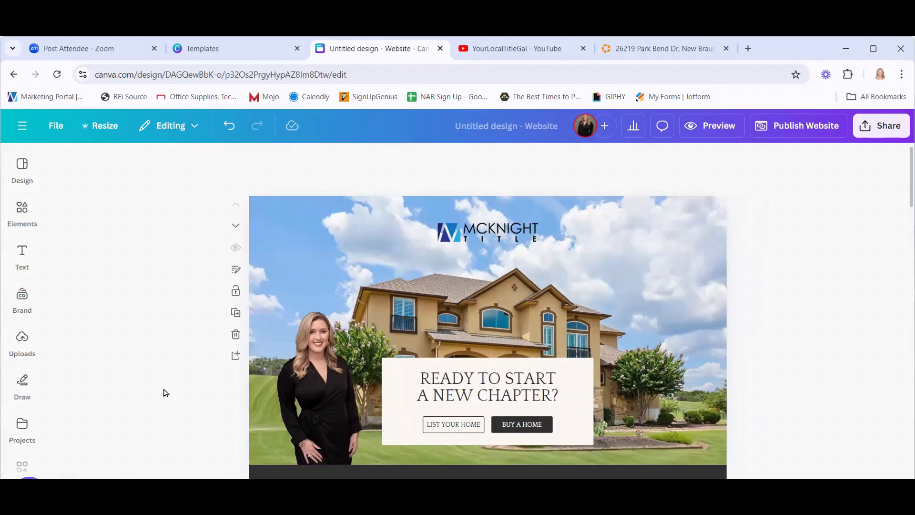
scroll(140, 352, down, 2)
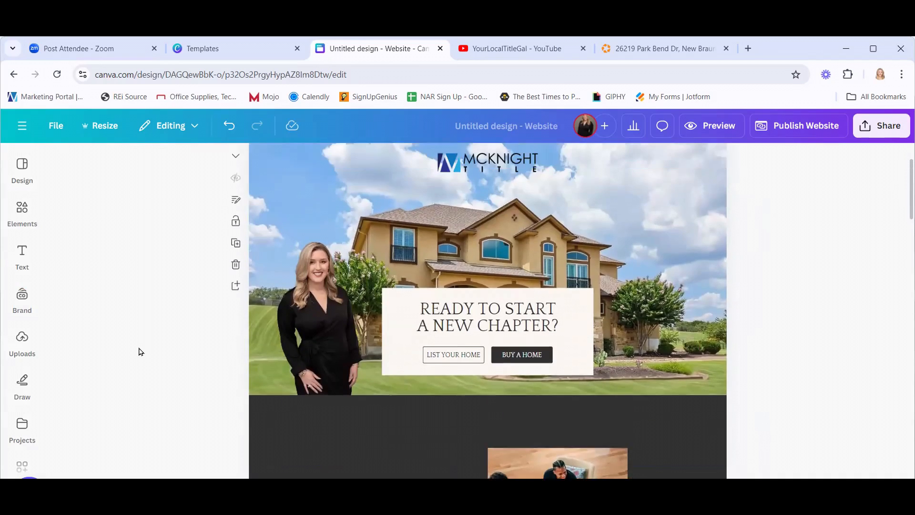
scroll(140, 352, up, 2)
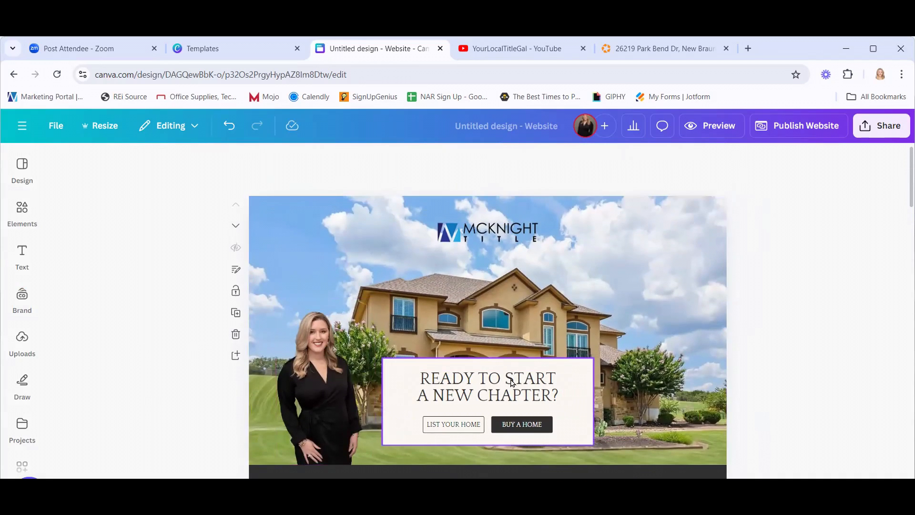
scroll(807, 337, down, 5)
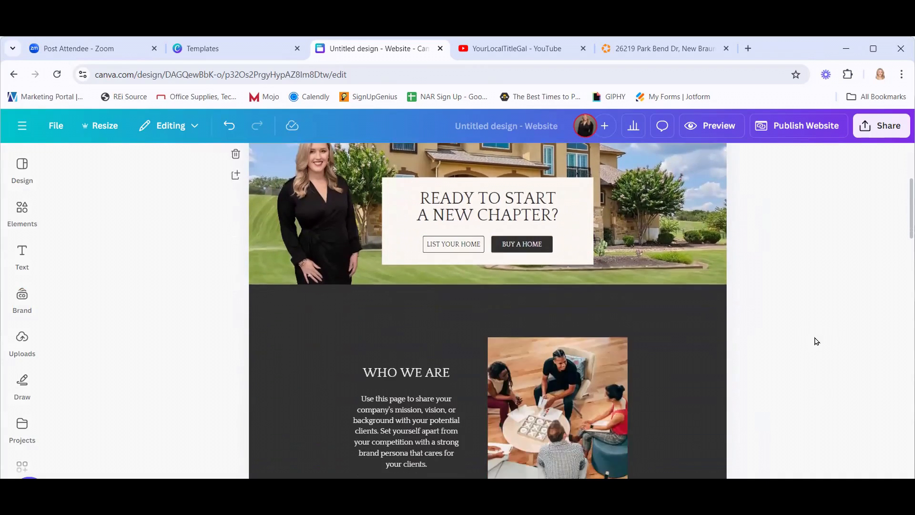
scroll(815, 342, up, 5)
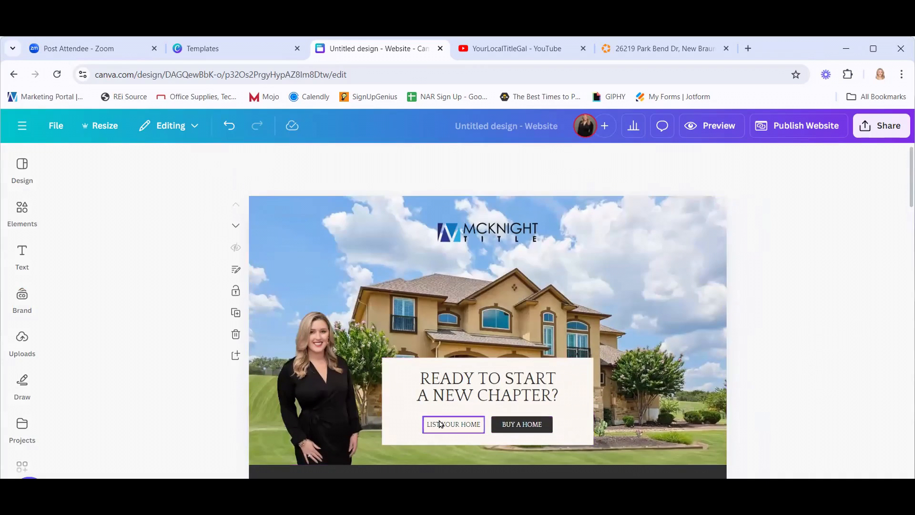
click(439, 424)
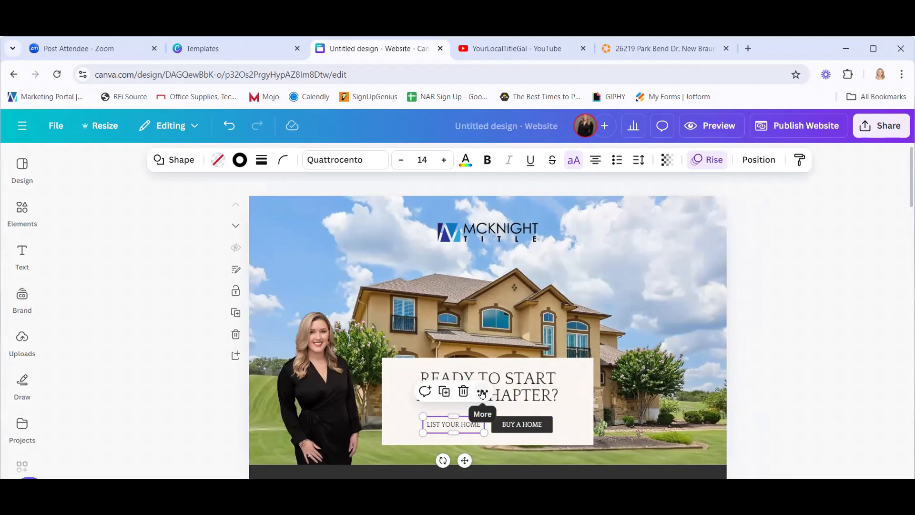
click(761, 357)
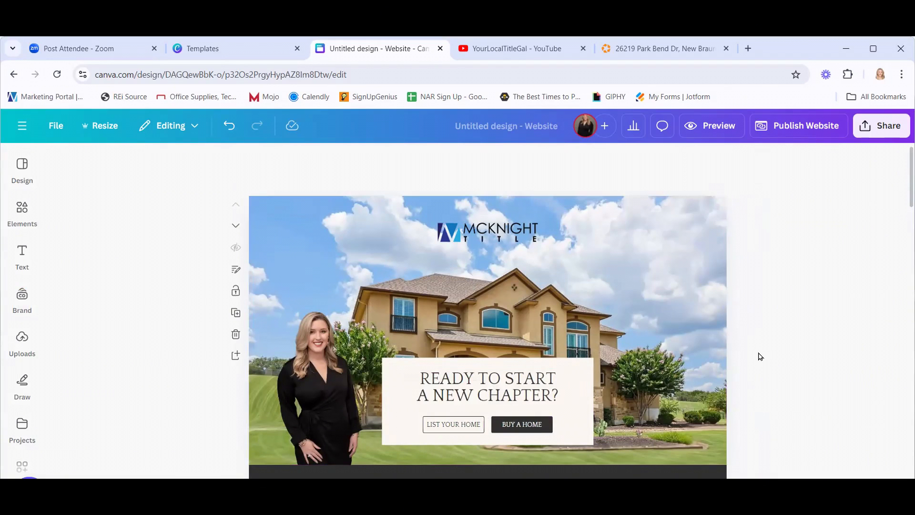
scroll(743, 364, down, 10)
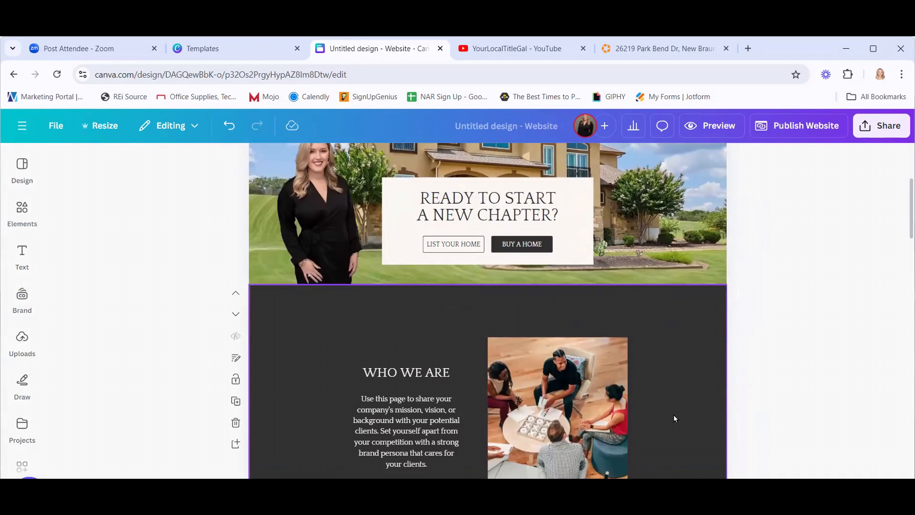
scroll(675, 424, down, 5)
scroll(676, 429, up, 11)
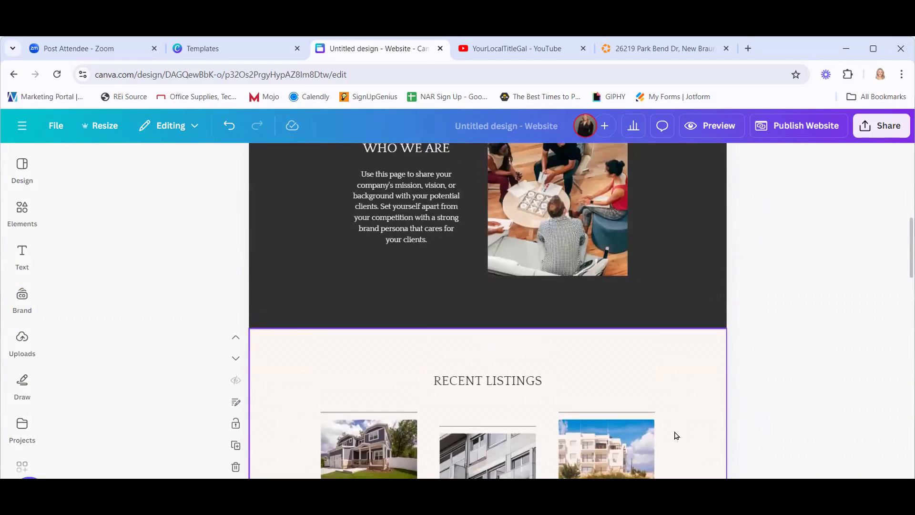
scroll(678, 431, up, 3)
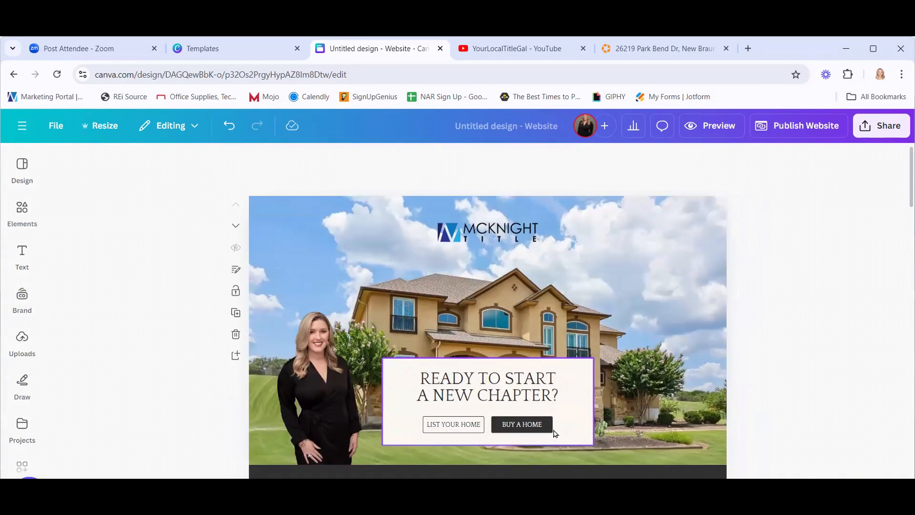
click(462, 429)
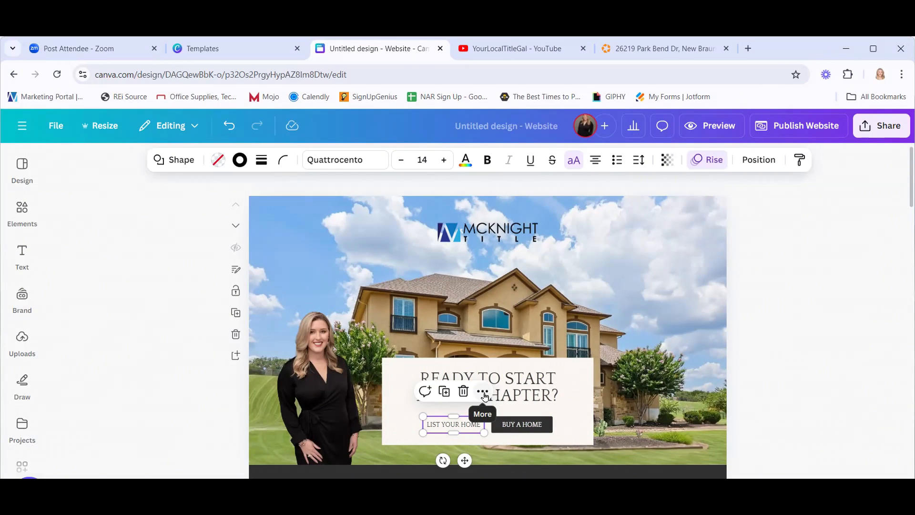
Open the Link options for the LIST YOUR HOME button to see the document's seven pages.
click(482, 393)
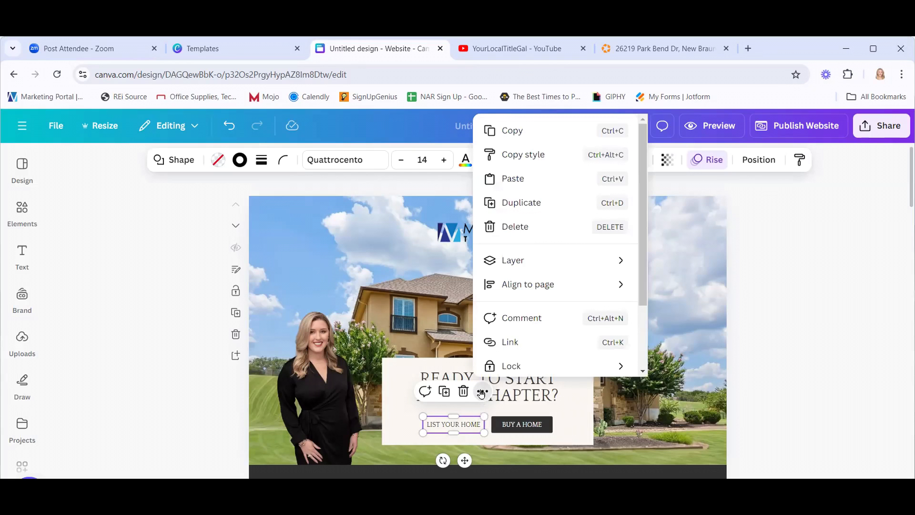
click(519, 345)
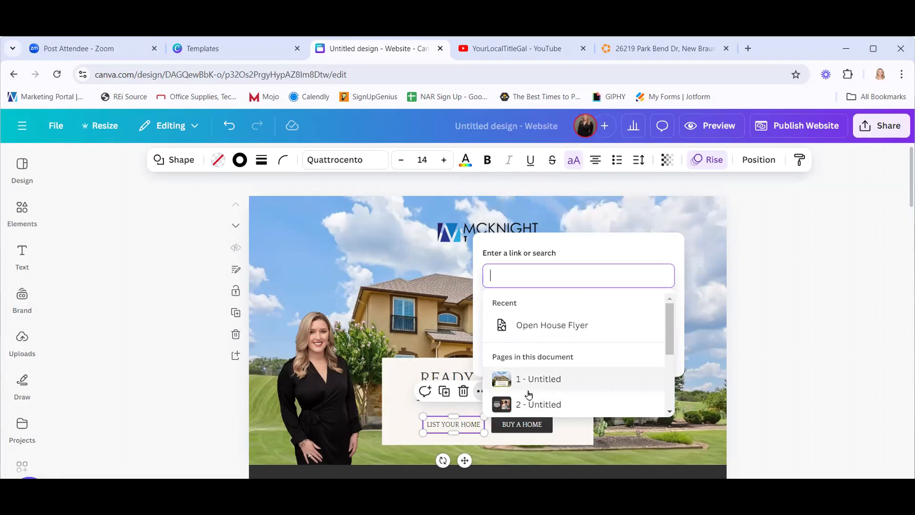
scroll(572, 360, down, 3)
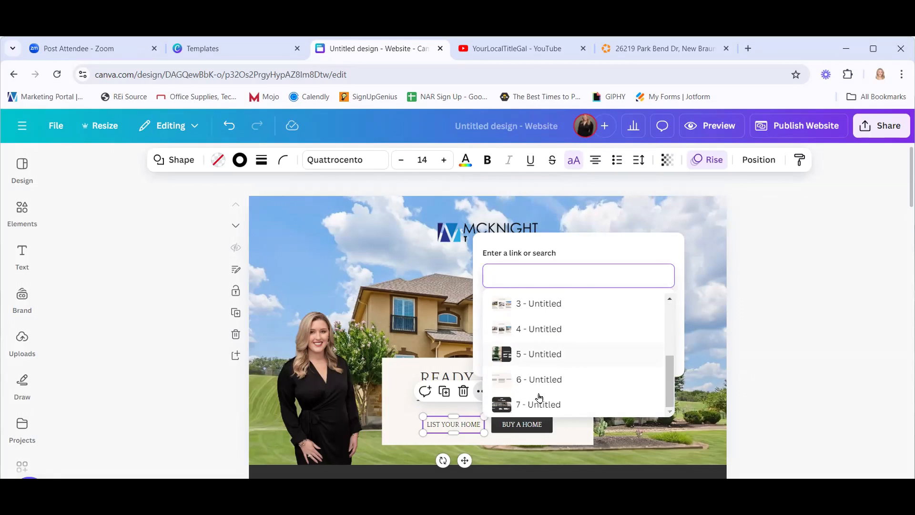
scroll(535, 398, up, 2)
scroll(535, 398, up, 1)
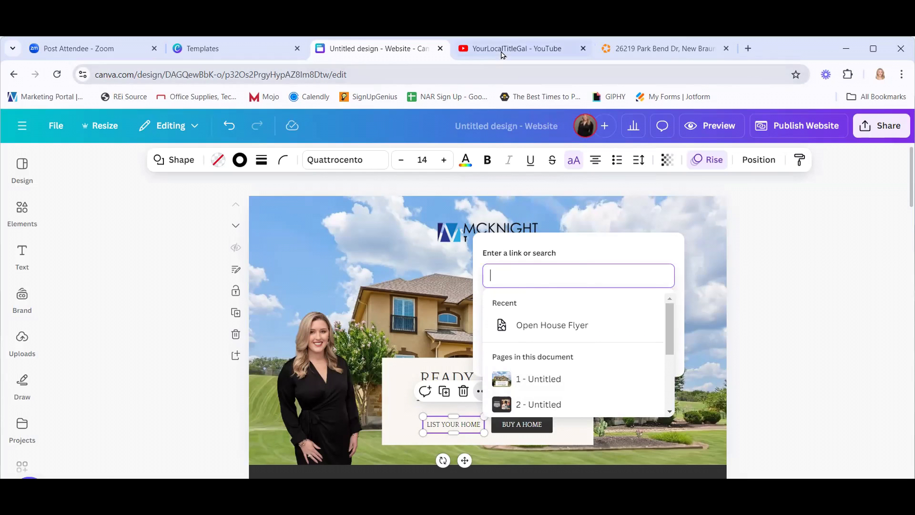
click(477, 48)
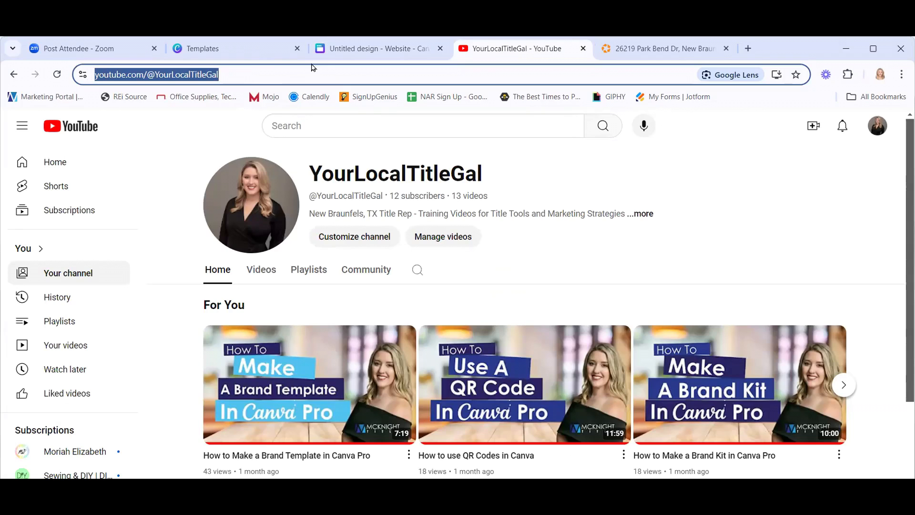
click(408, 48)
click(523, 280)
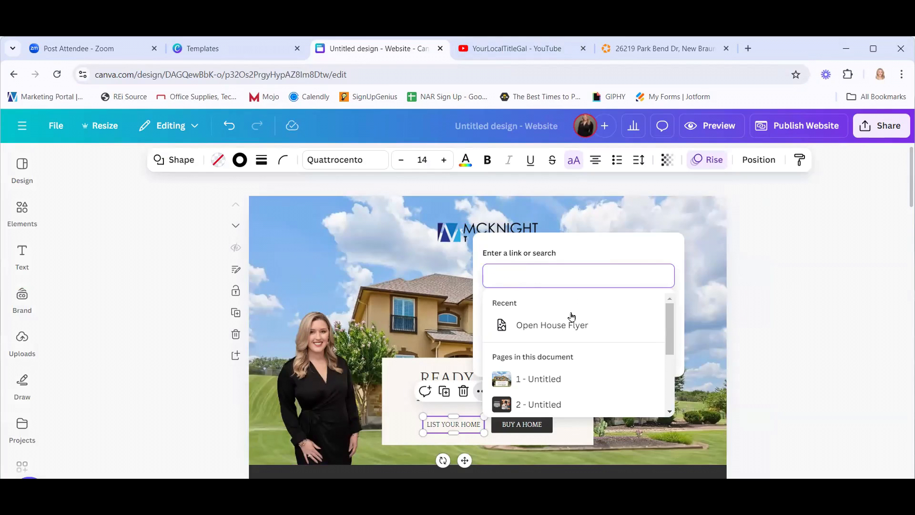
right_click(501, 275)
click(518, 148)
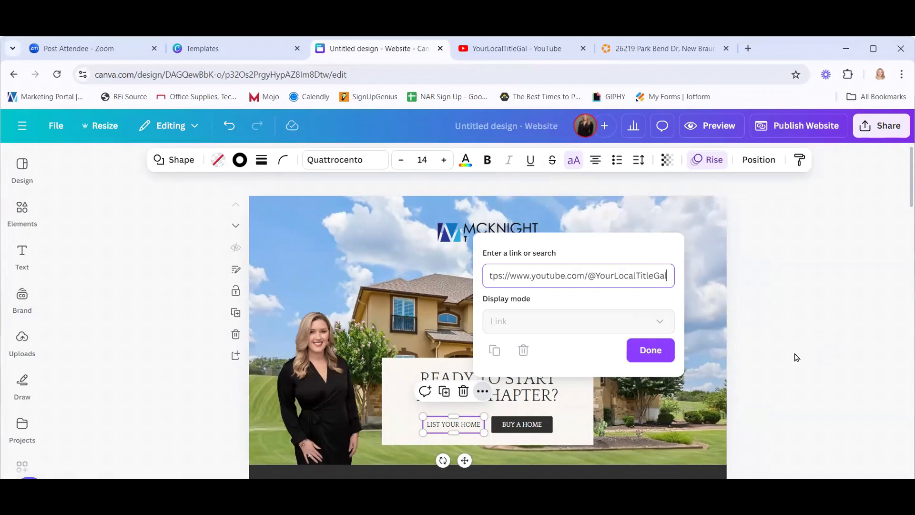
click(658, 354)
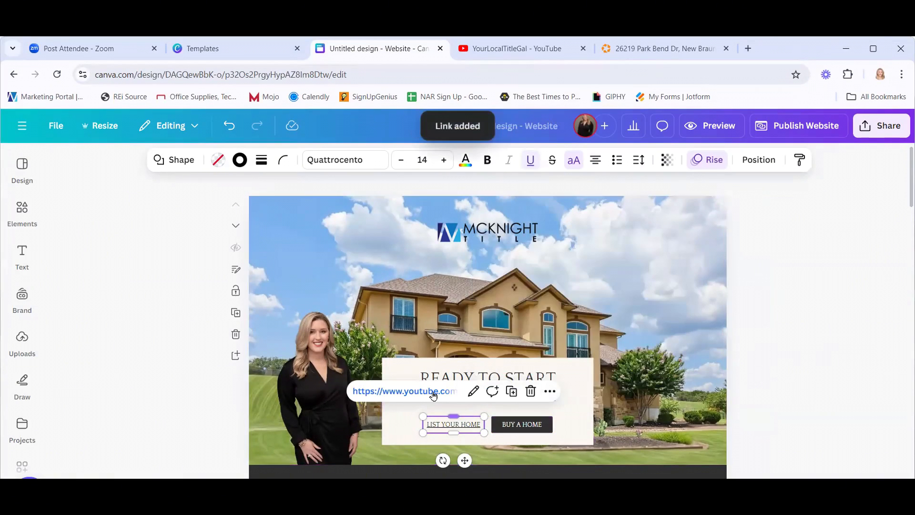
click(822, 336)
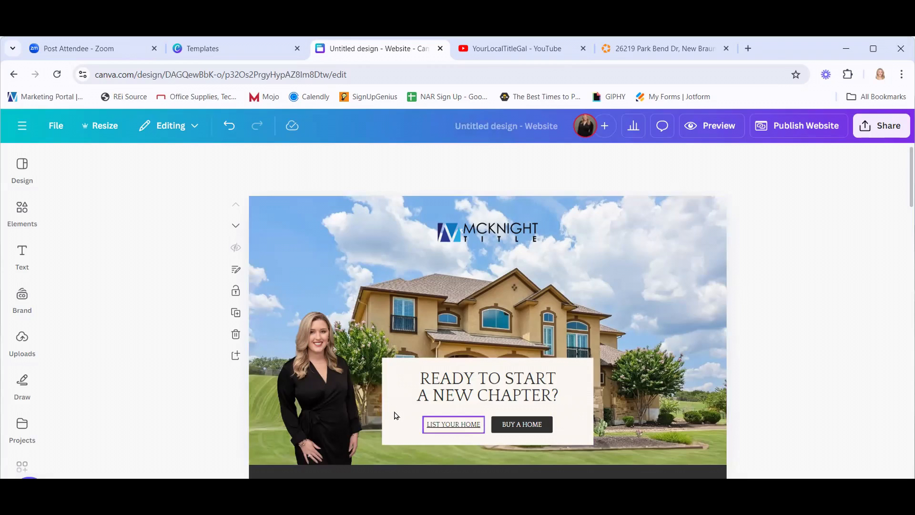
click(530, 430)
click(828, 389)
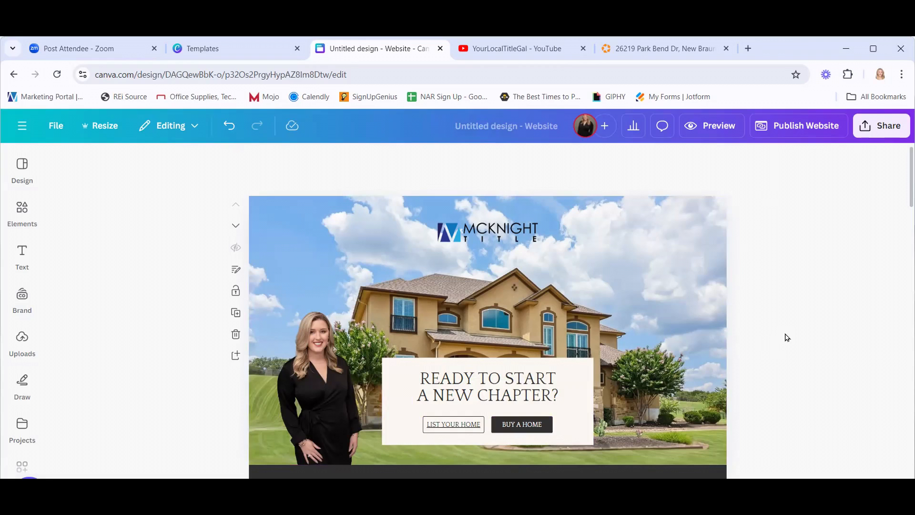
Replace the hero heading with 123 BANANA ST plus a second line, NEW BRAUNFELS.
scroll(805, 333, down, 1)
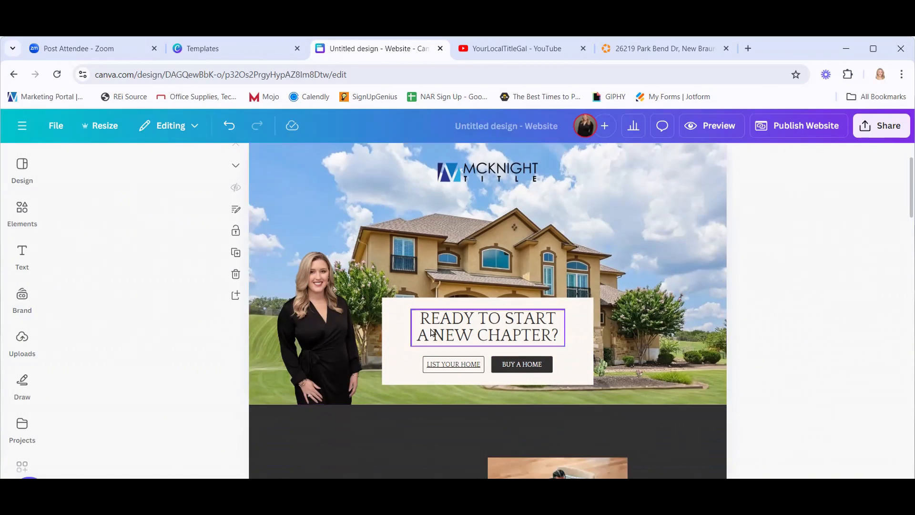
click(495, 323)
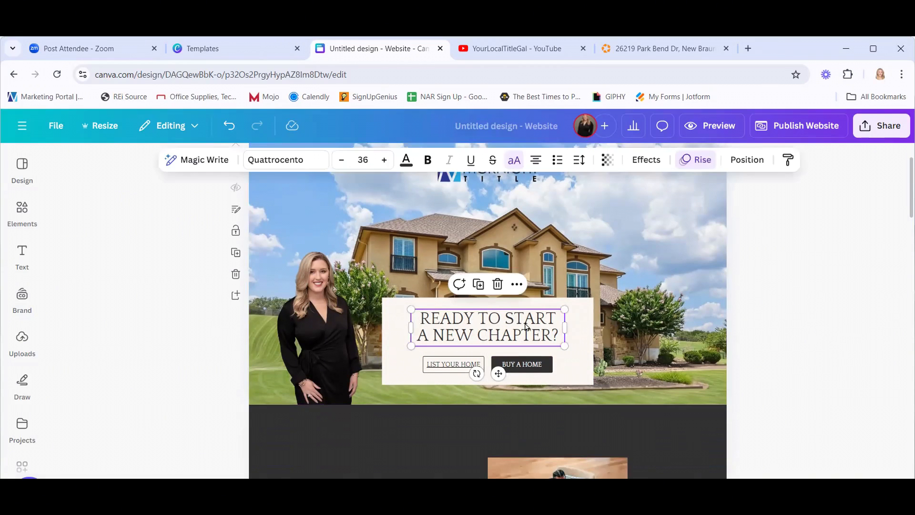
double_click(504, 329)
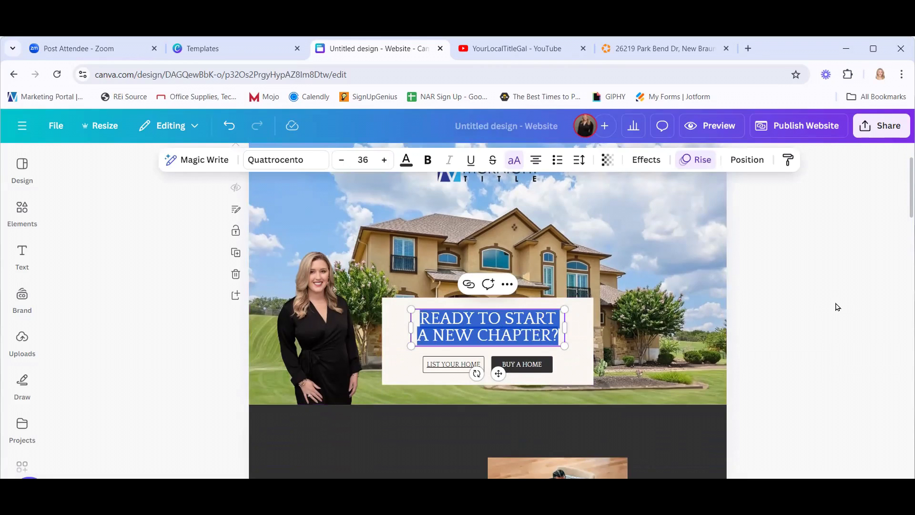
text(123)
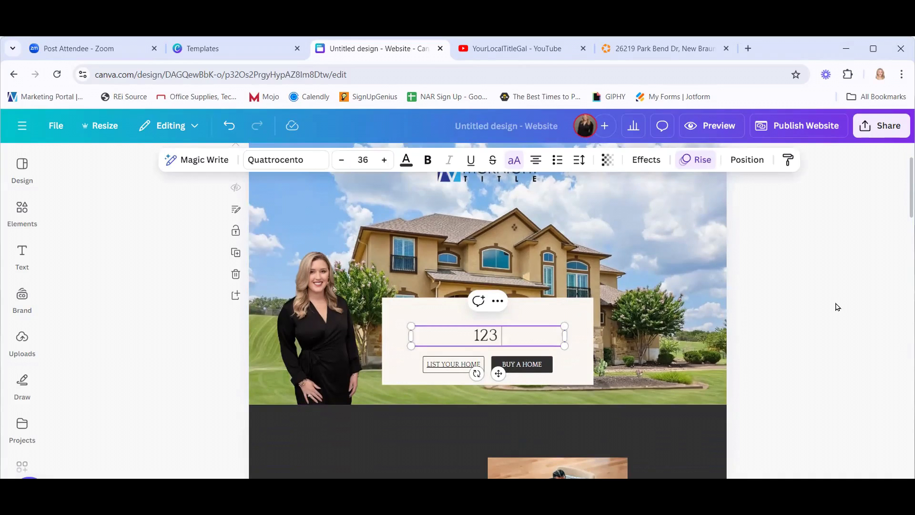
text( BANANA ST)
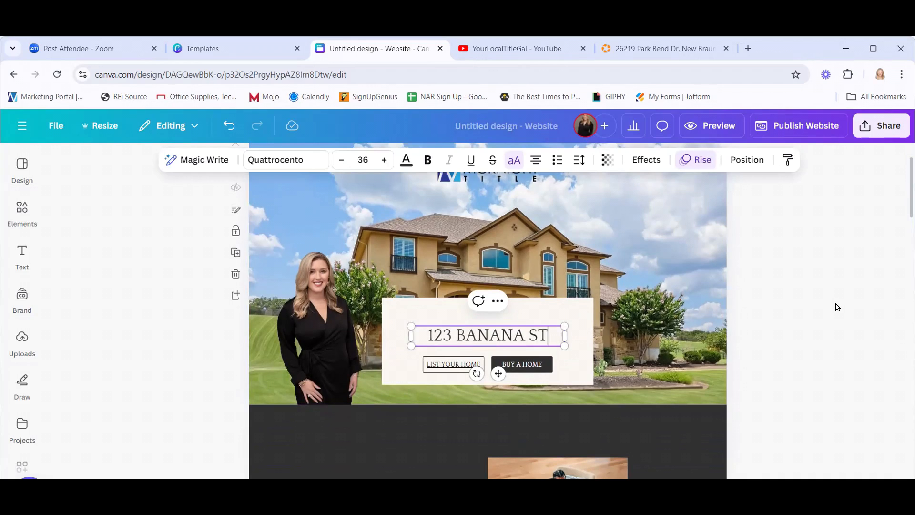
key(Return)
text(NEW BRAUNFELS)
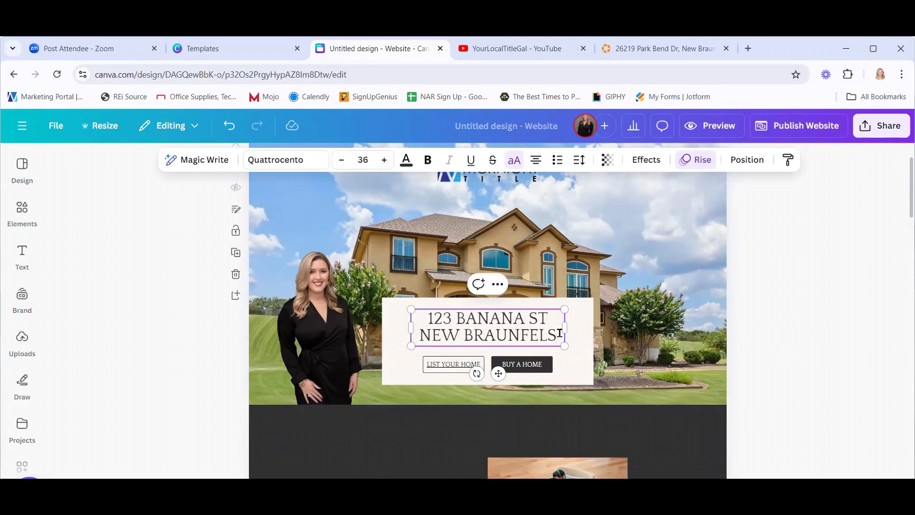
Toggle NEW BRAUNFELS to lowercase and back, keeping it on its own line.
drag(560, 334, 413, 338)
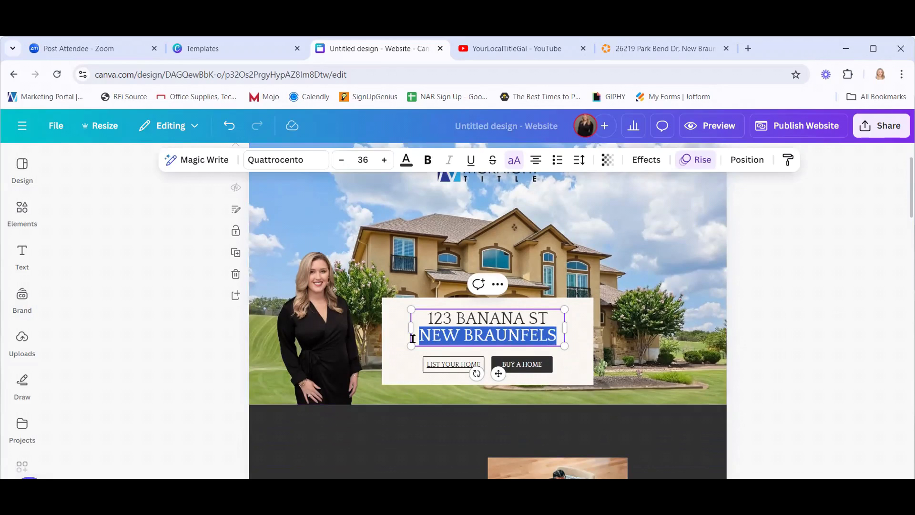
click(514, 162)
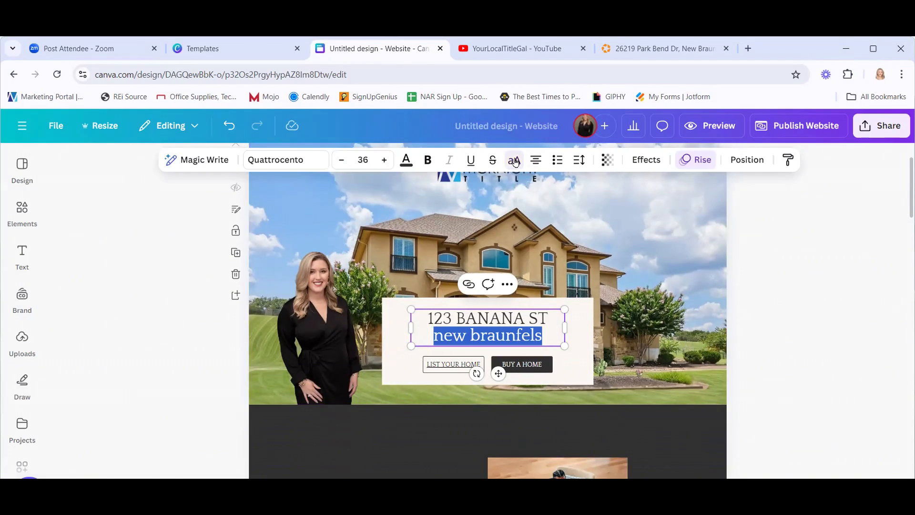
click(515, 162)
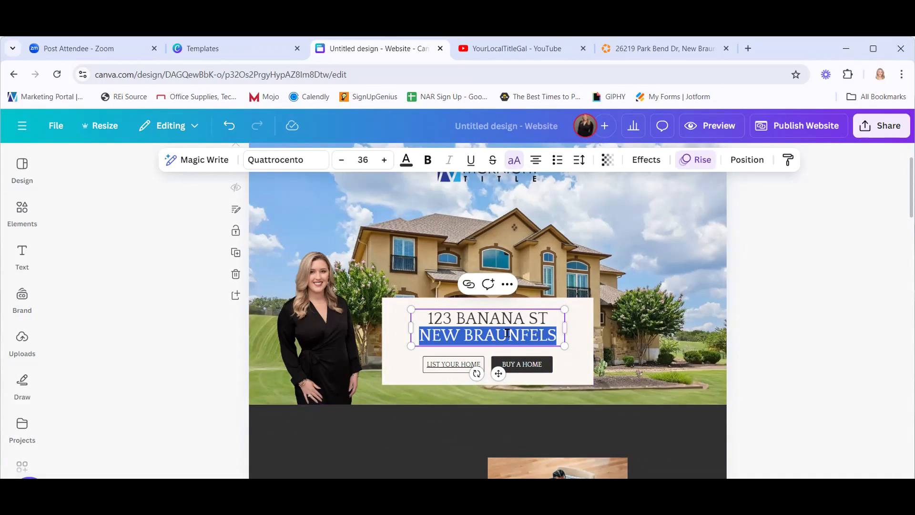
click(489, 332)
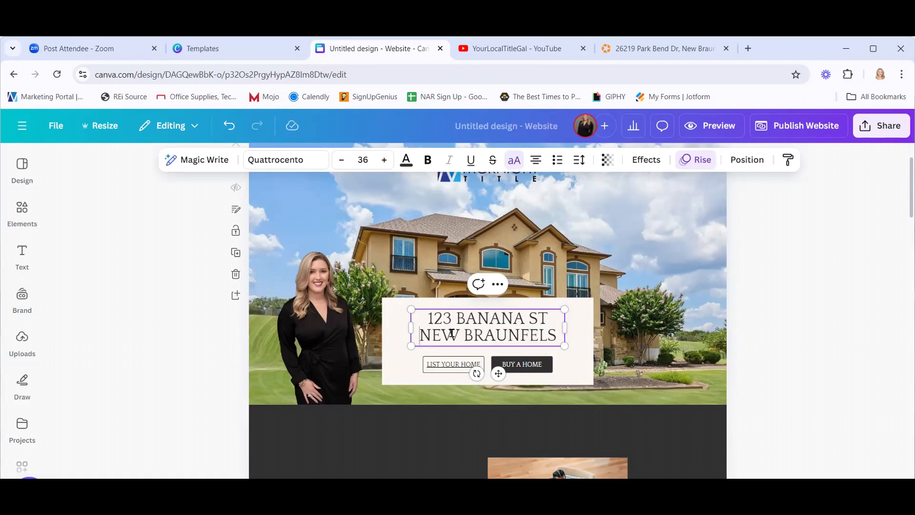
drag(420, 334, 546, 332)
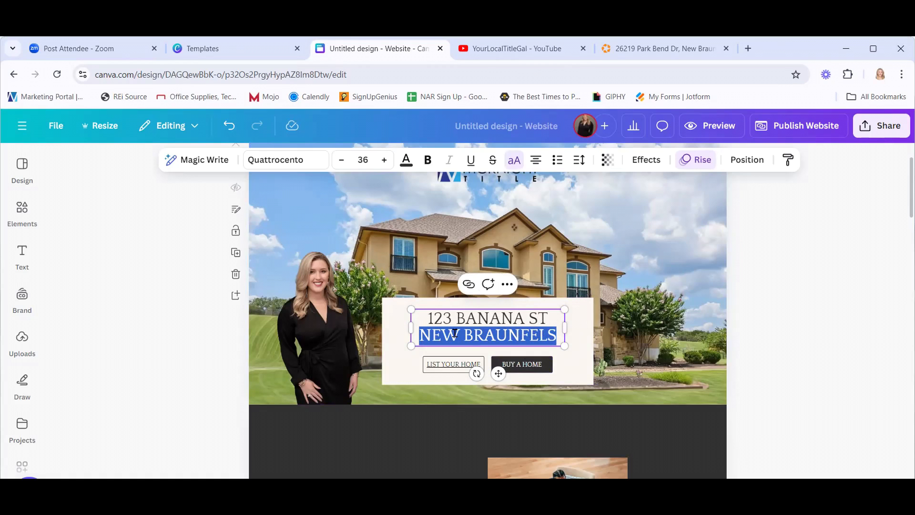
click(633, 342)
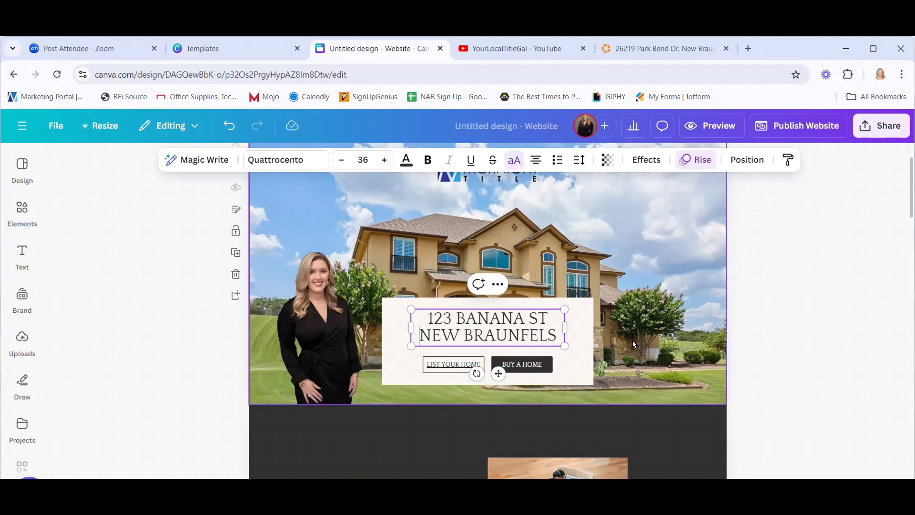
key(BackSpace)
key(Return)
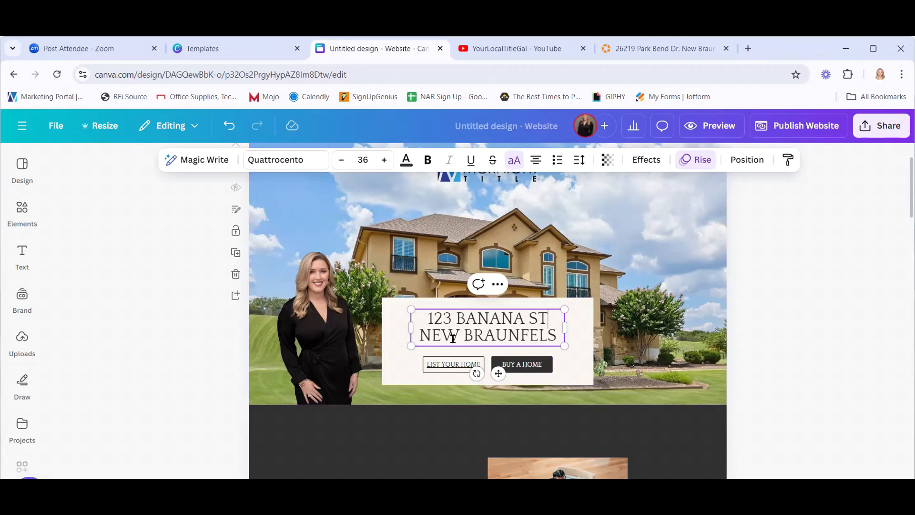
Make the second line lowercase 'new braunfels' and set its size to 38.
drag(558, 335, 417, 335)
click(514, 161)
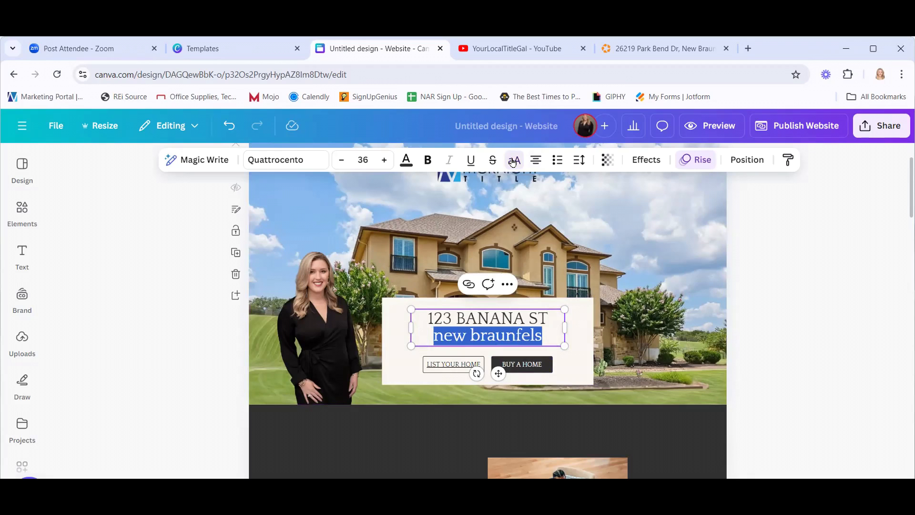
click(341, 161)
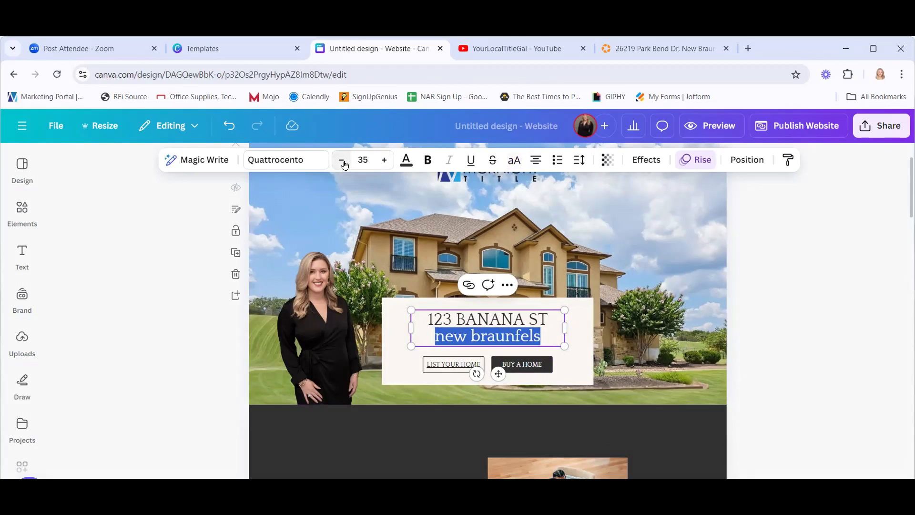
click(340, 161)
click(341, 161)
click(340, 162)
click(341, 162)
click(341, 162)
click(390, 163)
click(390, 162)
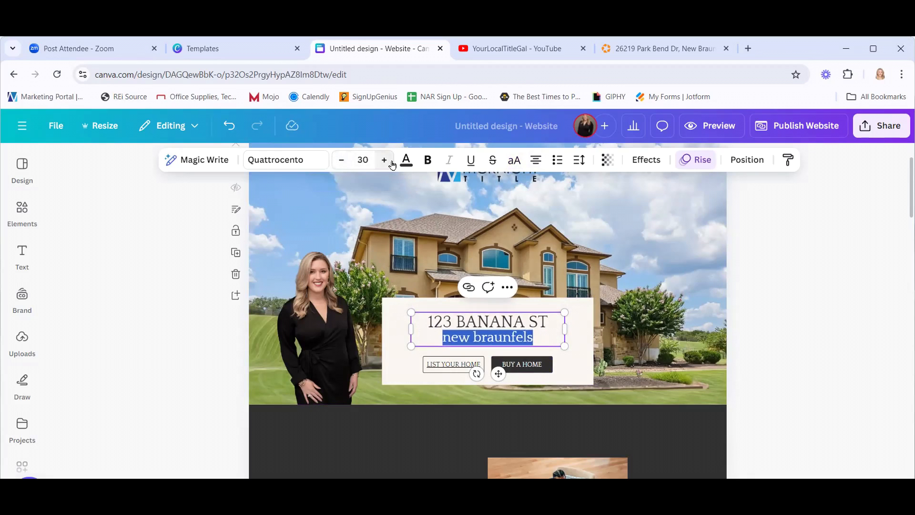
click(390, 162)
click(391, 162)
click(390, 162)
click(391, 163)
click(391, 163)
click(390, 162)
click(391, 162)
click(391, 163)
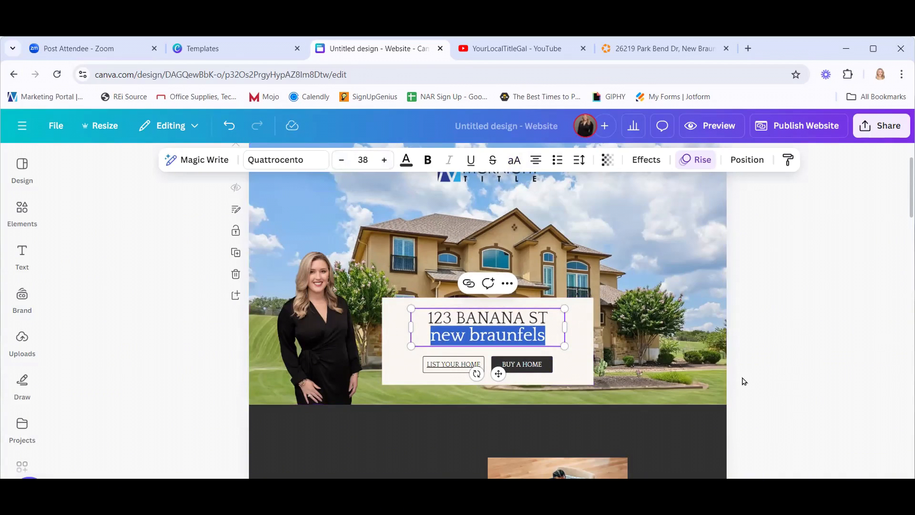
Delete the new braunfels line and nudge the 123 BANANA ST heading slightly higher.
click(850, 340)
click(537, 334)
click(537, 333)
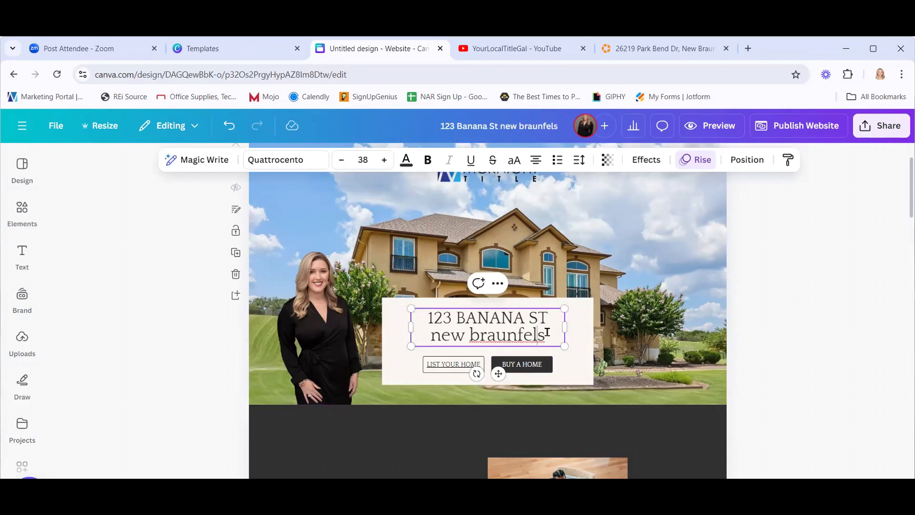
drag(548, 332, 428, 326)
key(BackSpace)
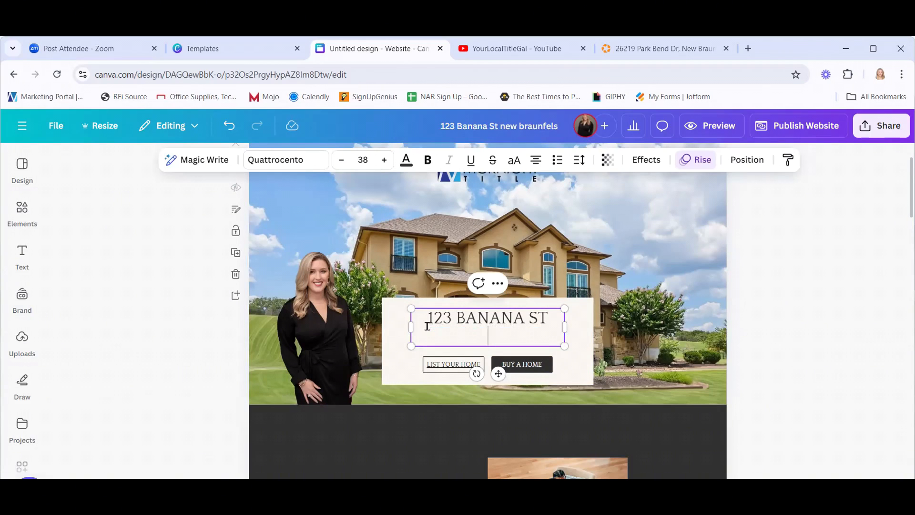
click(829, 342)
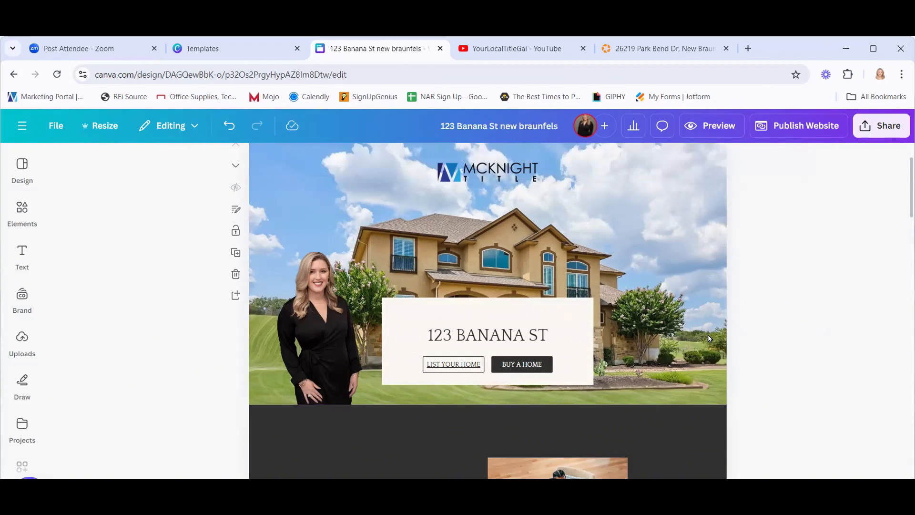
click(510, 334)
drag(509, 333, 506, 317)
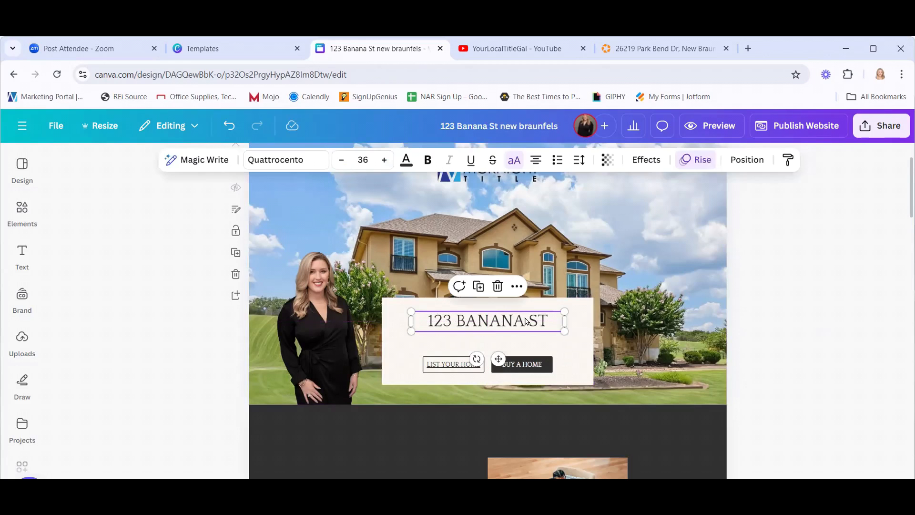
Duplicate the heading below itself and change the copy to NEW BRAUNFELS, TX 78130.
click(479, 287)
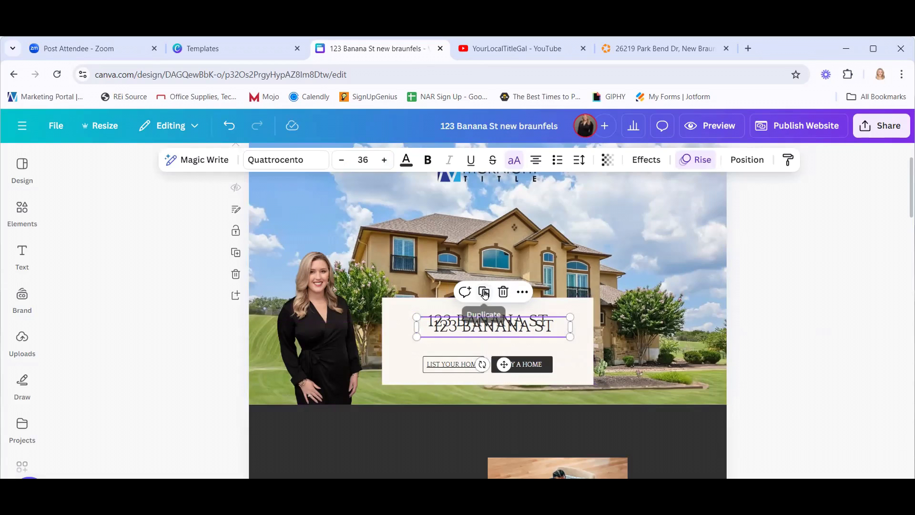
drag(500, 326, 500, 340)
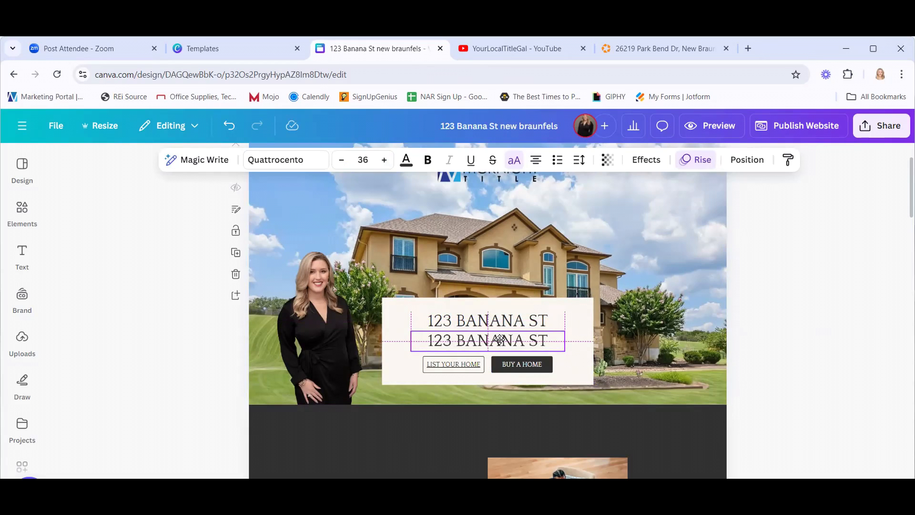
double_click(501, 339)
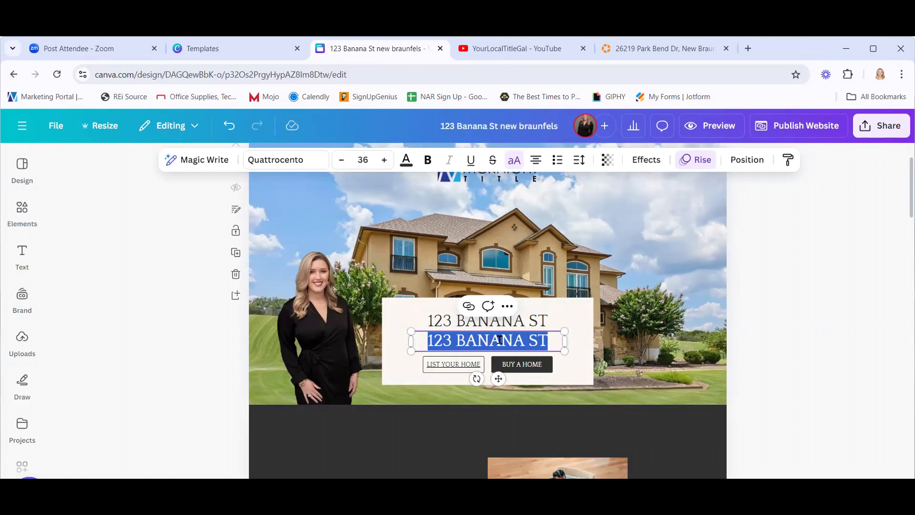
text(NEW BRAUN)
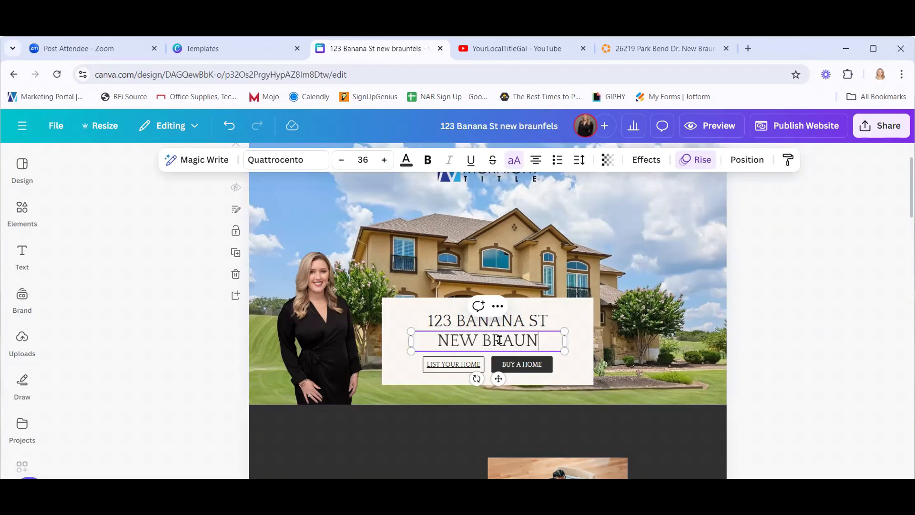
text(FELS, TX)
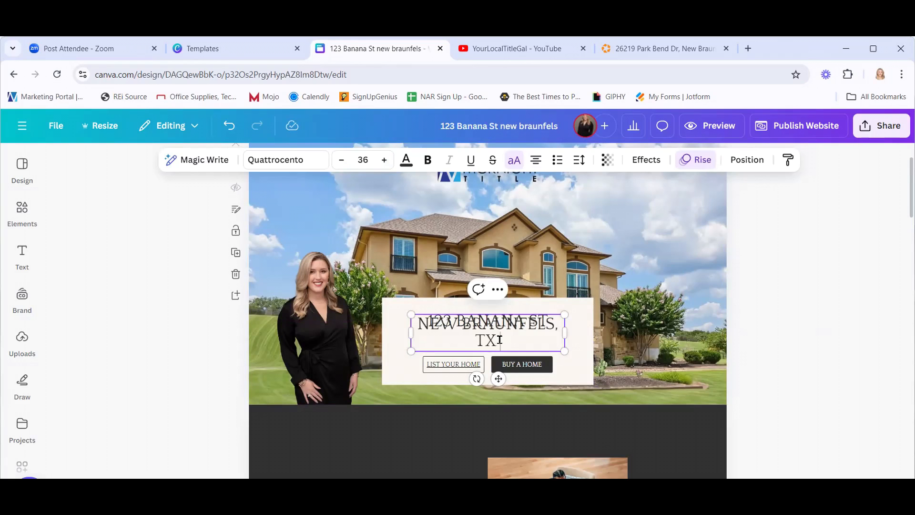
text( 78130)
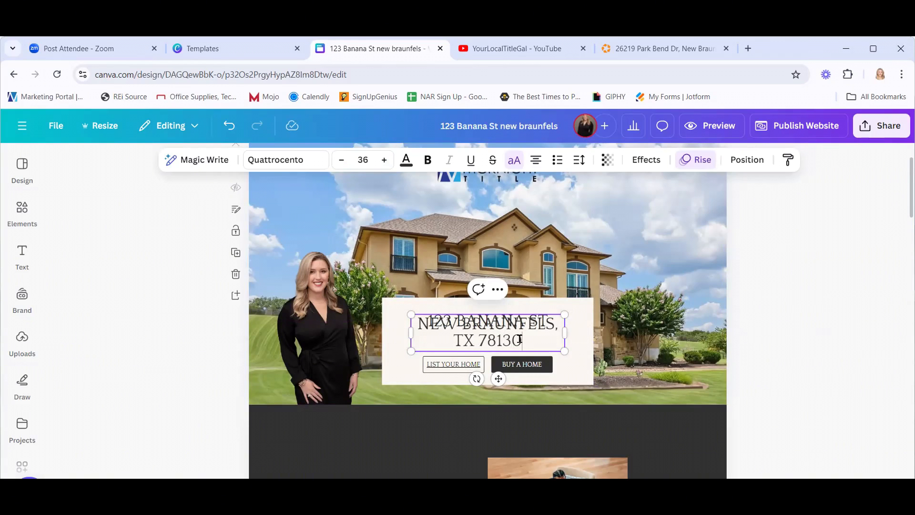
Set the city line to size 20, narrow its box and centre it under the address.
drag(520, 339, 383, 123)
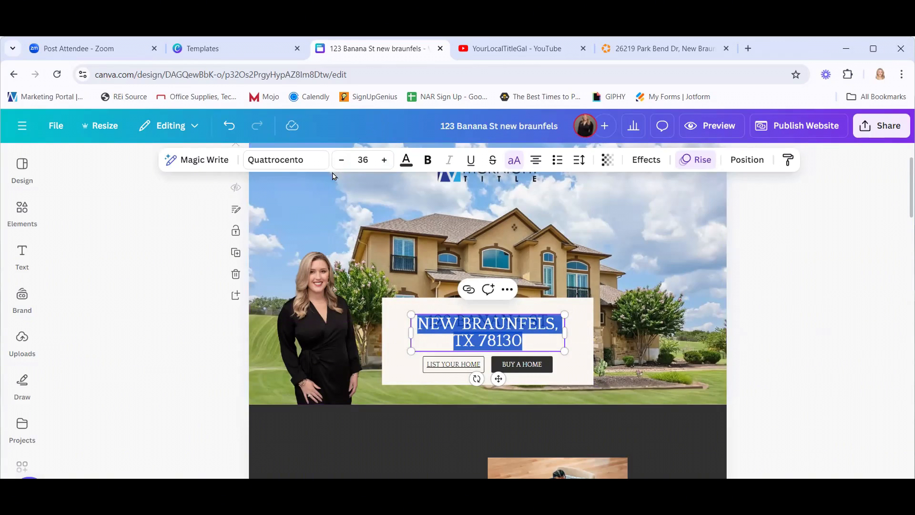
click(341, 160)
click(341, 161)
click(342, 161)
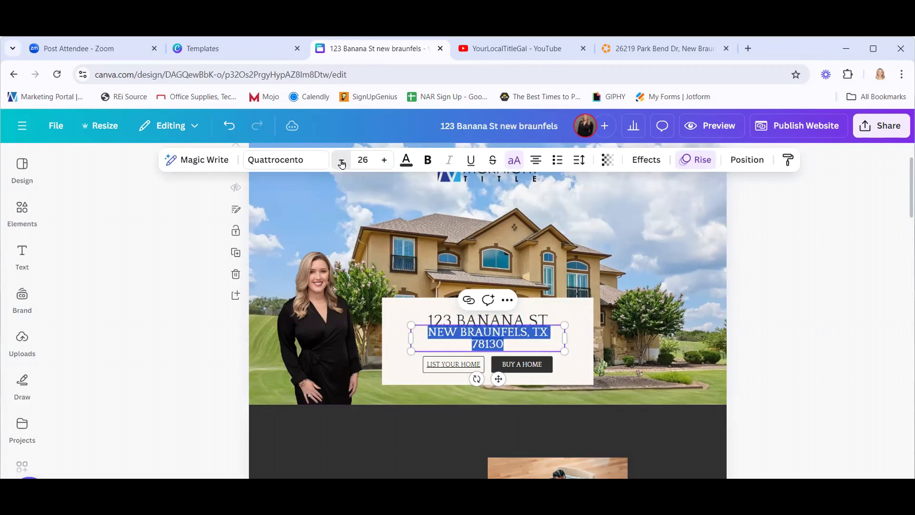
click(342, 161)
click(342, 161)
click(342, 161)
click(342, 161)
click(341, 161)
click(341, 161)
click(342, 161)
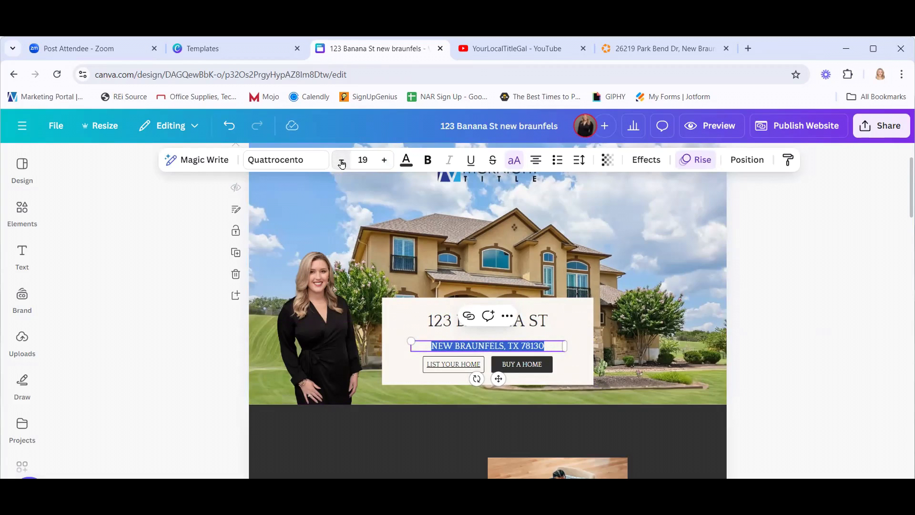
click(384, 160)
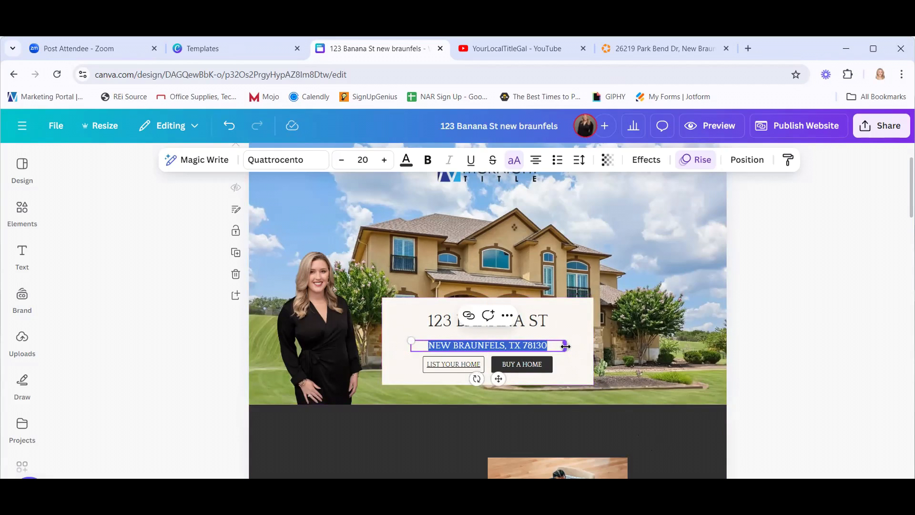
mouse_move(566, 346)
mouse_down()
mouse_move(550, 345)
mouse_move(577, 346)
mouse_move(554, 345)
mouse_up()
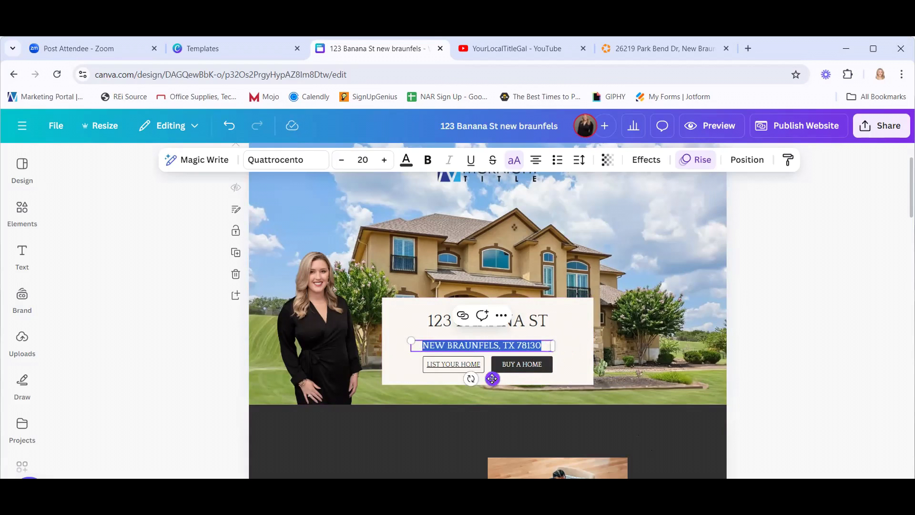
drag(492, 379, 500, 373)
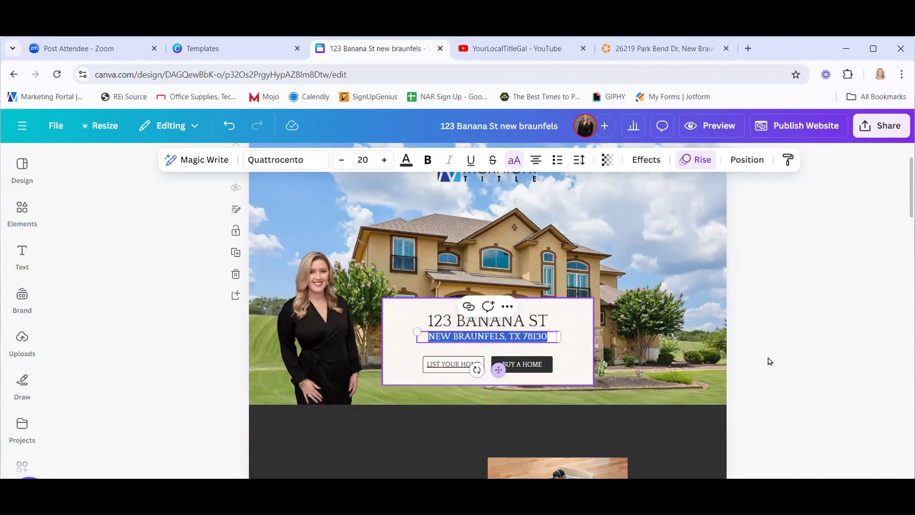
click(848, 336)
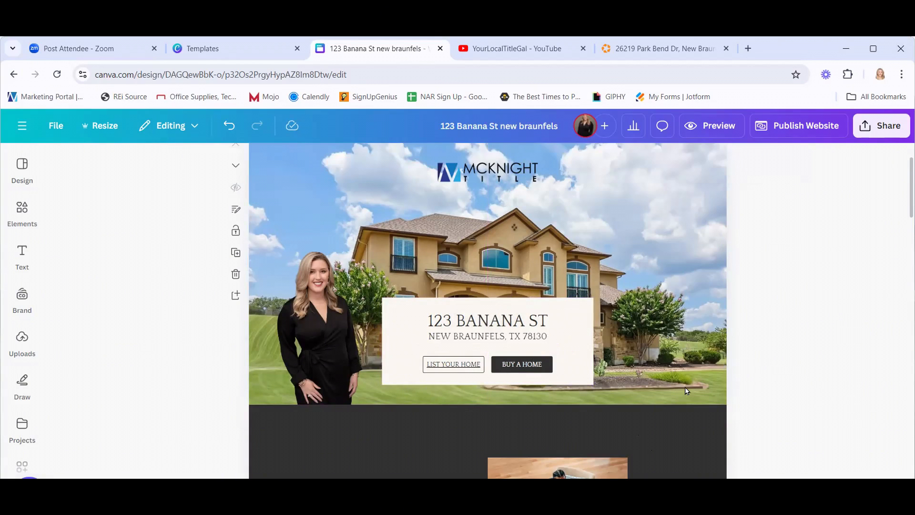
Change the LIST YOUR HOME button label to TAKE A TOUR.
click(466, 371)
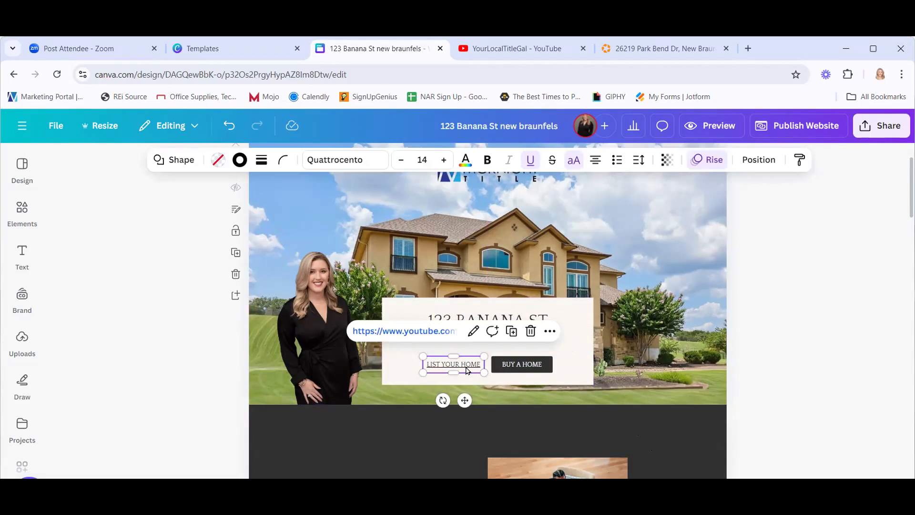
double_click(465, 366)
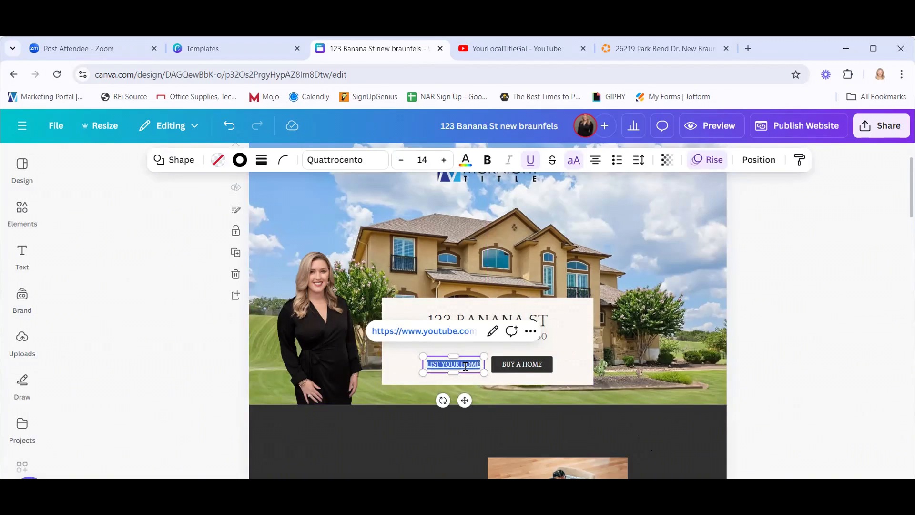
key(BackSpace)
text(TAKE A)
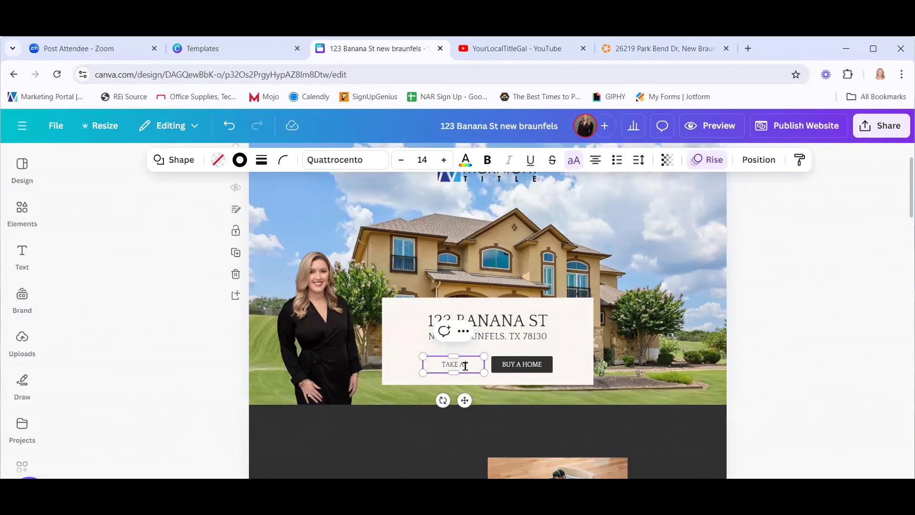
text( TOUR)
click(821, 338)
click(437, 365)
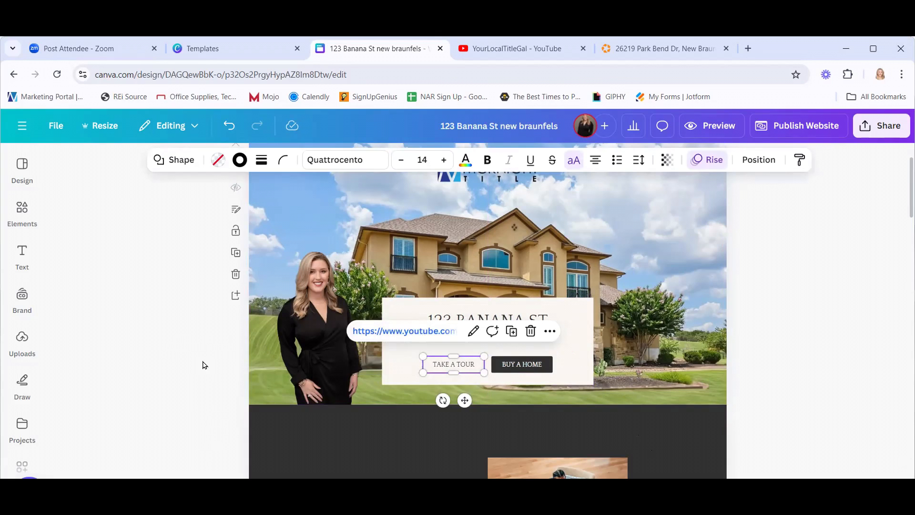
click(228, 351)
Change the BUY A HOME button label to SEE OTHER LISTINGS.
click(529, 366)
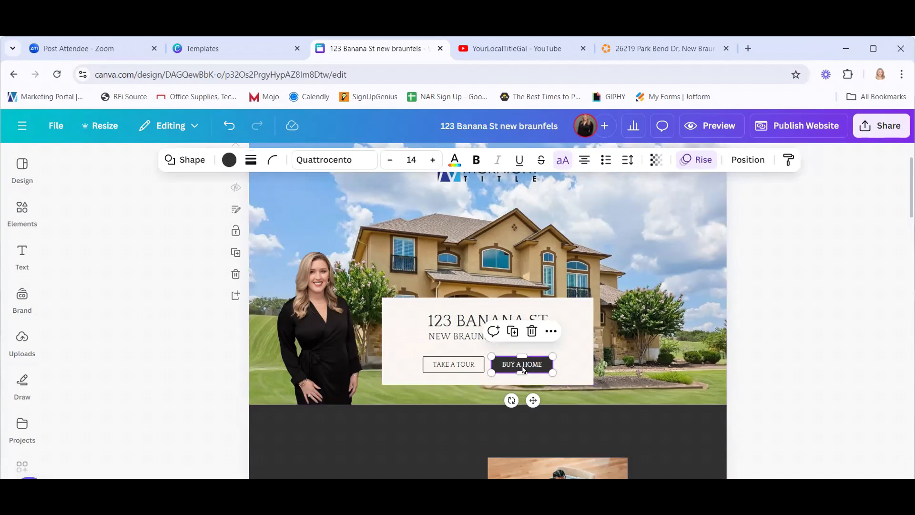
double_click(521, 366)
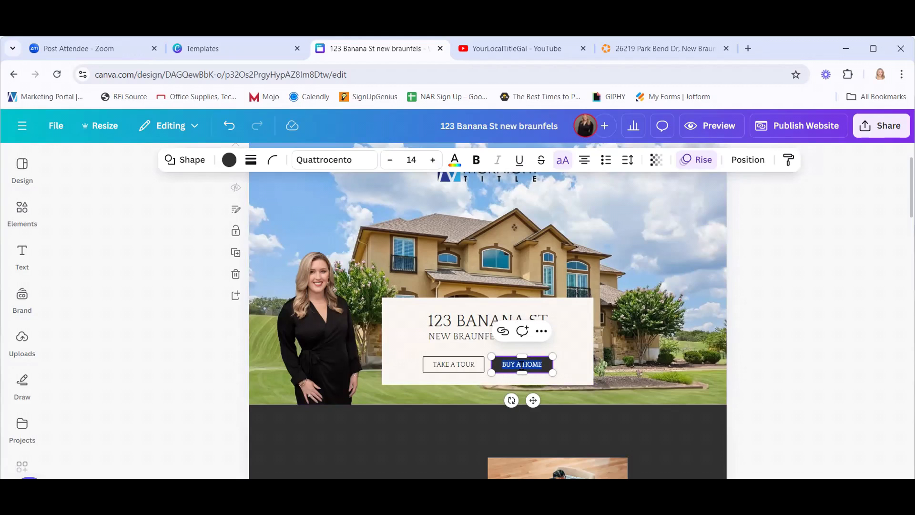
text(SEE OTHE)
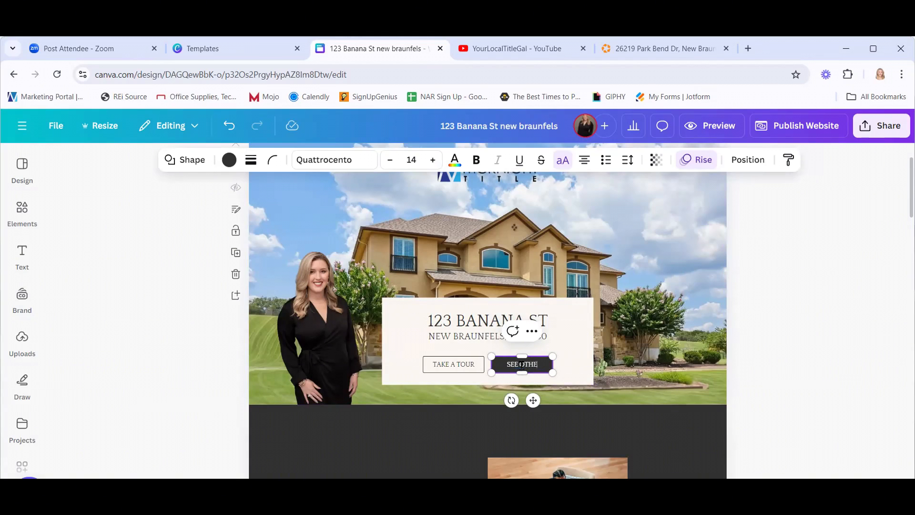
text(R LISTINGS)
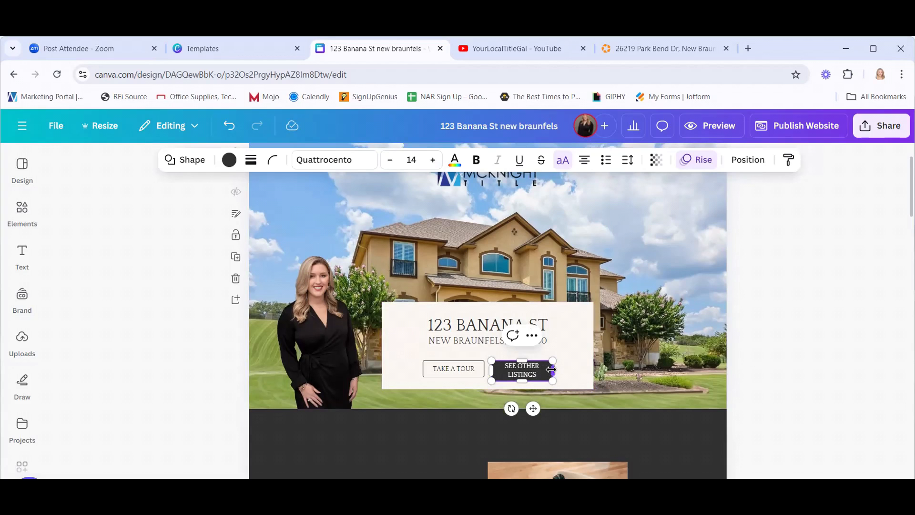
click(853, 315)
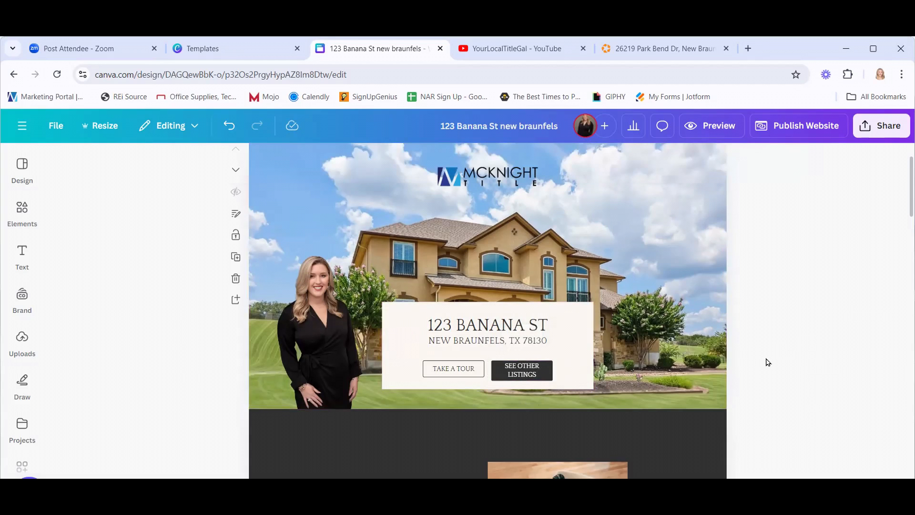
click(540, 370)
Rename the RECENT LISTINGS section heading to OTHER LISTINGS.
scroll(776, 373, down, 10)
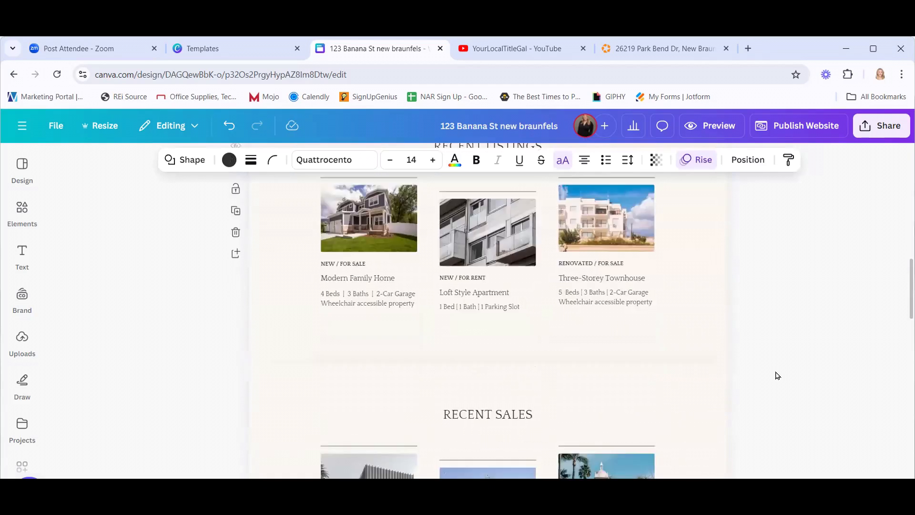
scroll(777, 376, down, 15)
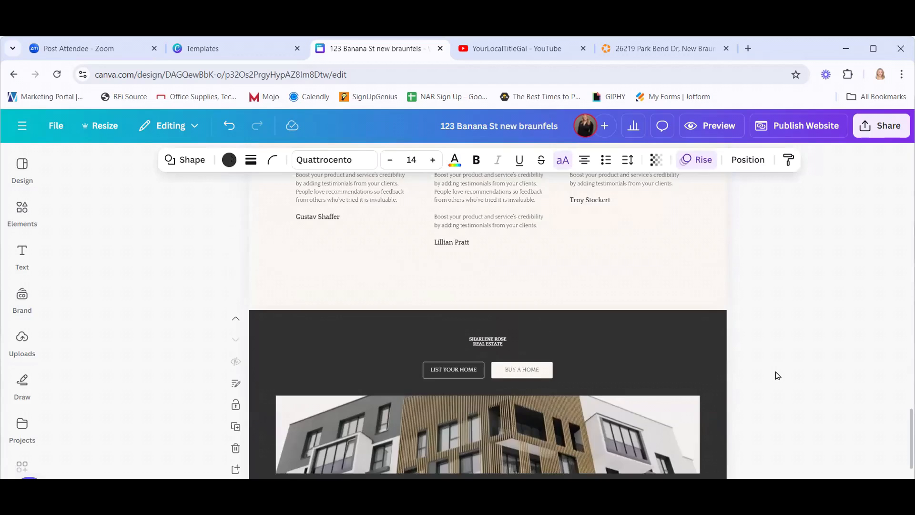
scroll(777, 376, down, 3)
scroll(779, 379, up, 15)
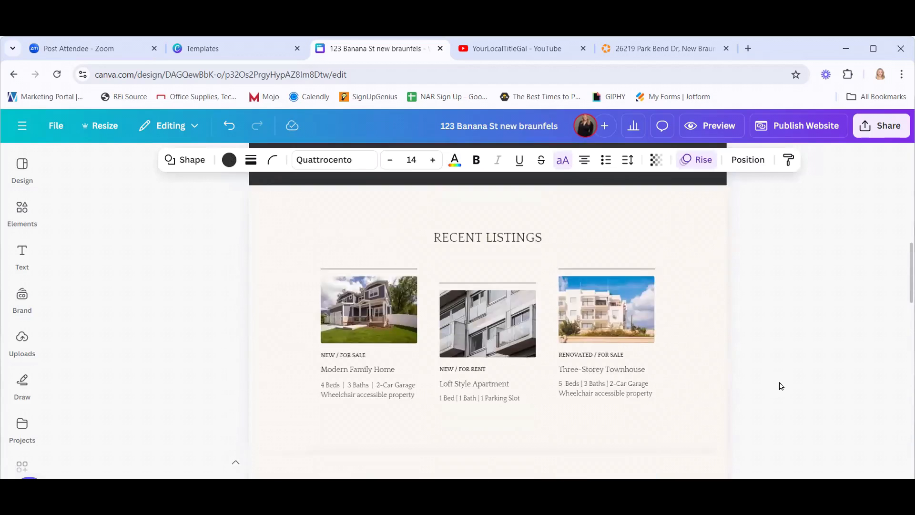
scroll(779, 385, up, 10)
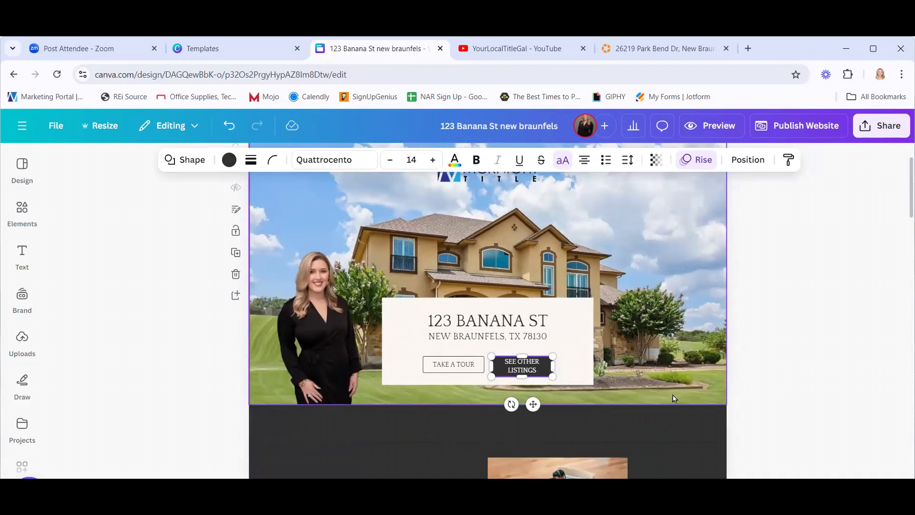
scroll(581, 368, down, 5)
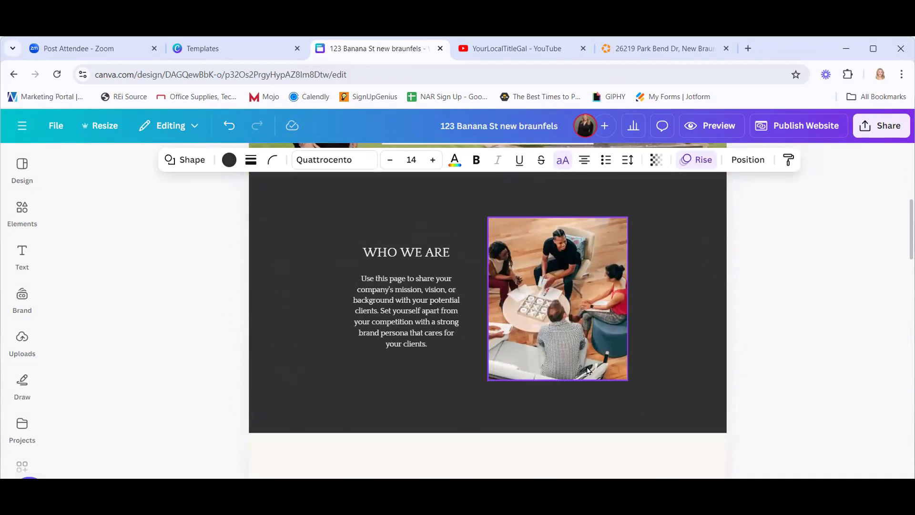
scroll(588, 371, down, 5)
click(486, 246)
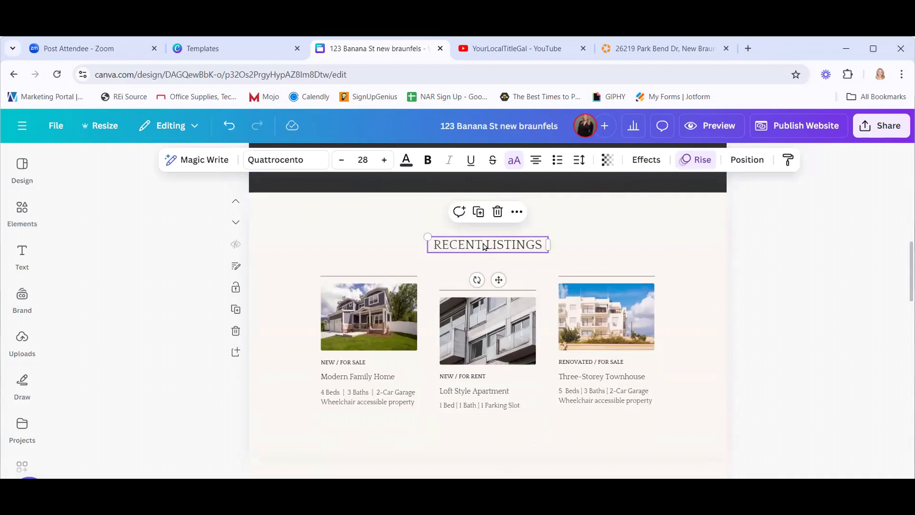
double_click(540, 235)
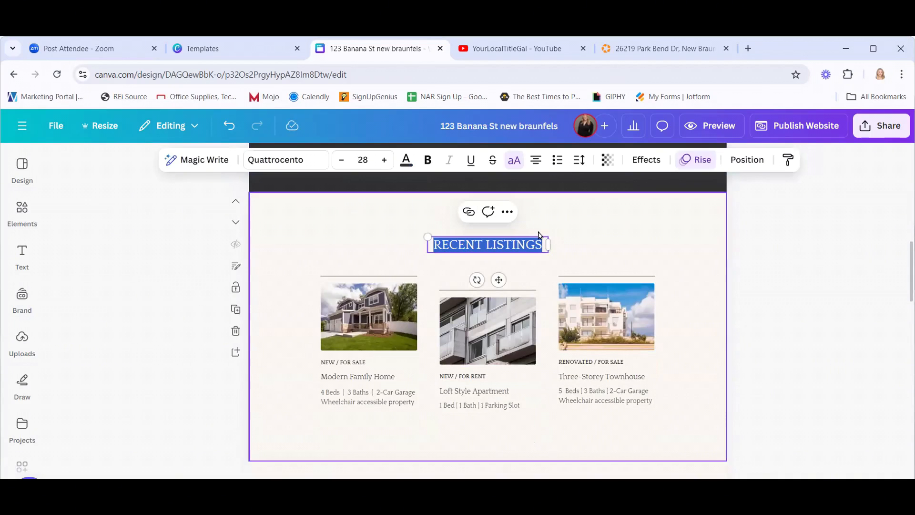
click(487, 240)
key(ctrl+shift+Left)
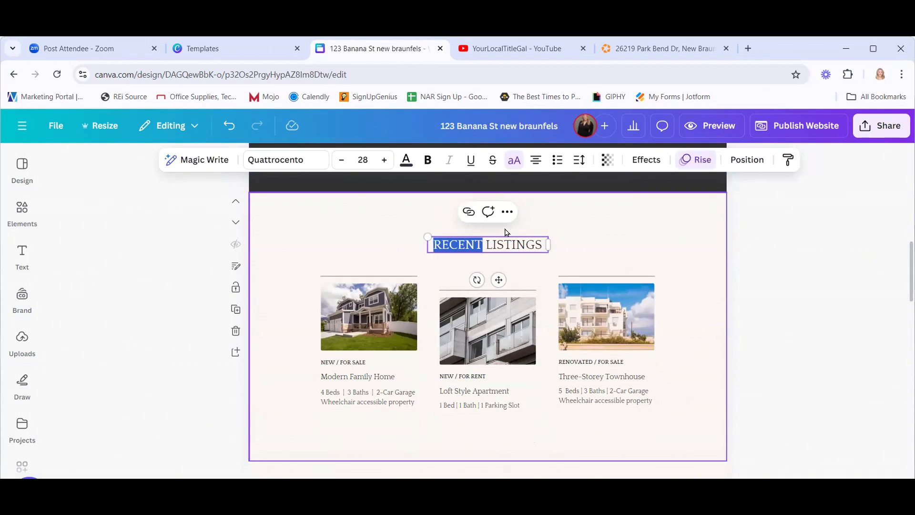
text(OTHER)
click(698, 234)
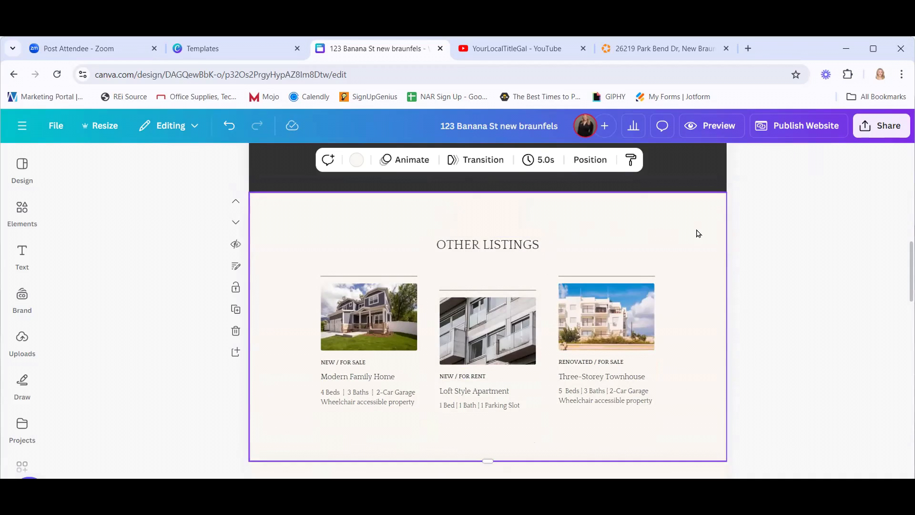
Return to the hero and select the SEE OTHER LISTINGS button.
scroll(694, 241, up, 15)
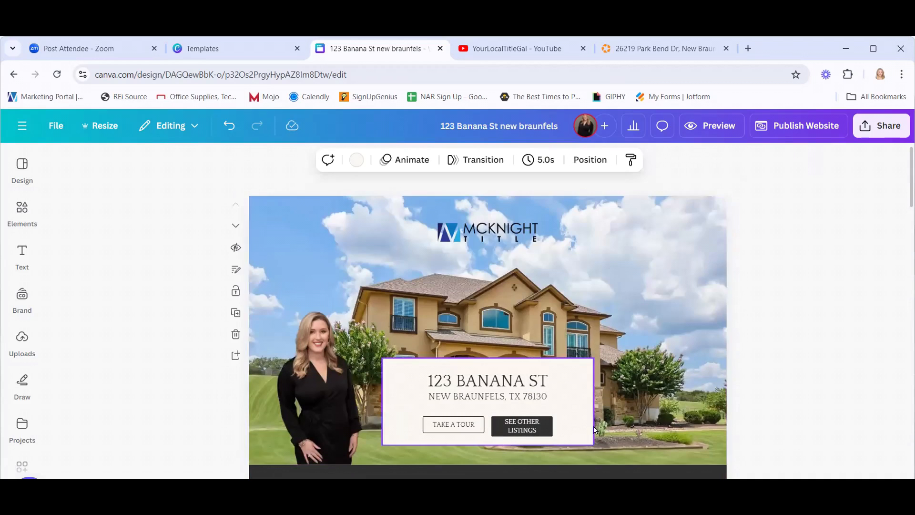
scroll(712, 235, down, 4)
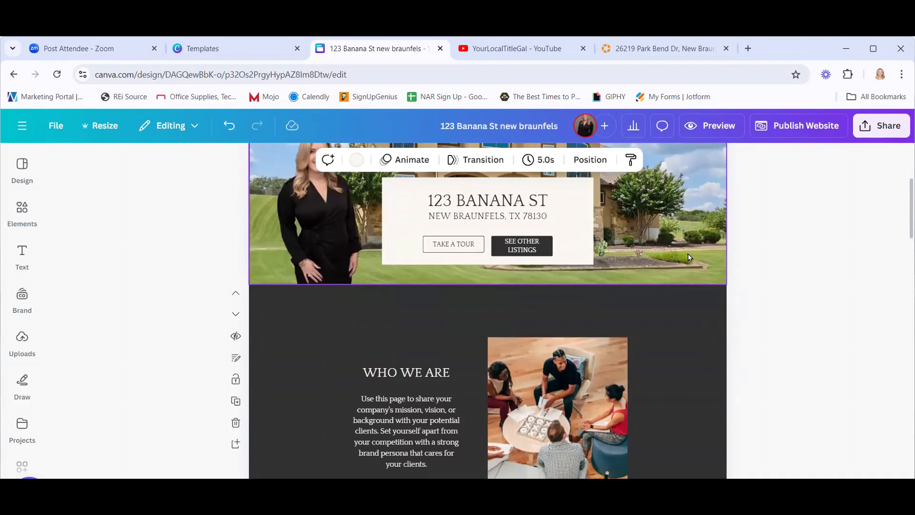
scroll(689, 258, down, 5)
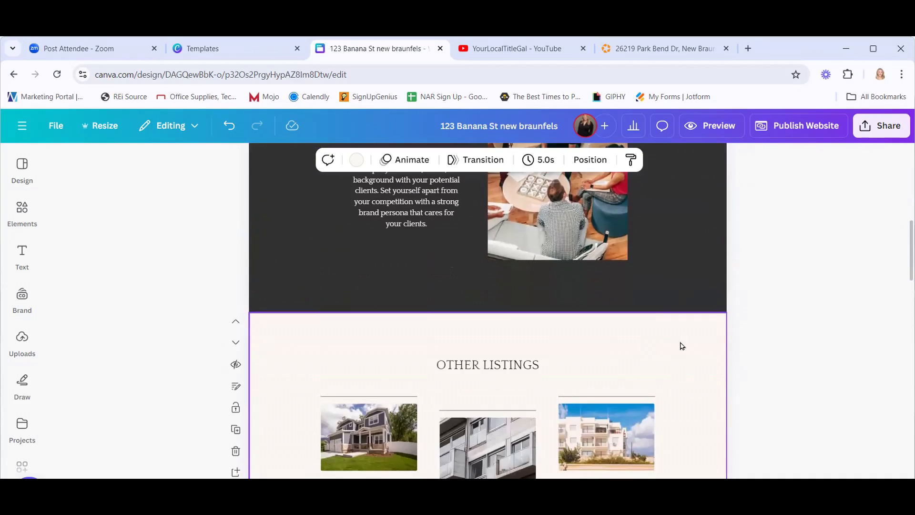
scroll(668, 377, up, 9)
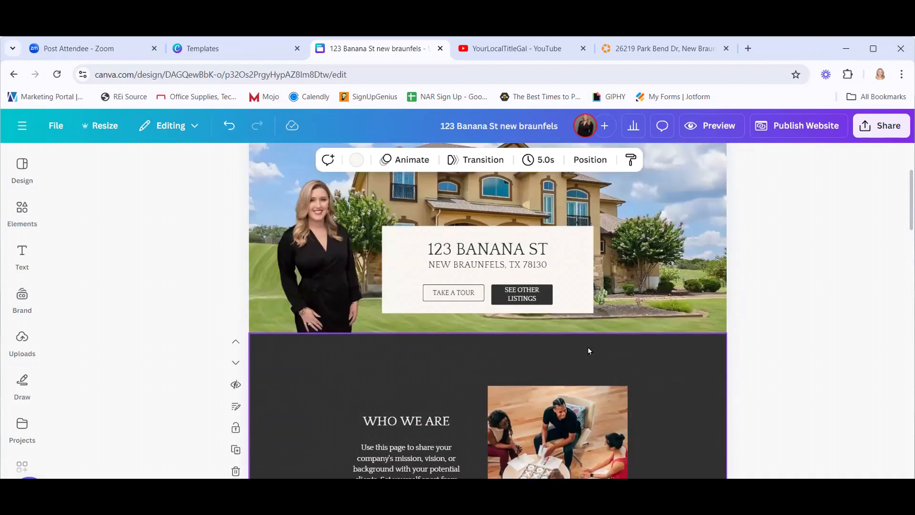
click(547, 309)
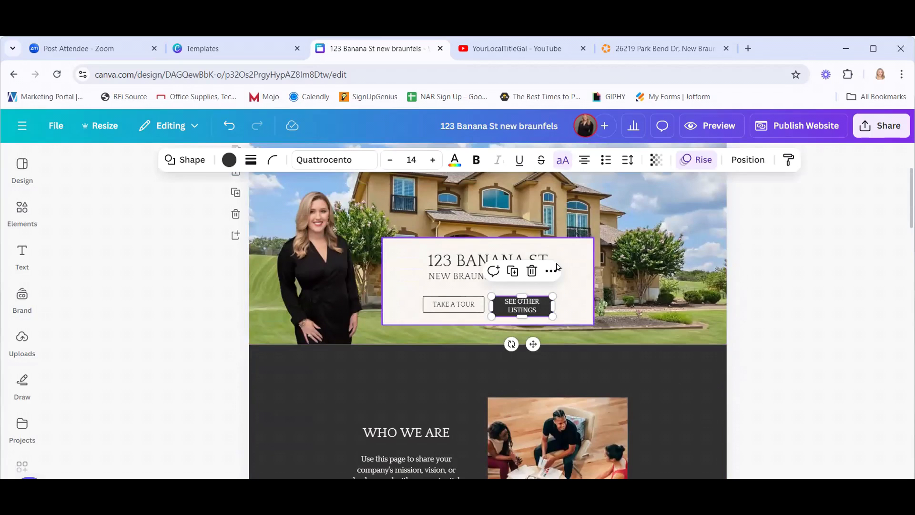
Link the SEE OTHER LISTINGS button to page '3 - Untitled'.
click(551, 271)
scroll(646, 344, down, 3)
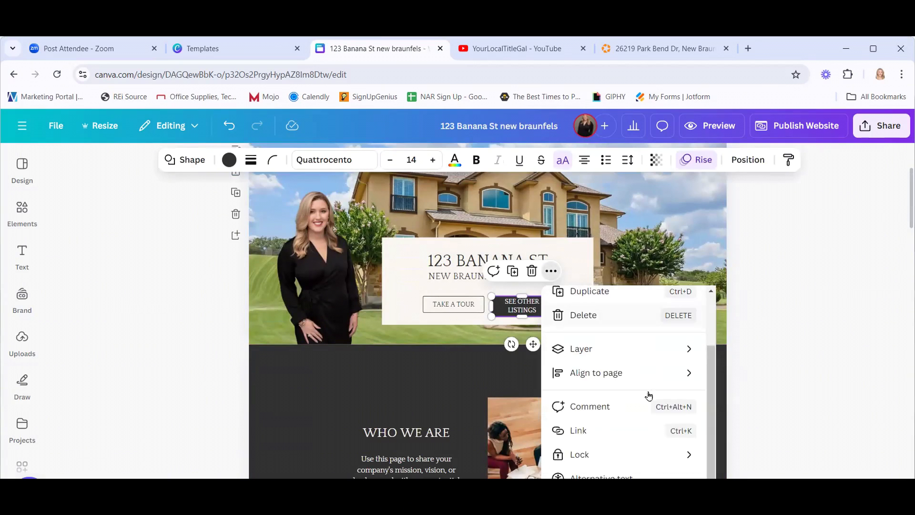
click(640, 403)
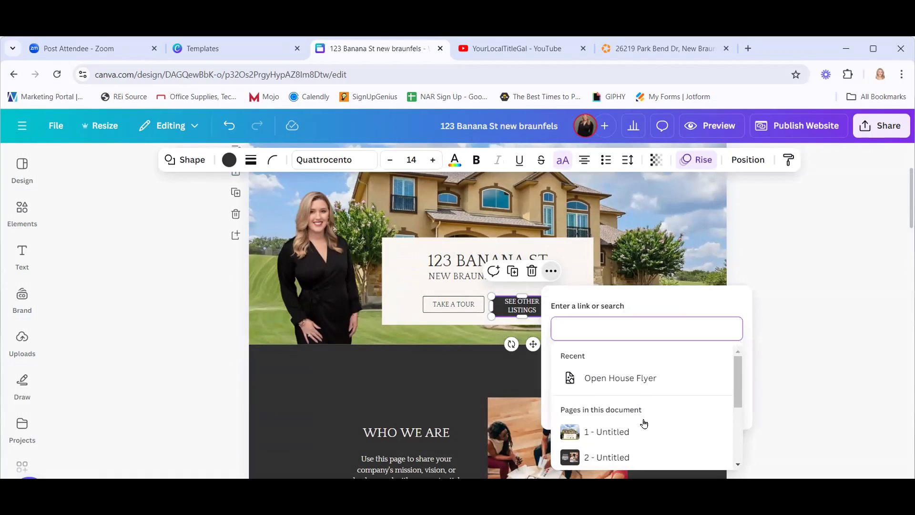
scroll(645, 423, down, 2)
click(600, 420)
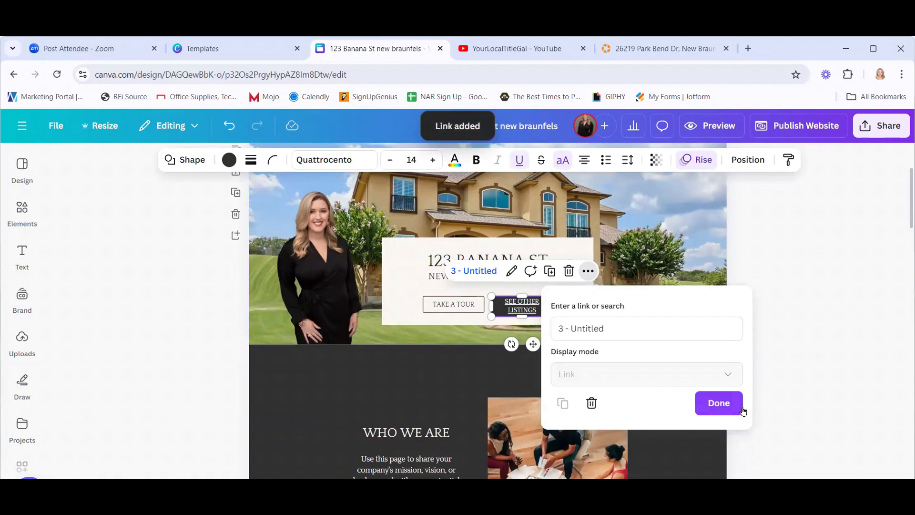
click(719, 407)
click(838, 327)
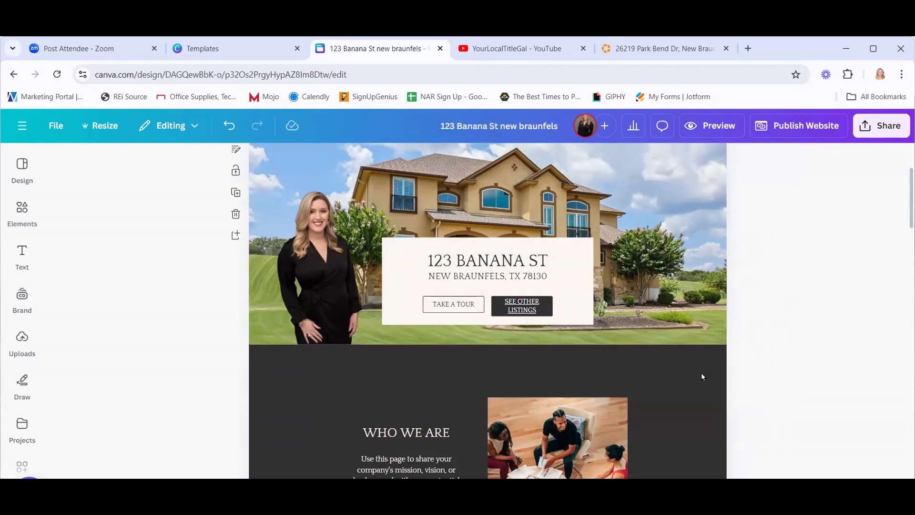
Select the WHO WE ARE page below the hero.
scroll(704, 354, down, 4)
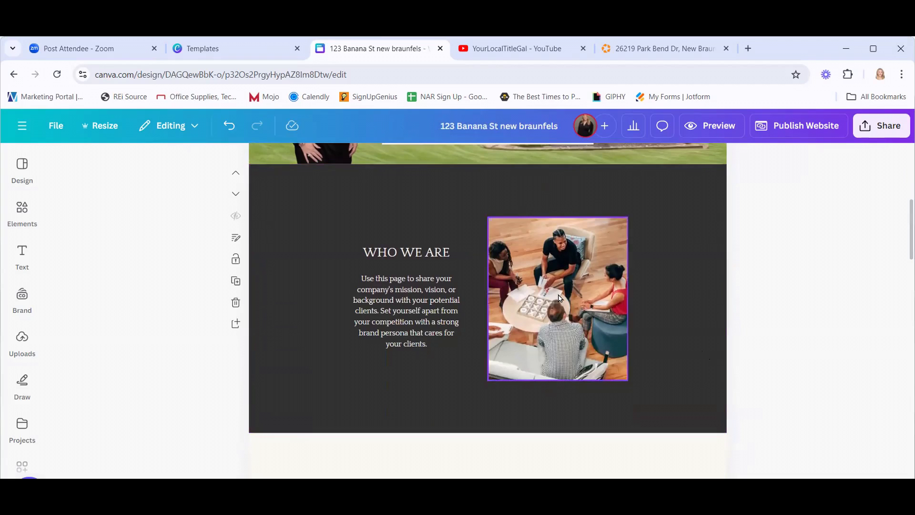
click(560, 296)
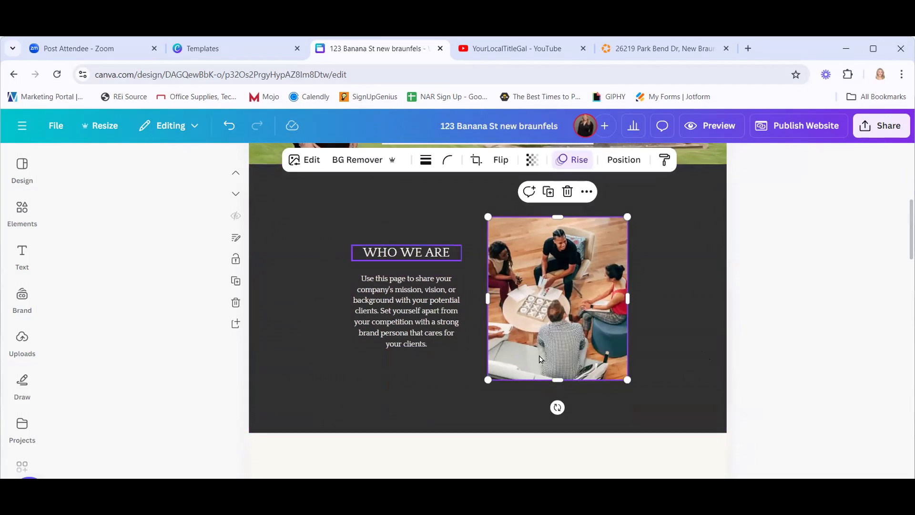
click(685, 340)
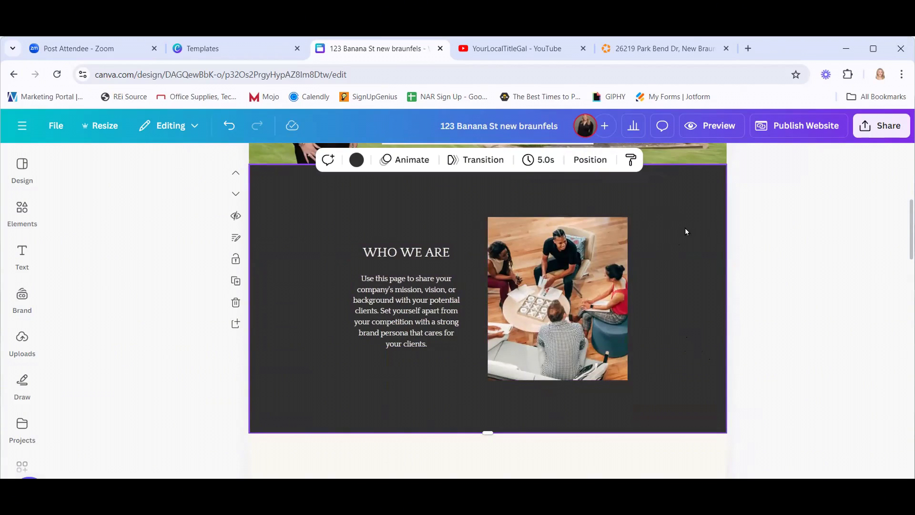
click(769, 268)
click(568, 275)
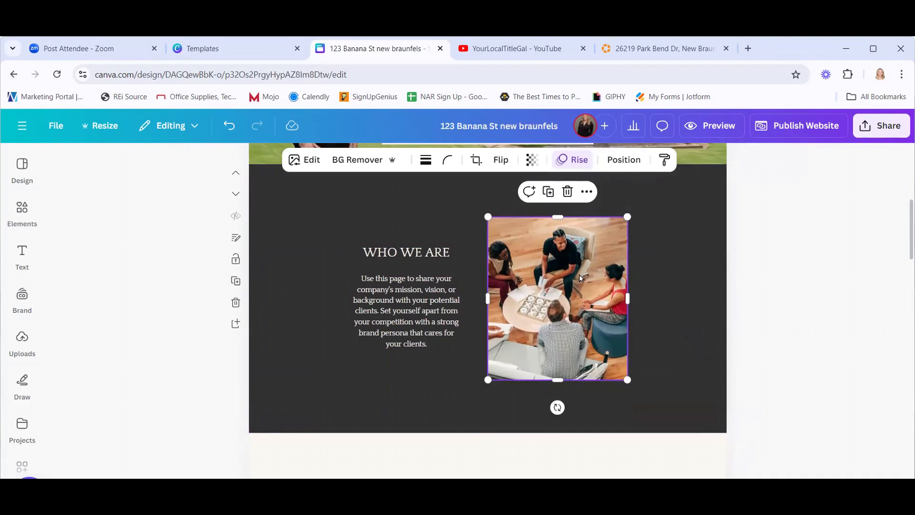
click(631, 286)
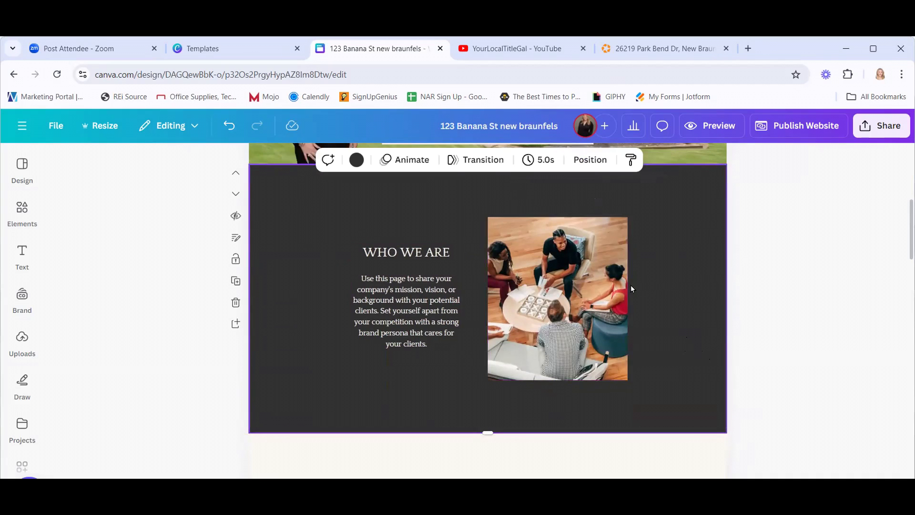
Preview the Pan, Wipe and Pop page animations for WHO WE ARE.
click(391, 160)
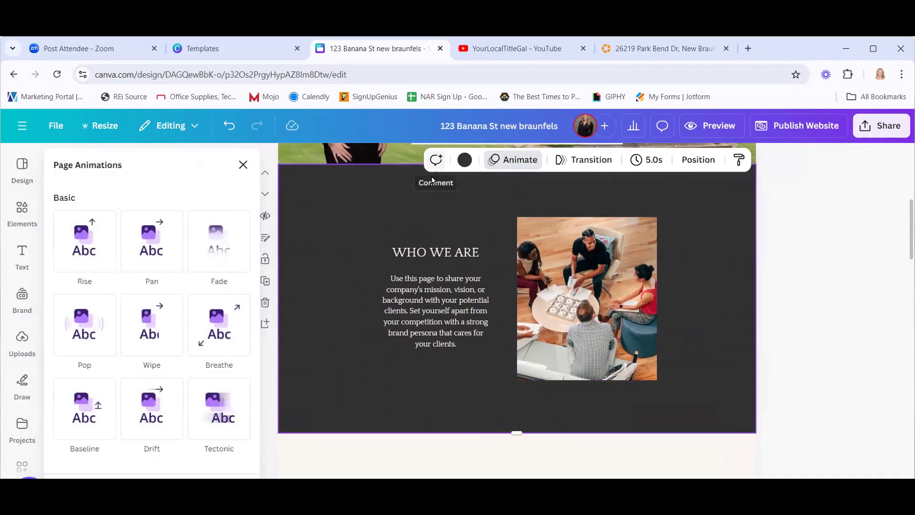
click(150, 257)
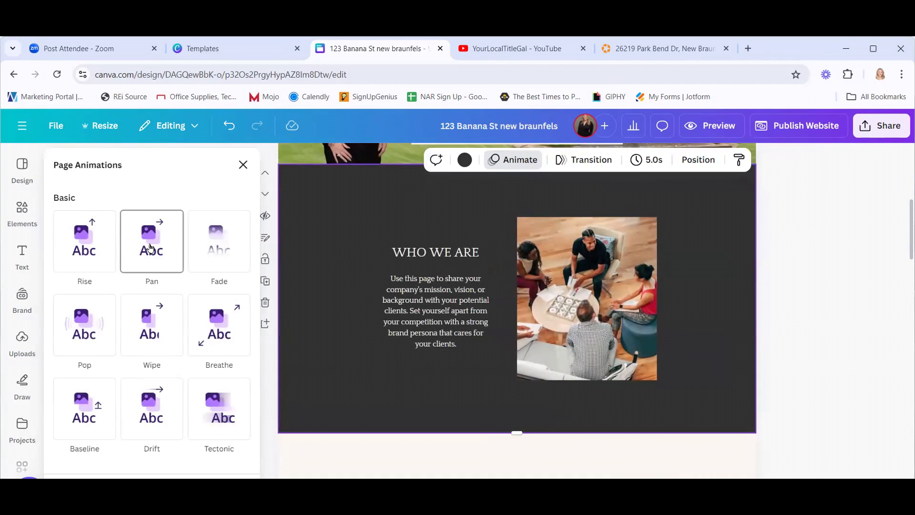
click(150, 300)
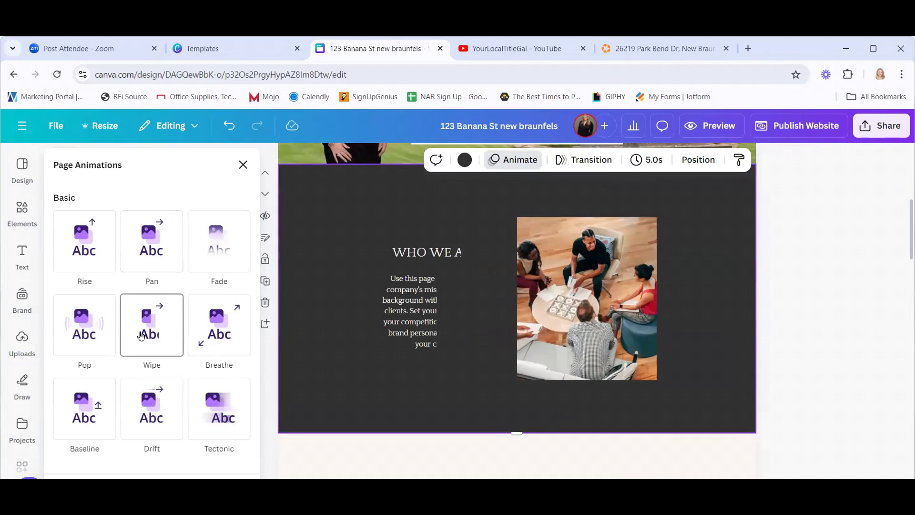
click(90, 330)
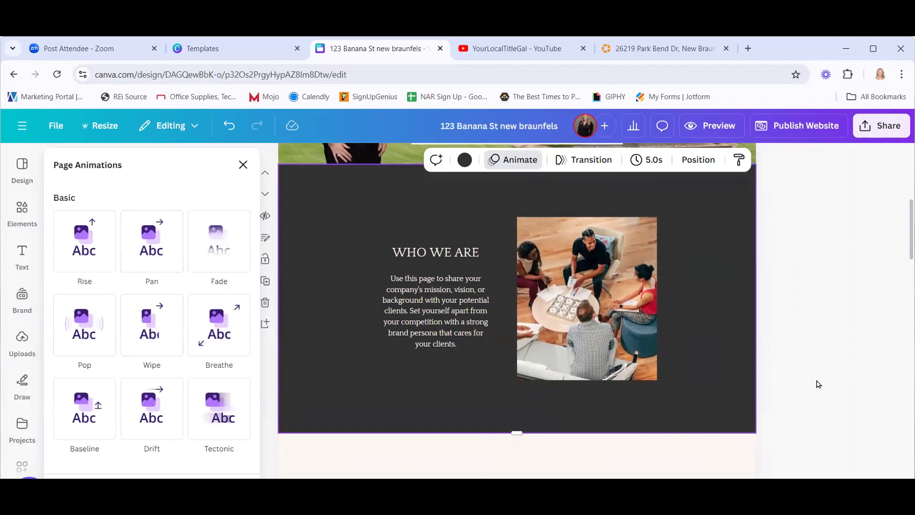
click(833, 360)
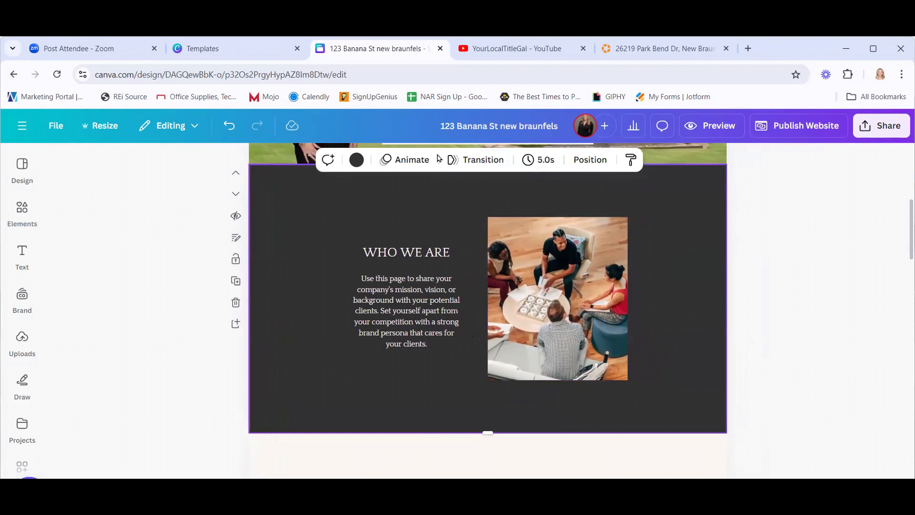
Apply the Pan page animation to the WHO WE ARE page.
click(428, 159)
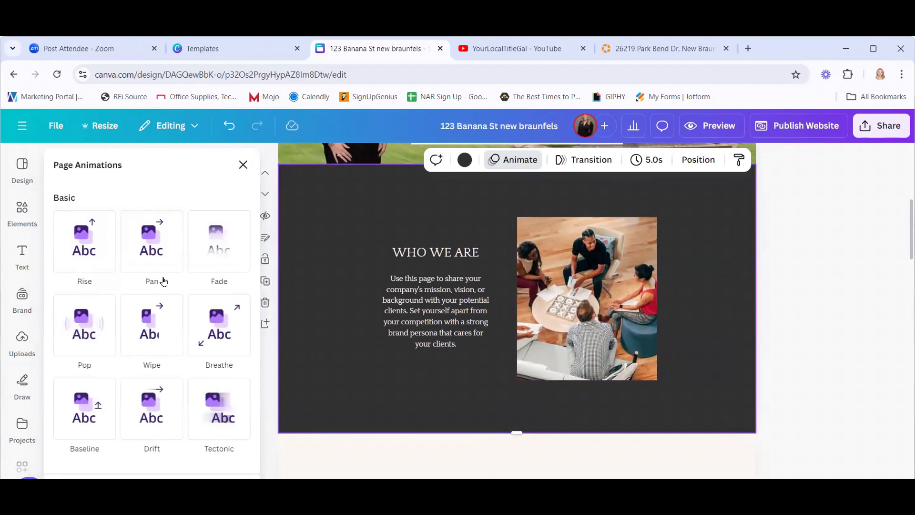
click(162, 279)
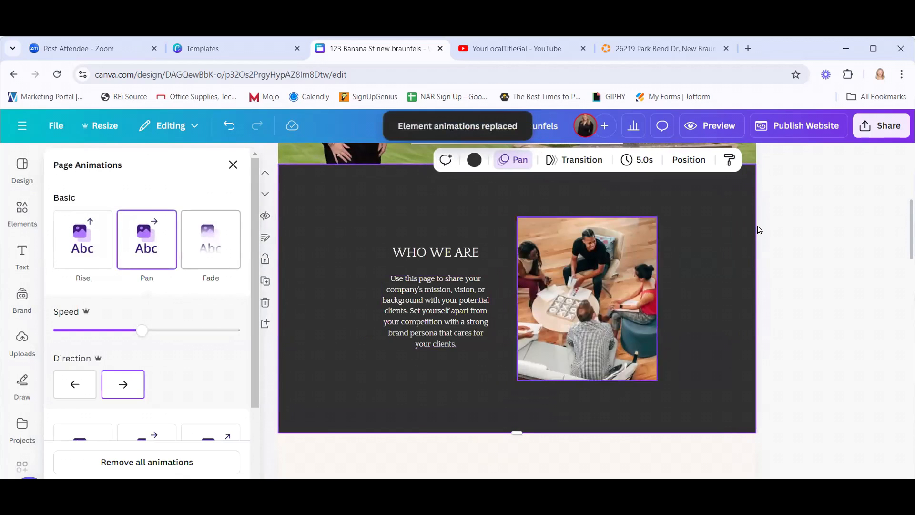
click(765, 310)
scroll(765, 311, up, 6)
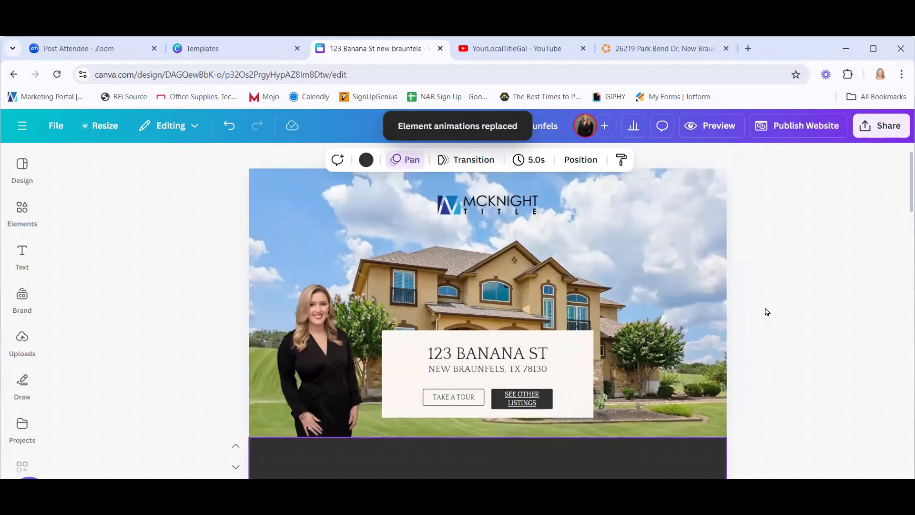
scroll(766, 310, down, 7)
scroll(684, 361, up, 3)
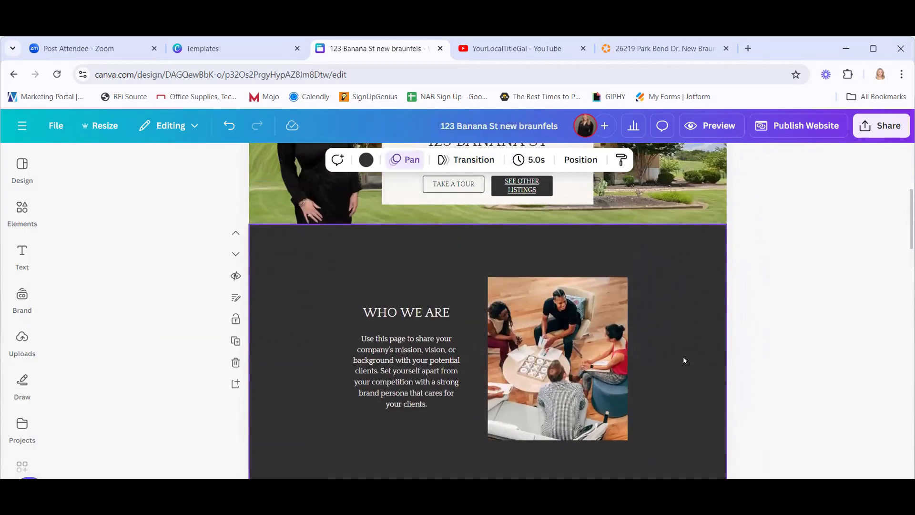
click(620, 351)
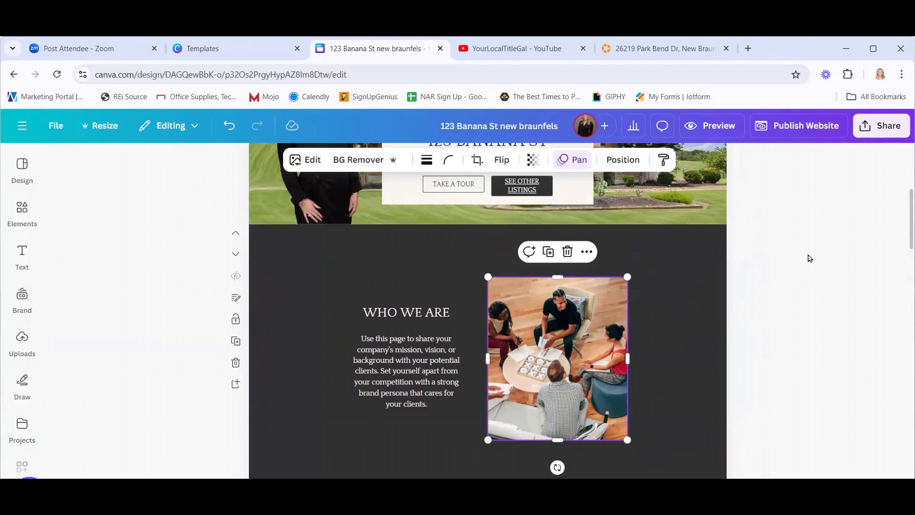
scroll(807, 313, up, 5)
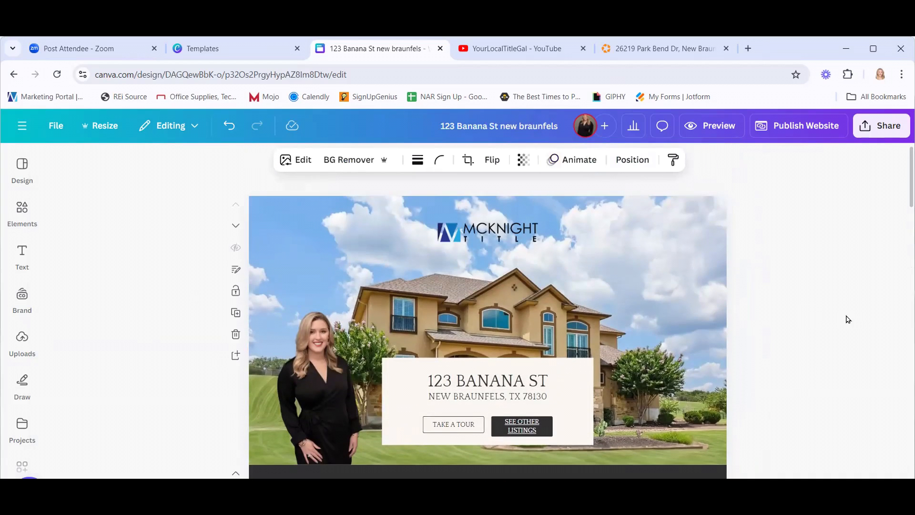
scroll(779, 367, down, 5)
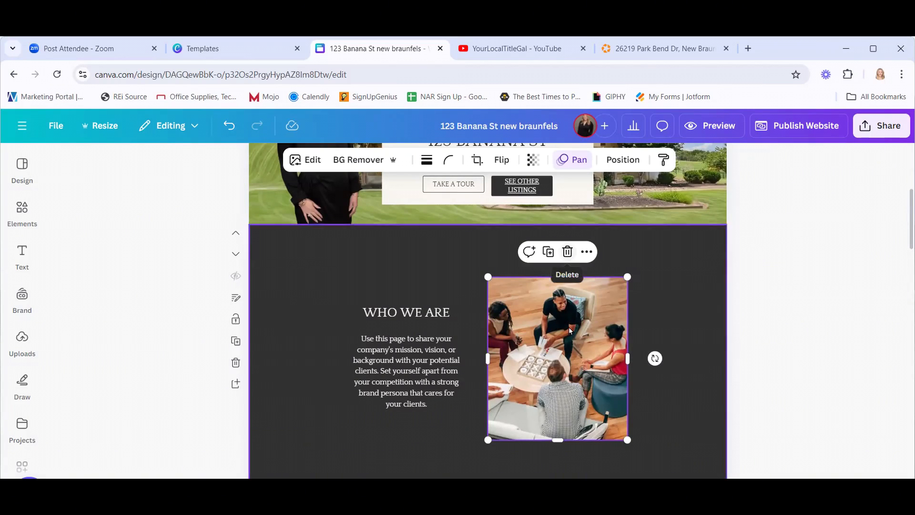
click(568, 252)
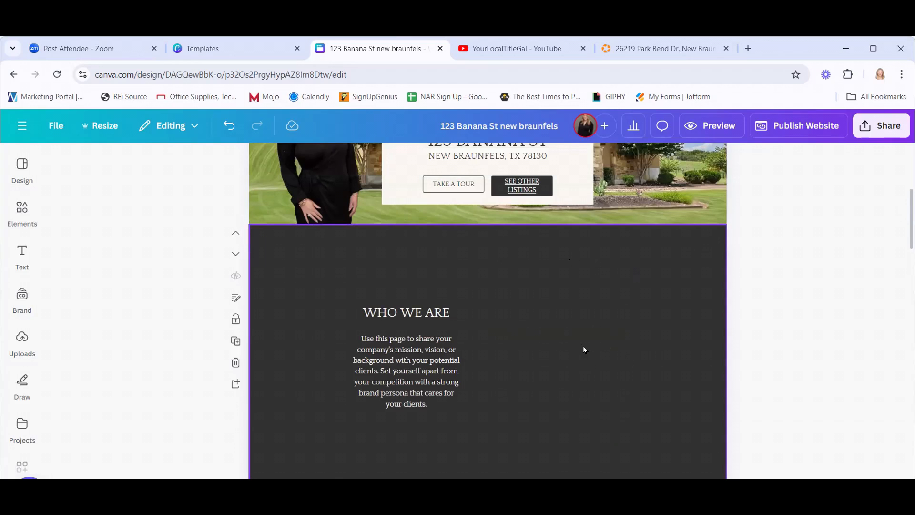
click(231, 127)
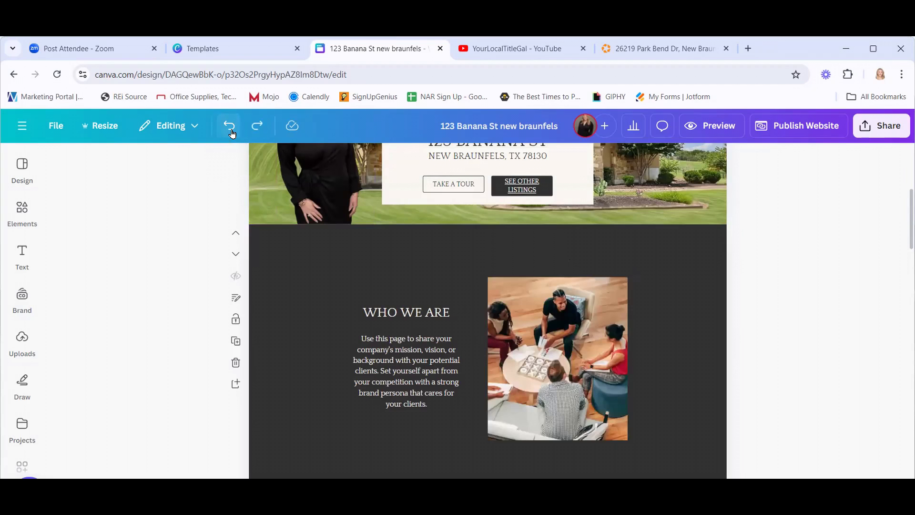
click(22, 213)
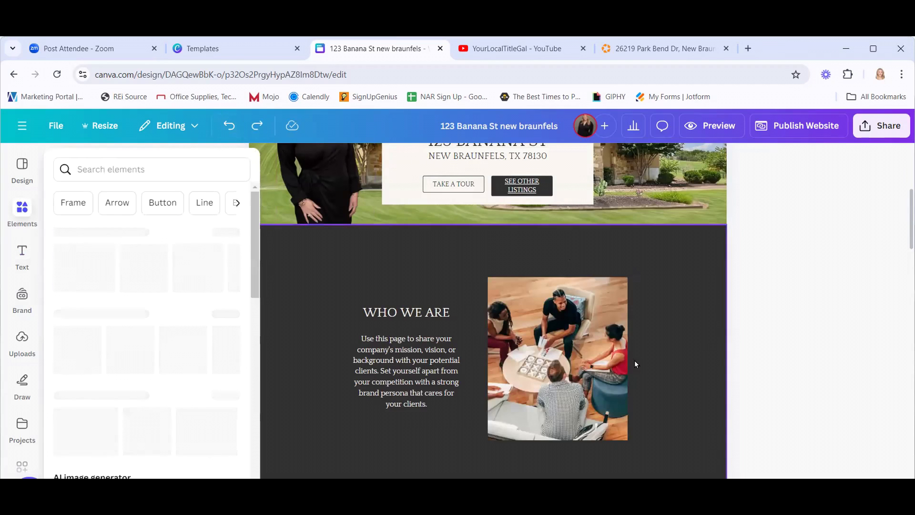
click(830, 333)
click(322, 260)
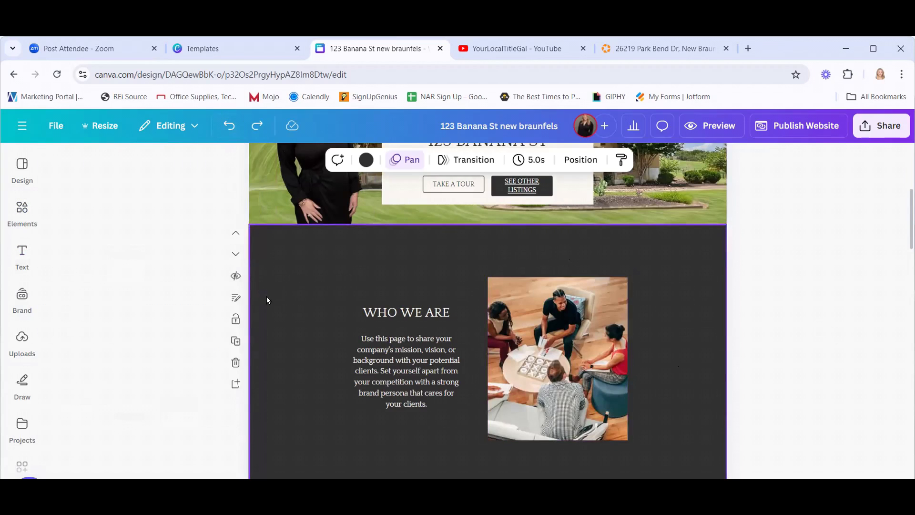
click(22, 209)
click(22, 168)
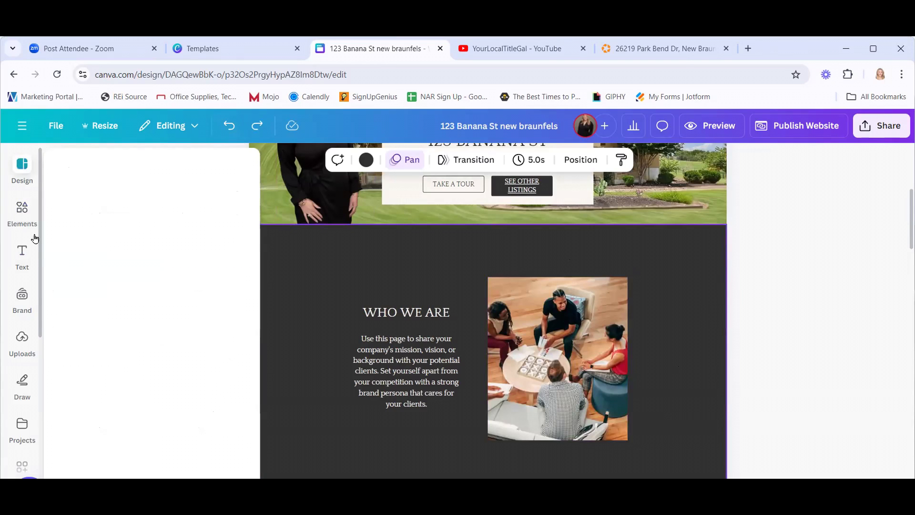
Search Elements for 'FRAME' and stretch a landscape frame over the team-meeting photo.
click(19, 212)
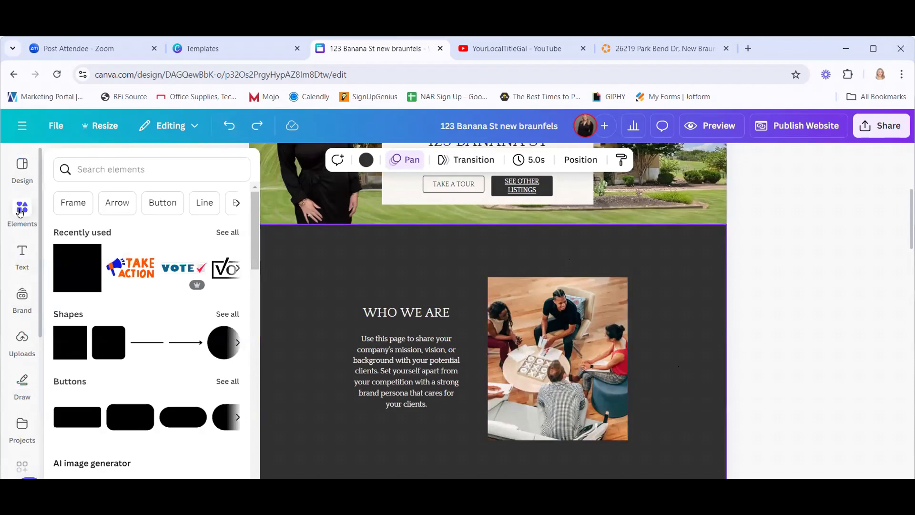
click(123, 165)
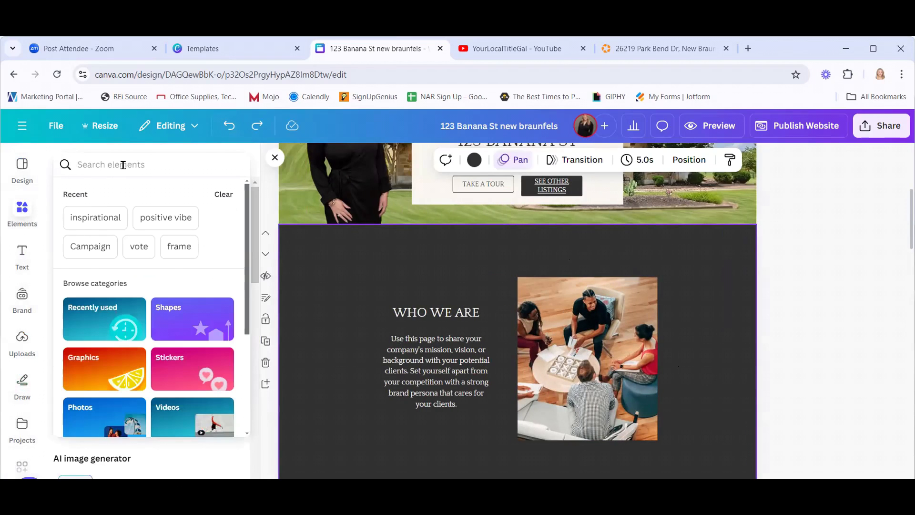
text(FRA)
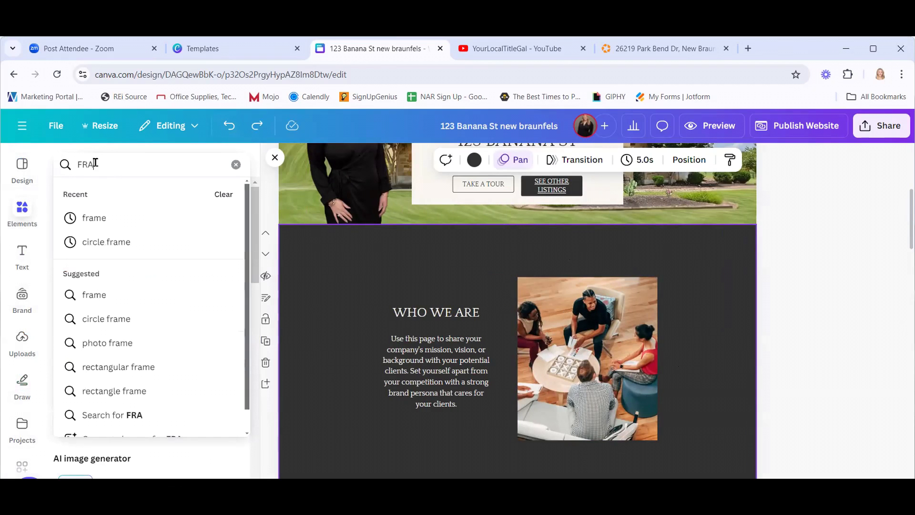
text(ME)
click(98, 223)
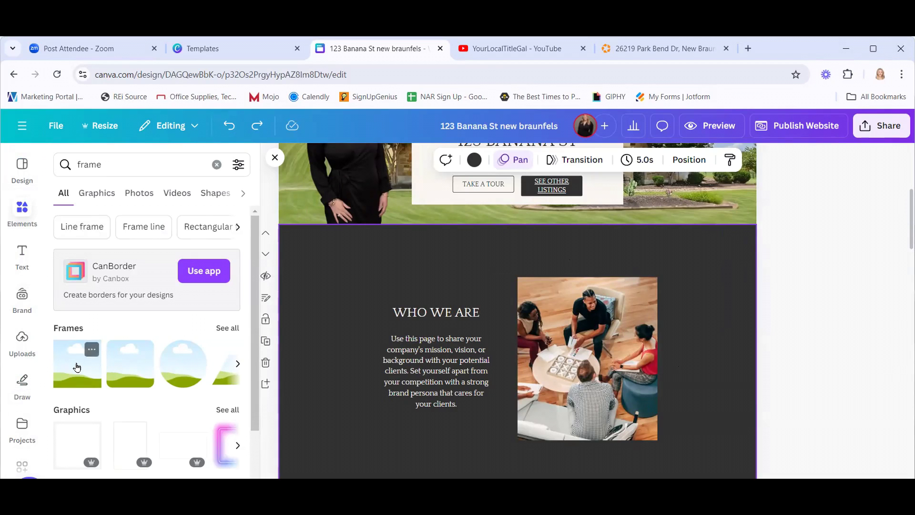
click(76, 367)
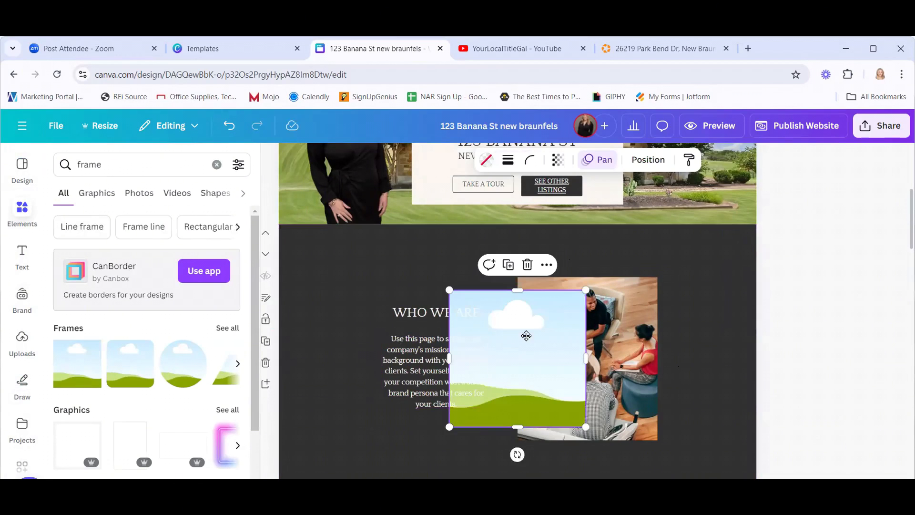
drag(525, 334, 572, 319)
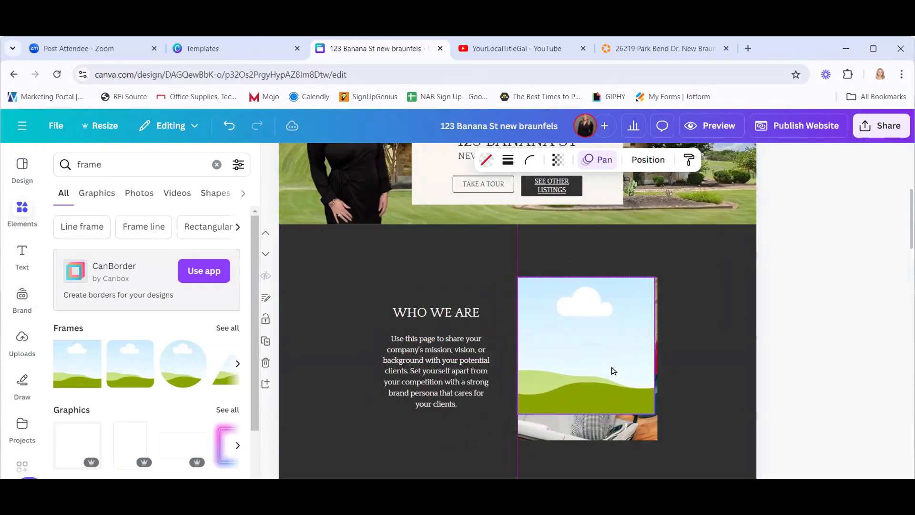
drag(656, 343, 658, 344)
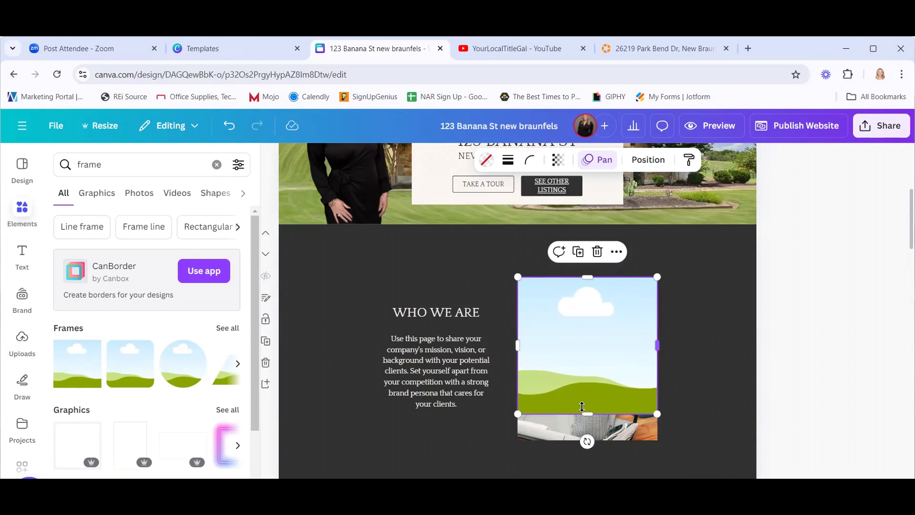
drag(585, 414, 584, 440)
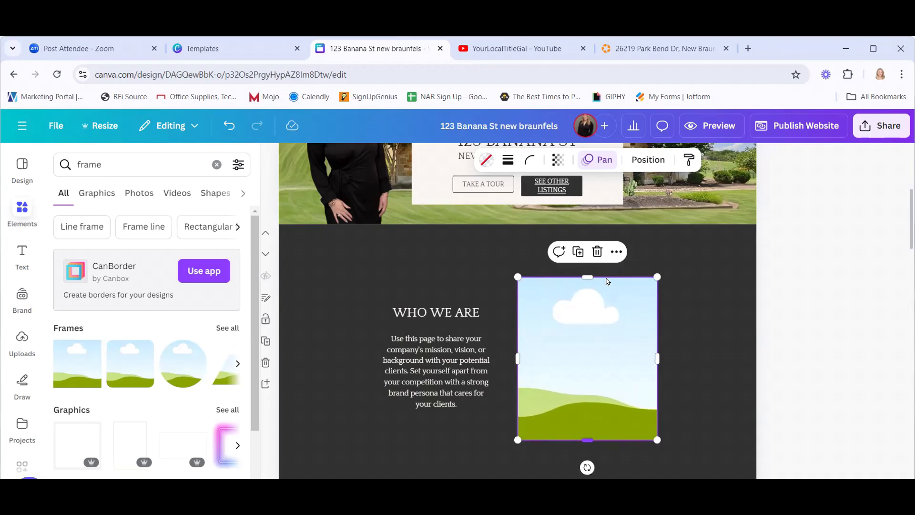
click(619, 255)
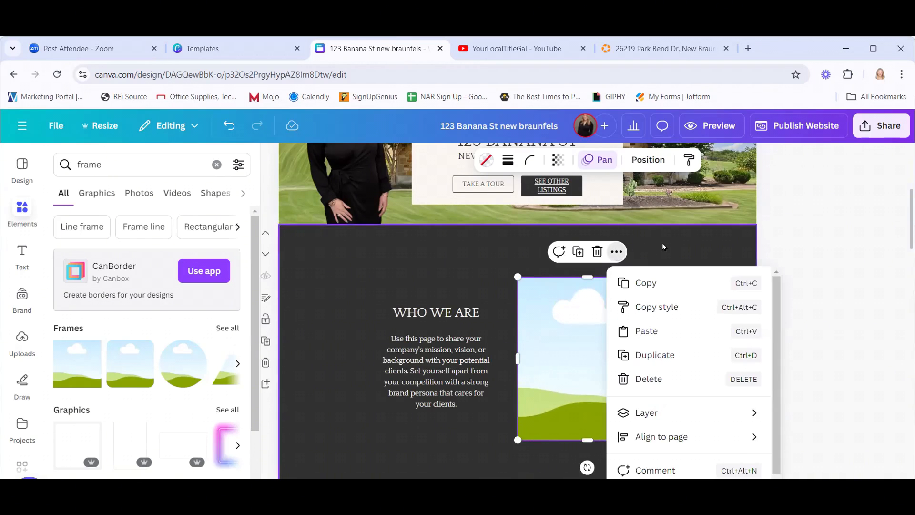
click(536, 286)
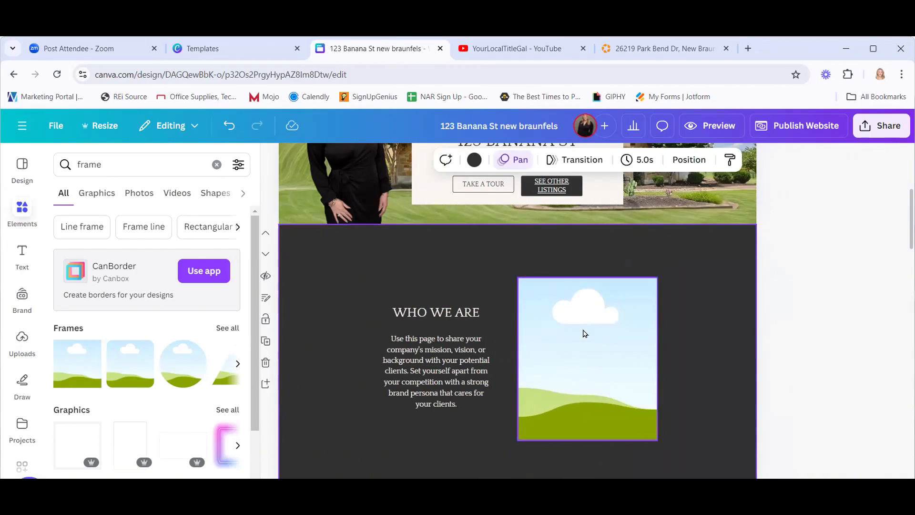
Delete the old meeting photo layer hidden under the new WHO WE ARE frame.
click(605, 329)
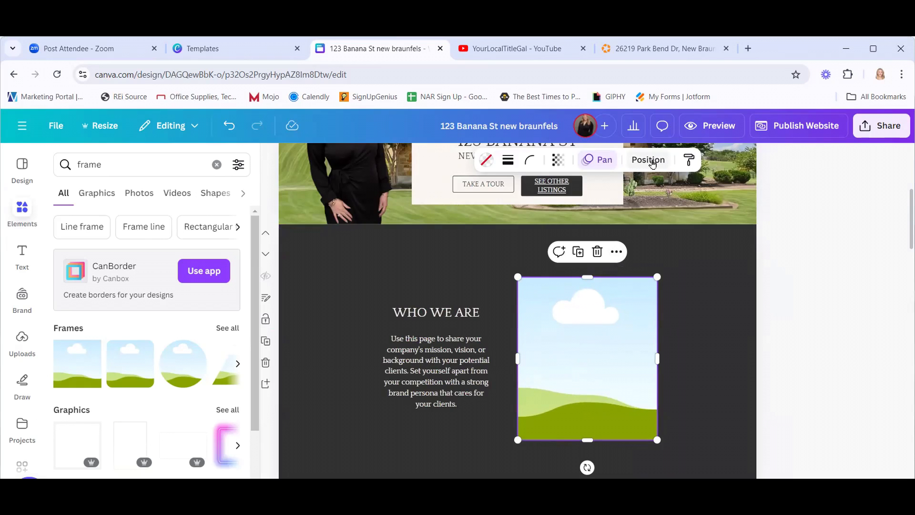
click(652, 164)
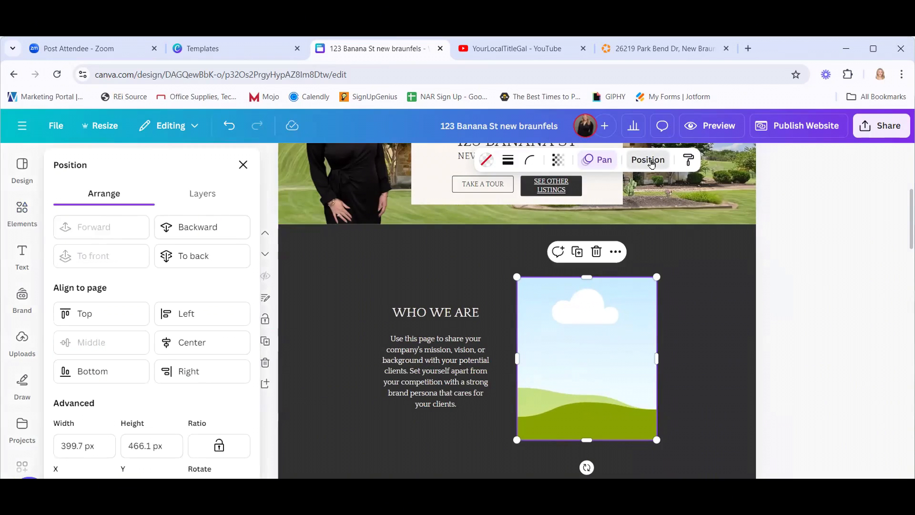
click(192, 195)
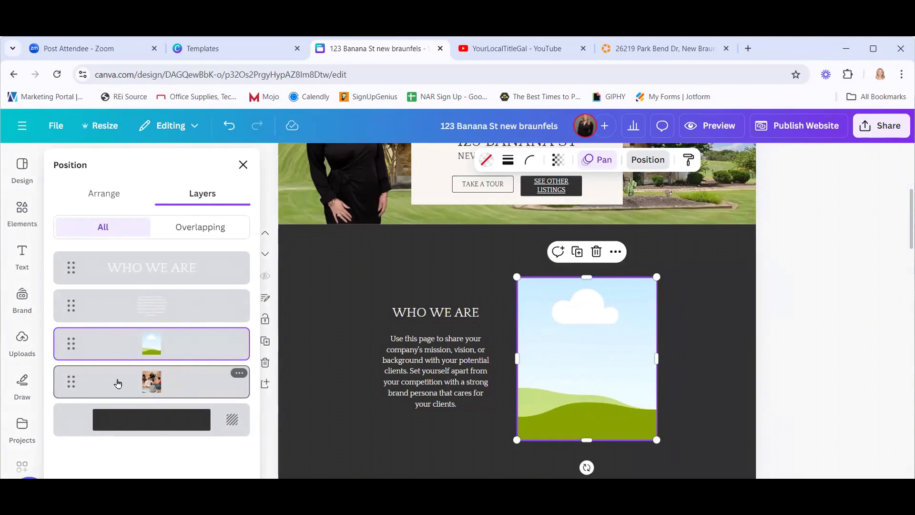
click(240, 376)
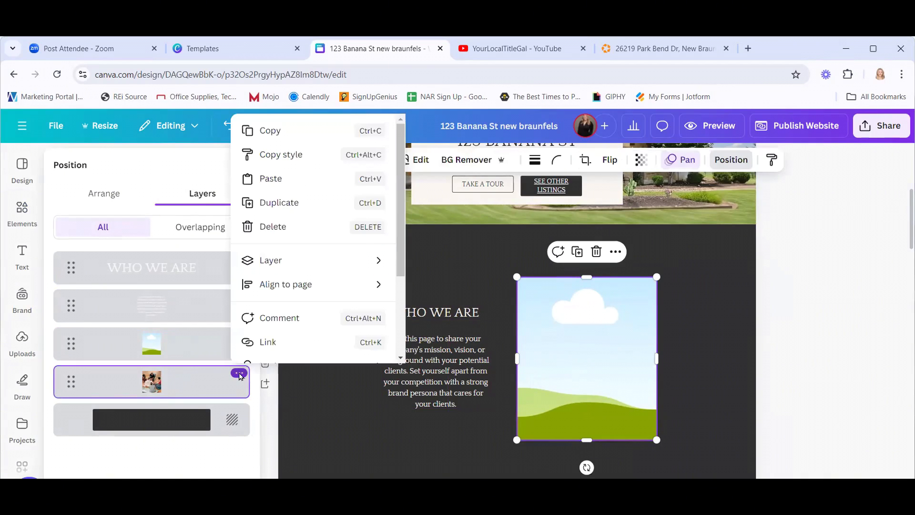
click(278, 230)
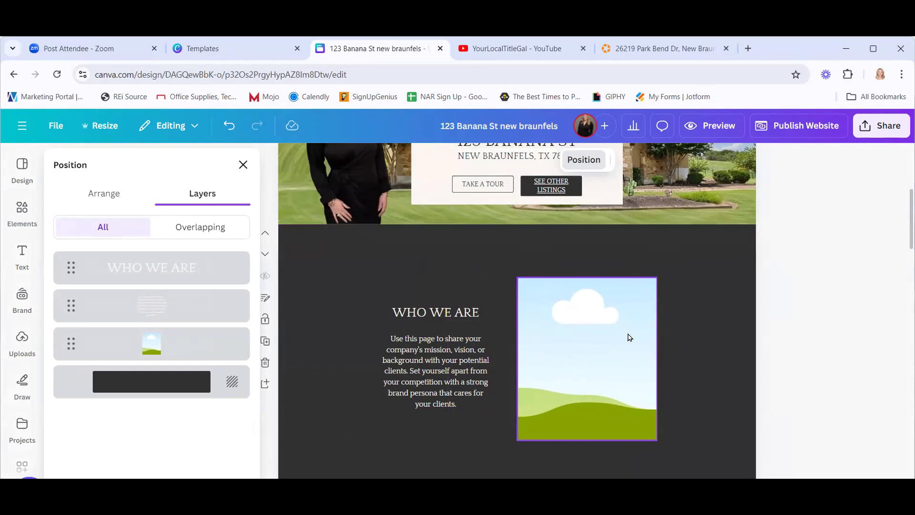
click(858, 282)
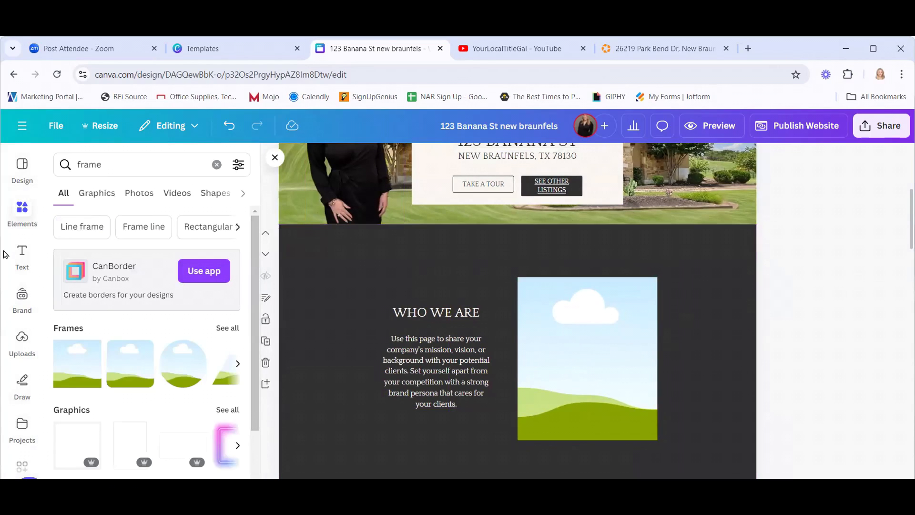
Drag group sitting.jpg from the Brand photos folder into the empty frame.
click(21, 339)
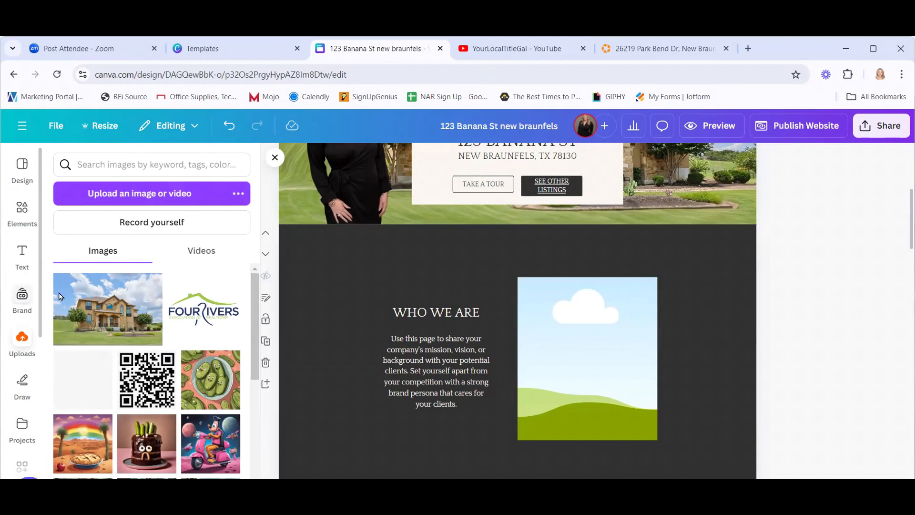
click(22, 298)
scroll(205, 384, down, 3)
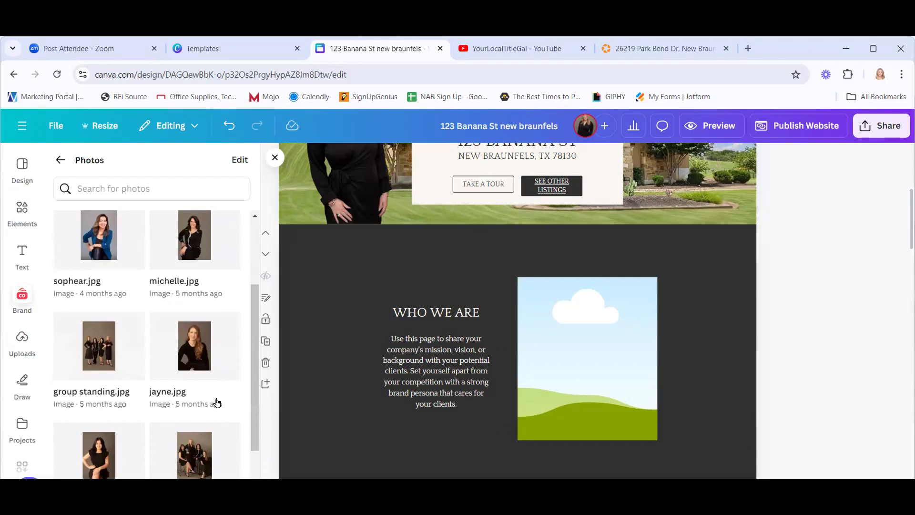
scroll(216, 403, down, 2)
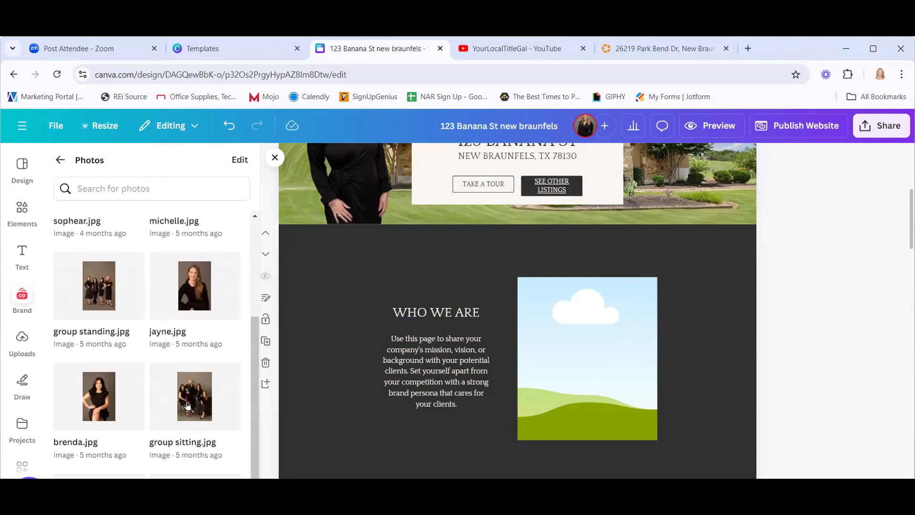
drag(230, 398, 554, 341)
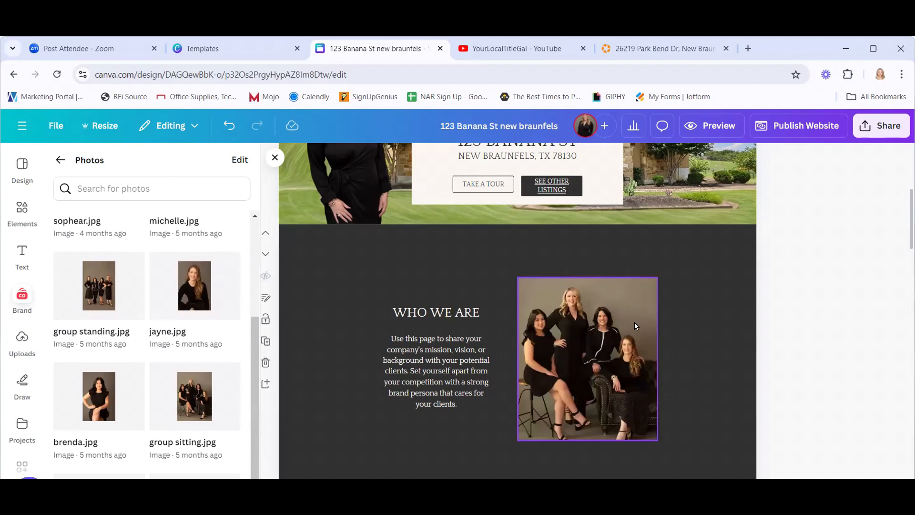
scroll(868, 300, up, 3)
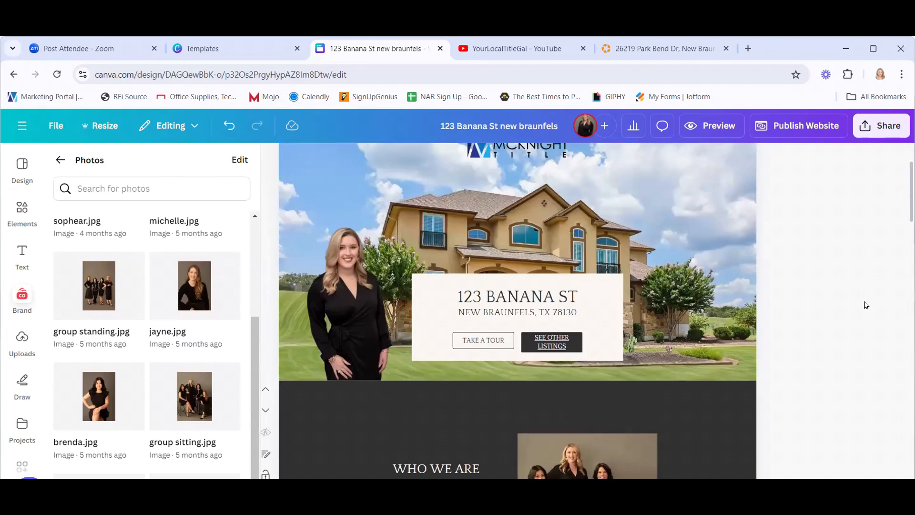
scroll(867, 305, down, 3)
scroll(844, 308, down, 2)
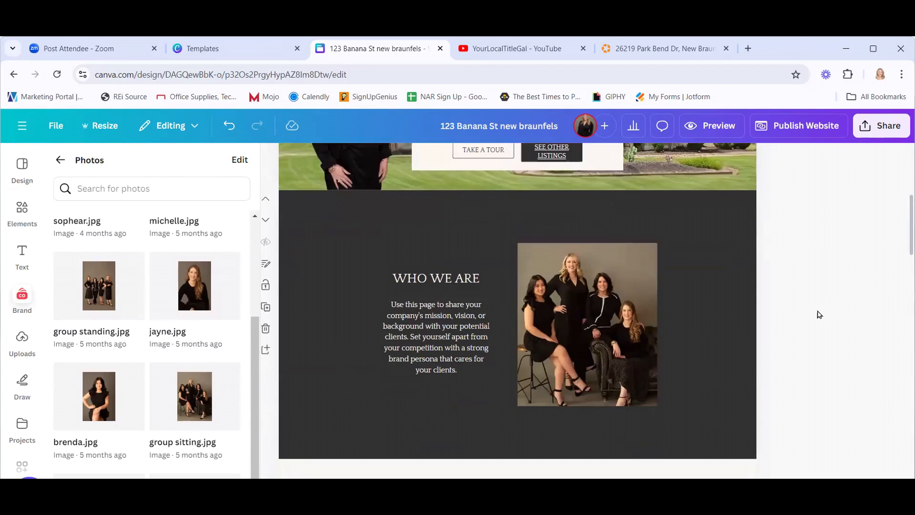
Rewrite the WHO WE ARE body text with Magic Write's brand voice and nudge it into place.
click(449, 302)
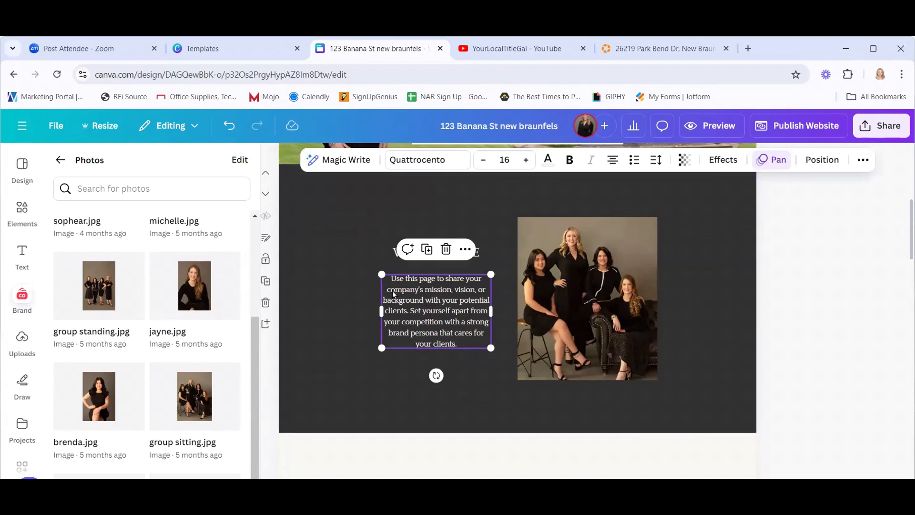
click(338, 161)
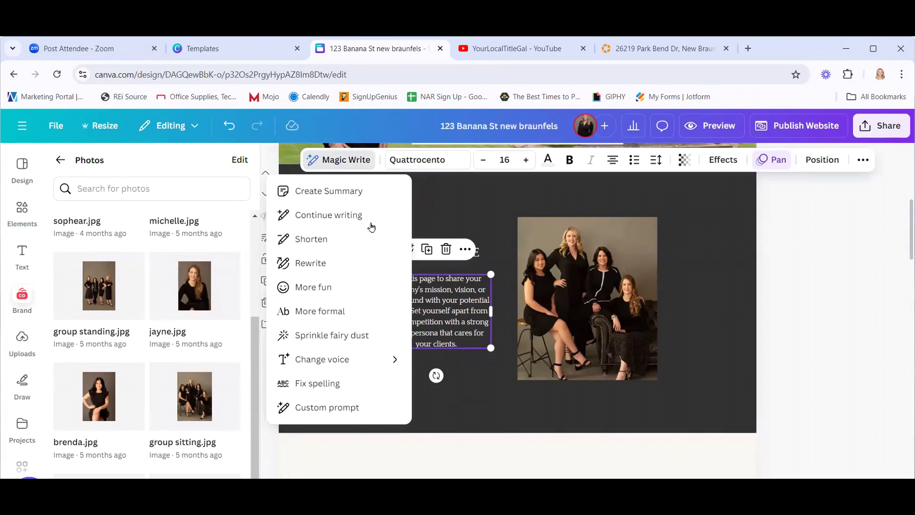
mouse_move(387, 361)
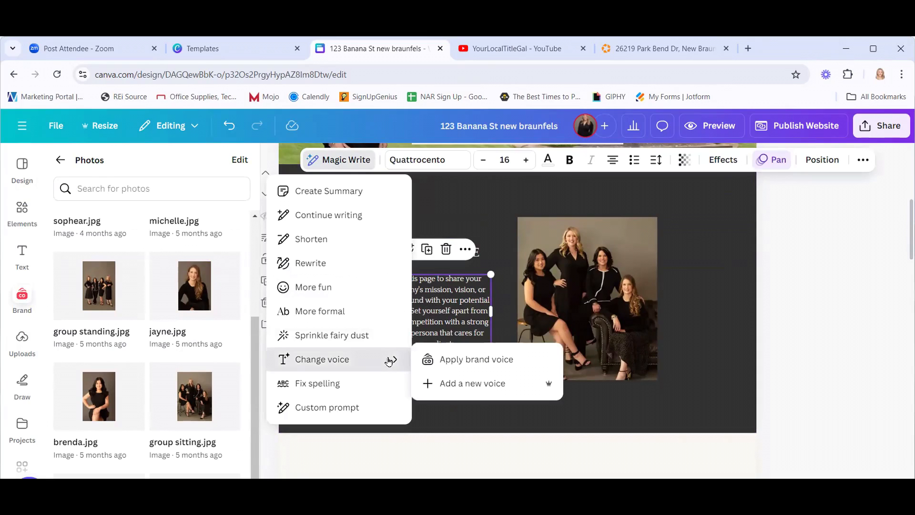
click(469, 362)
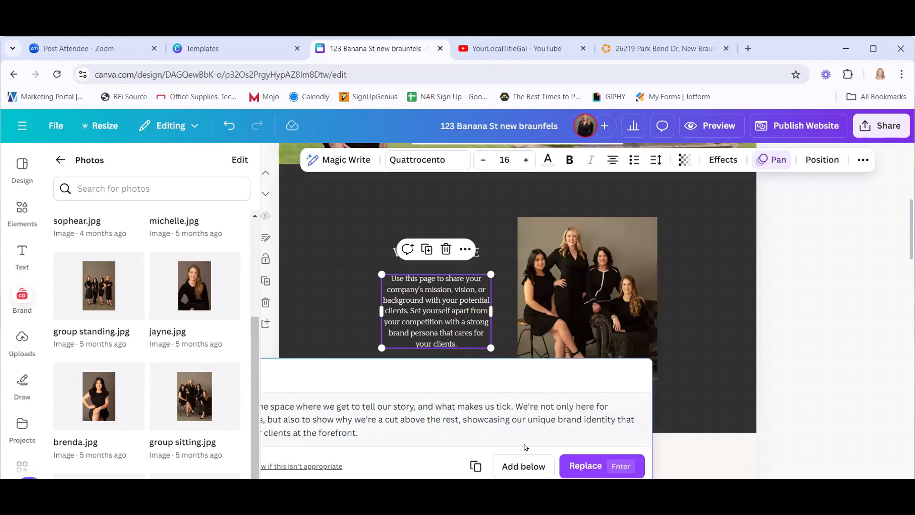
click(600, 469)
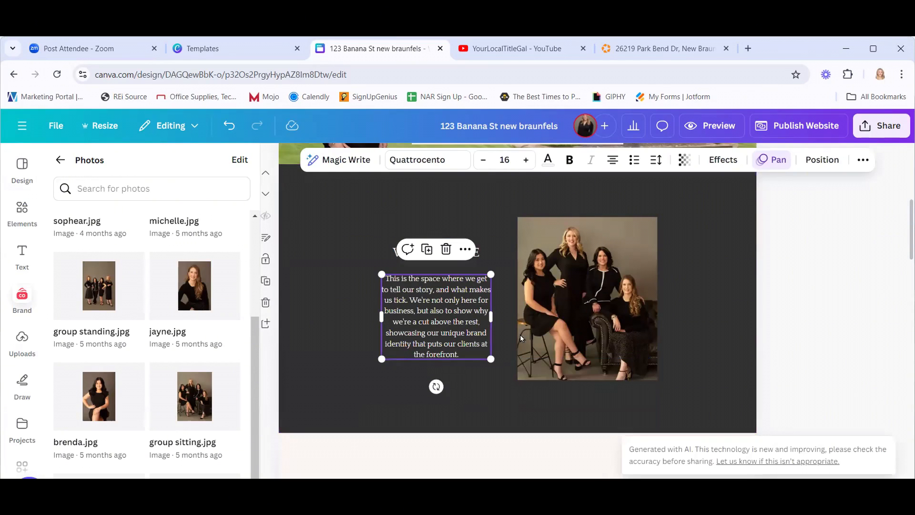
drag(435, 320, 433, 320)
click(828, 341)
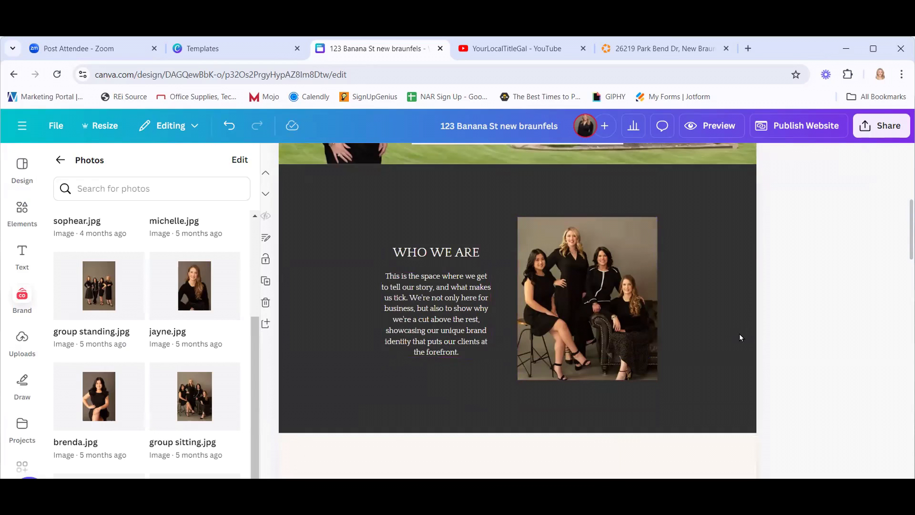
click(439, 329)
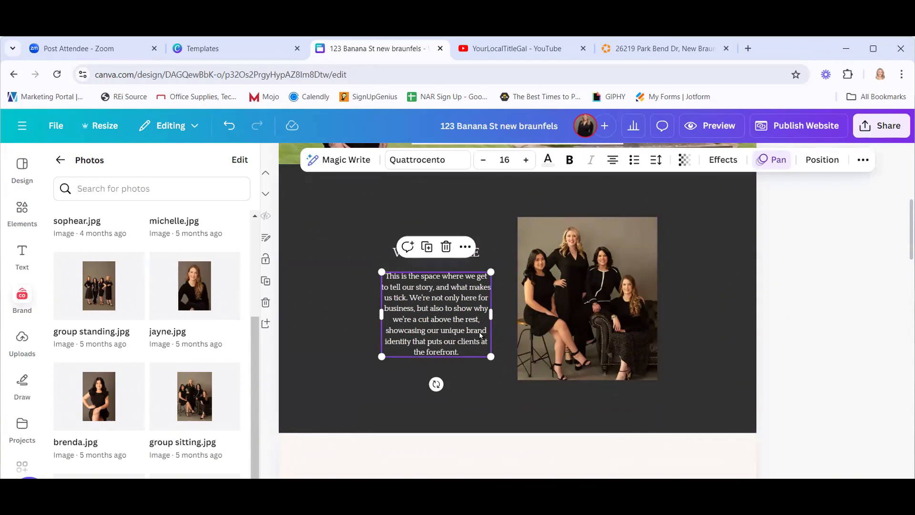
click(832, 335)
Start adding a link to the Modern Family Home photo under Other Listings.
scroll(832, 335, down, 4)
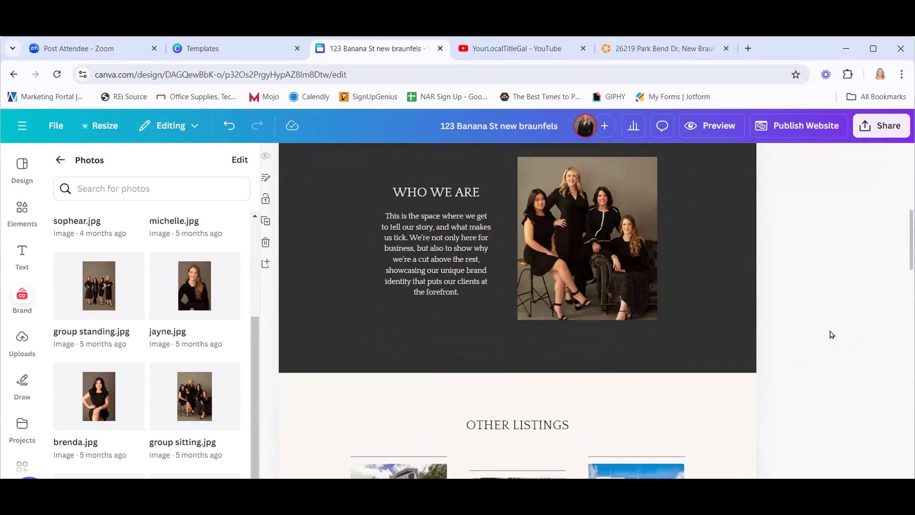
scroll(832, 335, down, 2)
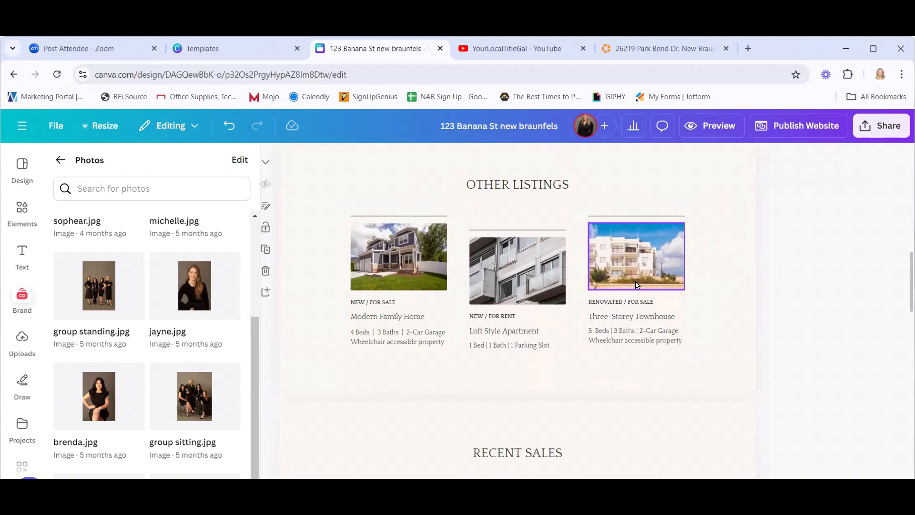
click(394, 248)
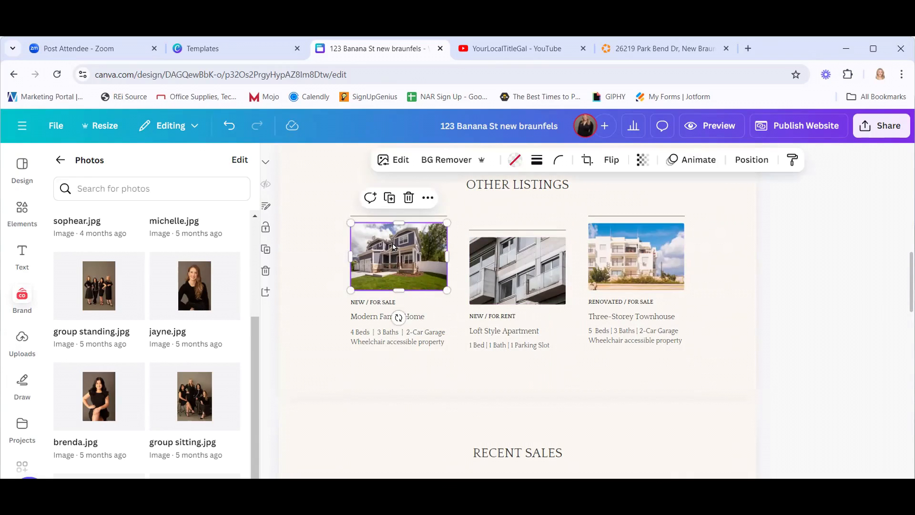
click(429, 198)
scroll(516, 373, down, 1)
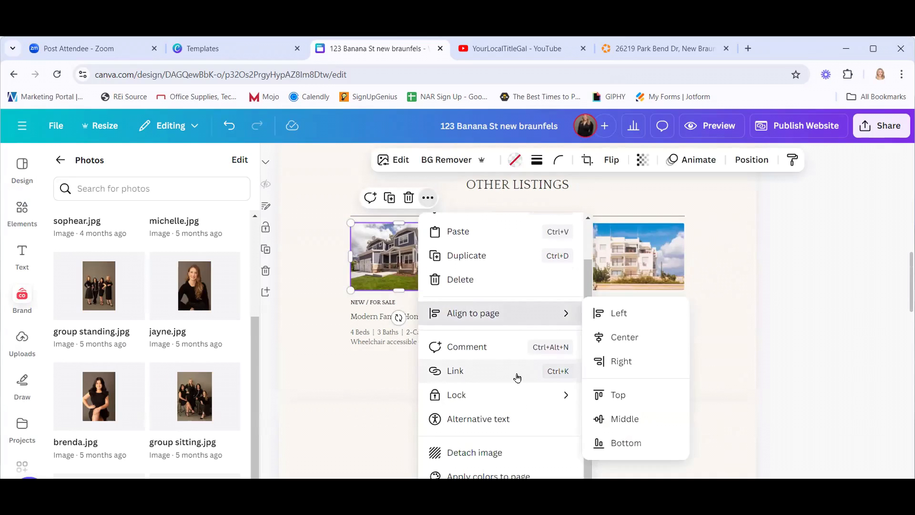
click(509, 372)
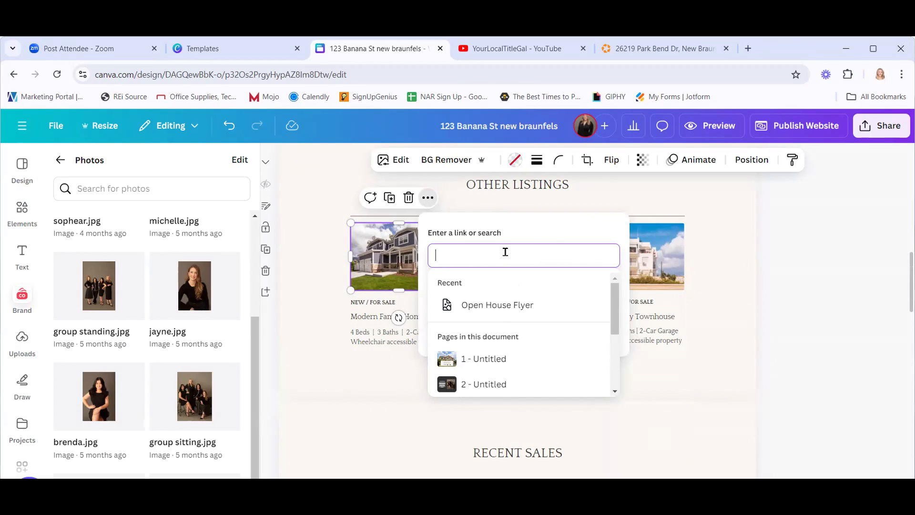
click(636, 50)
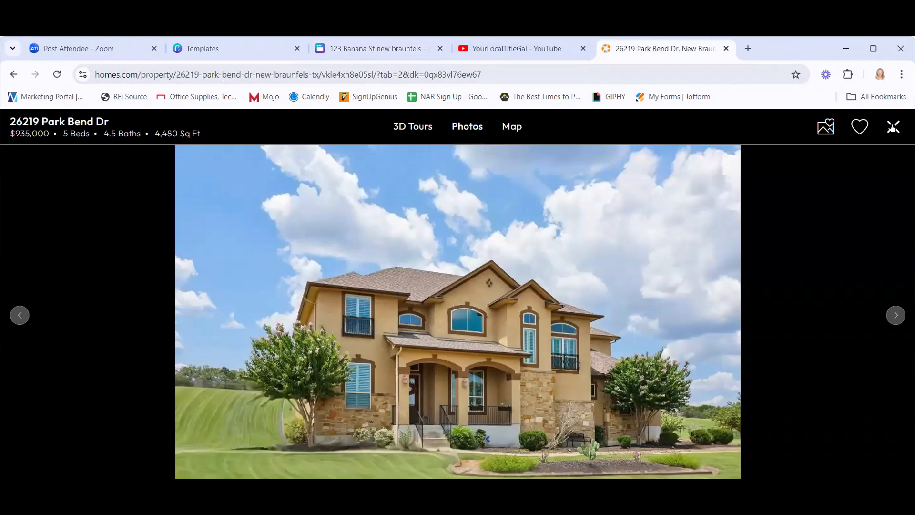
click(892, 127)
click(413, 76)
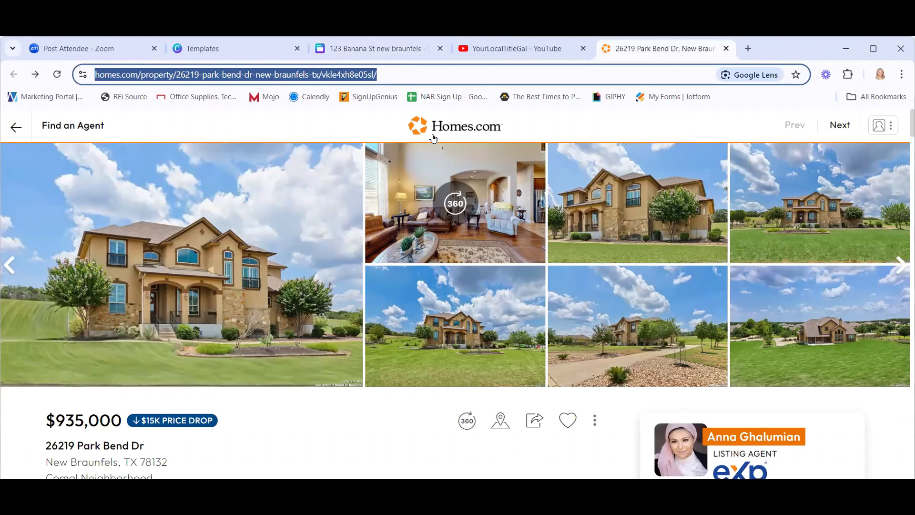
click(398, 51)
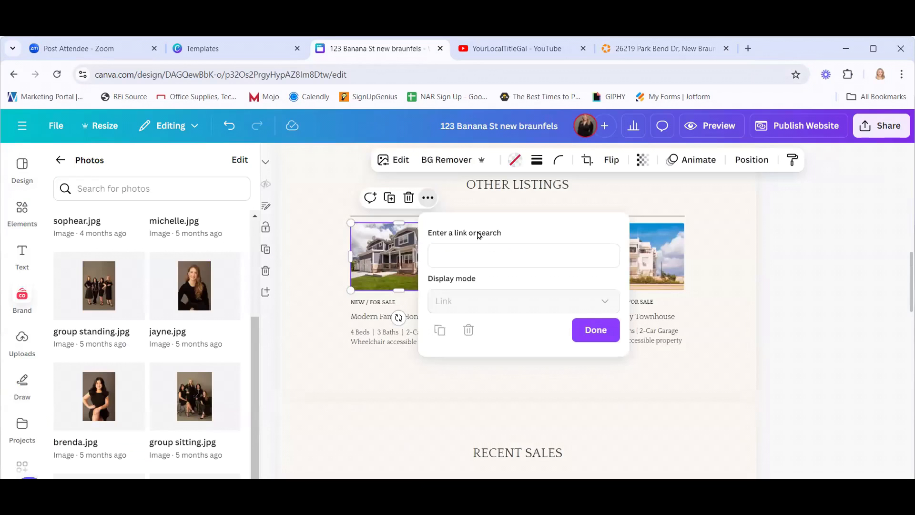
click(463, 256)
key(ctrl+v)
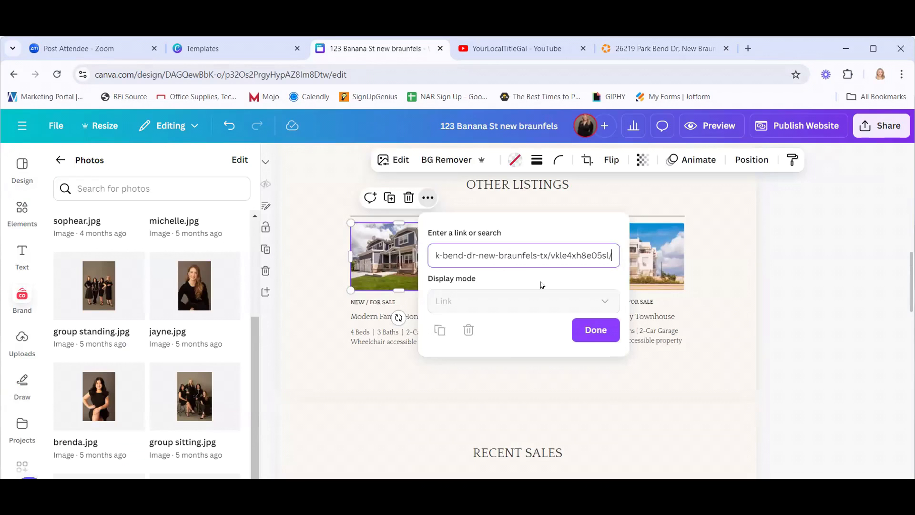
click(595, 329)
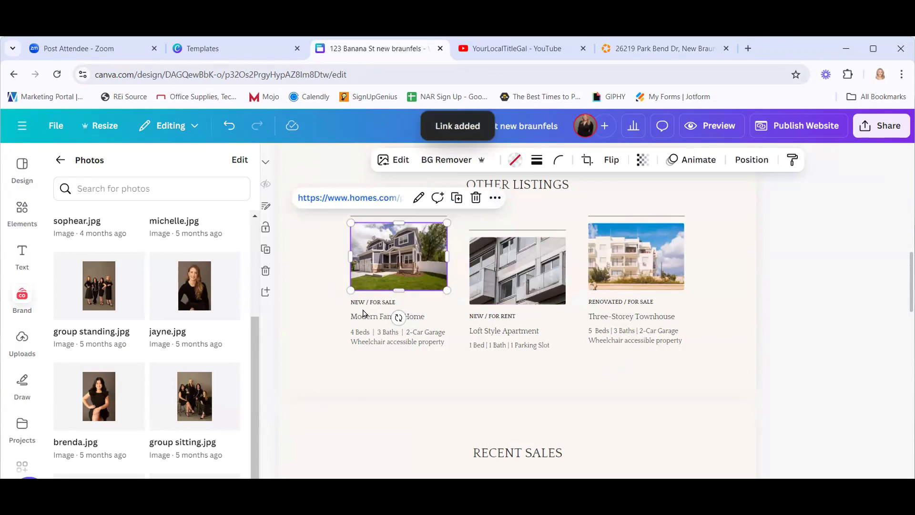
click(328, 273)
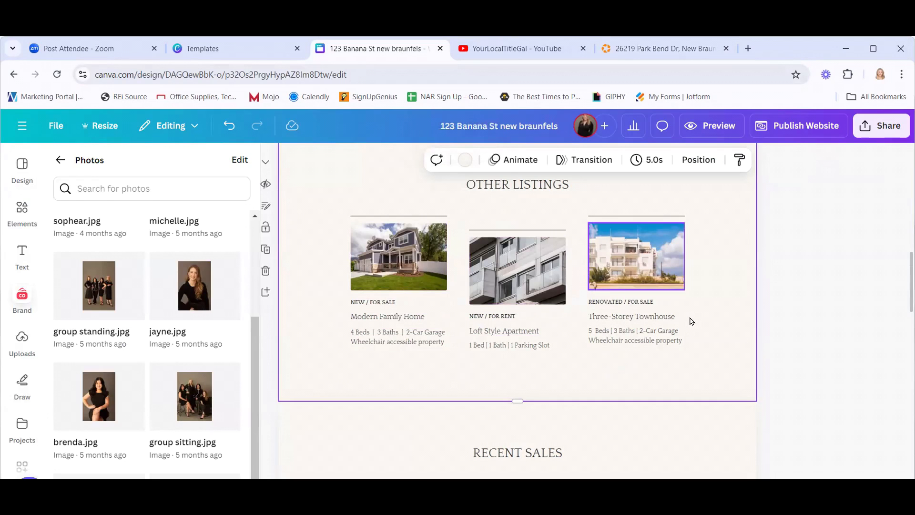
Scroll down to the footer and inspect the Facebook icon's options.
scroll(711, 319, down, 5)
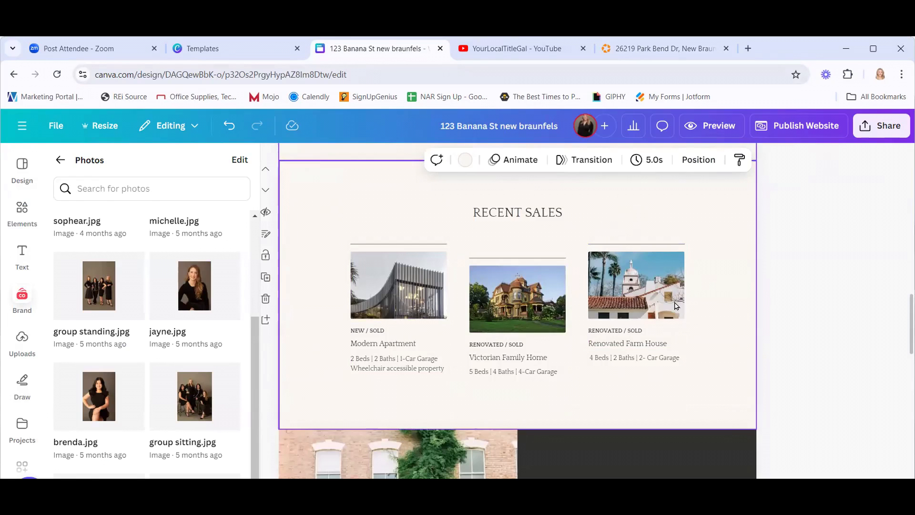
scroll(690, 311, down, 4)
scroll(689, 308, down, 3)
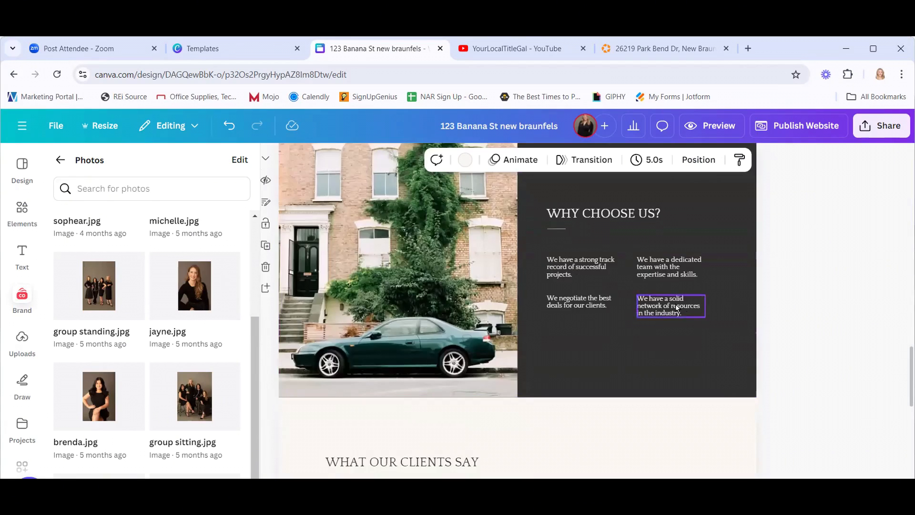
scroll(677, 307, down, 5)
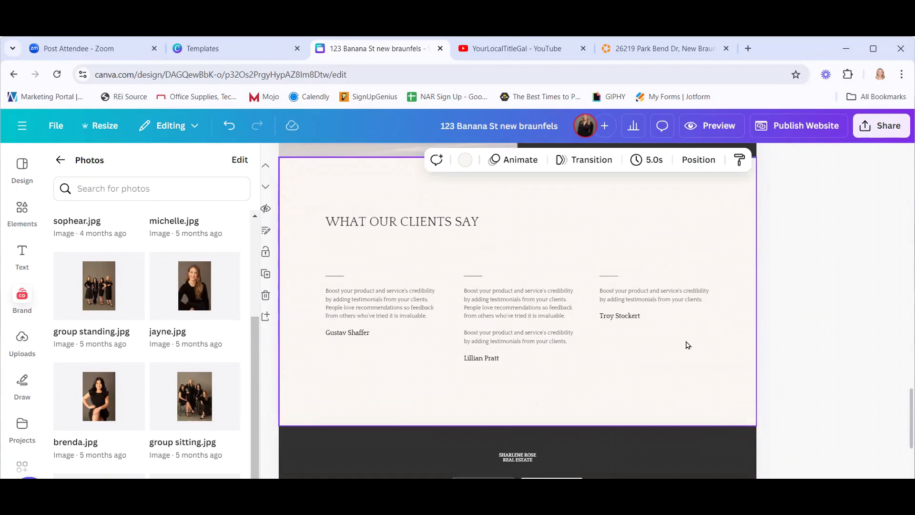
scroll(686, 341, down, 5)
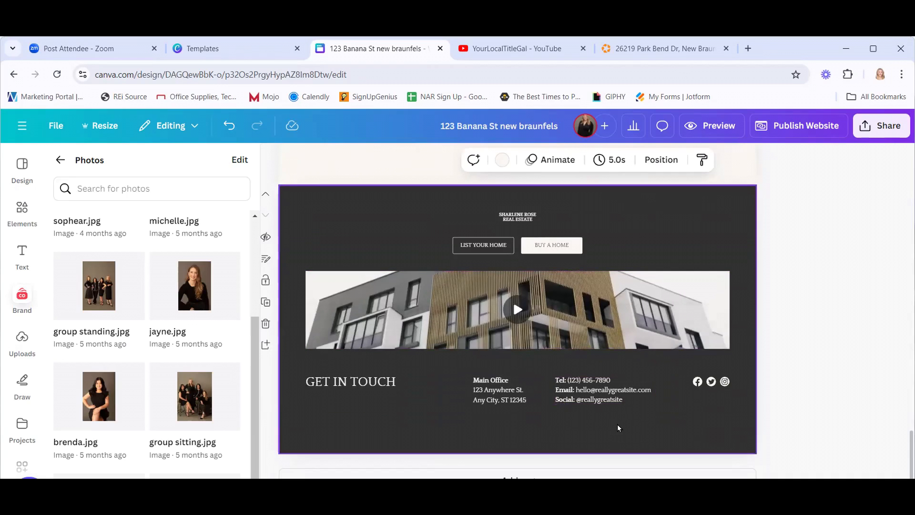
scroll(619, 428, up, 2)
scroll(668, 395, down, 2)
click(697, 382)
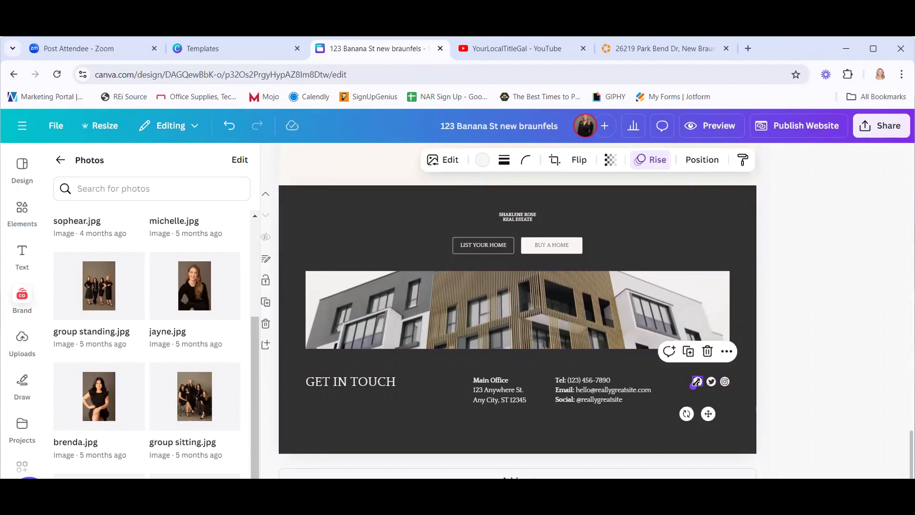
click(727, 352)
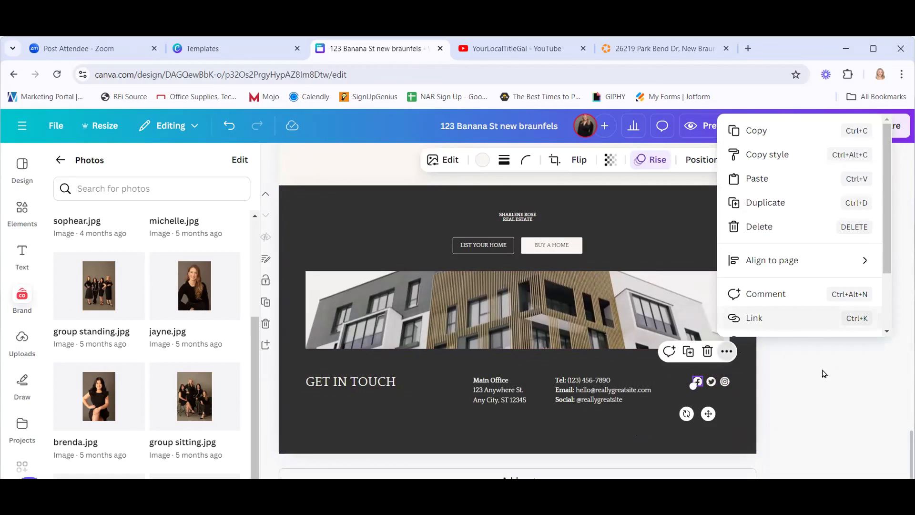
click(830, 396)
Return to the hero banner and close the Photos panel.
scroll(829, 396, up, 15)
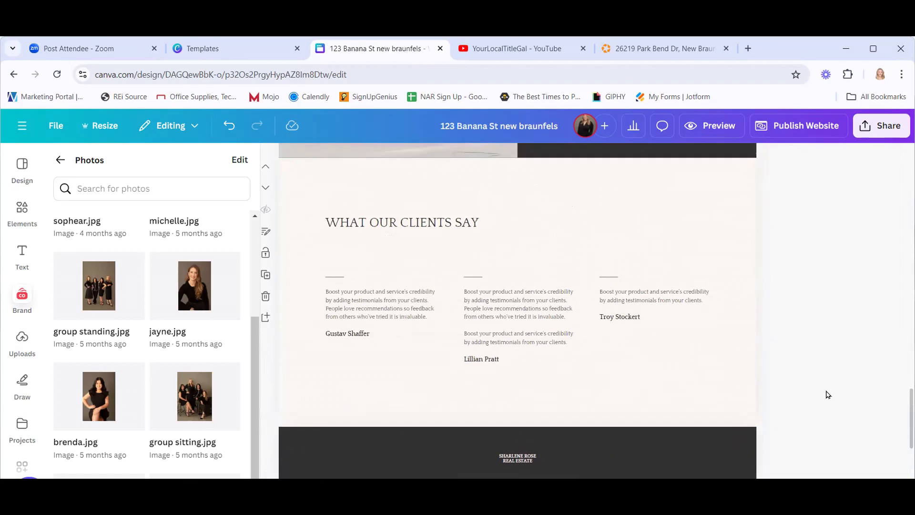
scroll(829, 391, up, 10)
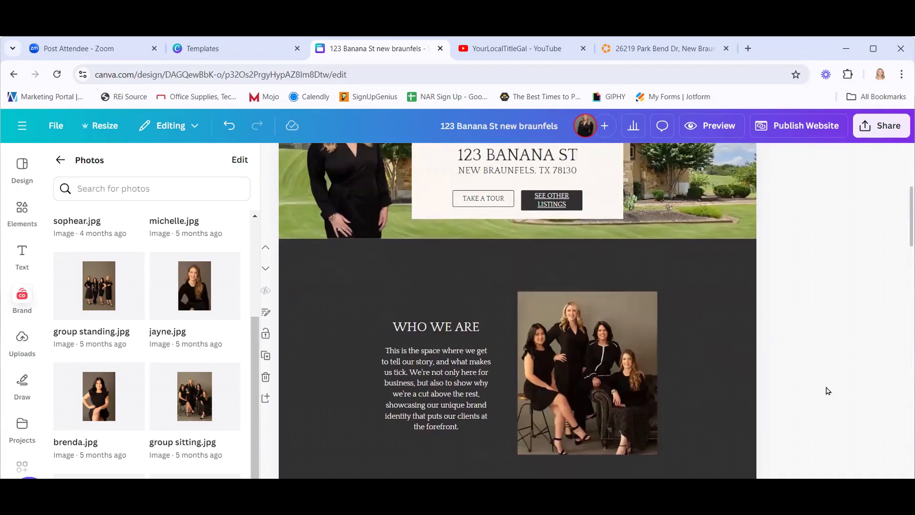
scroll(830, 388, down, 1)
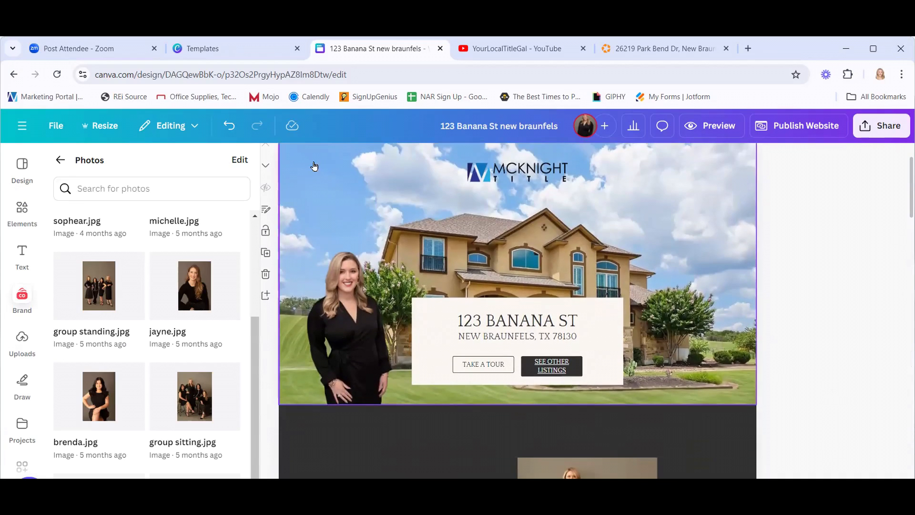
click(276, 158)
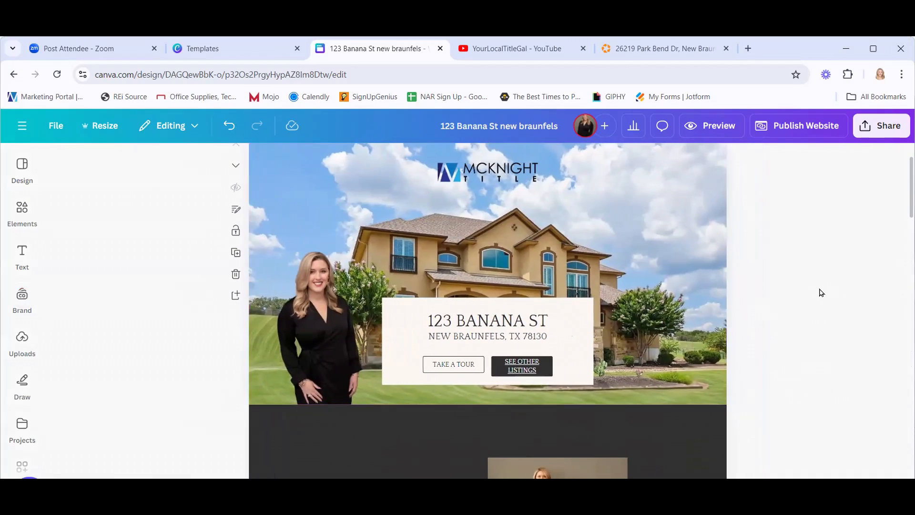
Preview the website and scroll through its desktop view.
scroll(800, 275, up, 1)
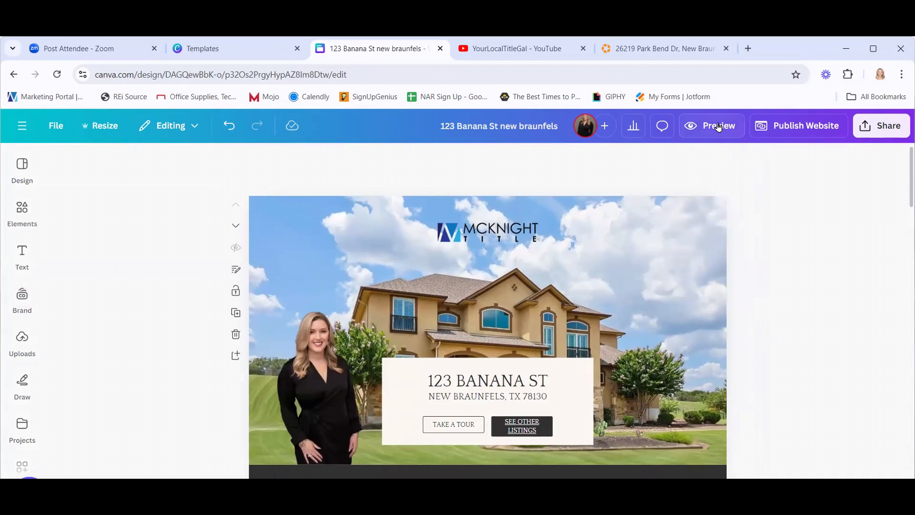
click(719, 127)
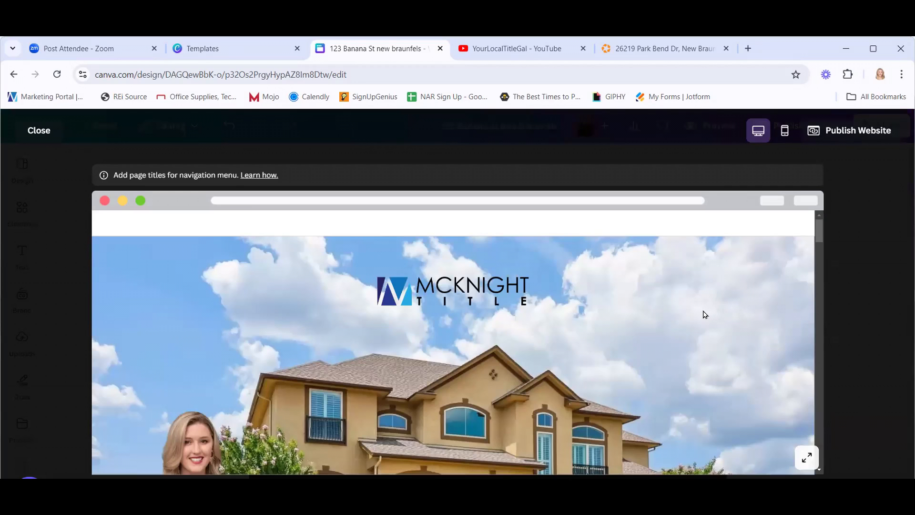
scroll(705, 314, down, 3)
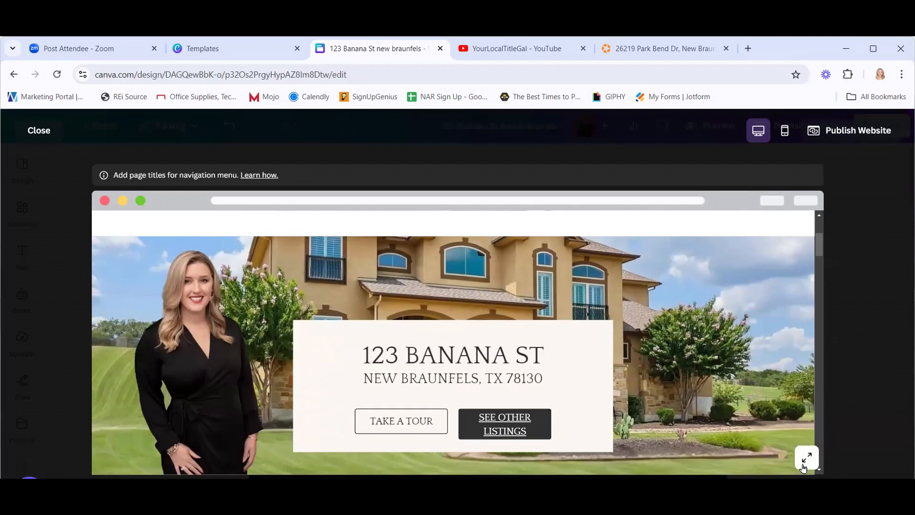
scroll(754, 407, down, 8)
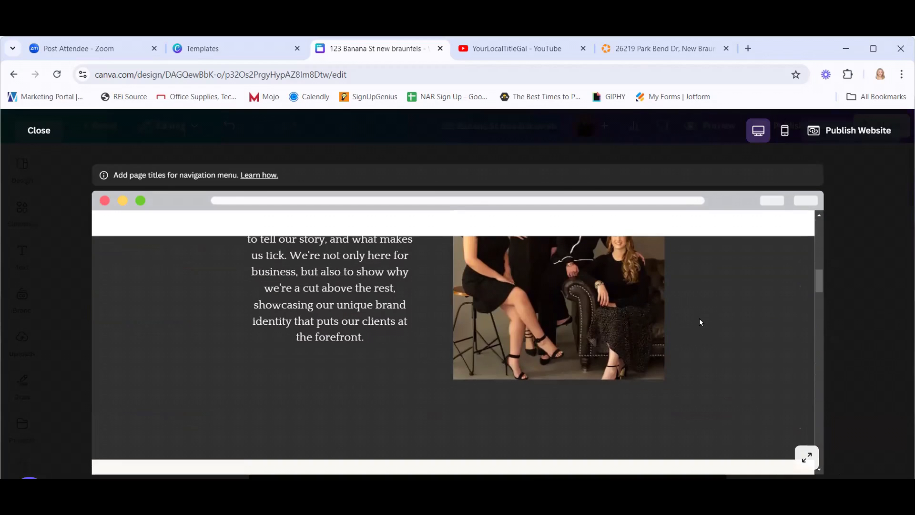
scroll(699, 320, down, 5)
scroll(701, 323, down, 5)
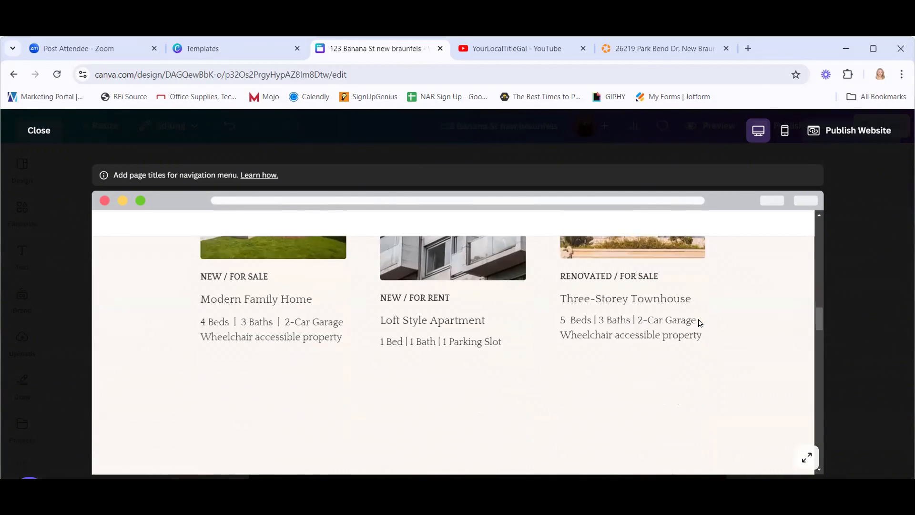
scroll(701, 322, down, 1)
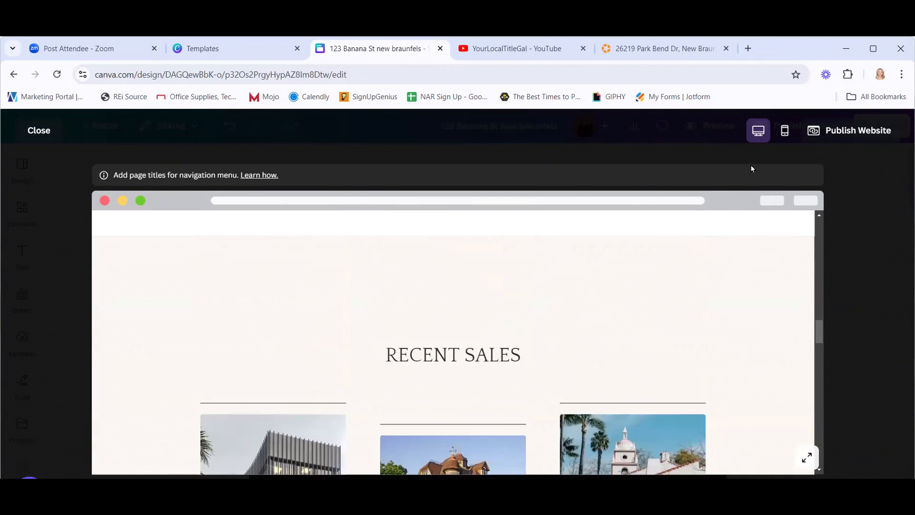
Check the mobile phone layout, then close the preview to resume editing.
click(785, 132)
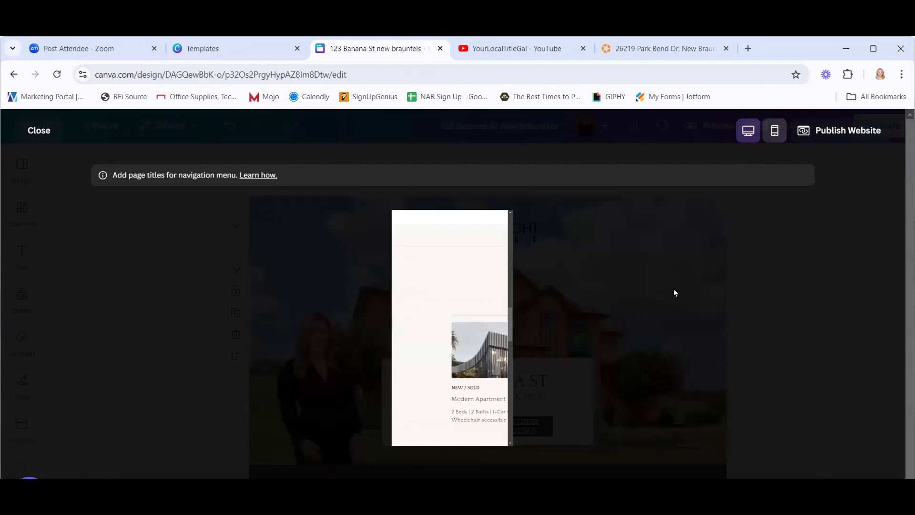
scroll(497, 334, up, 5)
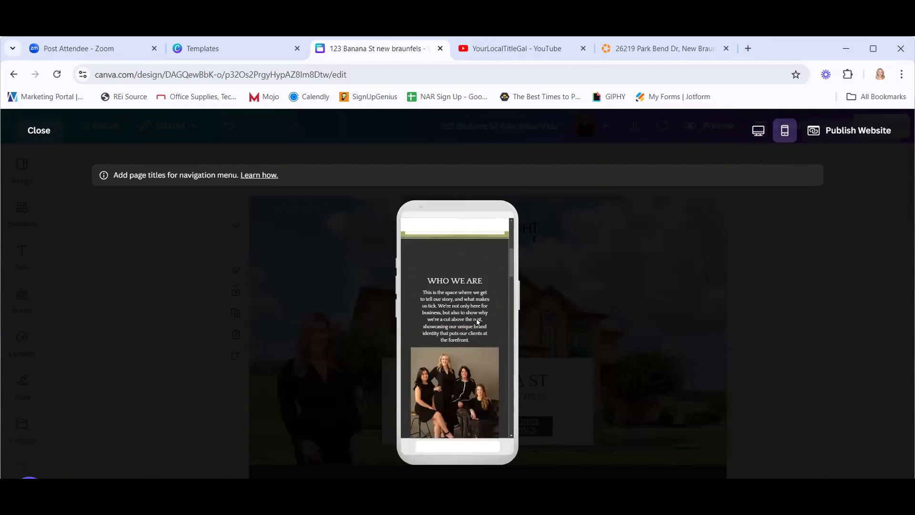
scroll(476, 319, up, 5)
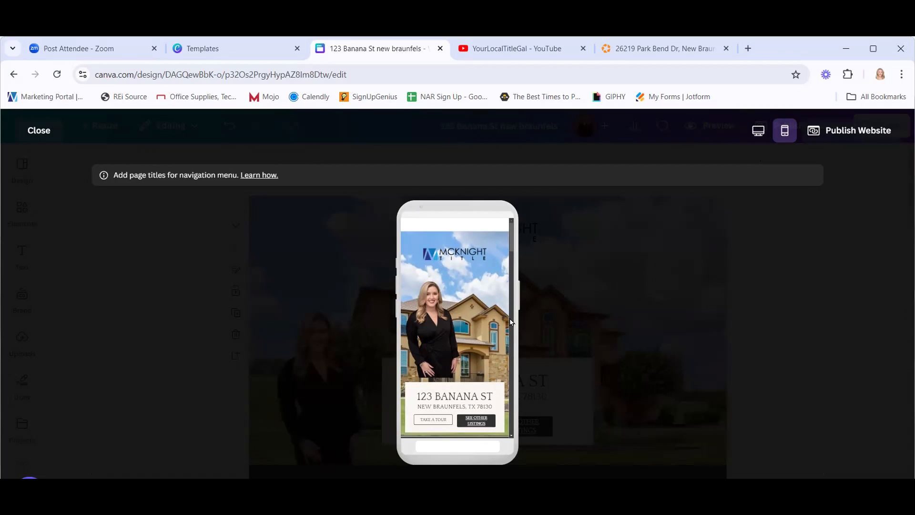
scroll(434, 354, down, 5)
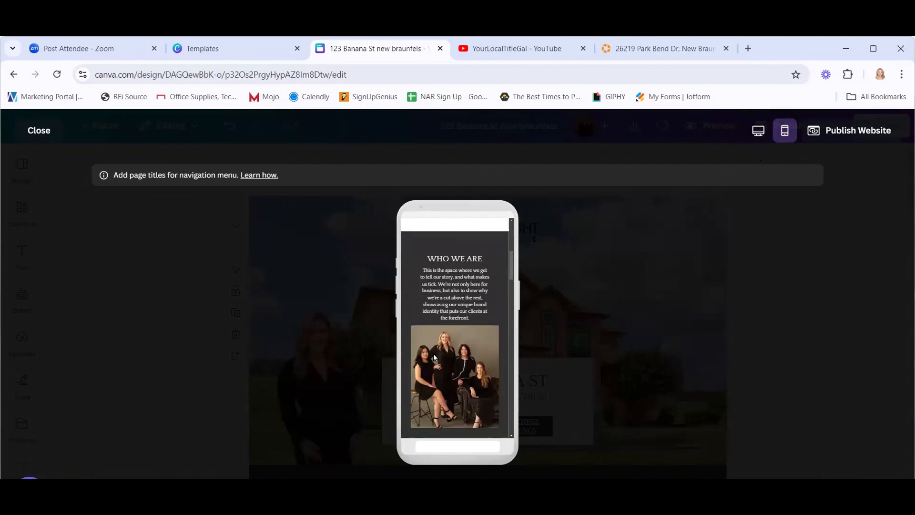
scroll(433, 353, down, 2)
scroll(433, 354, up, 8)
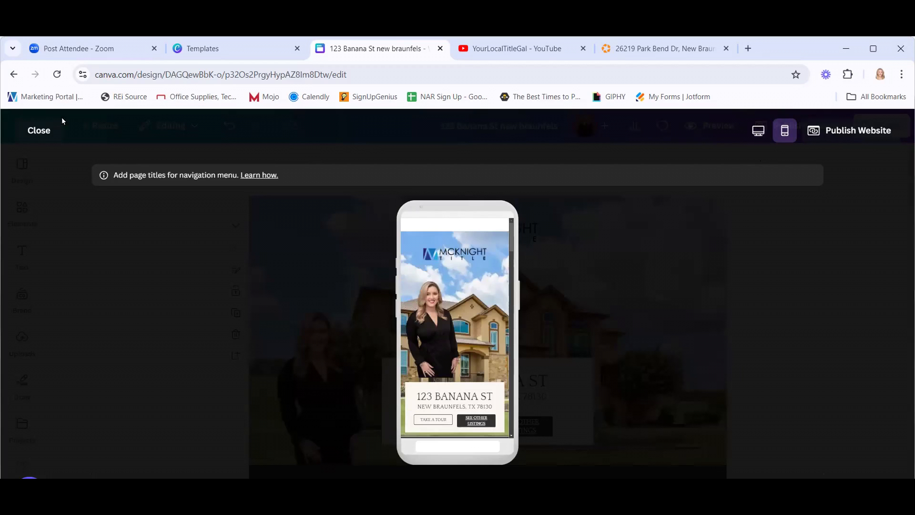
click(39, 127)
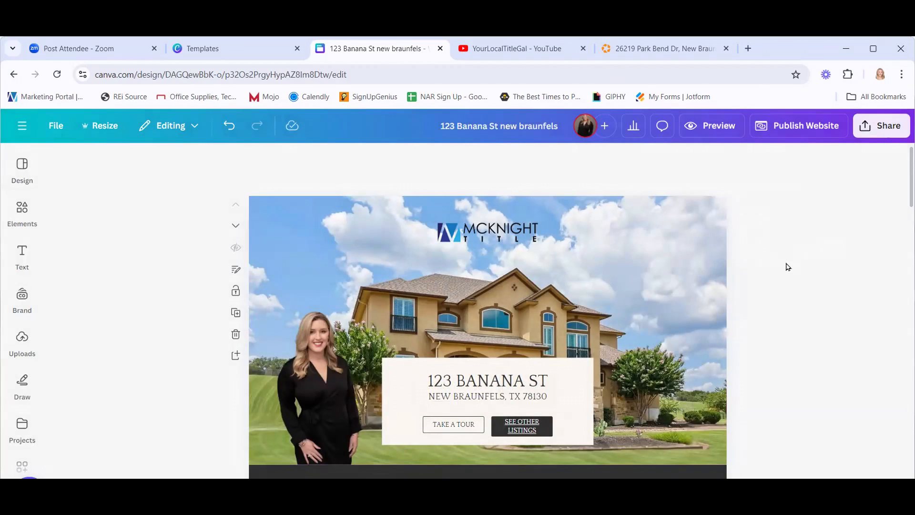
Give the team page (page 2) the page title 'Who We Are'.
scroll(788, 267, down, 1)
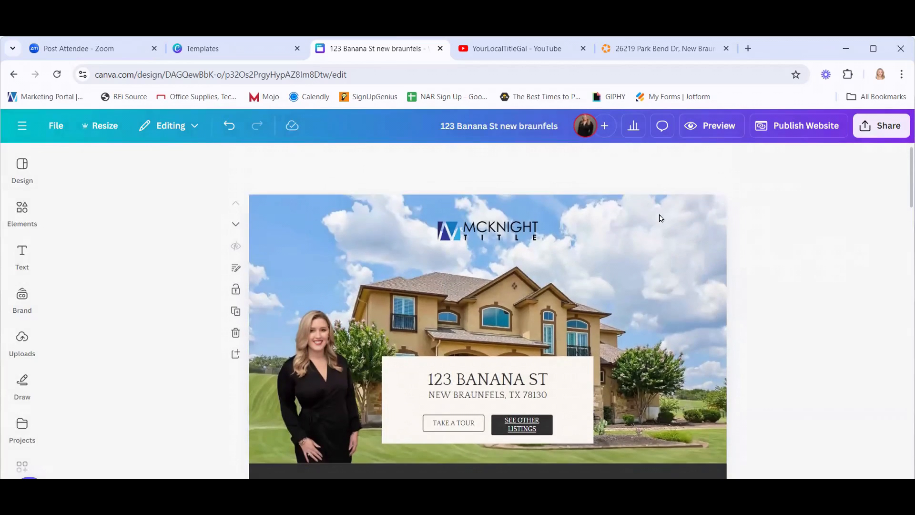
scroll(706, 243, up, 1)
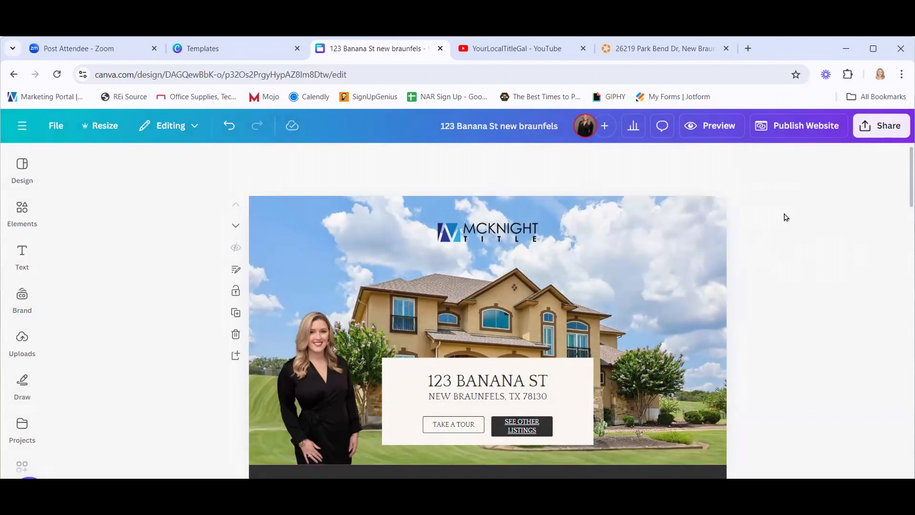
scroll(184, 281, down, 2)
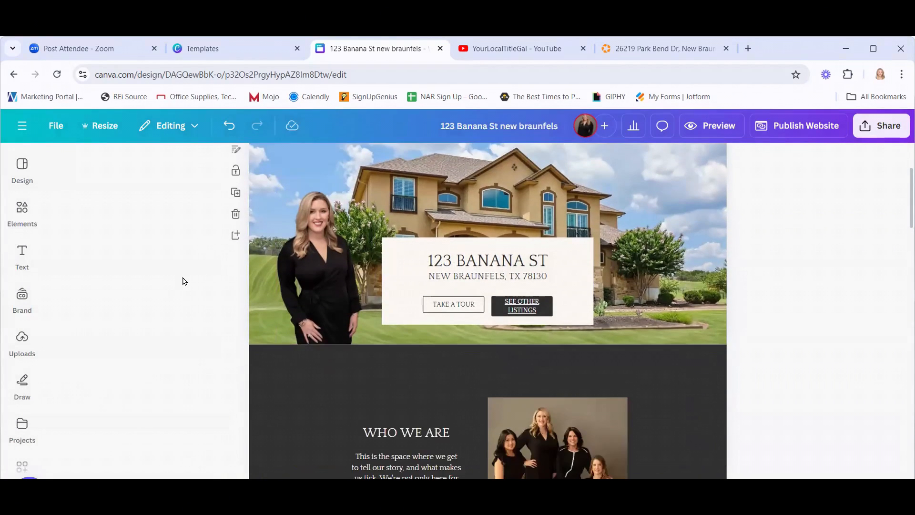
scroll(183, 280, down, 3)
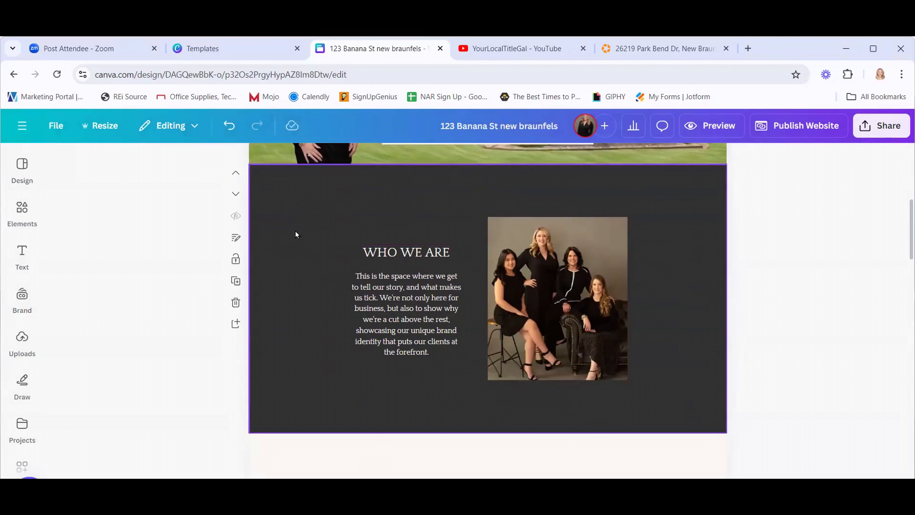
click(236, 238)
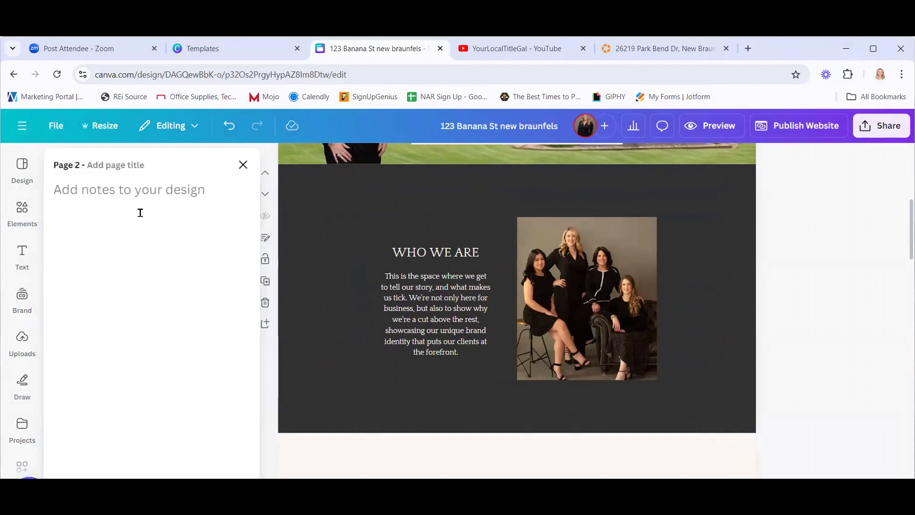
click(111, 166)
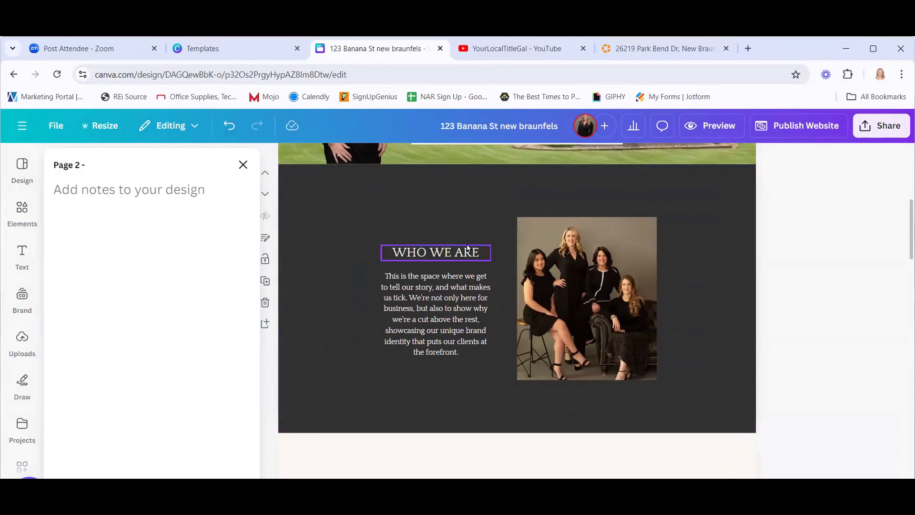
text(Who We Are)
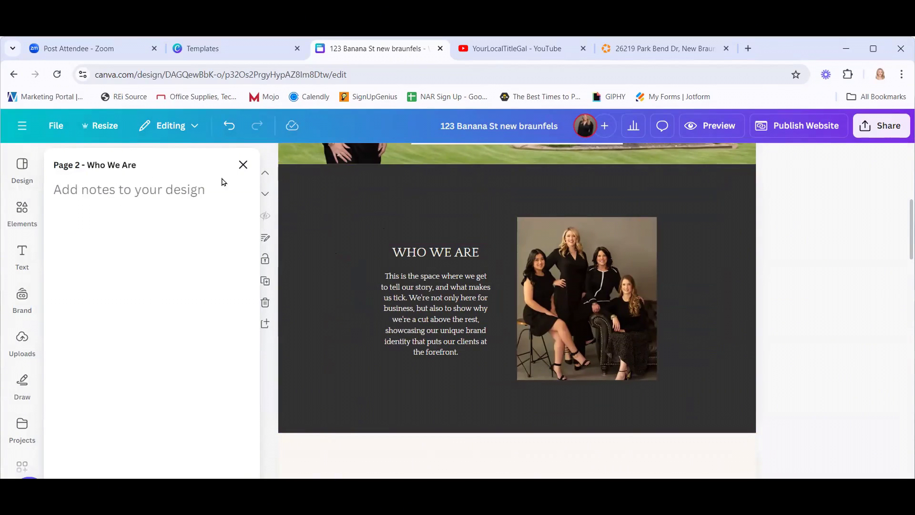
click(243, 165)
Give page 3 the page title 'Other Listings'.
scroll(168, 263, down, 5)
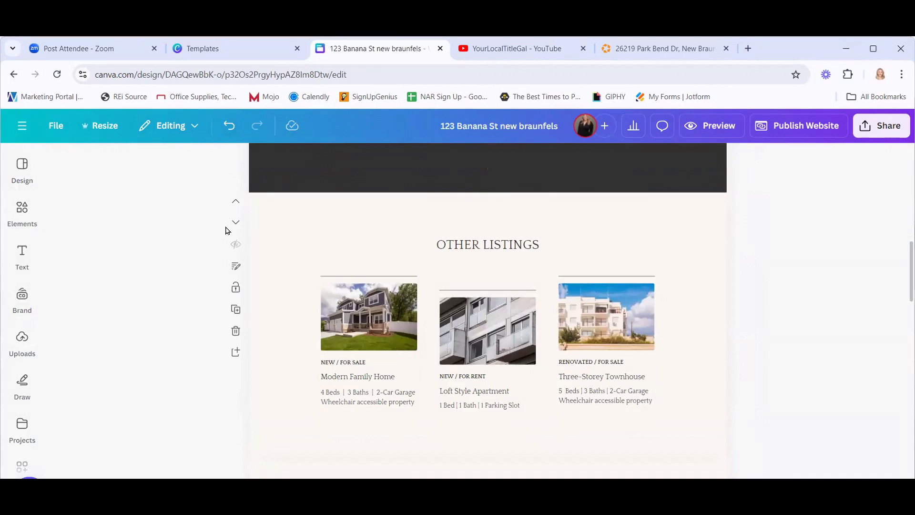
click(235, 266)
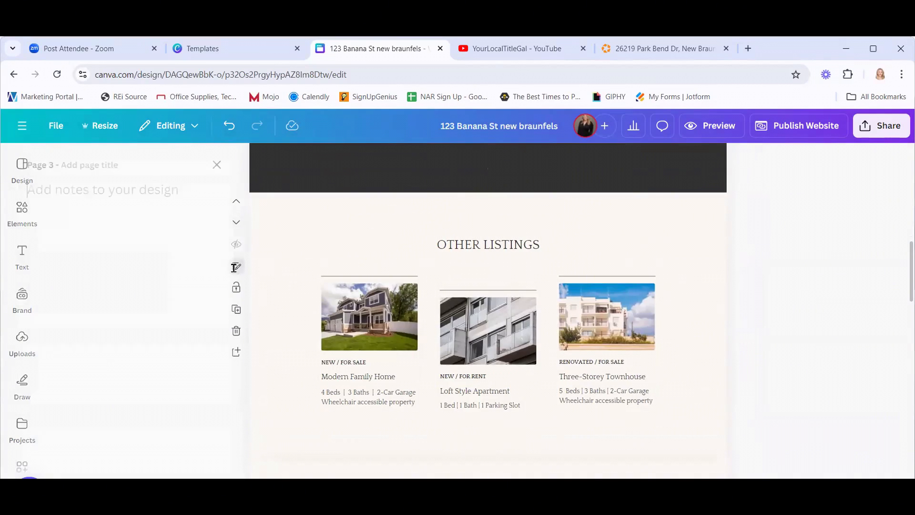
click(122, 164)
text(Other )
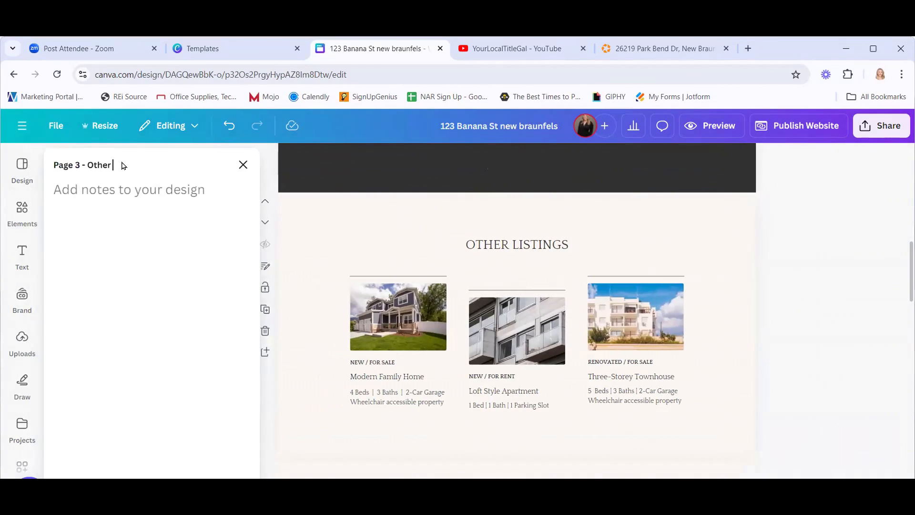
text(Listings)
click(243, 164)
scroll(195, 214, down, 5)
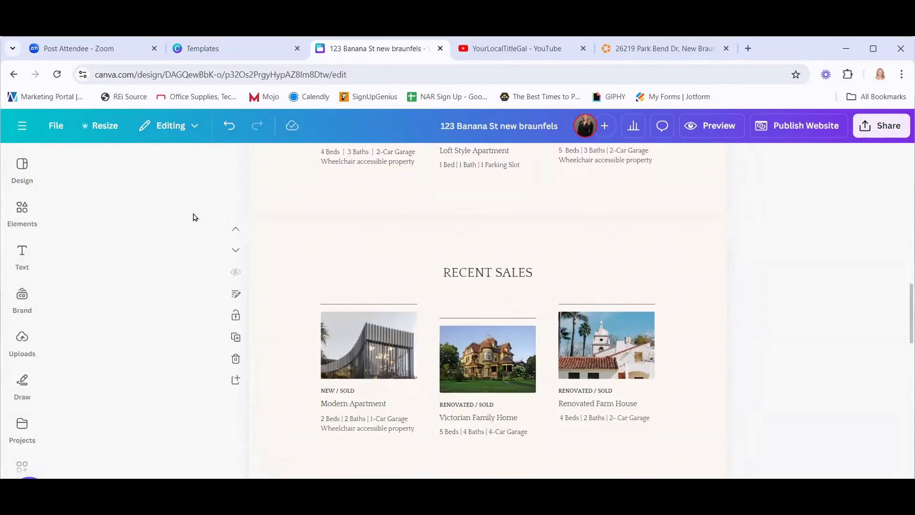
scroll(194, 218, down, 1)
scroll(193, 218, up, 6)
scroll(347, 310, up, 1)
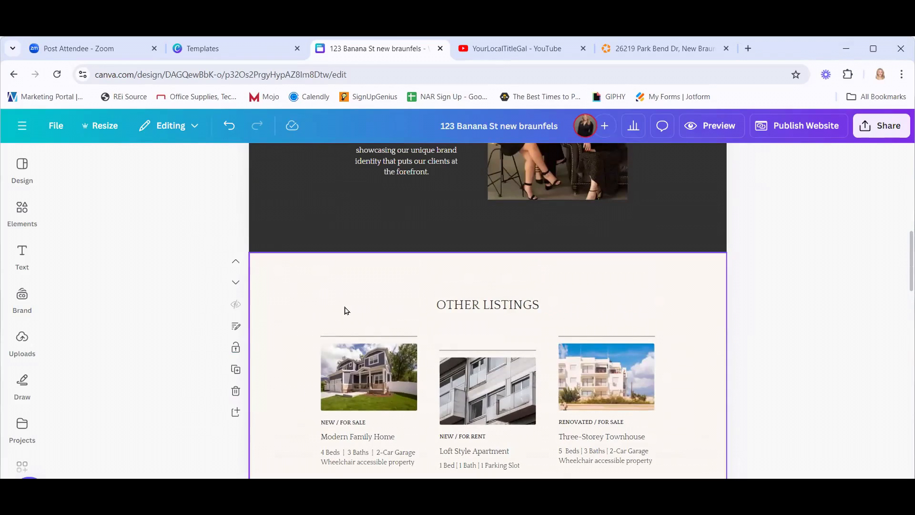
scroll(482, 198, down, 2)
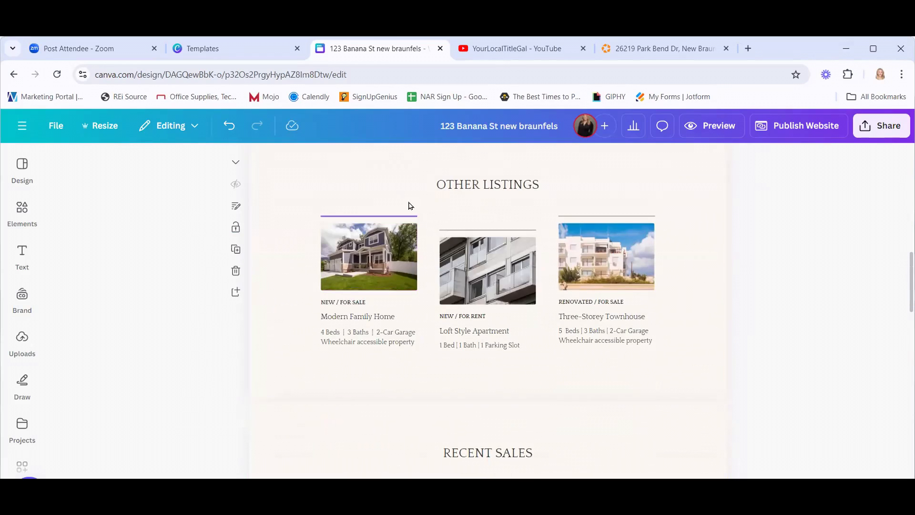
Duplicate the Other Listings page and delete the OTHER LISTINGS heading from the copy.
click(236, 248)
scroll(288, 258, up, 4)
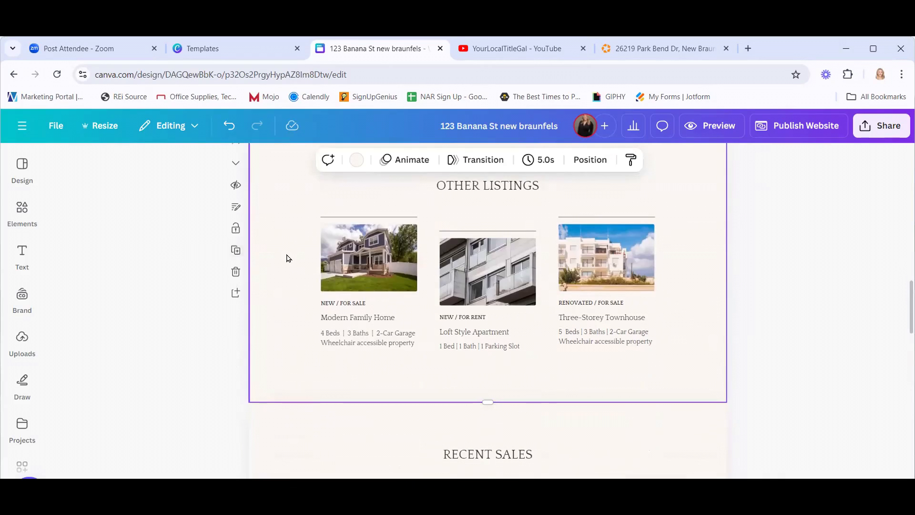
scroll(288, 270, down, 3)
scroll(495, 402, up, 2)
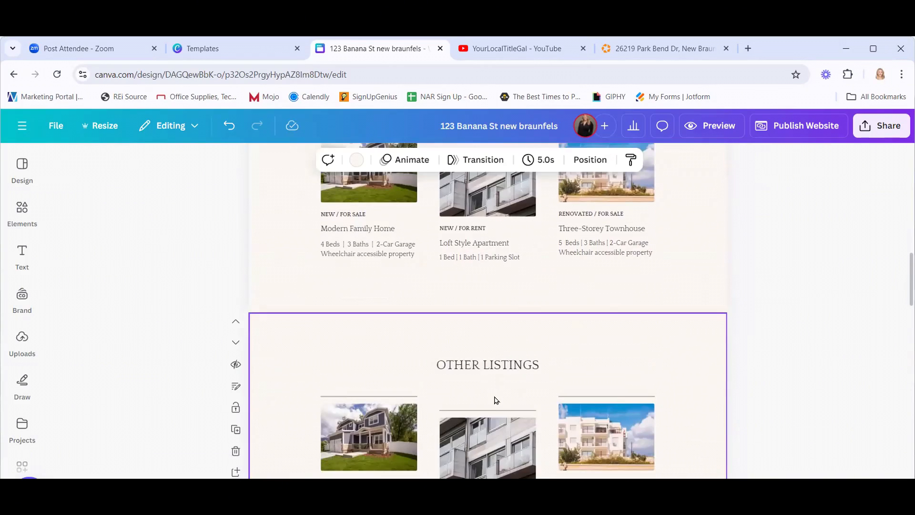
click(503, 364)
click(498, 334)
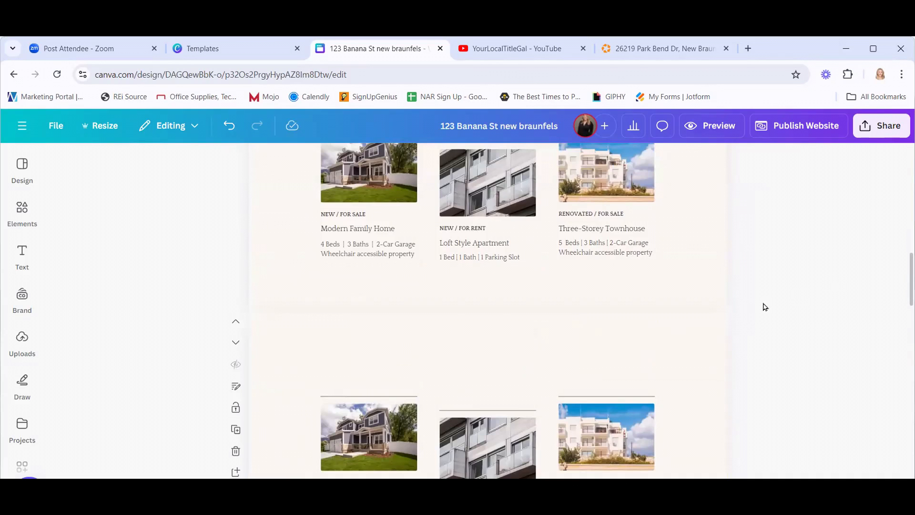
scroll(409, 236, up, 3)
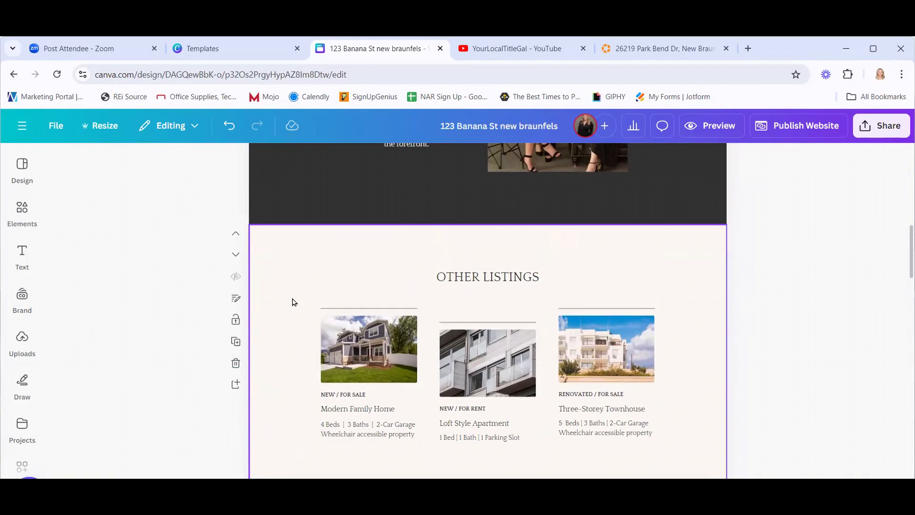
scroll(293, 303, down, 3)
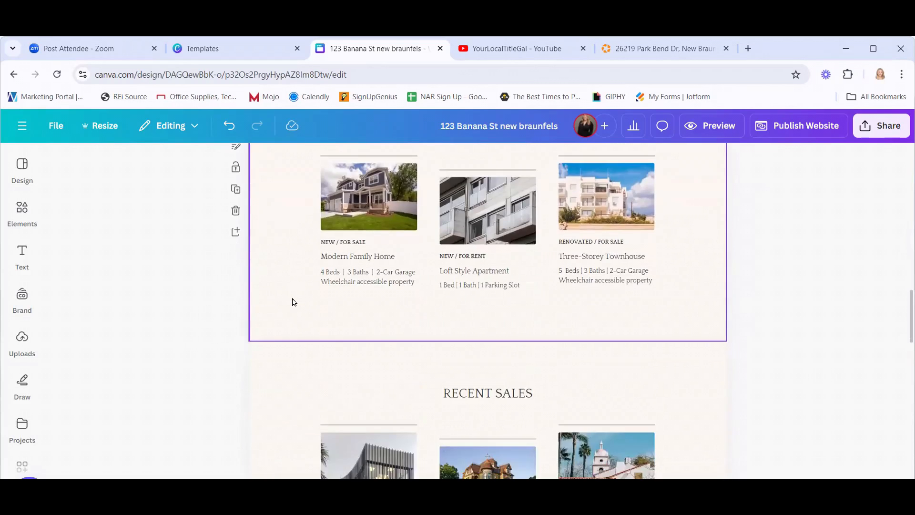
scroll(294, 303, down, 4)
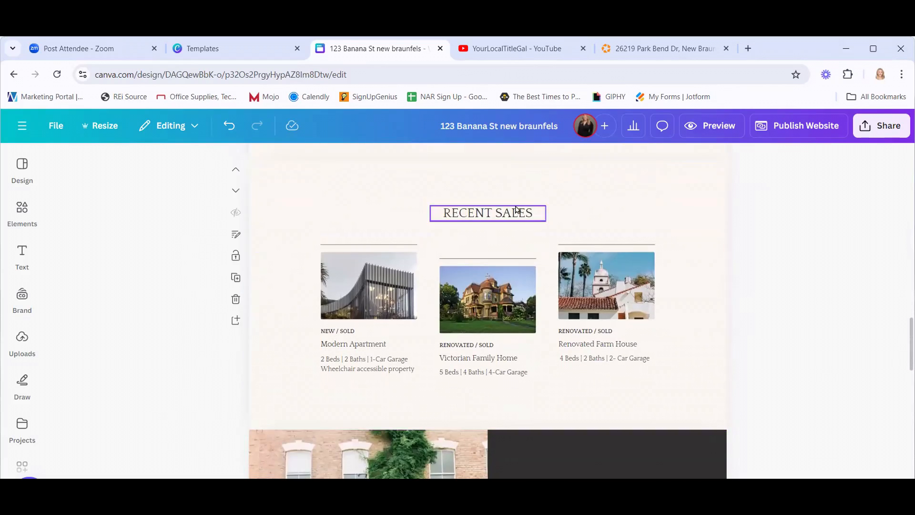
Give page 5 the page title 'Recent Sales'.
click(237, 240)
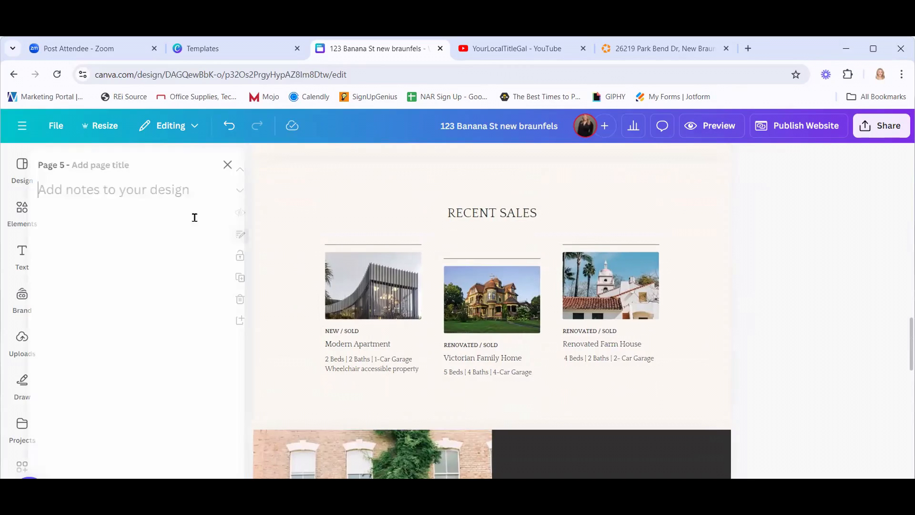
click(141, 165)
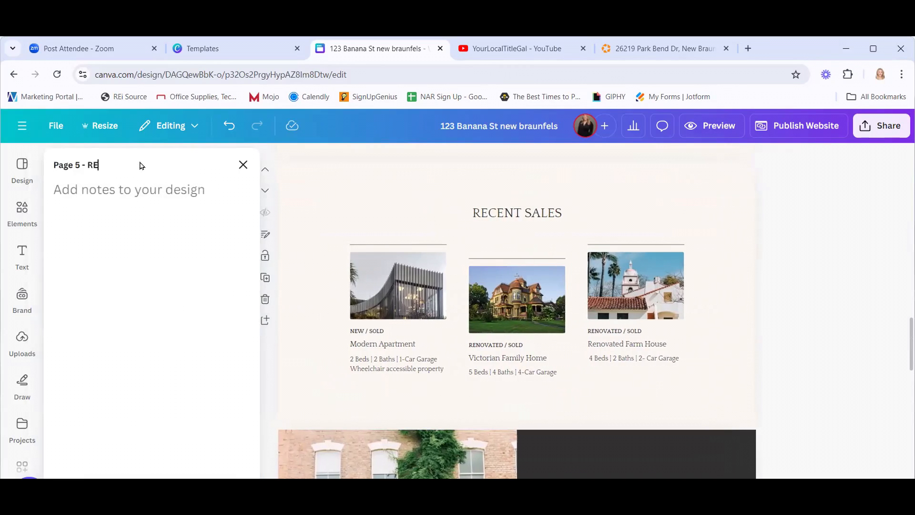
text(Recent Sales)
click(242, 164)
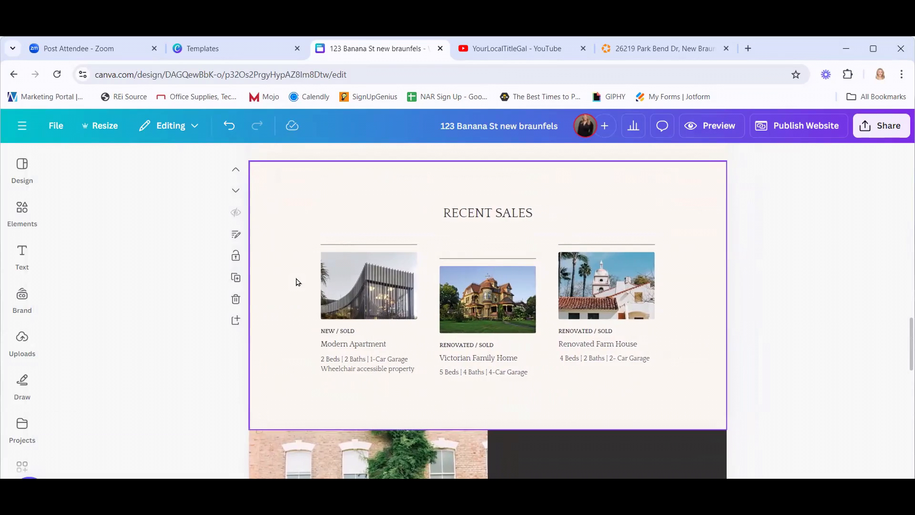
scroll(286, 286, down, 5)
scroll(273, 294, down, 1)
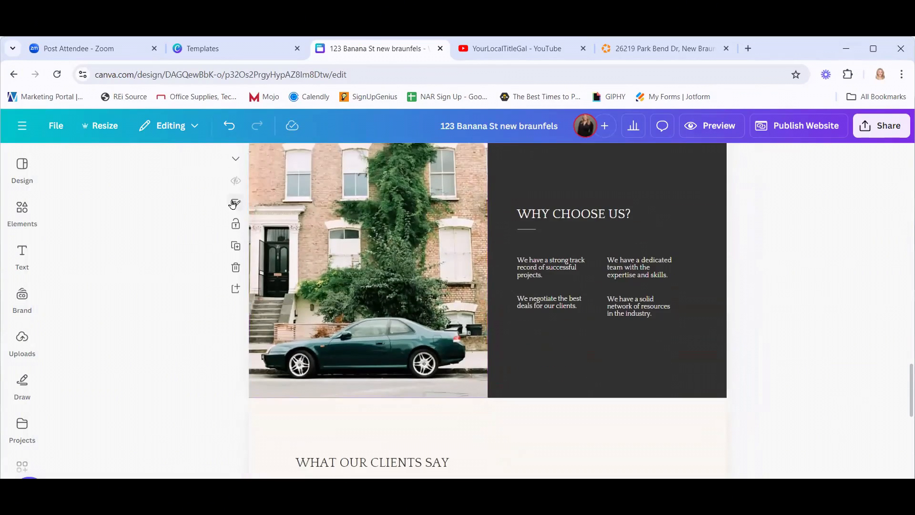
Give page 6 the page title 'Why Choose Us'.
click(236, 202)
click(141, 168)
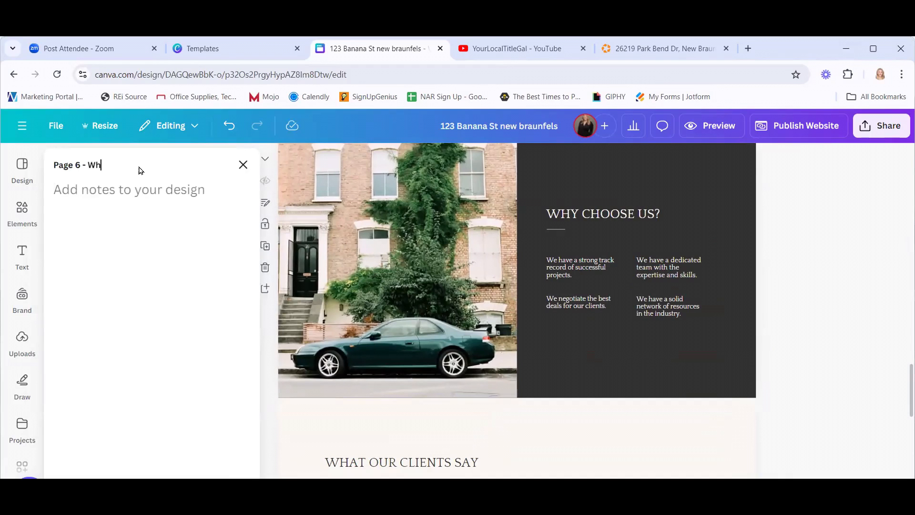
text(Why Choose Us)
click(243, 164)
scroll(286, 291, down, 4)
scroll(301, 314, down, 7)
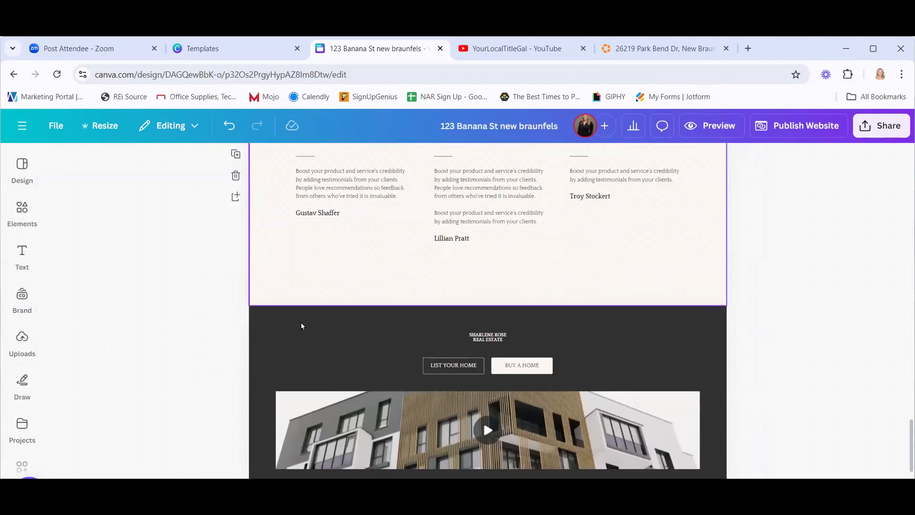
scroll(671, 331, up, 7)
scroll(672, 331, up, 15)
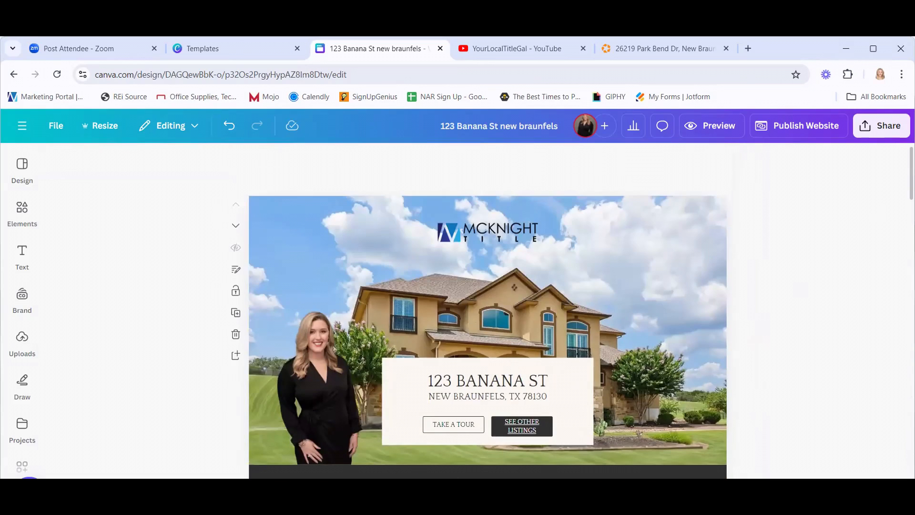
From Share > Publish website, expand the site preview to full screen in desktop layout.
click(872, 130)
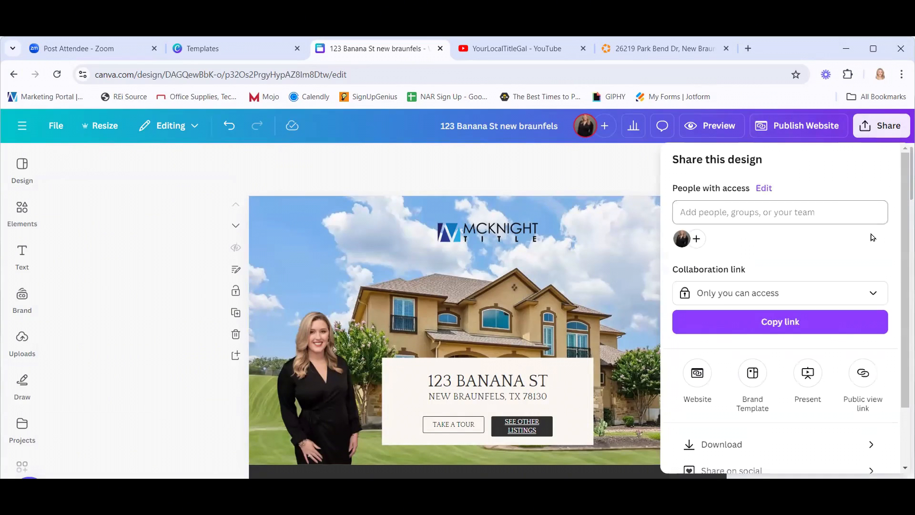
click(703, 377)
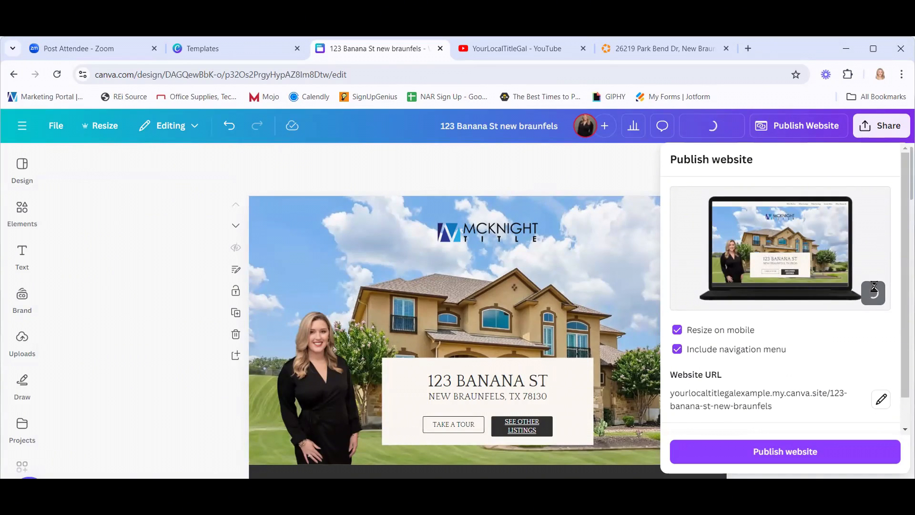
click(798, 224)
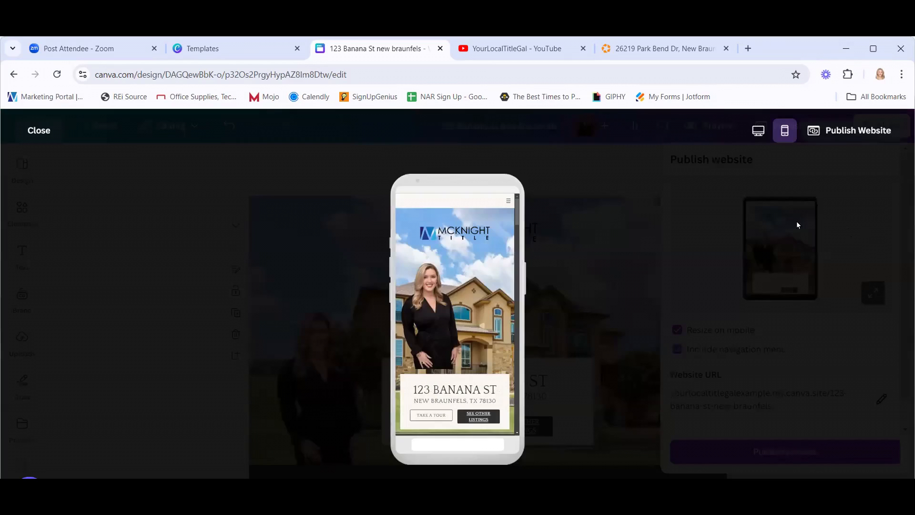
click(757, 132)
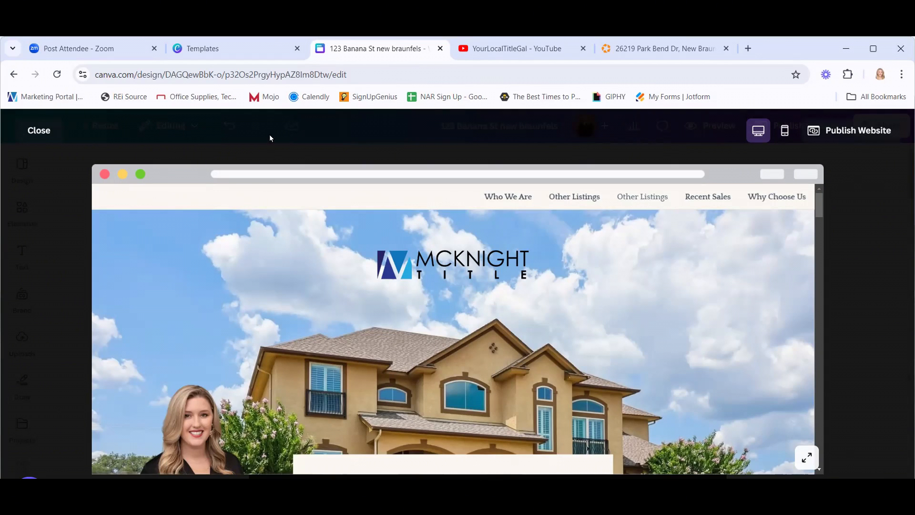
Clear the 'Other Listings' page title from duplicated page 4 and preview the site again.
click(42, 131)
scroll(162, 279, down, 10)
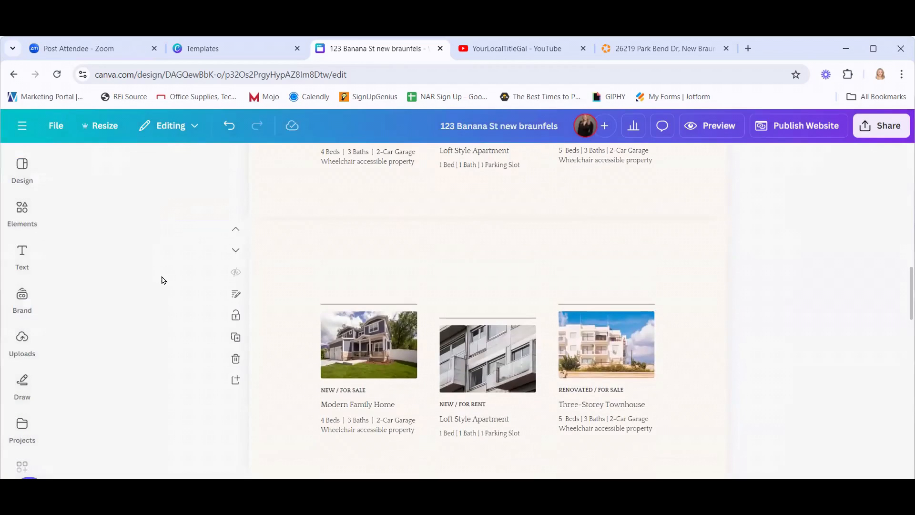
click(236, 294)
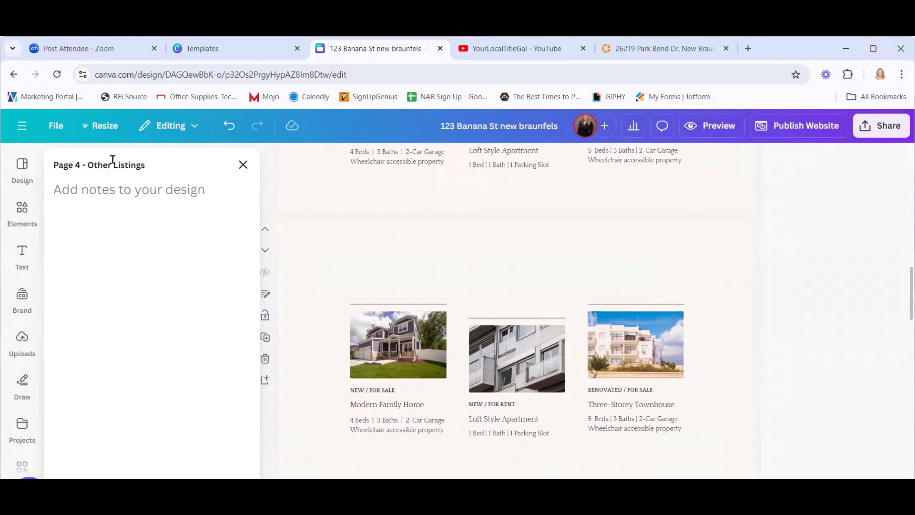
double_click(143, 163)
key(ctrl+shift+Left)
key(BackSpace)
click(244, 167)
click(731, 125)
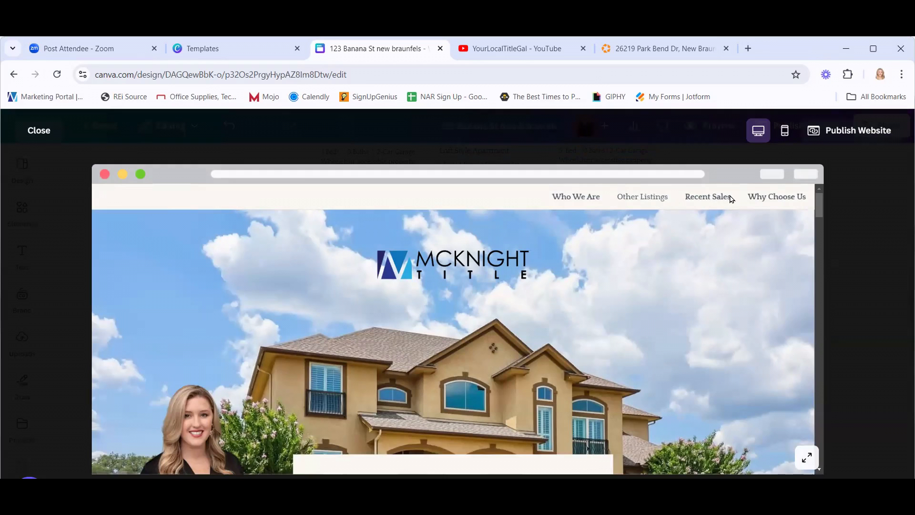
Follow the Why Choose Us menu link in the preview and scroll through the site.
click(764, 197)
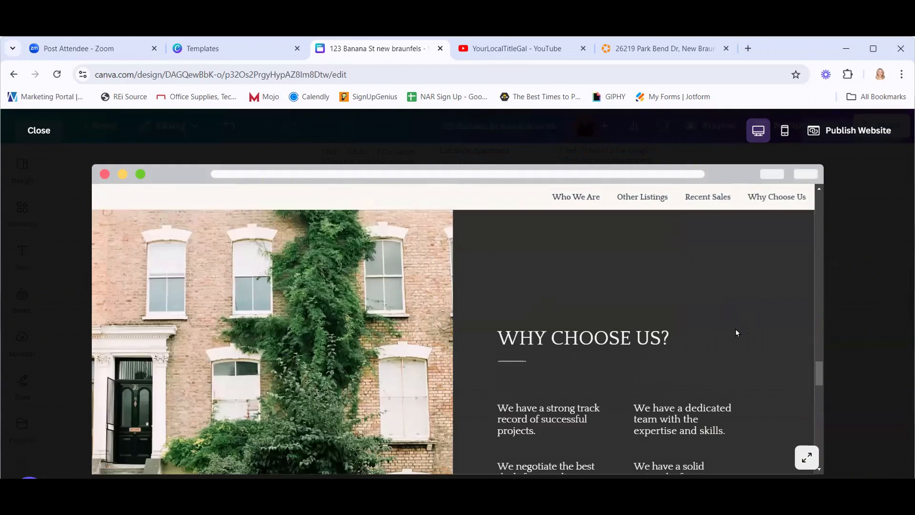
scroll(737, 332, down, 5)
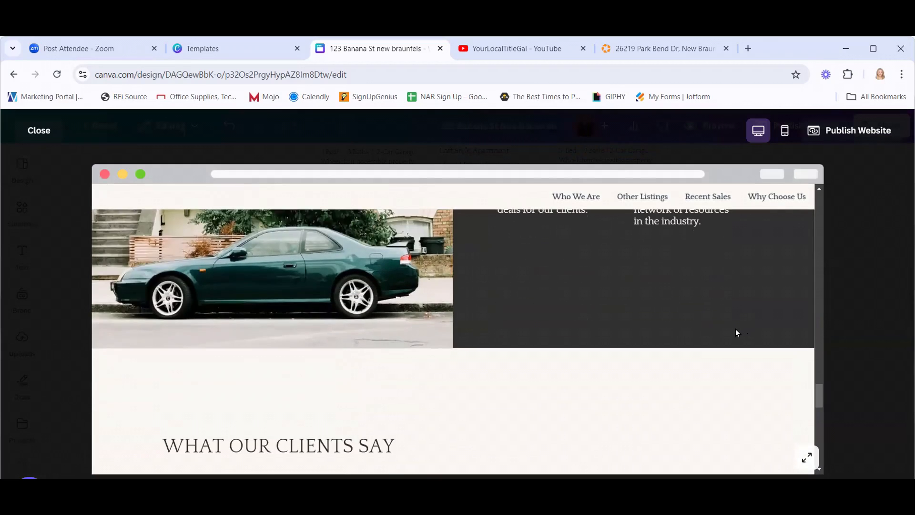
scroll(736, 333, down, 8)
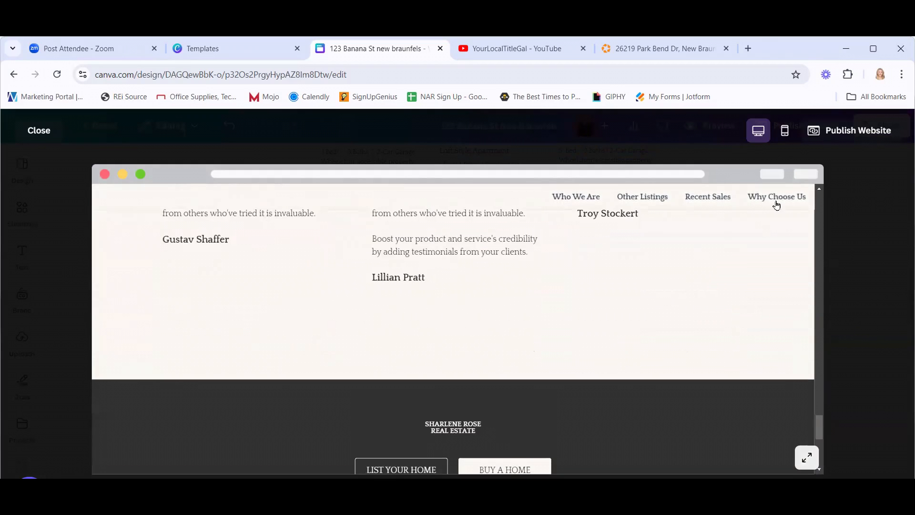
scroll(766, 242, down, 6)
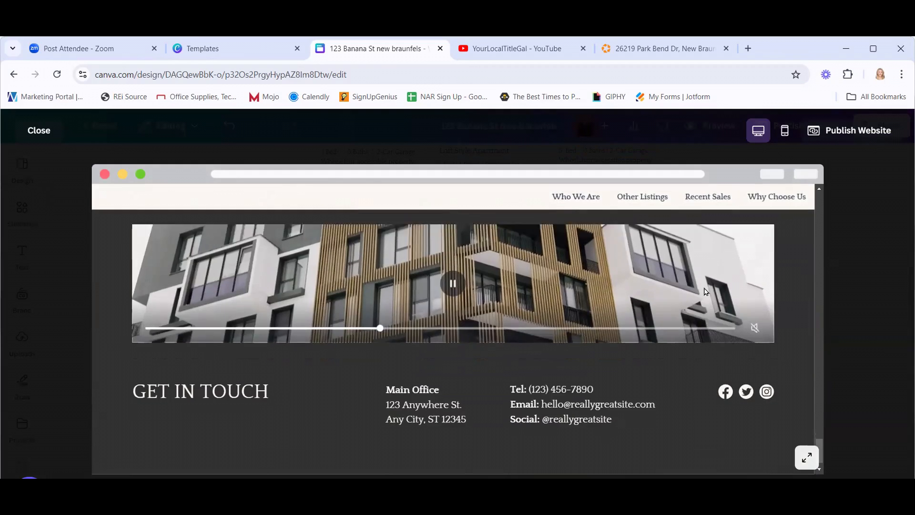
scroll(706, 291, down, 1)
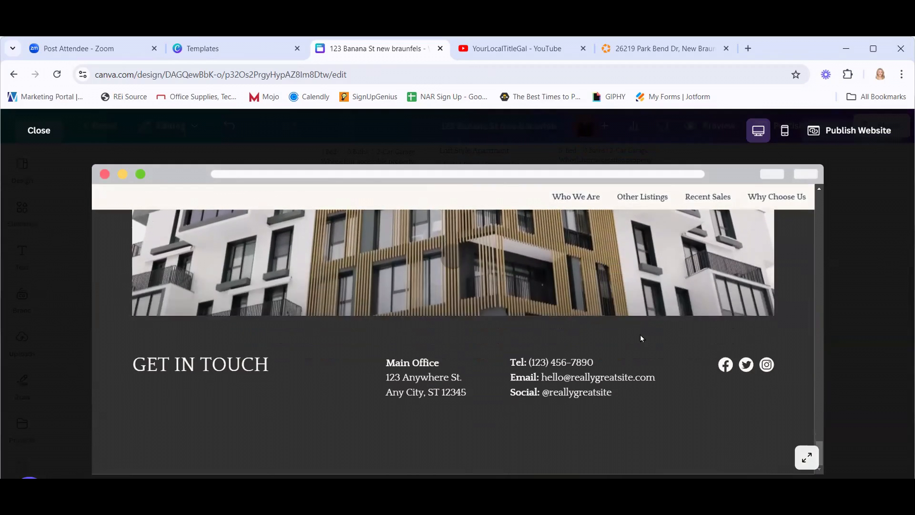
scroll(641, 337, up, 15)
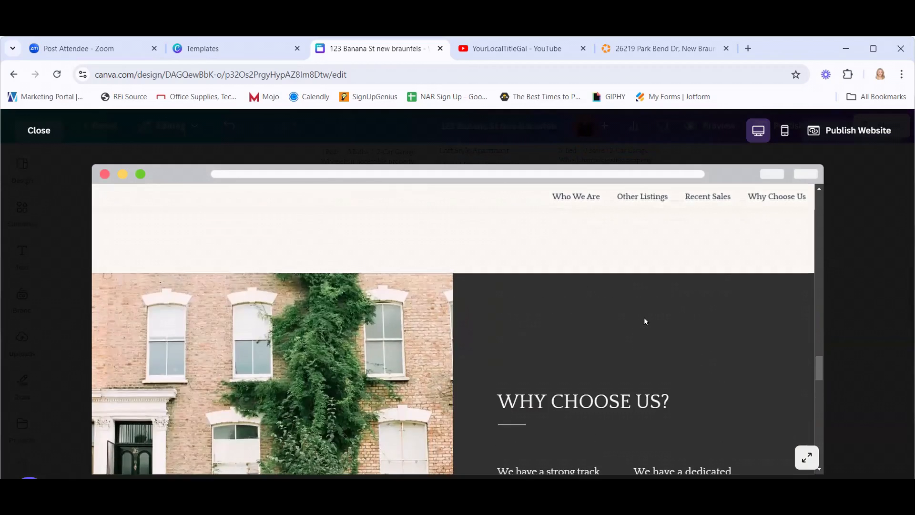
scroll(646, 321, up, 15)
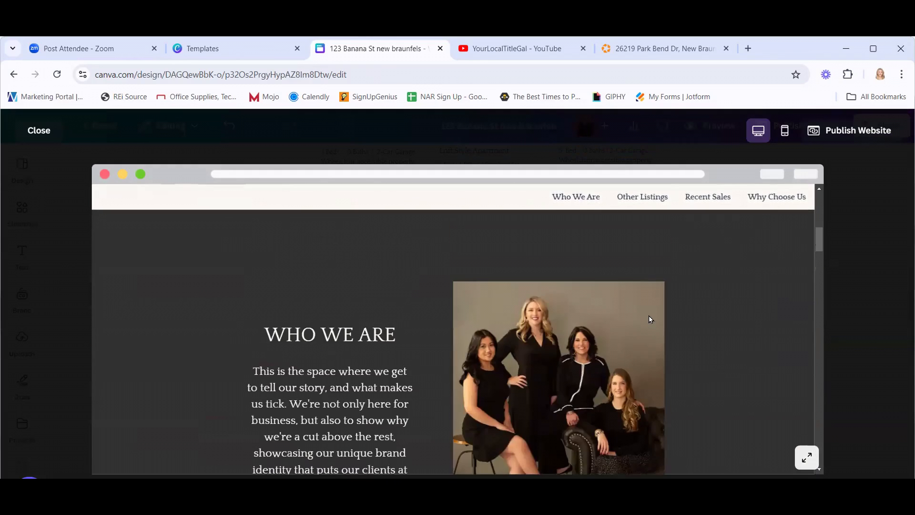
scroll(648, 316, up, 10)
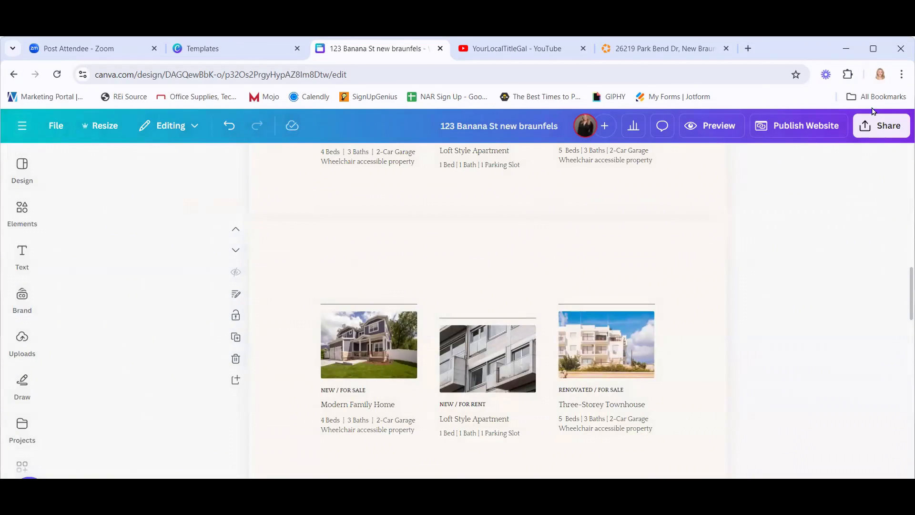
click(871, 129)
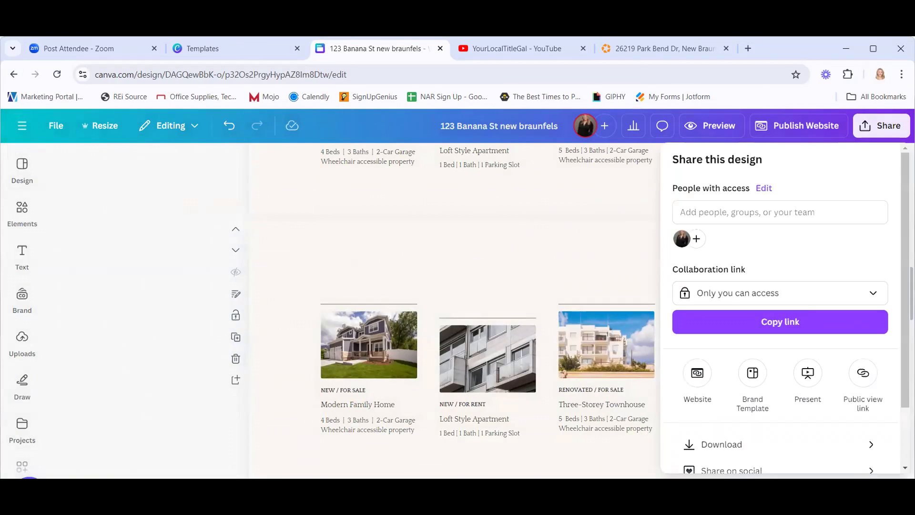
click(698, 373)
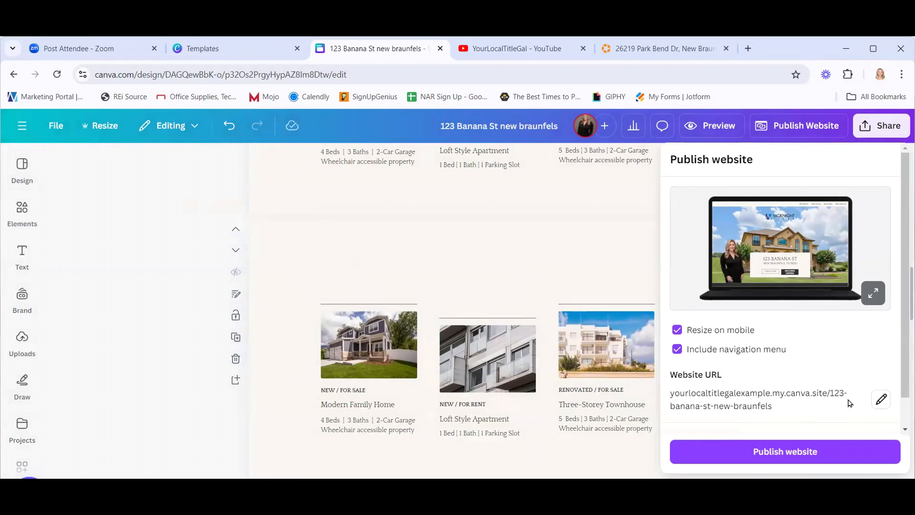
click(880, 400)
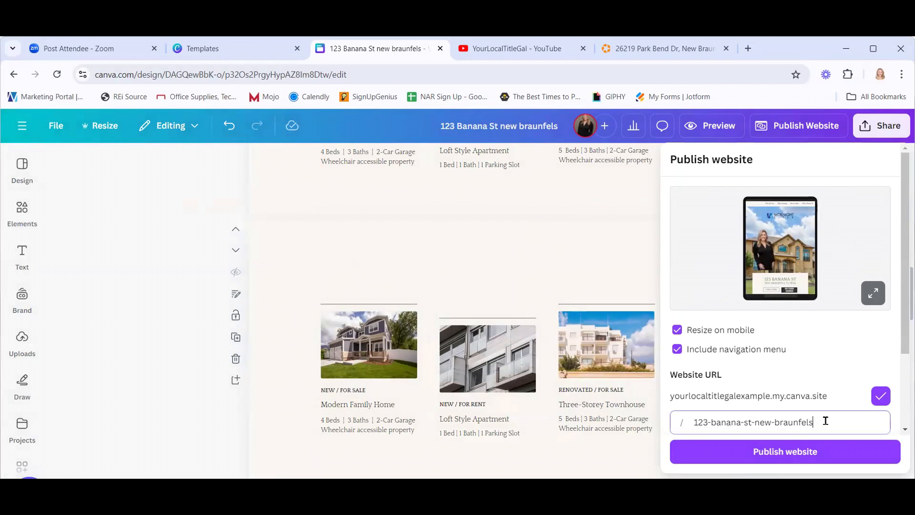
drag(816, 422, 690, 422)
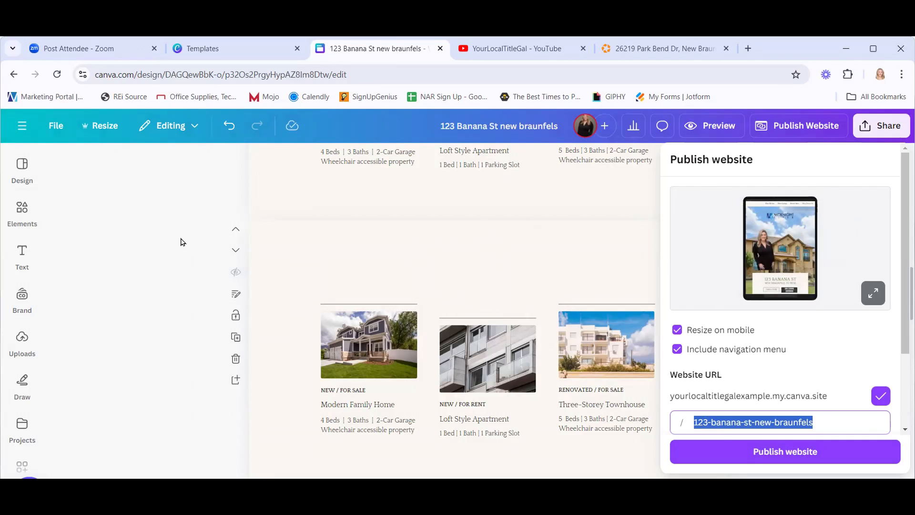
click(147, 233)
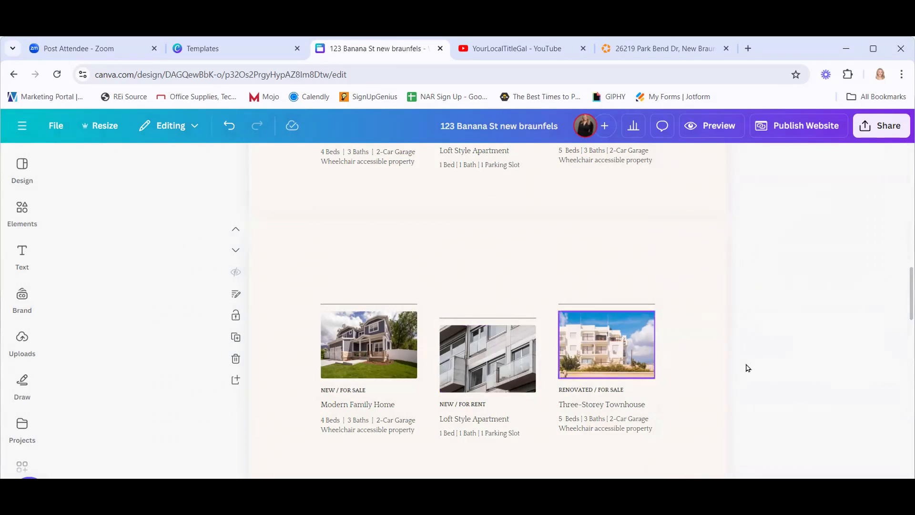
scroll(745, 367, up, 8)
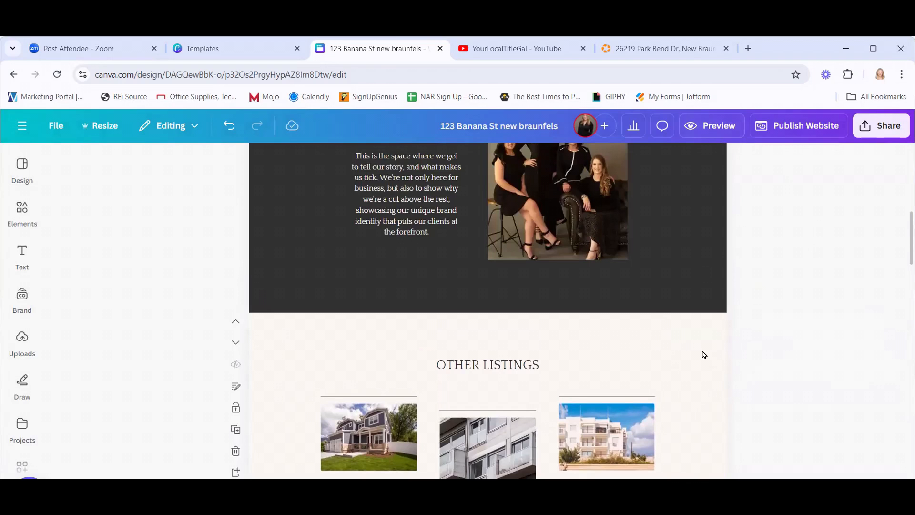
scroll(717, 380, up, 3)
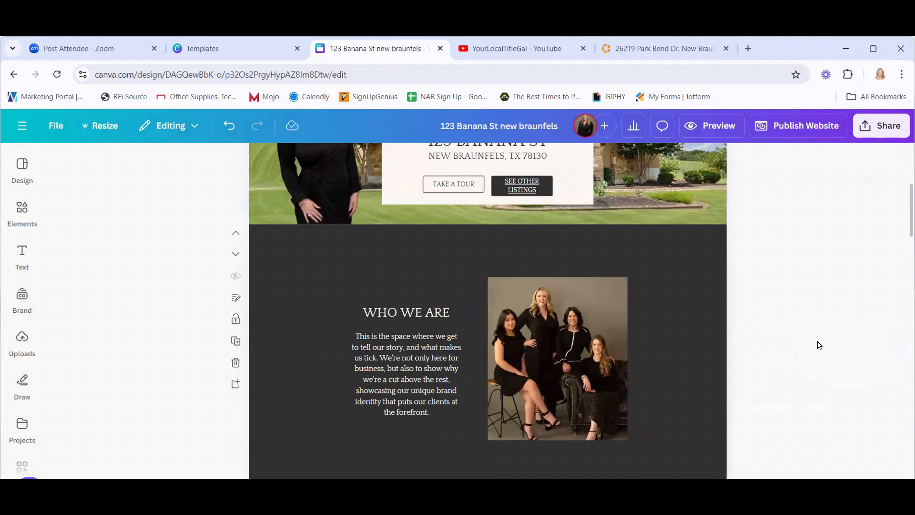
scroll(799, 342, up, 5)
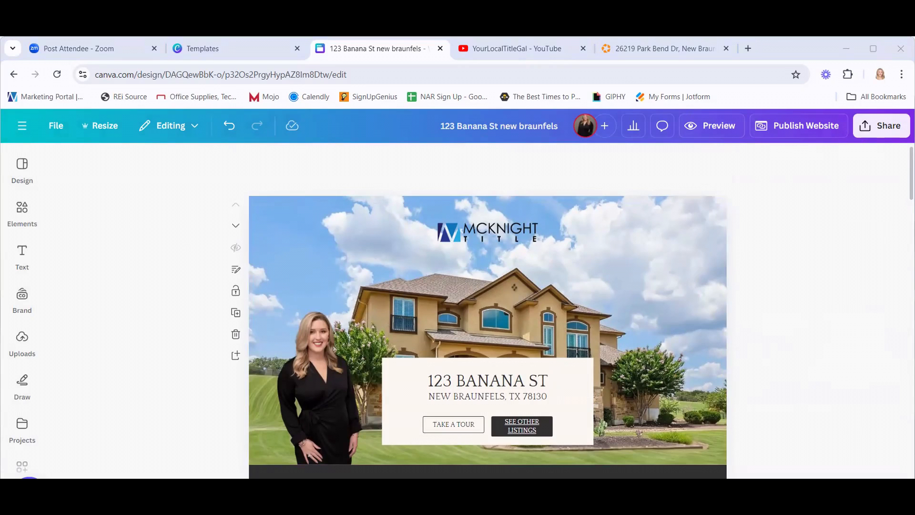
scroll(826, 377, down, 1)
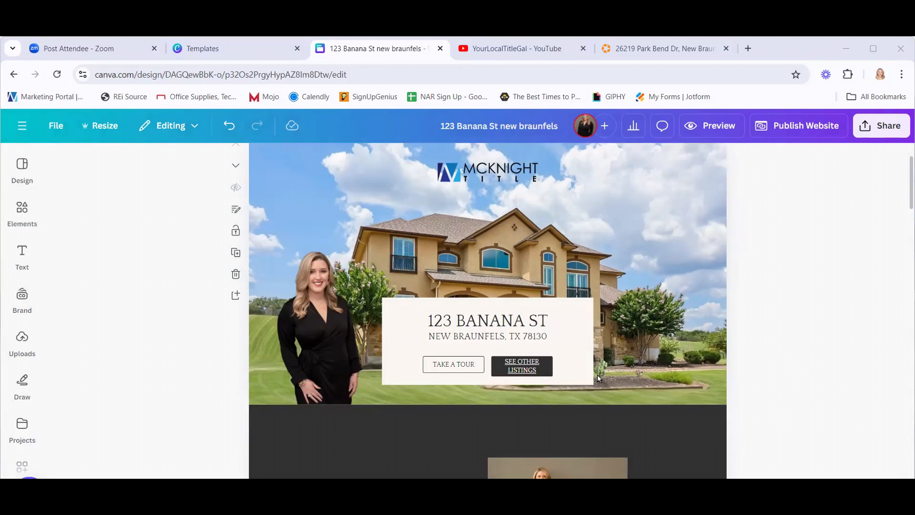
click(22, 258)
click(22, 424)
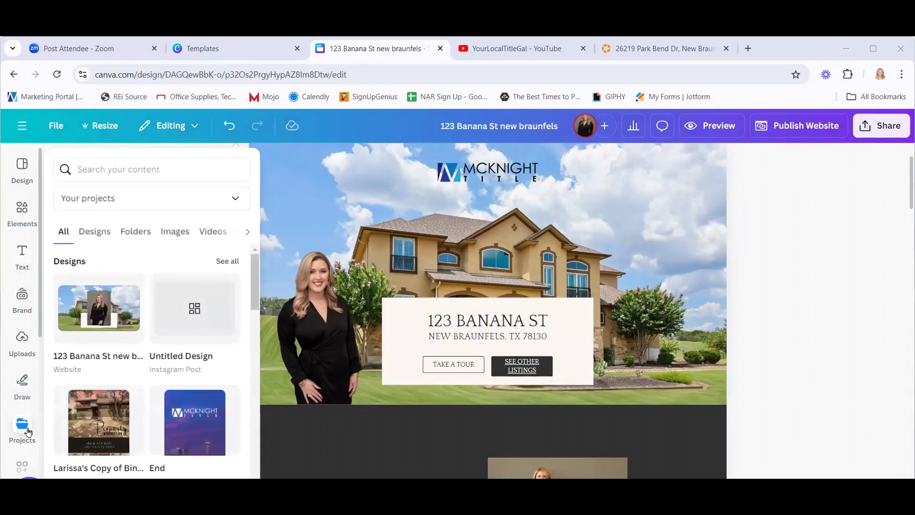
click(22, 424)
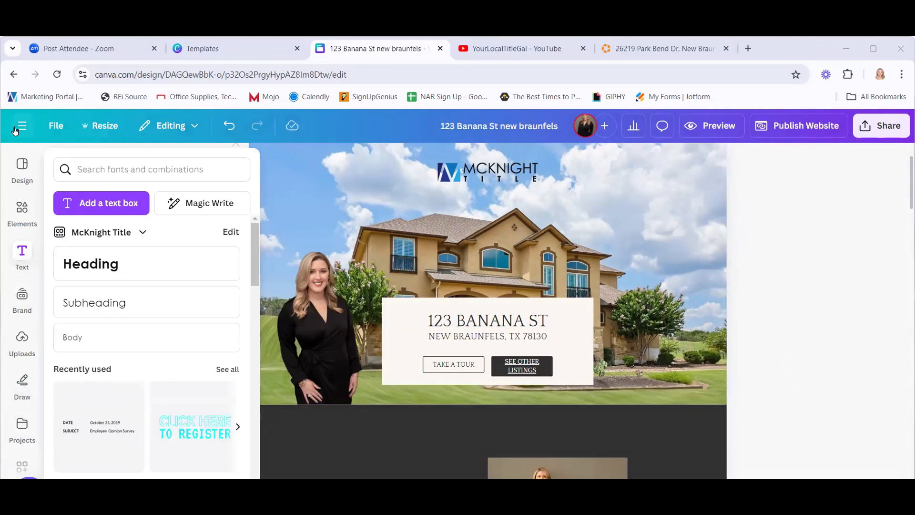
click(43, 224)
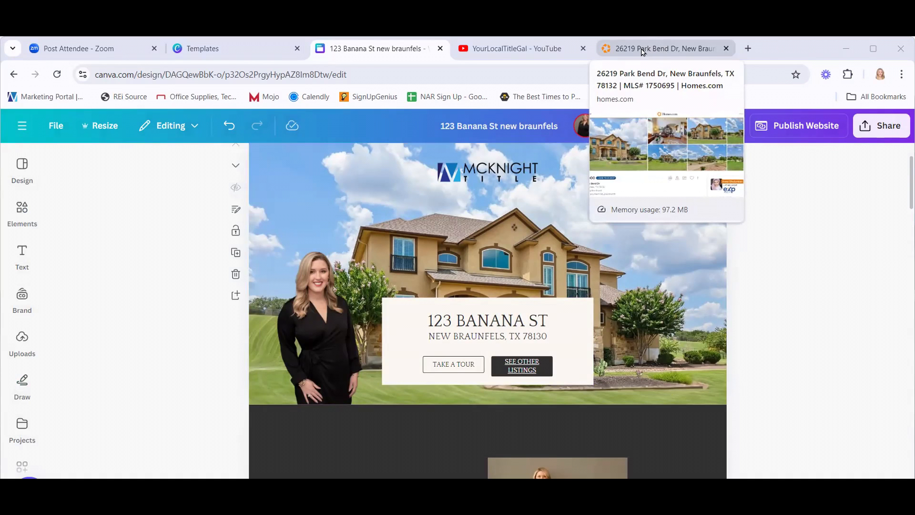
Go to ChatGPT and open the earlier Social Media Content Plan conversation.
click(555, 50)
key(ctrl+l)
text(chatgpt.com)
key(Return)
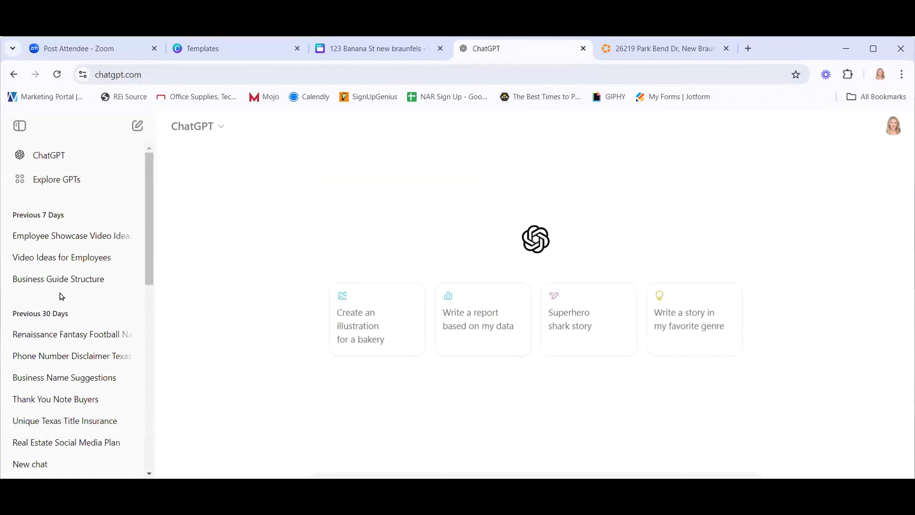
scroll(69, 315, down, 1)
scroll(76, 342, down, 1)
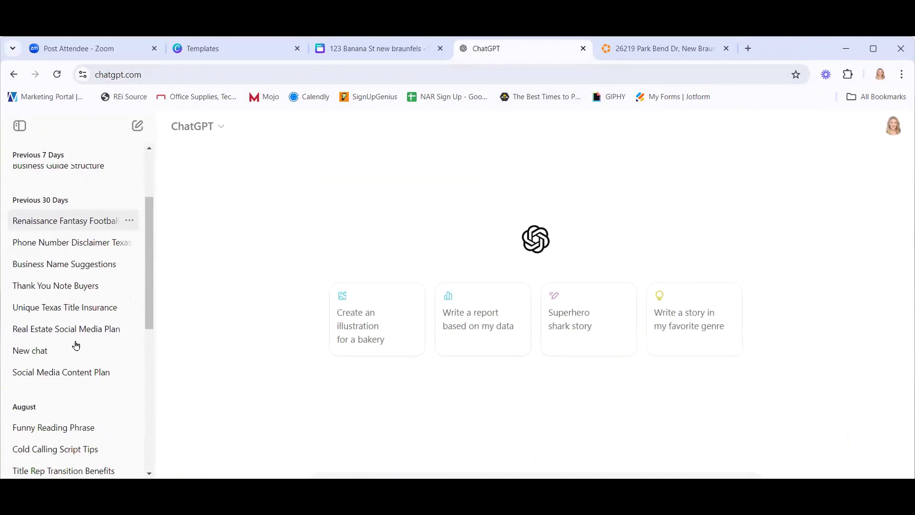
click(92, 372)
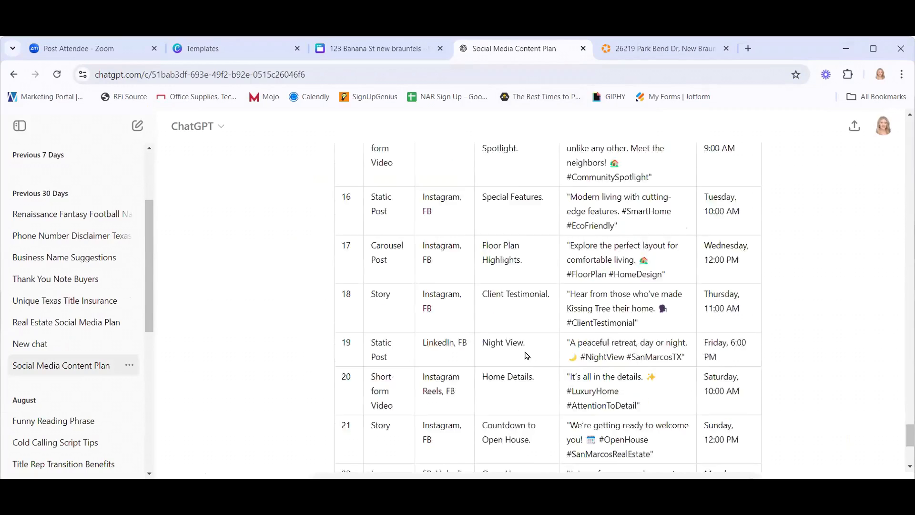
scroll(832, 380, up, 20)
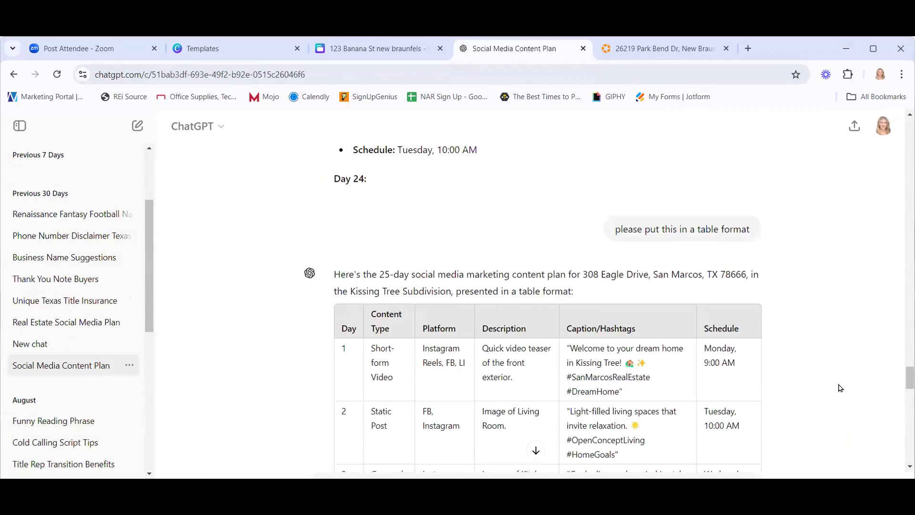
scroll(539, 305, up, 20)
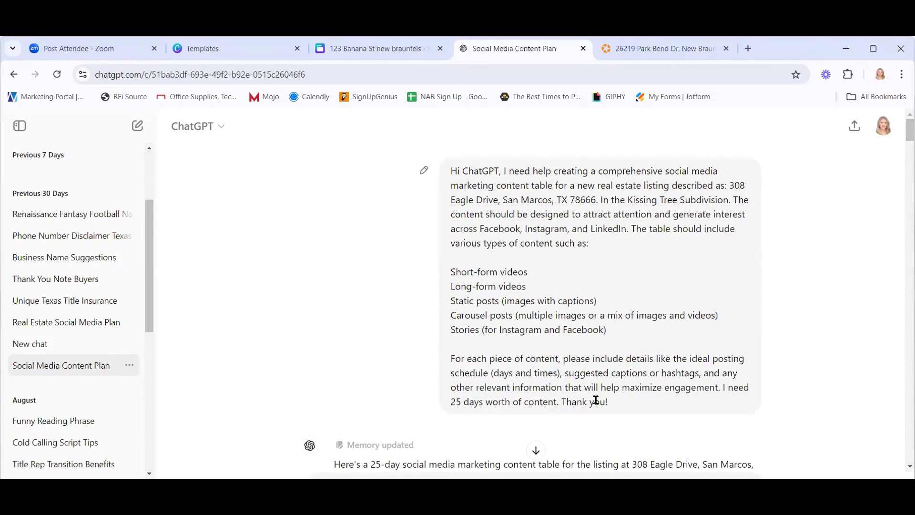
drag(619, 405, 448, 173)
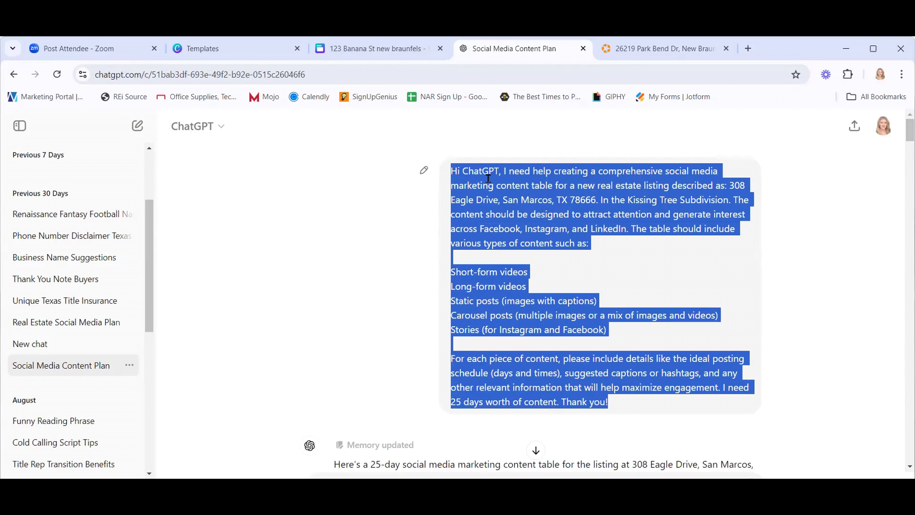
right_click(501, 211)
click(518, 222)
click(138, 126)
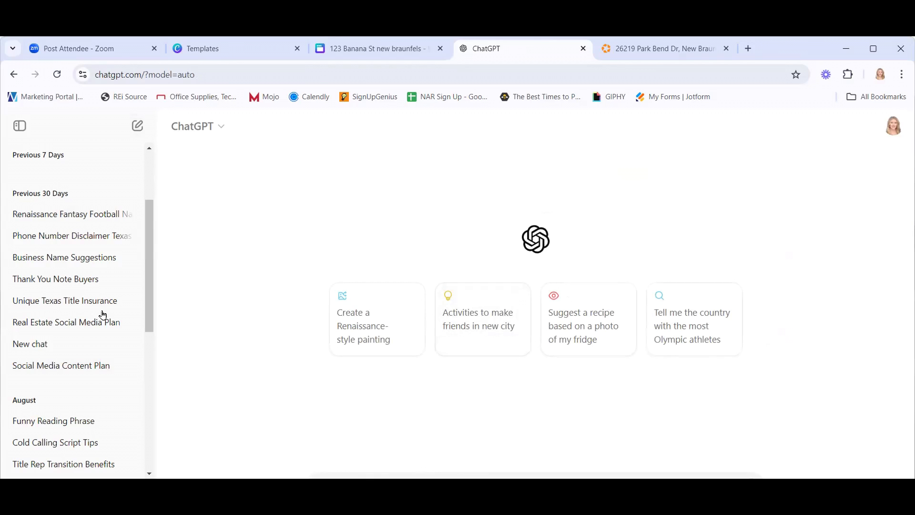
drag(151, 250, 146, 154)
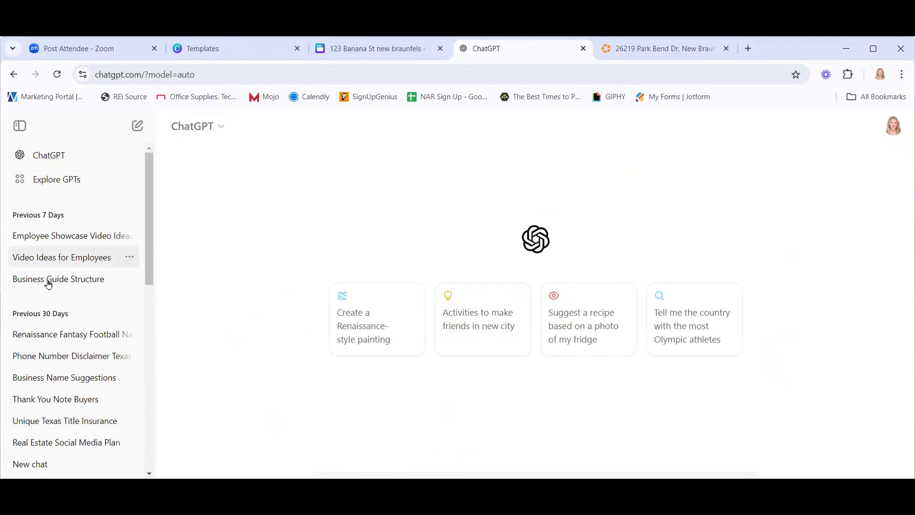
click(56, 157)
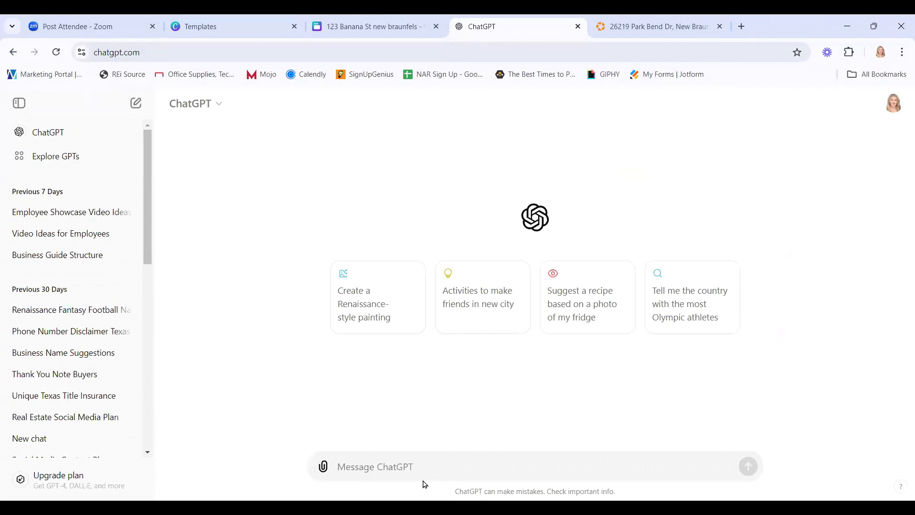
key(ctrl+v)
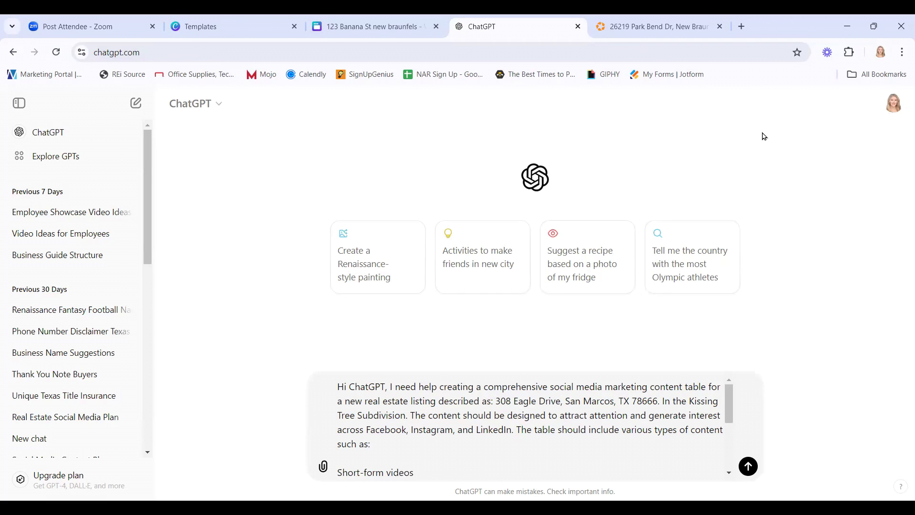
key(ctrl+Tab)
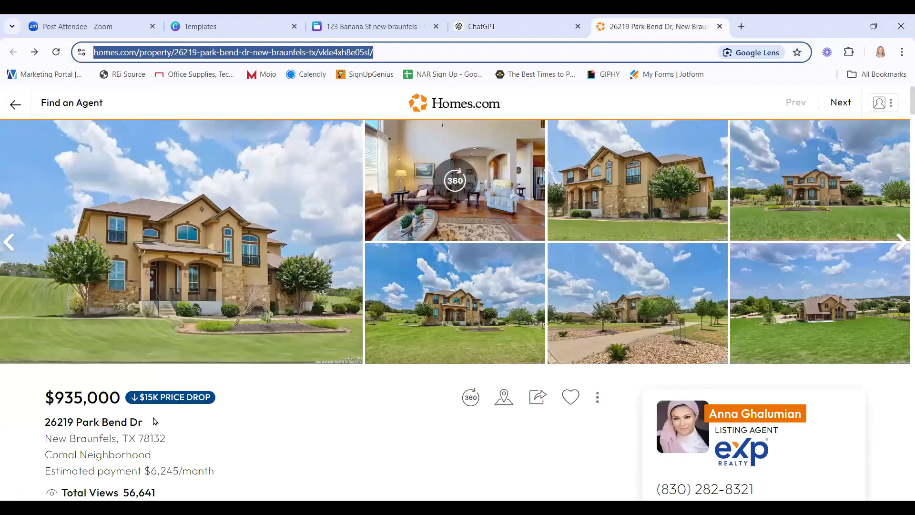
drag(165, 439, 44, 422)
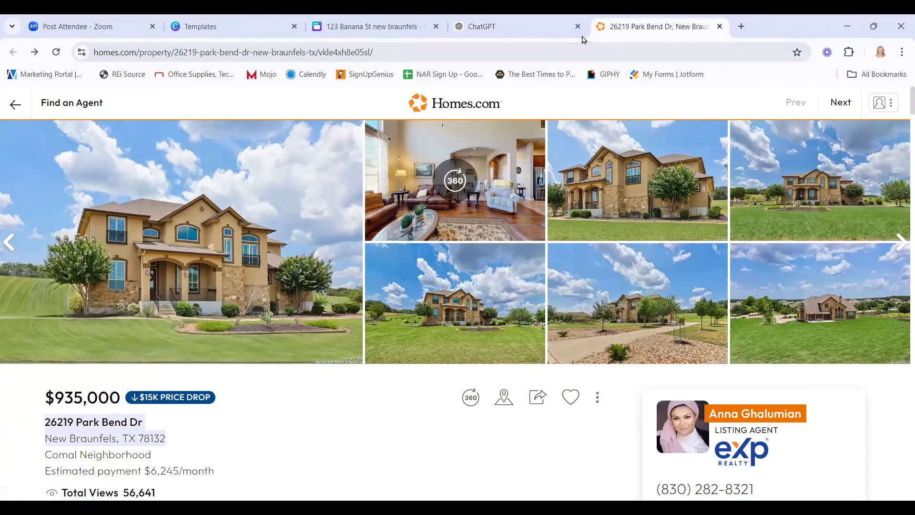
click(551, 38)
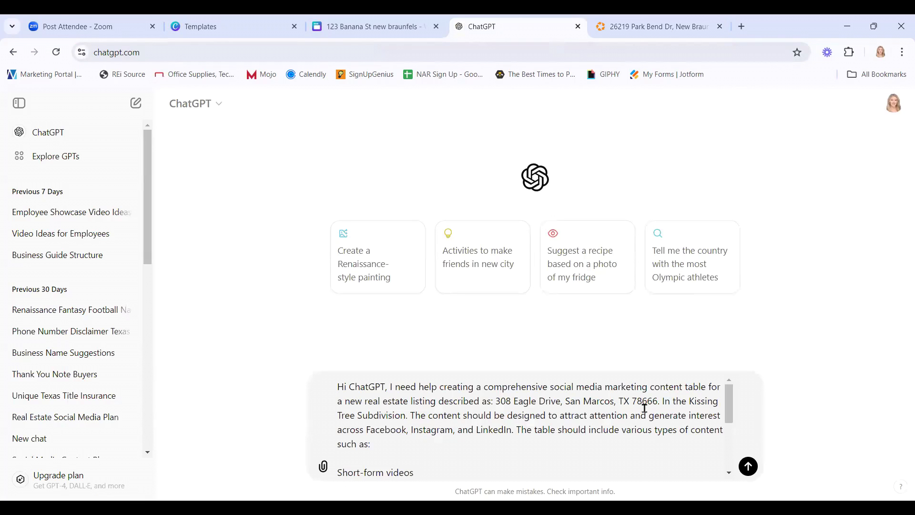
click(660, 404)
drag(600, 402, 495, 404)
key(ctrl+v)
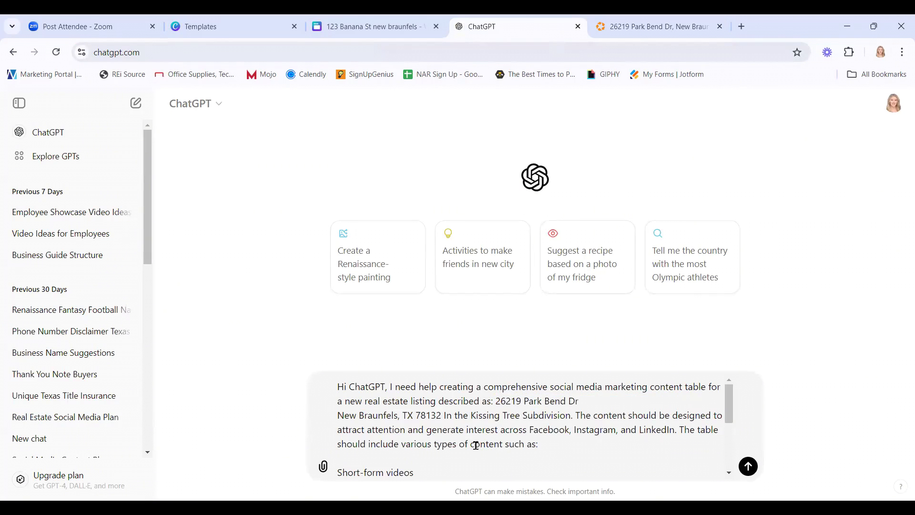
key(BackSpace)
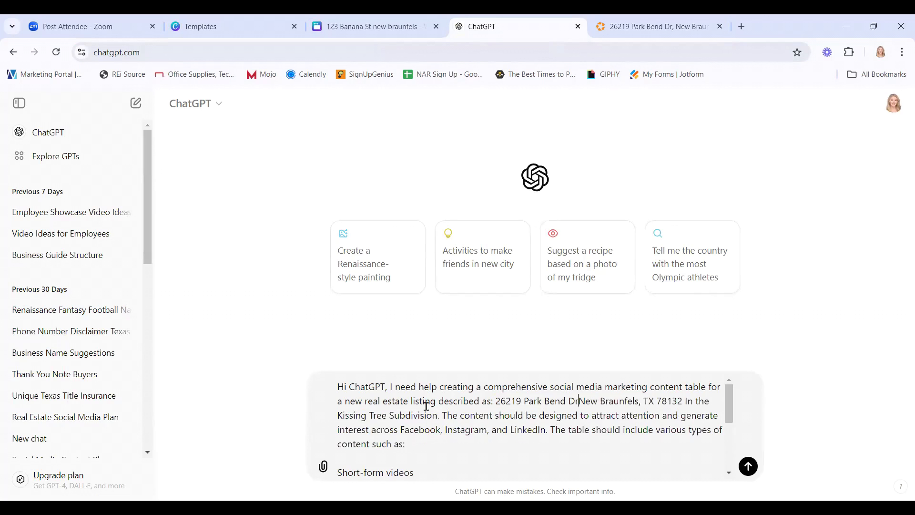
click(689, 400)
text(.)
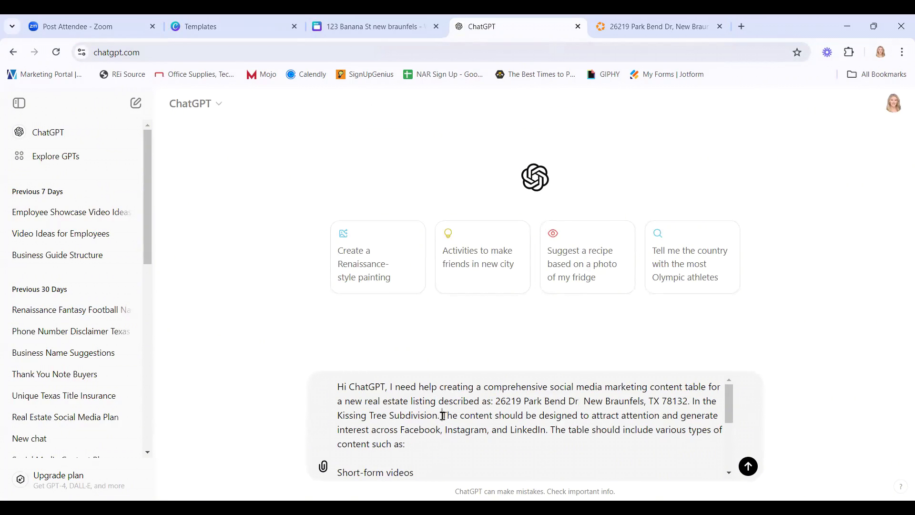
Delete the Kissing Tree Subdivision sentence from the draft prompt.
drag(443, 416, 690, 401)
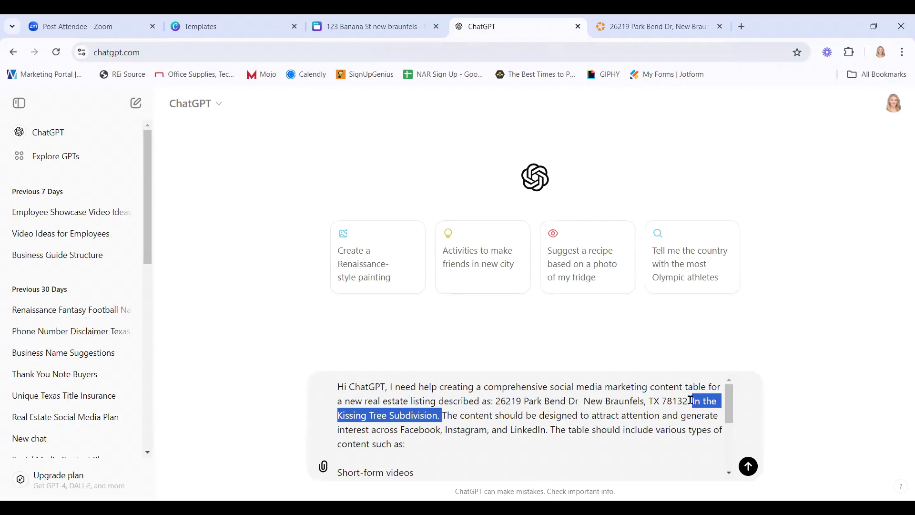
key(BackSpace)
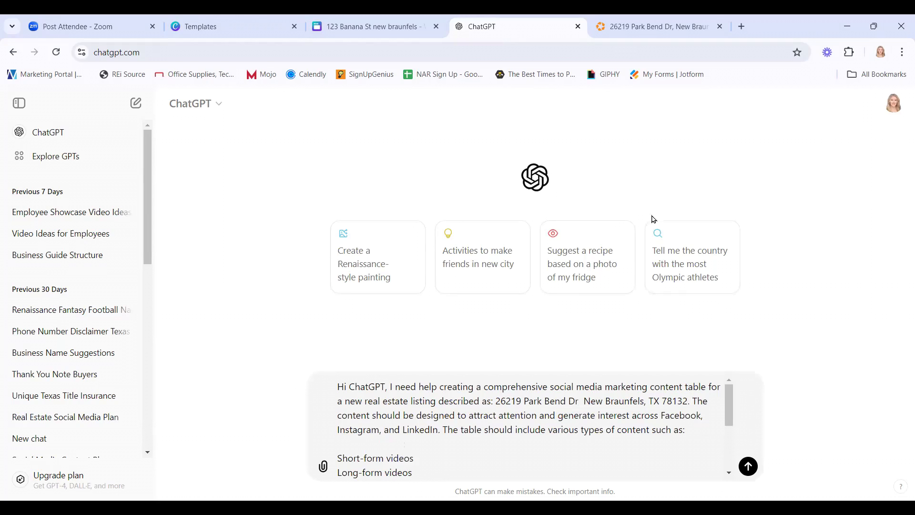
key(ctrl+Tab)
Copy the Homes.com About This Home description and return to the ChatGPT draft.
scroll(341, 449, down, 7)
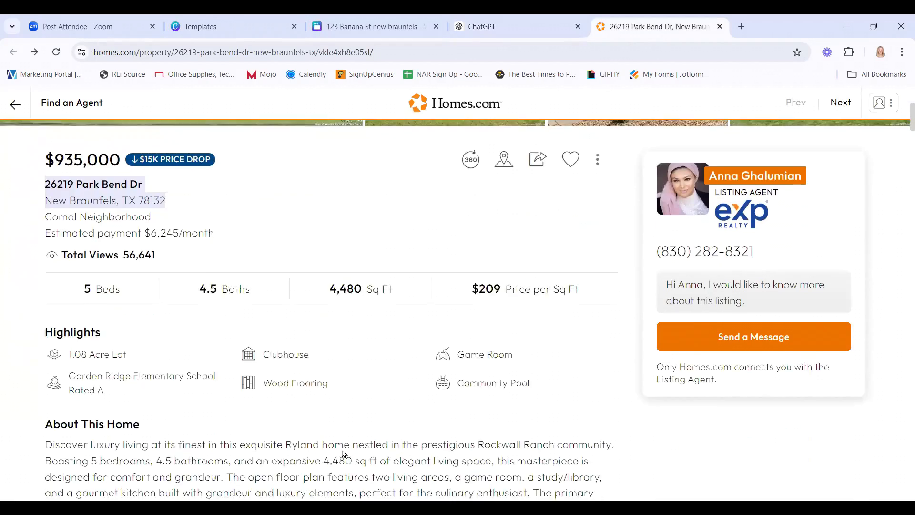
scroll(341, 441, down, 3)
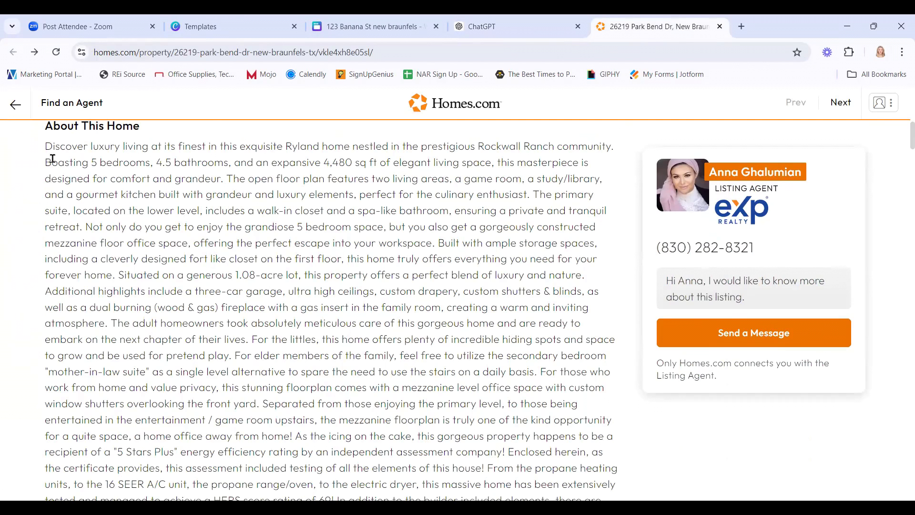
mouse_move(46, 146)
mouse_down()
mouse_move(280, 213)
mouse_move(370, 316)
mouse_move(499, 408)
mouse_move(617, 446)
mouse_move(614, 431)
mouse_up()
scroll(371, 317, down, 3)
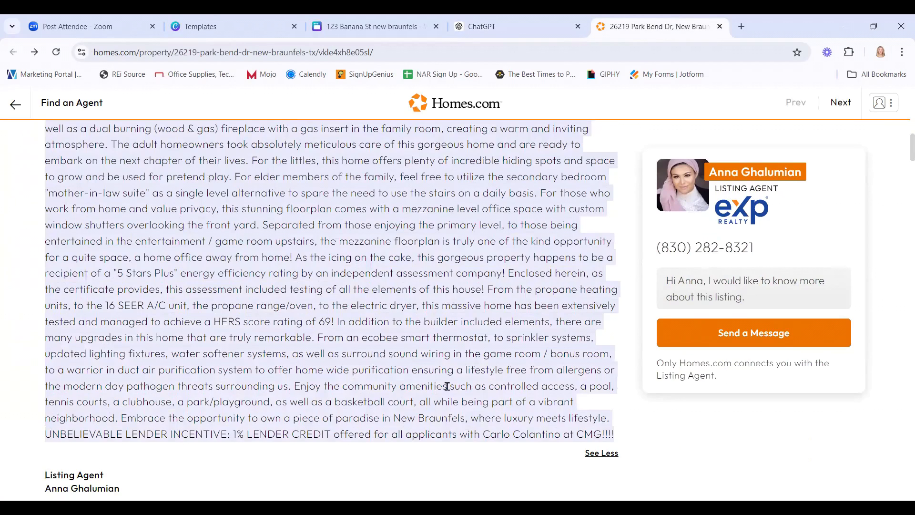
right_click(365, 308)
click(410, 320)
click(526, 33)
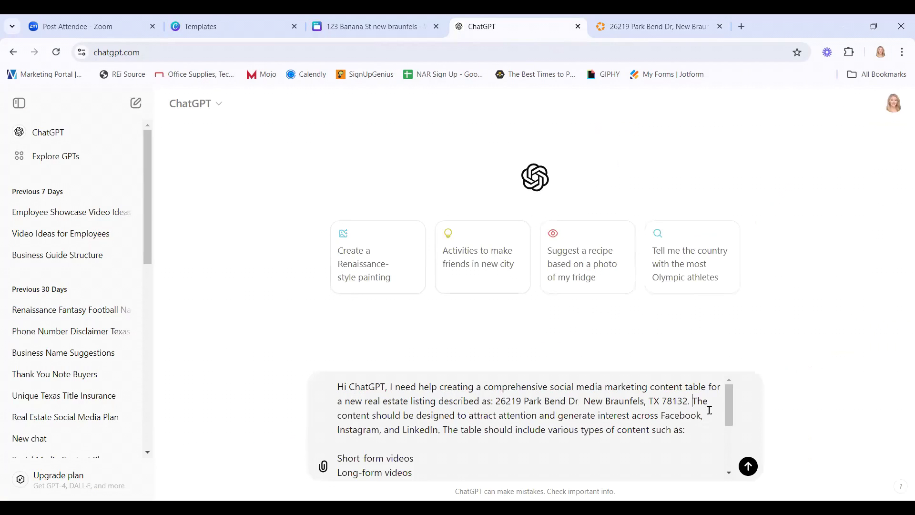
right_click(694, 403)
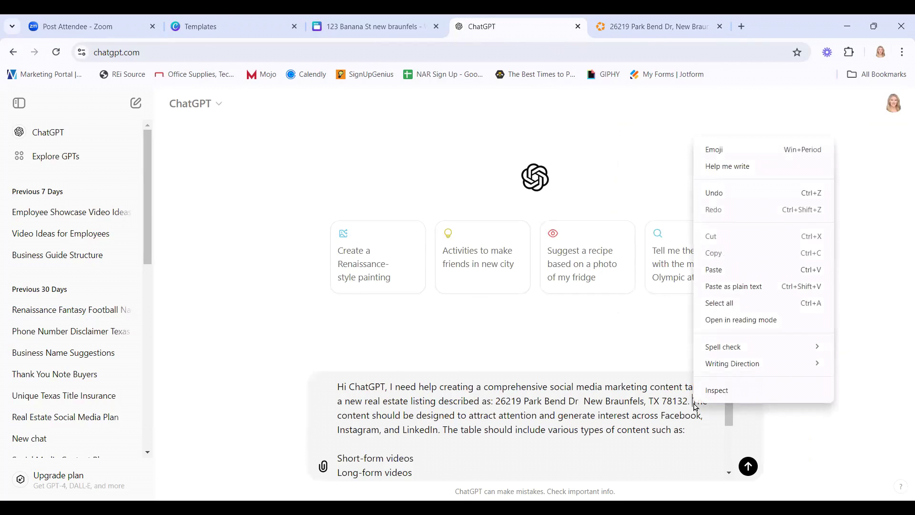
click(715, 272)
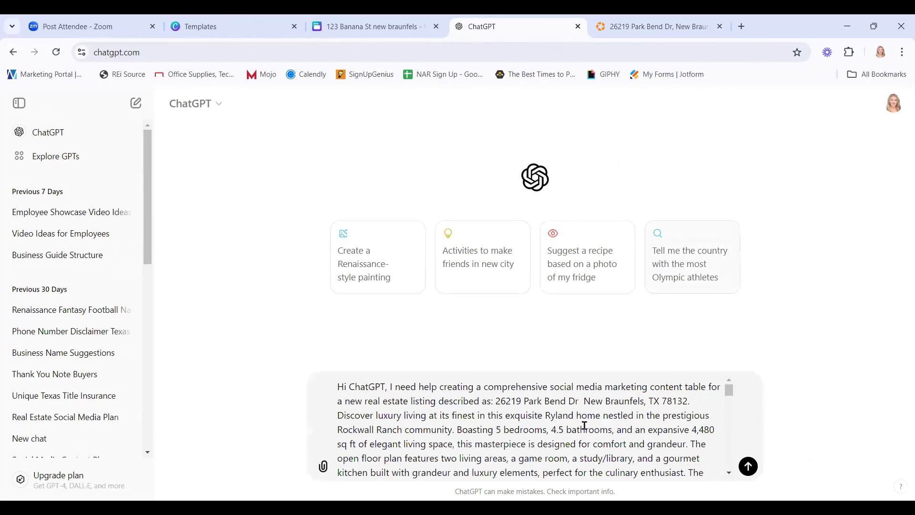
scroll(615, 431, down, 10)
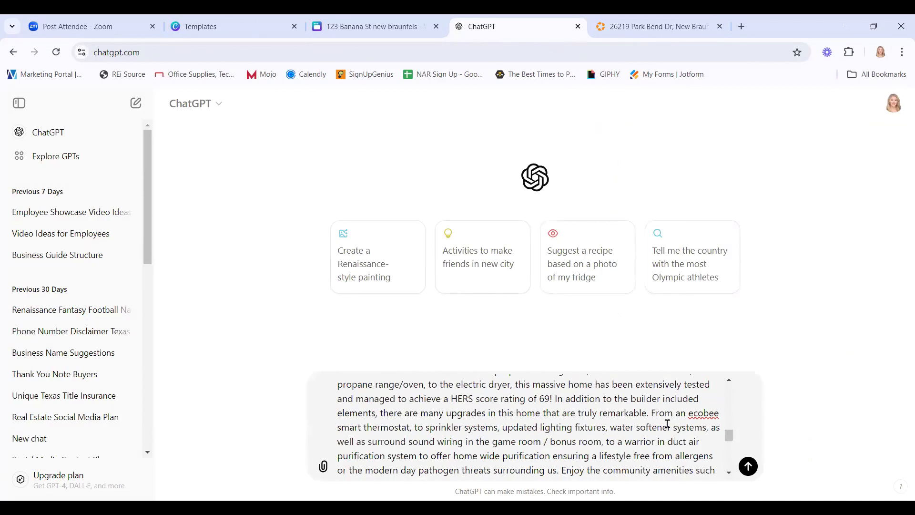
scroll(667, 423, down, 8)
scroll(656, 424, up, 3)
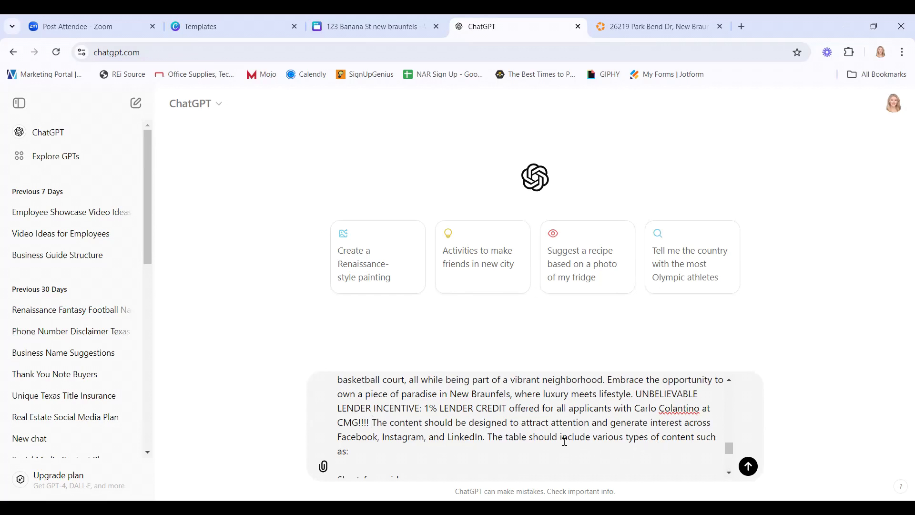
scroll(563, 440, down, 3)
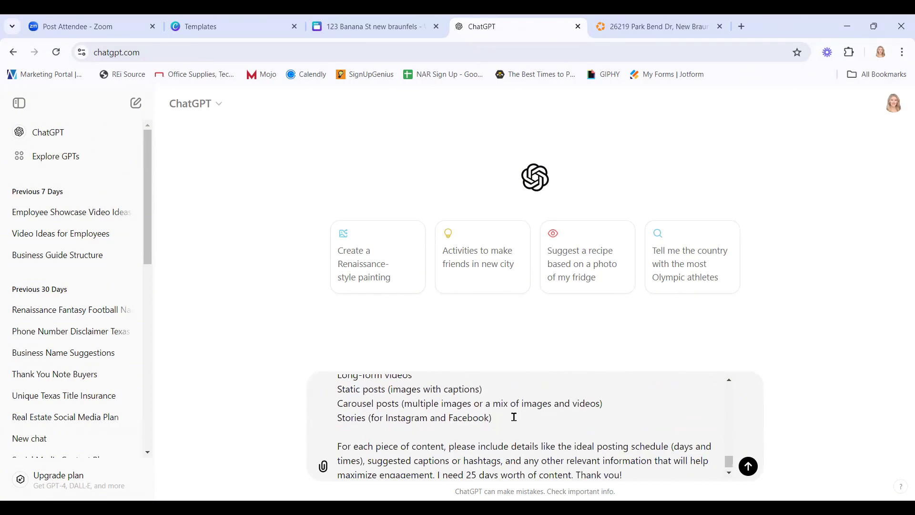
scroll(362, 431, up, 2)
scroll(392, 444, down, 3)
scroll(567, 443, down, 1)
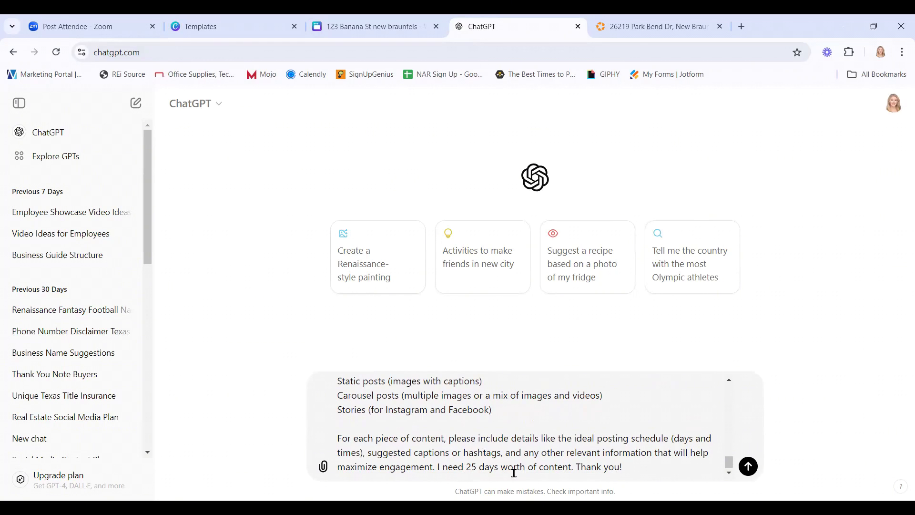
Change the requested content from 25 days to 10 days and send the prompt.
drag(479, 467, 465, 468)
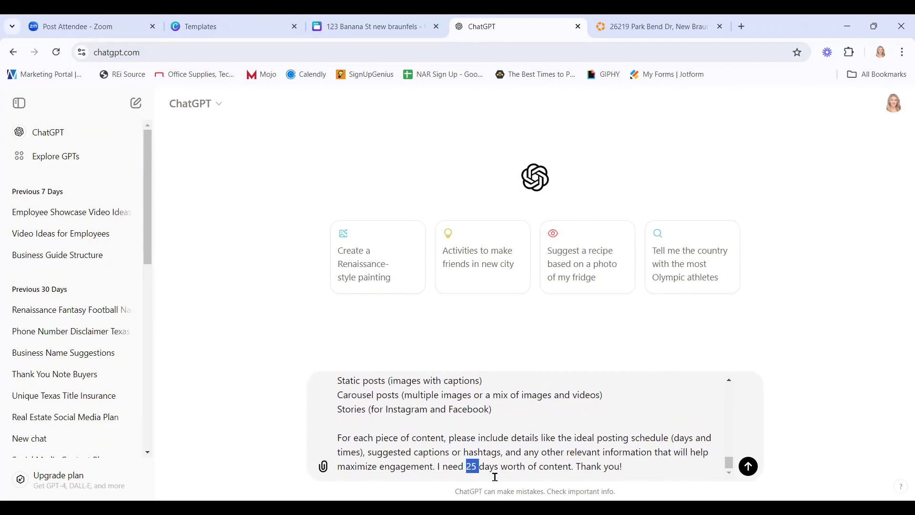
text(5)
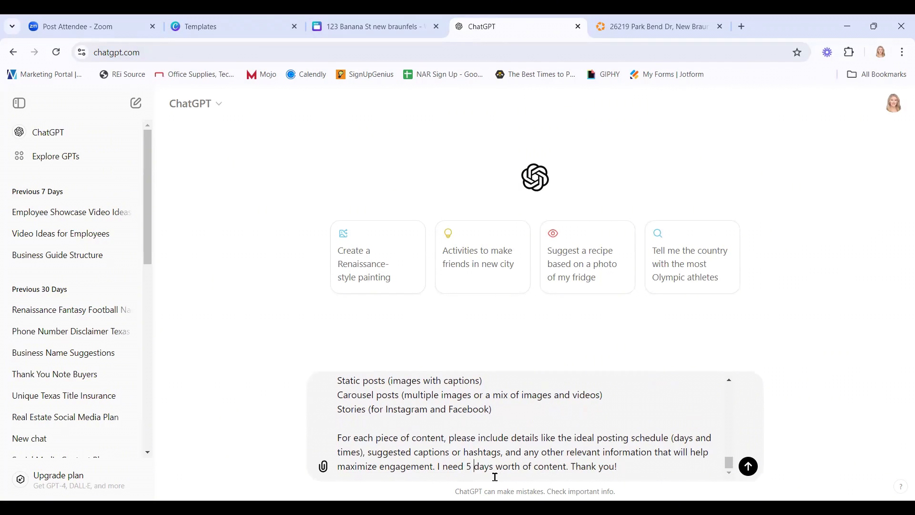
key(BackSpace)
key(BackSpace)
text(10)
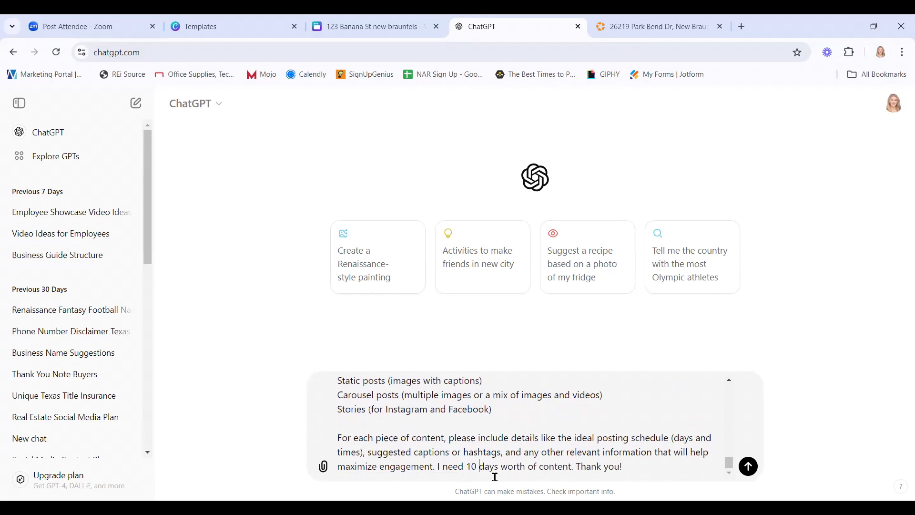
click(752, 474)
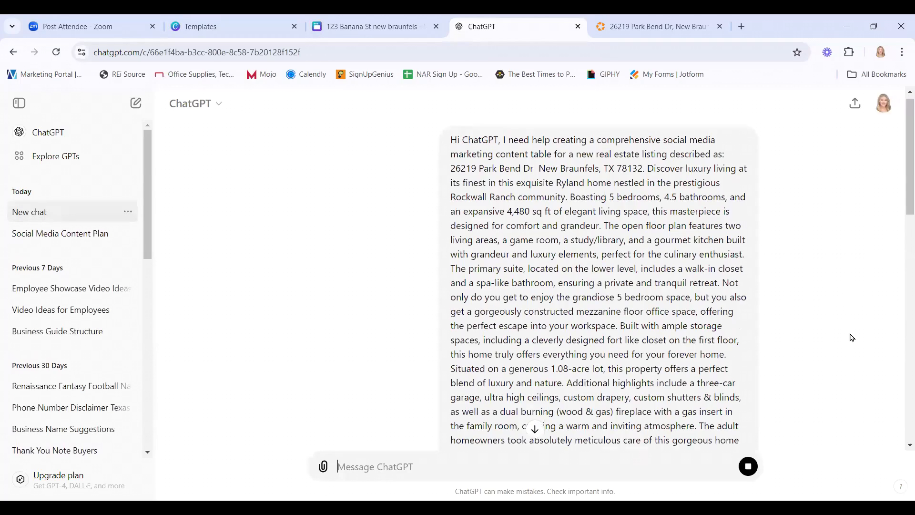
scroll(845, 341, down, 4)
scroll(846, 341, down, 10)
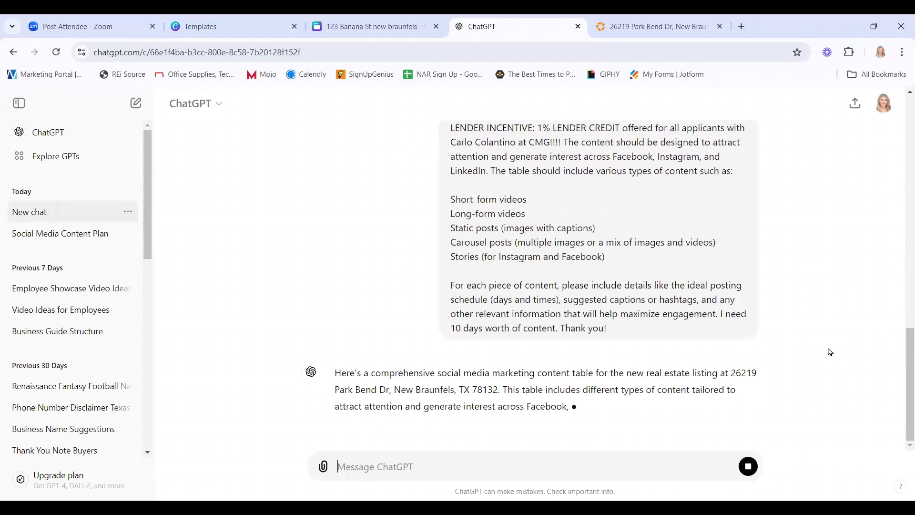
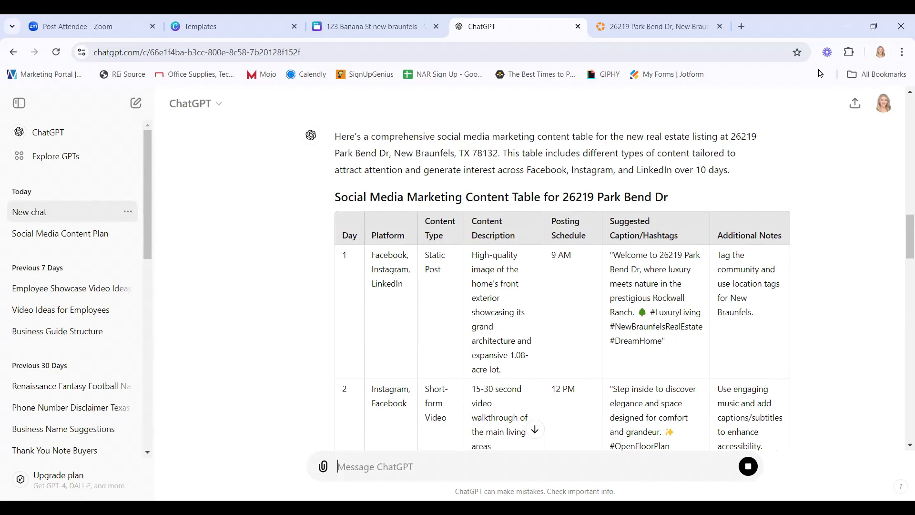
Check the social media content plan, then start a blank Instagram Post (Square) from Canva home.
click(386, 25)
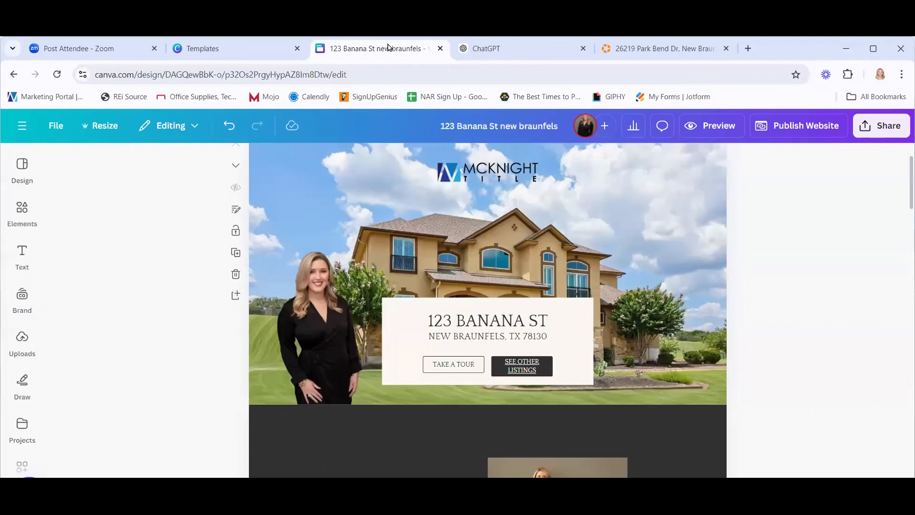
click(22, 126)
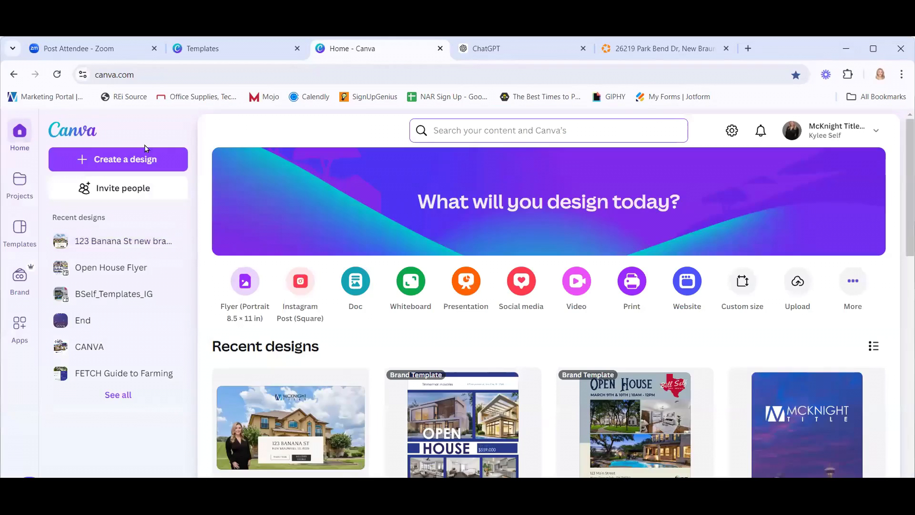
click(528, 54)
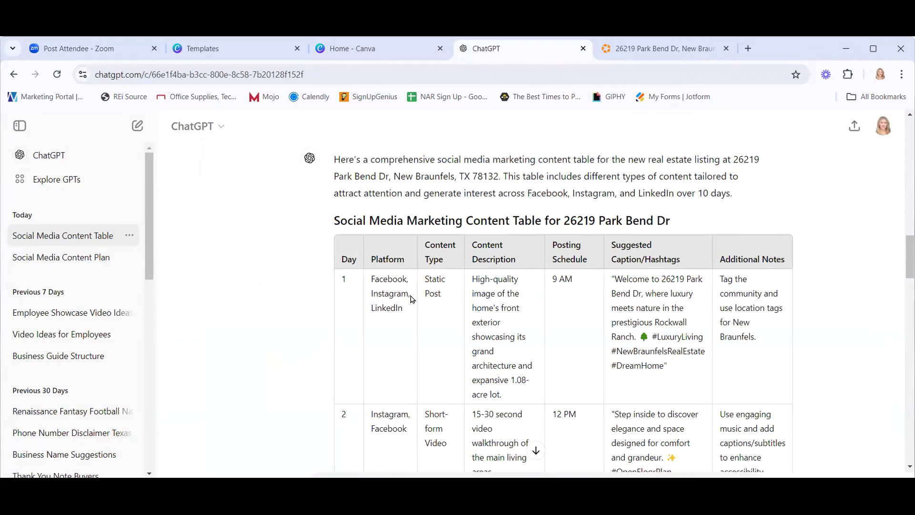
click(371, 46)
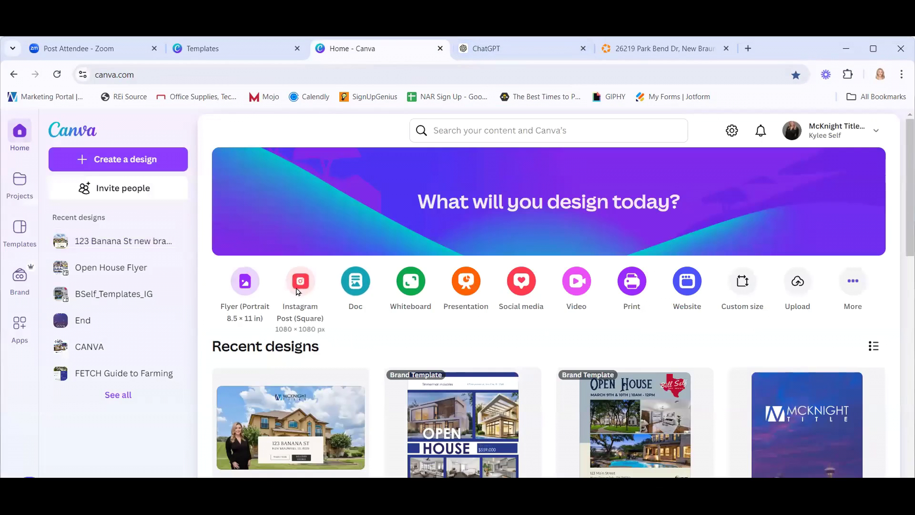
click(347, 285)
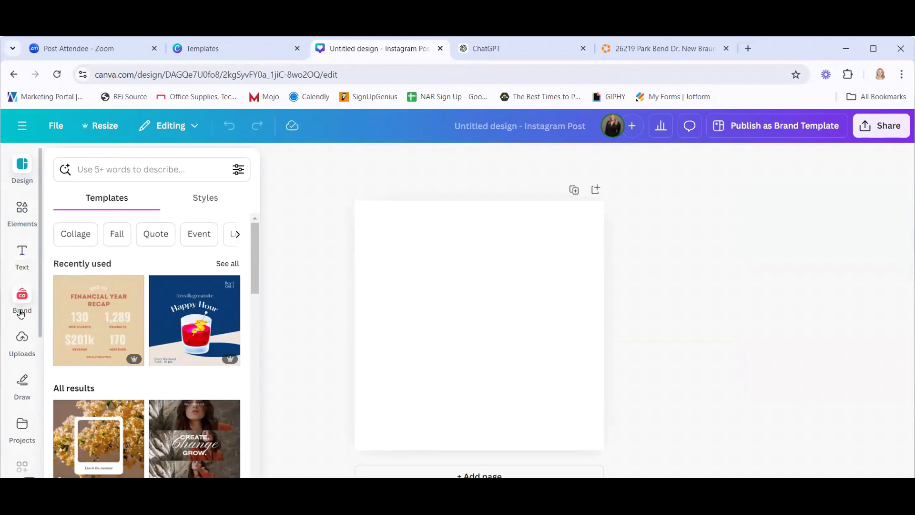
Add the uploaded house photo to the page and set it as the page background.
scroll(21, 314, down, 2)
click(21, 280)
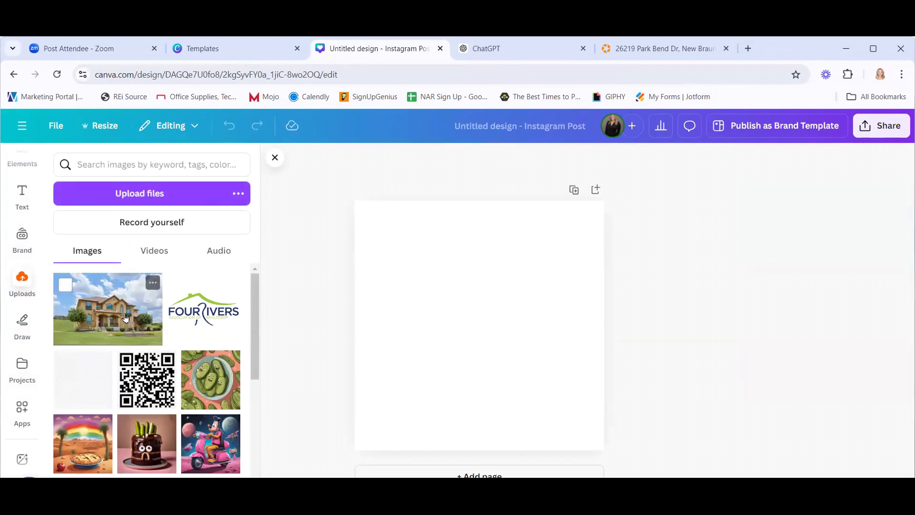
click(106, 312)
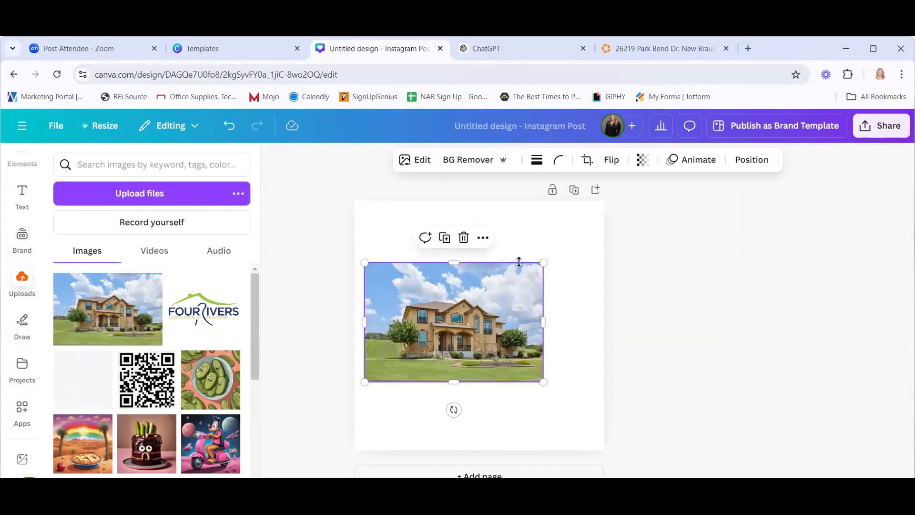
click(483, 238)
scroll(587, 376, down, 2)
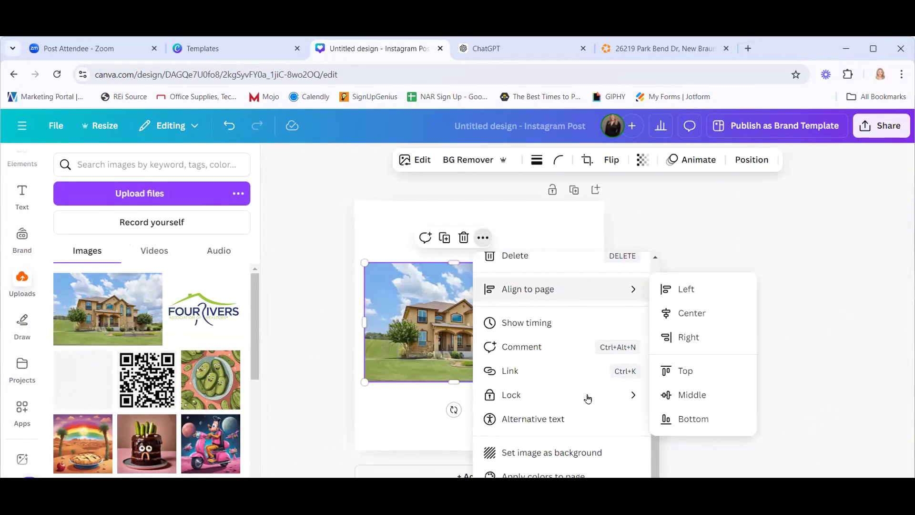
click(573, 453)
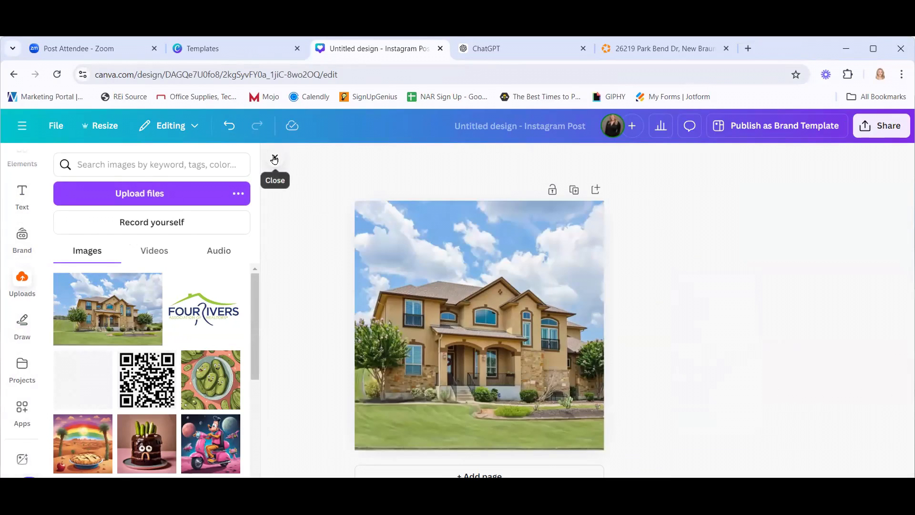
click(22, 193)
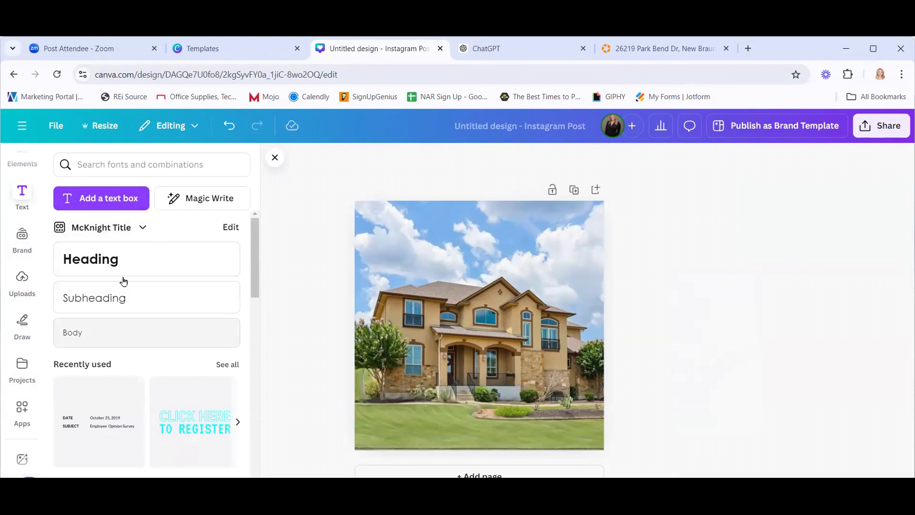
Look at the brand kits, then add a paragraph text box and delete it.
click(139, 230)
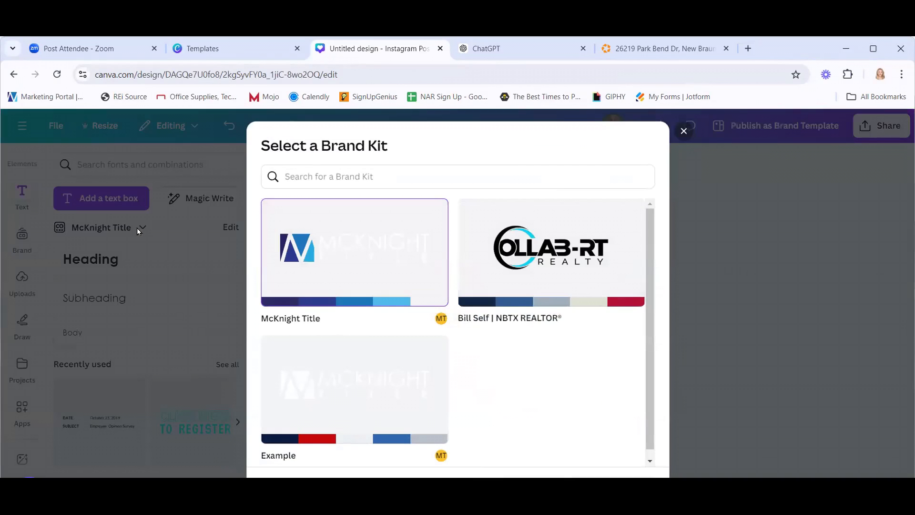
click(685, 130)
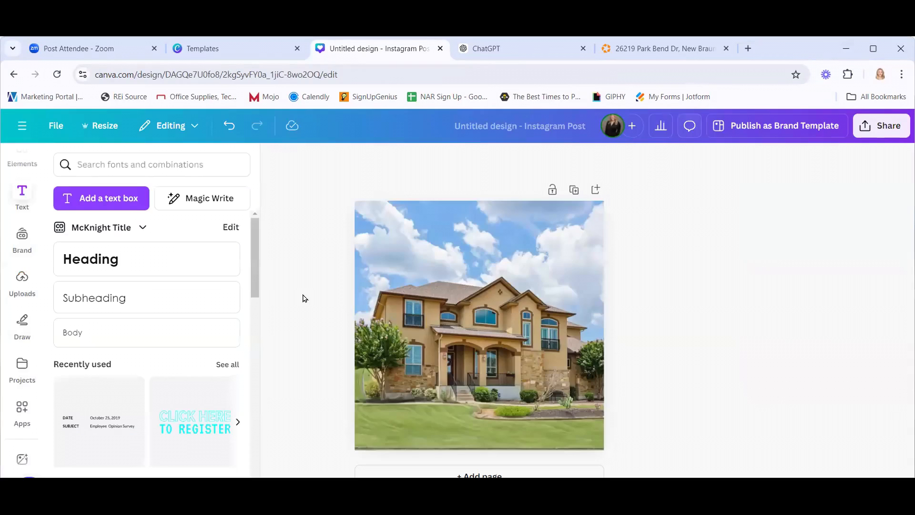
click(89, 198)
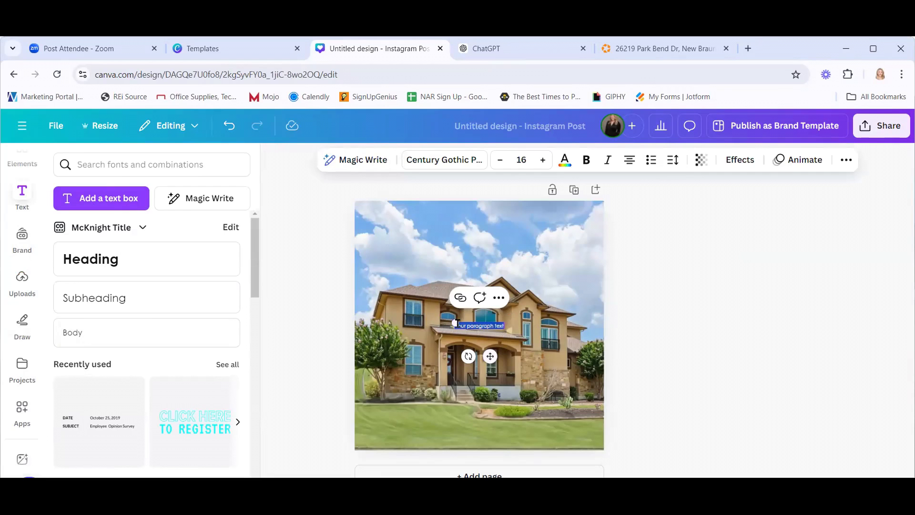
click(498, 297)
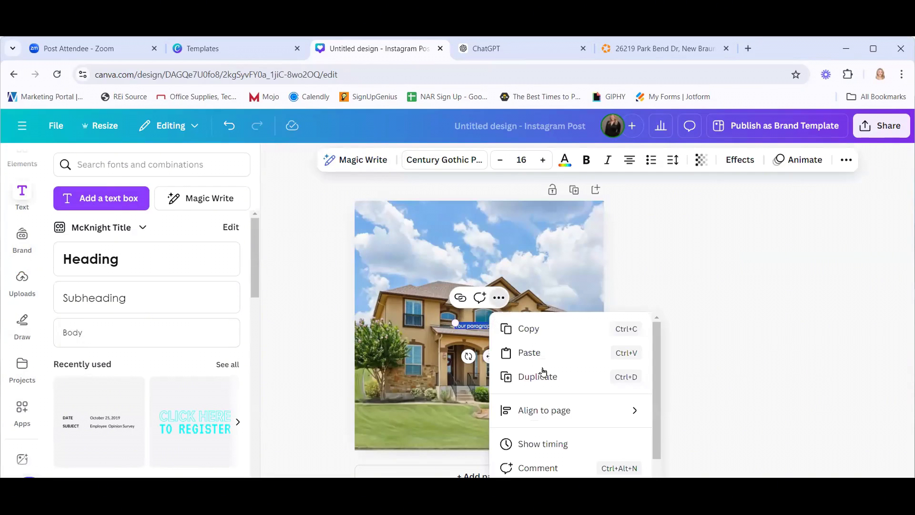
scroll(586, 446, down, 2)
click(709, 307)
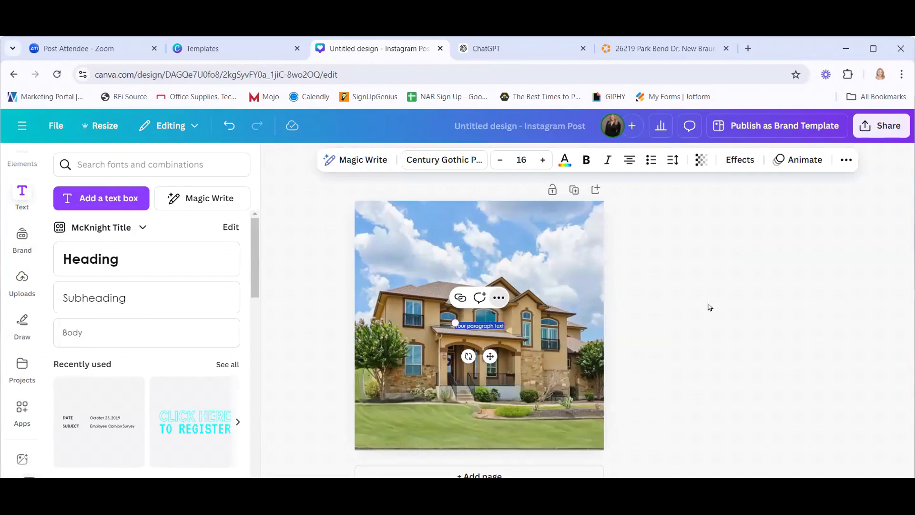
click(475, 325)
key(Delete)
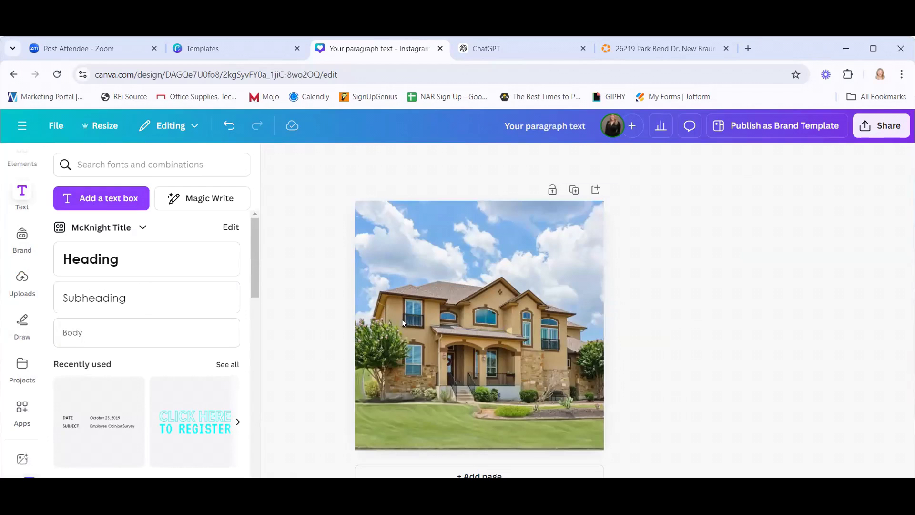
Add a large heading in the Alex Brush font reading 'Rockwall Ranch'.
click(161, 253)
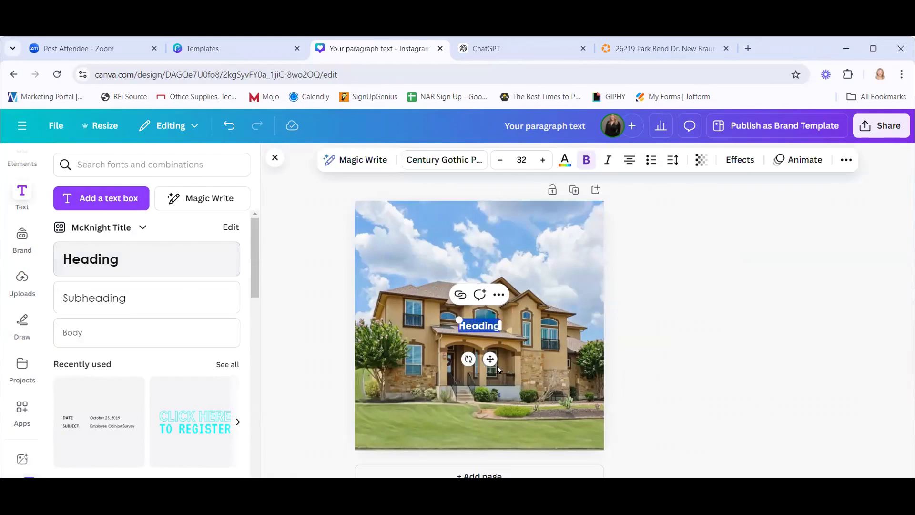
drag(459, 320, 381, 298)
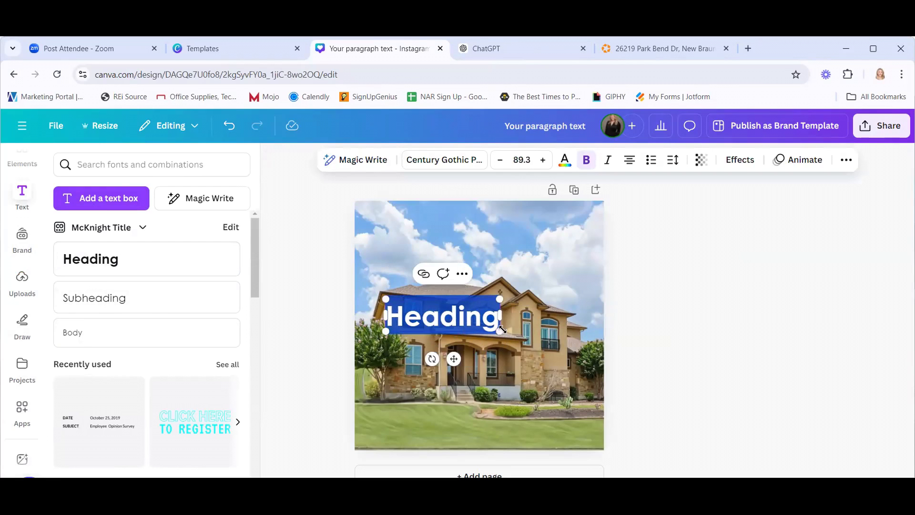
drag(502, 329, 568, 354)
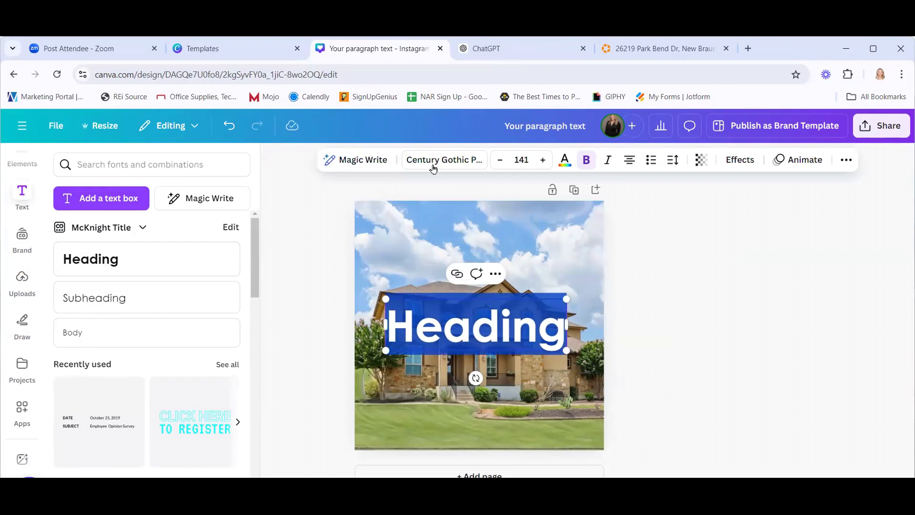
click(433, 164)
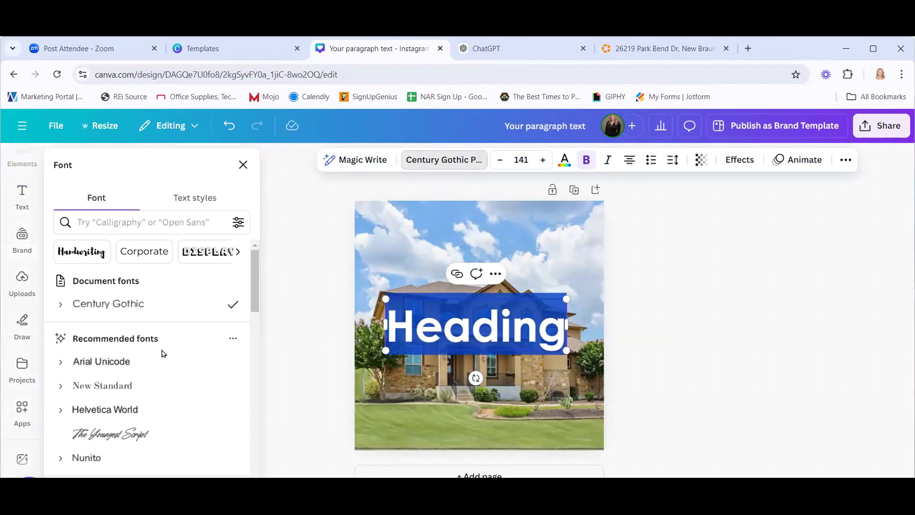
scroll(162, 353, down, 6)
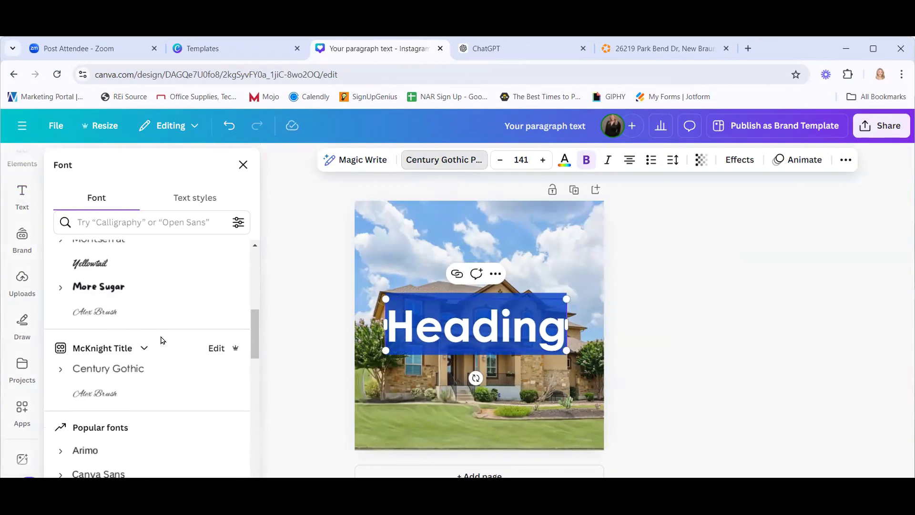
click(102, 398)
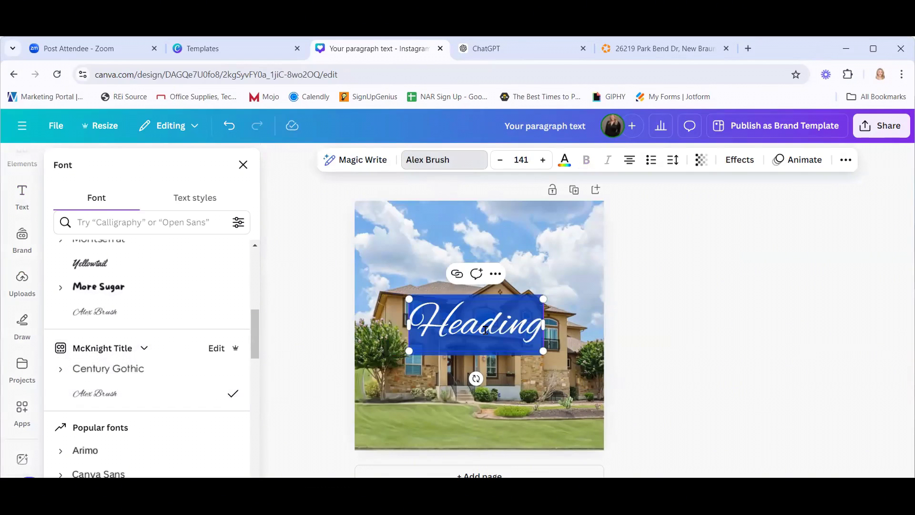
text(Rock)
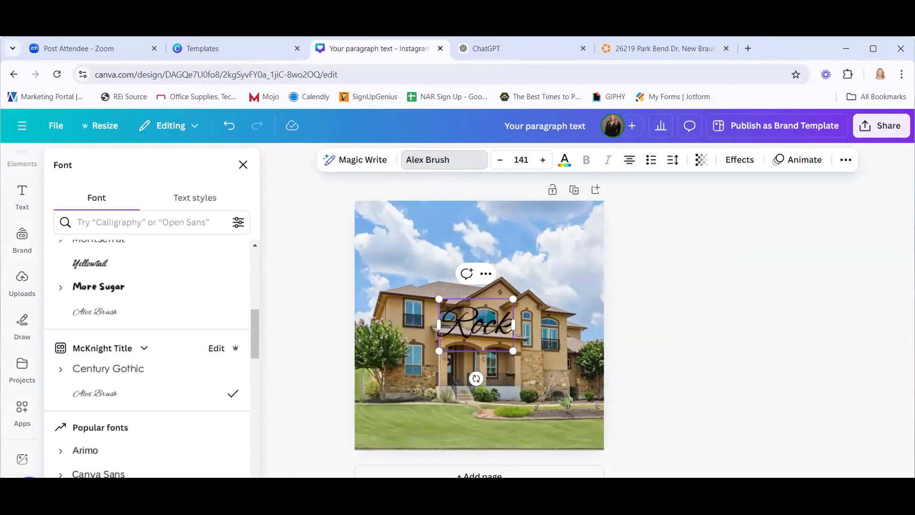
text(wall ranc)
key(BackSpace)
key(BackSpace)
key(BackSpace)
key(BackSpace)
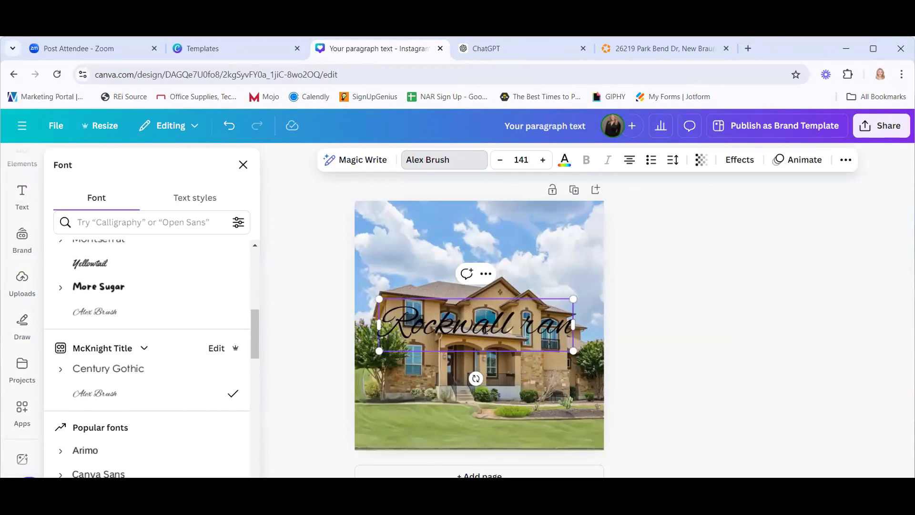
text(Ranch)
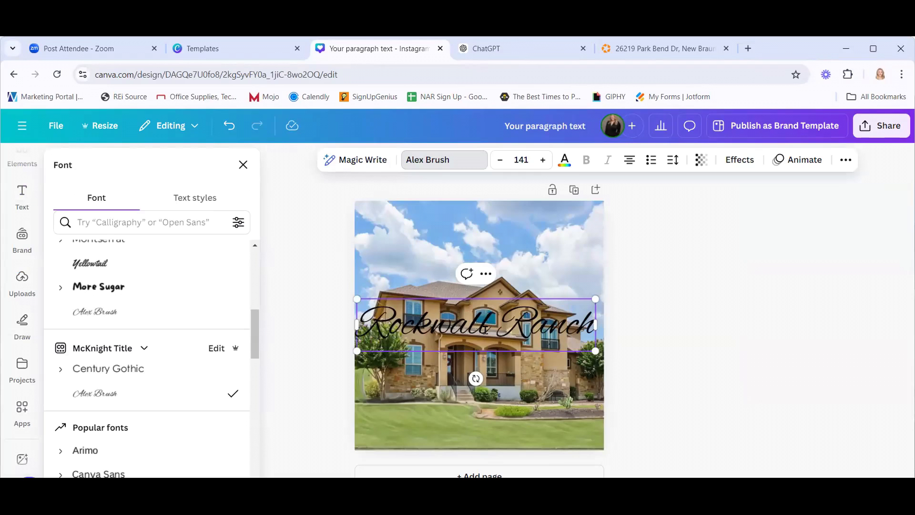
click(521, 378)
Move the Rockwall Ranch title to the top margin of the photo and shrink it slightly.
drag(492, 328, 493, 252)
drag(599, 278, 572, 276)
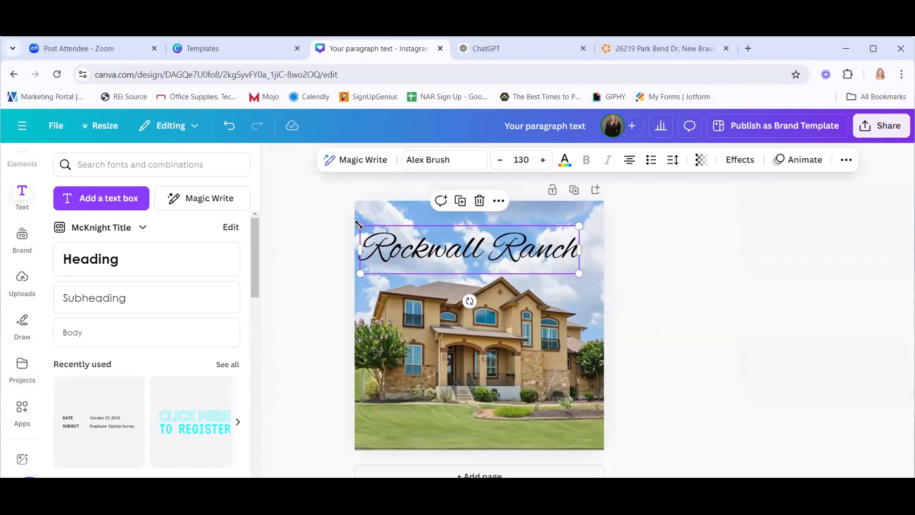
drag(361, 226, 378, 231)
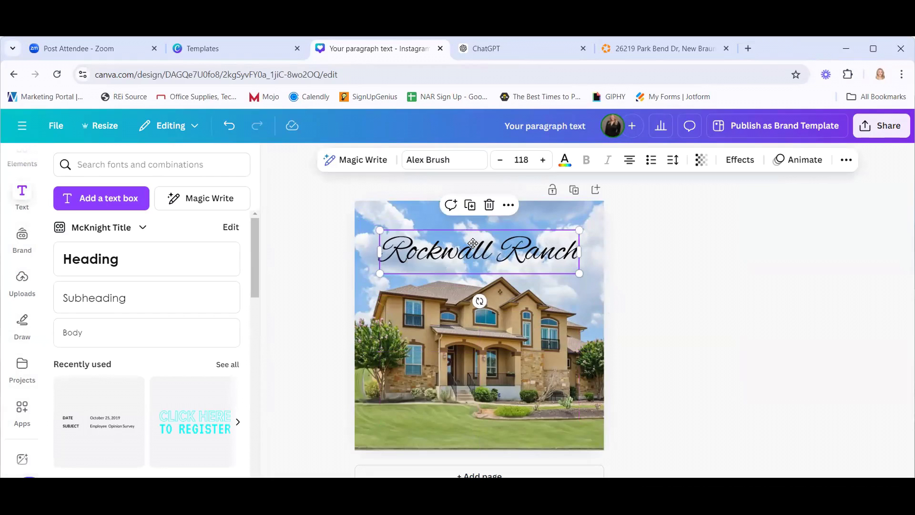
drag(473, 247, 473, 242)
click(710, 258)
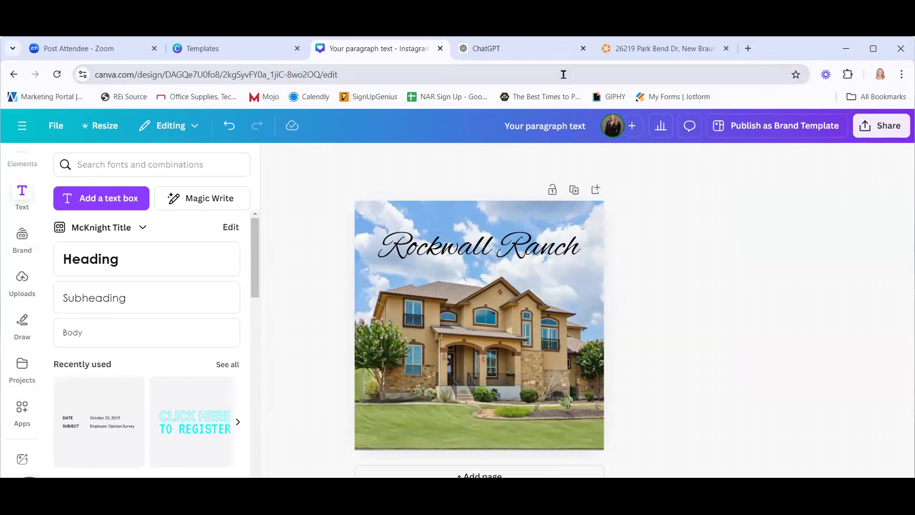
Copy the Day 1 caption and hashtags from the ChatGPT table, then return to the Rockwall Ranch design.
click(529, 50)
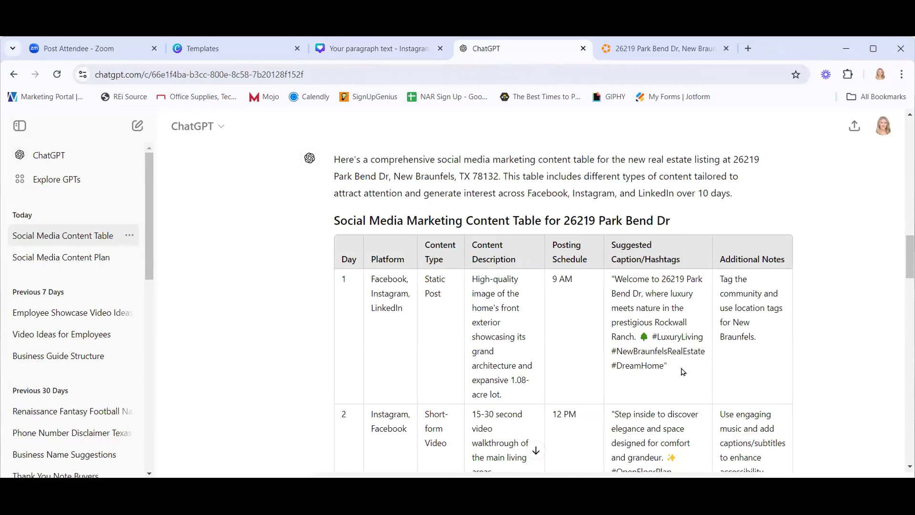
drag(683, 372, 613, 280)
right_click(634, 287)
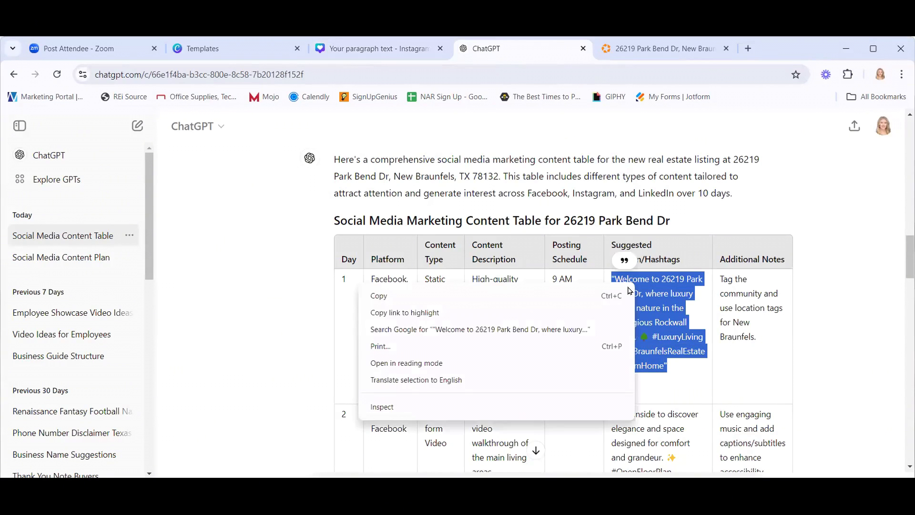
click(436, 294)
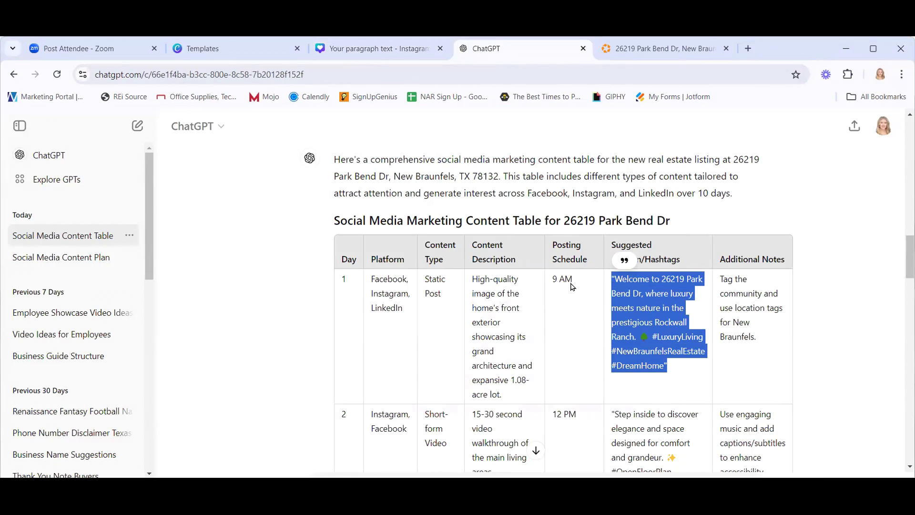
click(380, 50)
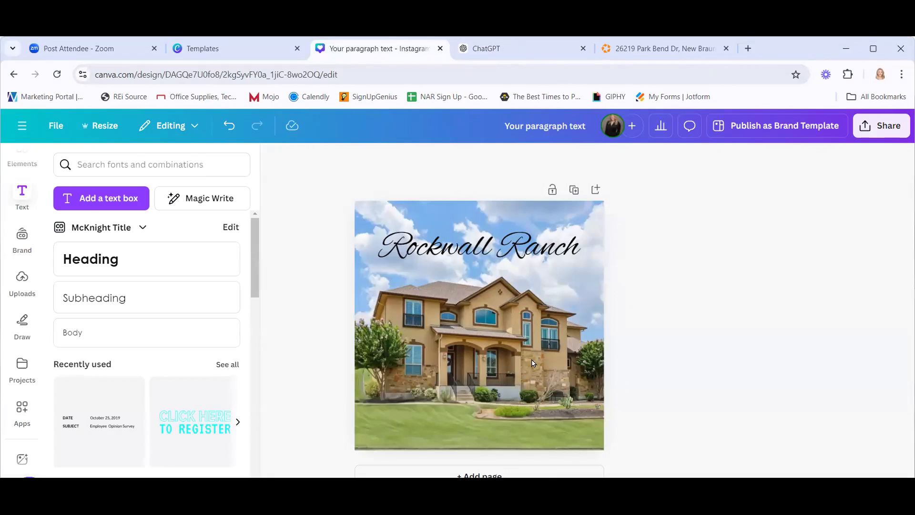
Schedule the design as a post for September 12 at 9:00 AM and continue to post details.
click(883, 126)
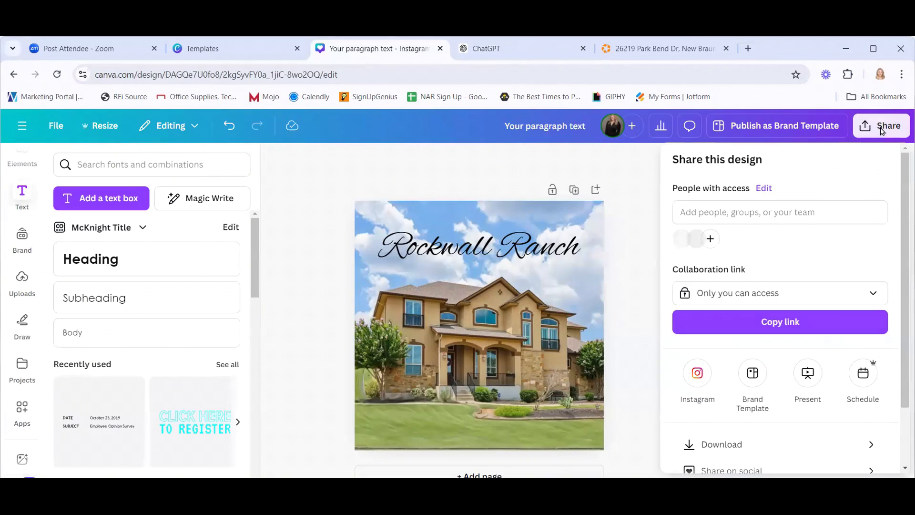
click(867, 384)
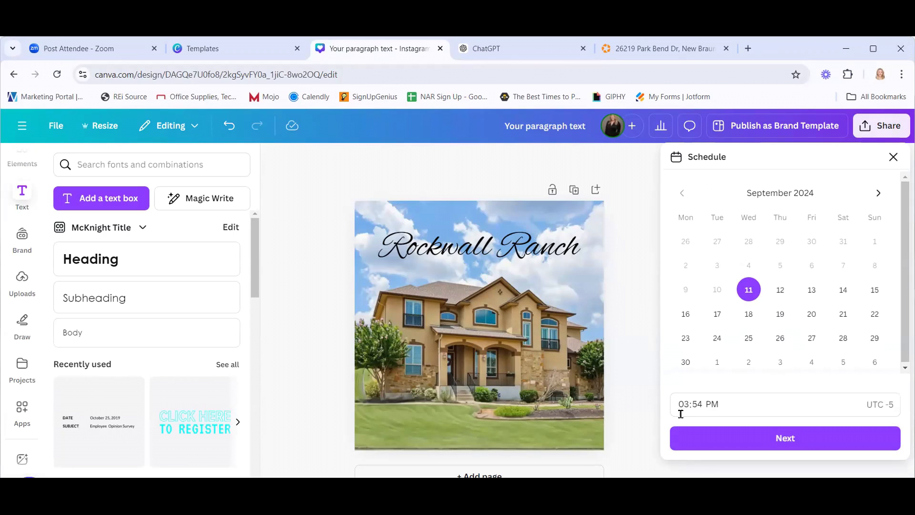
click(697, 404)
click(685, 404)
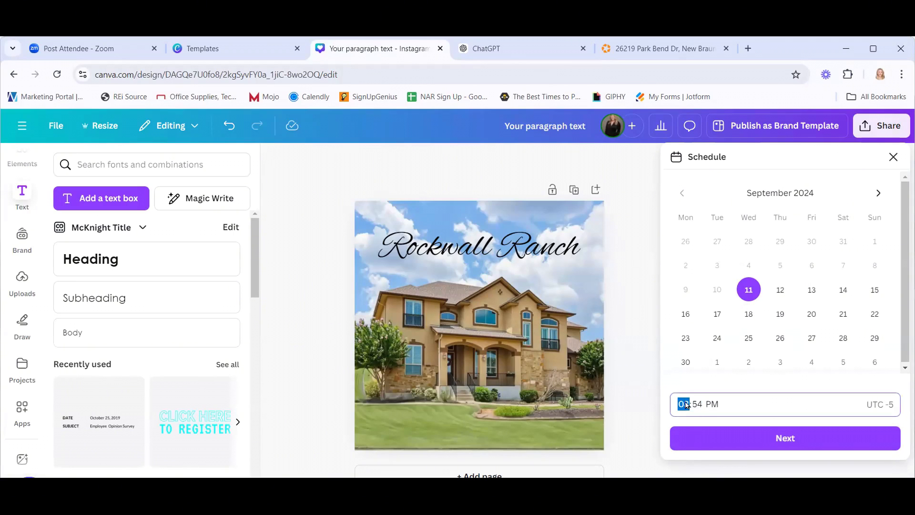
text(900a)
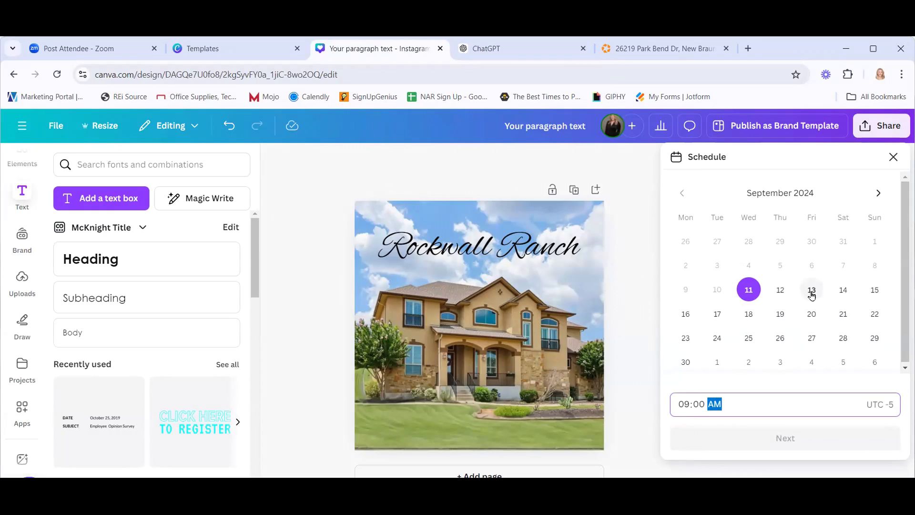
click(780, 292)
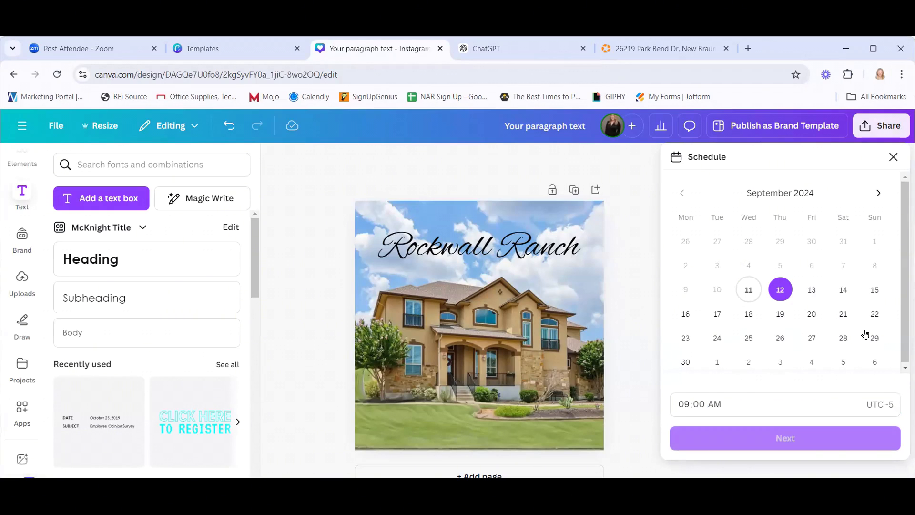
click(829, 442)
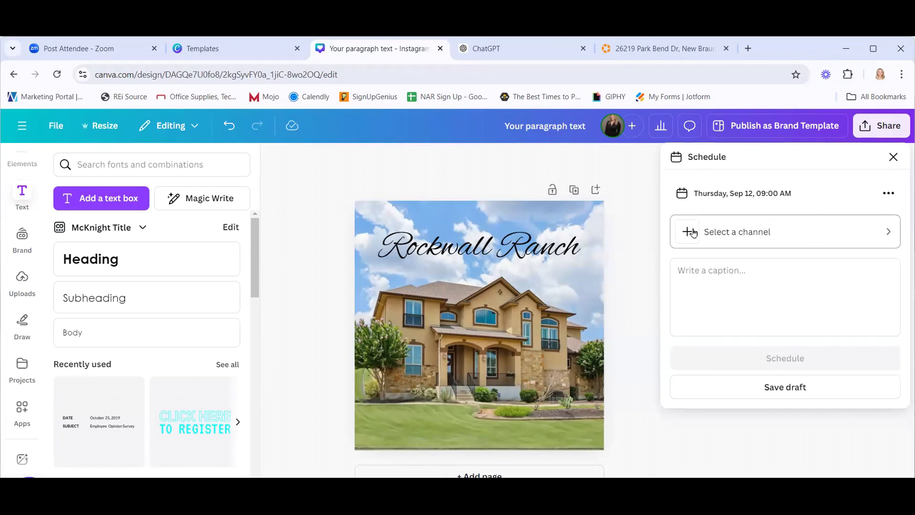
Browse the posting channels, including Facebook Page, then go back to the post details.
click(844, 231)
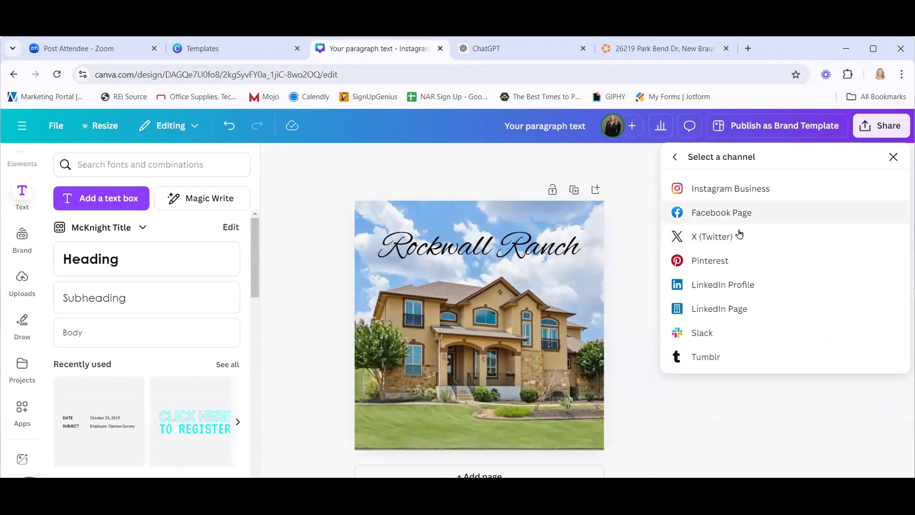
click(720, 214)
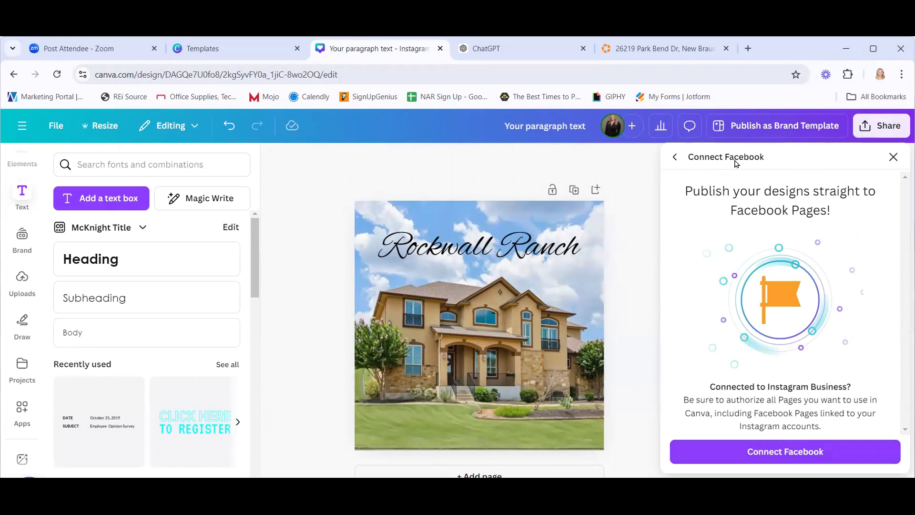
click(675, 158)
click(675, 159)
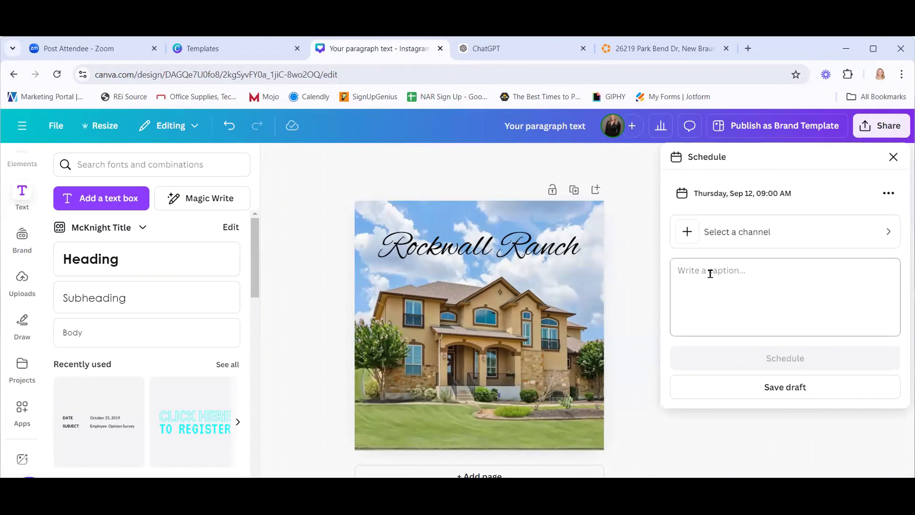
Paste the copied caption, remove its leading quote mark, and move the hashtags to their own line.
click(687, 274)
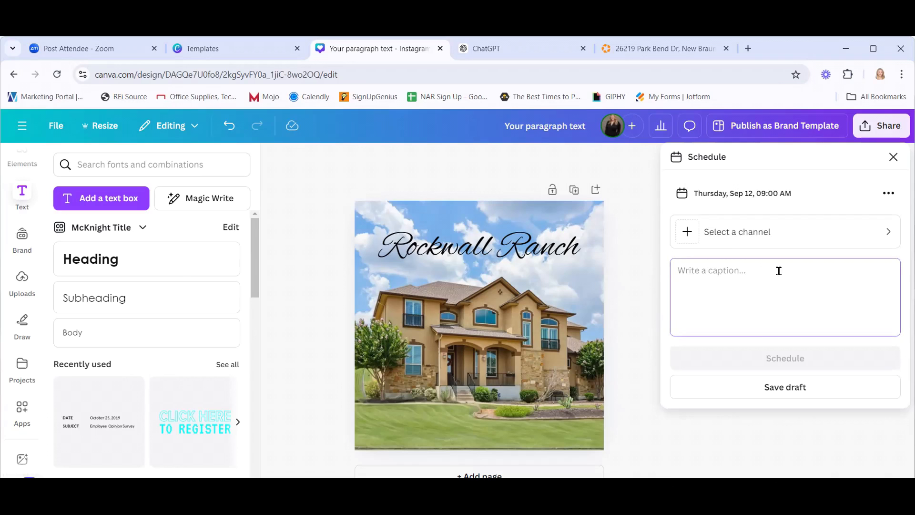
key(ctrl+v)
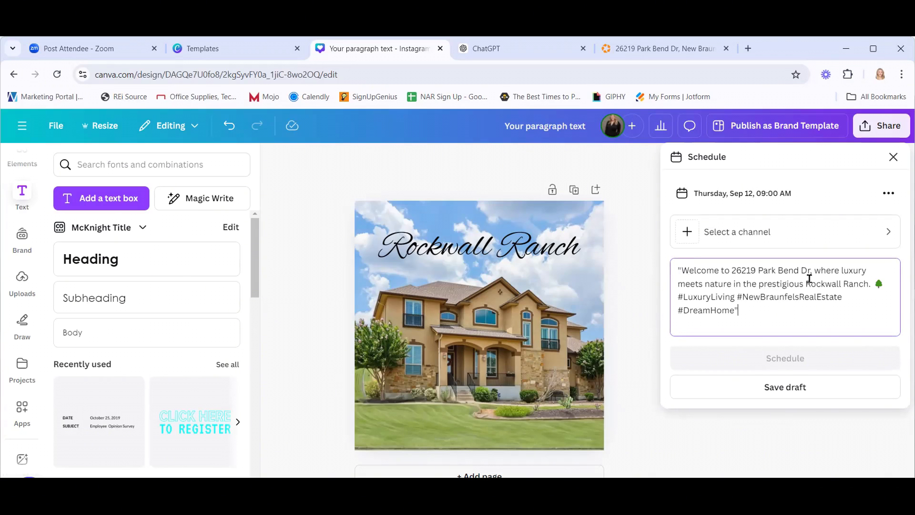
key(BackSpace)
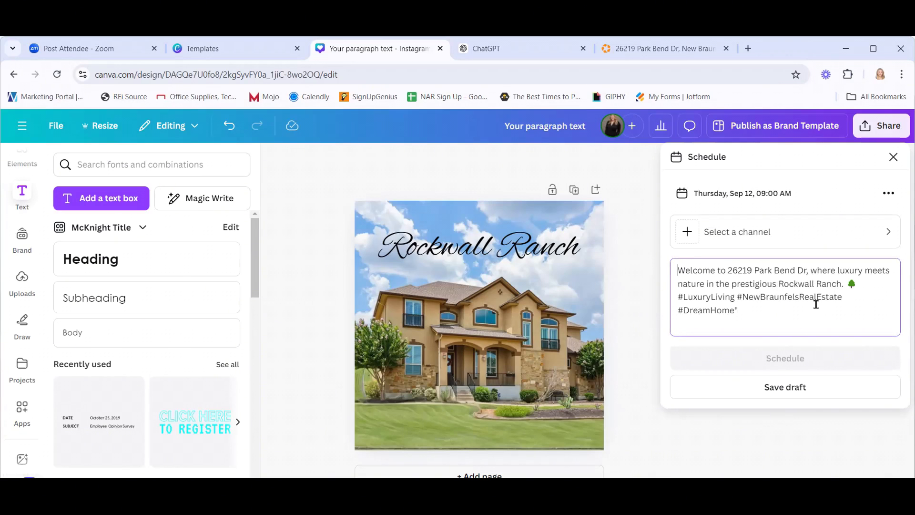
click(754, 311)
key(Return)
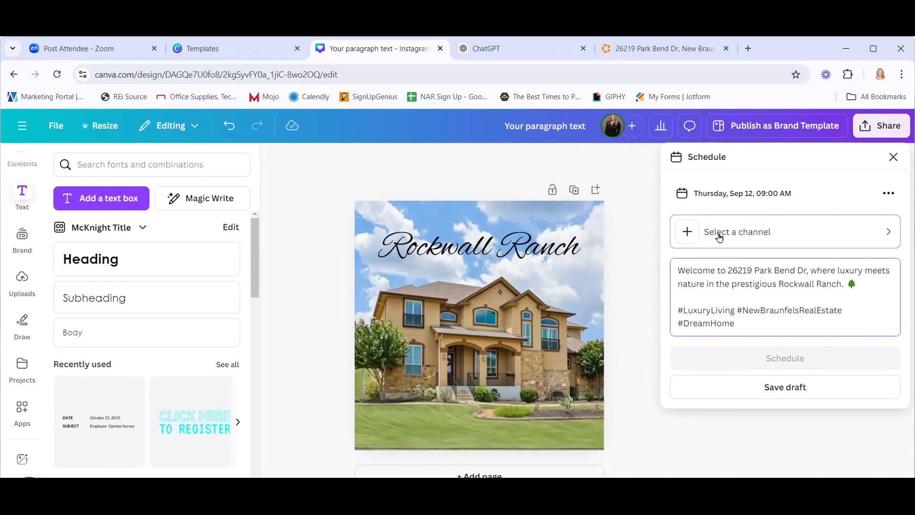
Review the posting channels again, close the scheduling panel, and switch to the ChatGPT content table.
click(761, 238)
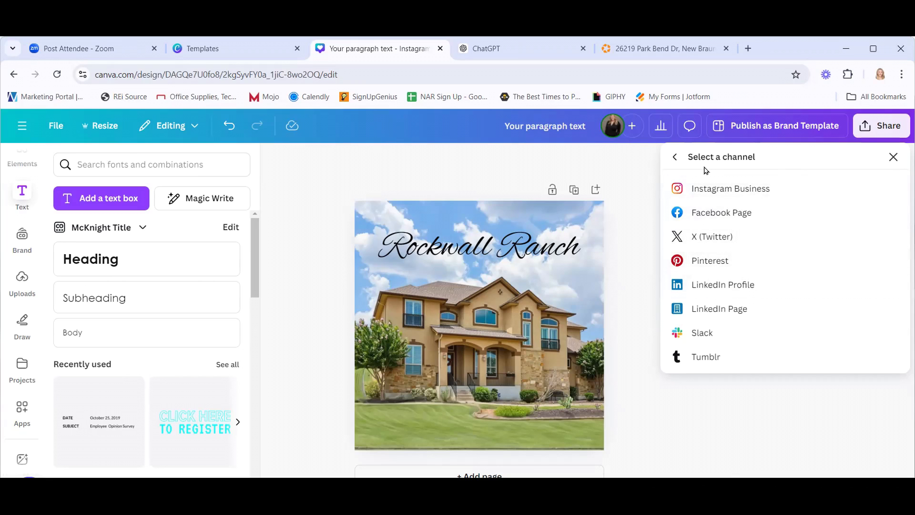
click(677, 159)
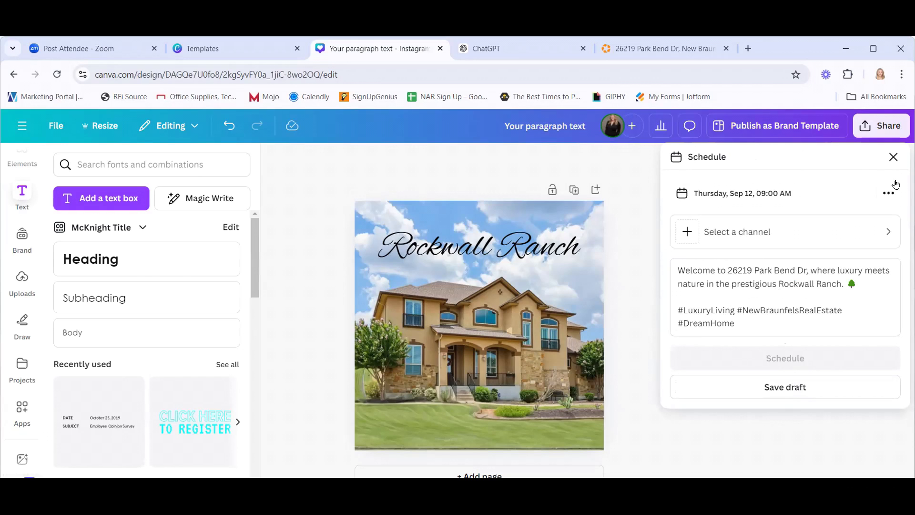
click(893, 158)
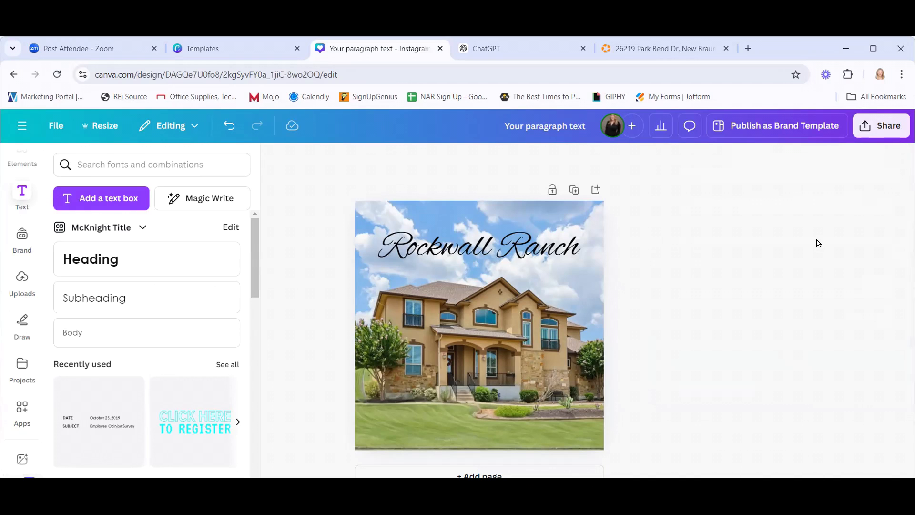
click(522, 51)
Deselect the copied caption and scroll through the later days' rows, then go back to the Rockwall Ranch design.
scroll(649, 353, down, 1)
scroll(651, 361, down, 2)
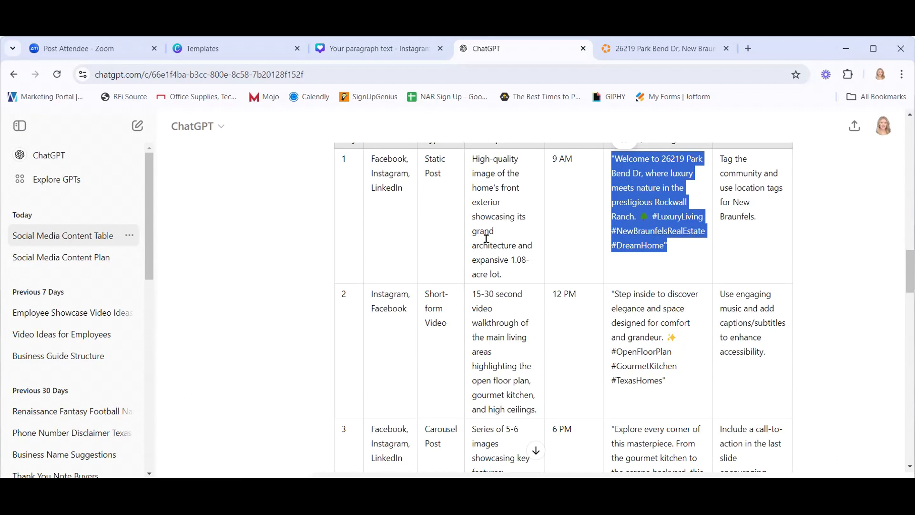
click(572, 325)
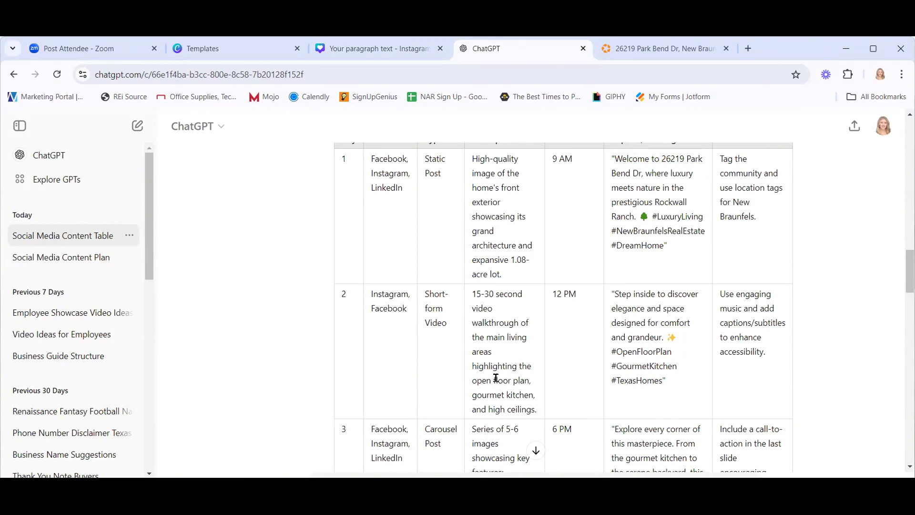
scroll(510, 390, down, 3)
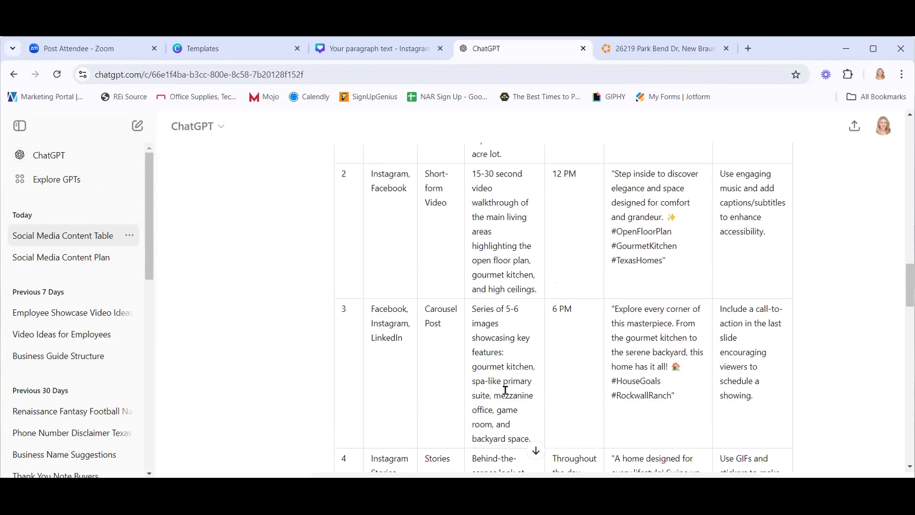
scroll(521, 376, down, 9)
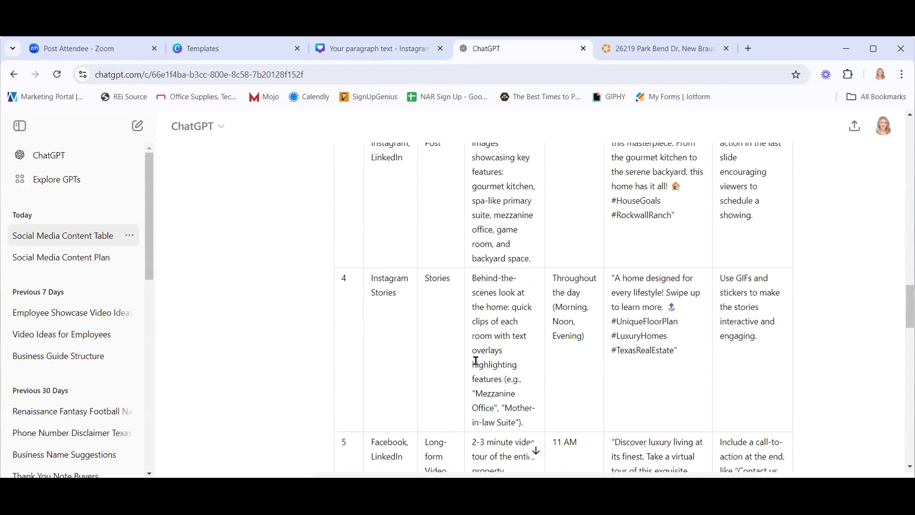
scroll(534, 360, up, 20)
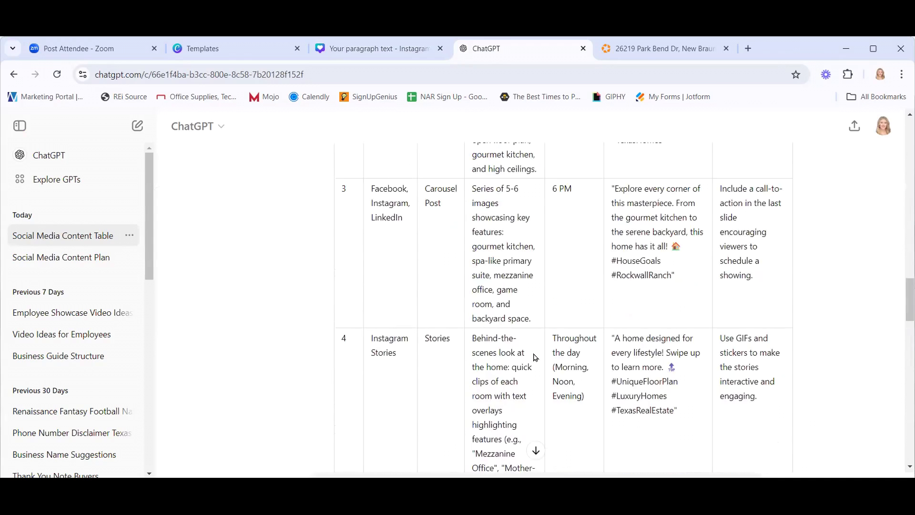
scroll(534, 337, down, 7)
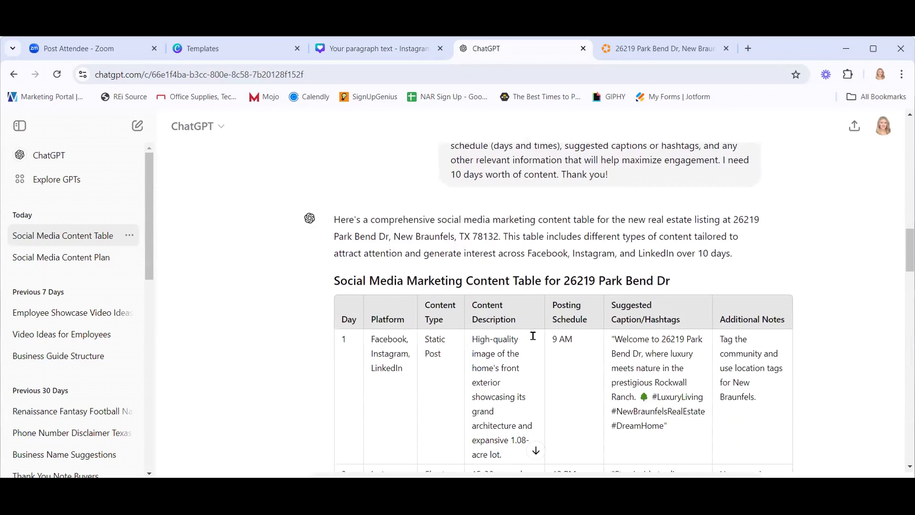
scroll(510, 341, down, 1)
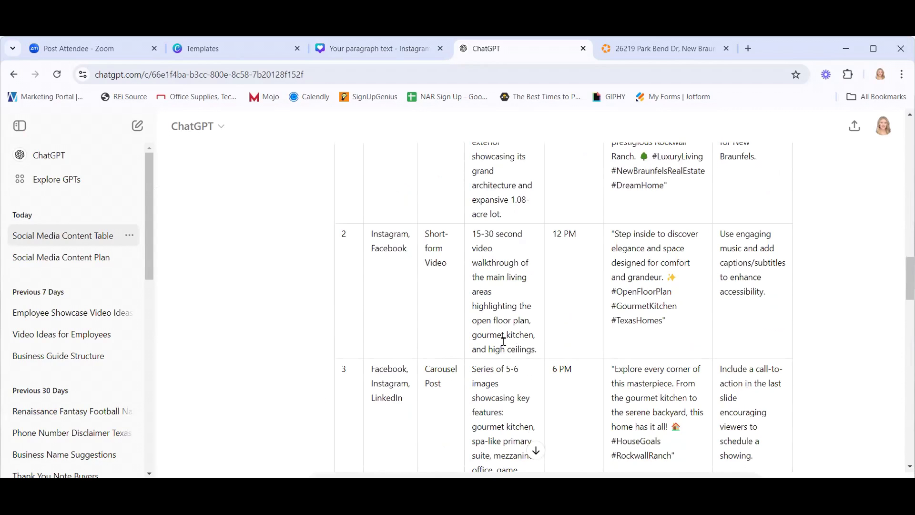
click(323, 52)
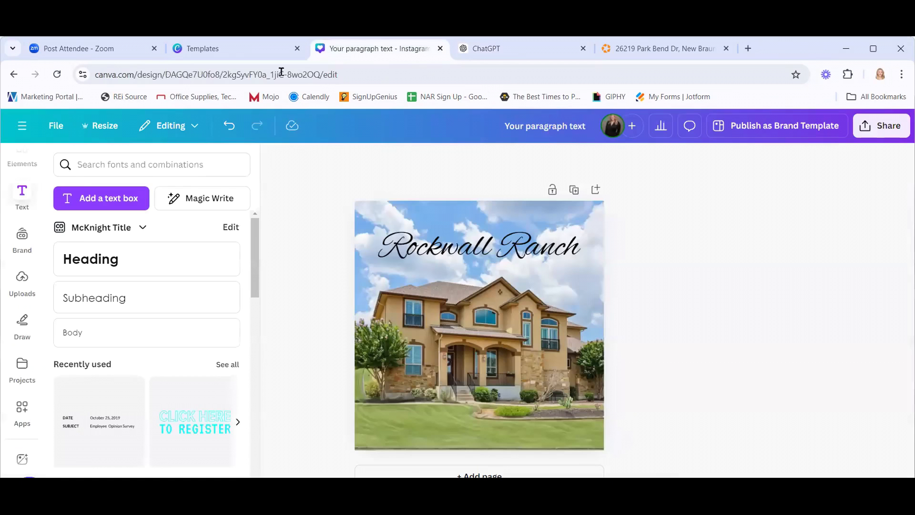
Glance at the open house flyer templates, then go back to the Canva home page.
click(224, 49)
click(874, 131)
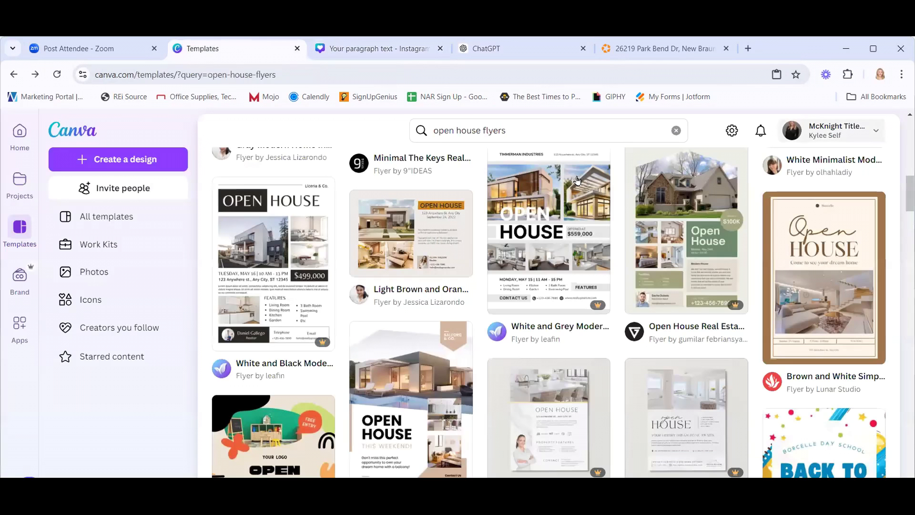
click(18, 132)
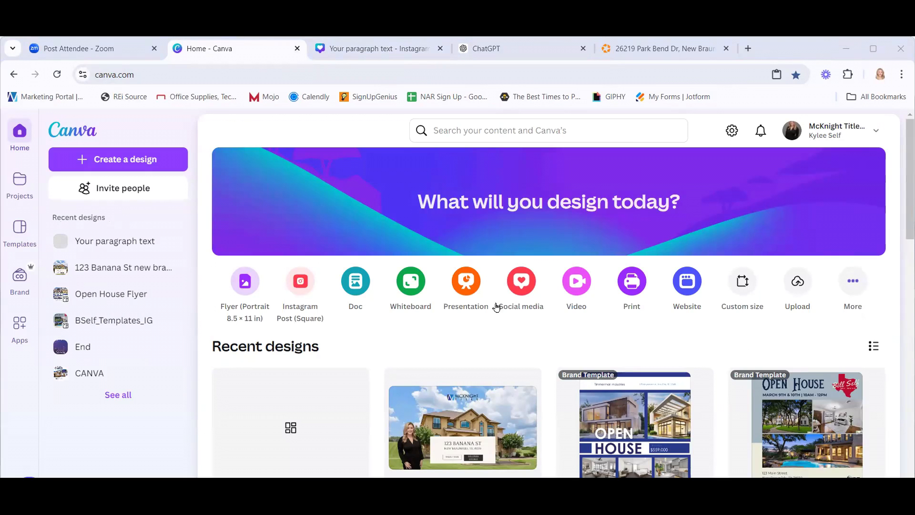
Search Canva Templates for 'property tour'.
click(454, 126)
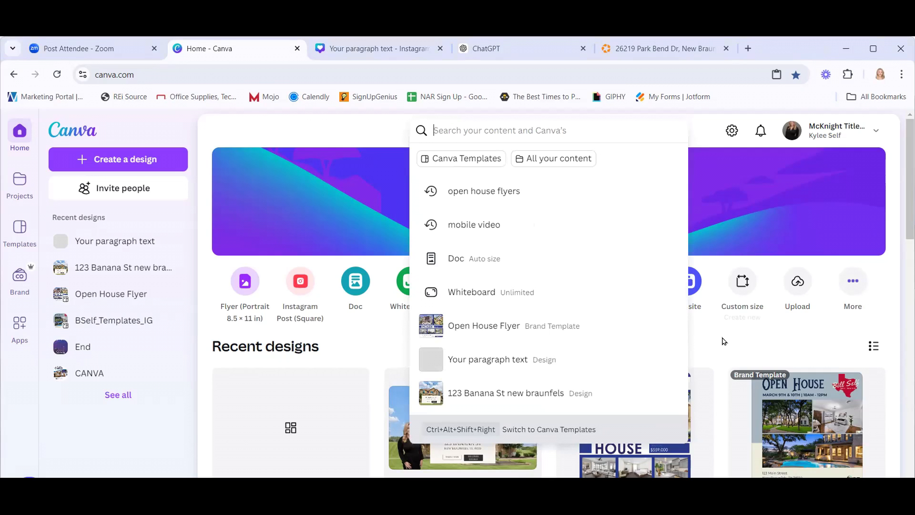
text(mobile b)
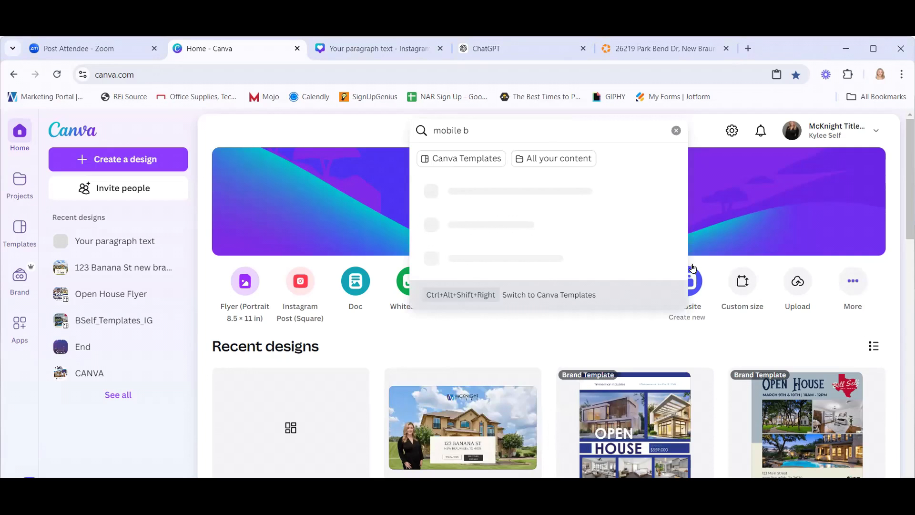
key(BackSpace)
key(BackSpace)
key(BackSpace)
key(BackSpace)
key(BackSpace)
key(BackSpace)
key(BackSpace)
key(BackSpace)
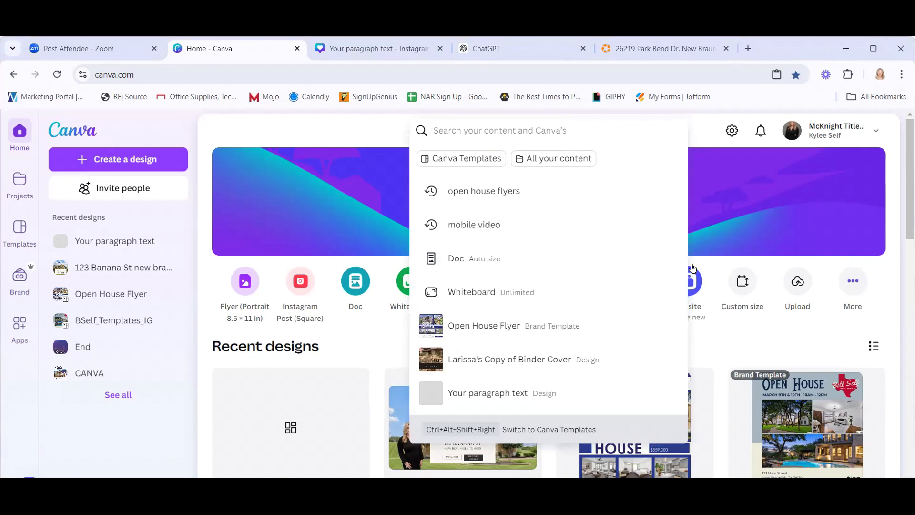
text(property)
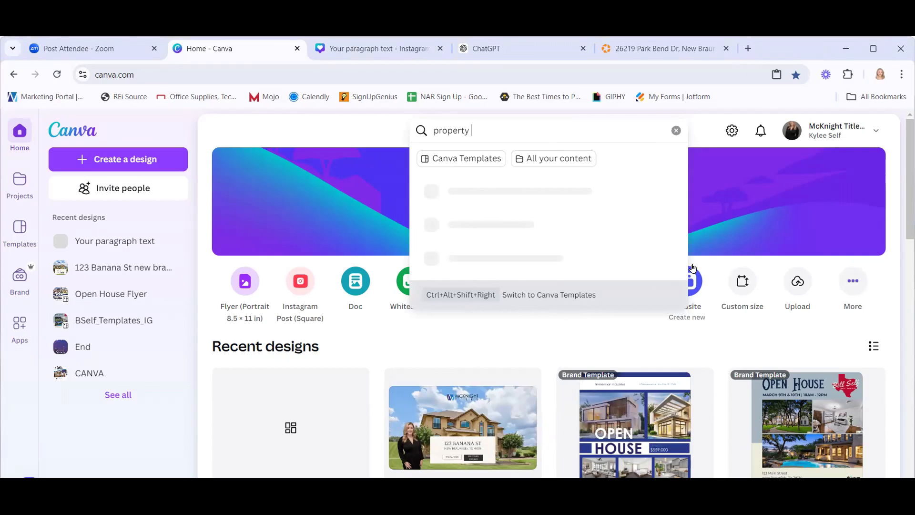
text(tour)
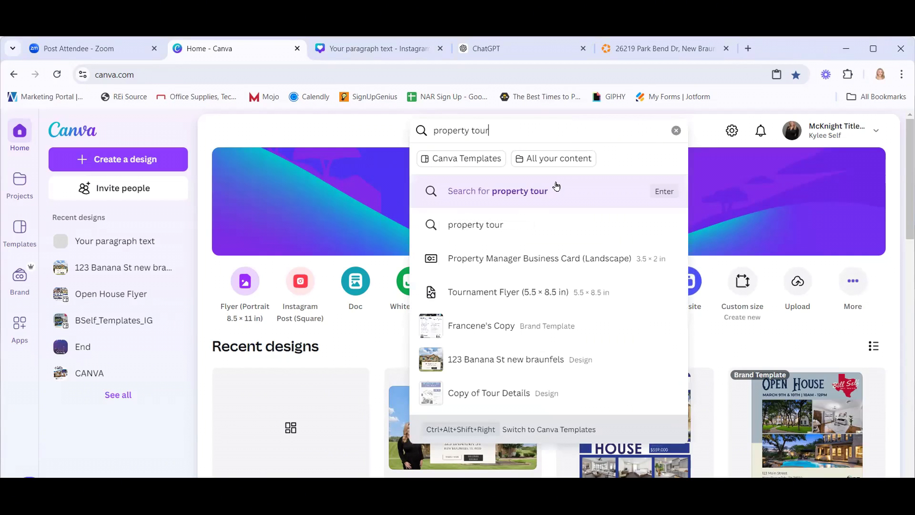
click(491, 160)
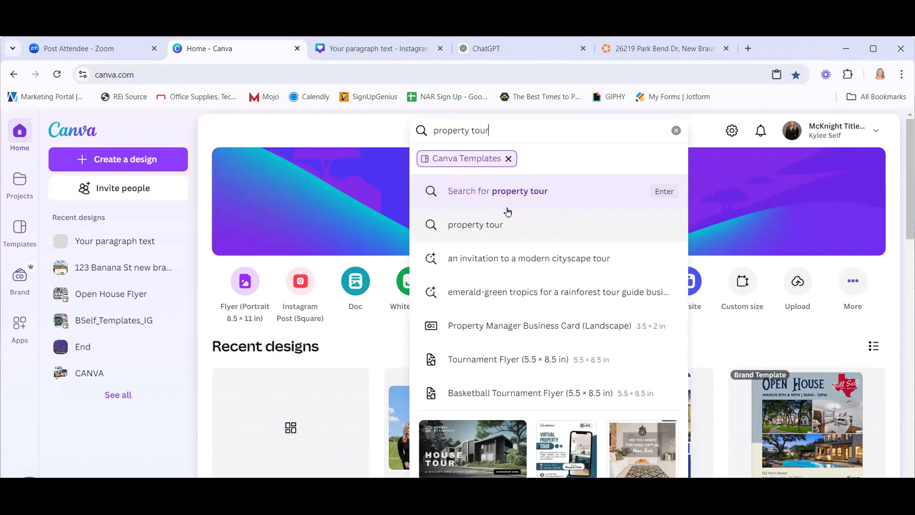
click(465, 227)
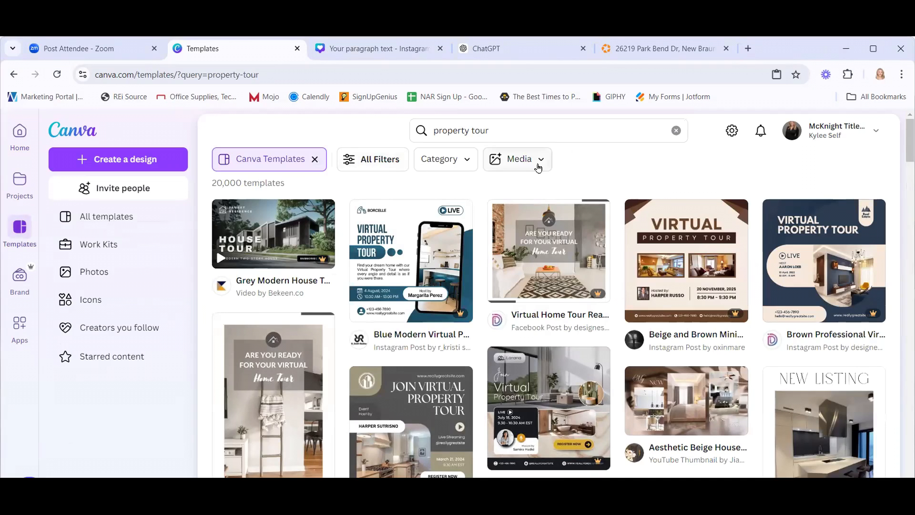
Try the Mobile Videos and Real Estate theme filters in All Filters, then close the panel unapplied.
click(539, 167)
click(539, 167)
click(389, 167)
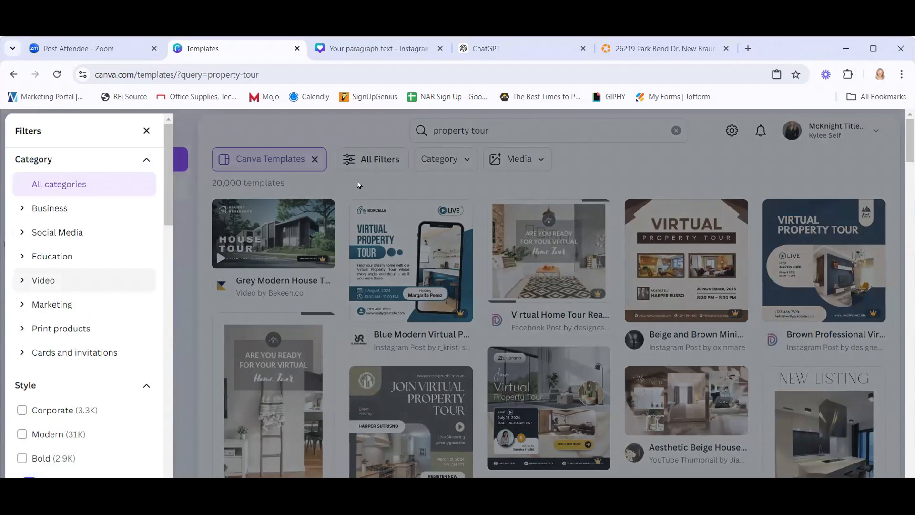
click(147, 131)
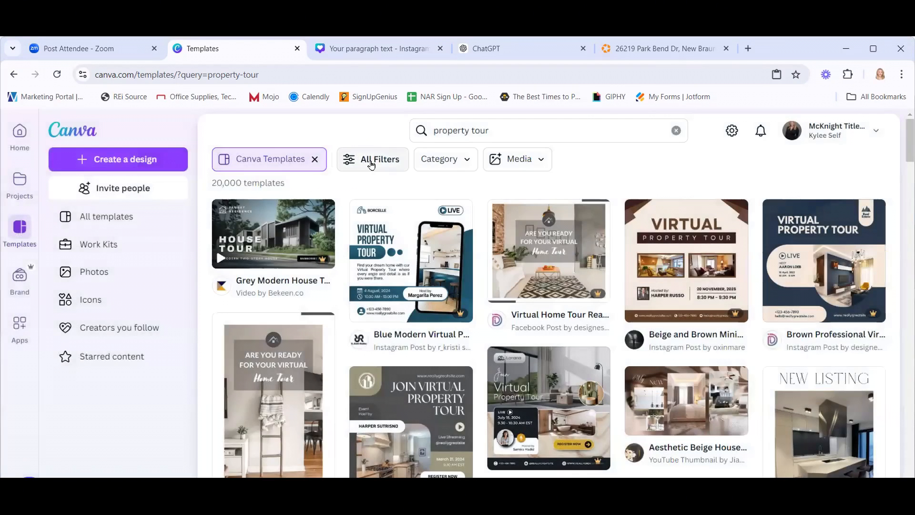
click(372, 165)
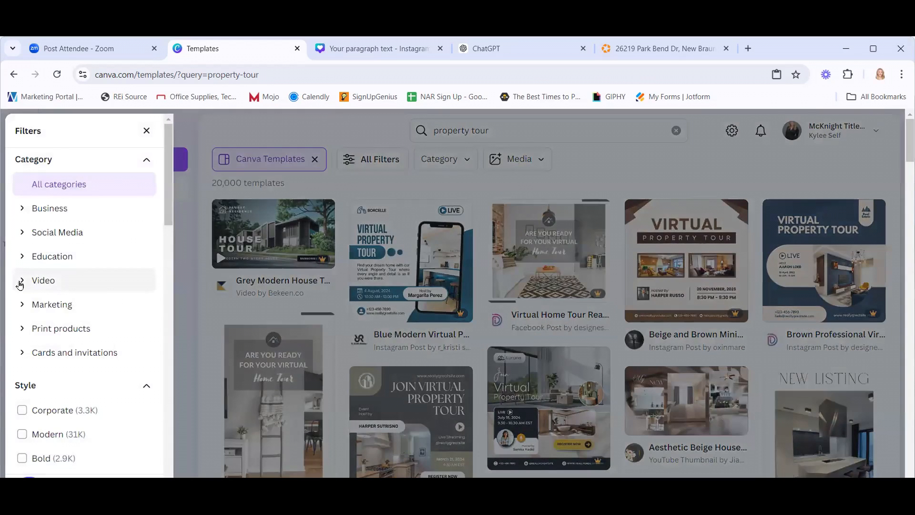
click(20, 282)
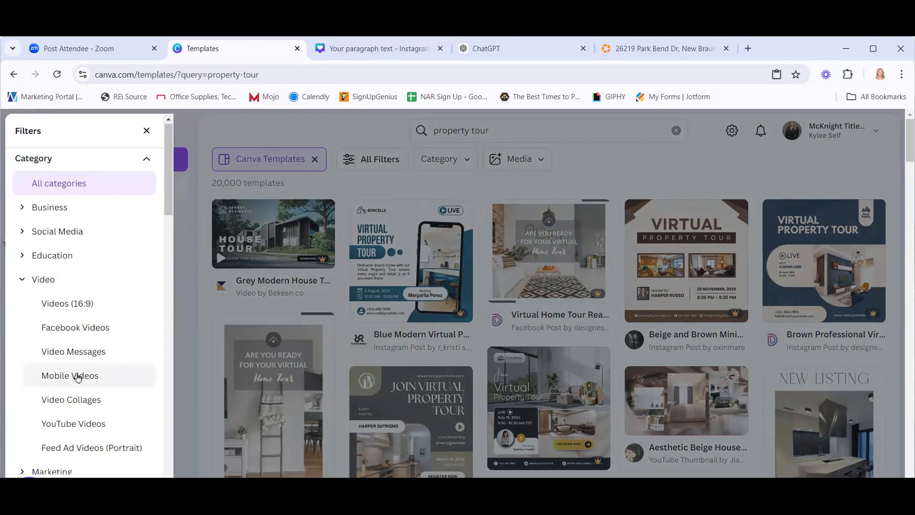
click(94, 382)
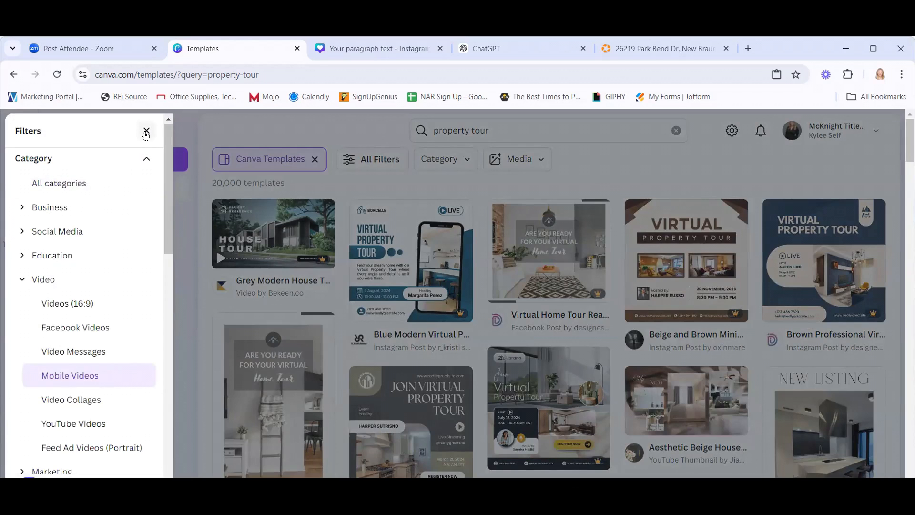
scroll(114, 371, down, 20)
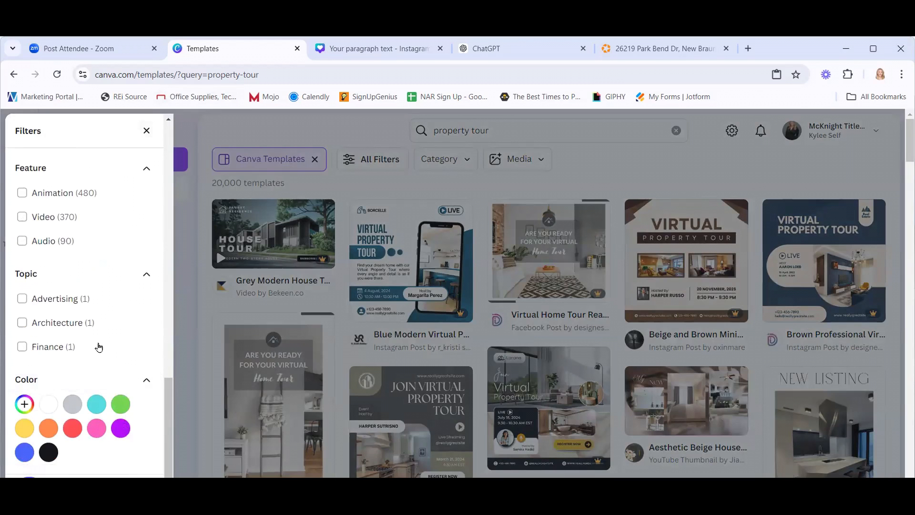
scroll(98, 347, up, 2)
scroll(98, 348, up, 5)
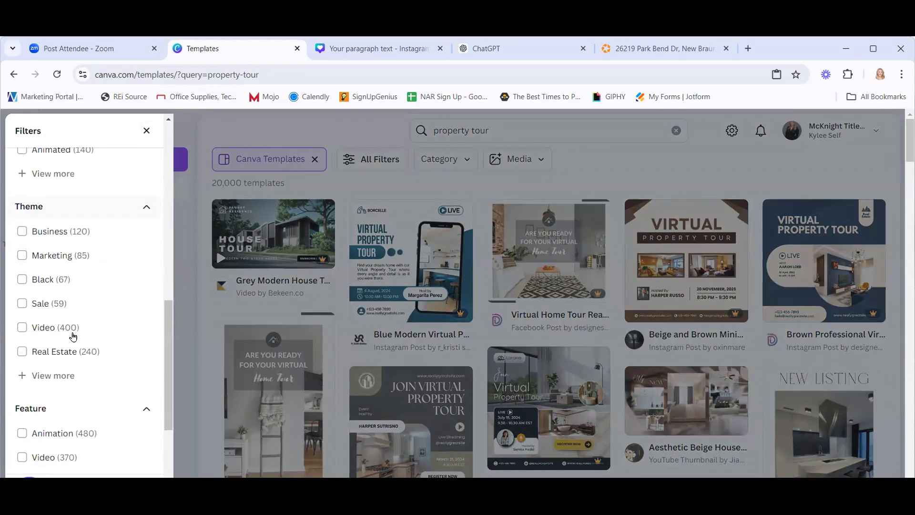
click(22, 352)
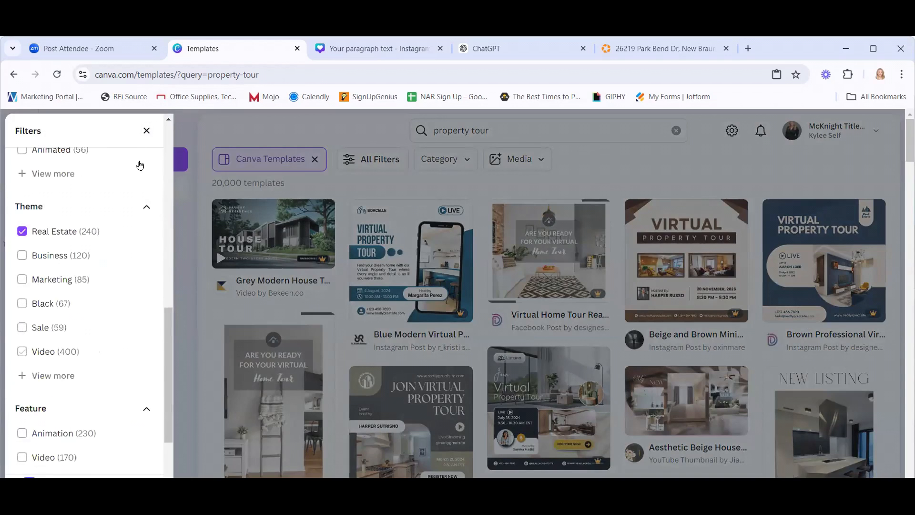
scroll(116, 248, up, 10)
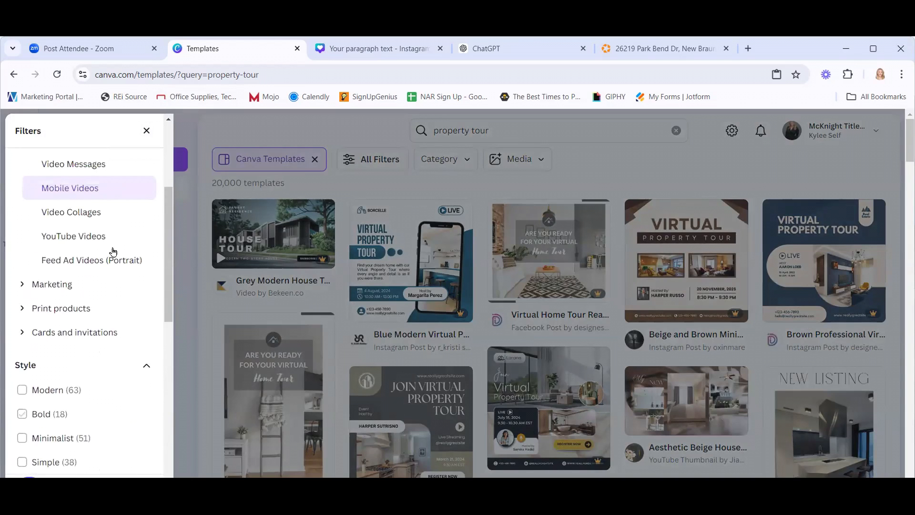
click(147, 130)
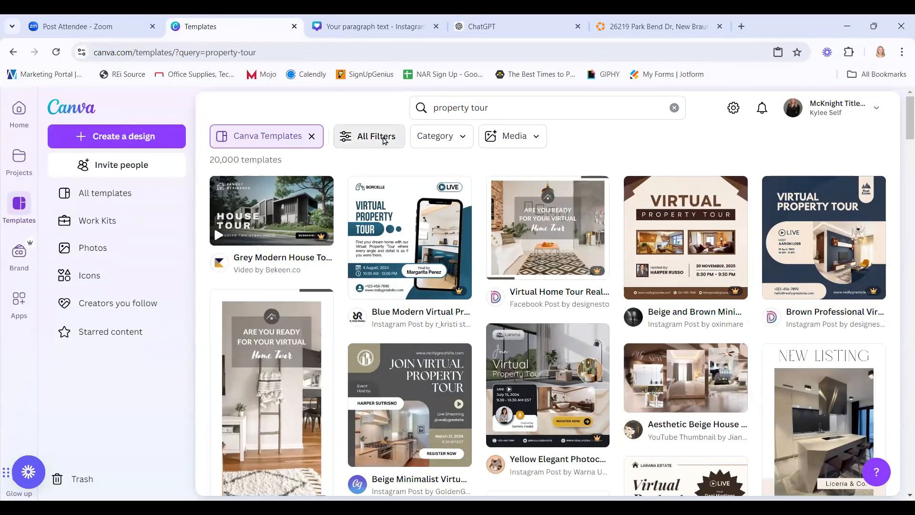
Reselect Mobile Videos and the Real Estate theme and apply them, leaving 243 templates.
click(368, 160)
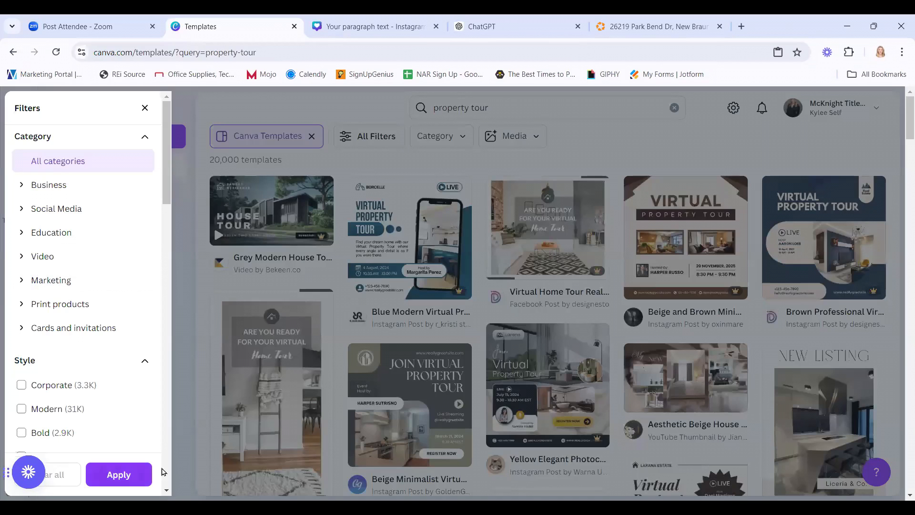
click(110, 474)
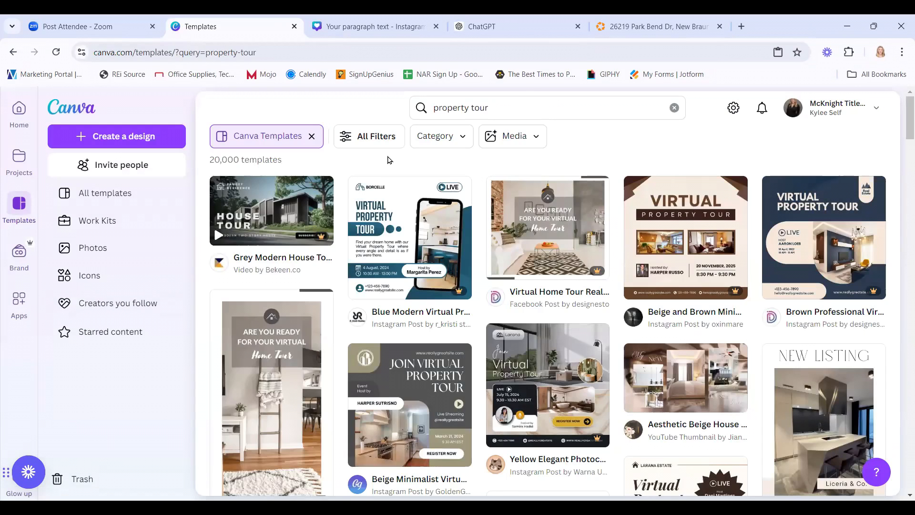
click(368, 136)
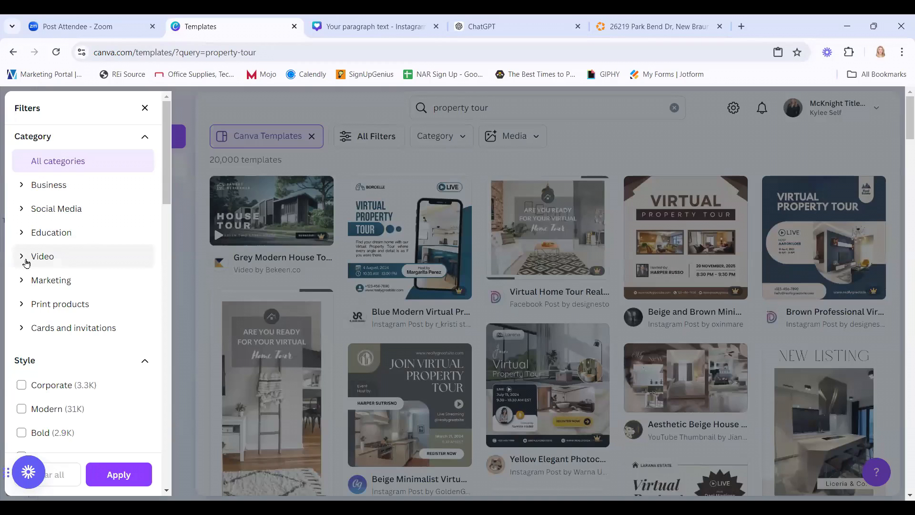
click(26, 259)
click(69, 351)
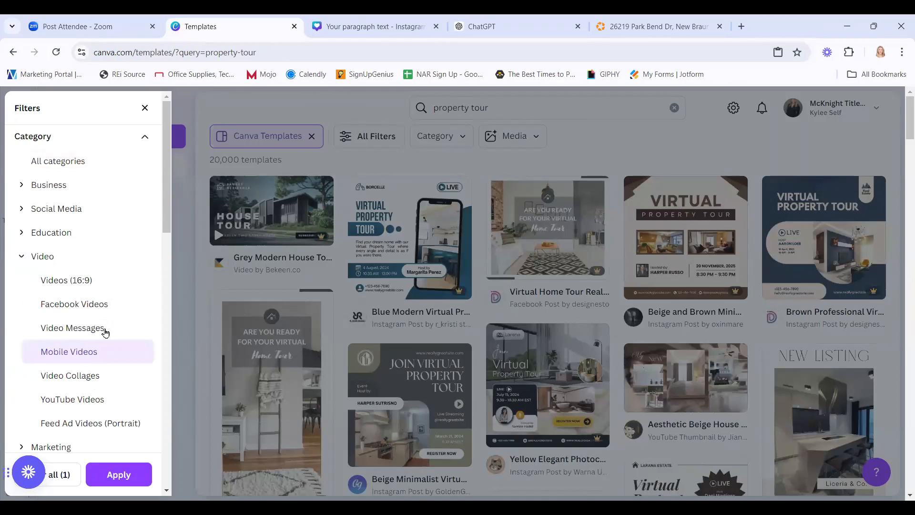
scroll(105, 329, down, 9)
scroll(106, 333, down, 3)
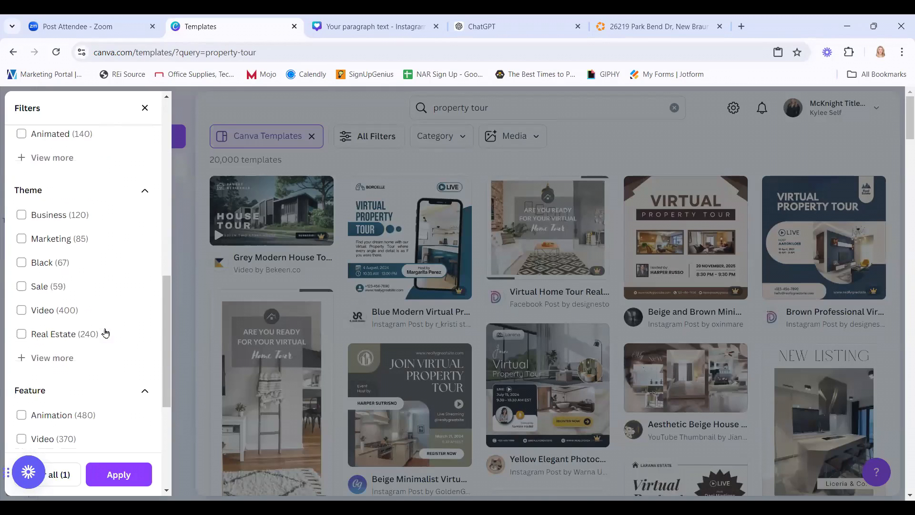
click(22, 334)
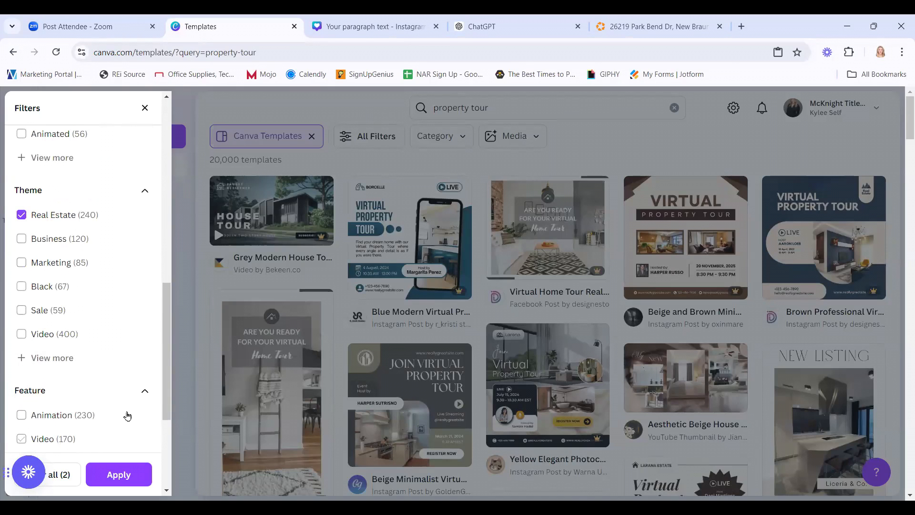
click(133, 481)
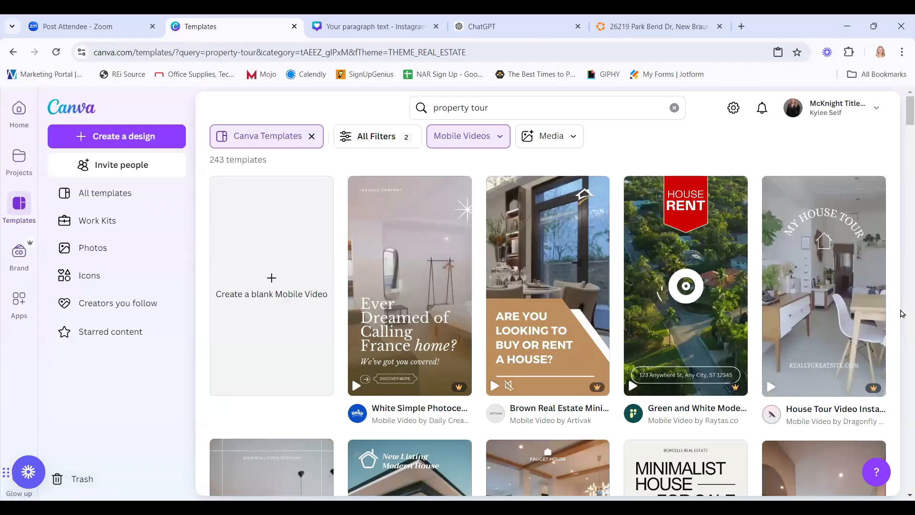
Scroll the filtered results and open the preview of the Real Estate IG Reel in Blue and White template.
mouse_move(442, 330)
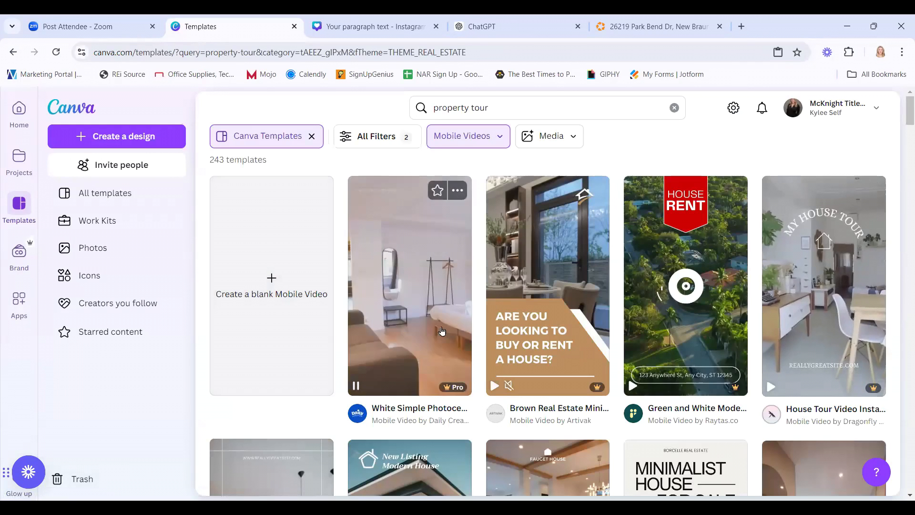
scroll(442, 330, down, 6)
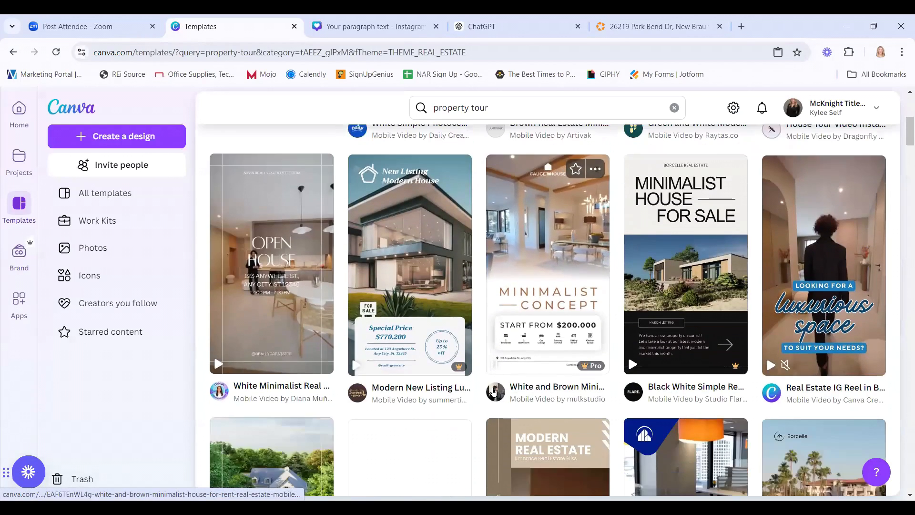
scroll(480, 404, down, 1)
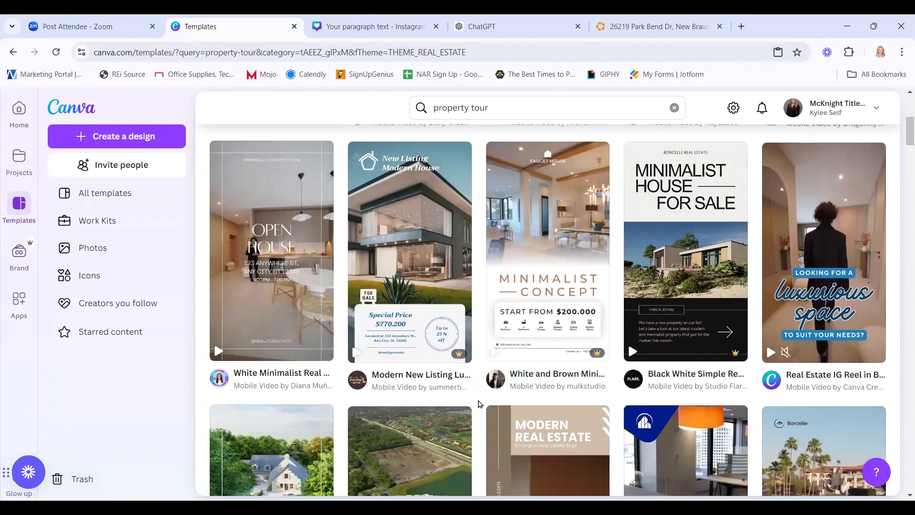
scroll(480, 405, down, 5)
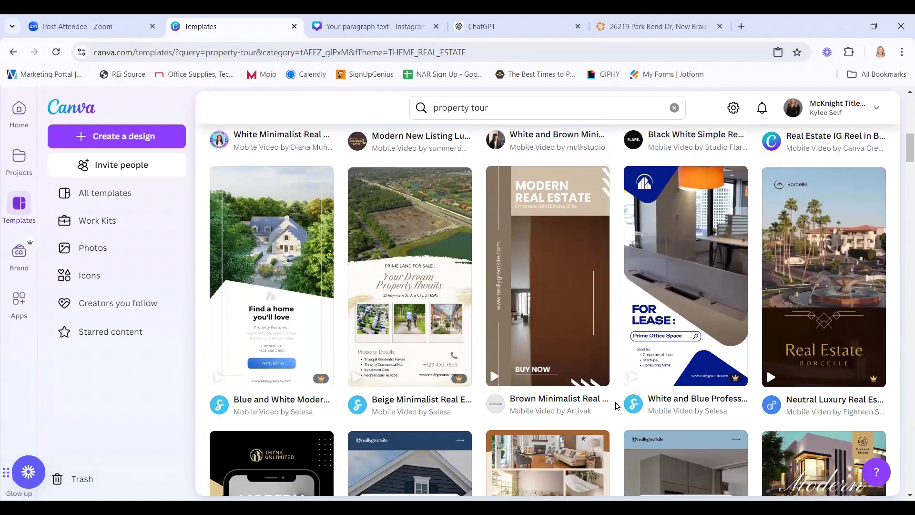
scroll(616, 405, up, 5)
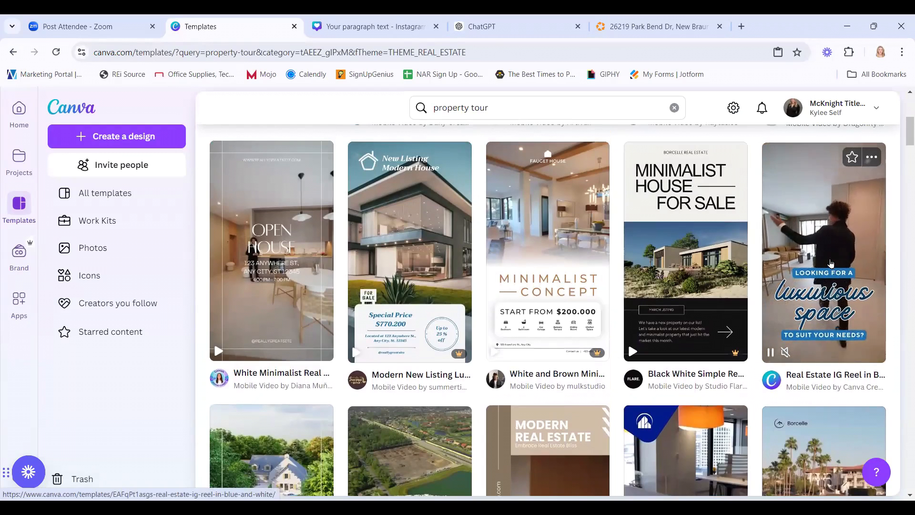
click(882, 264)
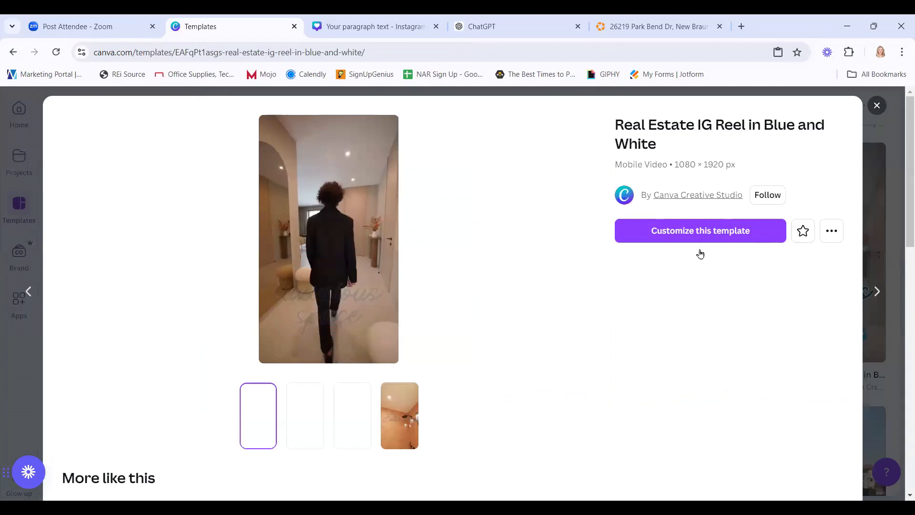
Open the Real Estate IG Reel template and split its 3.7s opening clip at 0:02 into 2.0s and 1.7s.
click(709, 231)
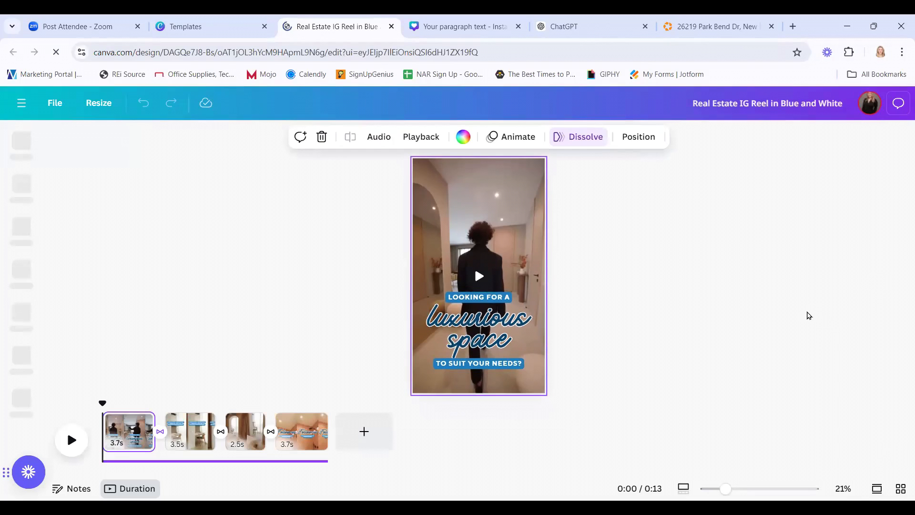
click(742, 315)
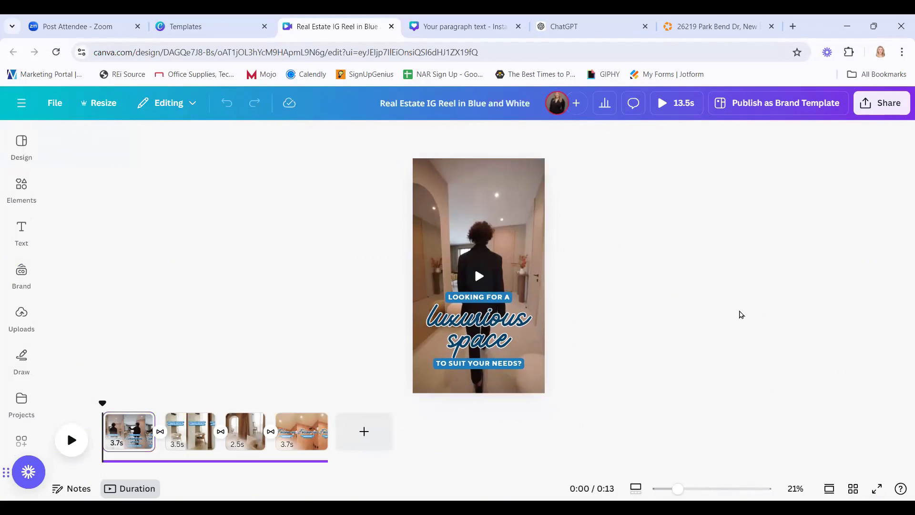
click(507, 245)
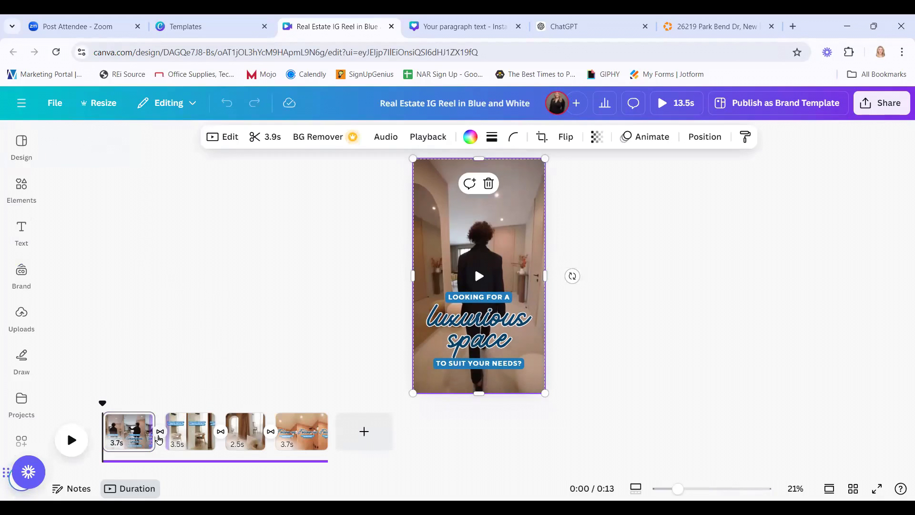
drag(148, 440, 149, 442)
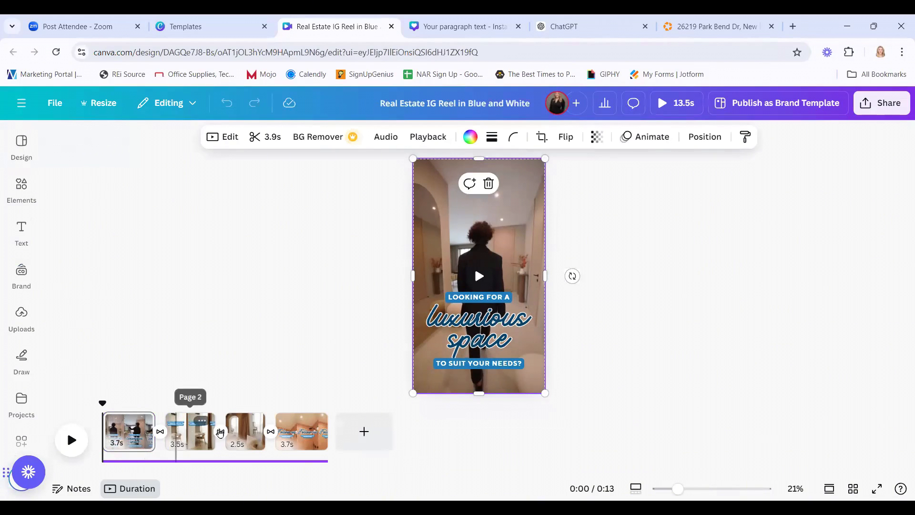
click(131, 431)
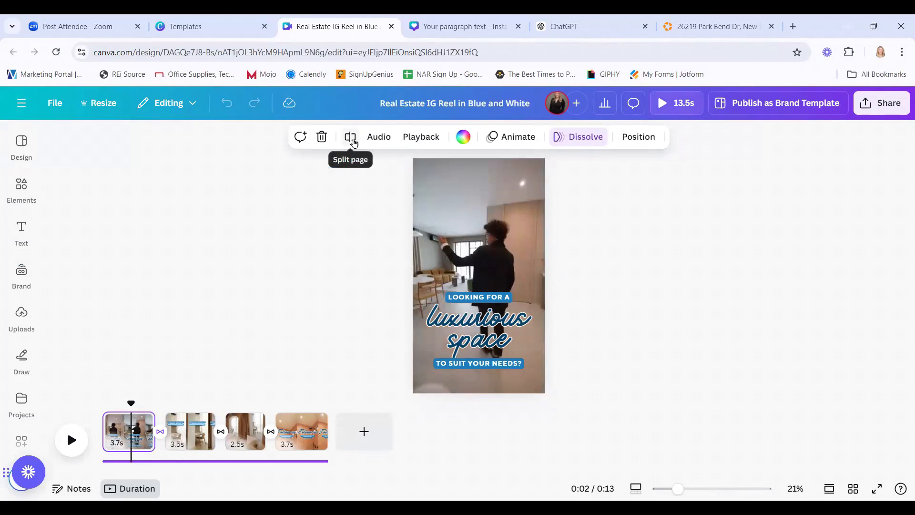
click(352, 138)
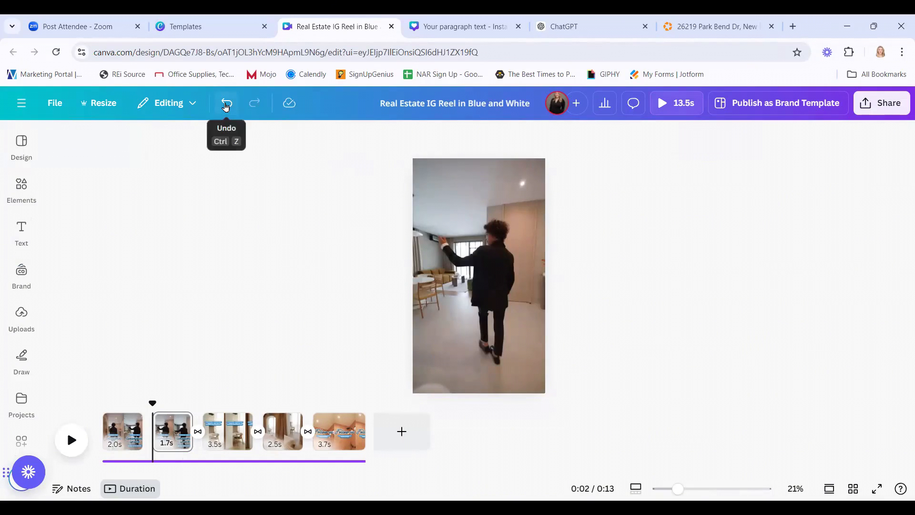
Redo the split slightly earlier, cutting the opening clip into 2.0s and 1.6s parts.
click(227, 103)
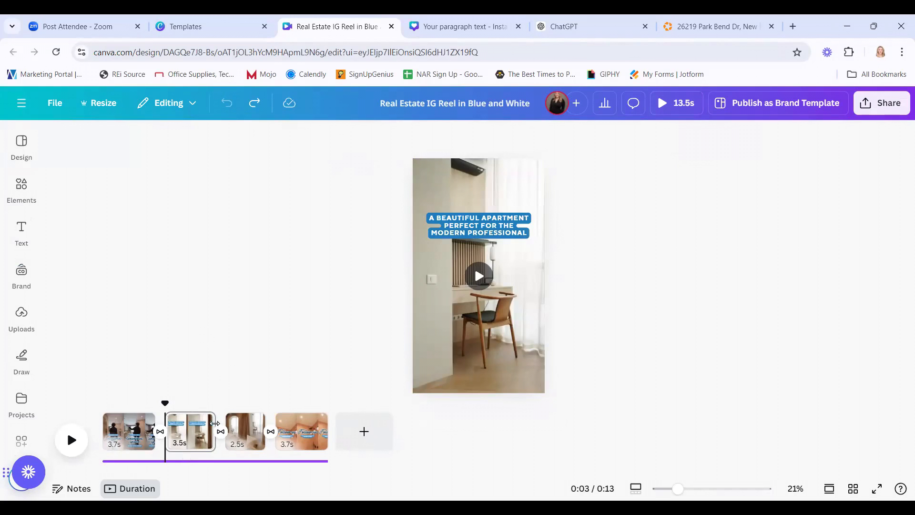
click(133, 438)
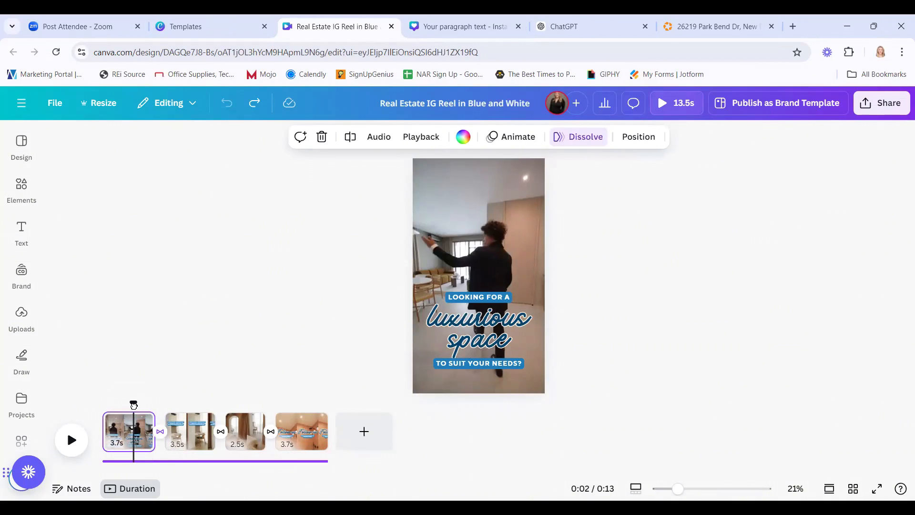
mouse_move(133, 405)
mouse_down()
mouse_move(142, 405)
mouse_move(103, 405)
mouse_move(132, 409)
mouse_up()
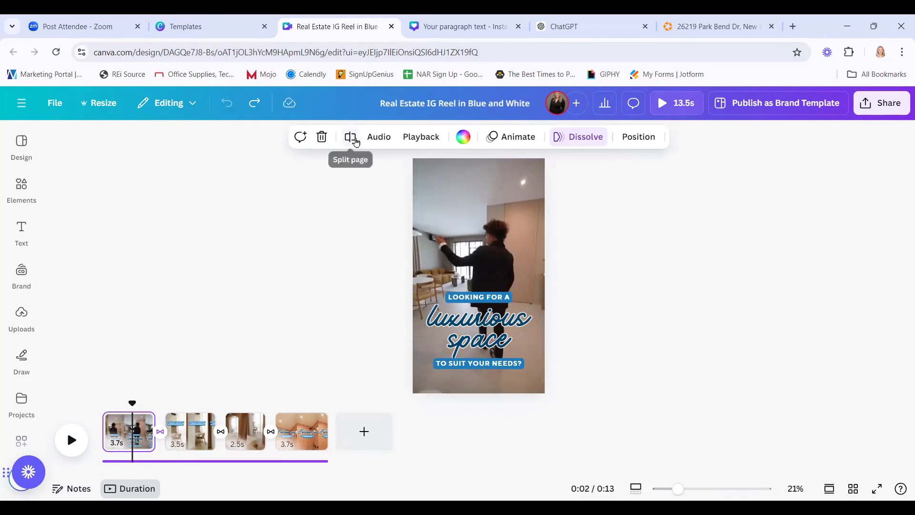
click(350, 137)
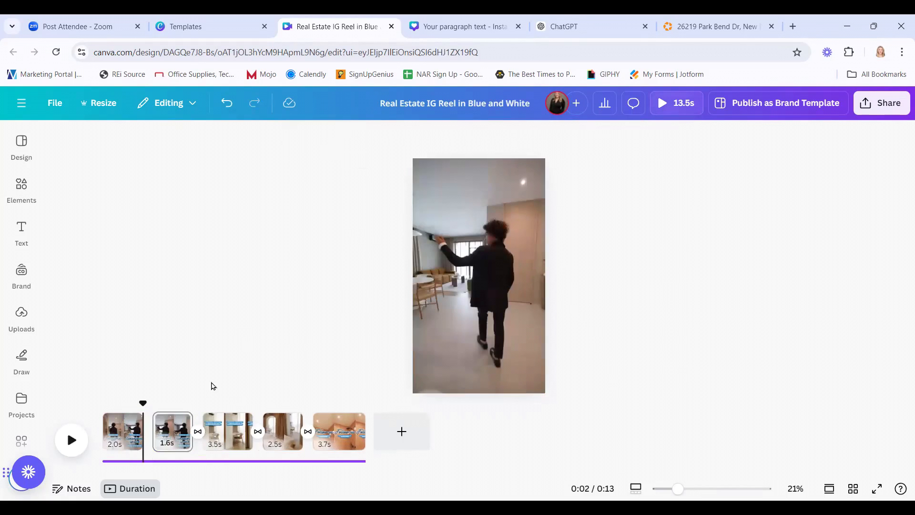
click(173, 434)
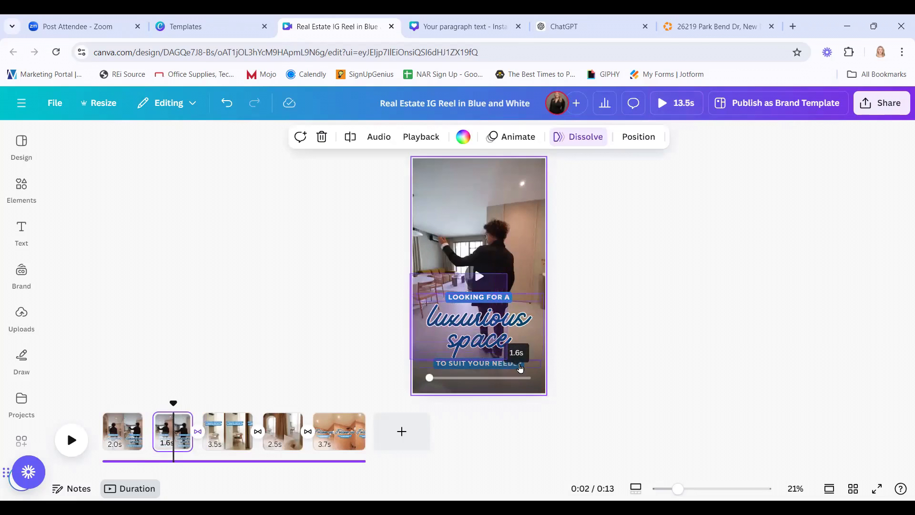
key(Delete)
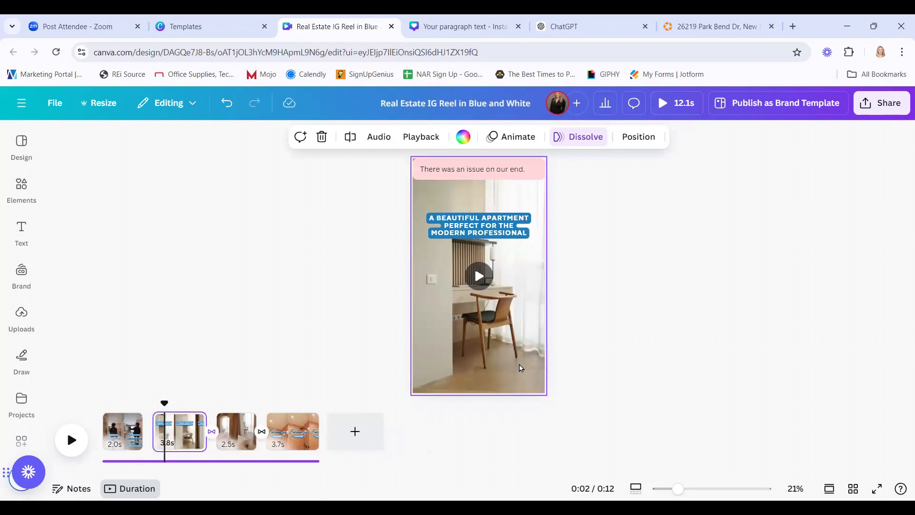
click(227, 104)
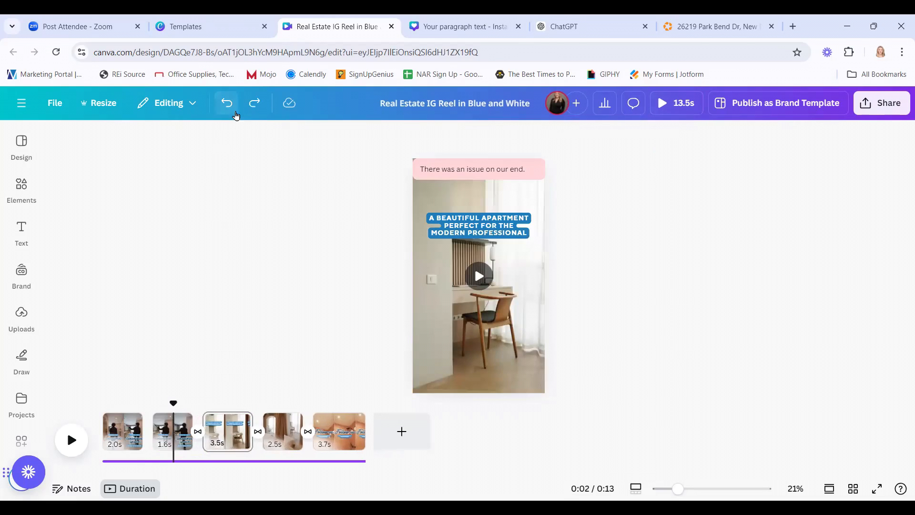
Delete the three 'Looking for a luxurious space' headline texts from the 1.6s clip.
click(180, 431)
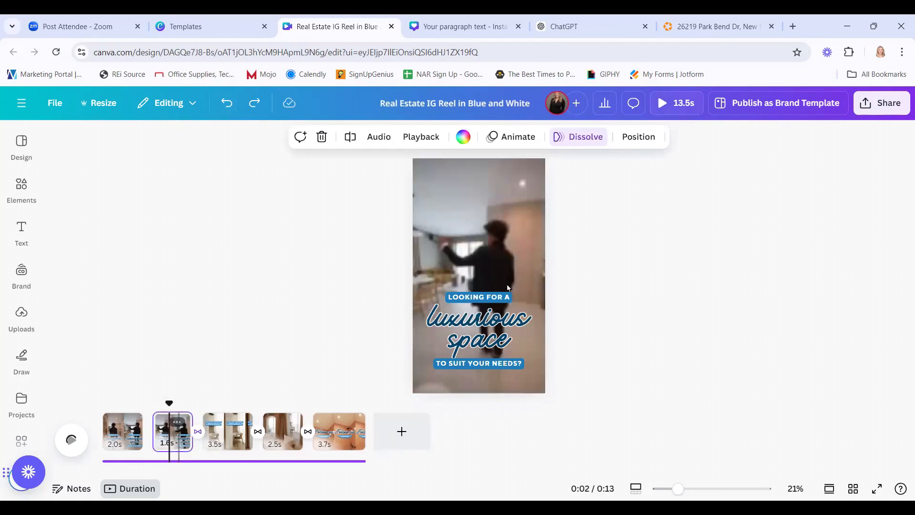
click(484, 345)
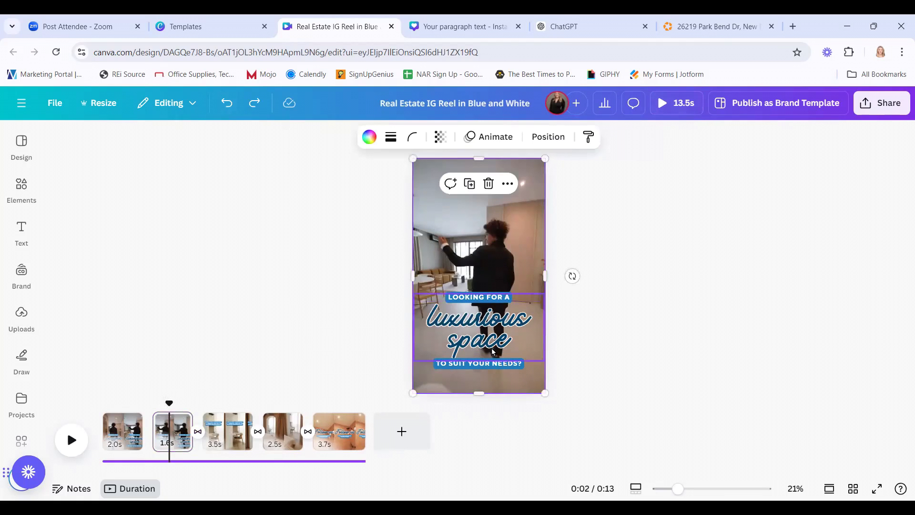
click(484, 361)
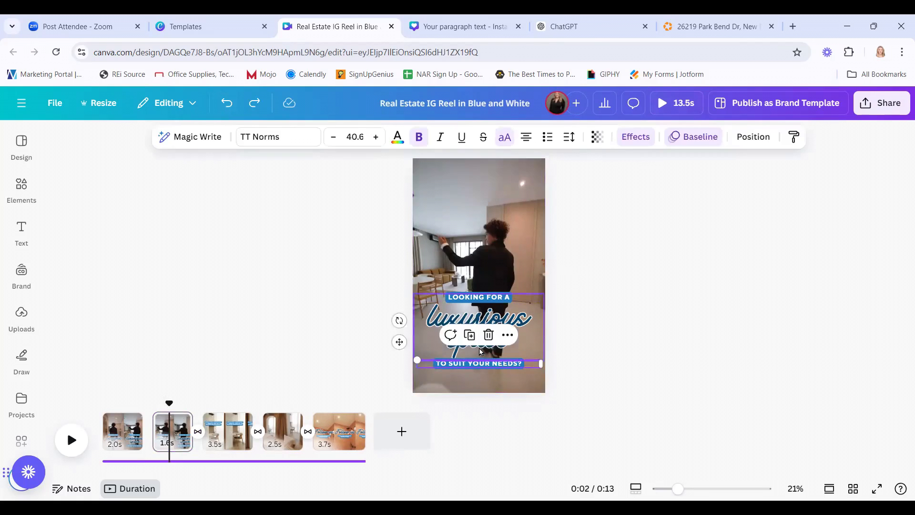
shift+click(481, 299)
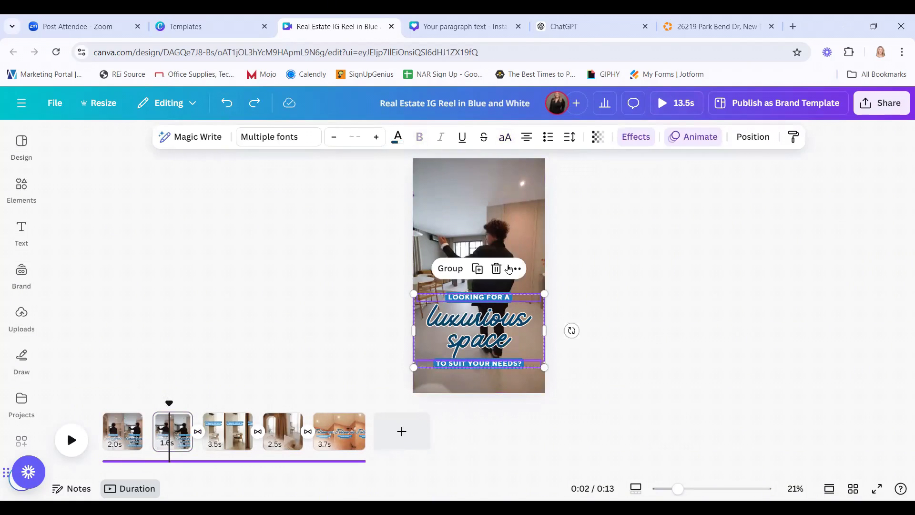
click(497, 269)
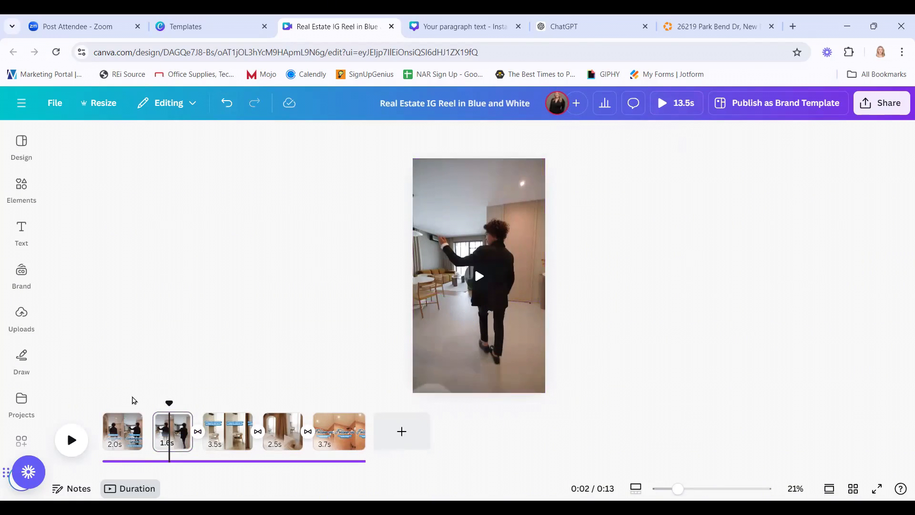
click(108, 411)
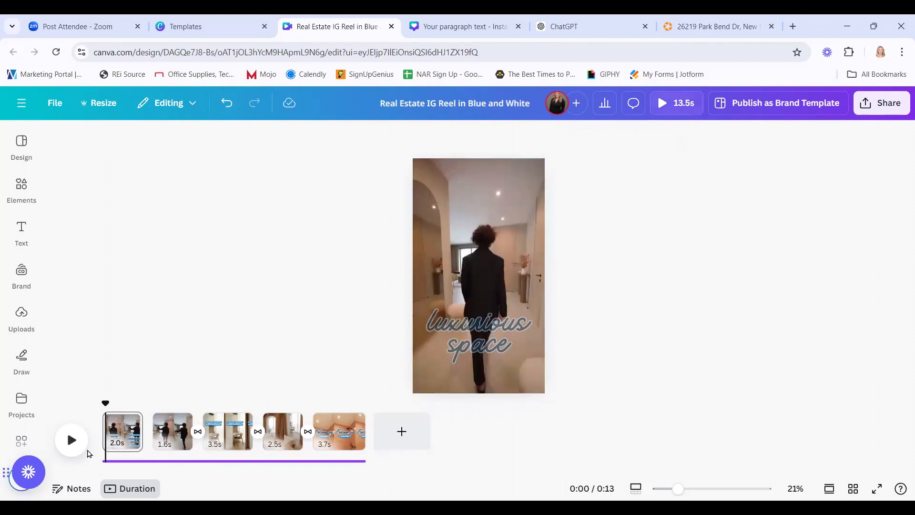
click(72, 438)
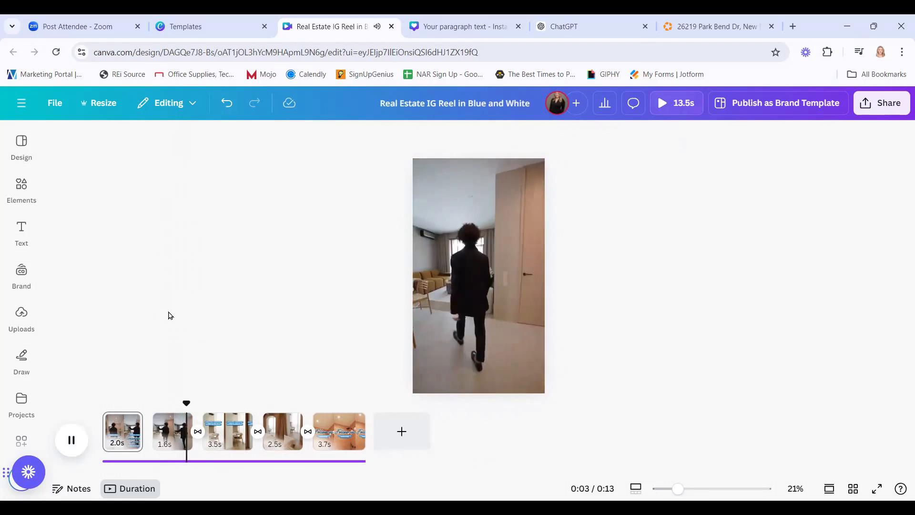
click(71, 440)
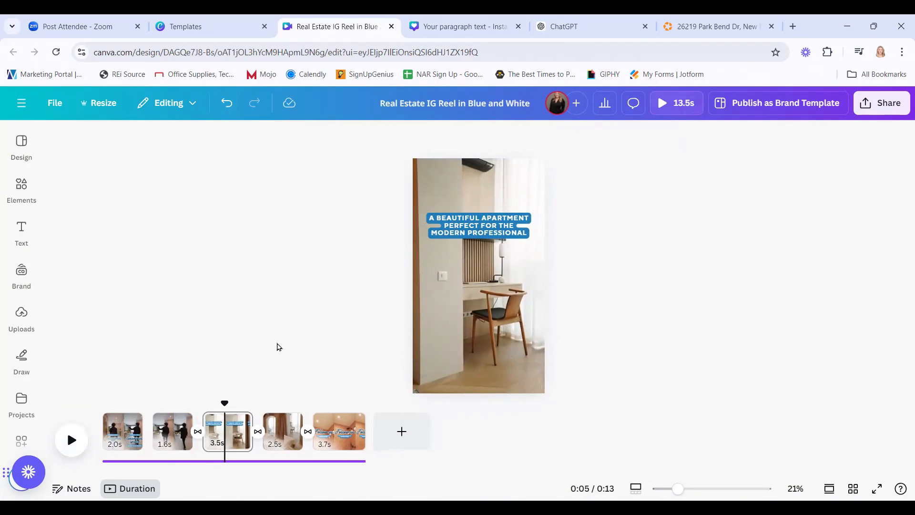
click(71, 439)
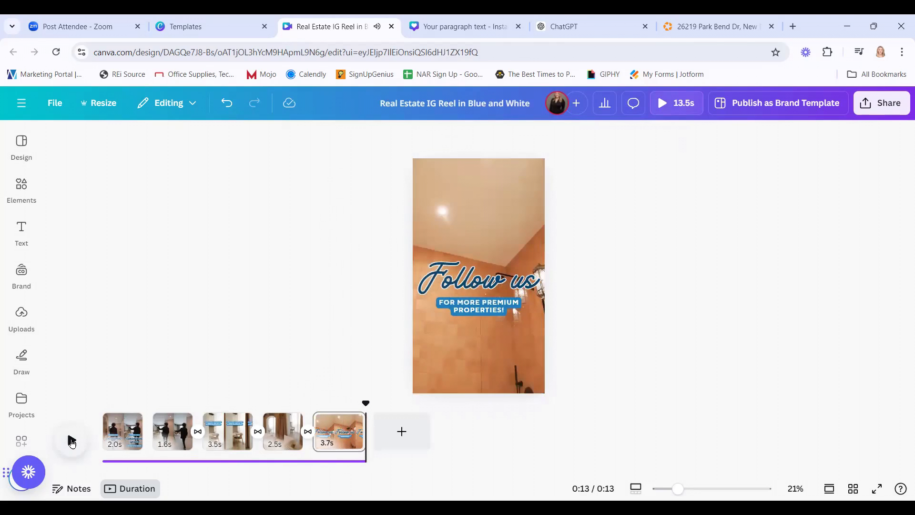
click(117, 421)
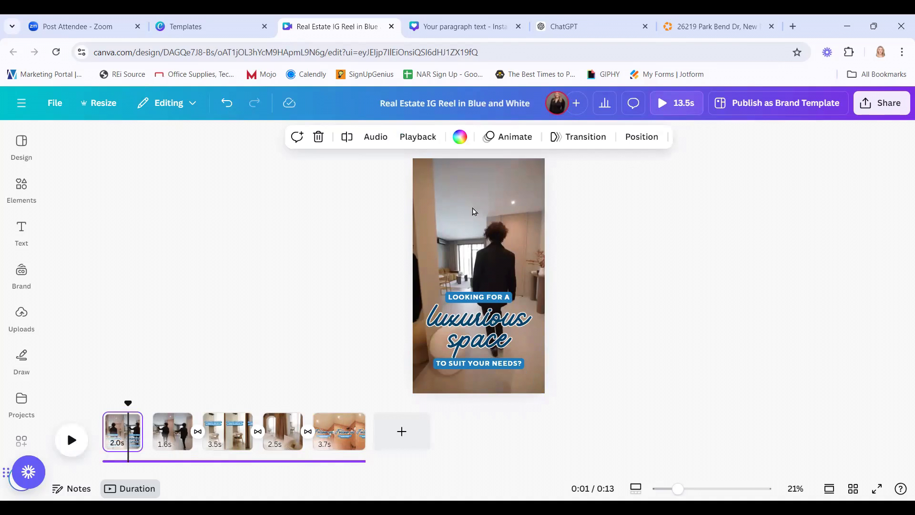
Swap the hallway footage for the 6.6s uploaded yellow house video, making the reel 18.0s.
click(469, 233)
click(20, 196)
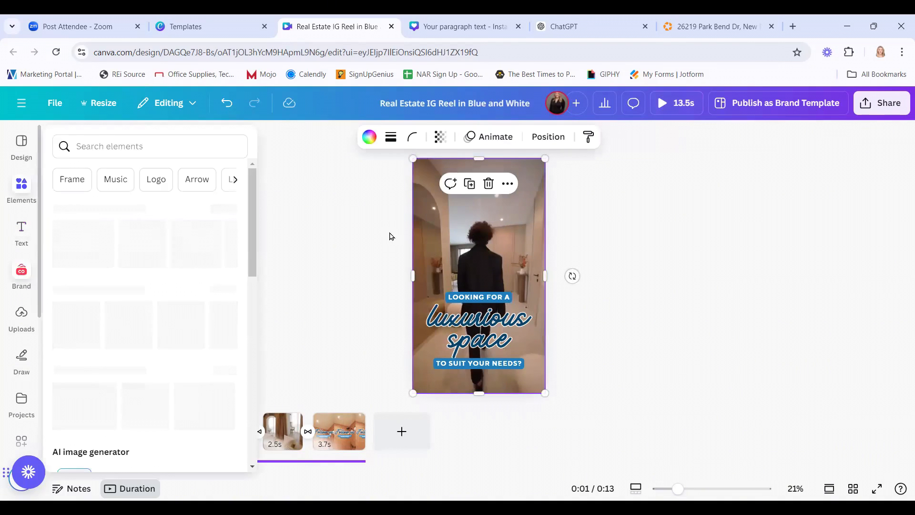
click(407, 270)
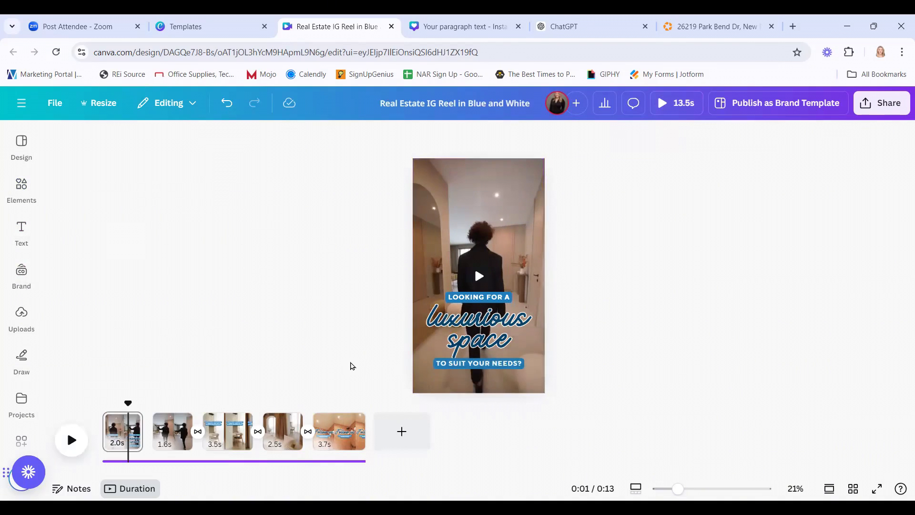
click(21, 321)
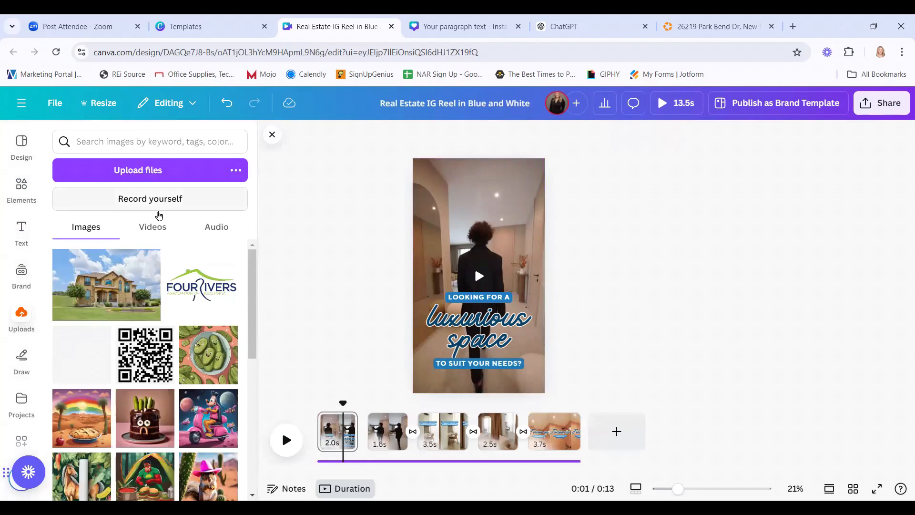
click(154, 231)
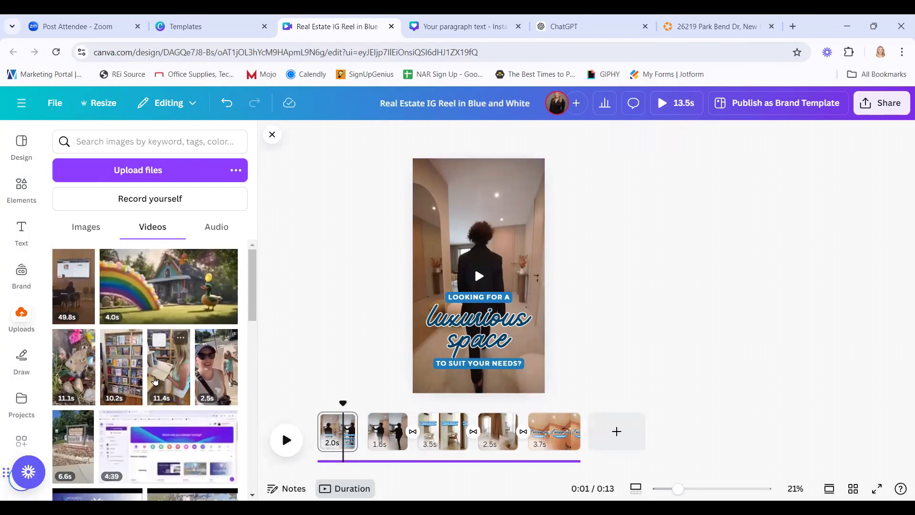
scroll(155, 380, down, 5)
scroll(155, 380, down, 5)
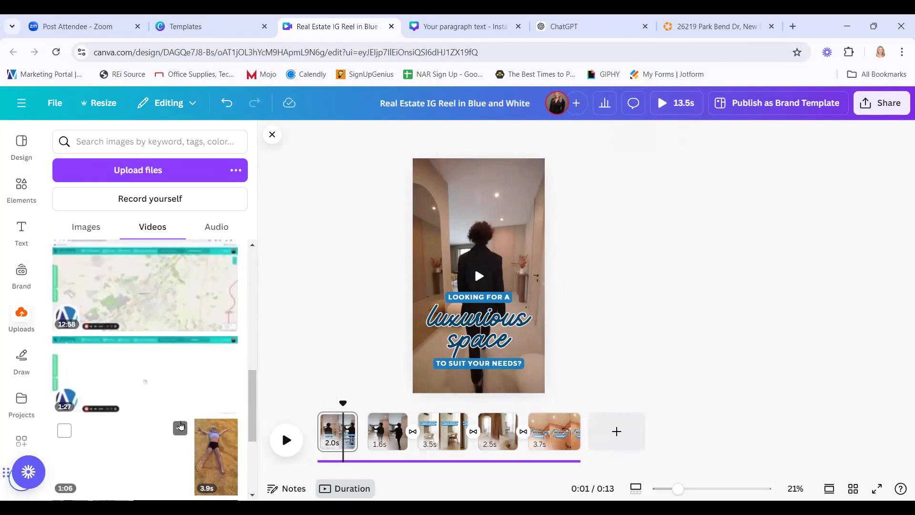
scroll(148, 418, up, 5)
scroll(149, 416, up, 2)
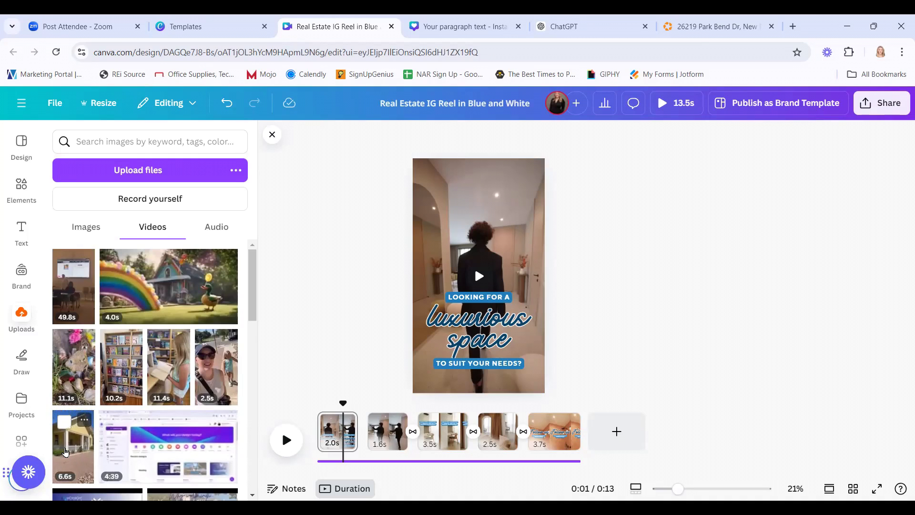
drag(468, 243, 471, 241)
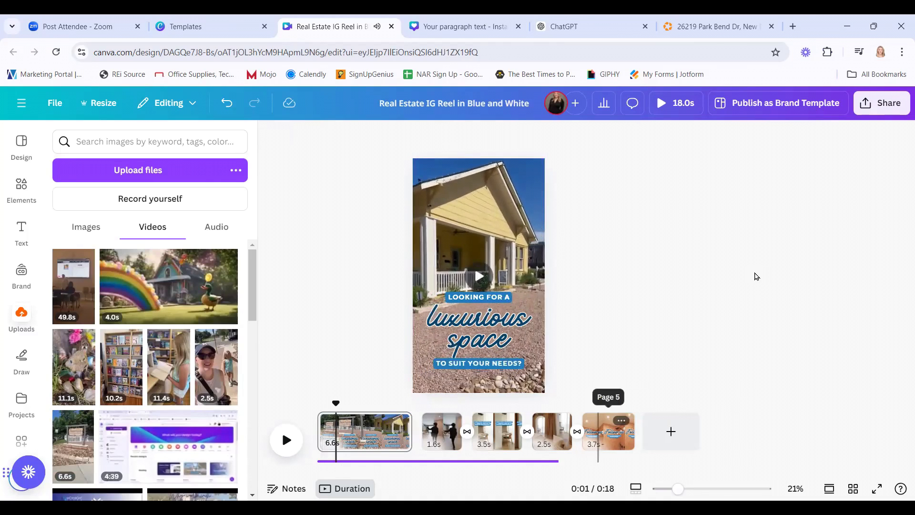
click(367, 431)
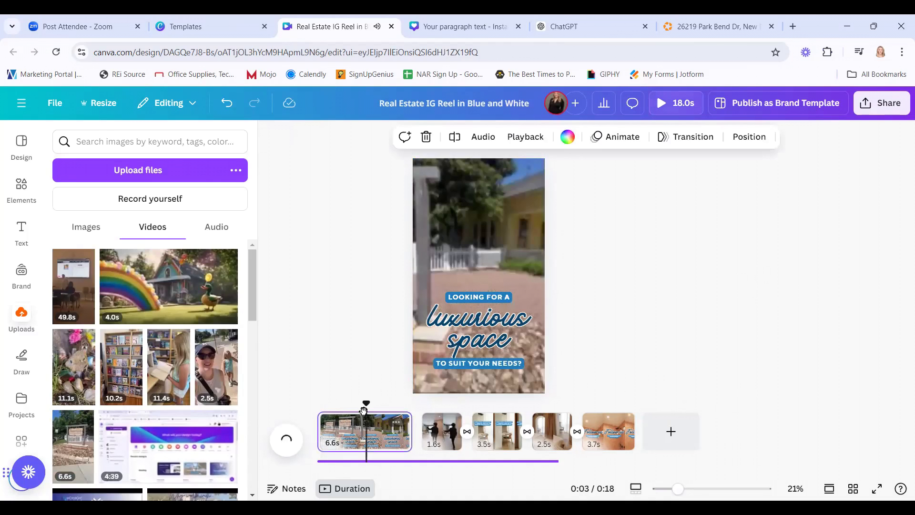
click(489, 139)
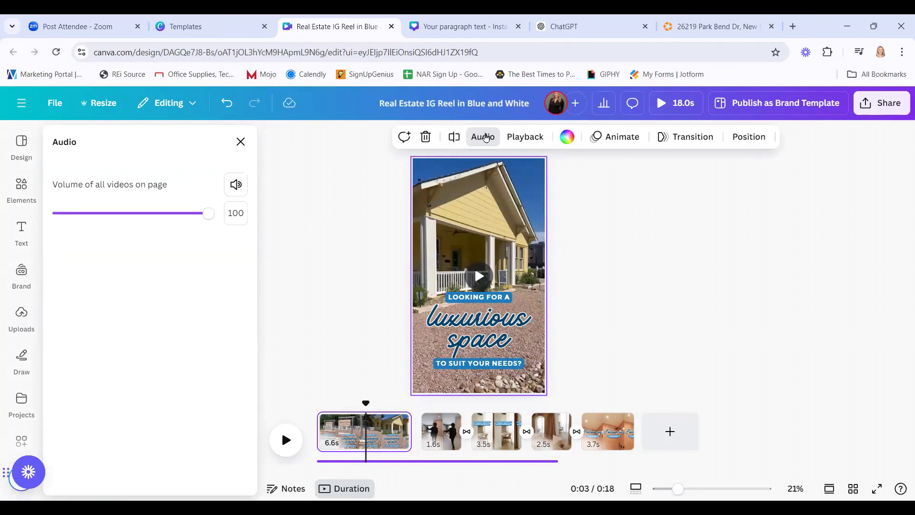
Mute the house video to volume 0 and close the Audio and Uploads panels.
click(235, 186)
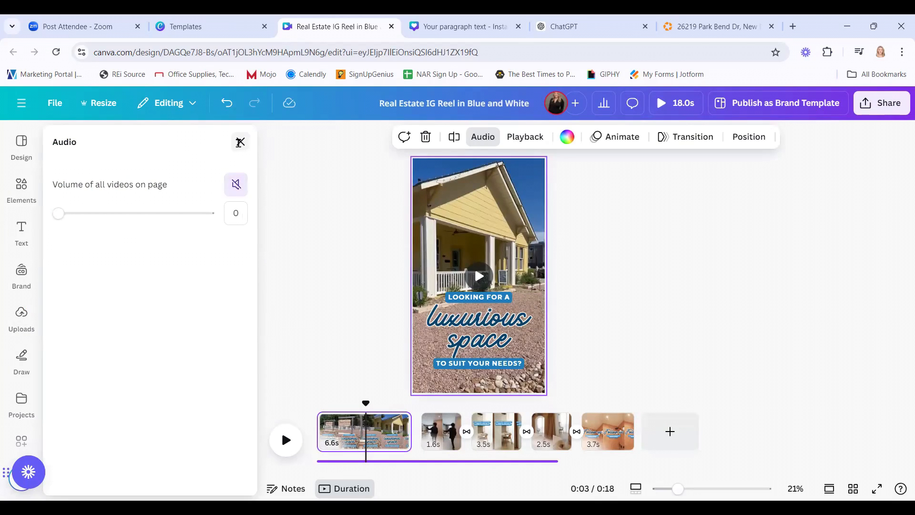
click(239, 143)
click(272, 136)
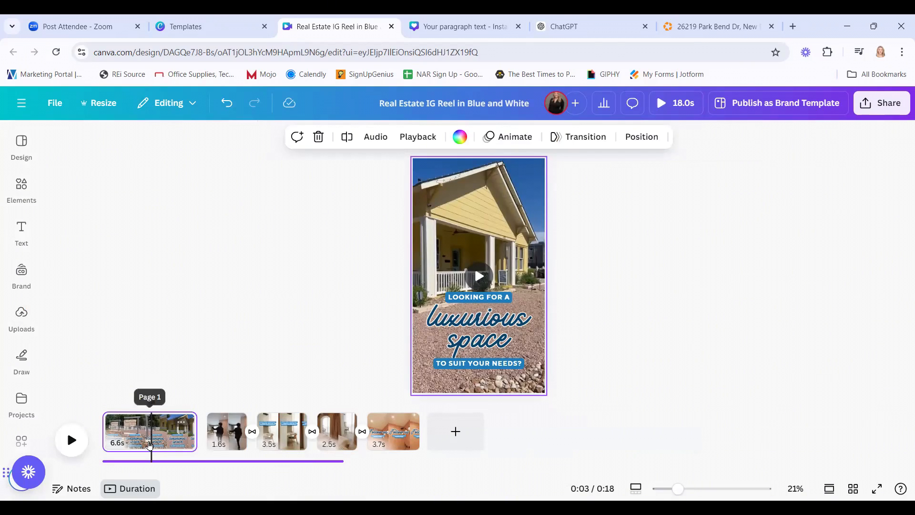
Delete the 1.6s walking clip page, leaving four clips totalling 16.6s.
drag(150, 408, 198, 411)
double_click(225, 442)
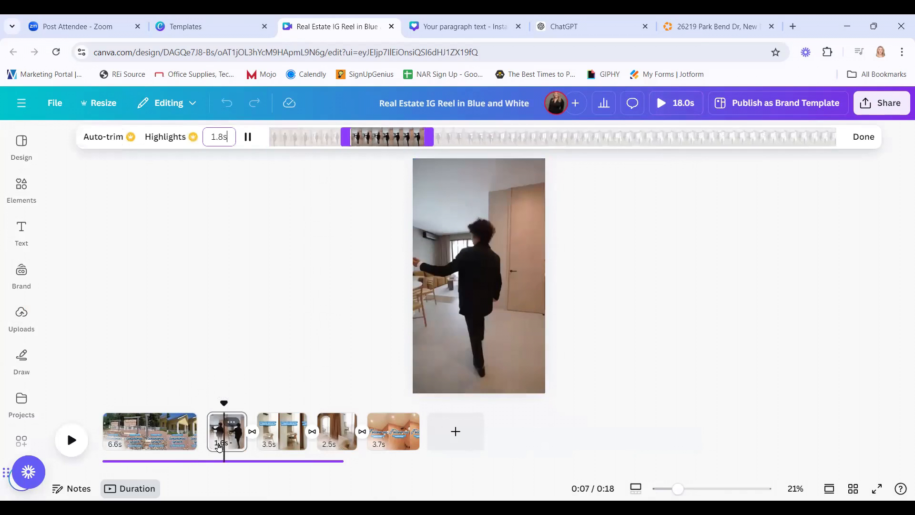
right_click(221, 441)
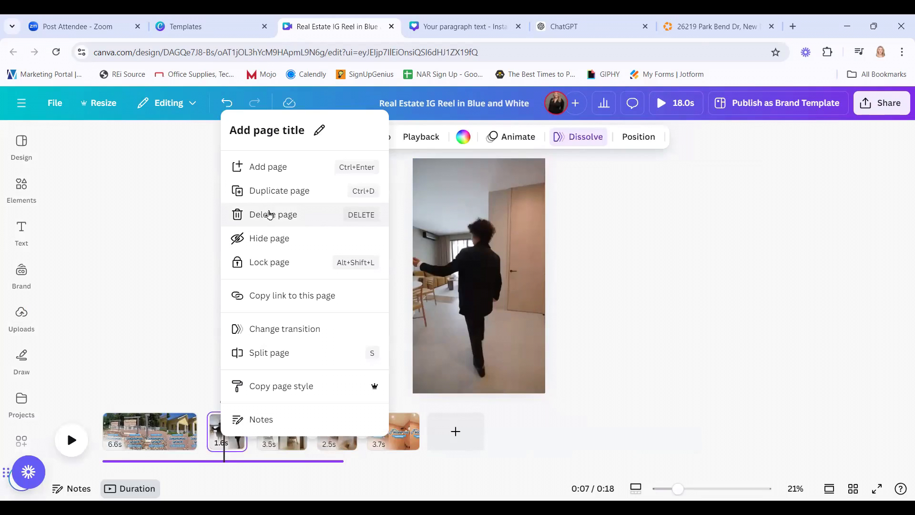
click(270, 215)
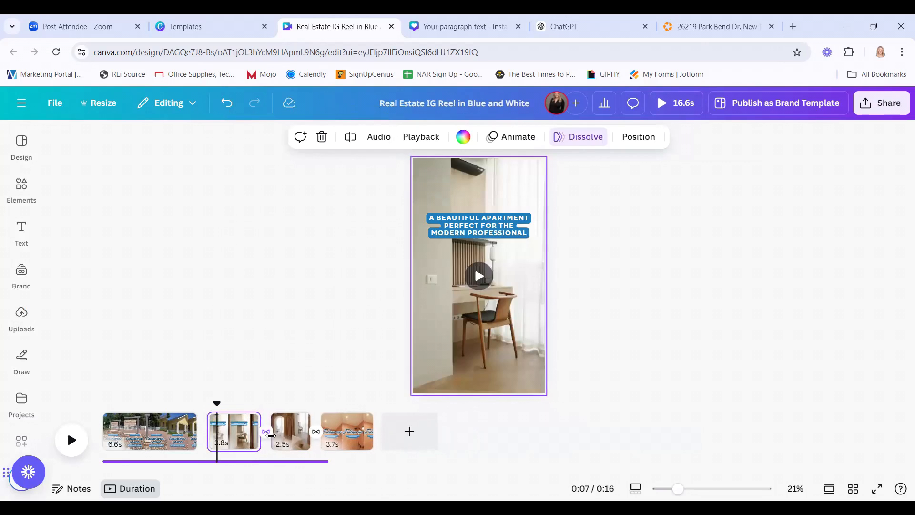
Open the transition settings between clips 2 and 3, showing Dissolve at 0.5 seconds.
right_click(266, 435)
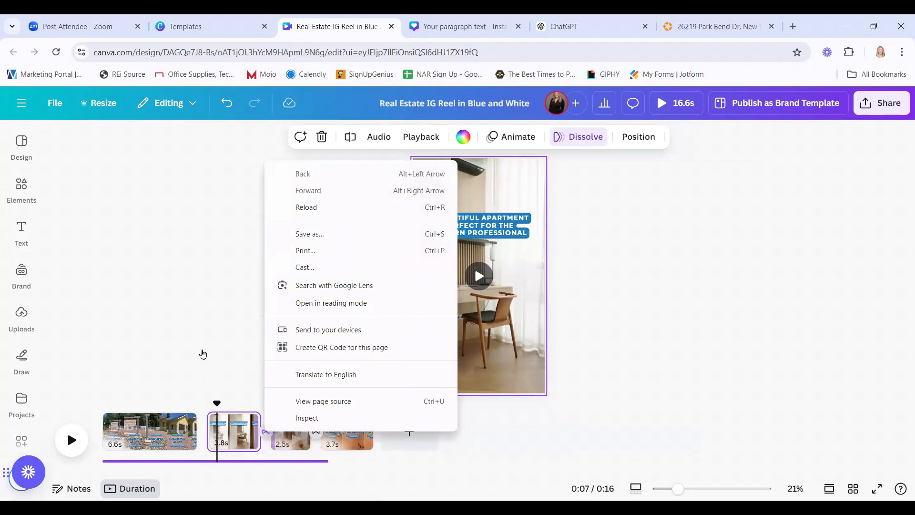
click(245, 369)
click(267, 434)
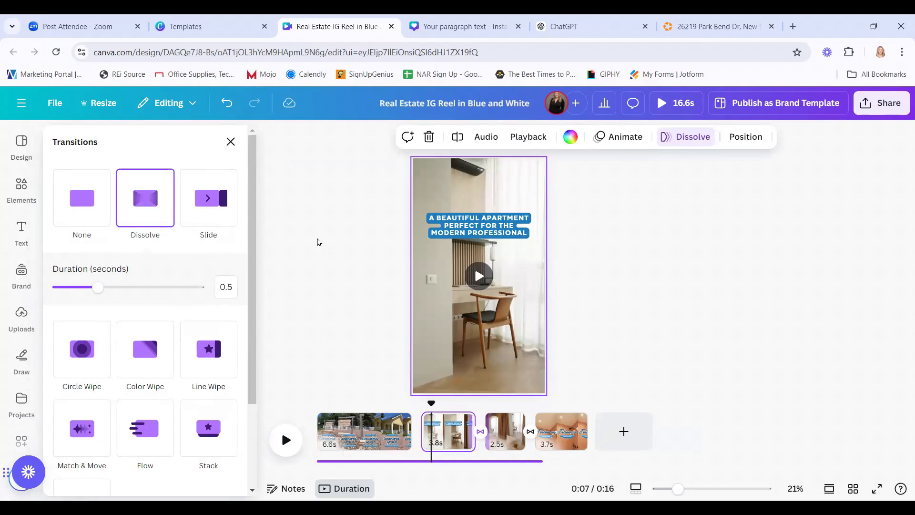
Apply the 0.5s Dissolve transition between all four clips, shortening the reel to 16.1s.
click(319, 280)
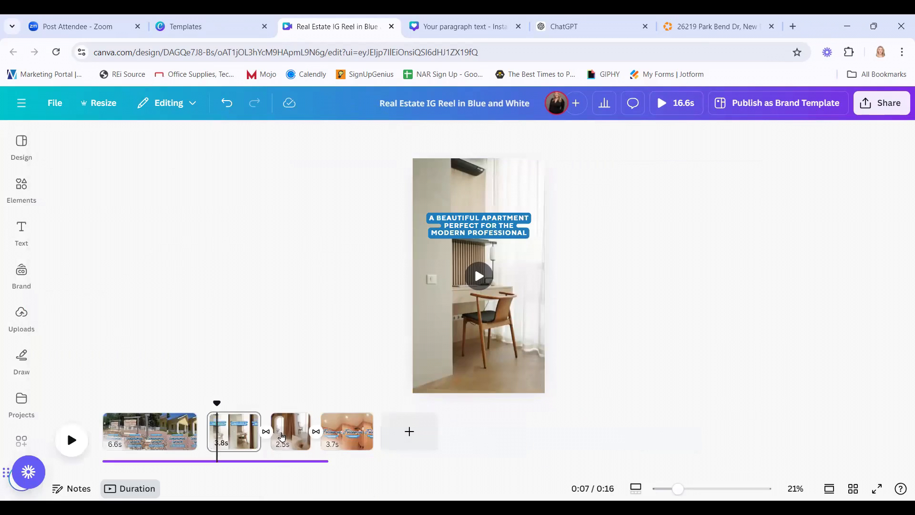
click(267, 434)
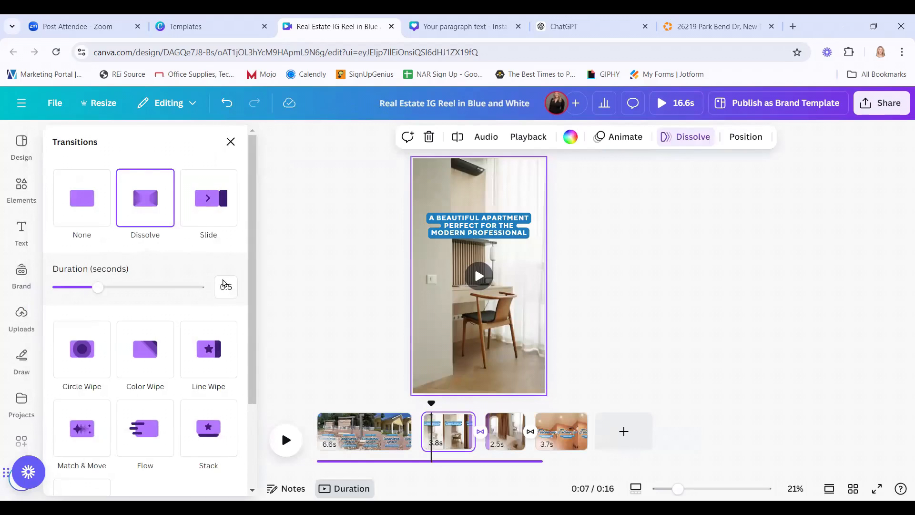
scroll(196, 317, down, 1)
scroll(197, 319, up, 1)
scroll(198, 323, down, 2)
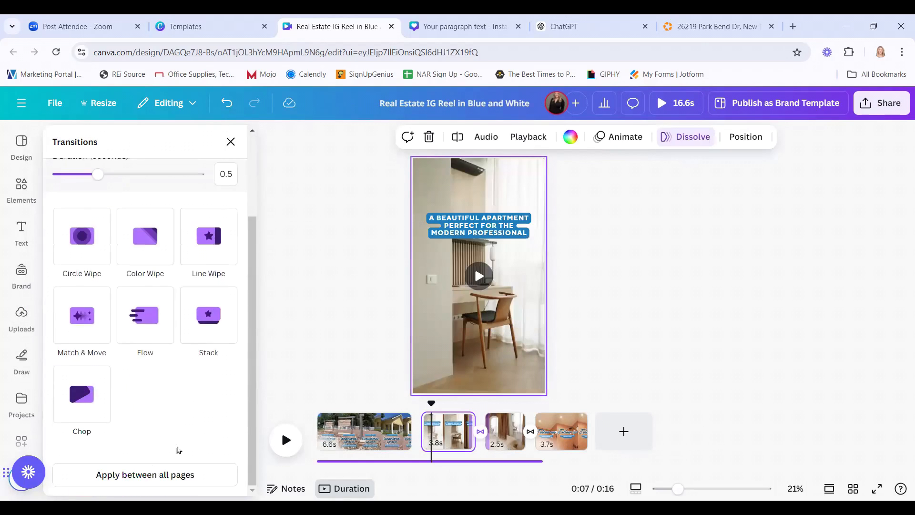
click(141, 485)
click(316, 279)
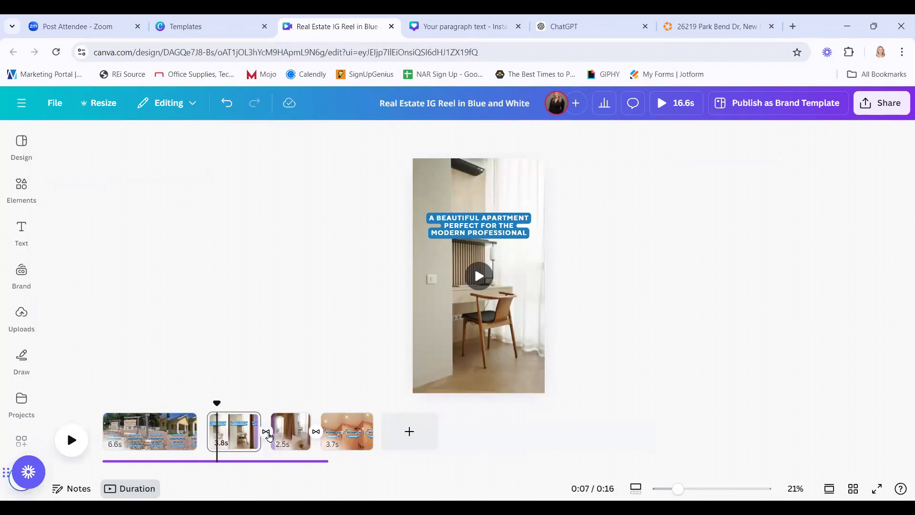
click(266, 432)
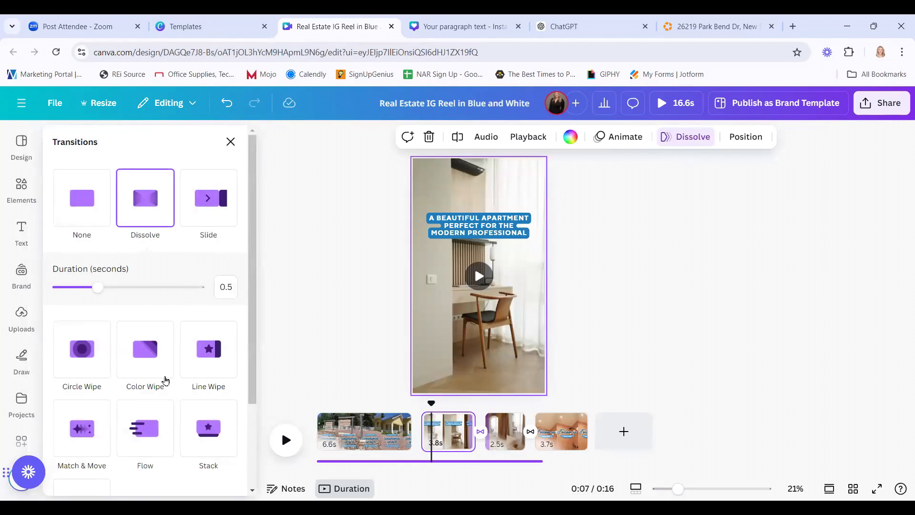
scroll(157, 342, down, 3)
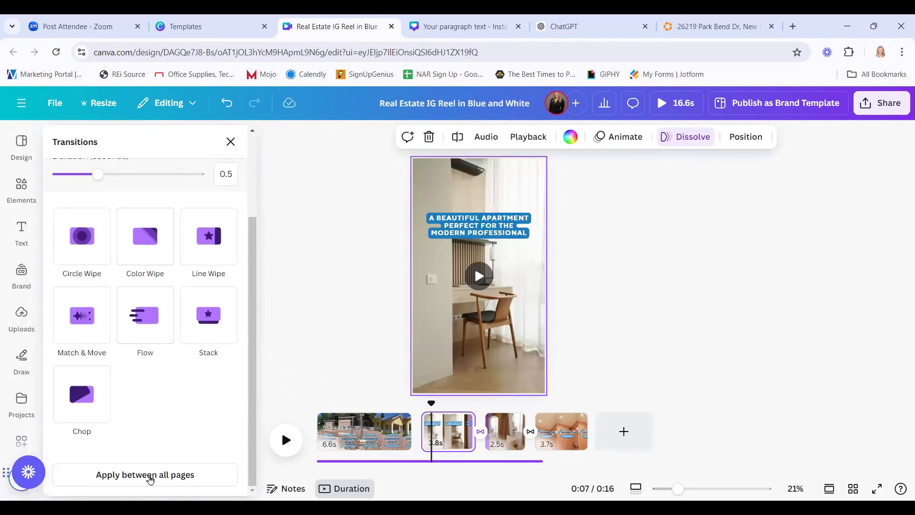
click(150, 477)
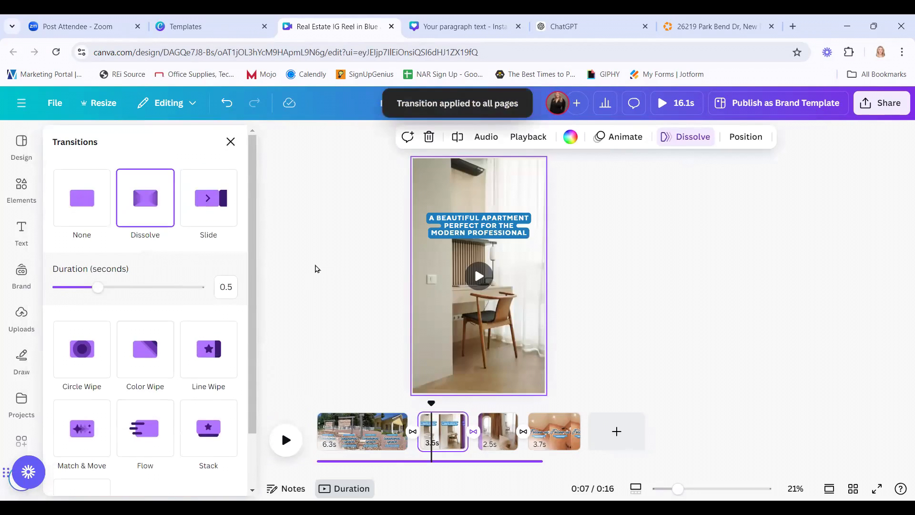
click(318, 268)
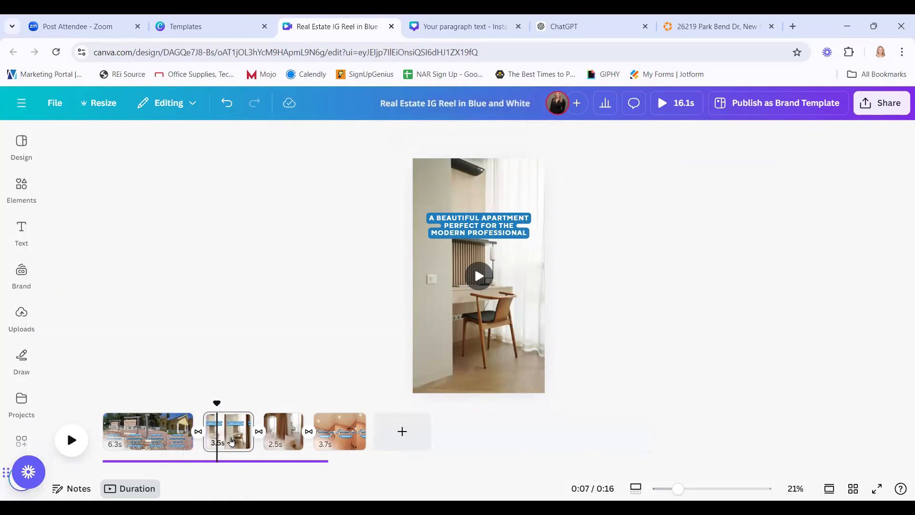
Move the playhead to 0:03 in the first clip and bring up the Design templates panel.
drag(216, 403, 109, 402)
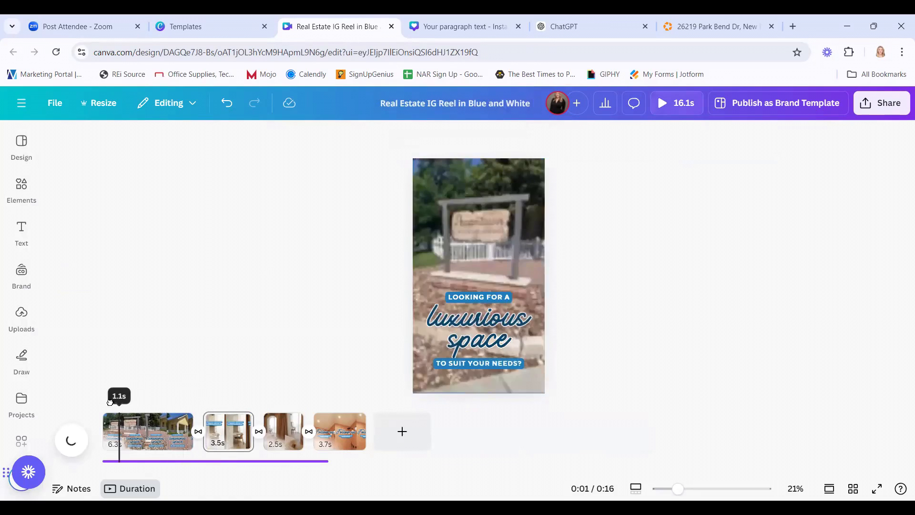
click(113, 424)
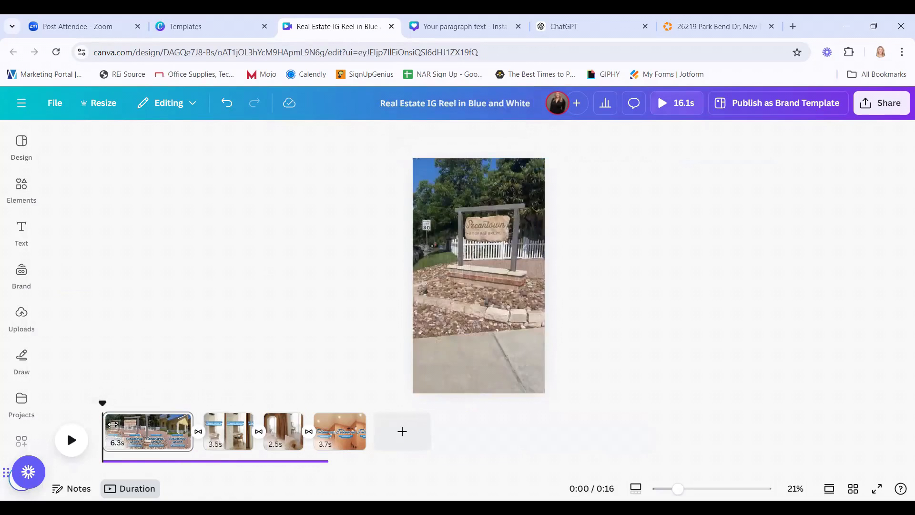
click(154, 442)
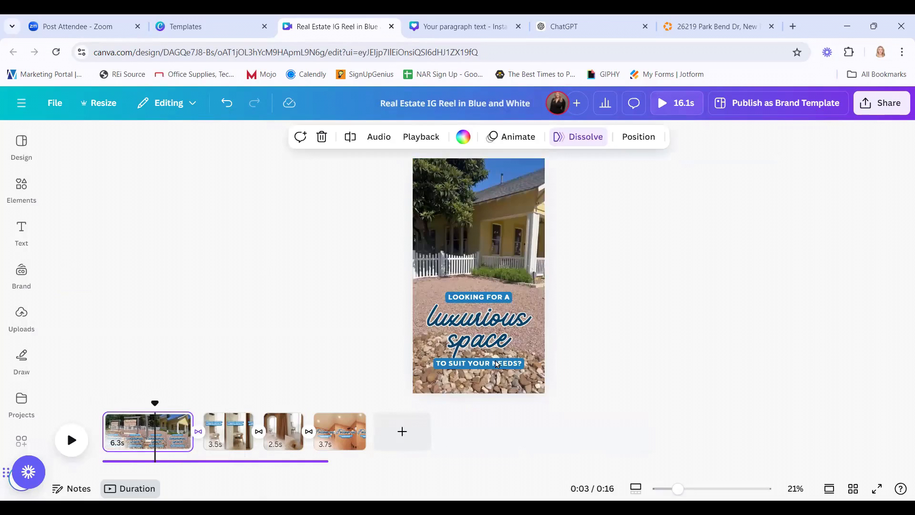
click(23, 286)
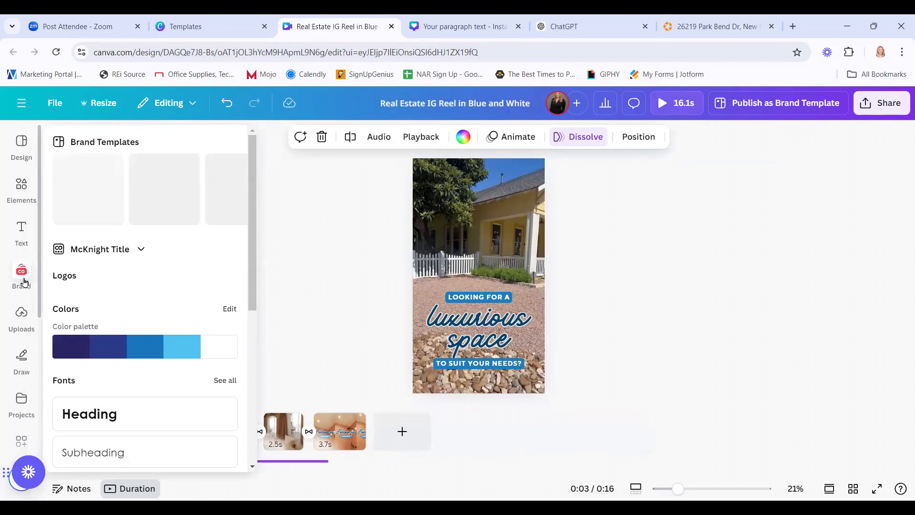
click(21, 146)
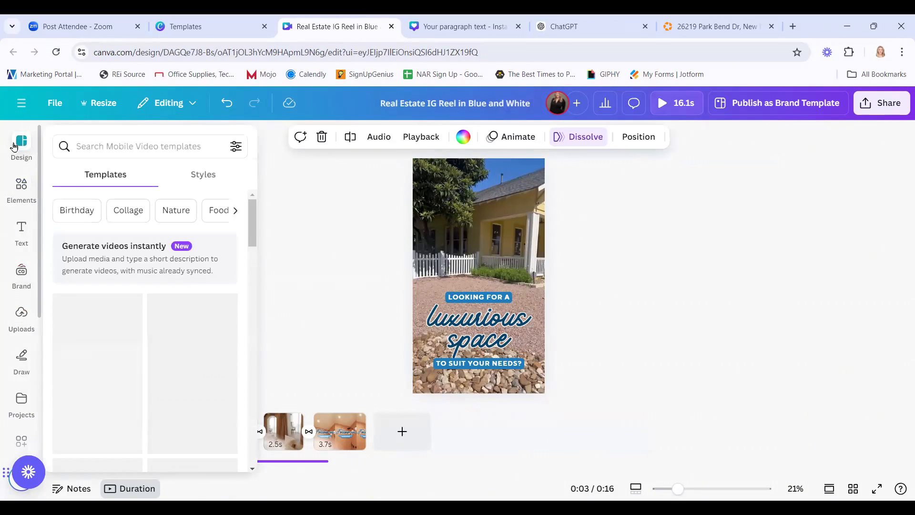
Apply the brand fonts and colour palette to the first page and set the headline in Alex Brush.
click(204, 175)
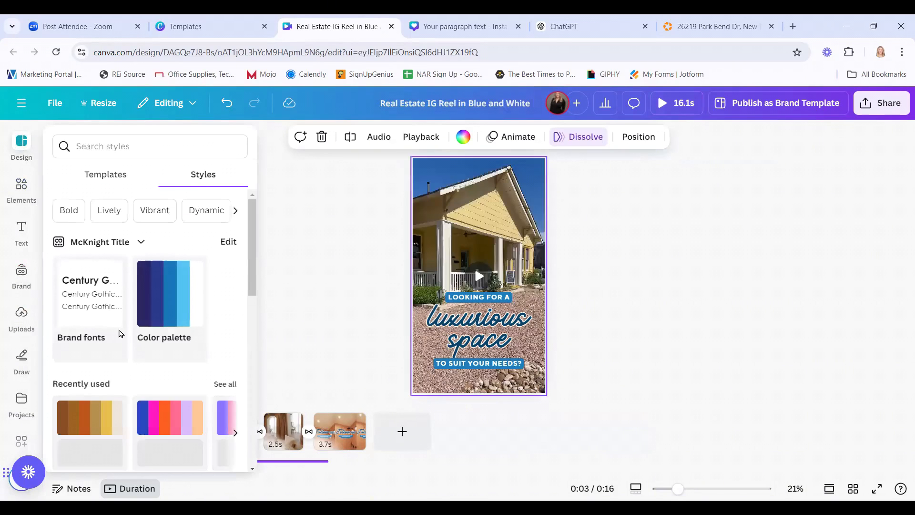
click(97, 298)
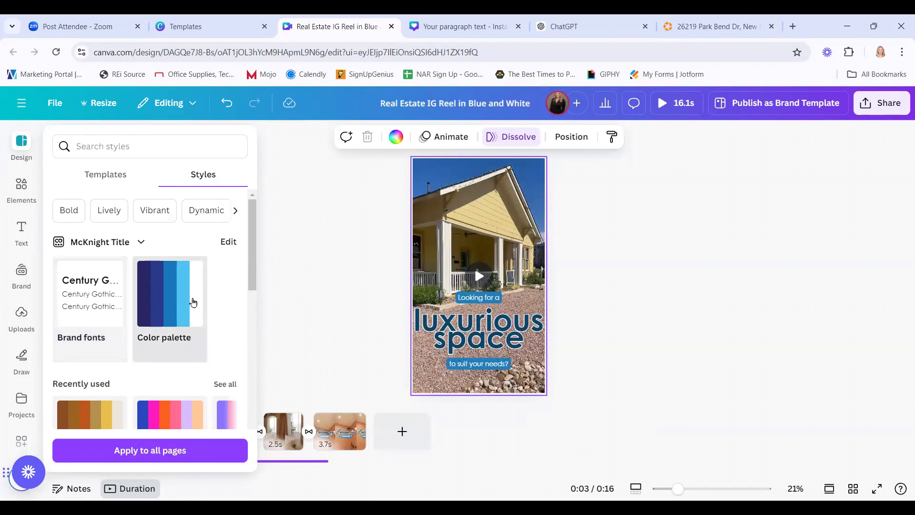
click(188, 301)
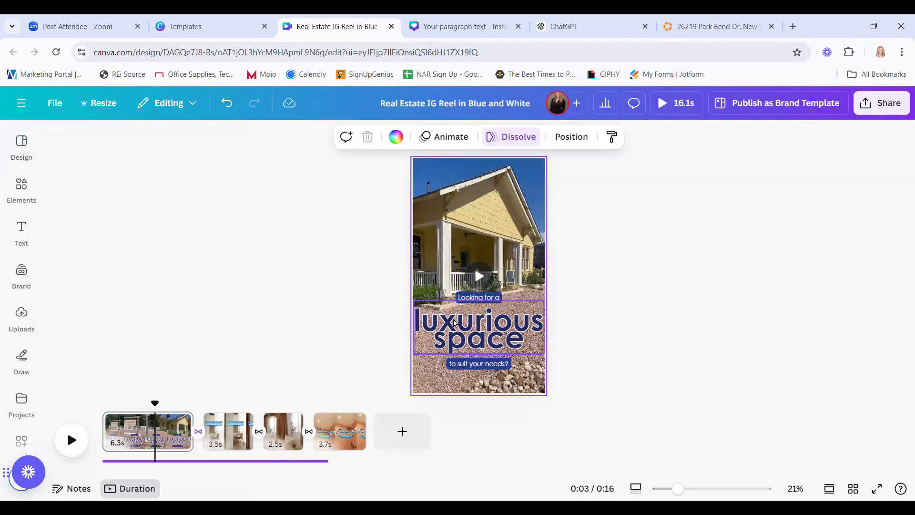
click(452, 328)
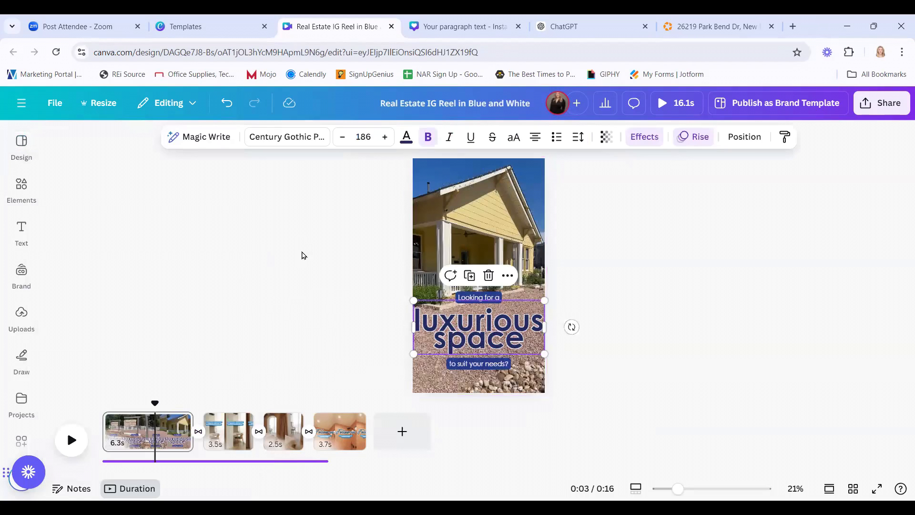
click(300, 143)
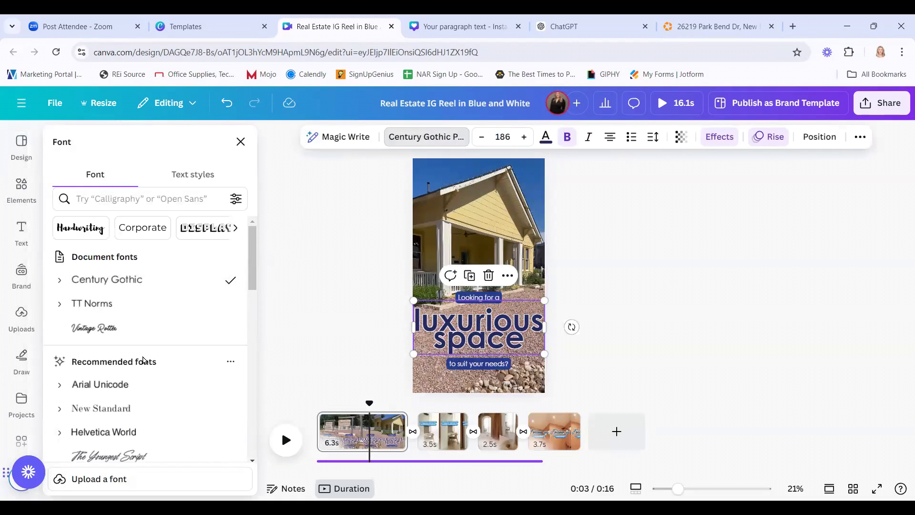
scroll(134, 383, down, 1)
scroll(134, 384, down, 3)
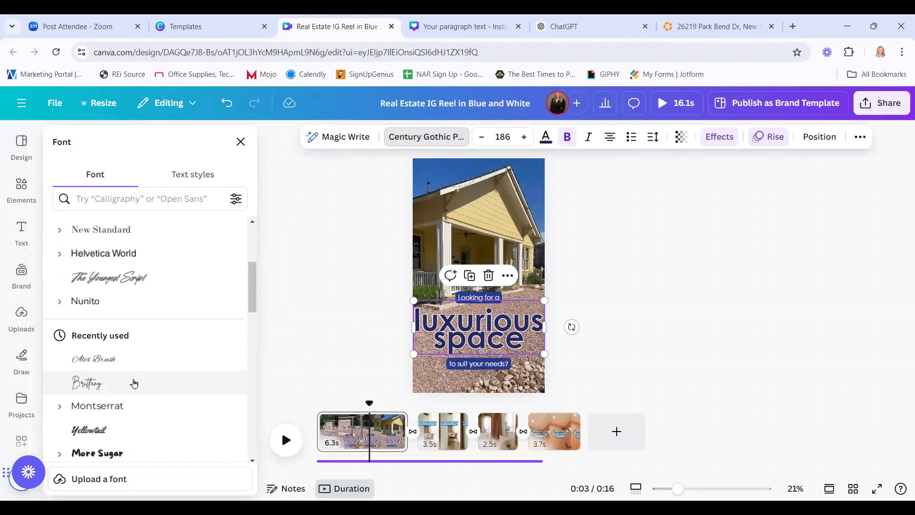
click(95, 359)
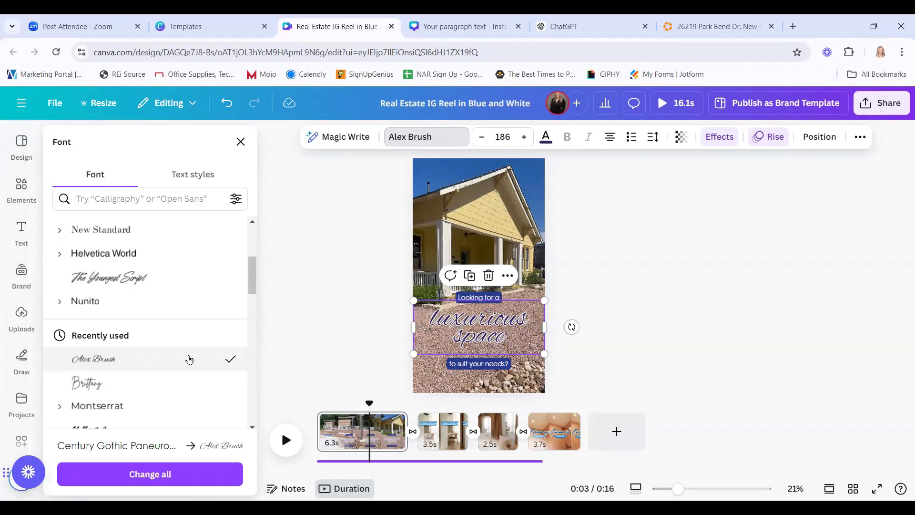
Edit the headline to read 'Luxurious Space' with capital L and S.
click(440, 325)
click(497, 306)
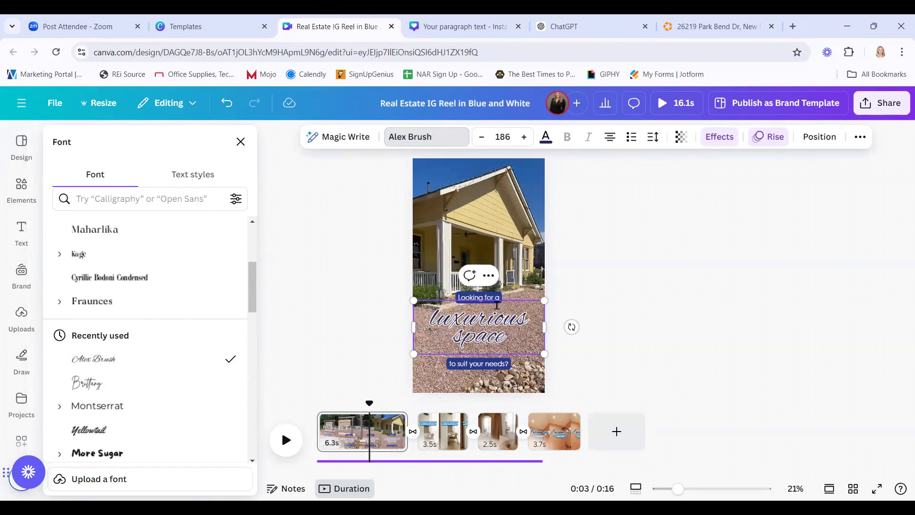
key(BackSpace)
text(L)
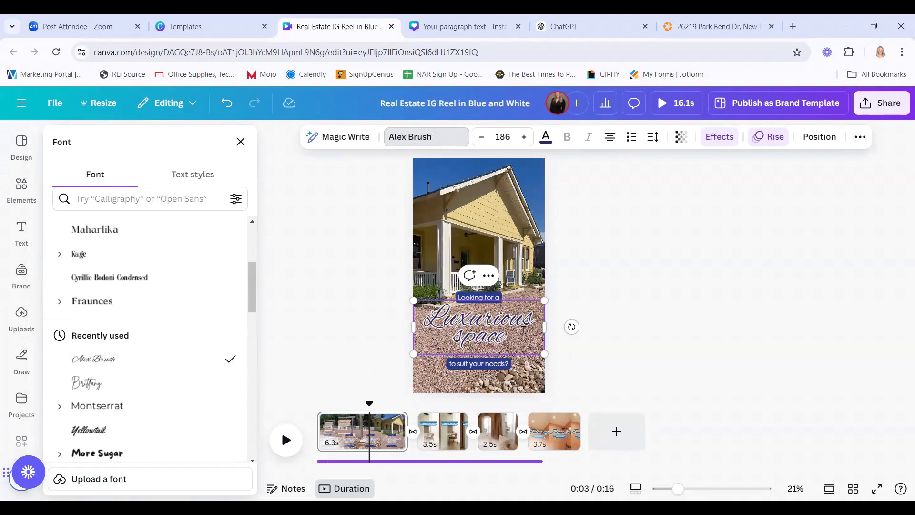
key(Delete)
text(S)
key(BackSpace)
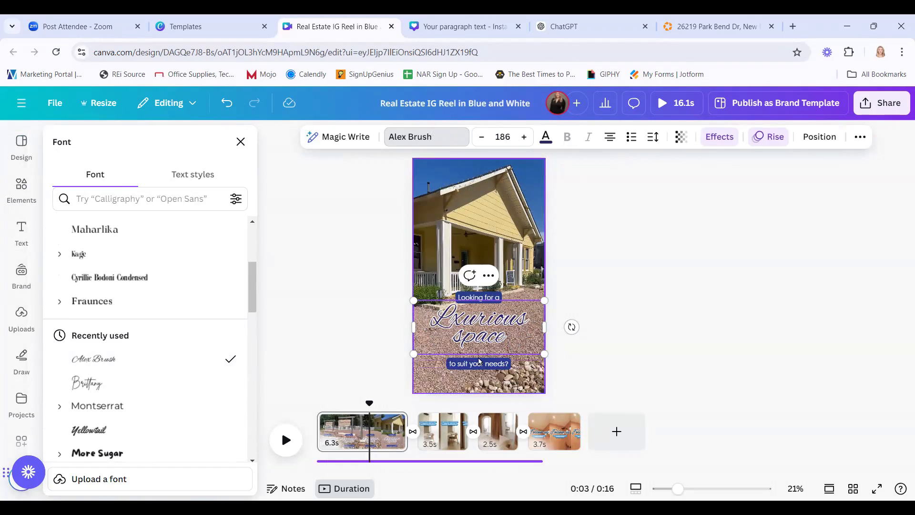
key(Delete)
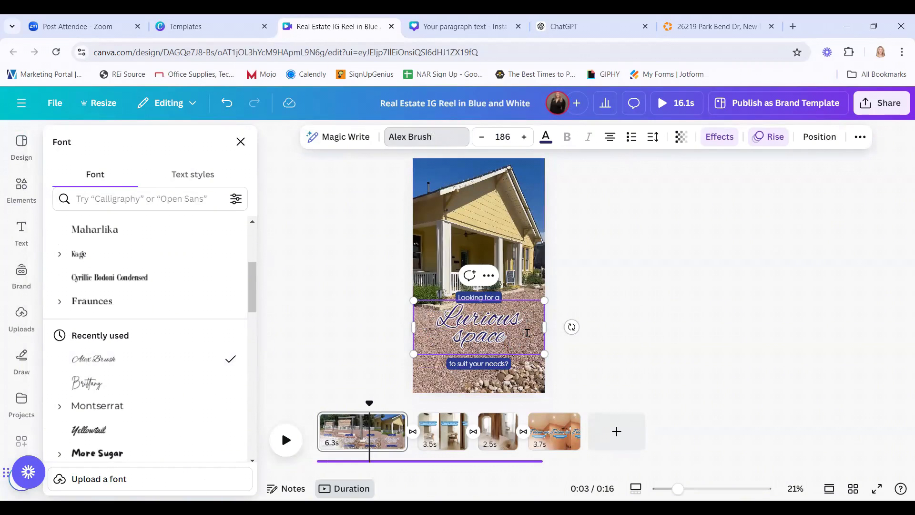
text(xu)
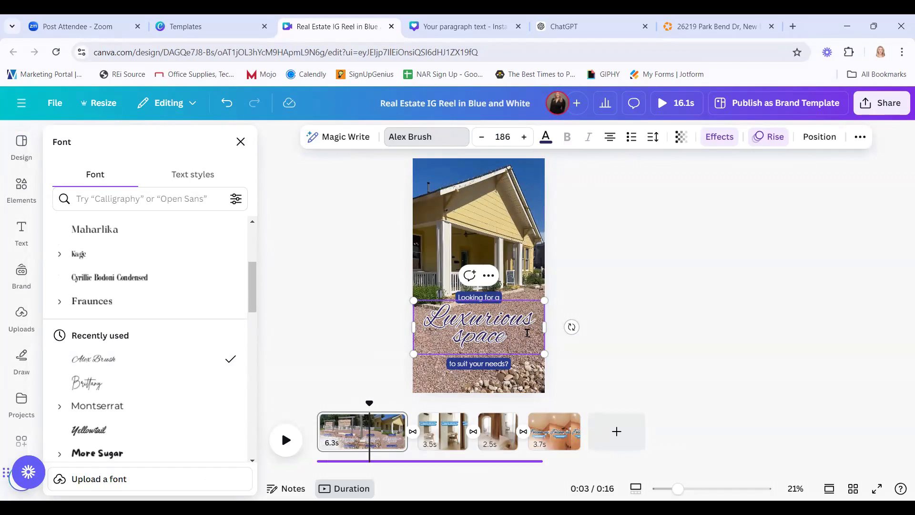
key(Delete)
text(S)
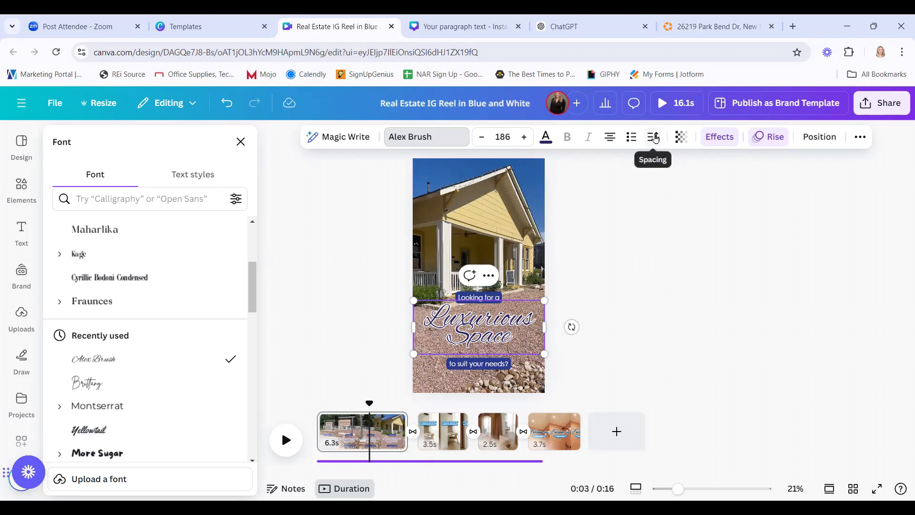
Adjust the 'Luxurious Space' headline's line and letter spacing, then close the font settings.
click(654, 137)
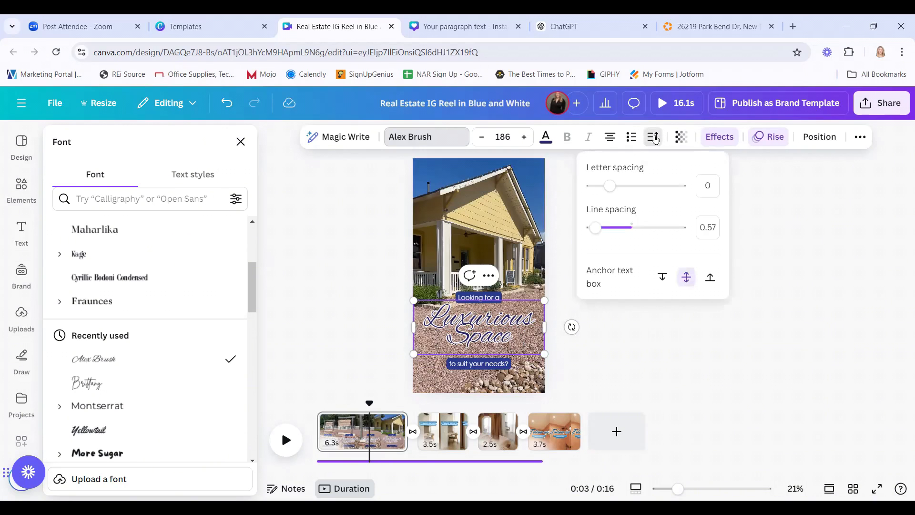
mouse_move(600, 233)
mouse_down()
mouse_move(613, 231)
mouse_move(602, 233)
mouse_up()
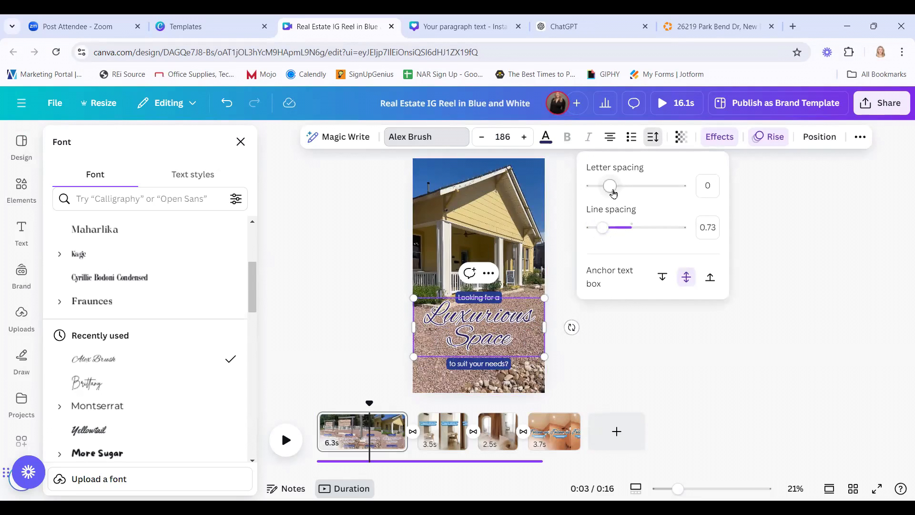
mouse_move(611, 187)
mouse_down()
mouse_move(628, 189)
mouse_move(610, 189)
mouse_up()
click(664, 335)
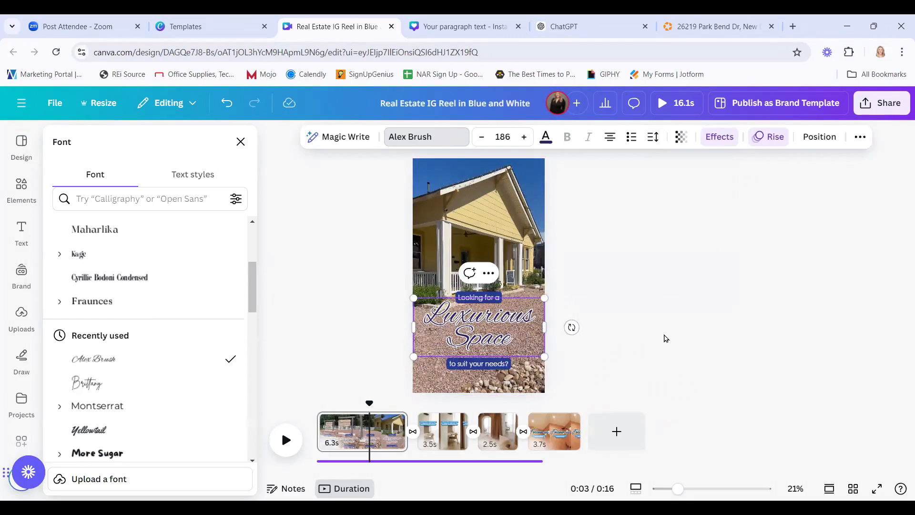
click(732, 329)
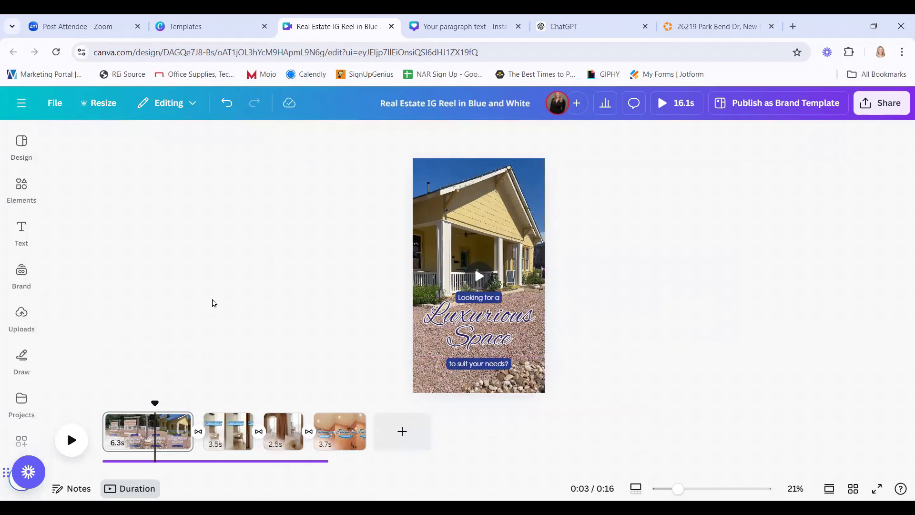
Insert the brand logo on the first page and shrink it over the house photo.
drag(155, 403, 103, 395)
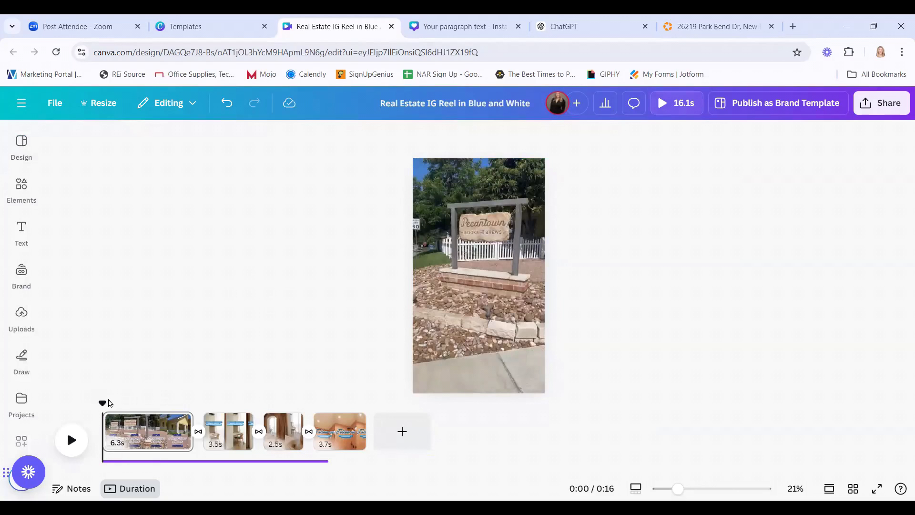
drag(100, 401, 127, 400)
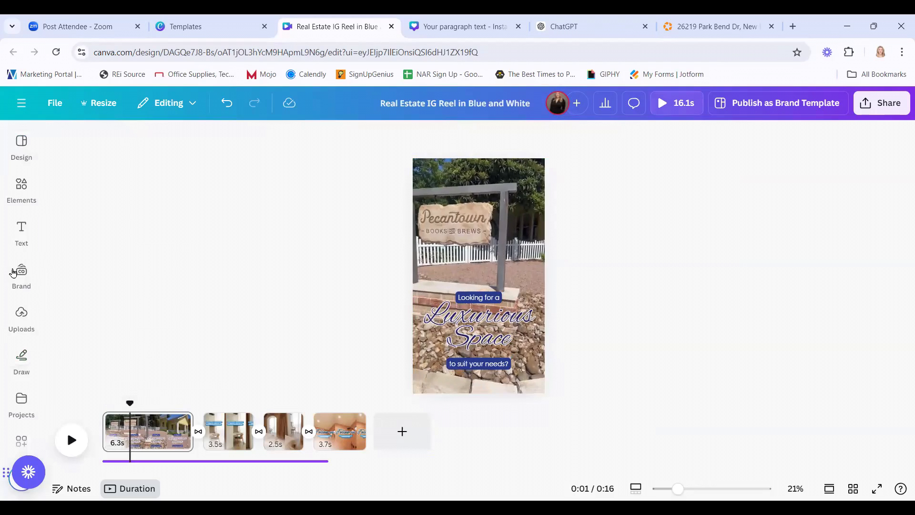
click(13, 272)
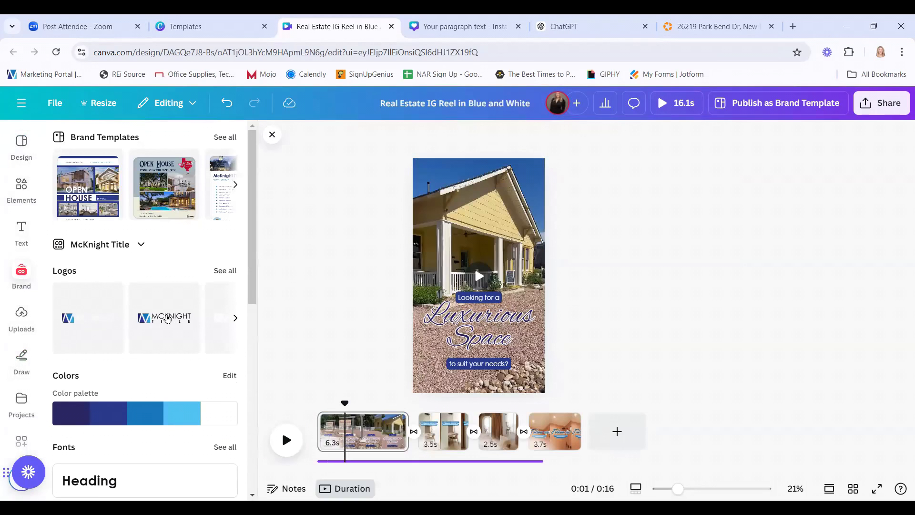
click(167, 319)
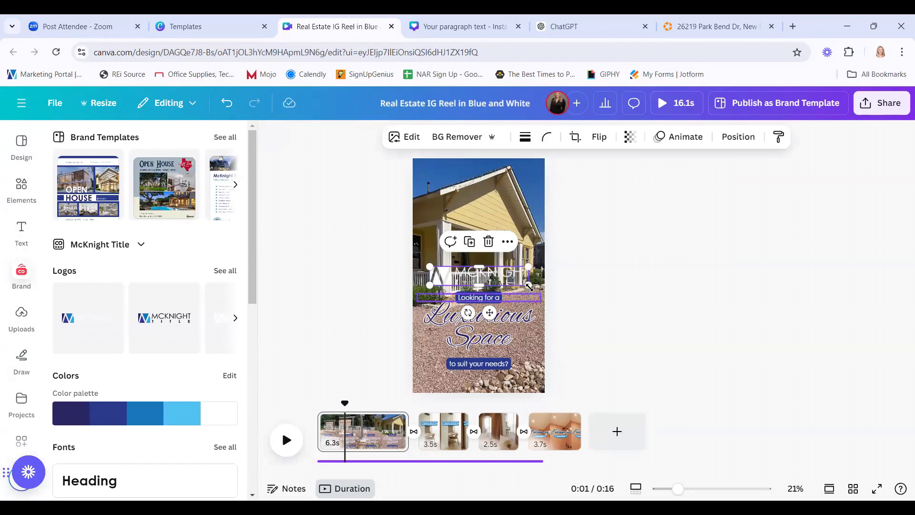
drag(528, 285, 488, 225)
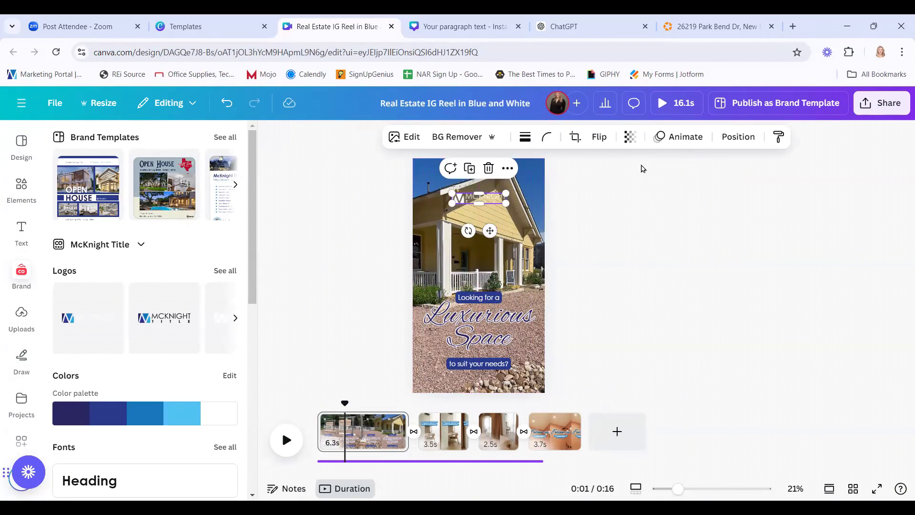
Set the logo's transparency to 82, enlarge it, and move it to the page's top-left corner.
click(632, 141)
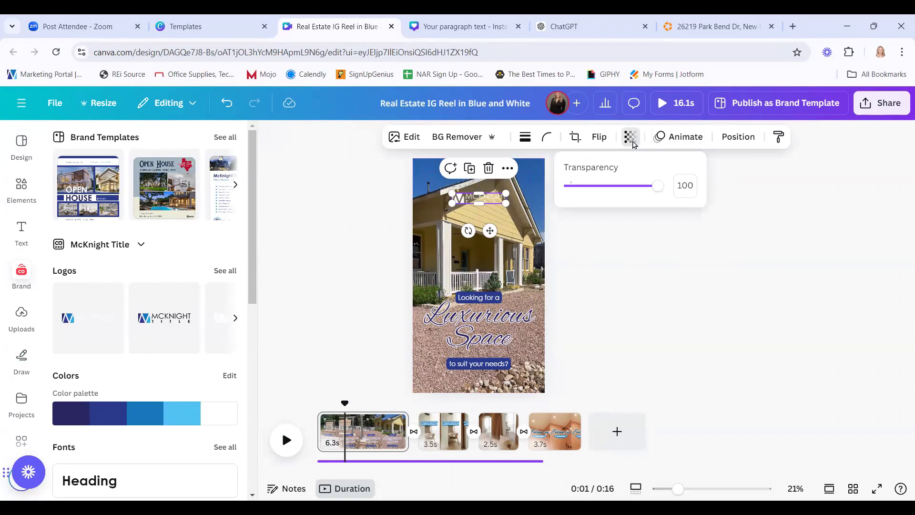
drag(658, 186, 620, 194)
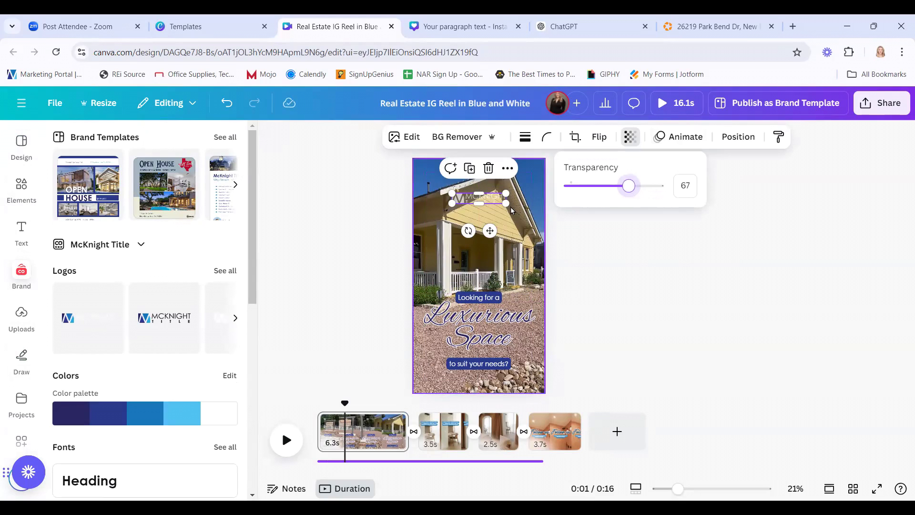
drag(507, 204, 480, 205)
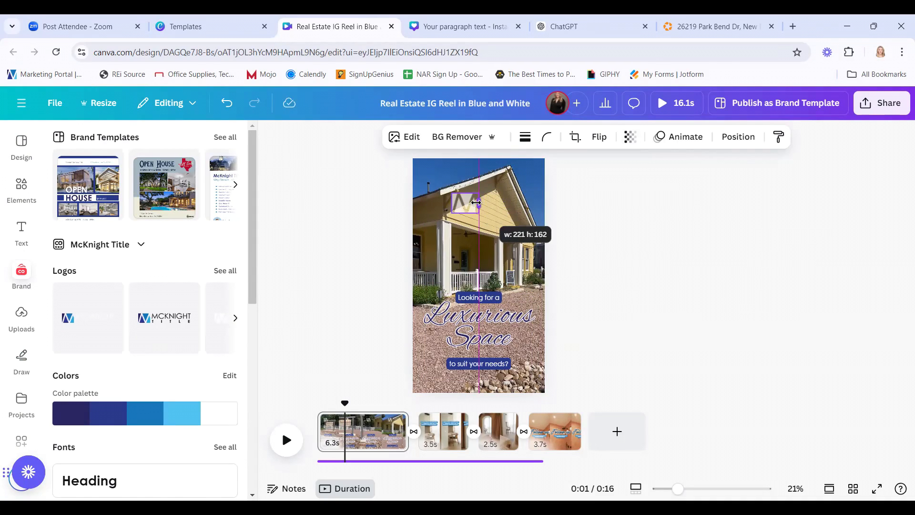
drag(474, 201, 507, 267)
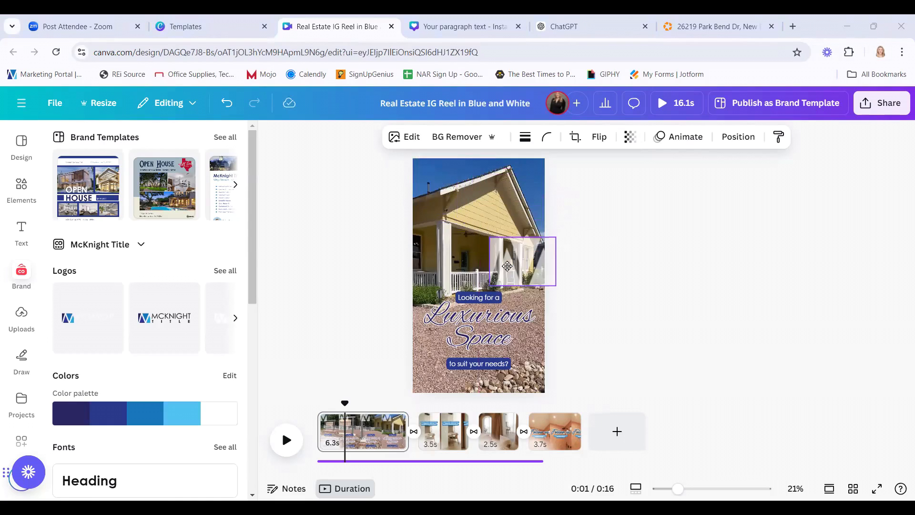
drag(434, 225, 437, 188)
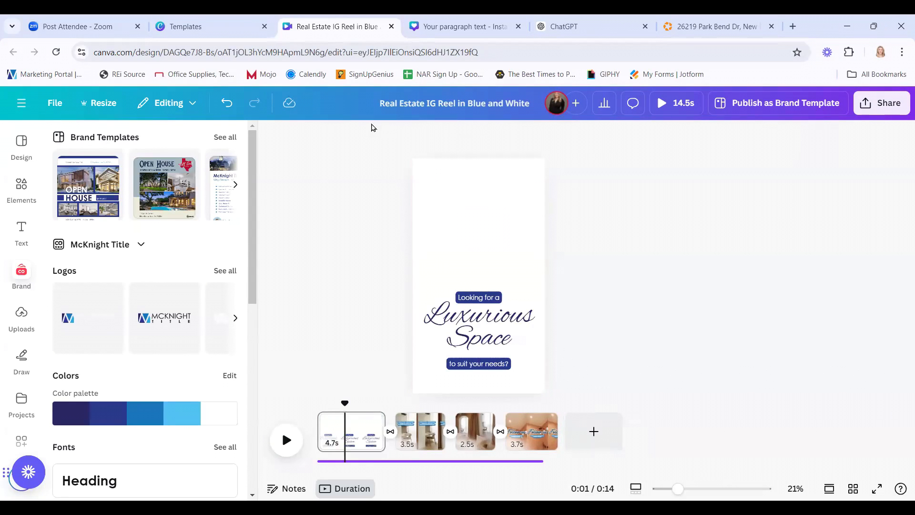
Undo to restore the house video, align the faded logo to the top edge, and replay the reel from 0:00.
click(228, 108)
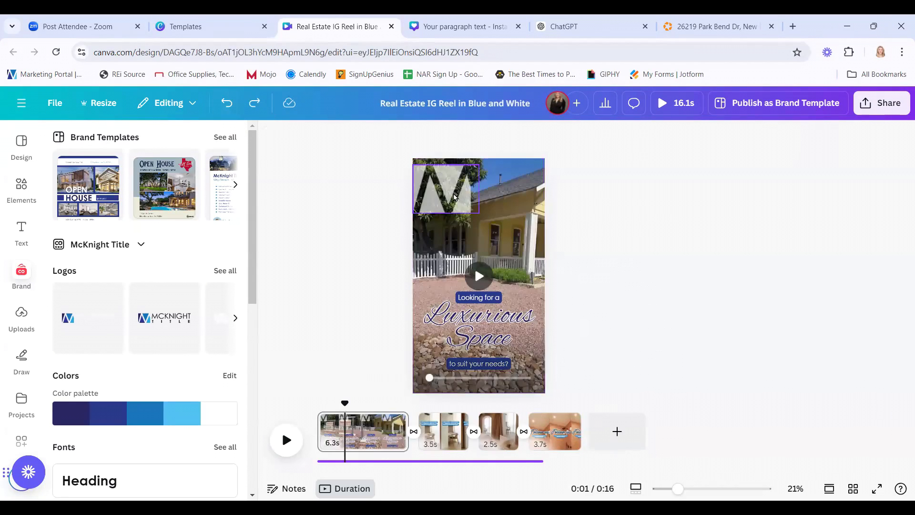
drag(454, 197, 454, 186)
click(596, 236)
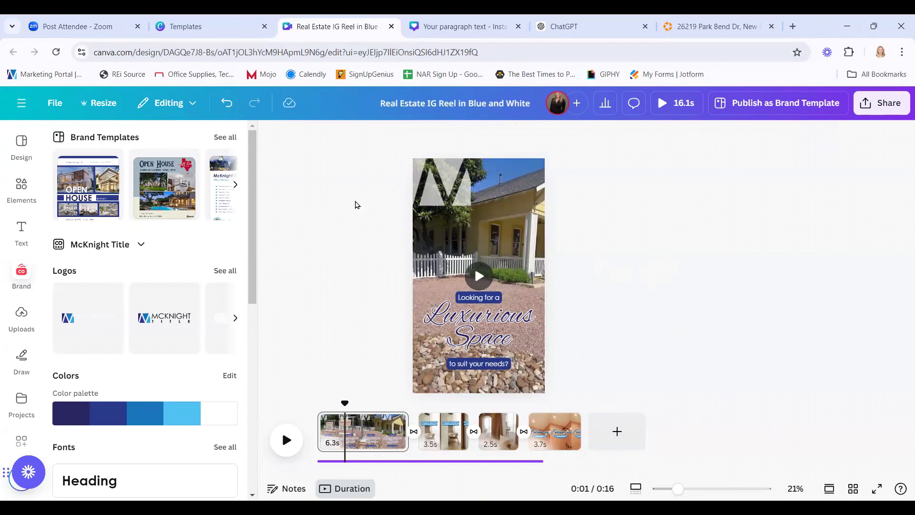
drag(344, 402, 317, 402)
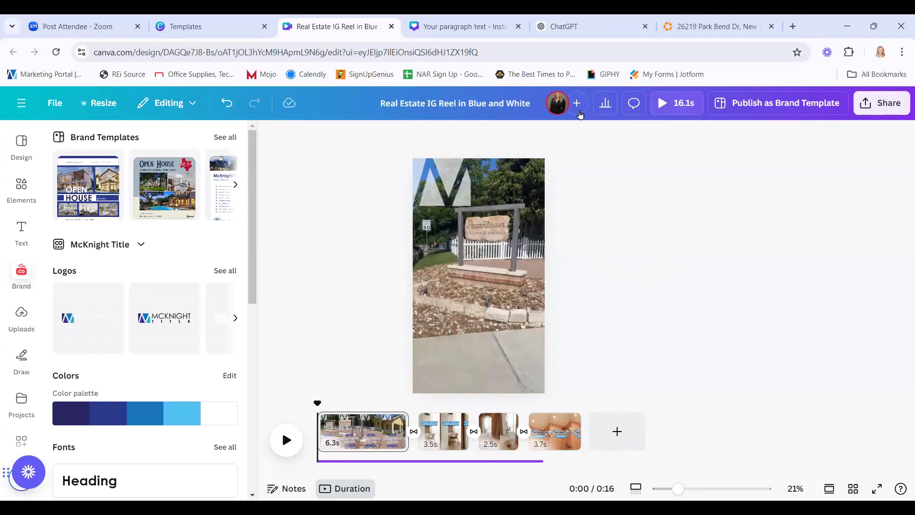
click(285, 439)
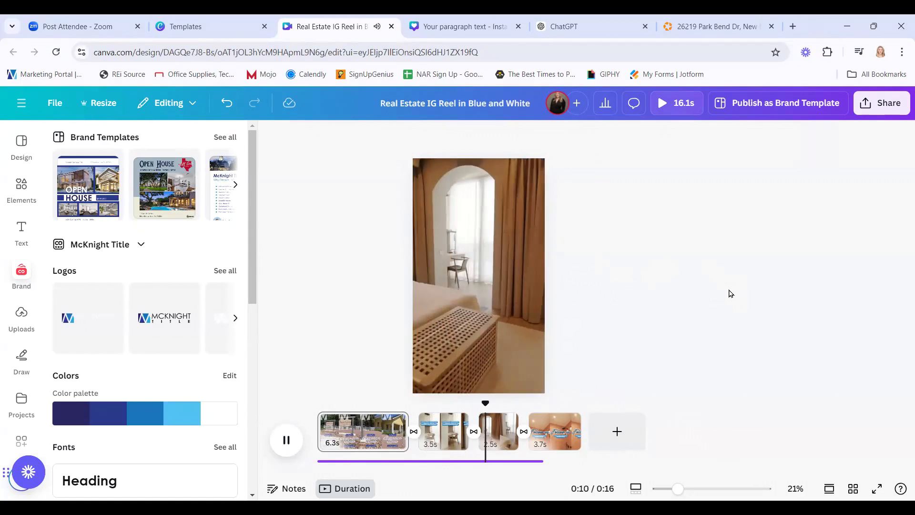
Pause the reel preview and select the first 6.3s clip in the timeline.
click(287, 439)
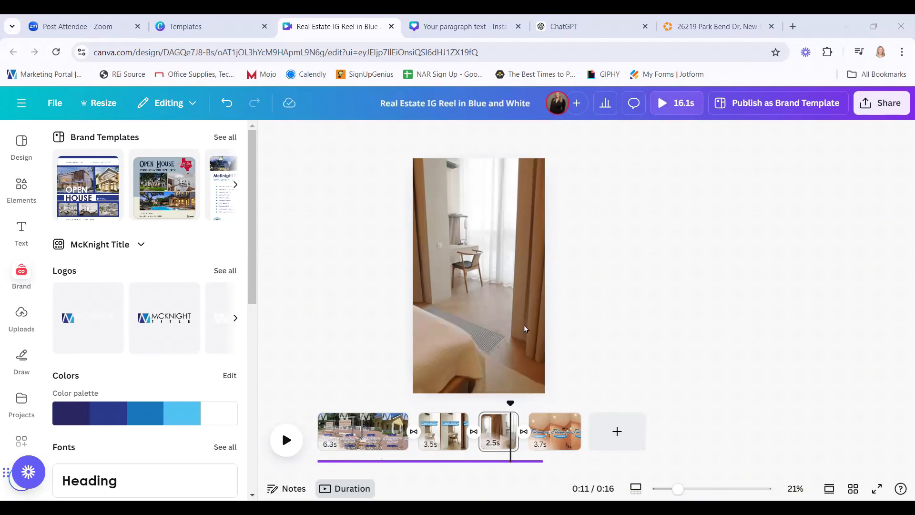
click(371, 431)
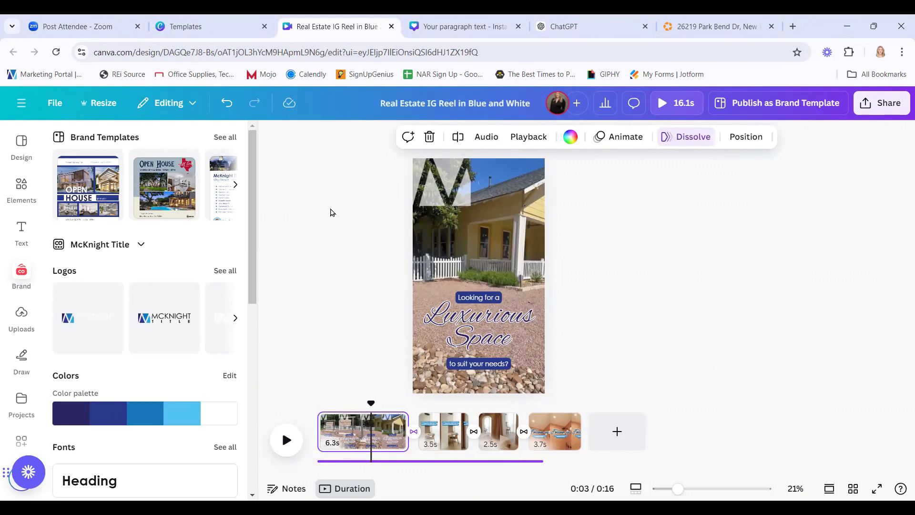
Delete the 6.3s, 3.8s, 2.7s and final pages, leaving a single blank 5-second page.
click(22, 143)
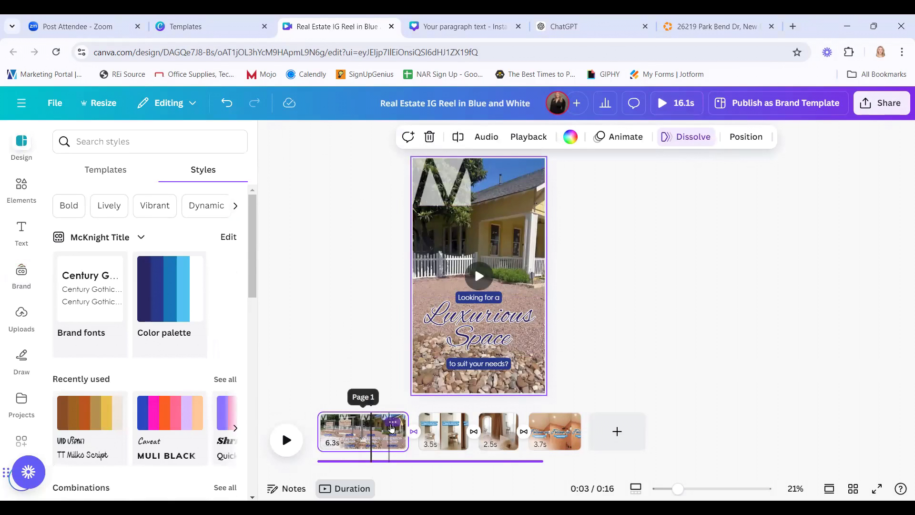
click(393, 426)
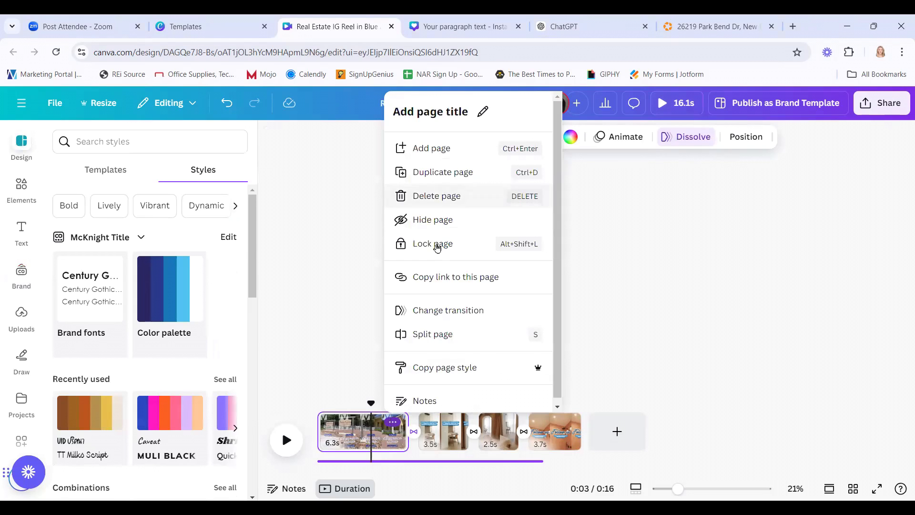
click(438, 196)
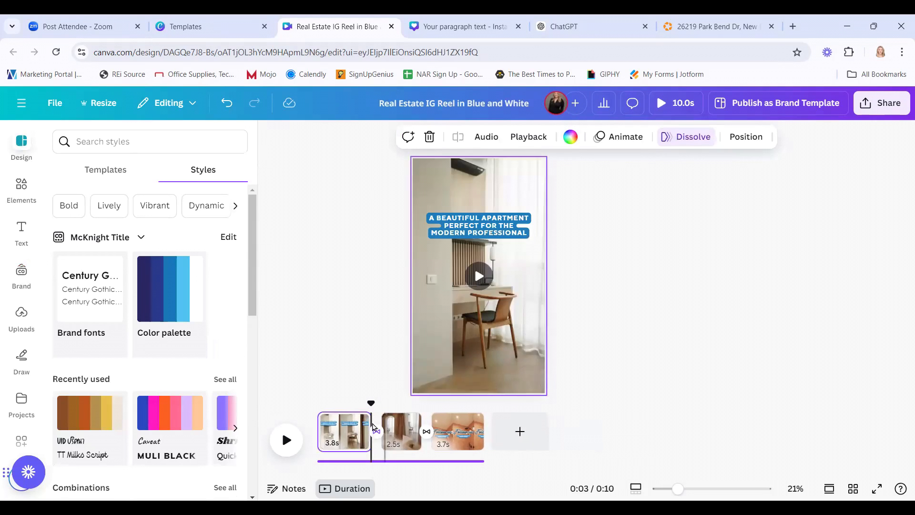
click(362, 422)
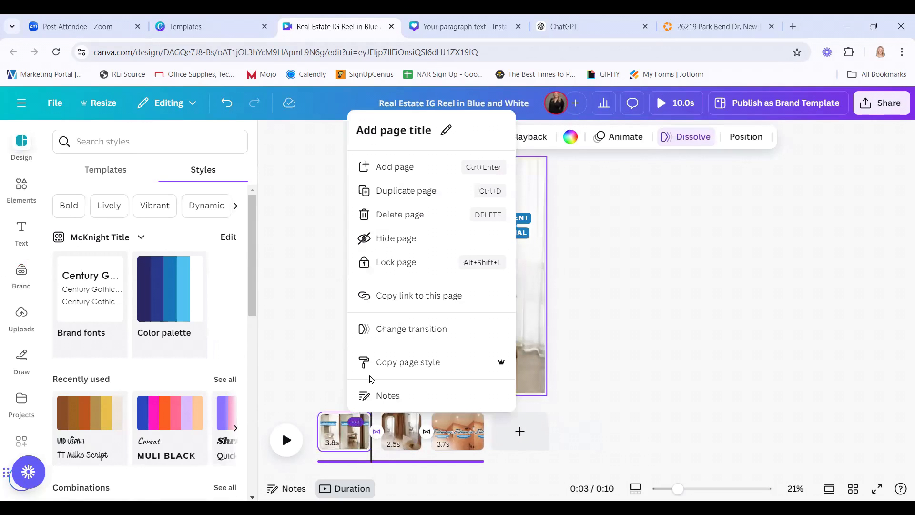
click(401, 215)
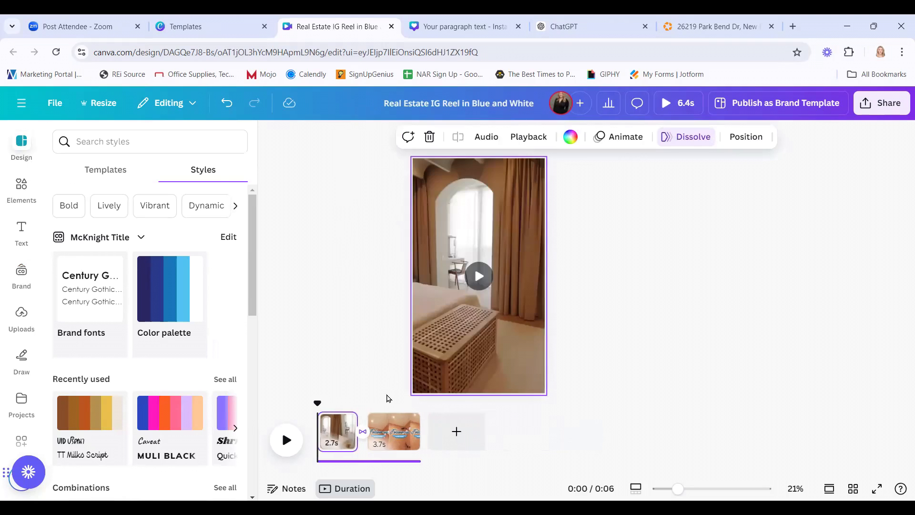
click(342, 422)
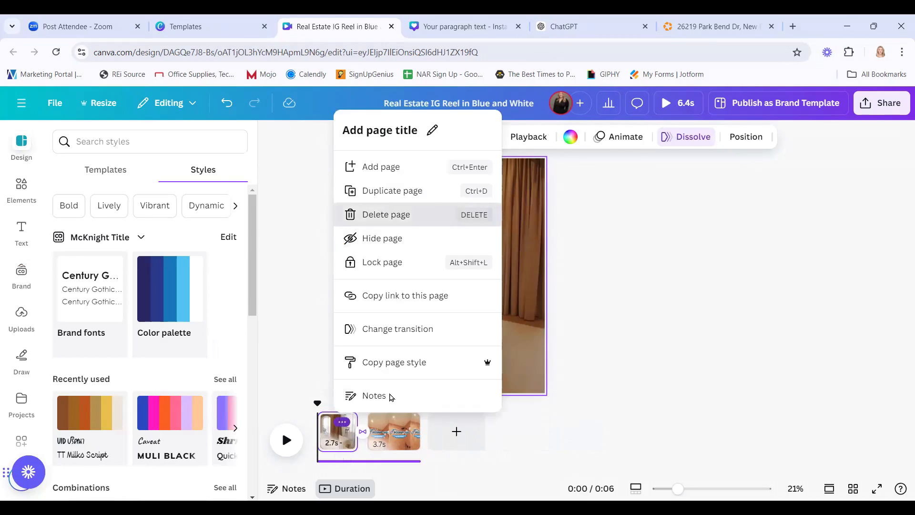
click(388, 215)
click(358, 421)
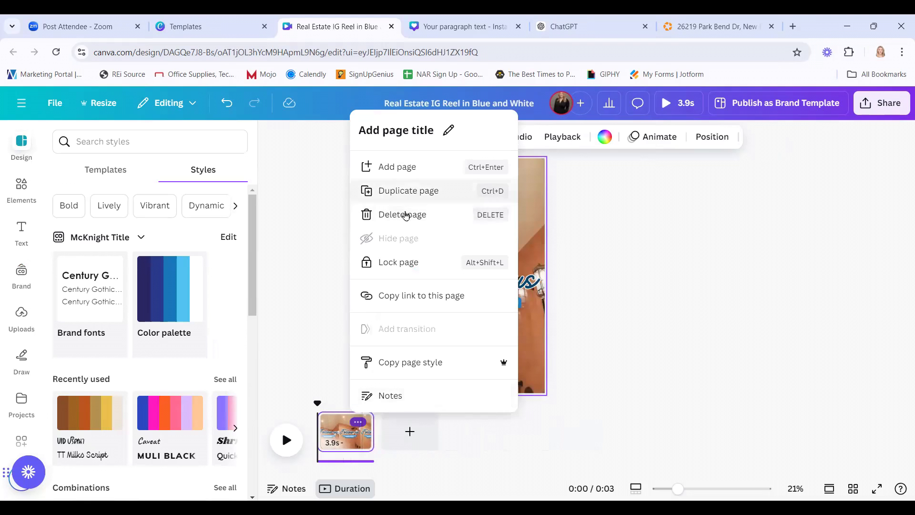
click(404, 215)
click(368, 355)
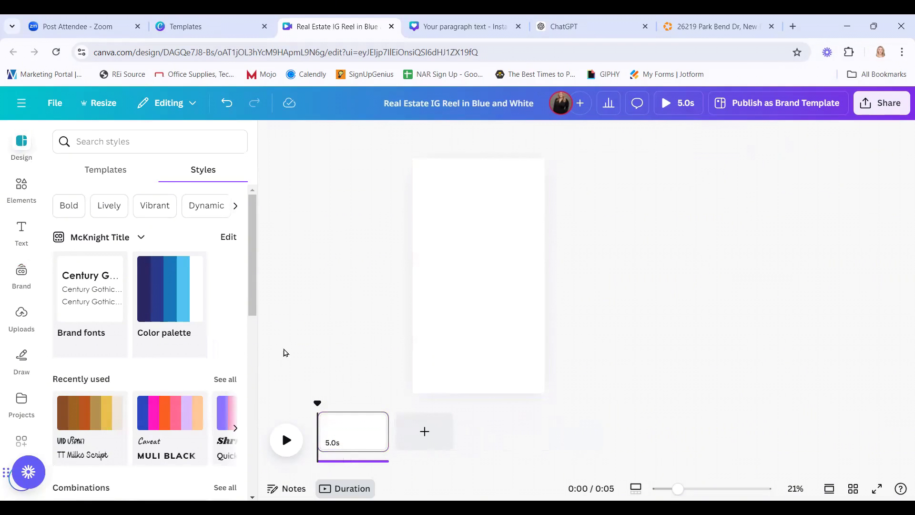
click(124, 175)
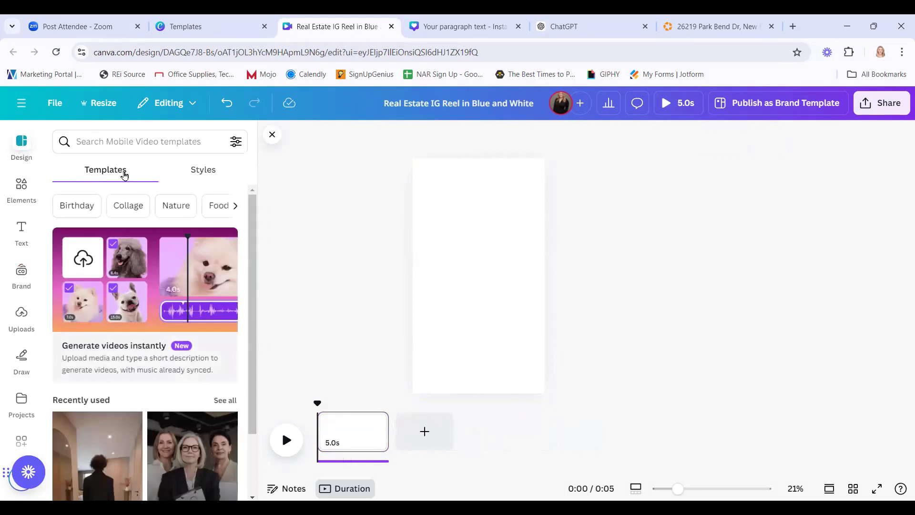
click(139, 142)
text(real estate)
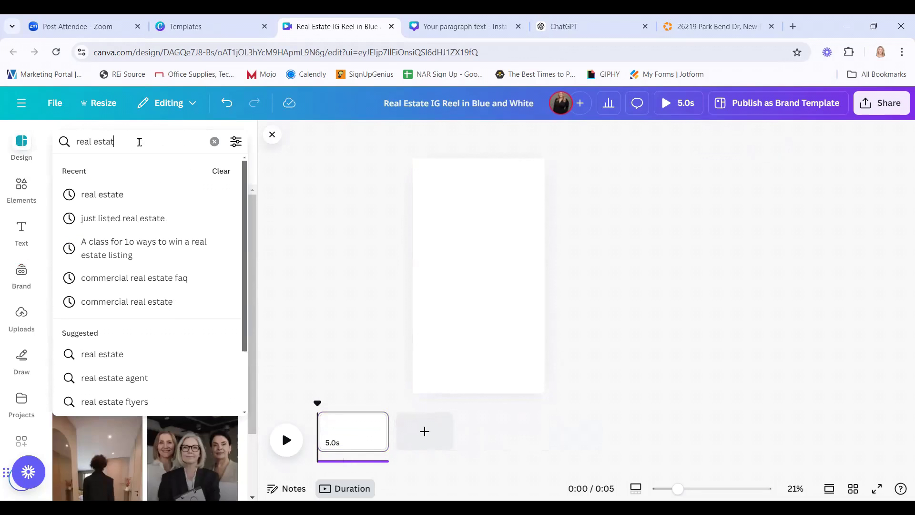
key(Return)
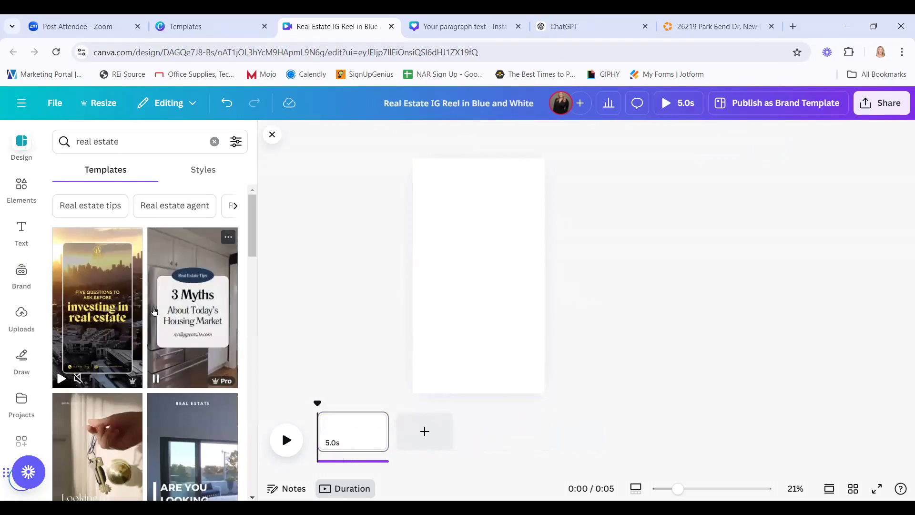
scroll(156, 319, down, 10)
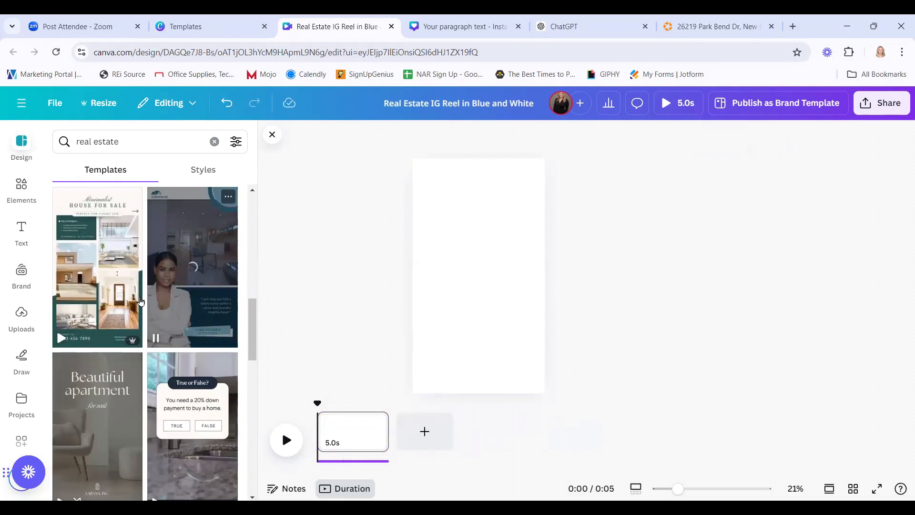
click(101, 267)
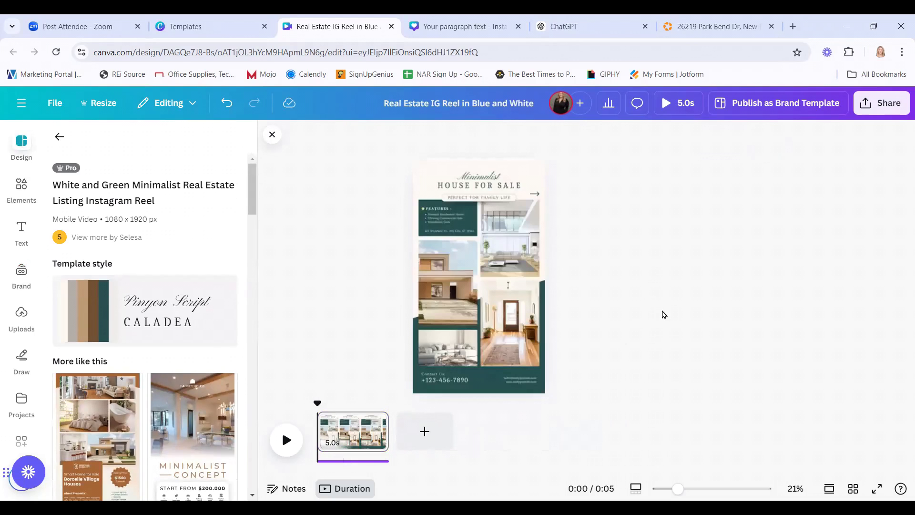
click(686, 492)
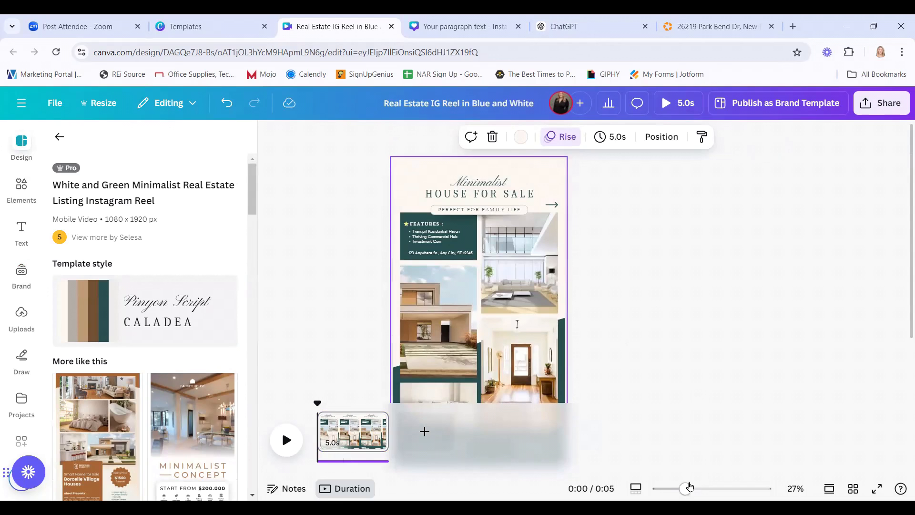
Zoom out to 20%, close the template details, and stretch the page from 5.0s to 10.0s.
mouse_move(685, 489)
mouse_down()
mouse_move(669, 488)
mouse_move(678, 488)
mouse_up()
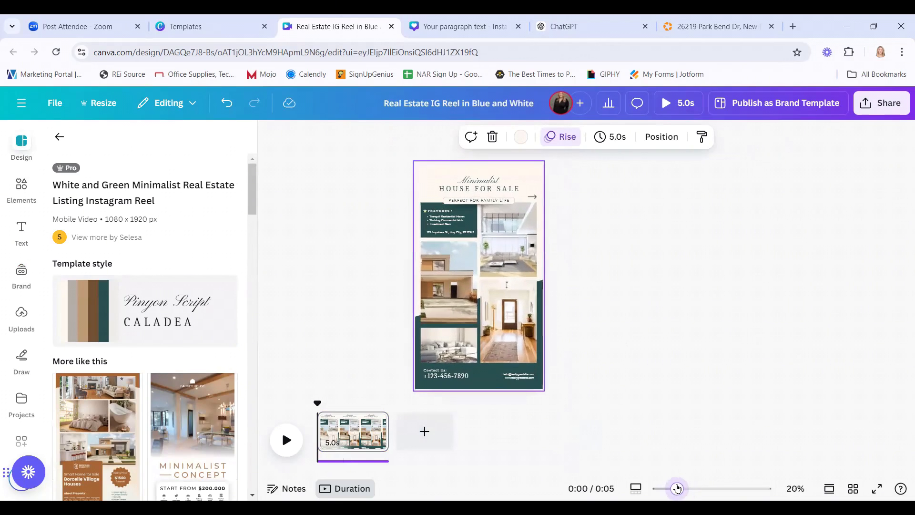
click(695, 324)
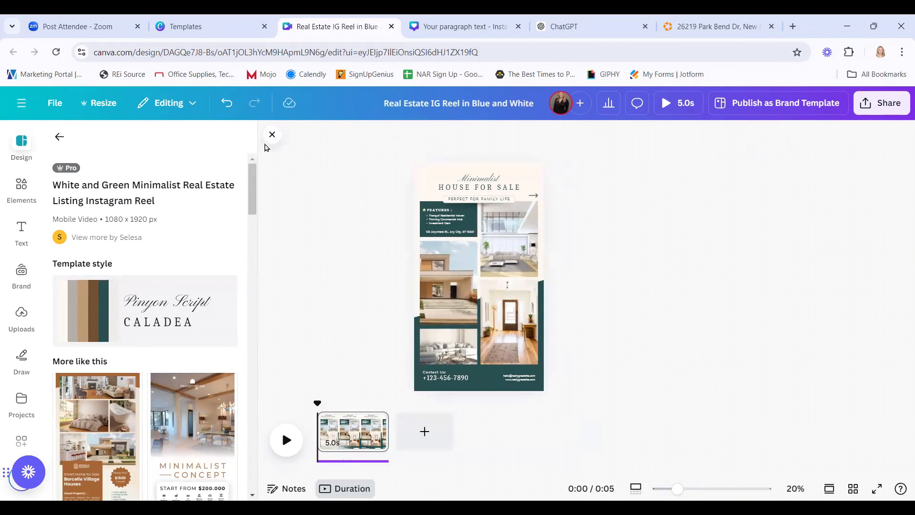
click(270, 137)
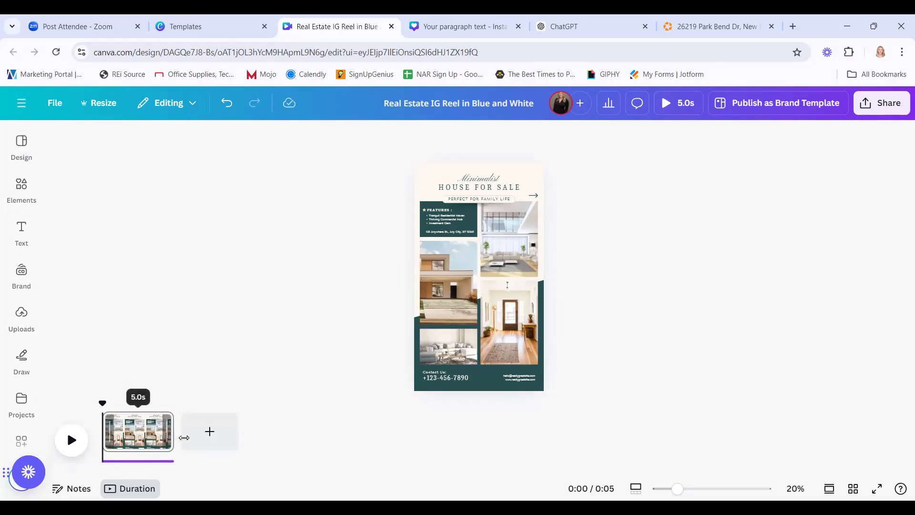
drag(184, 438, 238, 439)
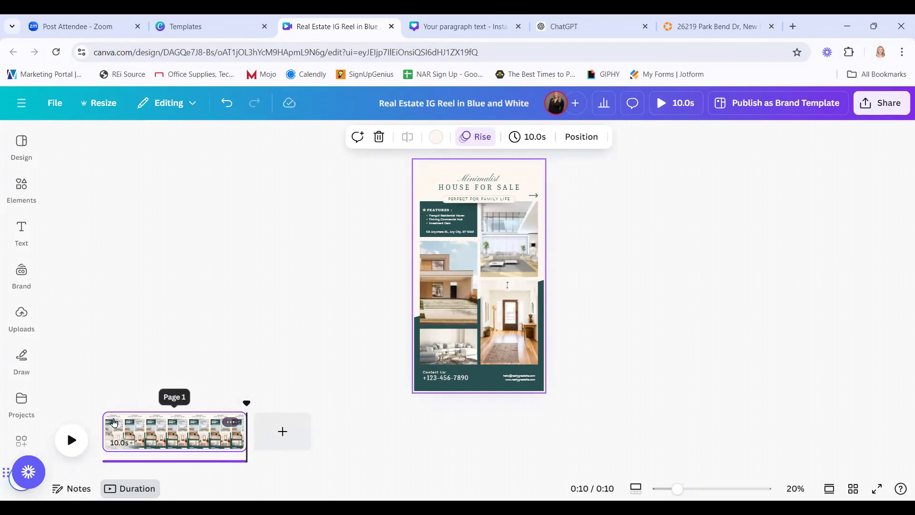
click(150, 461)
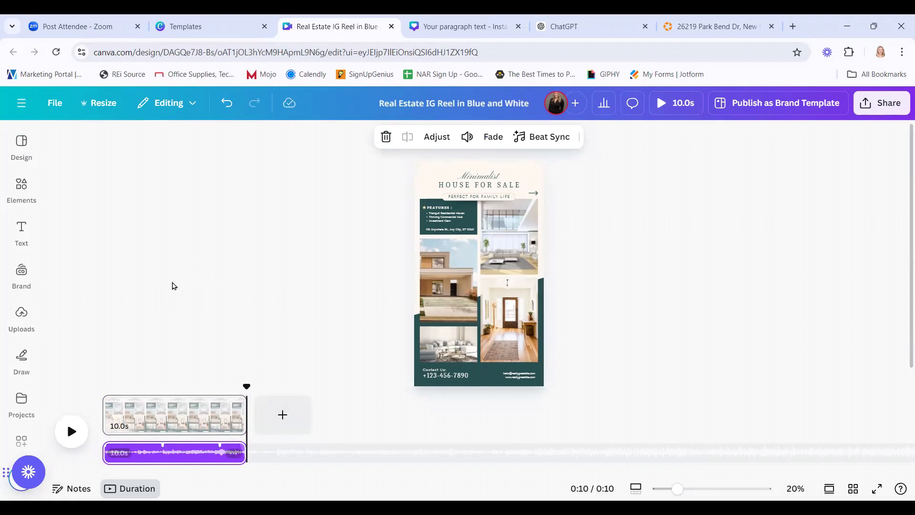
click(22, 185)
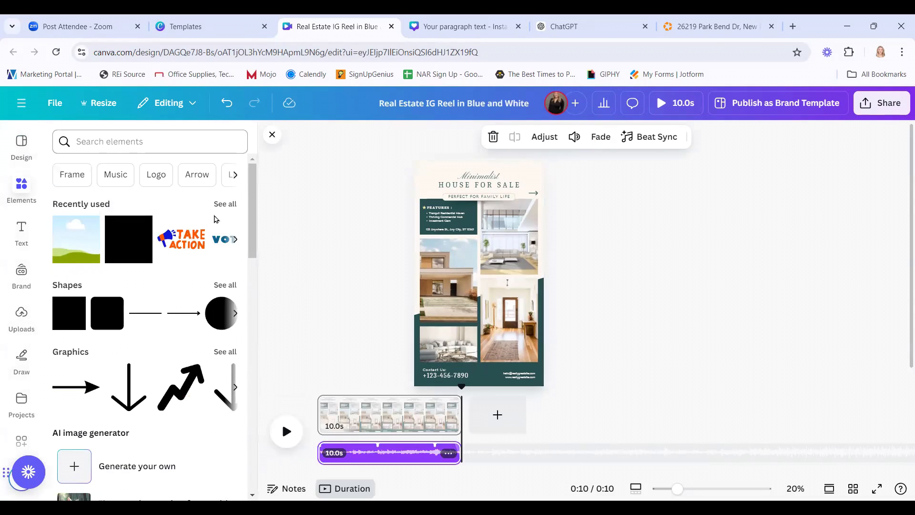
scroll(171, 317, down, 10)
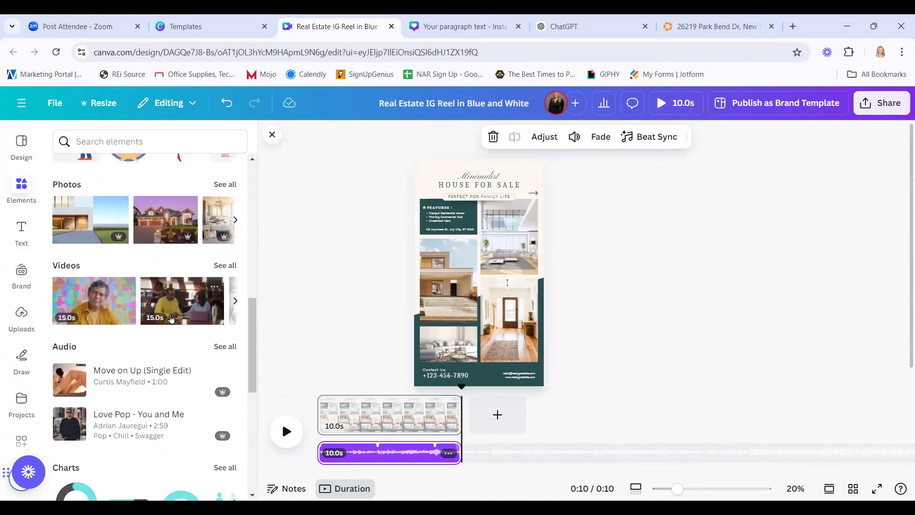
scroll(171, 317, down, 2)
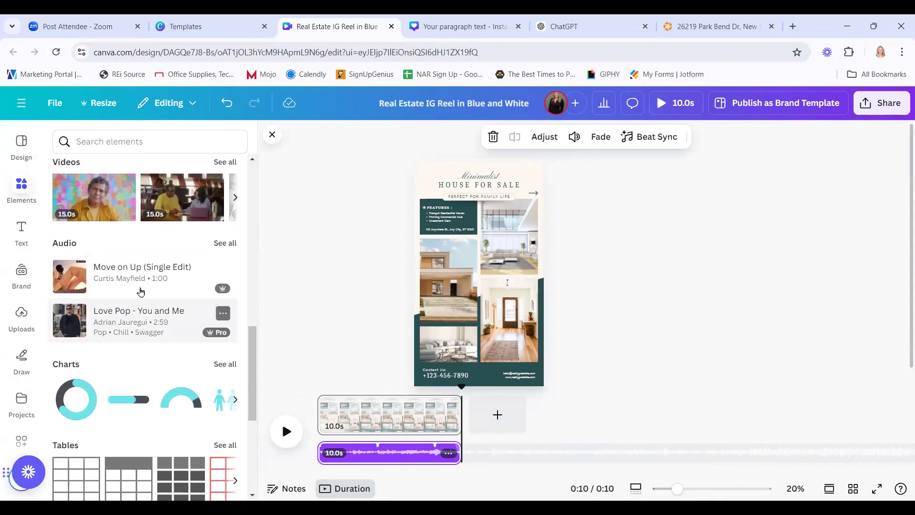
click(226, 245)
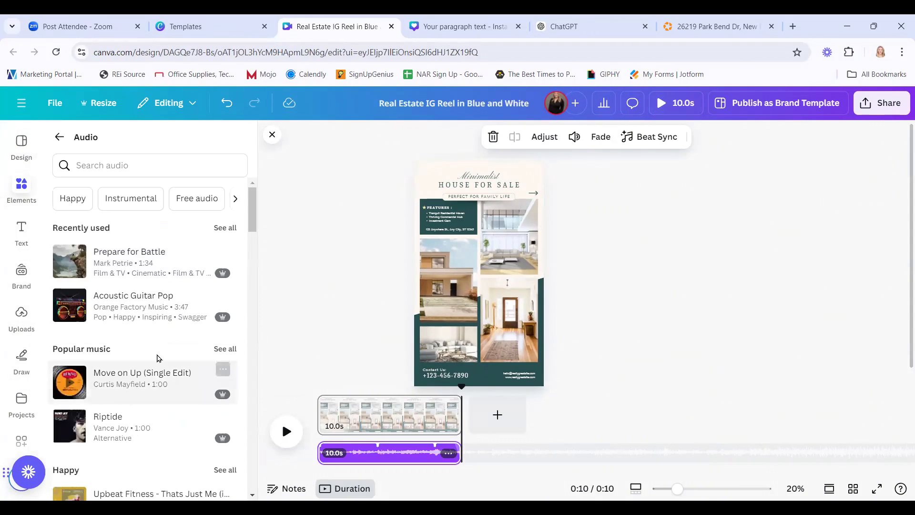
scroll(112, 405, down, 7)
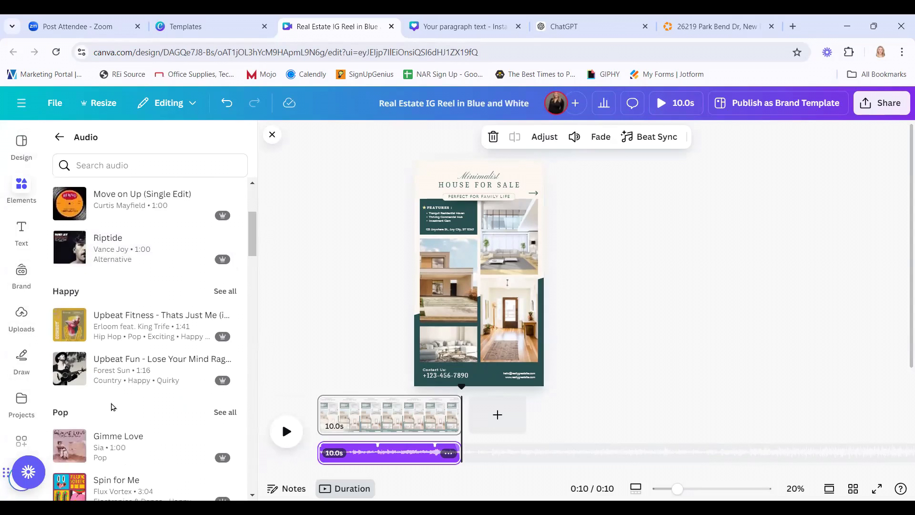
scroll(112, 406, down, 5)
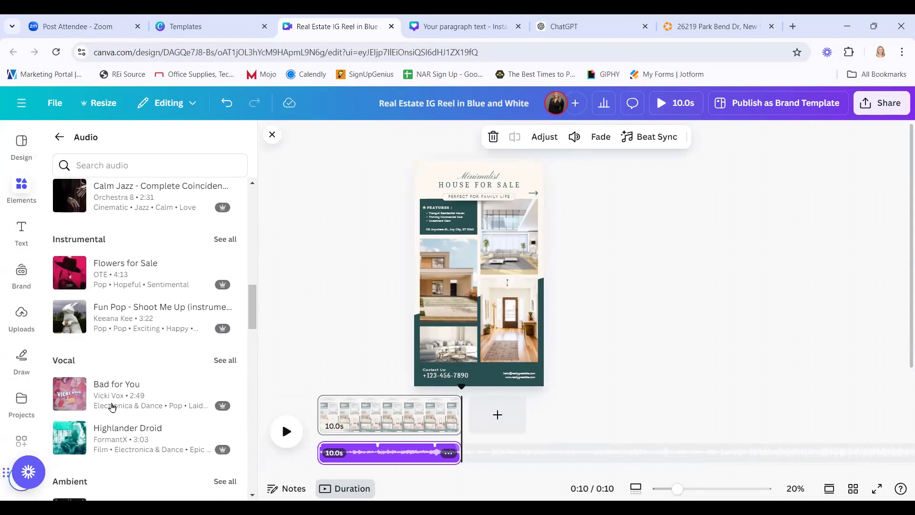
scroll(112, 406, up, 12)
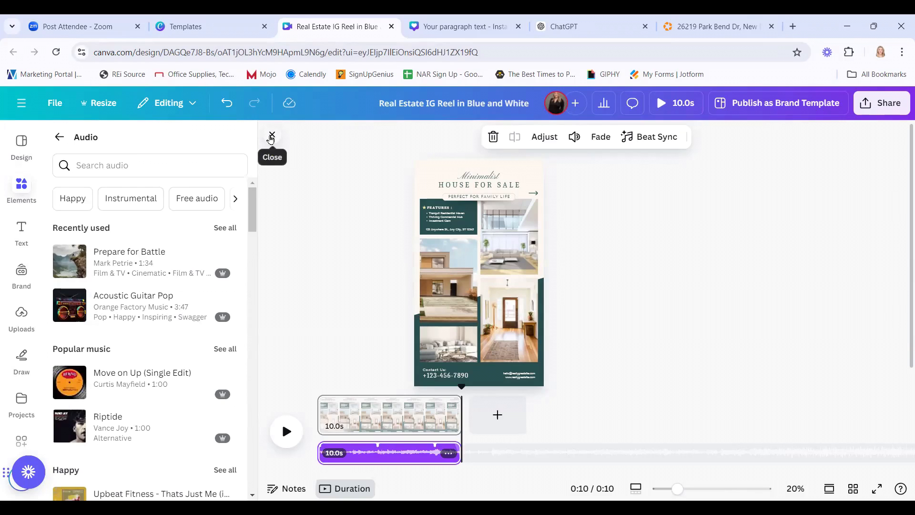
click(271, 136)
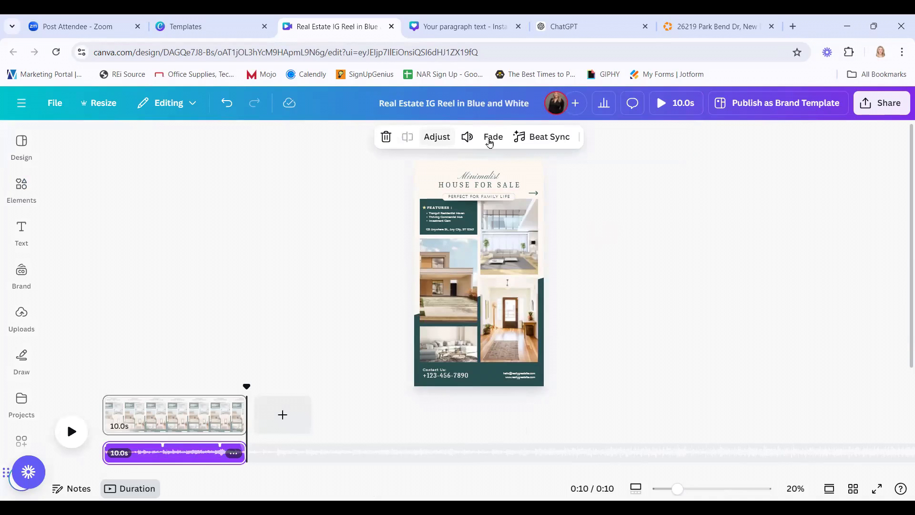
click(468, 138)
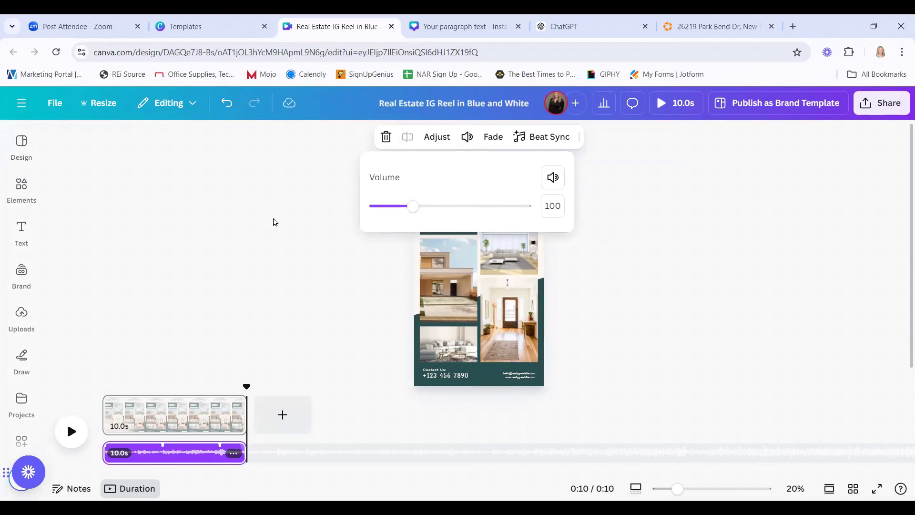
click(280, 232)
click(315, 245)
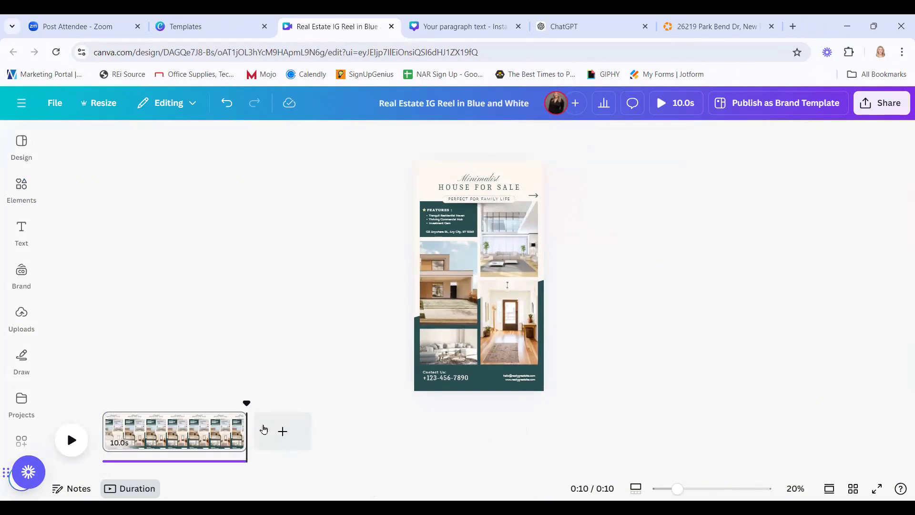
click(97, 402)
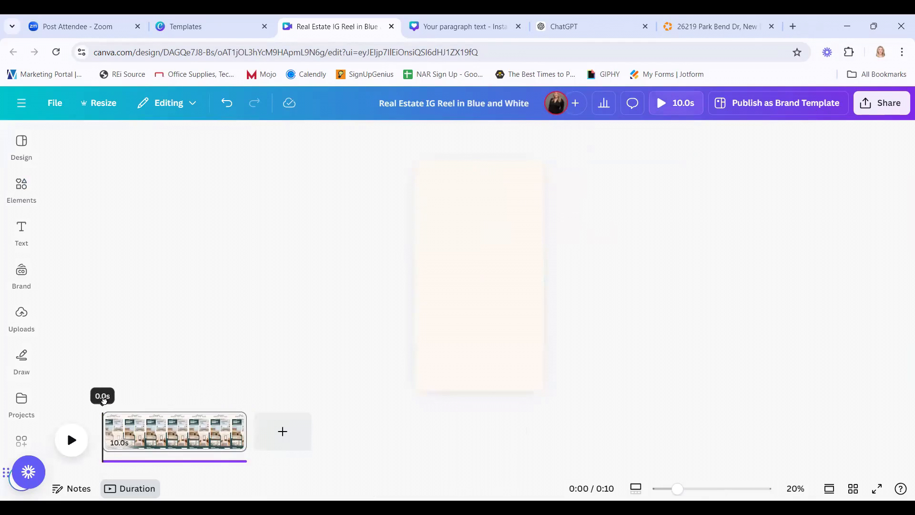
Split the House for Sale page near the five-second mark into 5.6s and 4.4s pages.
drag(104, 402, 145, 403)
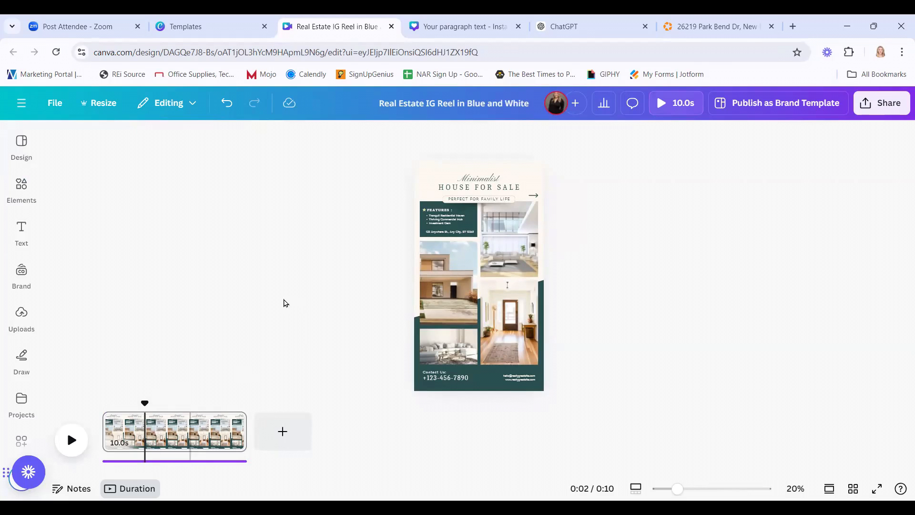
click(193, 425)
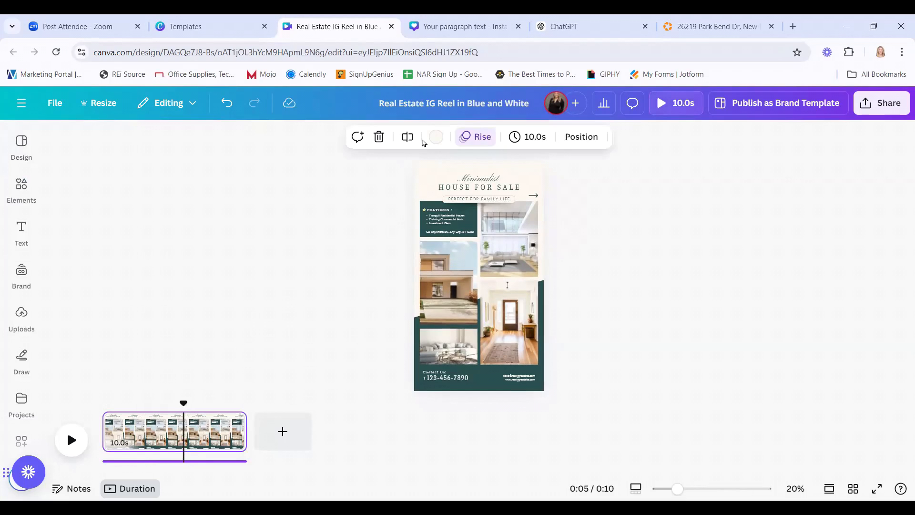
click(408, 138)
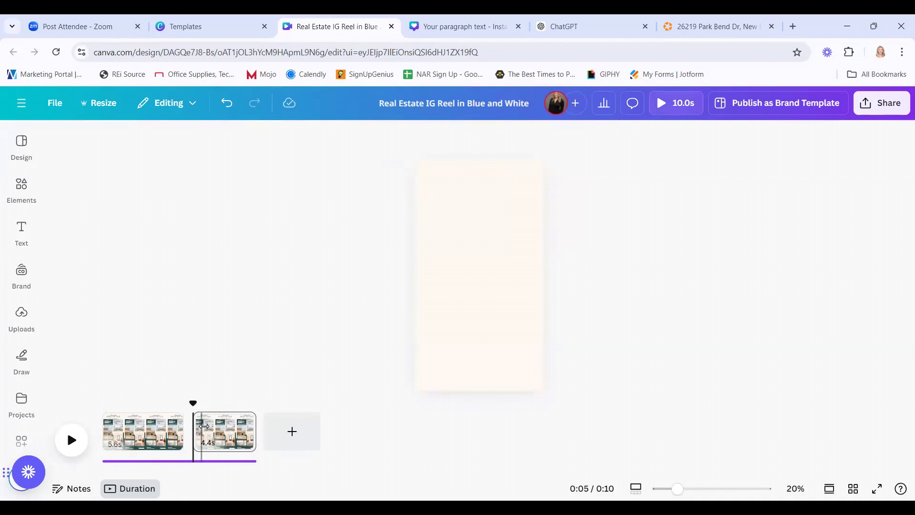
click(226, 444)
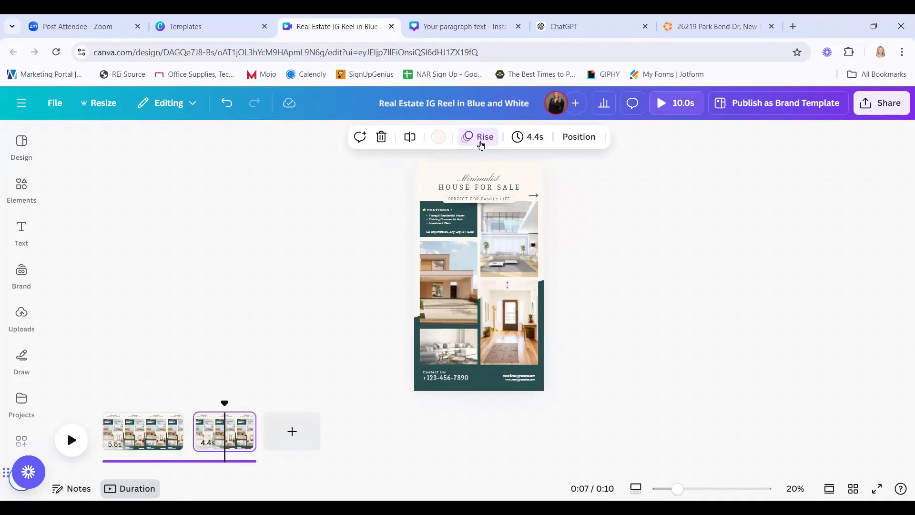
Look over the page's current animation options without changing them.
click(481, 141)
scroll(170, 337, down, 5)
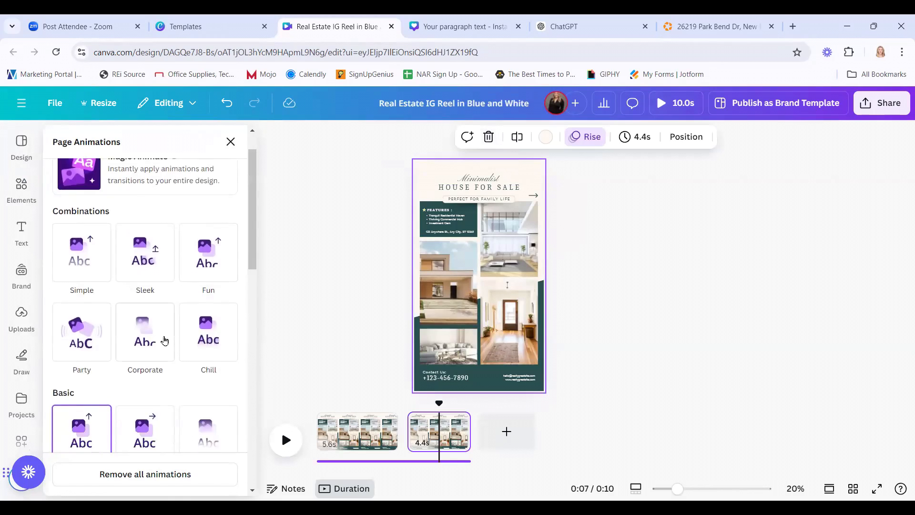
click(377, 425)
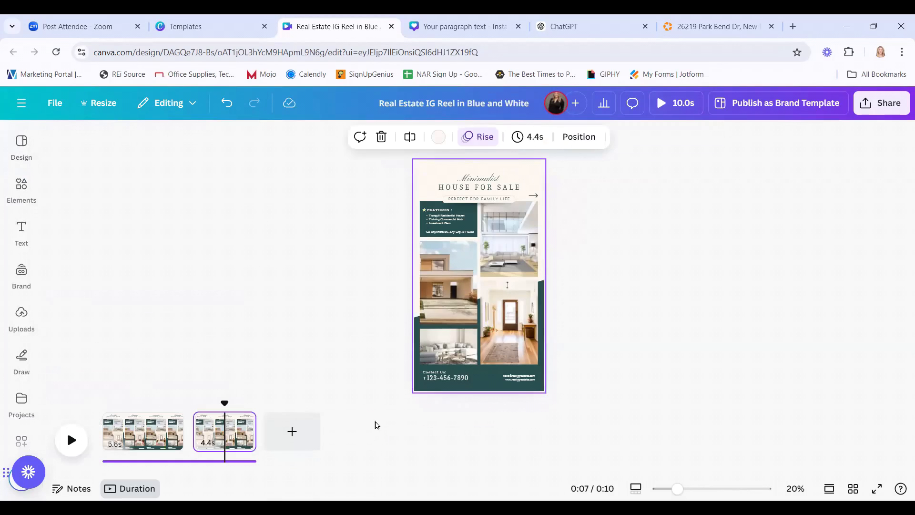
Keep the first 5.6s page's Rise animation pointing upward and make it play only on enter.
click(140, 431)
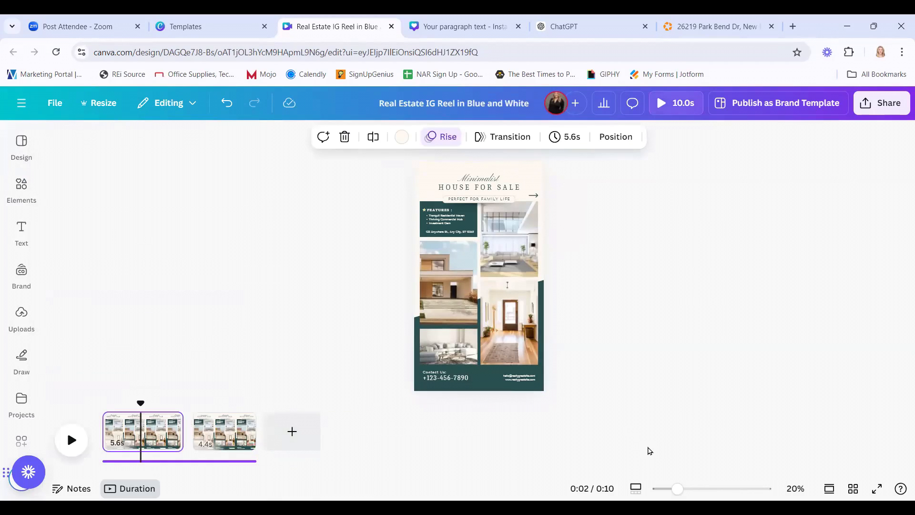
click(449, 139)
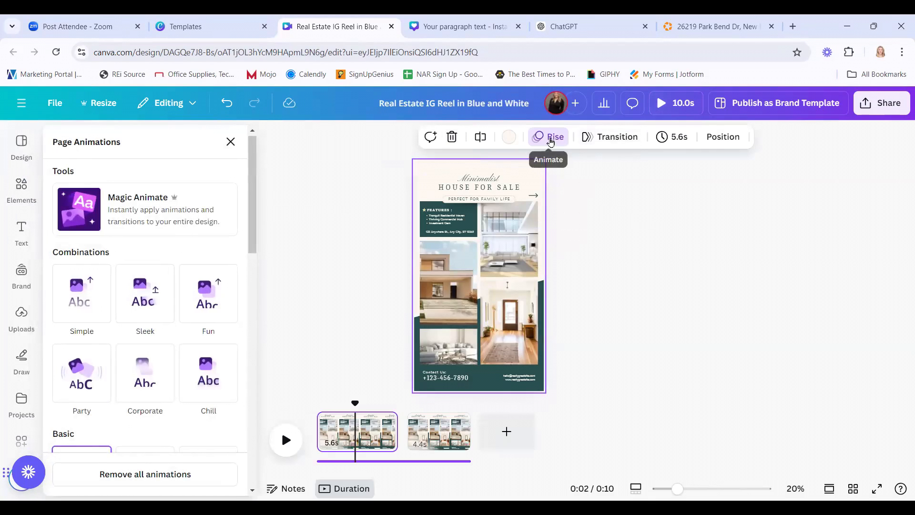
scroll(95, 300, down, 4)
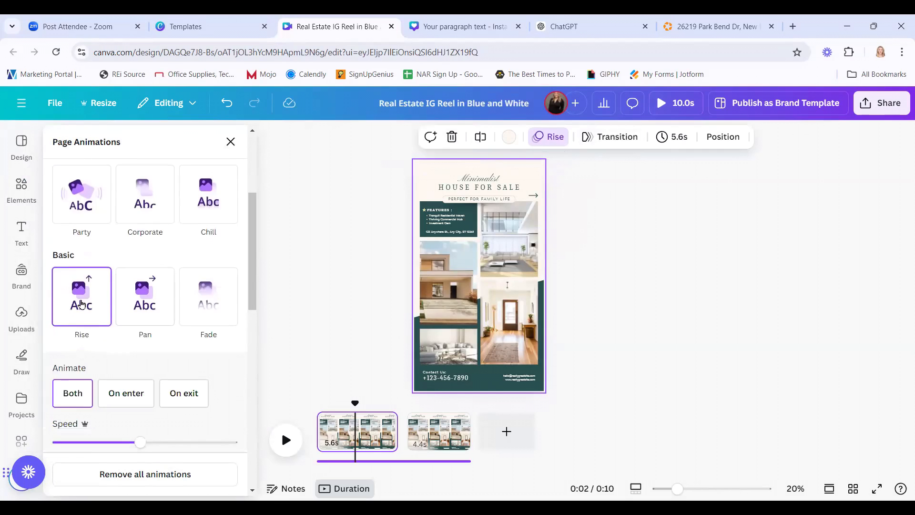
scroll(81, 304, down, 2)
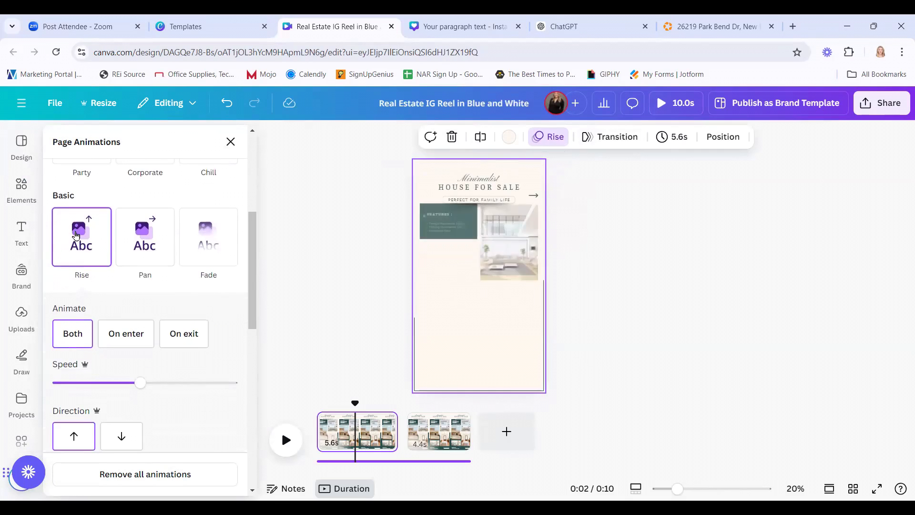
click(70, 335)
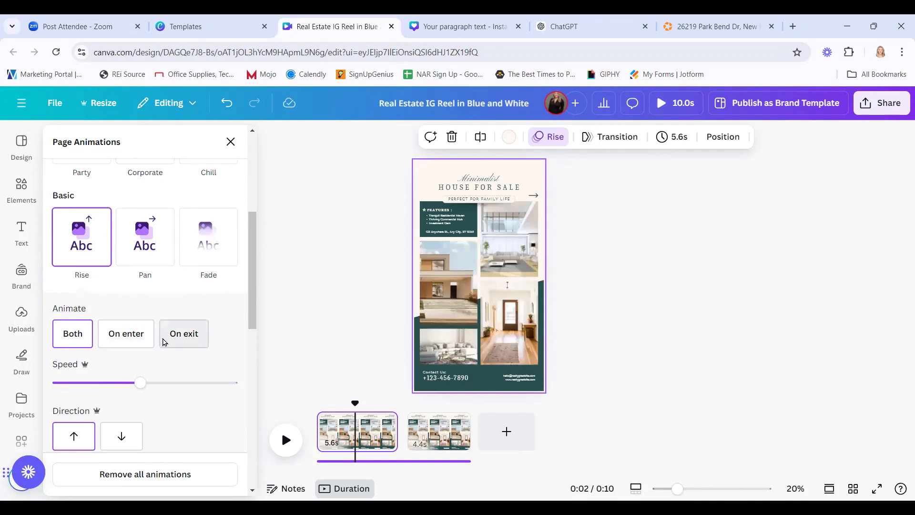
click(65, 344)
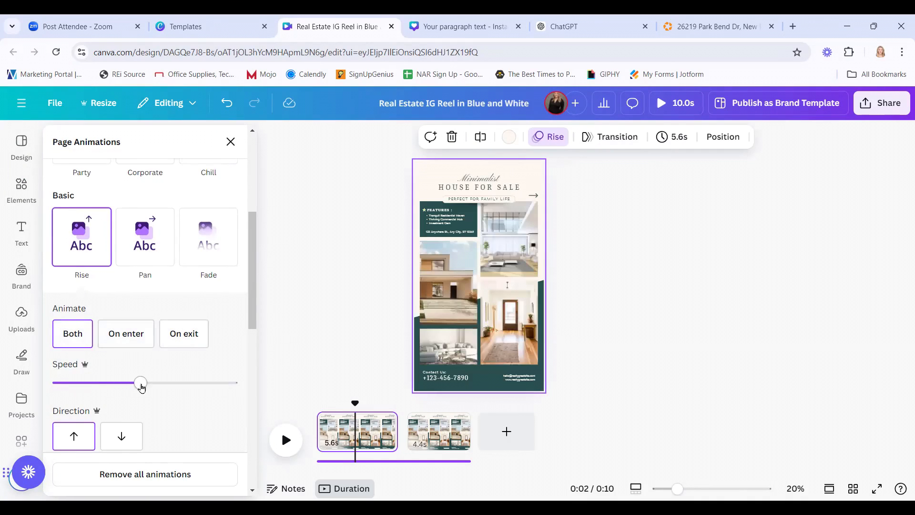
scroll(142, 381, down, 3)
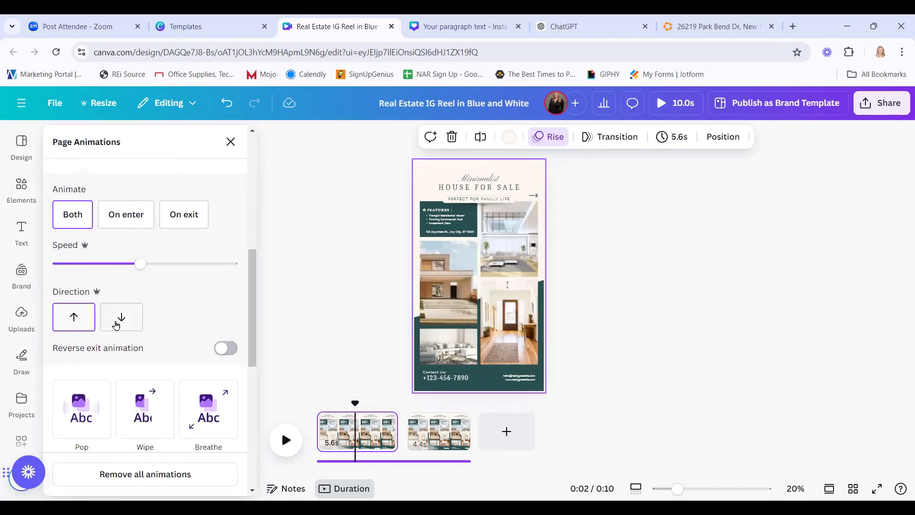
click(81, 317)
scroll(177, 319, up, 4)
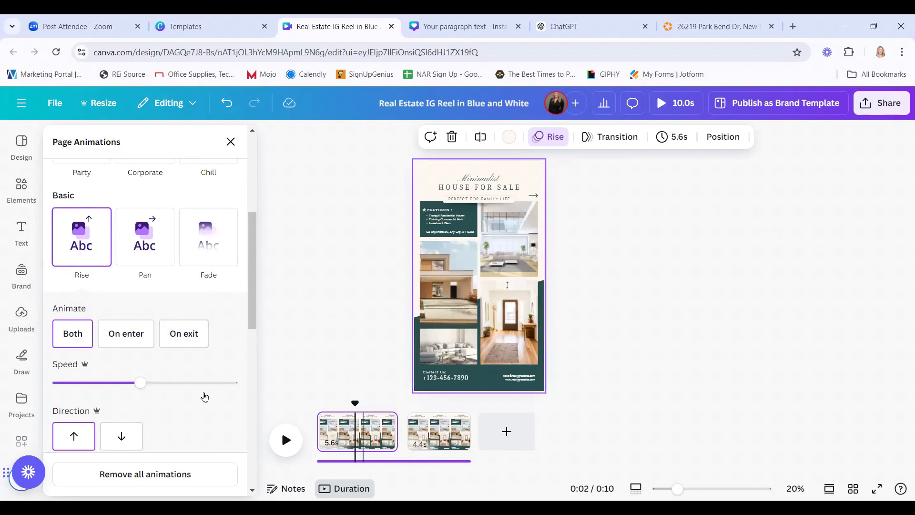
click(127, 339)
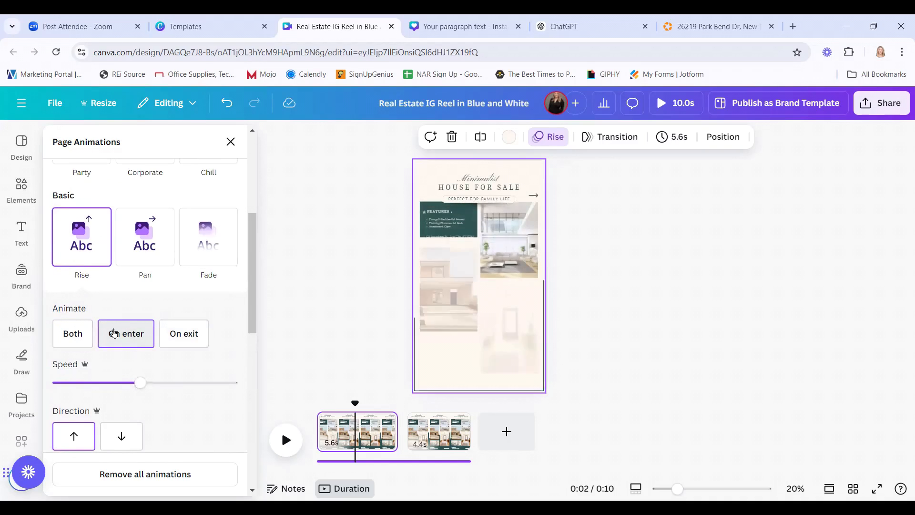
Make the second page's Rise animation play on exit.
click(435, 439)
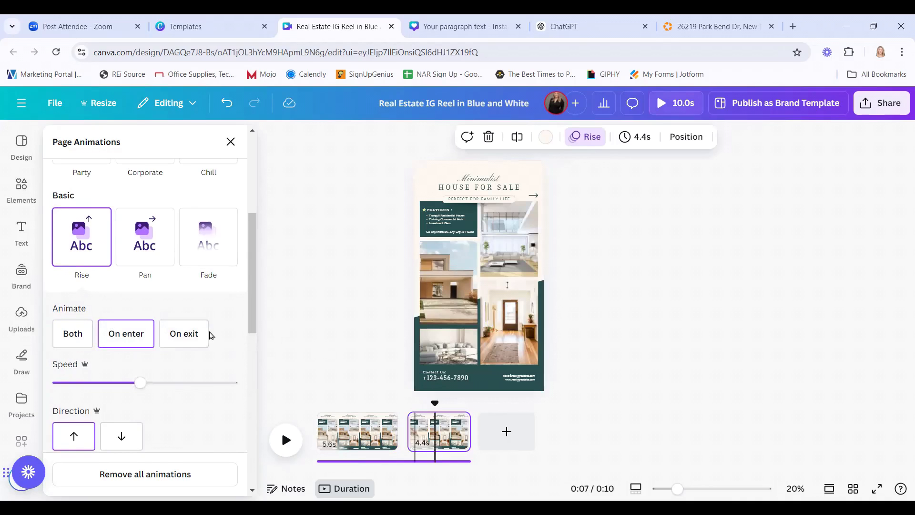
click(189, 334)
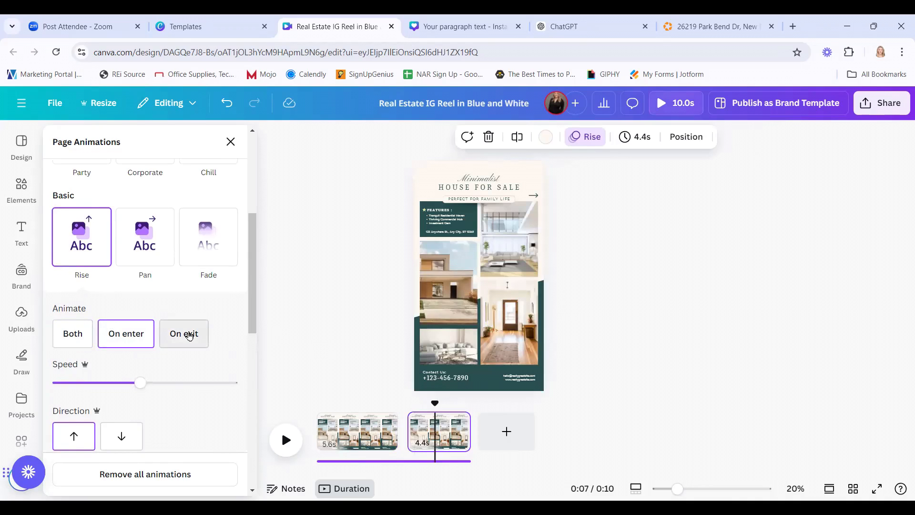
click(322, 312)
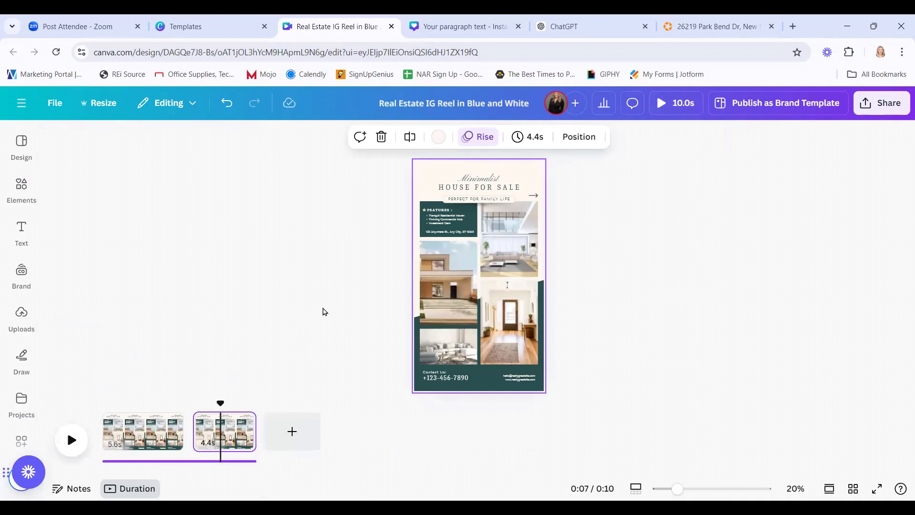
Add a transition between the two House For Sale pages.
click(189, 434)
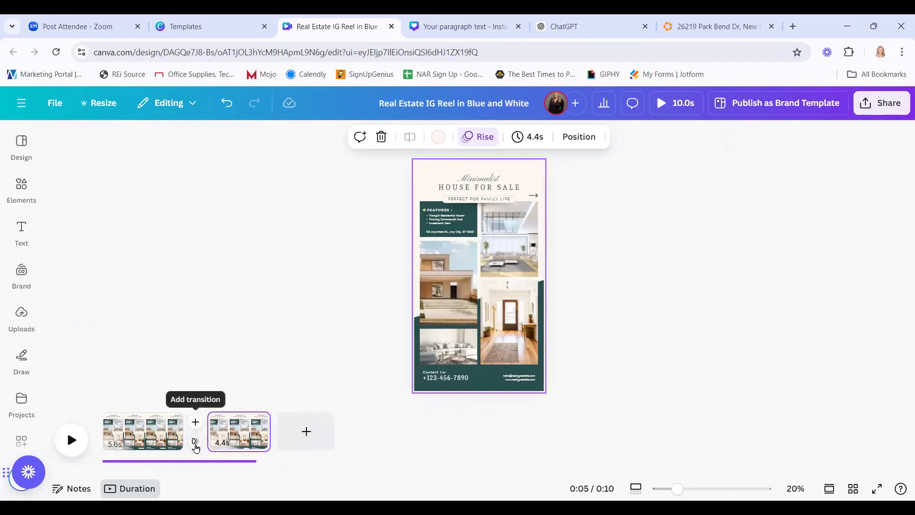
click(195, 443)
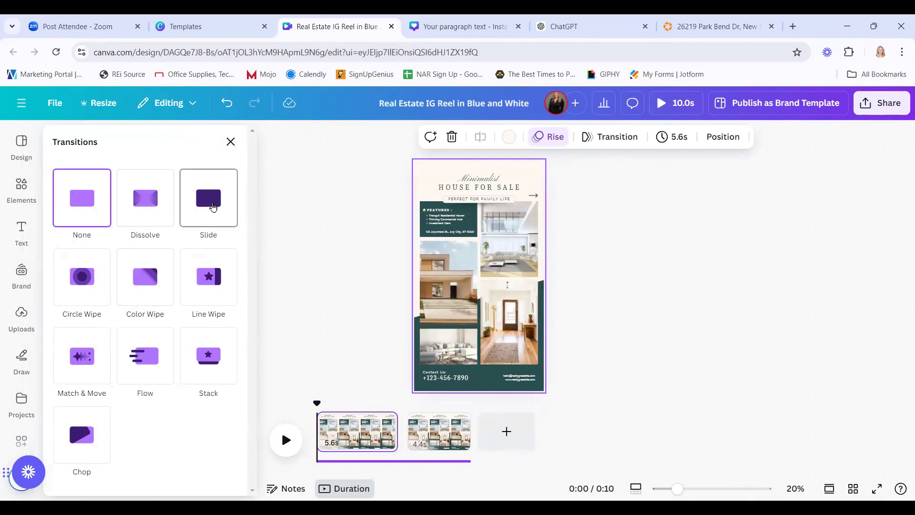
click(213, 207)
click(365, 278)
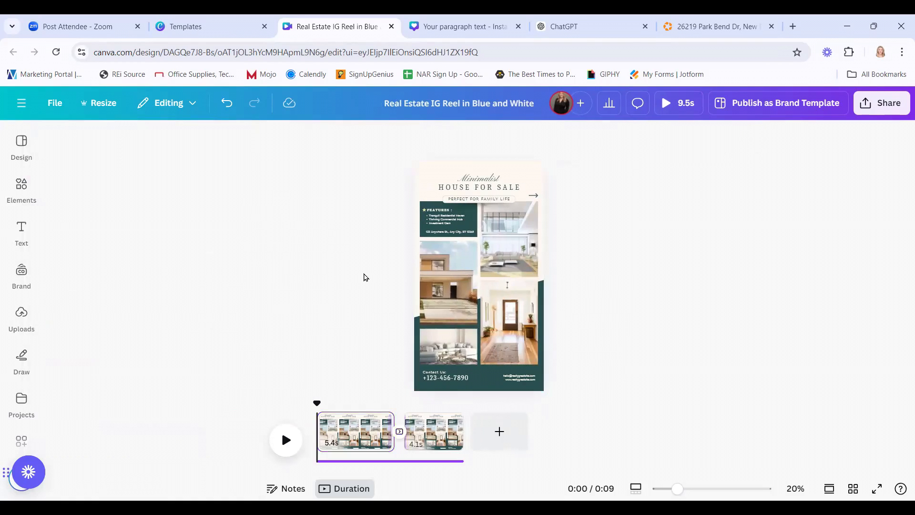
Select the second page and check its Minimalist heading text.
click(233, 430)
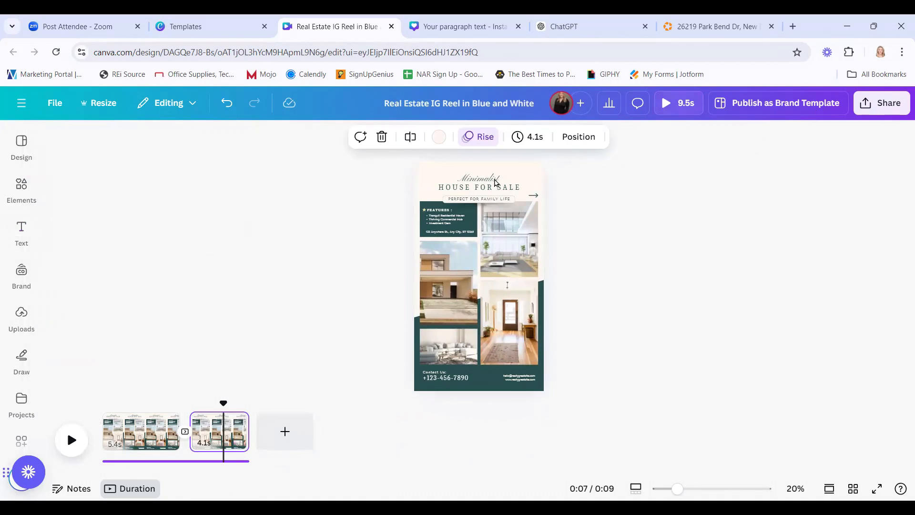
click(496, 182)
click(263, 198)
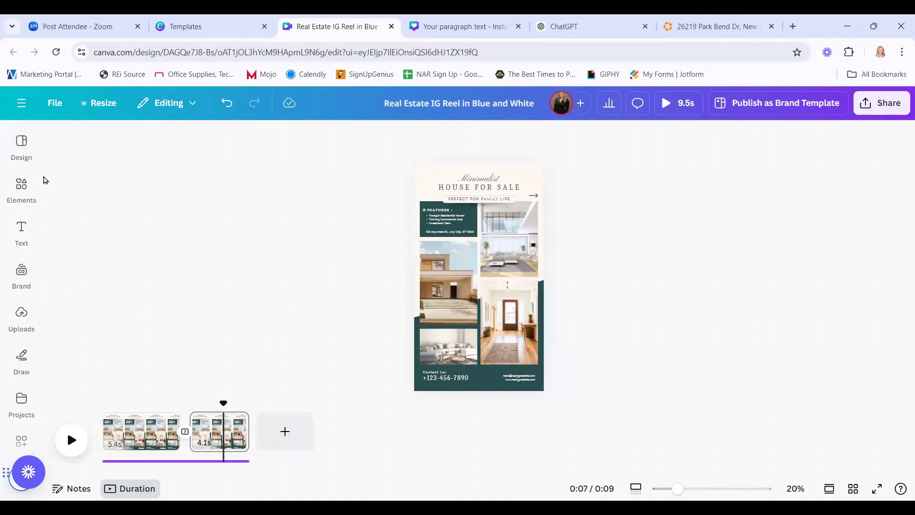
Search the design templates for 'open house'.
click(26, 148)
click(62, 143)
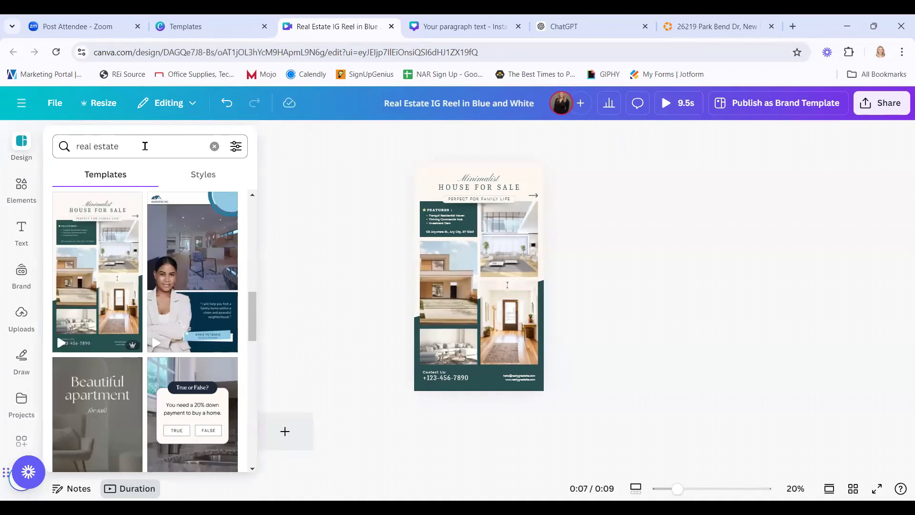
click(145, 146)
triple_click(74, 145)
text(open hu)
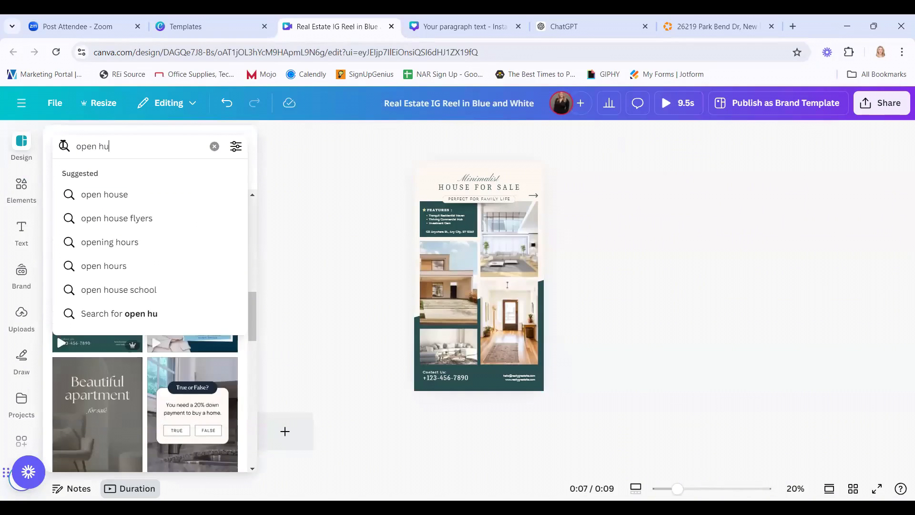
key(BackSpace)
text(o)
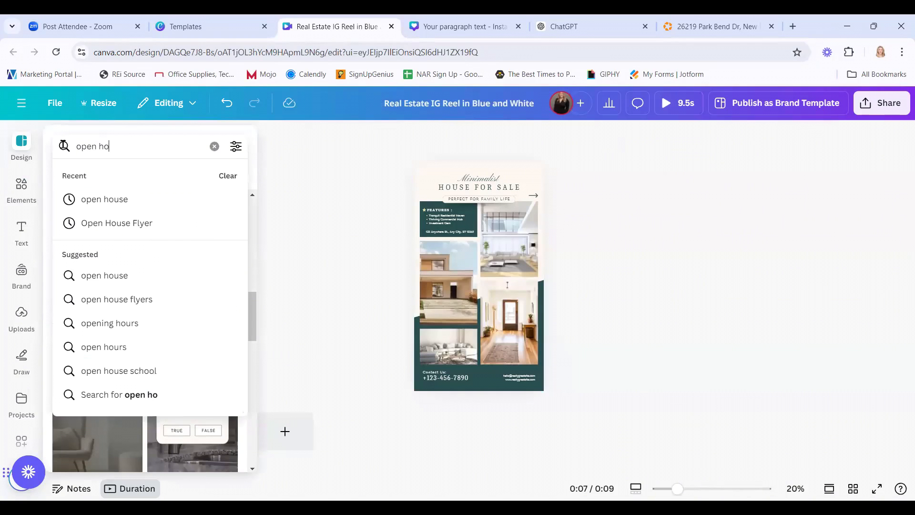
text(use)
key(Return)
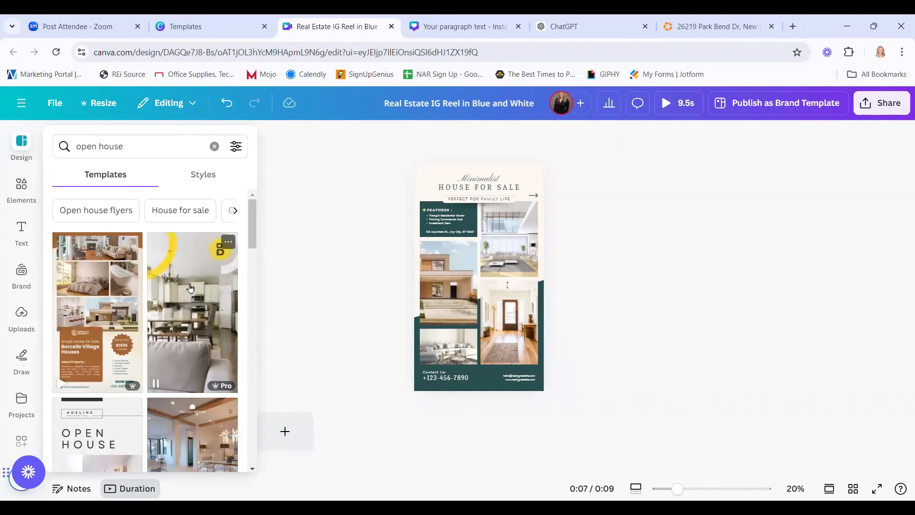
Apply the Open House template to page 2 and return to the reel's start.
scroll(189, 288, down, 3)
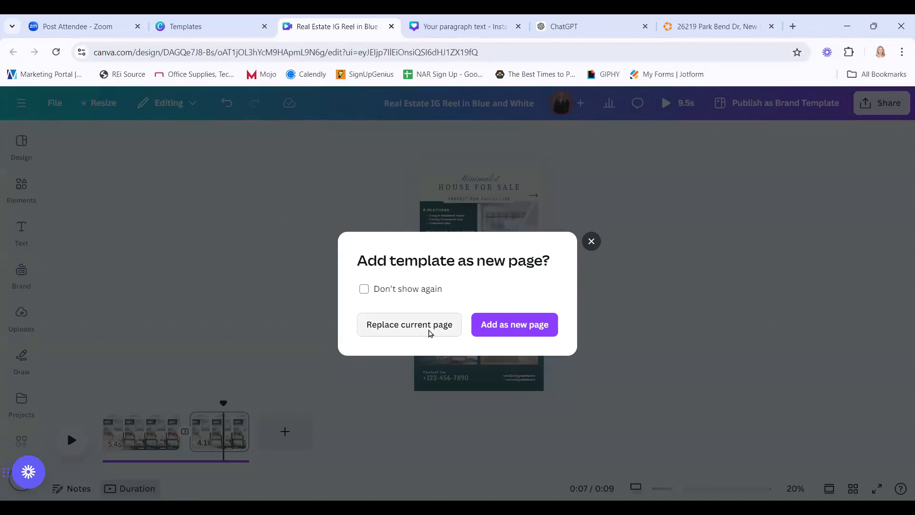
click(431, 329)
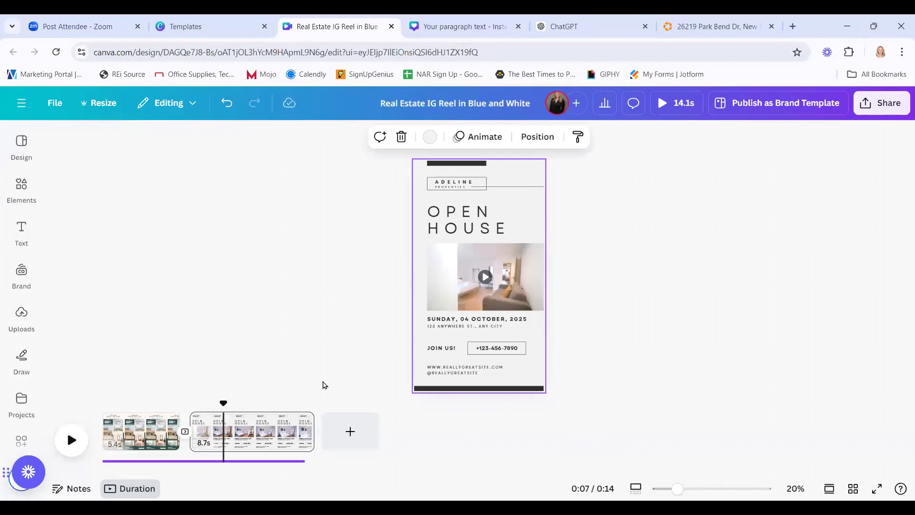
click(90, 404)
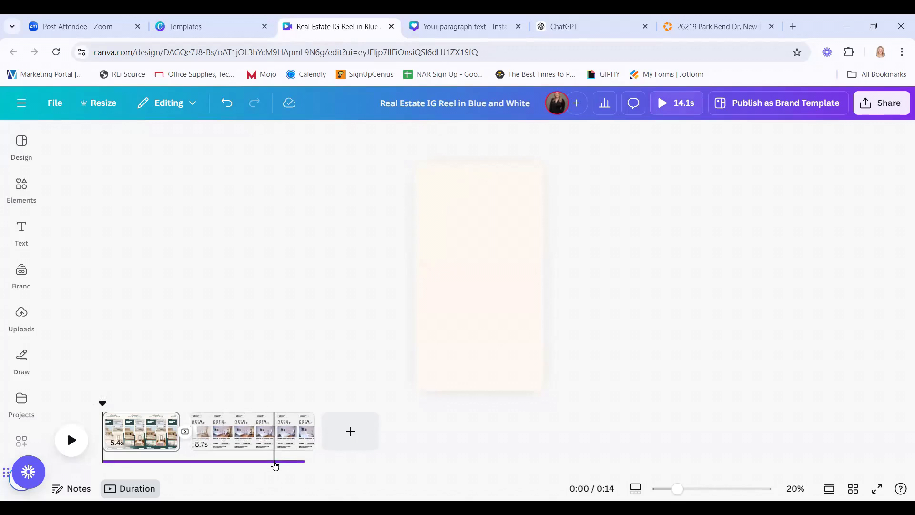
click(299, 462)
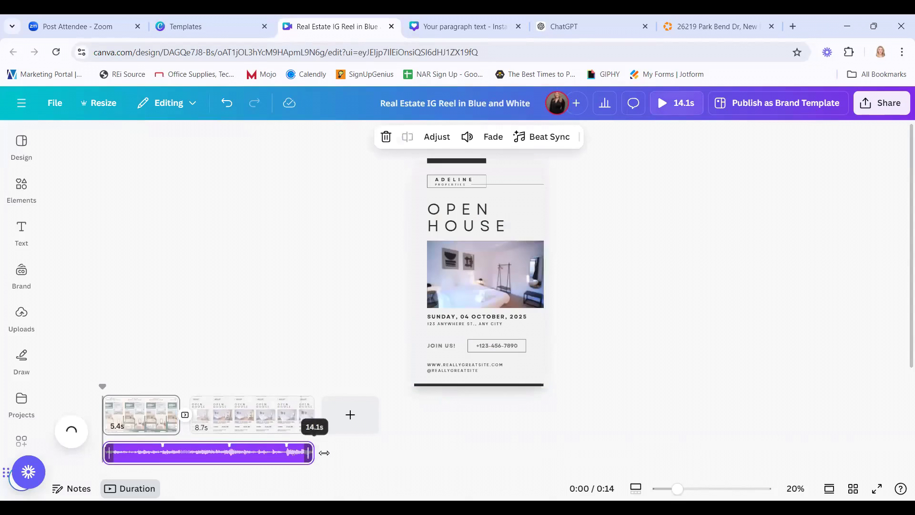
Set the background audio track's volume to 0 and play the 14.1s reel from the start.
click(100, 374)
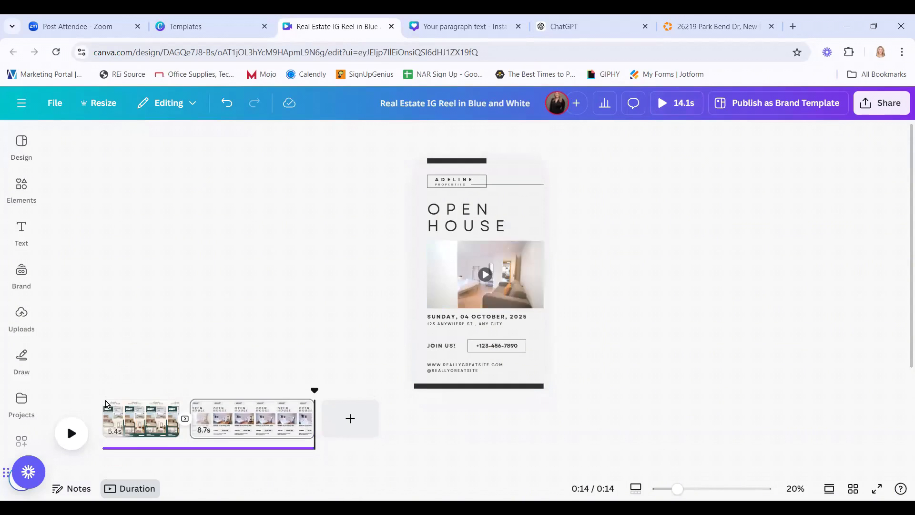
click(108, 419)
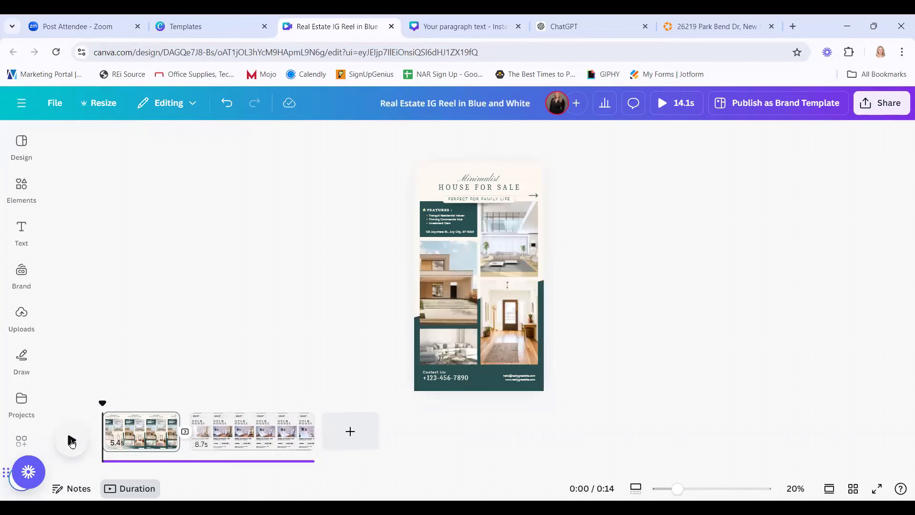
click(176, 461)
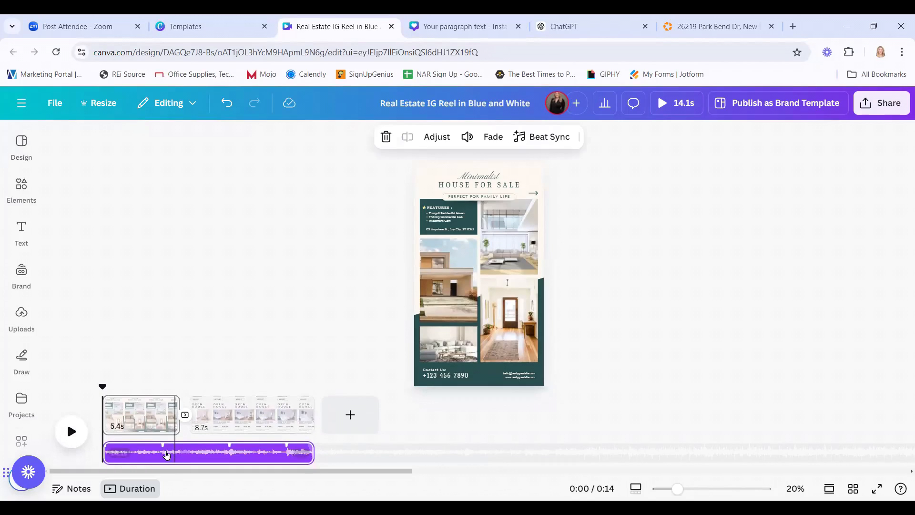
click(467, 138)
click(554, 179)
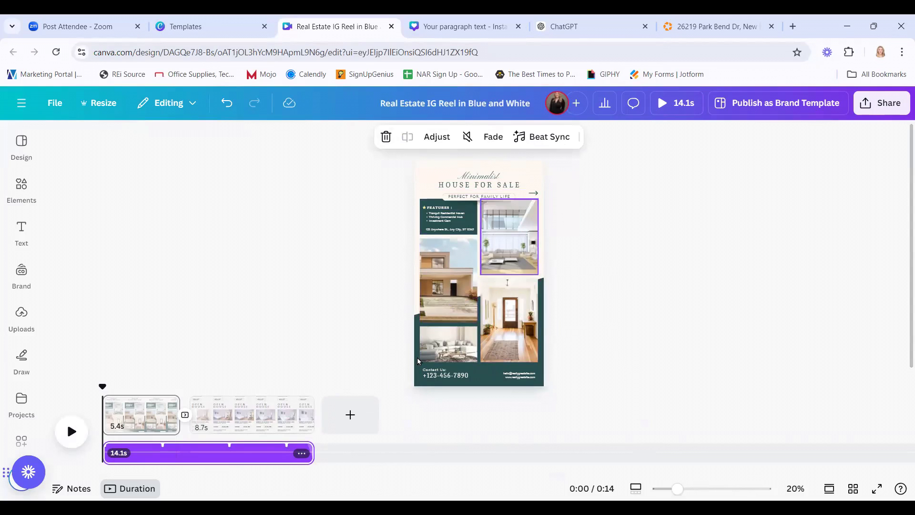
click(70, 432)
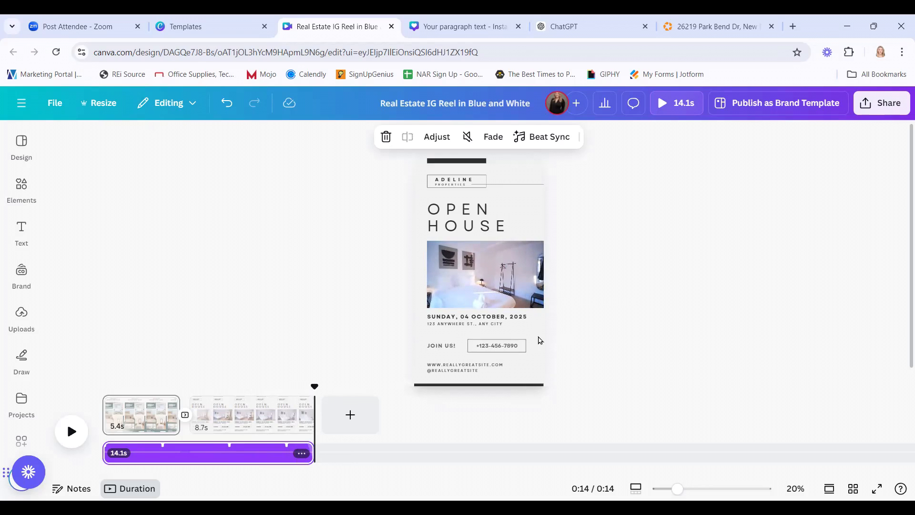
Select the whole Open House page rather than its phone number elements.
click(519, 347)
click(509, 359)
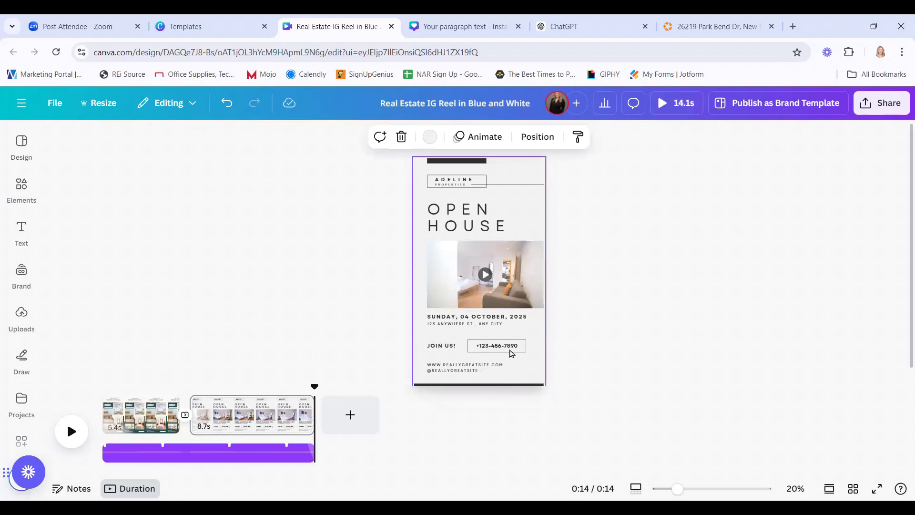
click(509, 350)
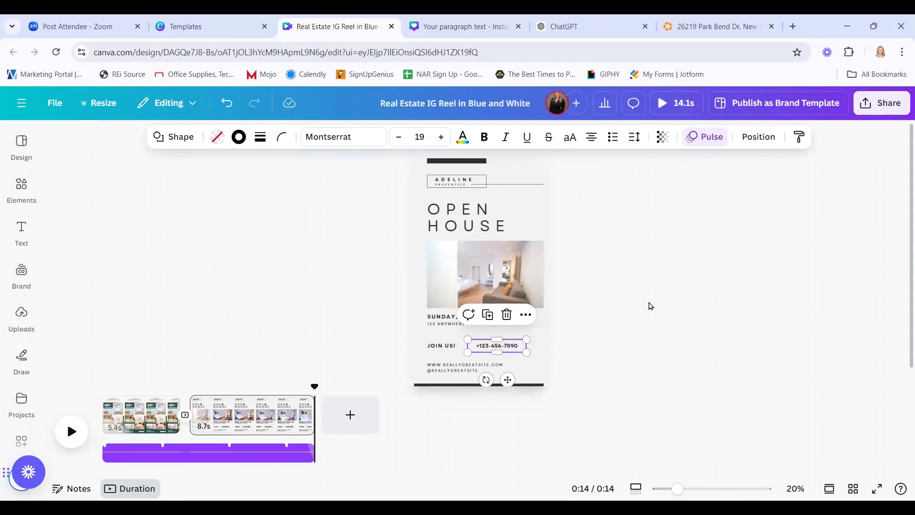
click(546, 225)
click(545, 220)
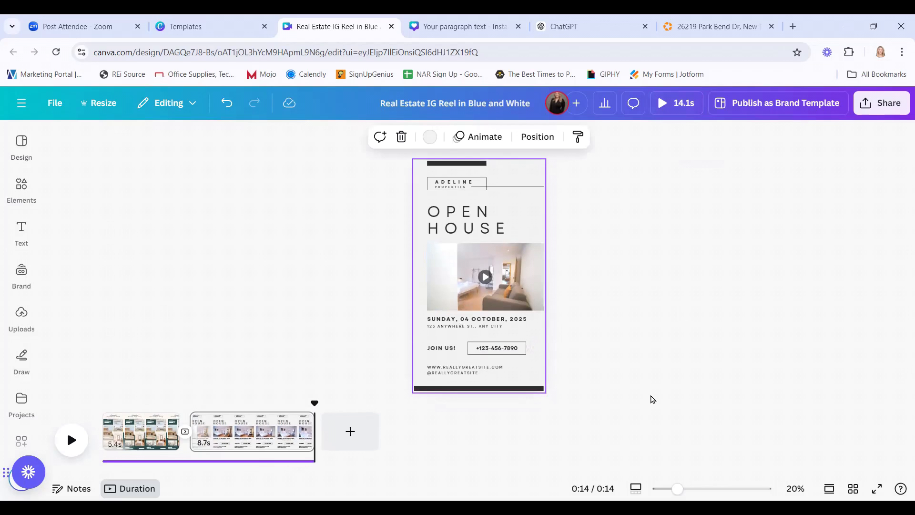
Give the Open House page a Rise animation on exit and preview from about 10 seconds.
click(482, 138)
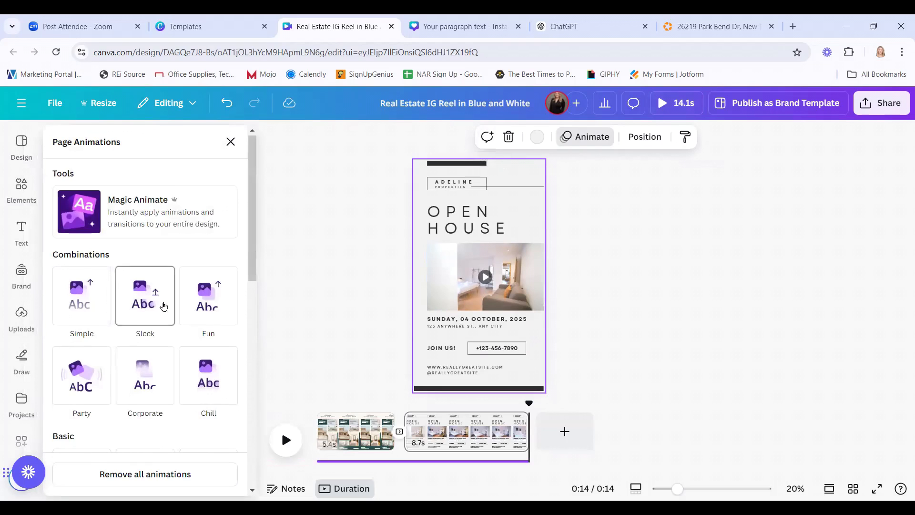
scroll(140, 380, down, 3)
click(87, 375)
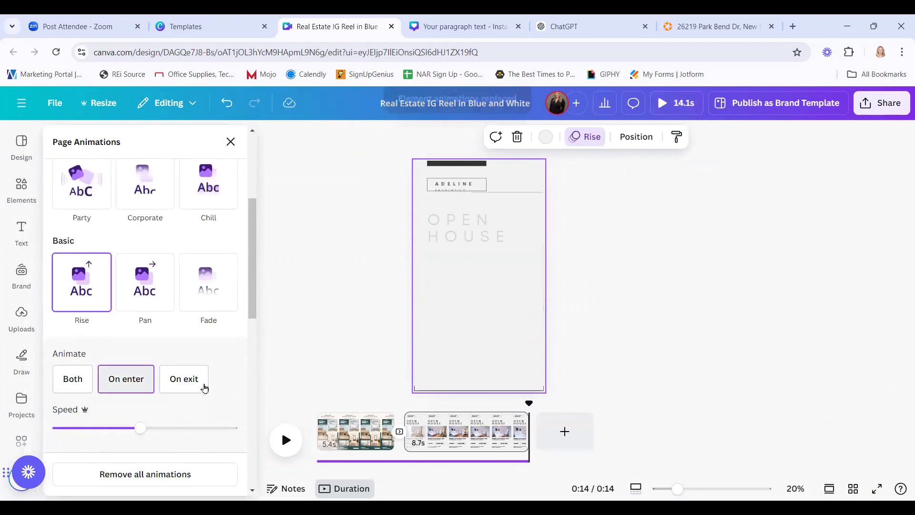
click(201, 385)
click(317, 282)
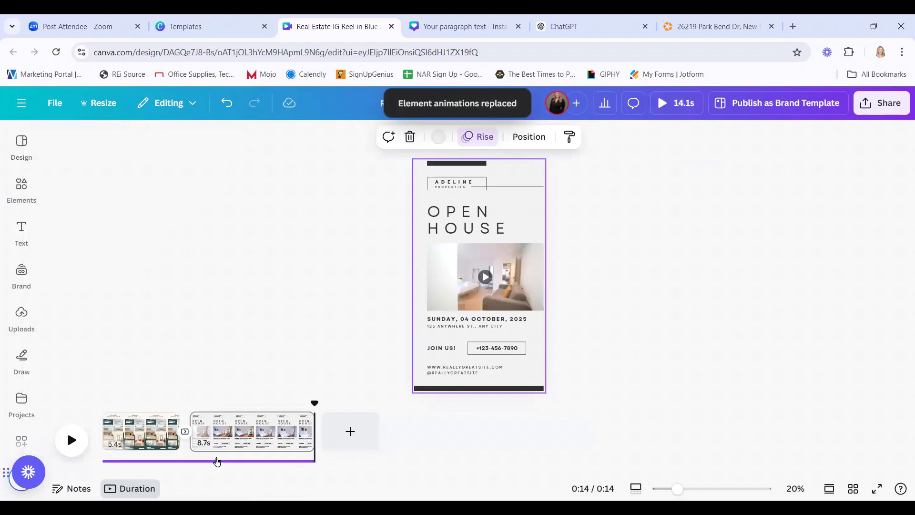
click(259, 396)
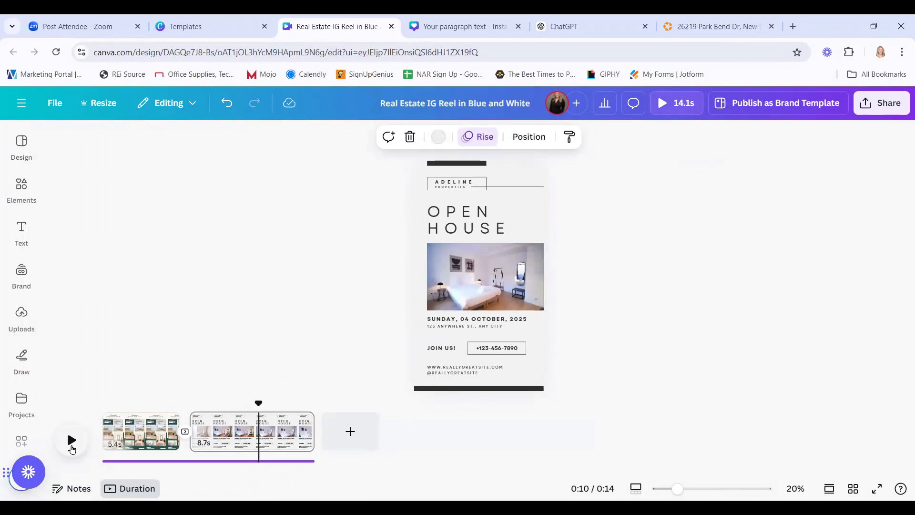
click(72, 439)
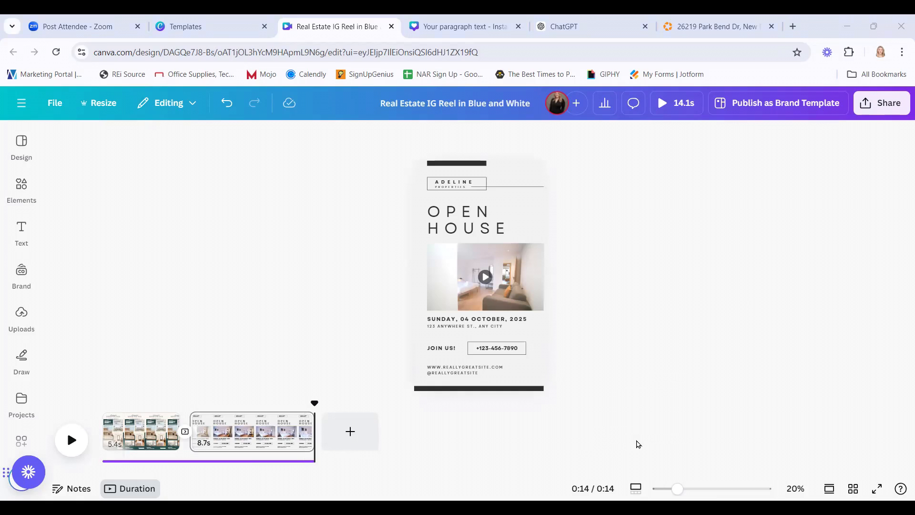
Set the transition between the two reel pages to None, stretching them to 5.6s and 9.0s.
click(185, 434)
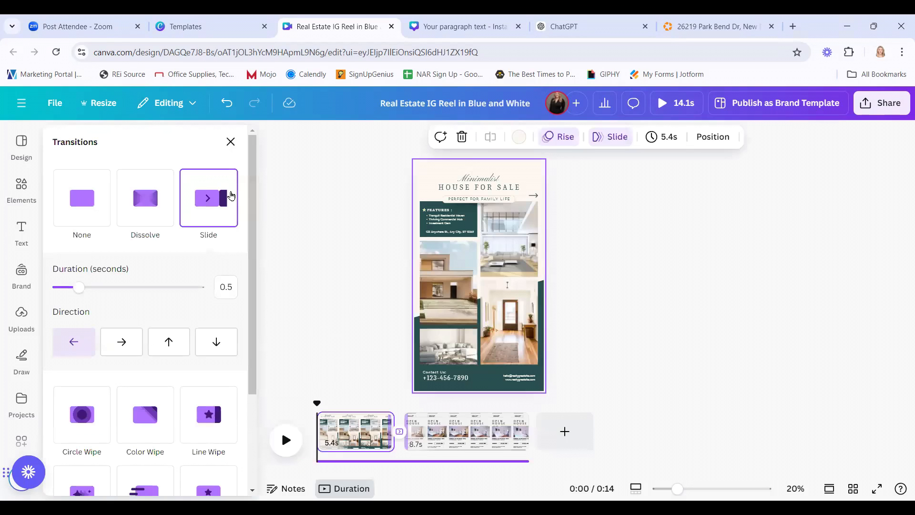
scroll(177, 428, down, 3)
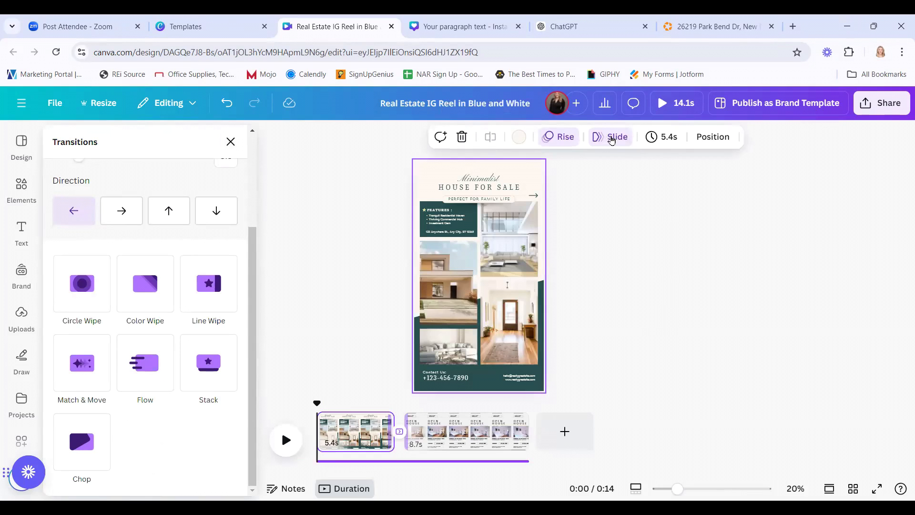
right_click(402, 438)
click(398, 398)
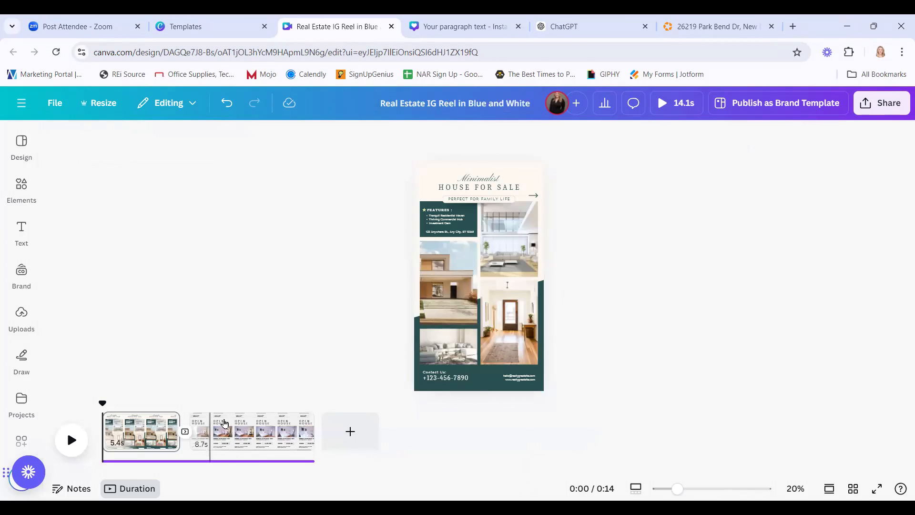
click(187, 438)
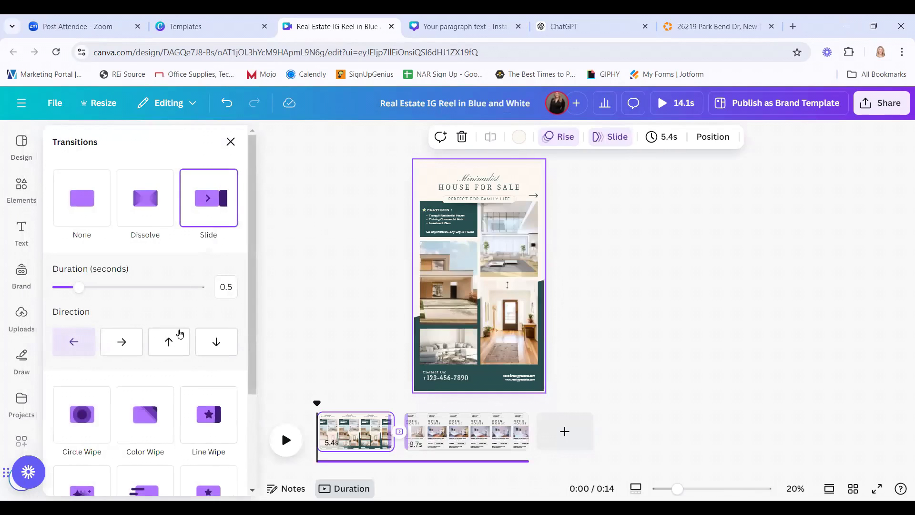
scroll(229, 381, down, 3)
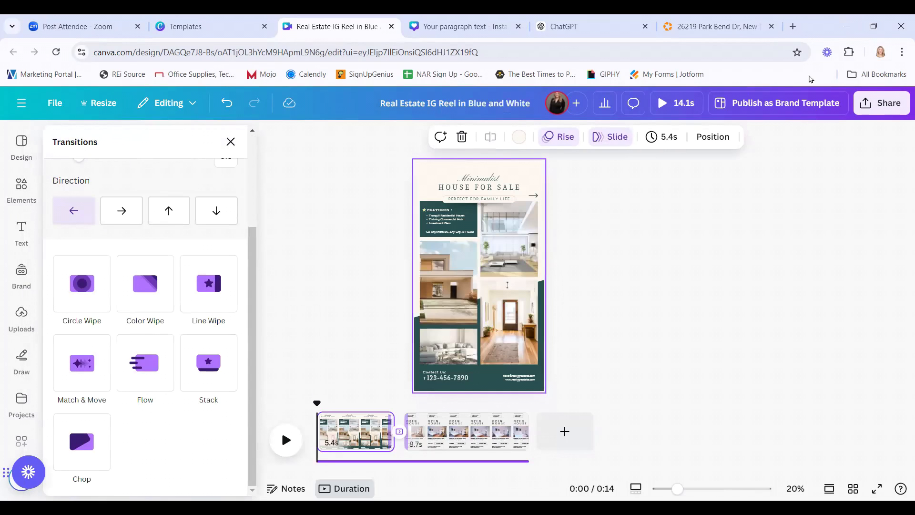
scroll(155, 389, up, 3)
click(110, 213)
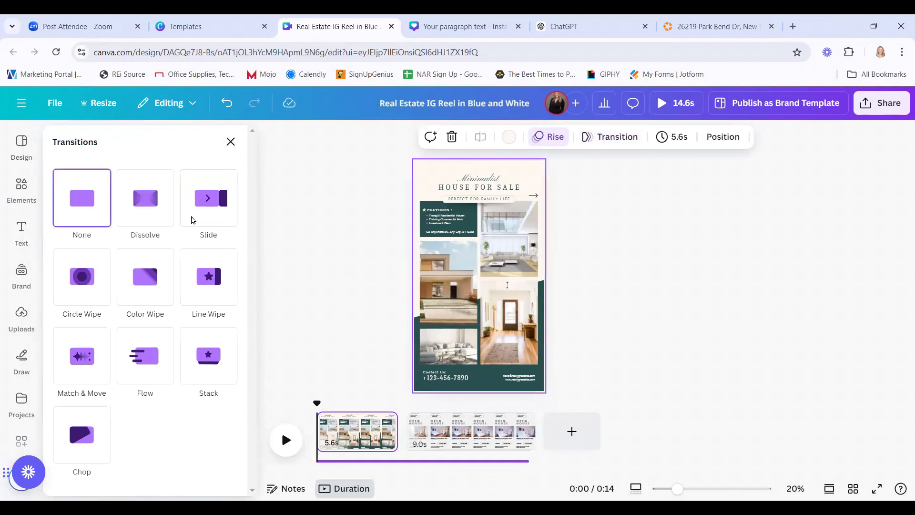
click(231, 143)
click(166, 396)
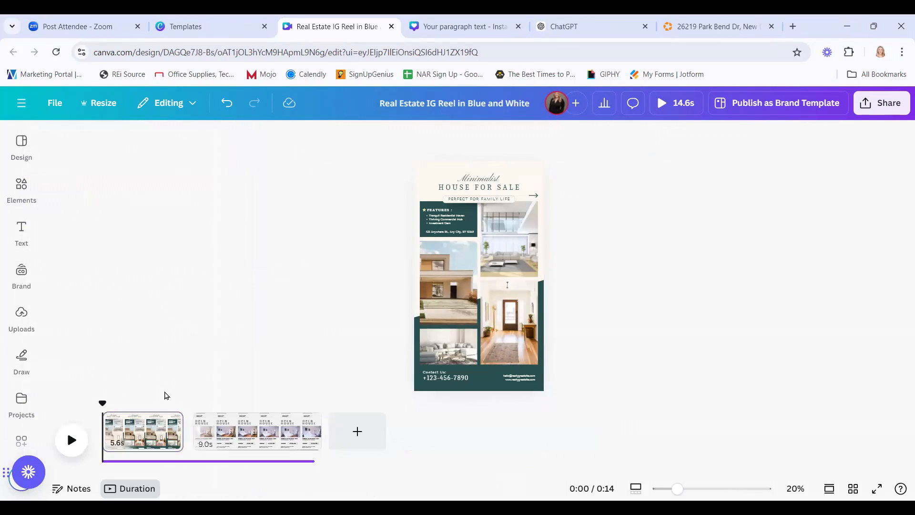
mouse_move(191, 444)
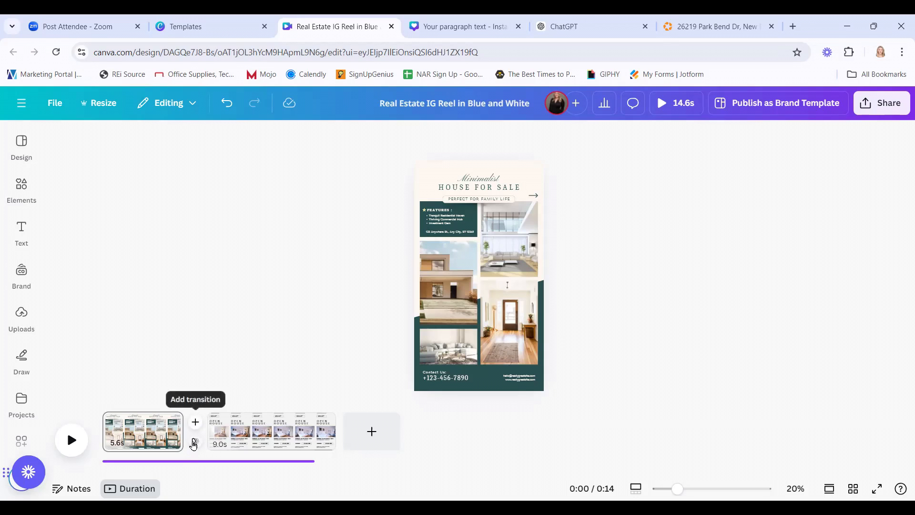
Apply a Dissolve transition between the reel's first and second pages.
click(196, 441)
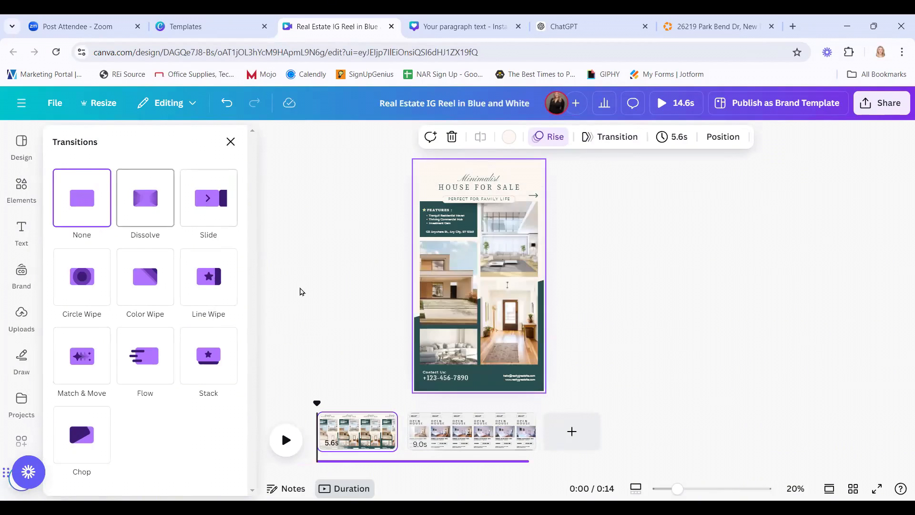
click(277, 280)
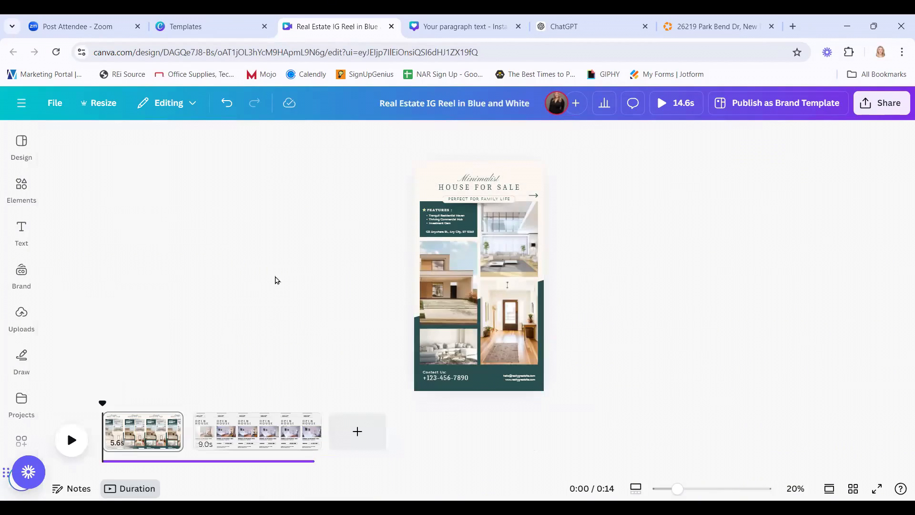
click(146, 427)
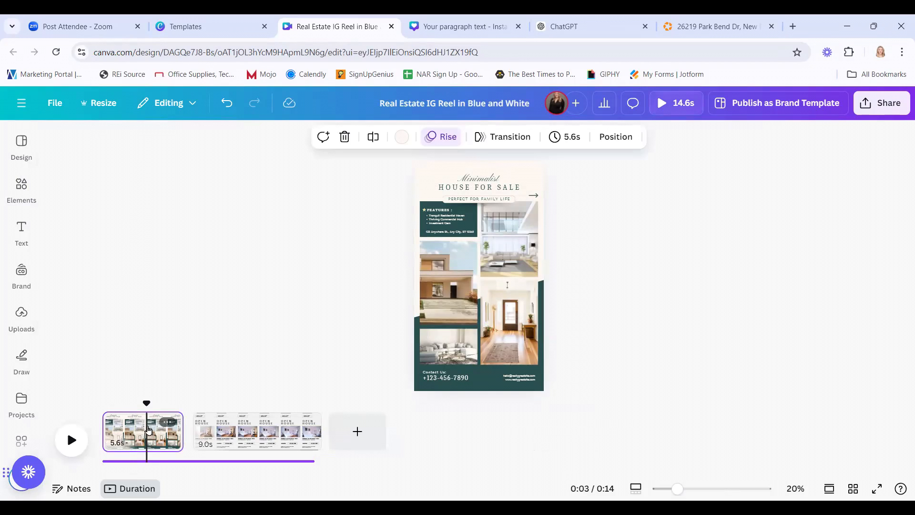
click(503, 138)
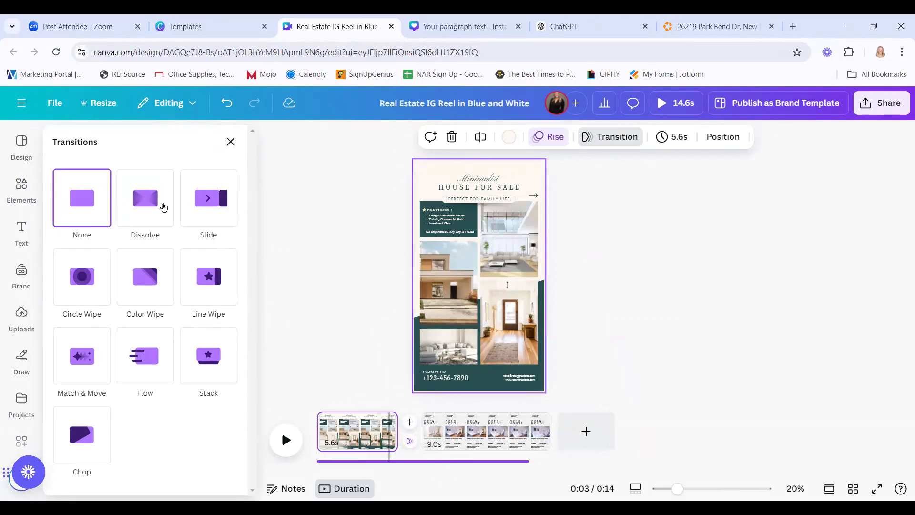
click(152, 202)
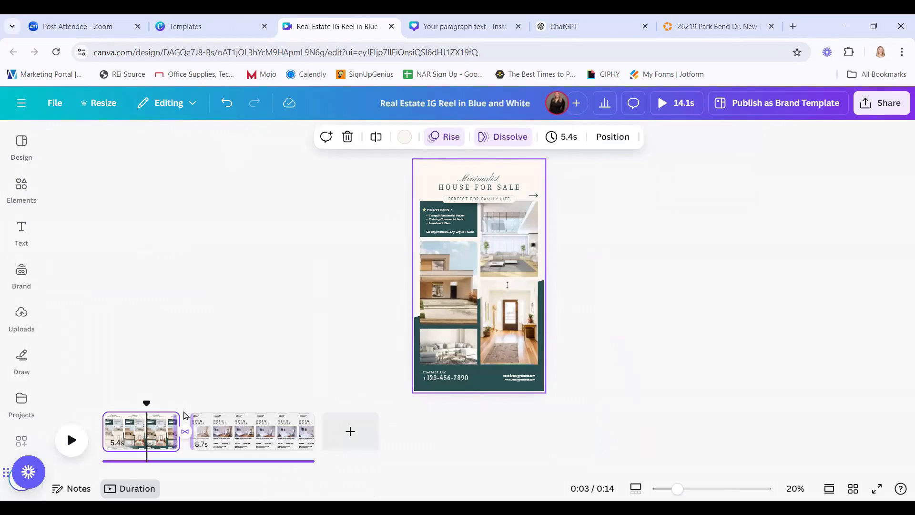
Check the 0.5s Dissolve settings, then close the Transitions panel and deselect the page.
click(187, 435)
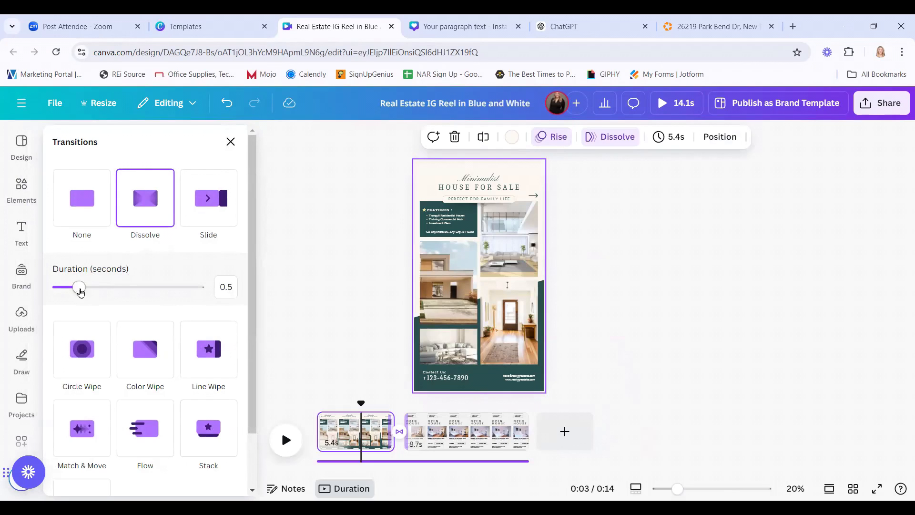
scroll(199, 329, down, 1)
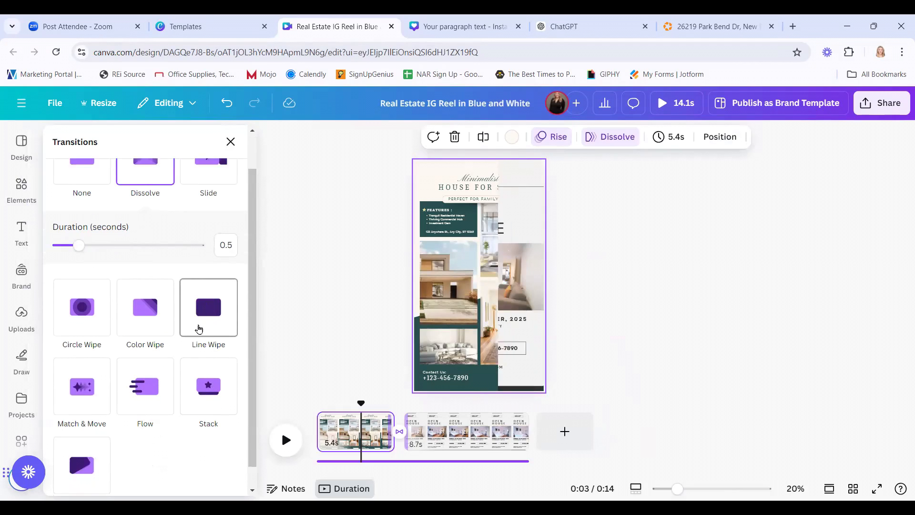
scroll(198, 329, down, 1)
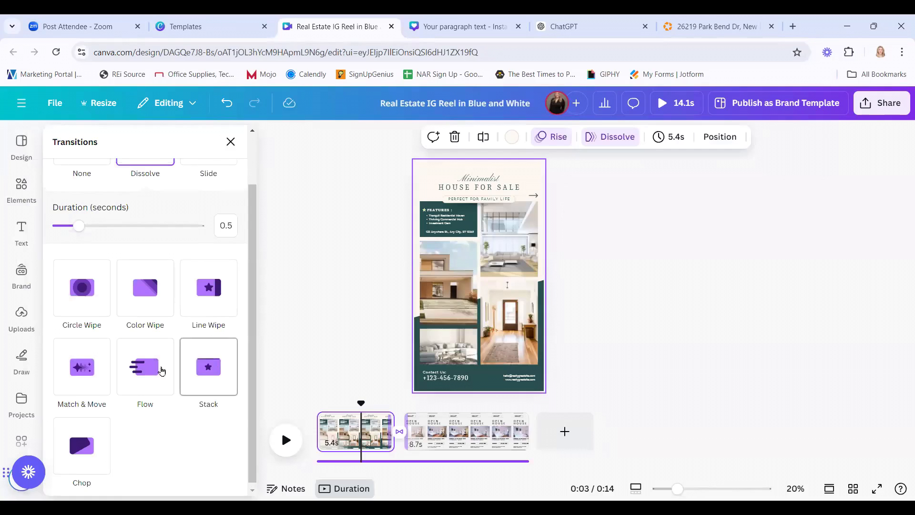
scroll(161, 371, up, 2)
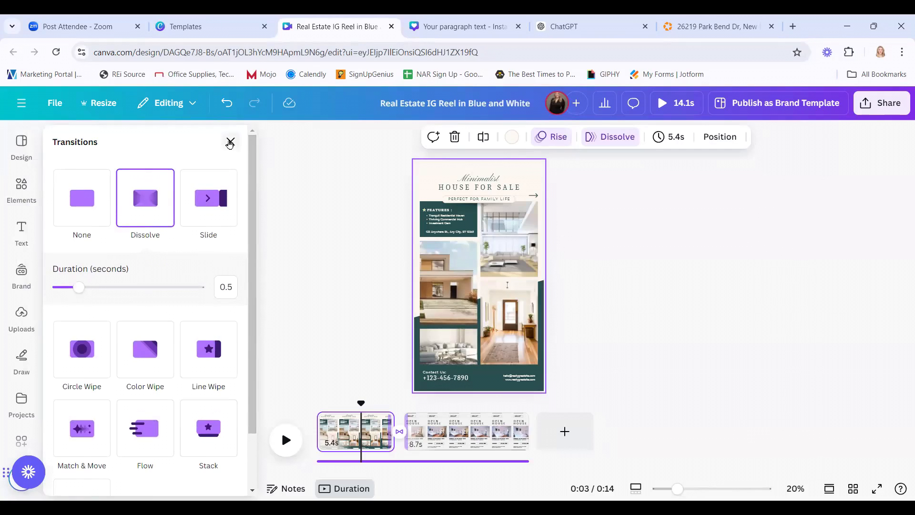
click(229, 144)
click(303, 293)
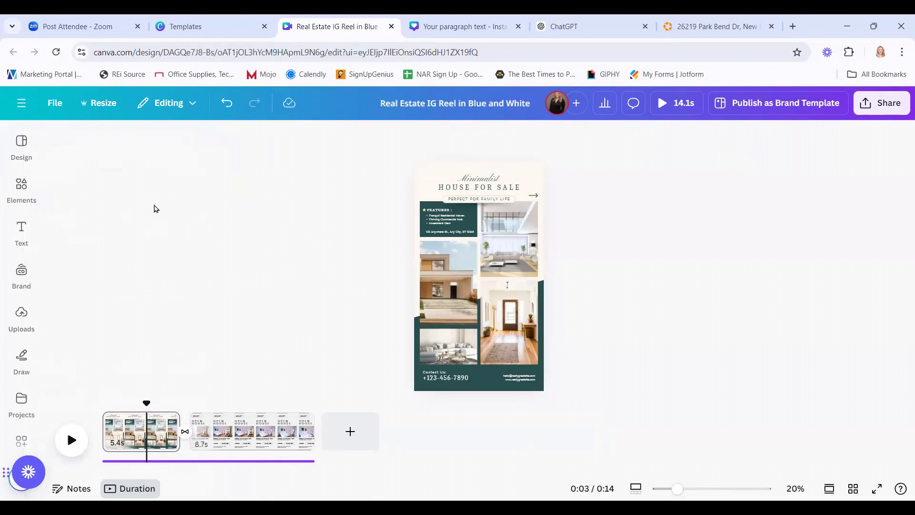
Return to the Canva home page and create a blank Flyer (Portrait, 8.5 × 11 in) design.
click(20, 109)
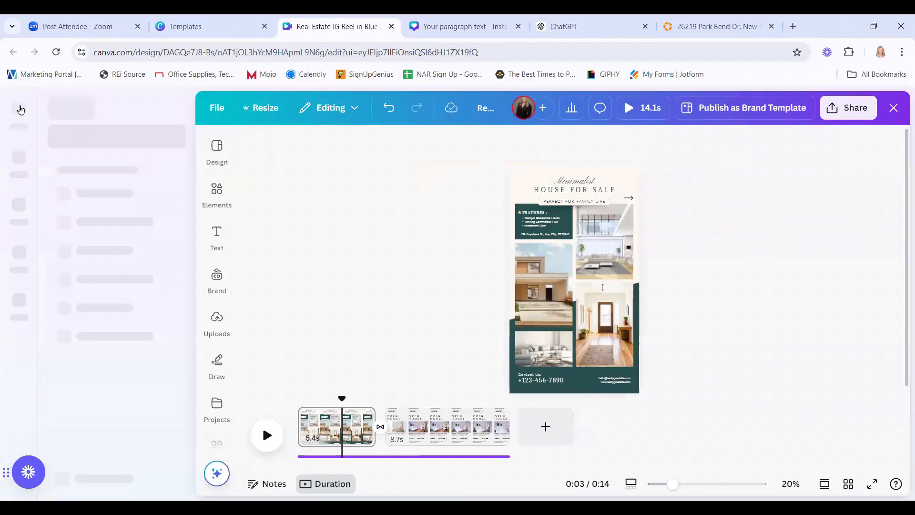
click(14, 106)
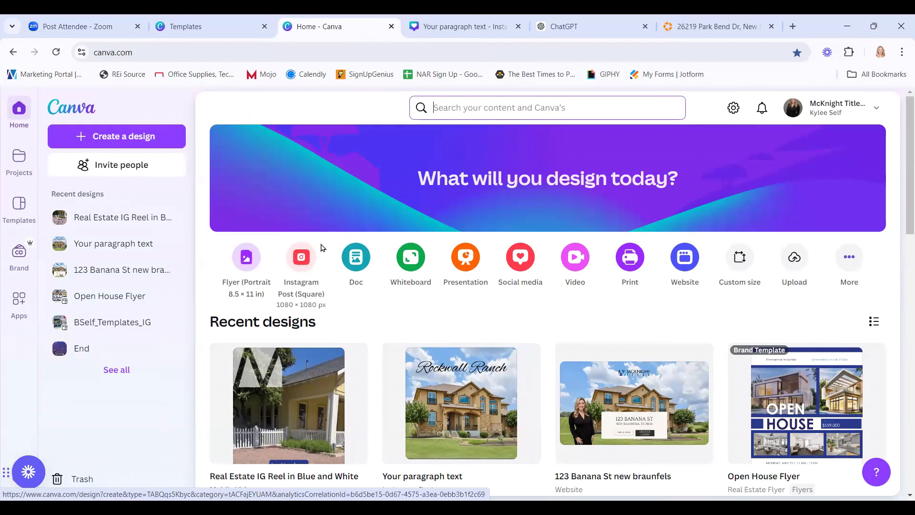
click(251, 262)
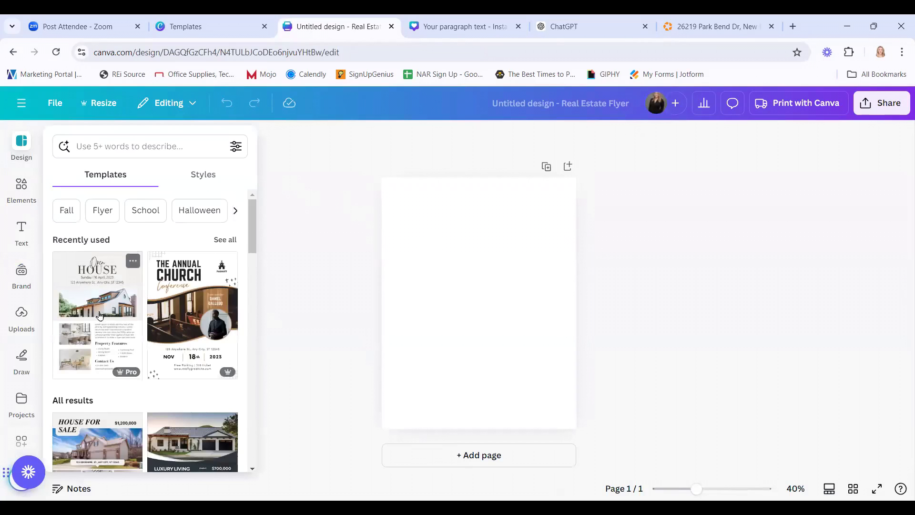
Apply the White Beige Modern House for Sale Flyer template, then bring up Resize.
scroll(109, 329, down, 2)
scroll(109, 331, down, 2)
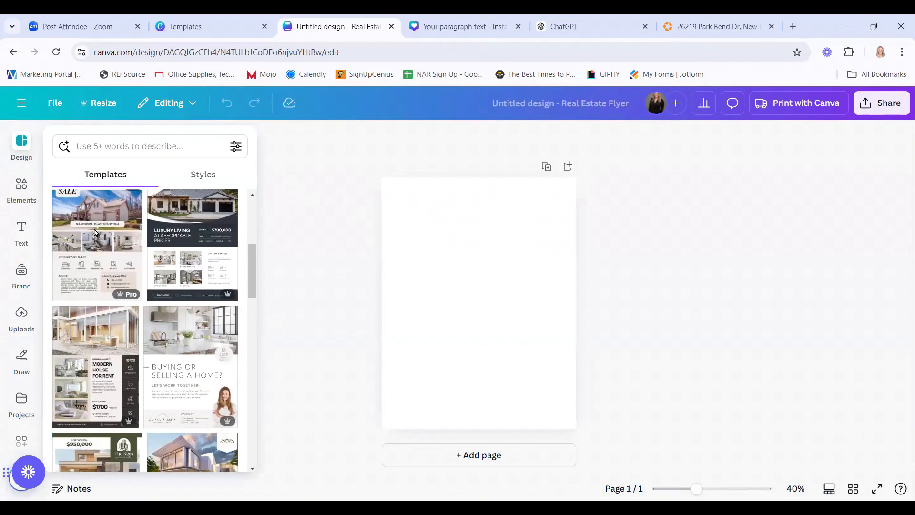
click(128, 242)
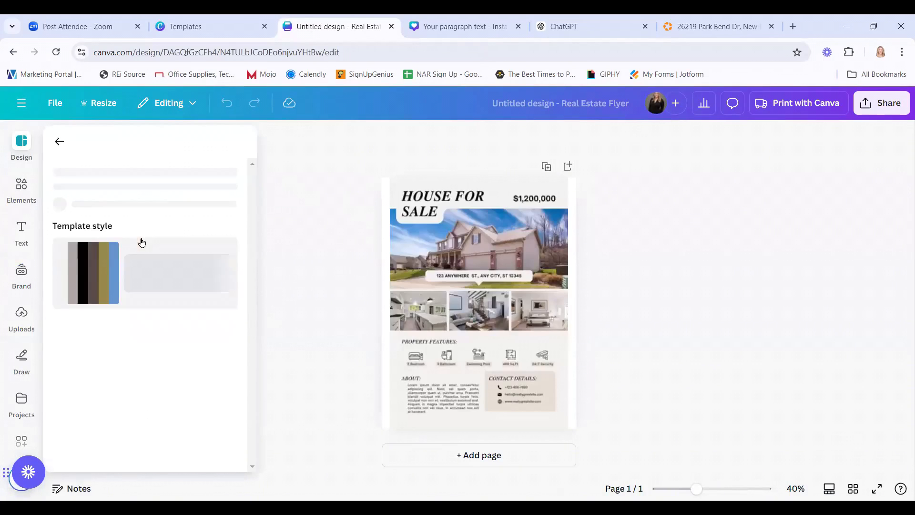
click(291, 238)
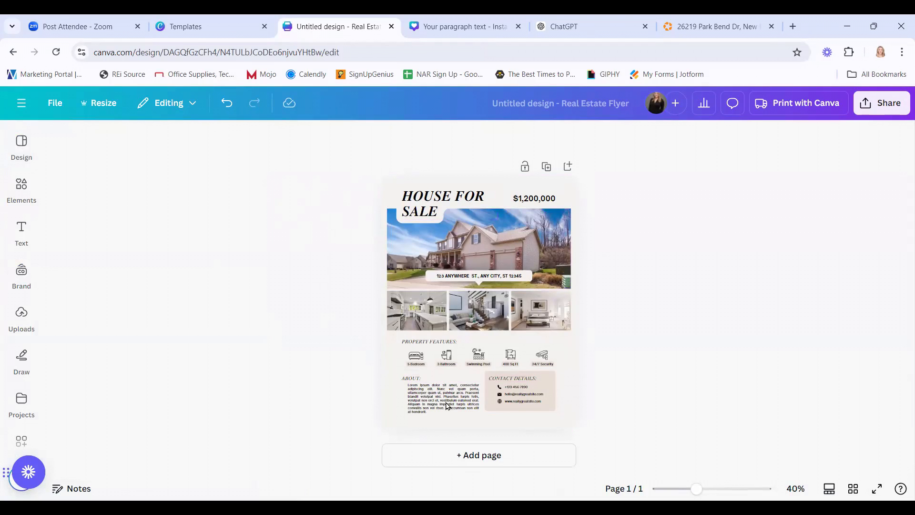
click(101, 106)
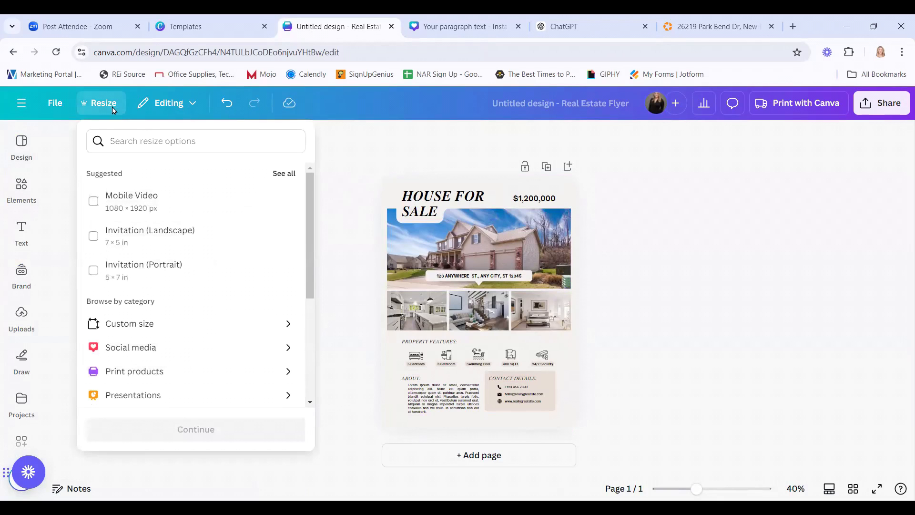
Search sizes for 'rack', pick Rack Card (Portrait) 4 × 9 in, and continue to the preview.
click(162, 141)
scroll(218, 310, down, 2)
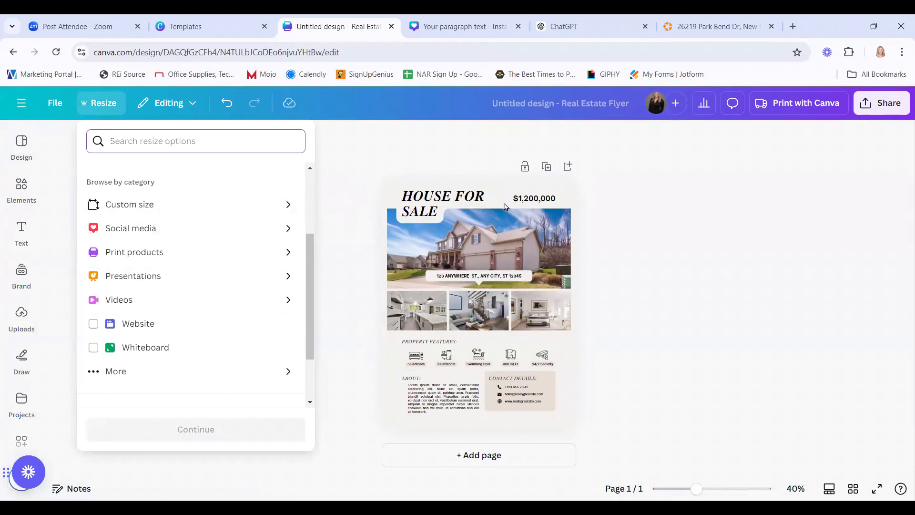
click(641, 237)
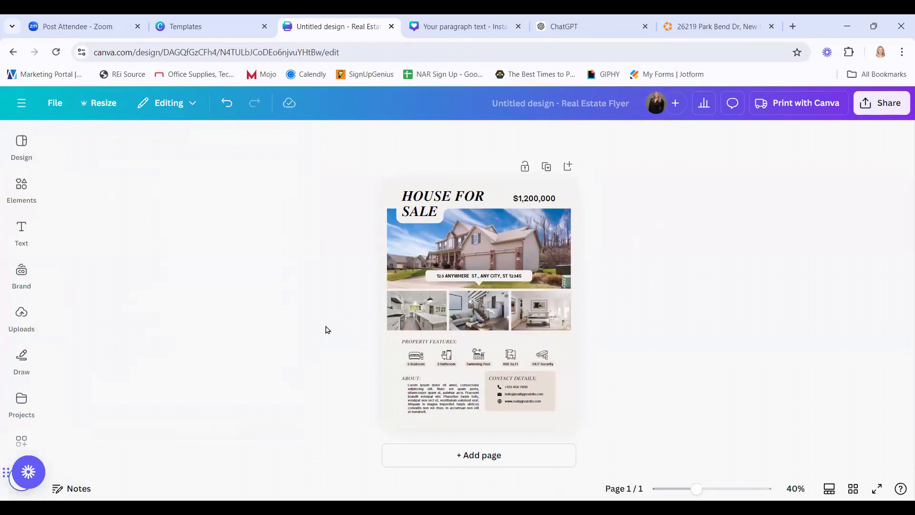
click(106, 106)
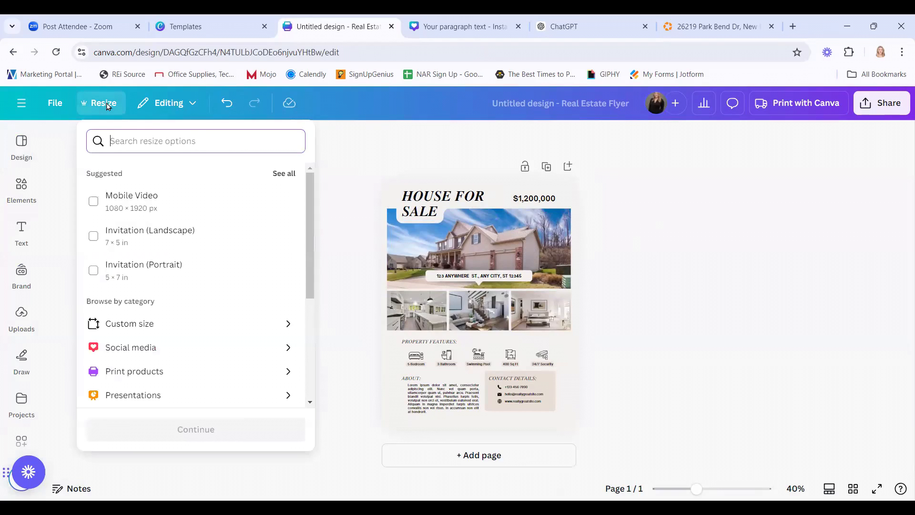
text(rack)
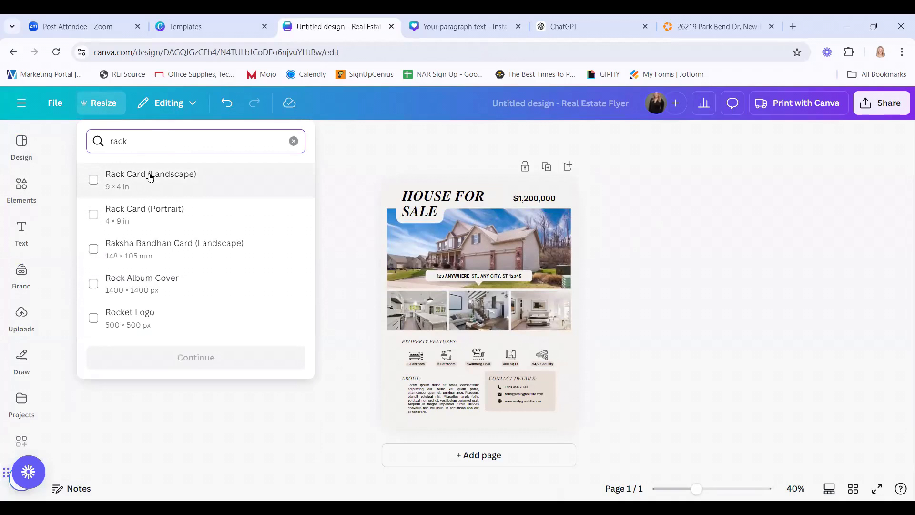
click(93, 214)
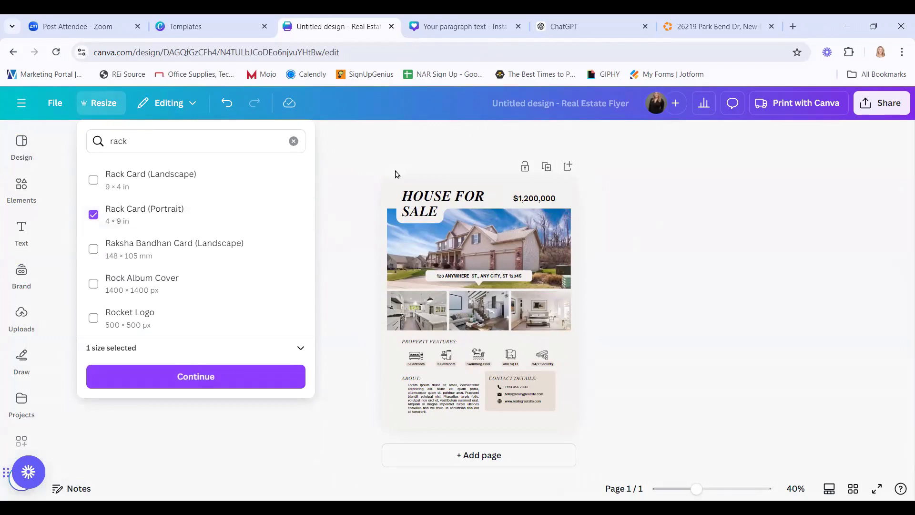
click(201, 378)
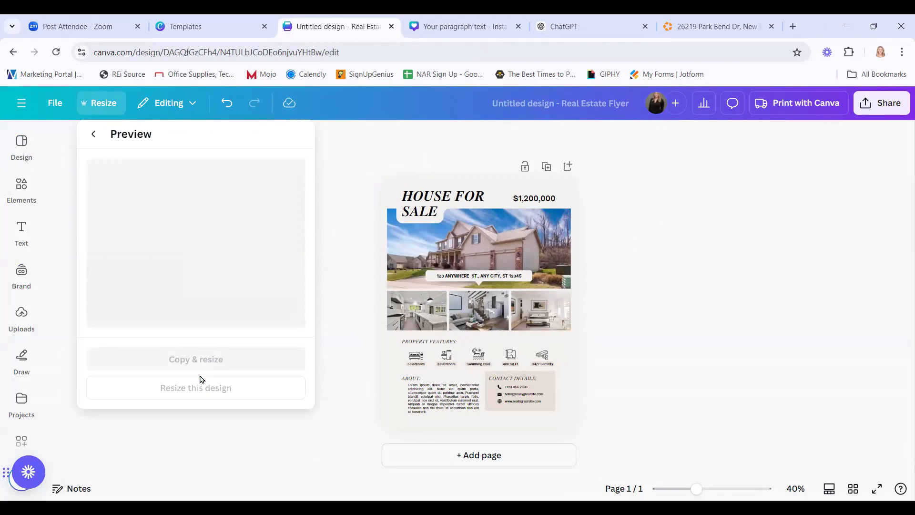
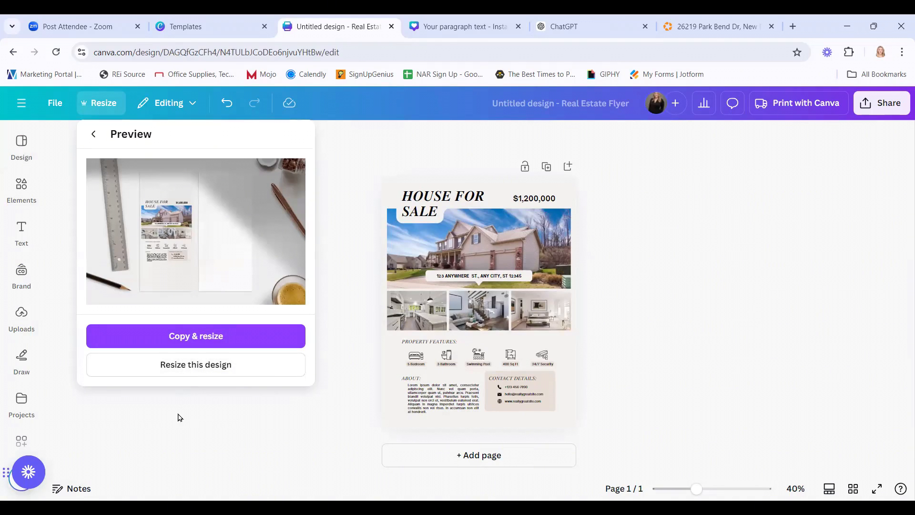
Resize the house-for-sale flyer into a 4 × 9 in portrait Rack Card.
click(196, 368)
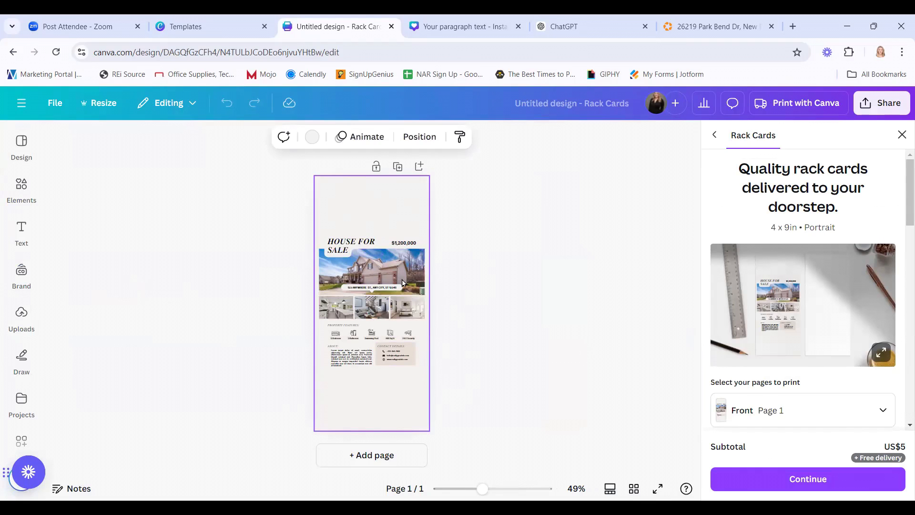
Select the HOUSE FOR SALE title, price and photos and nudge them higher on the card.
drag(330, 206, 408, 316)
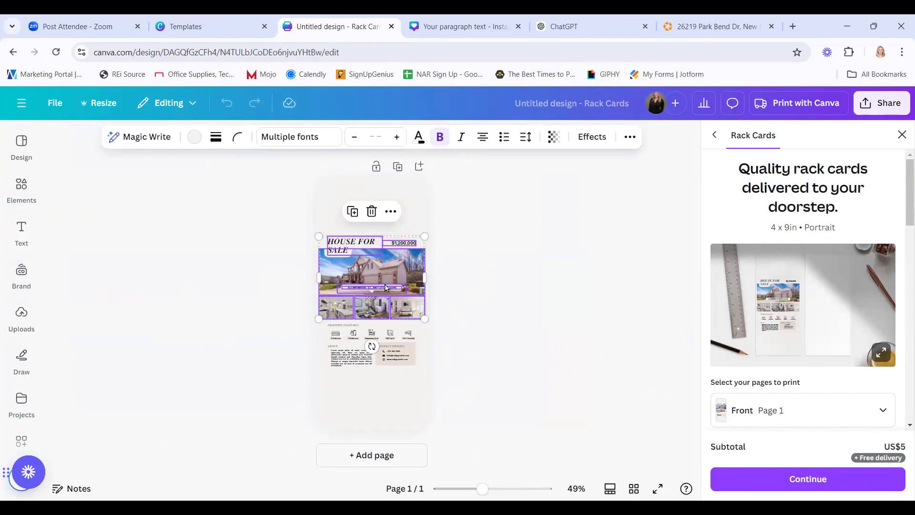
drag(385, 265, 383, 290)
click(515, 311)
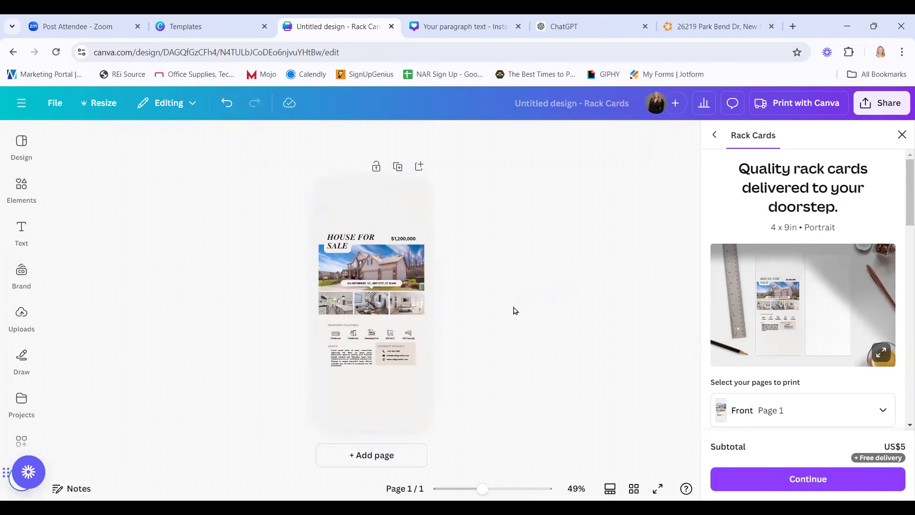
click(428, 221)
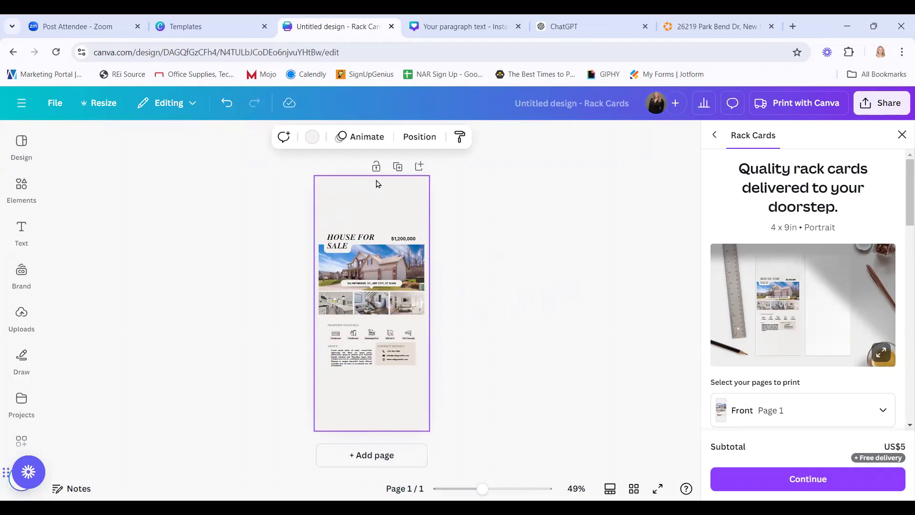
click(99, 103)
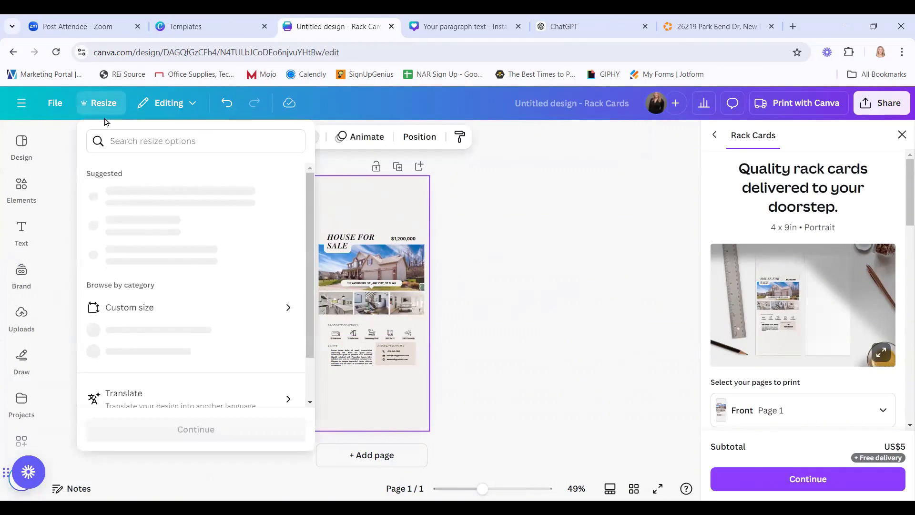
text(door hang)
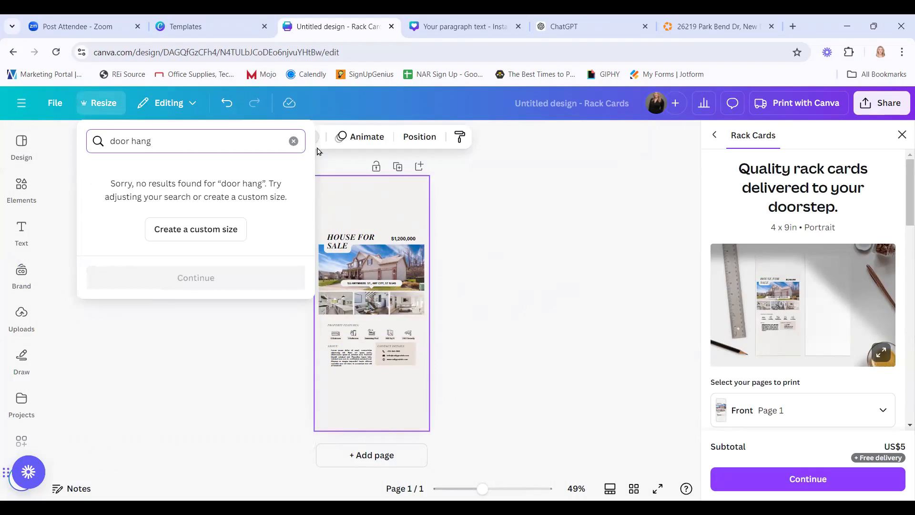
click(294, 142)
click(593, 291)
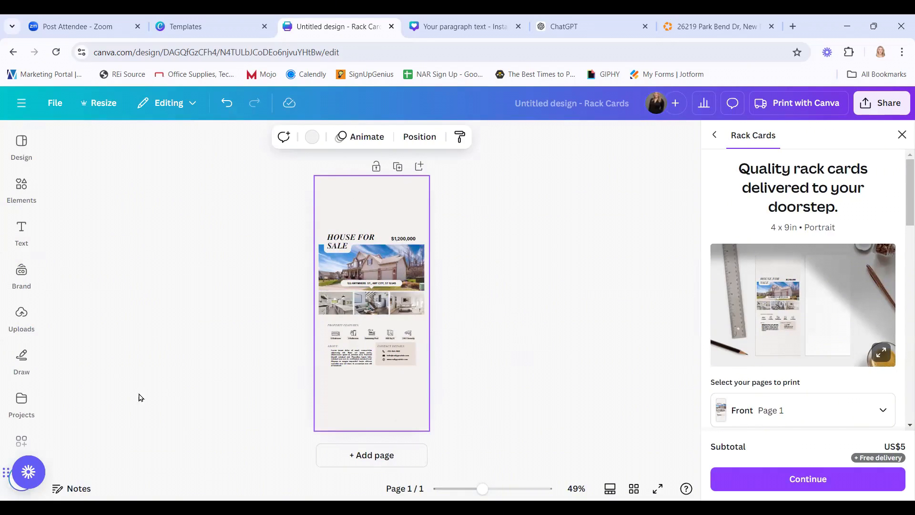
Leave the rack card editor and return to the Canva Home page.
click(24, 185)
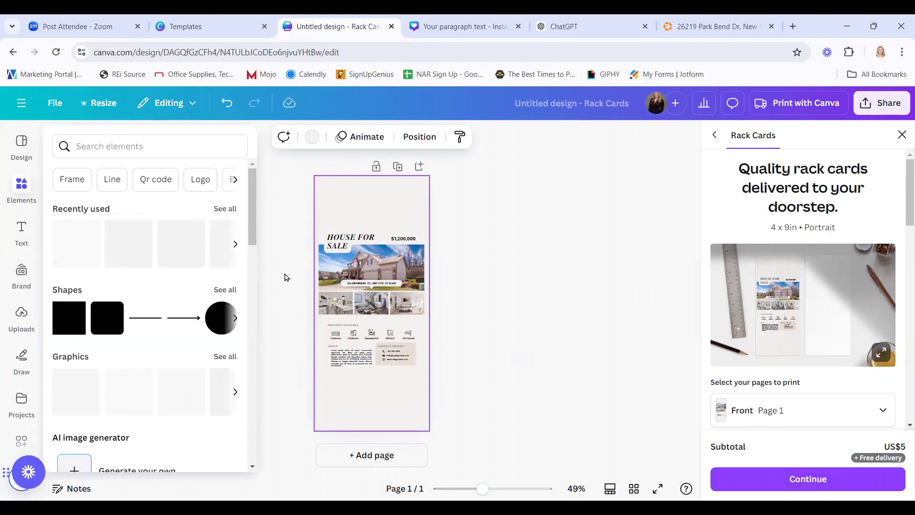
click(291, 246)
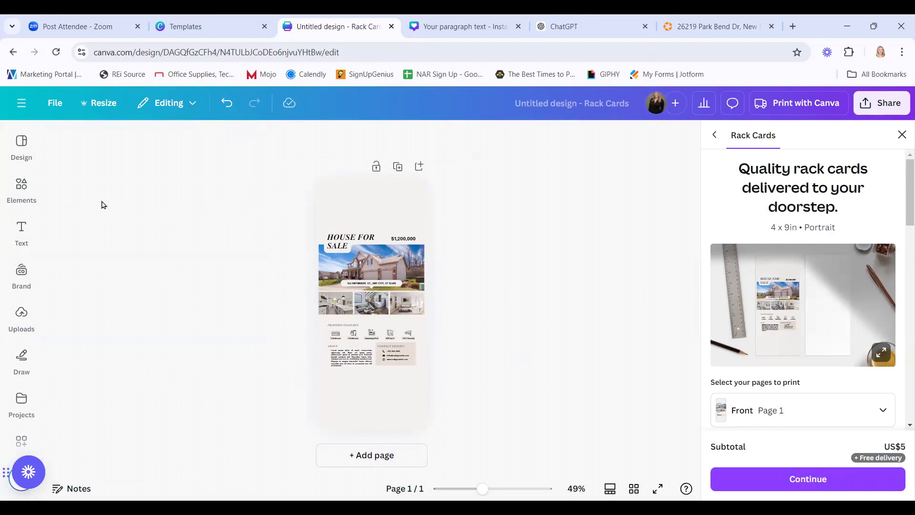
click(21, 104)
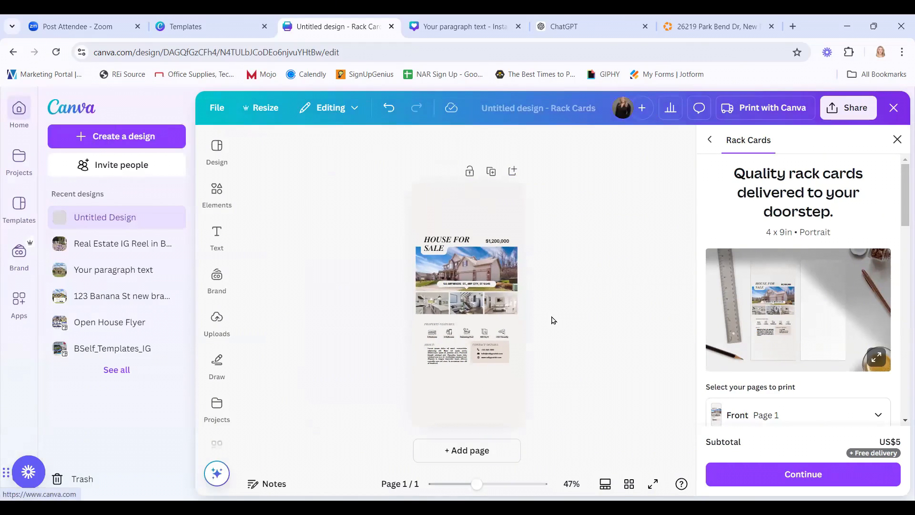
click(217, 239)
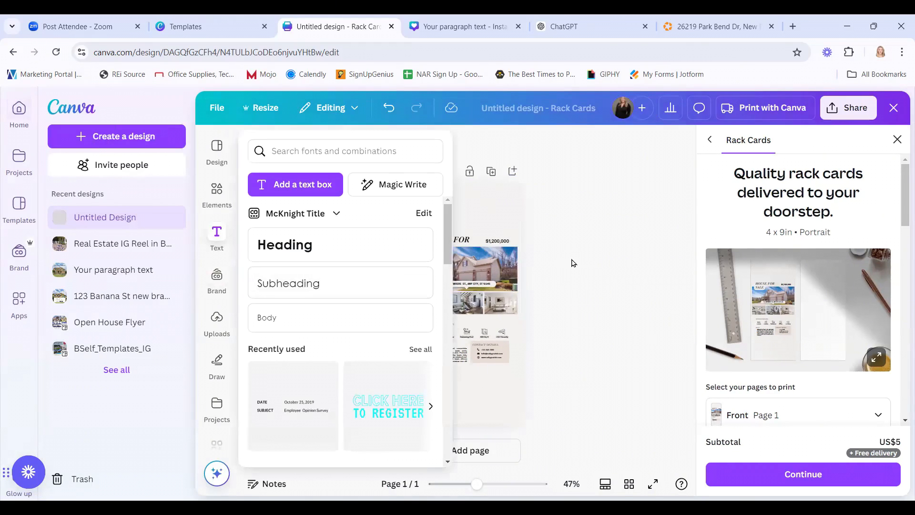
click(11, 115)
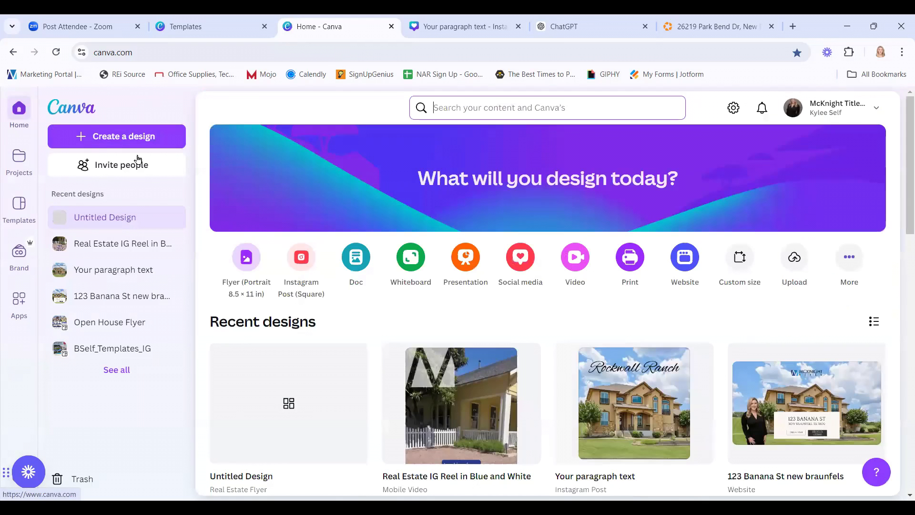
Scroll down through the Recent designs grid to browse saved flyers and posts.
click(843, 239)
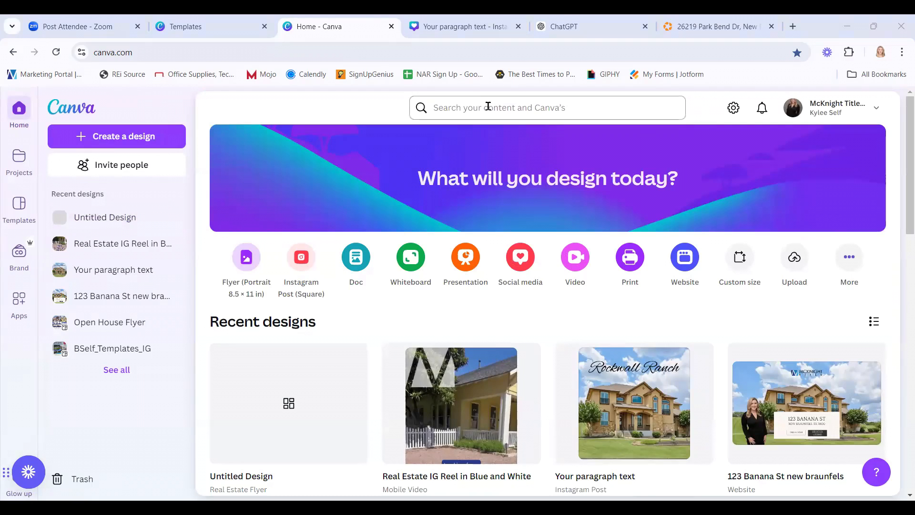
scroll(556, 317, down, 8)
scroll(556, 322, down, 10)
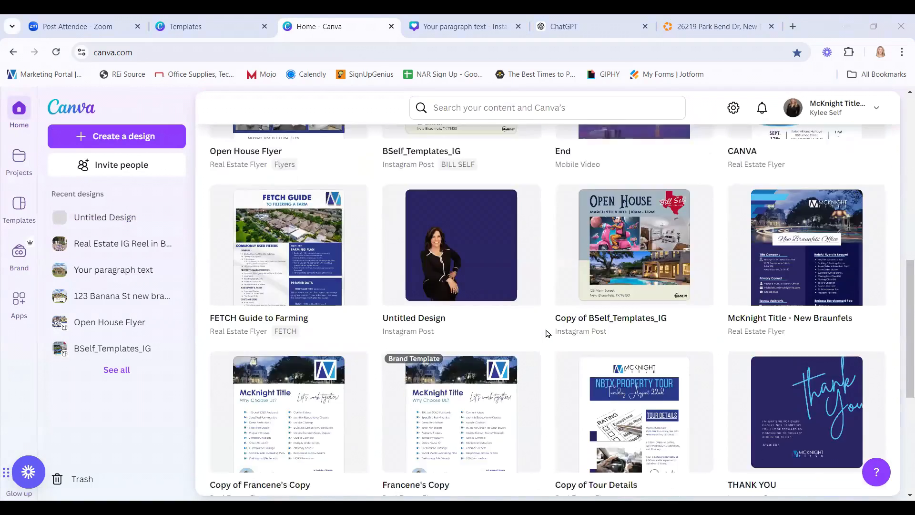
scroll(547, 333, down, 8)
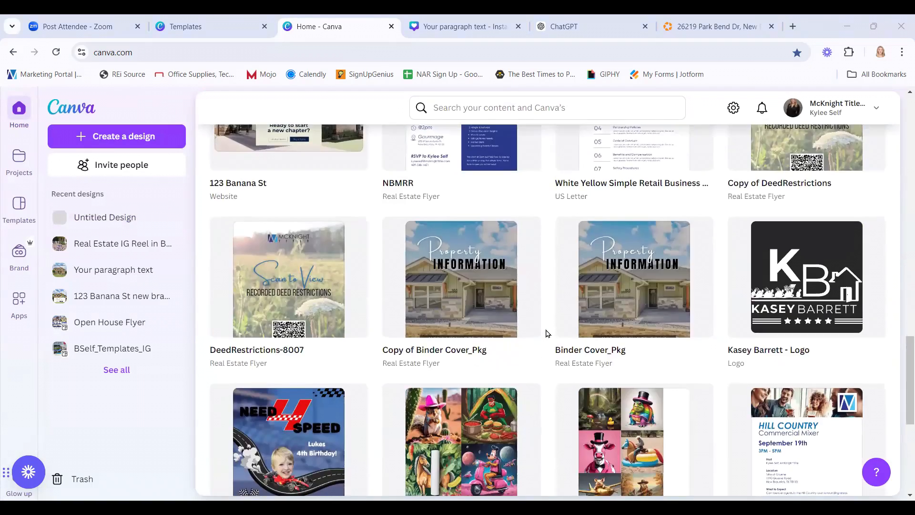
scroll(543, 337, down, 10)
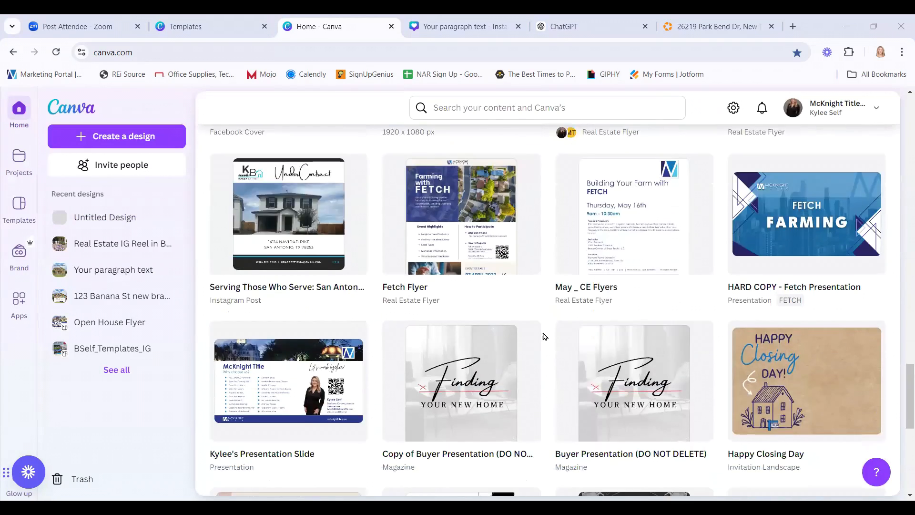
scroll(544, 336, down, 2)
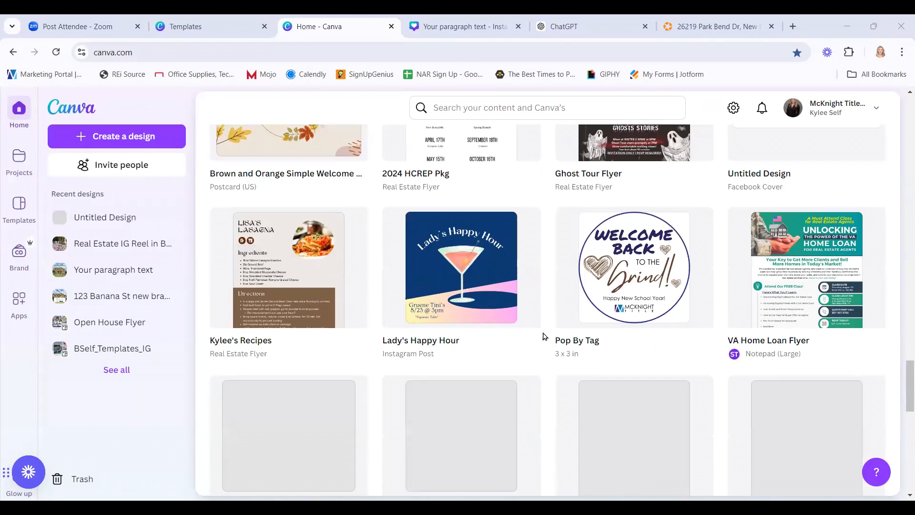
scroll(544, 337, up, 1)
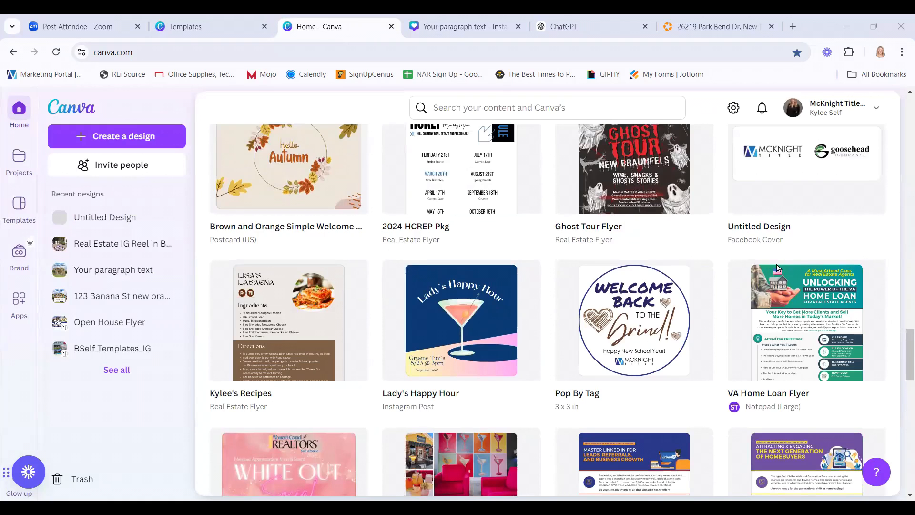
scroll(834, 259, up, 6)
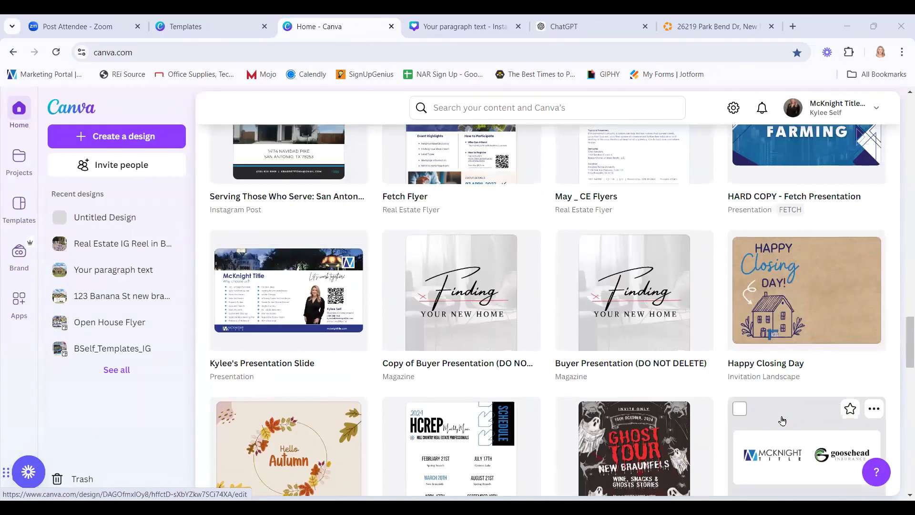
Open the Facebook cover design and group the McKnight Title and Goosehead Insurance logos.
click(815, 417)
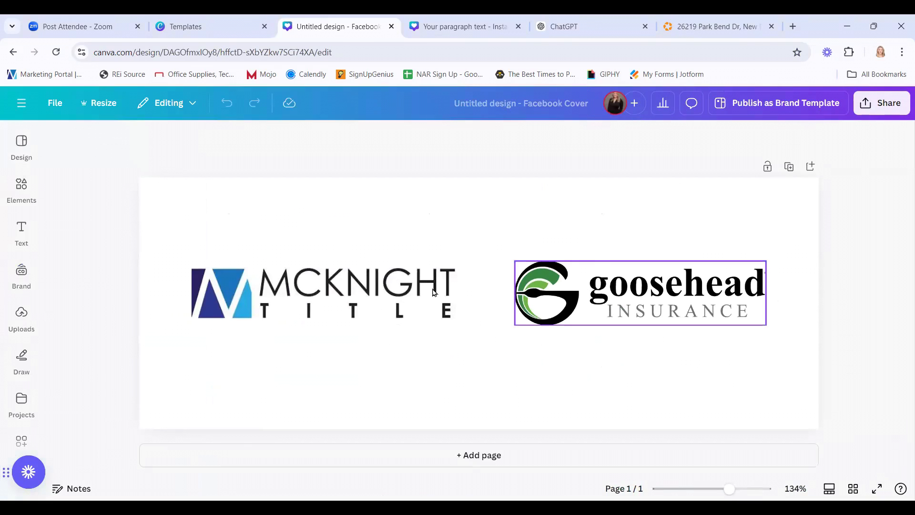
drag(174, 223, 771, 361)
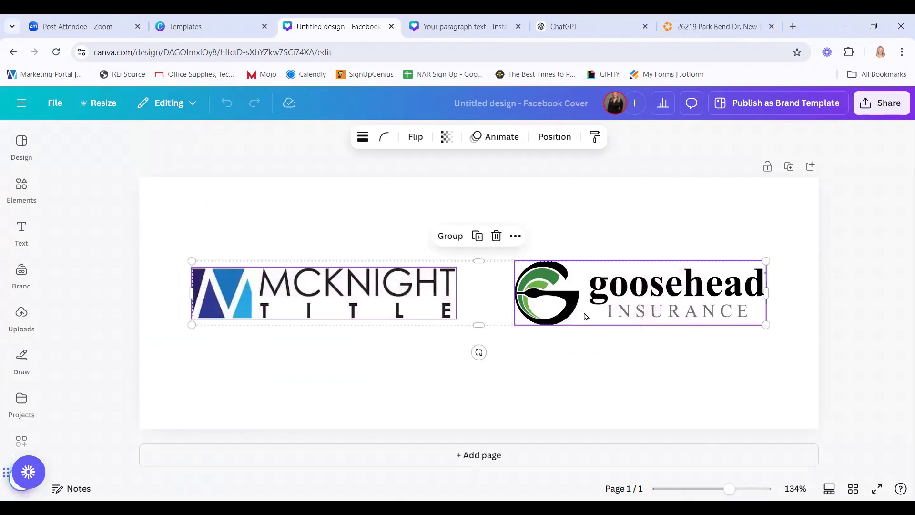
click(452, 237)
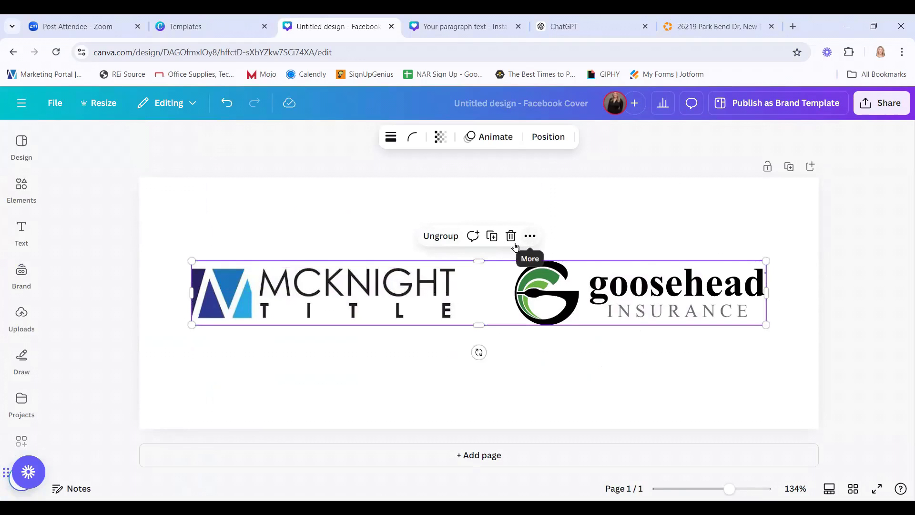
click(449, 238)
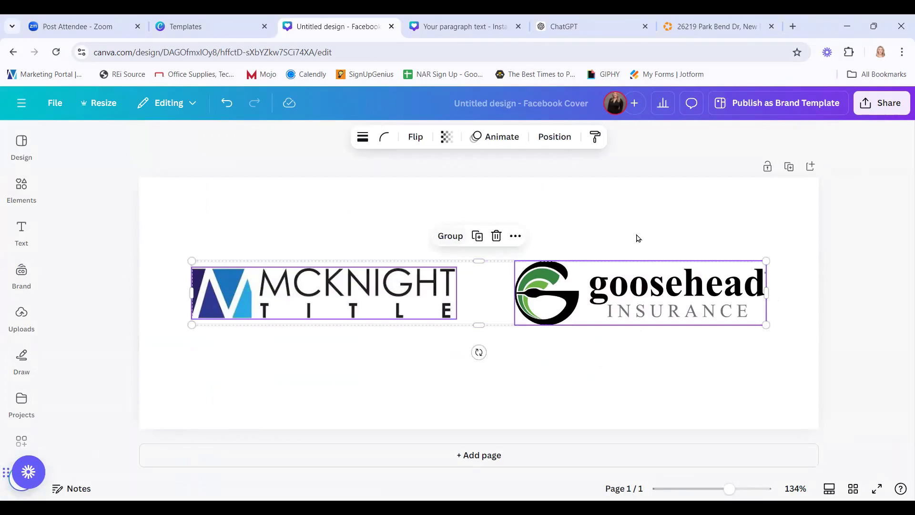
click(372, 247)
drag(307, 234, 643, 324)
click(457, 238)
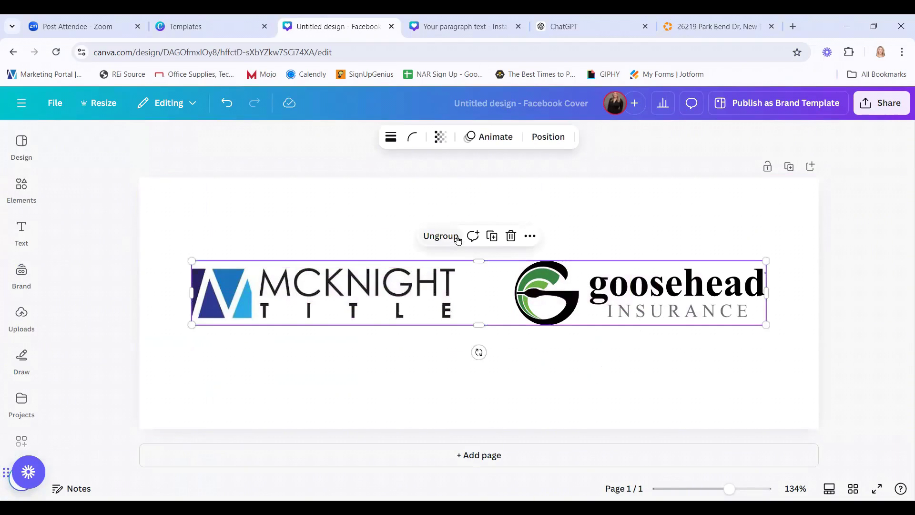
Copy the grouped logos via the More actions menu.
click(530, 236)
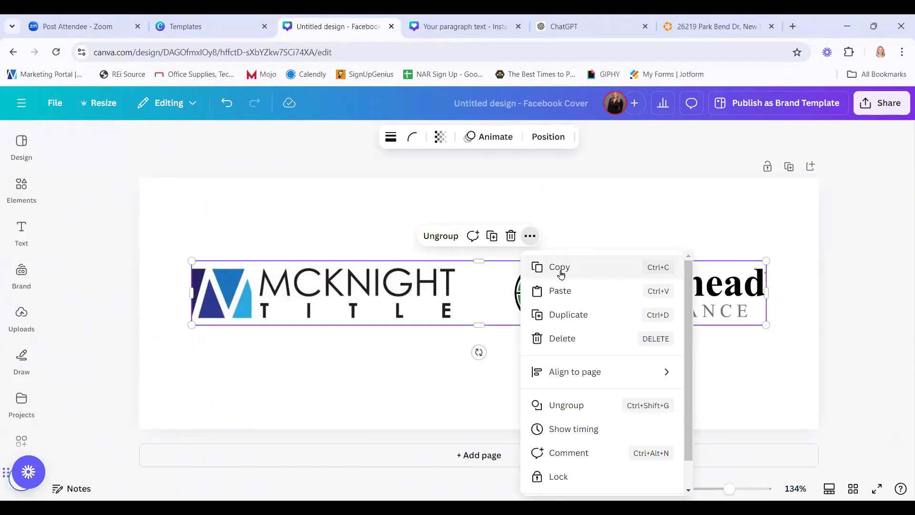
click(553, 266)
click(34, 104)
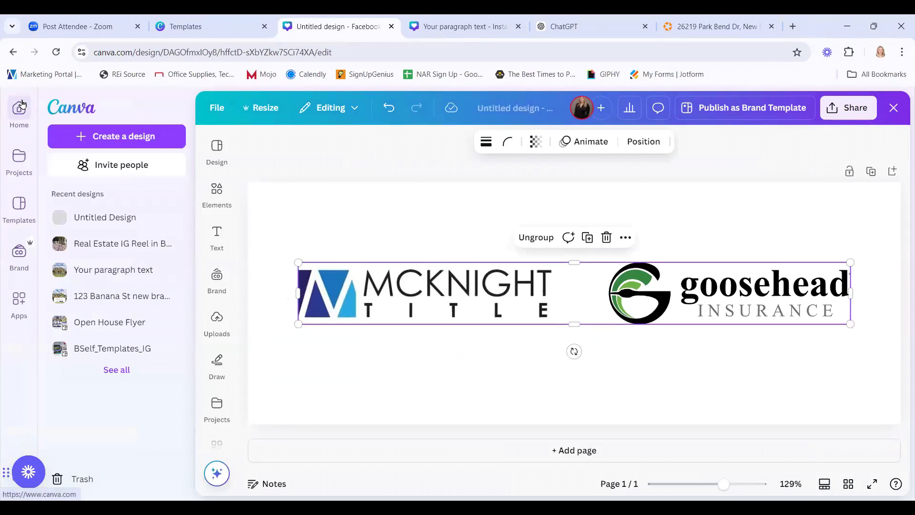
Reopen the rack card design from Home and paste the copied logo group onto it.
click(19, 113)
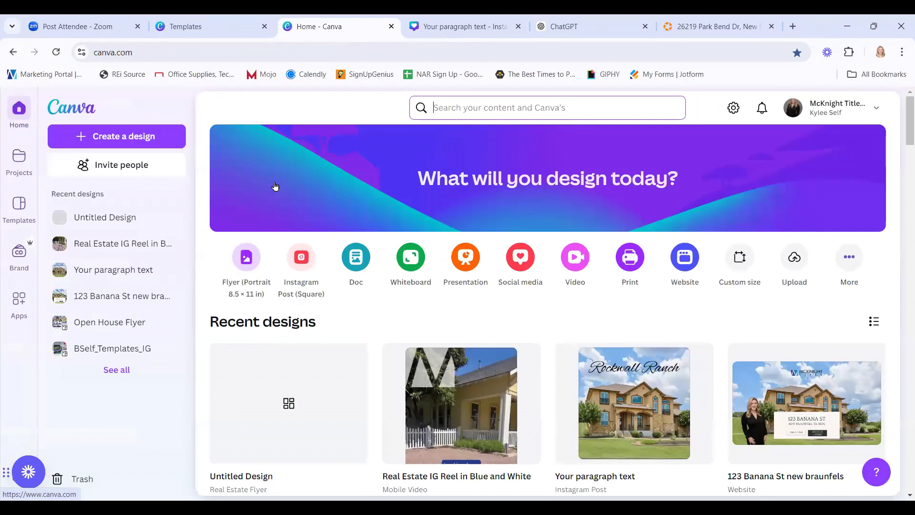
scroll(346, 386, down, 3)
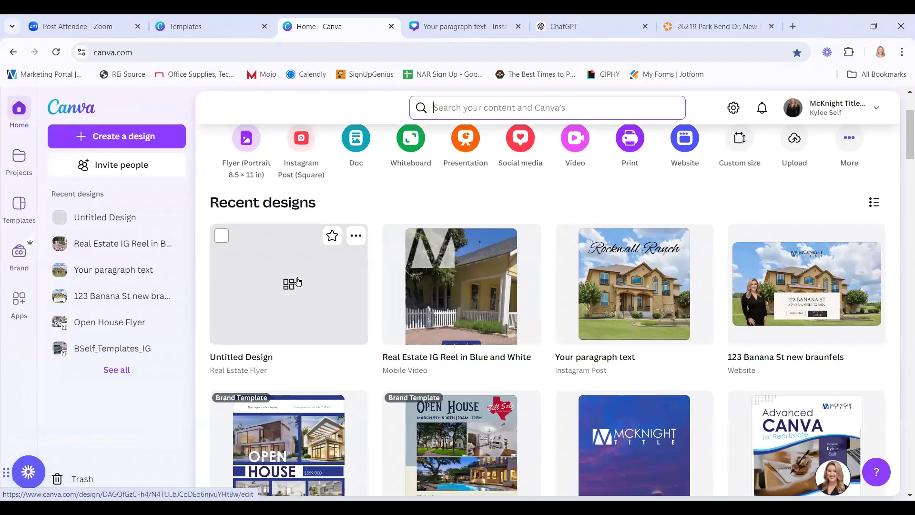
click(355, 300)
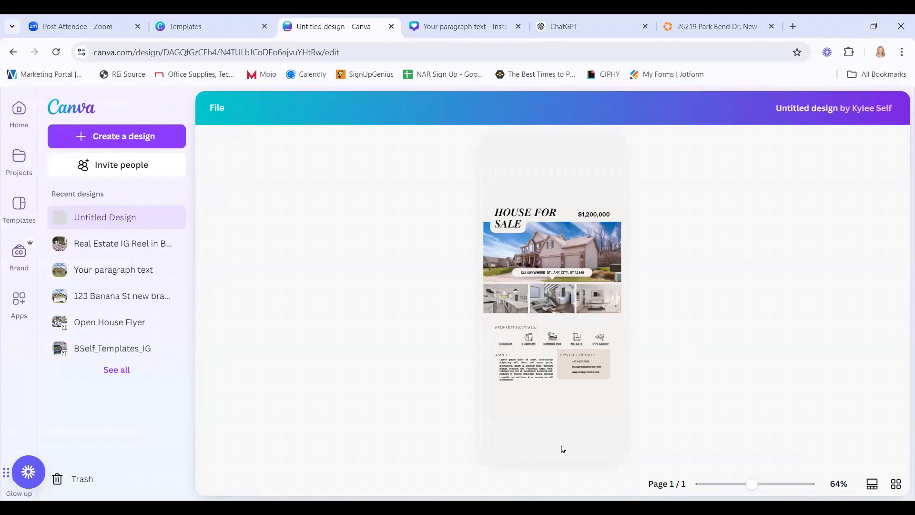
right_click(484, 436)
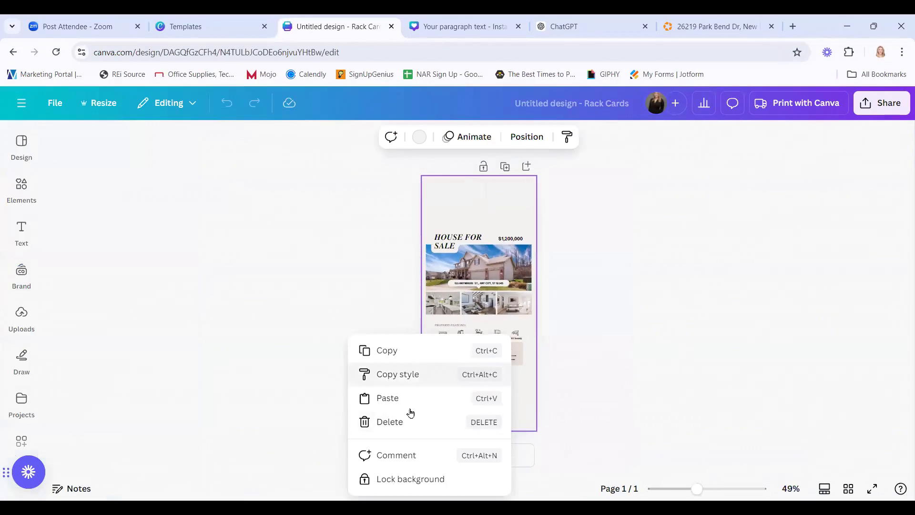
click(394, 404)
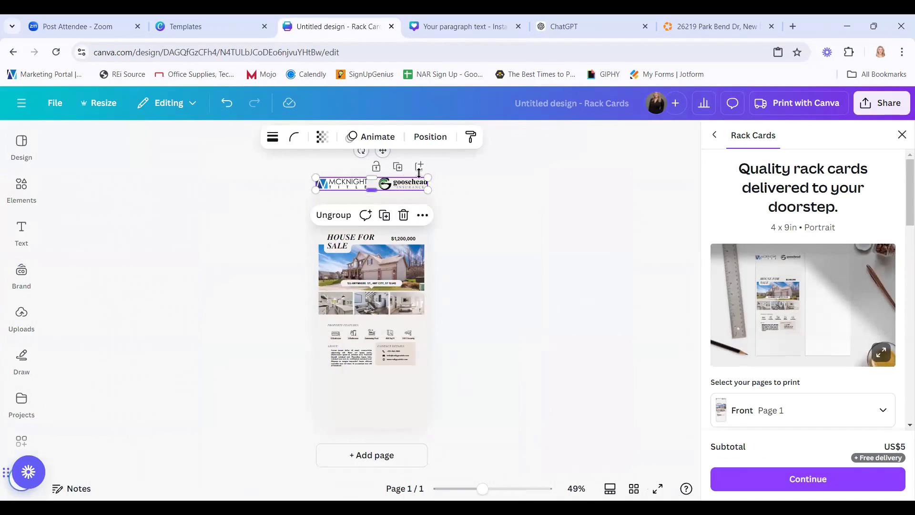
Move the logo pair down, ungroup it, and center McKnight above Goosehead.
drag(383, 150, 378, 375)
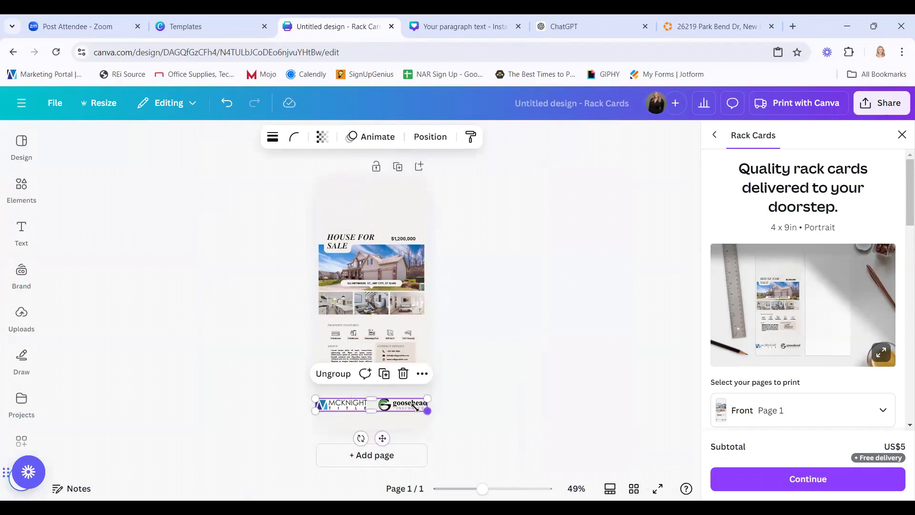
drag(427, 410, 427, 409)
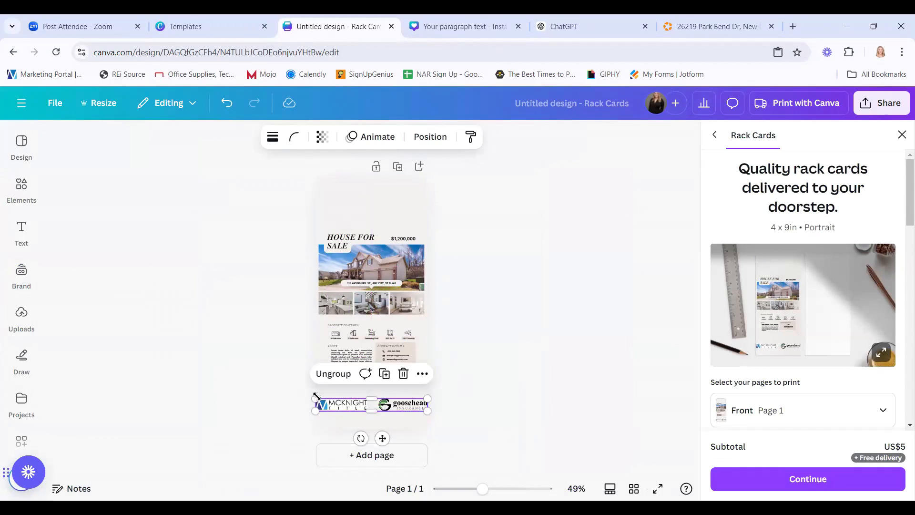
click(336, 374)
click(347, 402)
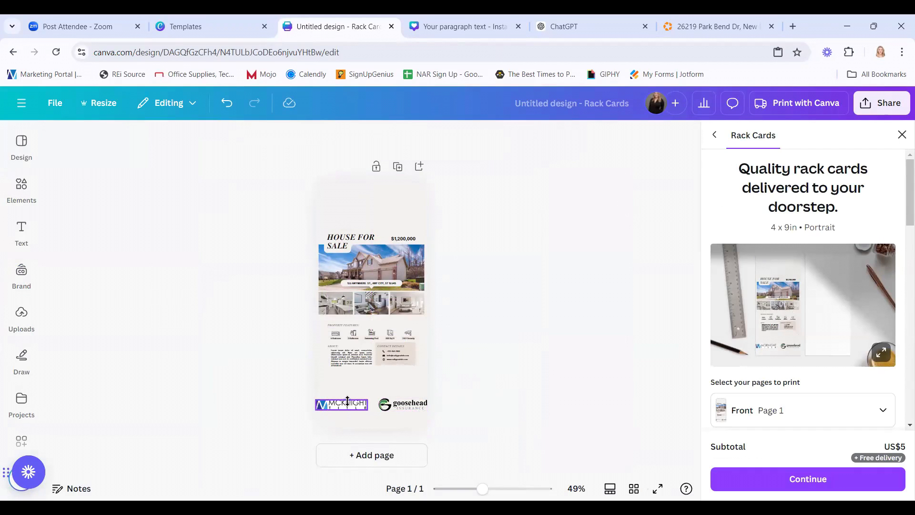
drag(348, 402, 373, 389)
drag(395, 406, 362, 422)
click(414, 394)
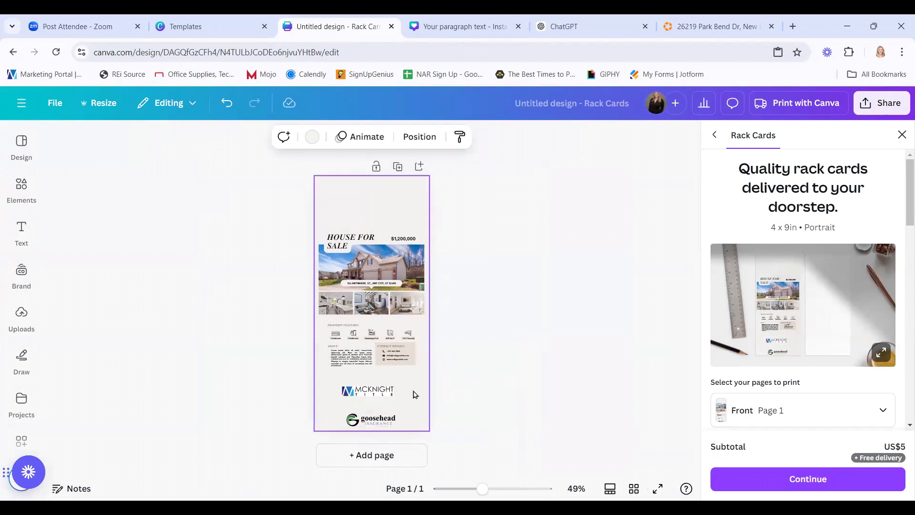
drag(380, 388, 374, 386)
drag(382, 417, 389, 416)
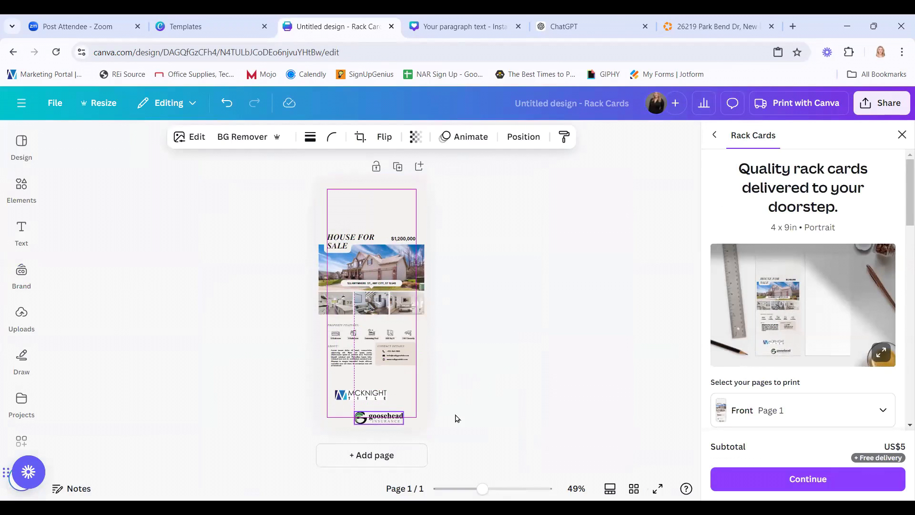
click(456, 418)
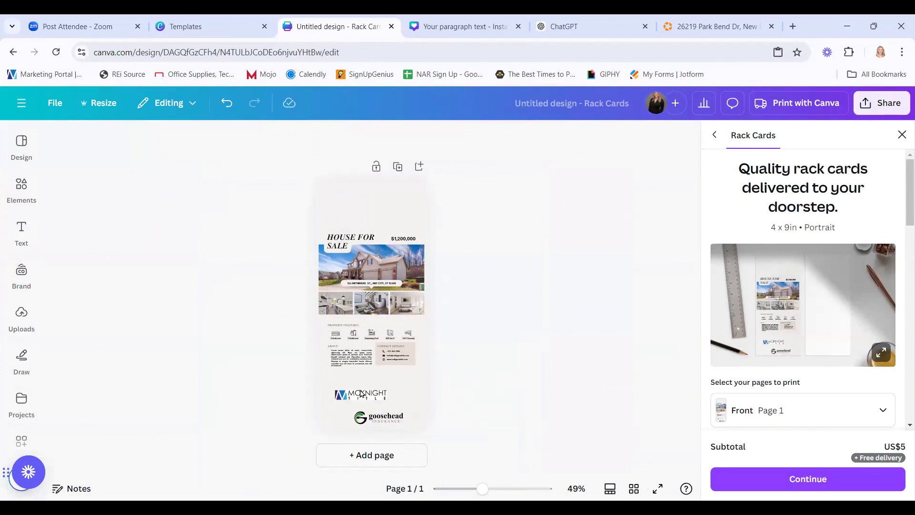
Bring the McKnight and Goosehead logos closer together at the card's bottom.
drag(324, 386, 417, 431)
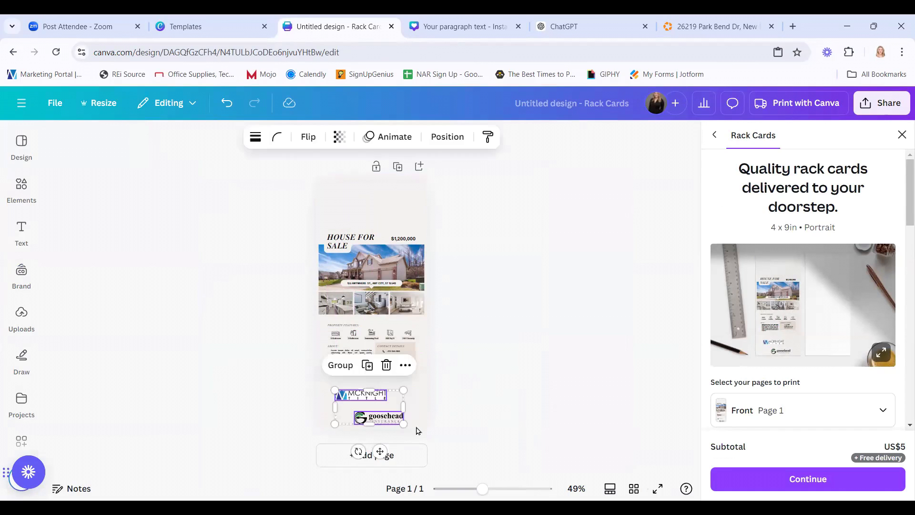
click(406, 365)
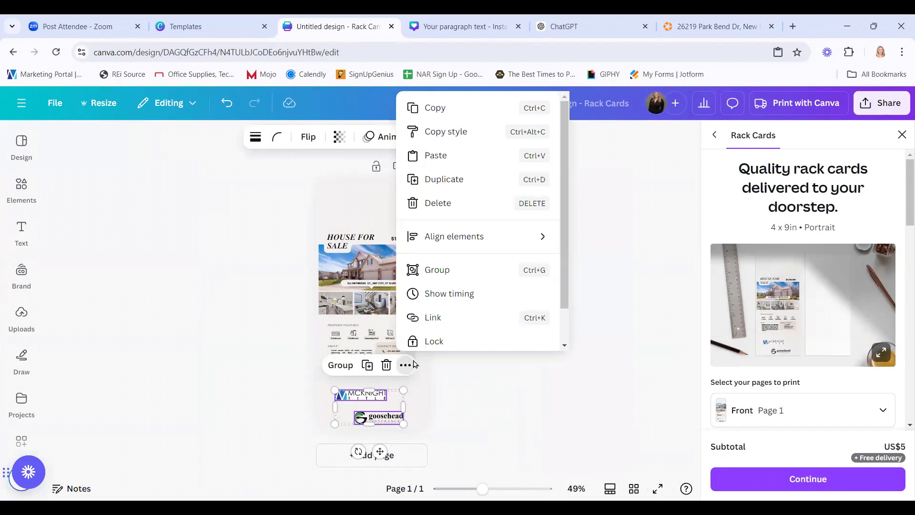
scroll(475, 281, down, 2)
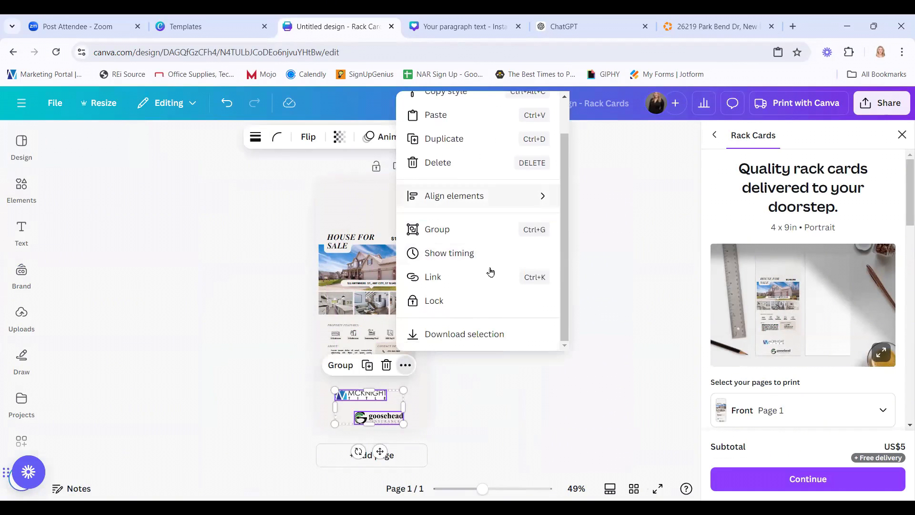
click(358, 416)
drag(357, 396, 352, 389)
drag(387, 423, 383, 408)
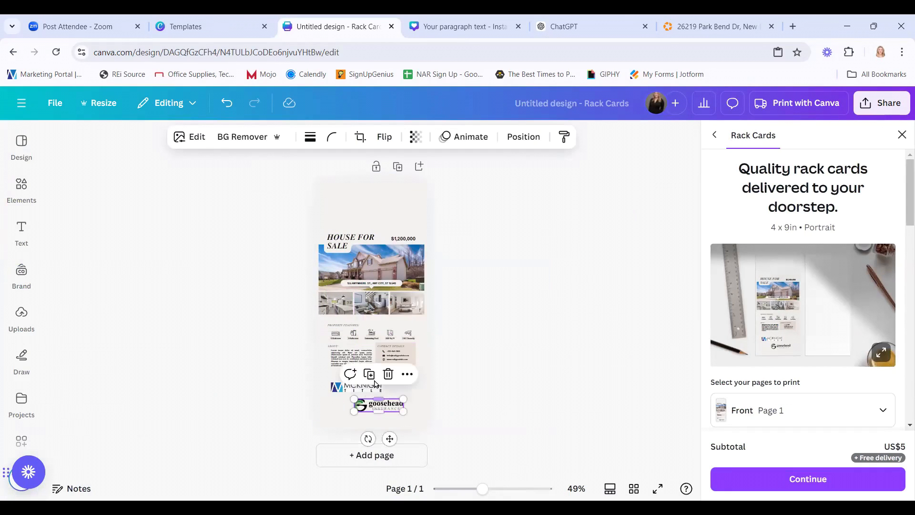
Duplicate the Goosehead logo and tidy all three logos into an evenly spaced stack.
key(ctrl+d)
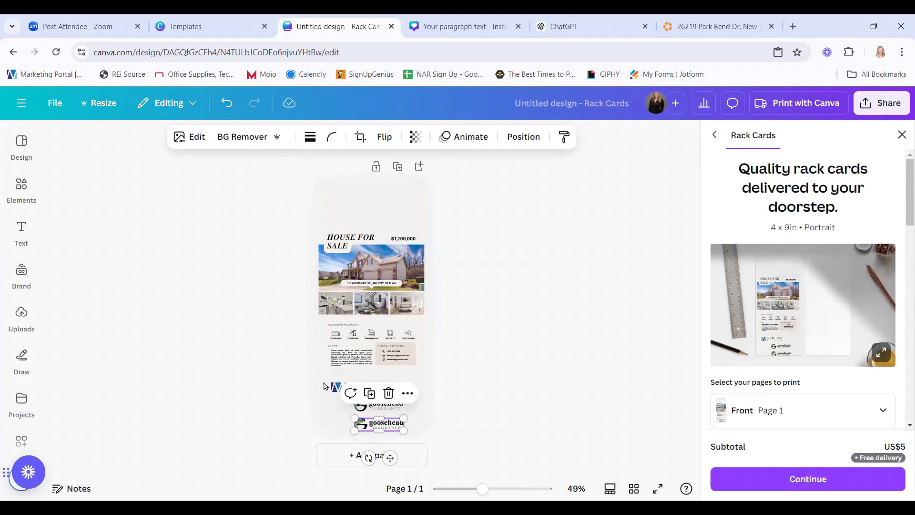
drag(326, 377, 382, 435)
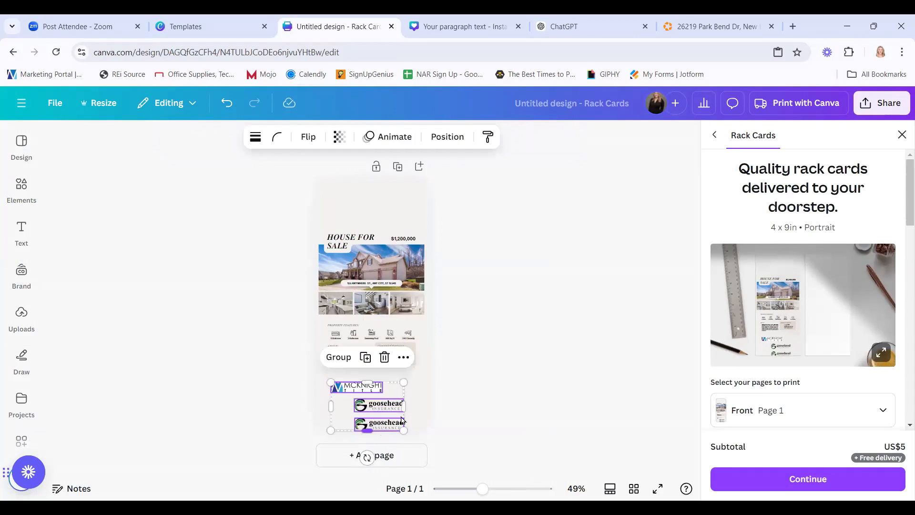
click(404, 359)
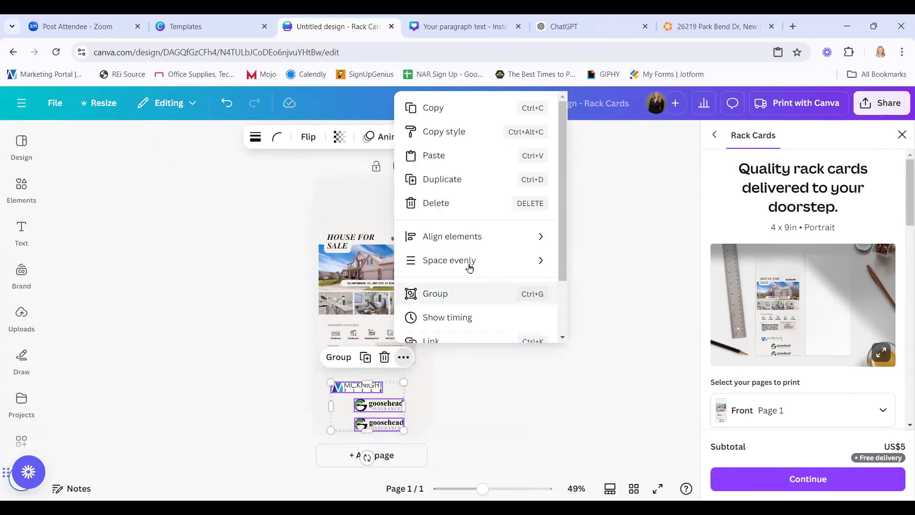
mouse_move(464, 265)
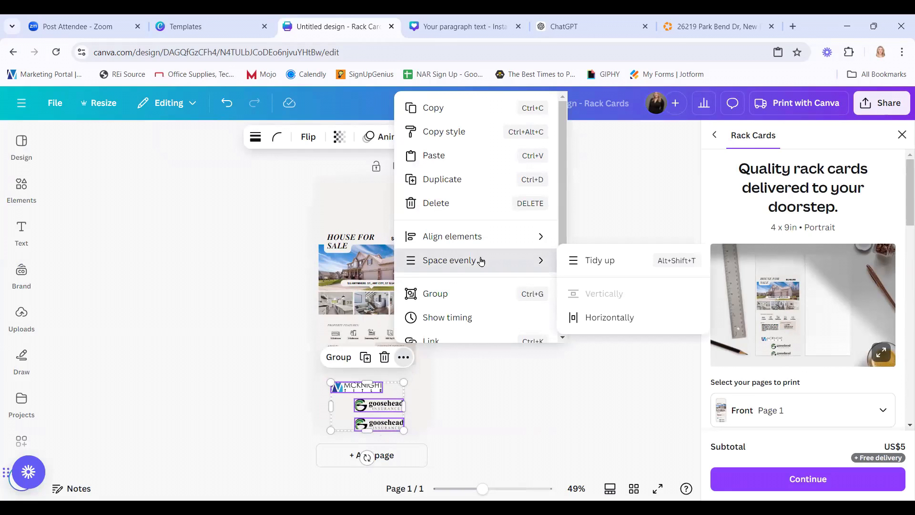
click(631, 267)
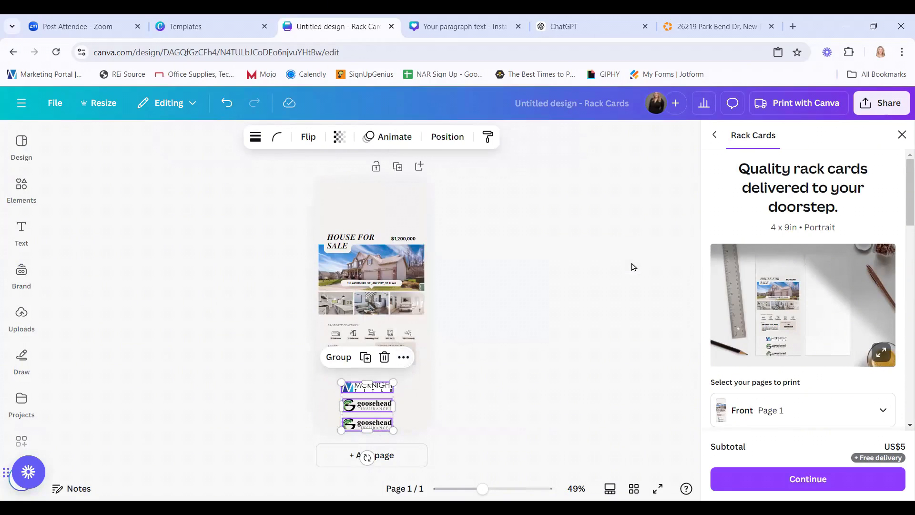
click(547, 397)
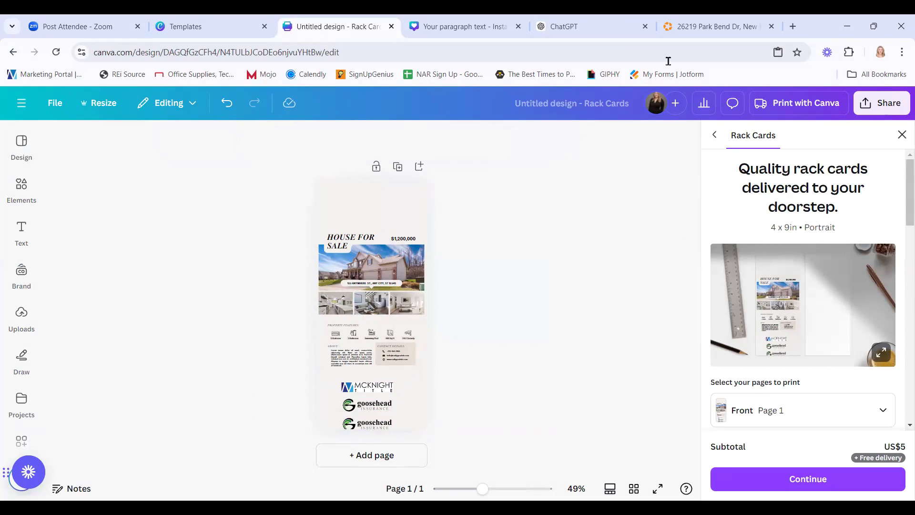
Go to the Canva home page and open the account switcher dropdown.
mouse_move(607, 36)
click(21, 103)
click(22, 109)
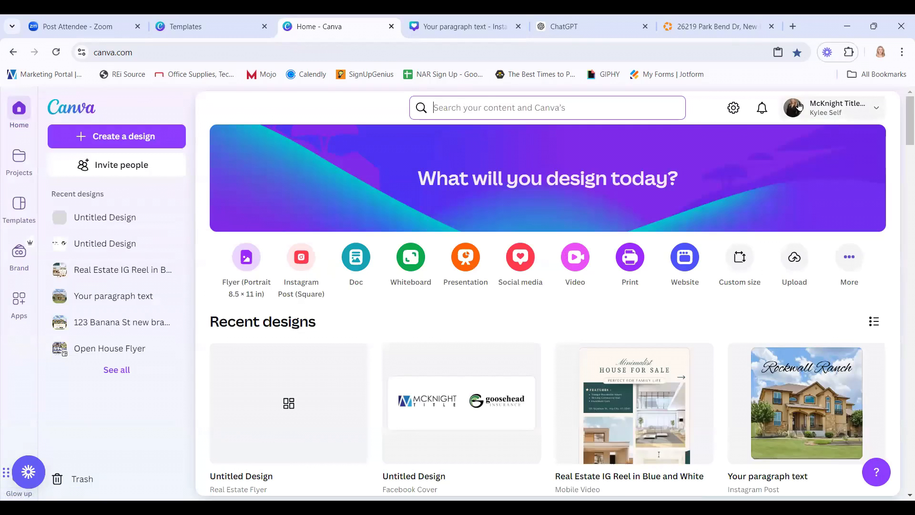
click(877, 112)
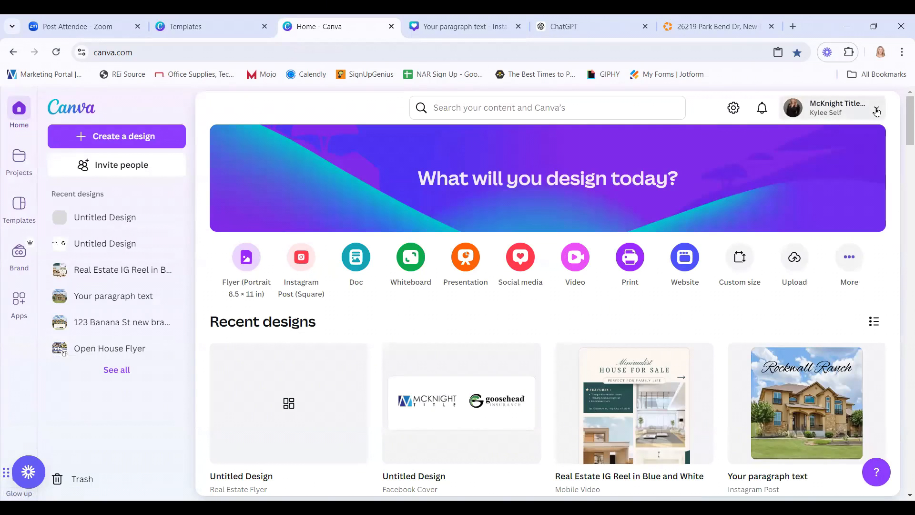
click(877, 111)
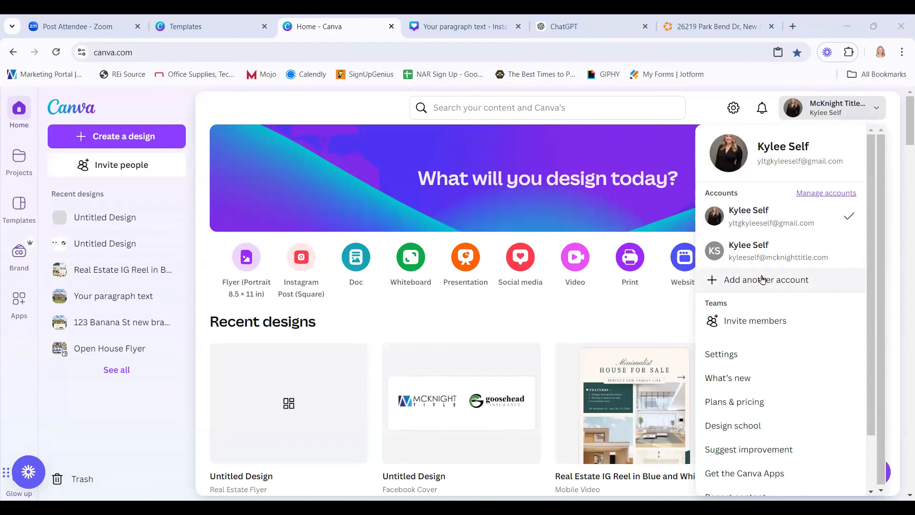
Switch to the work account, scroll its recent designs, and open Brand Templates.
click(760, 249)
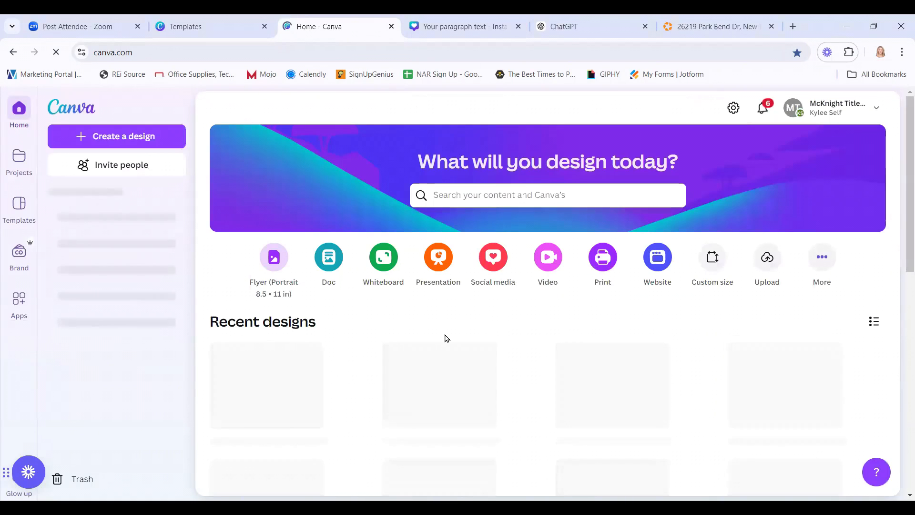
scroll(366, 344, down, 8)
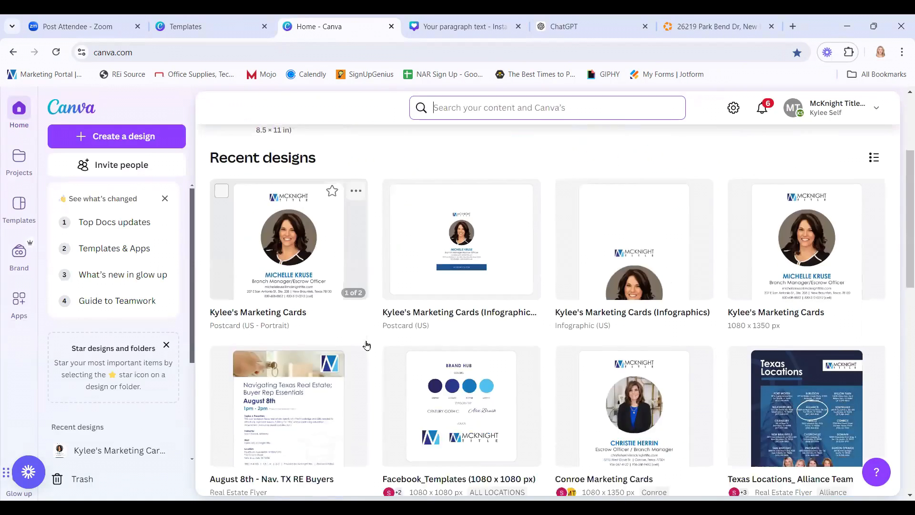
scroll(372, 343, down, 4)
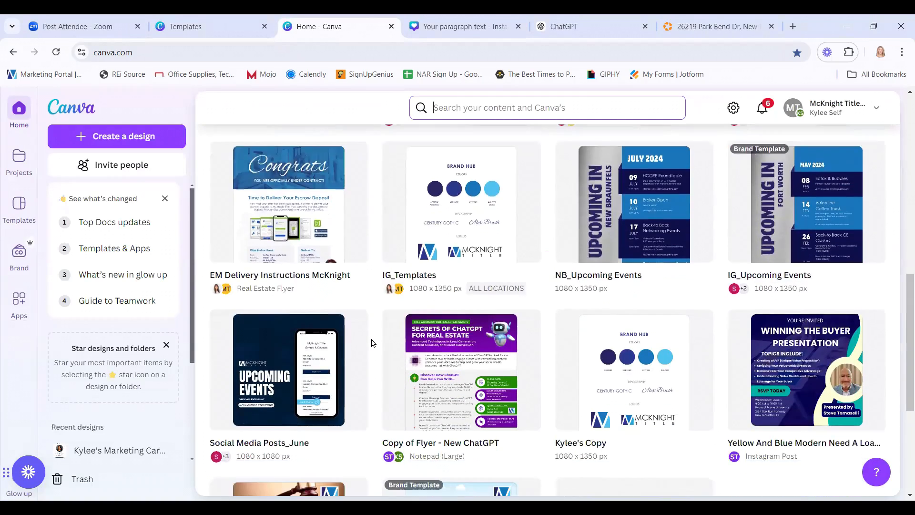
scroll(372, 343, down, 4)
scroll(372, 344, down, 7)
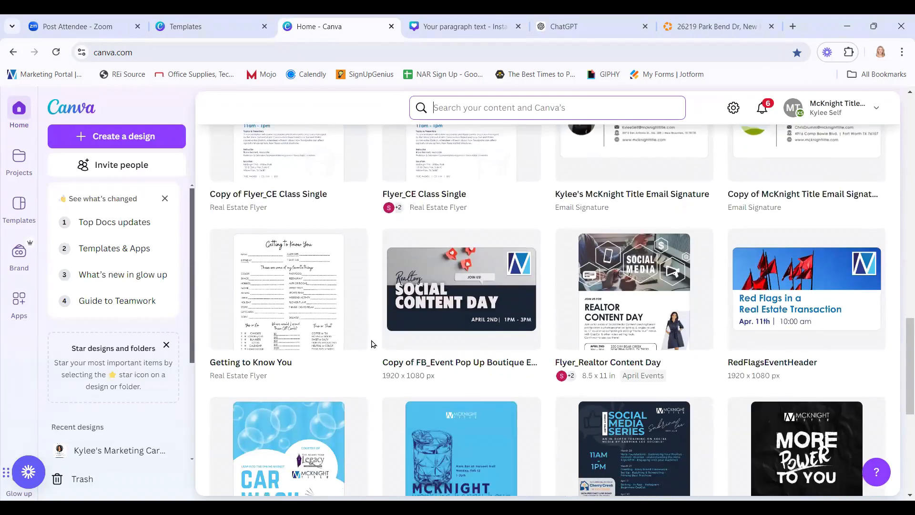
scroll(373, 343, down, 3)
scroll(373, 343, up, 20)
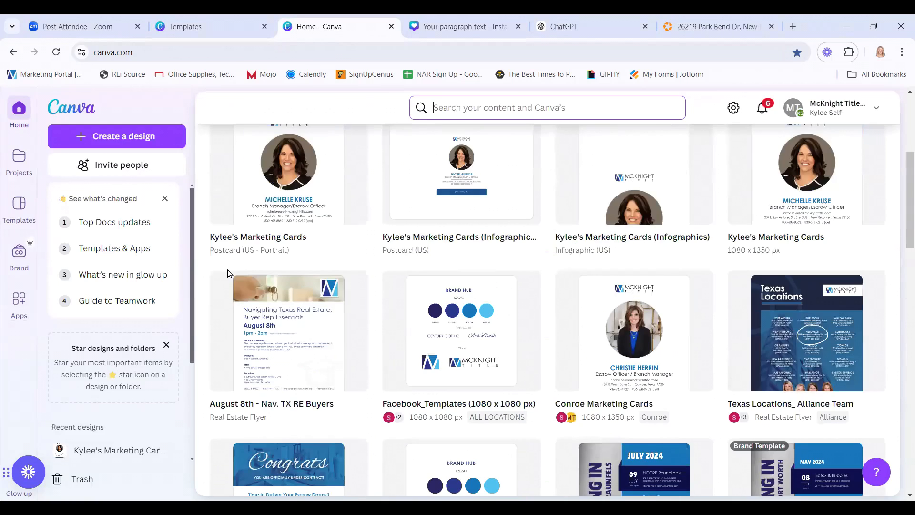
click(22, 252)
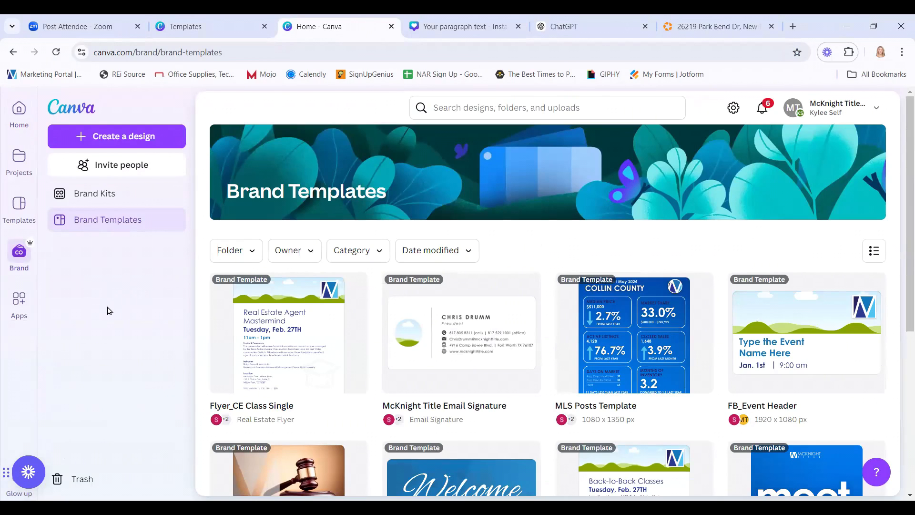
Open the McKnight Title team brand kit from the Brand Kits list and view its options.
click(98, 193)
scroll(586, 408, down, 2)
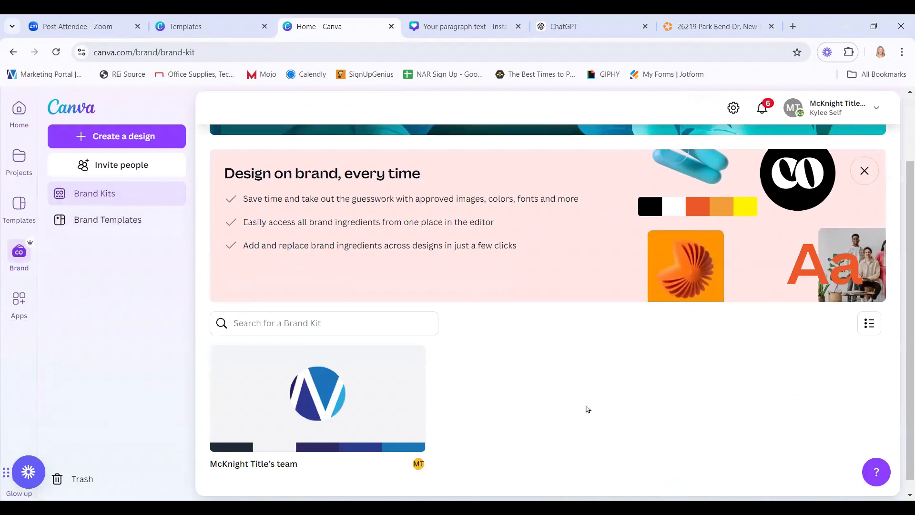
mouse_move(278, 378)
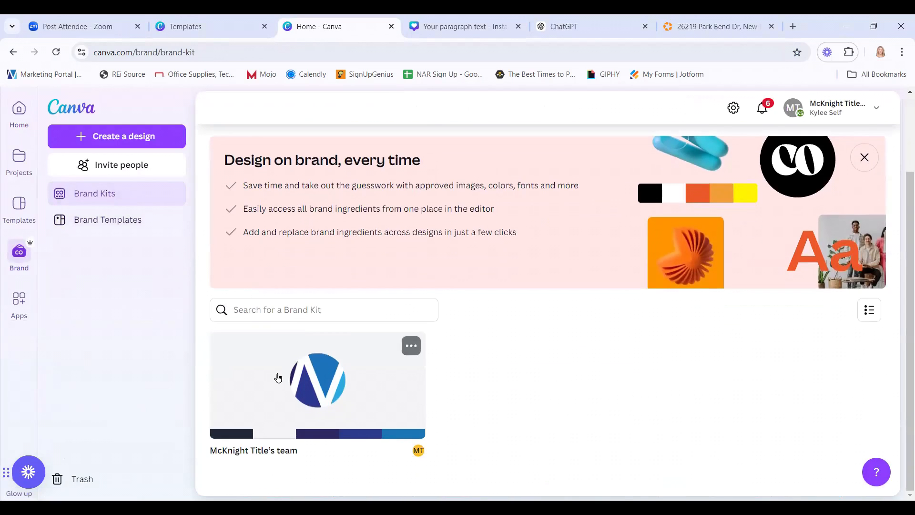
click(411, 351)
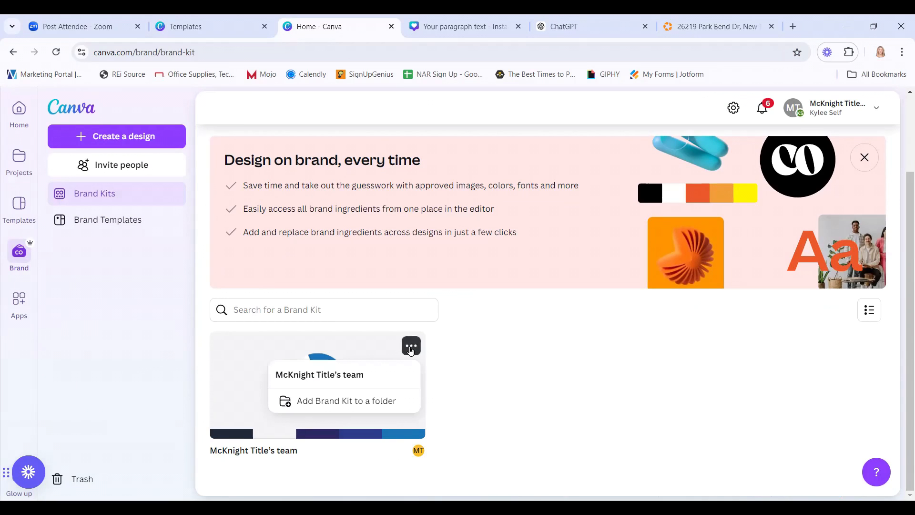
click(271, 374)
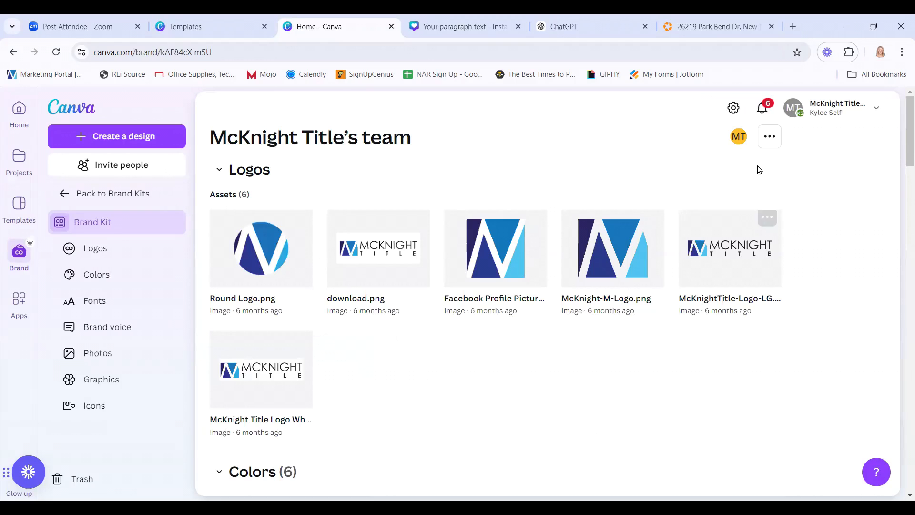
click(770, 138)
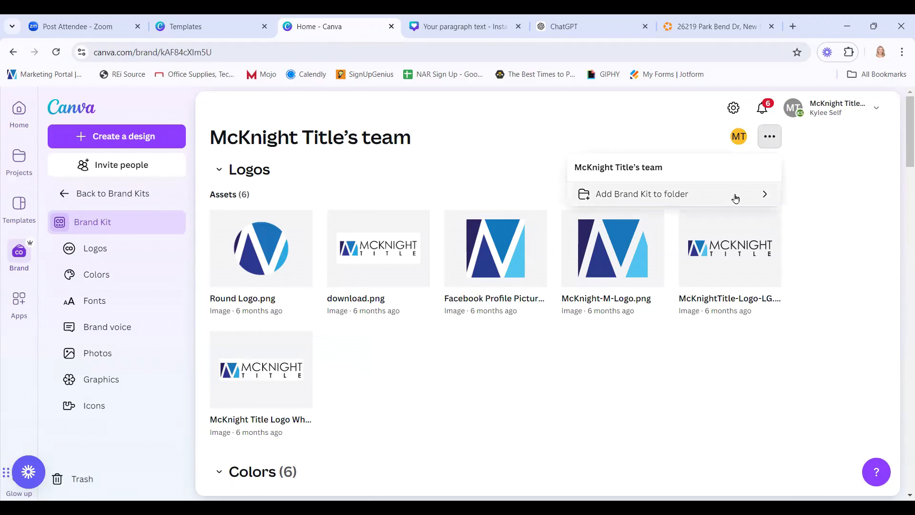
click(830, 186)
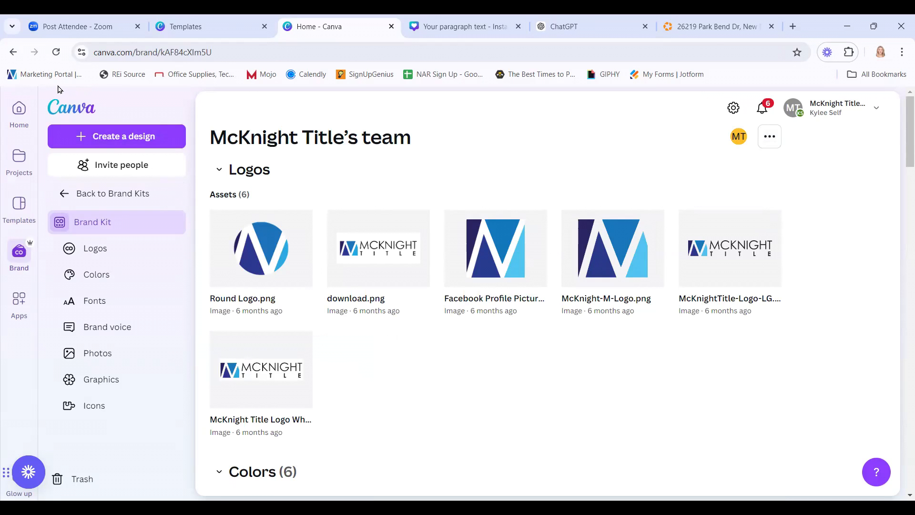
Return to the Brand Kits list and open the team brand kit's options menu.
click(103, 194)
scroll(545, 407, down, 3)
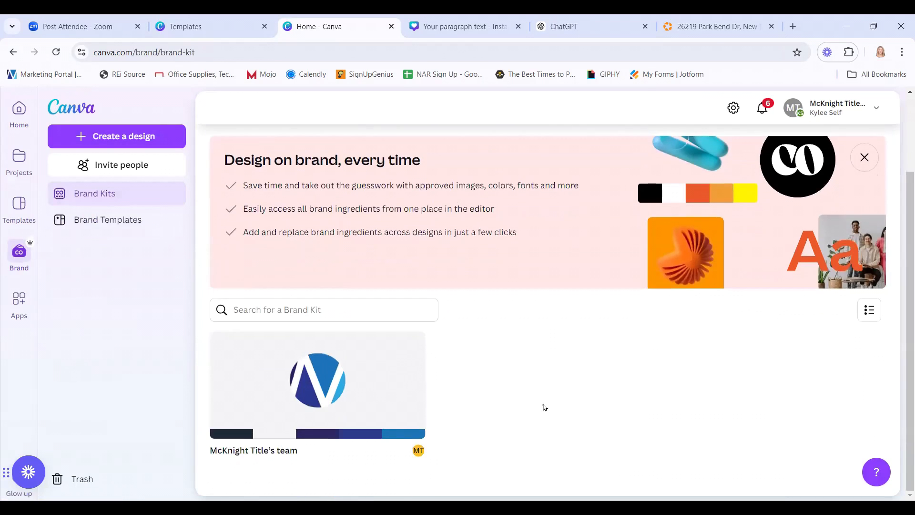
mouse_move(379, 399)
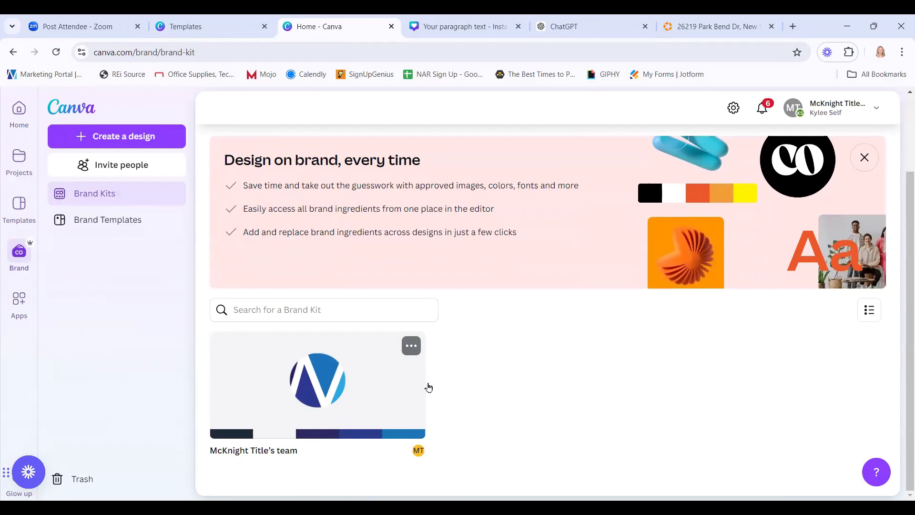
click(412, 348)
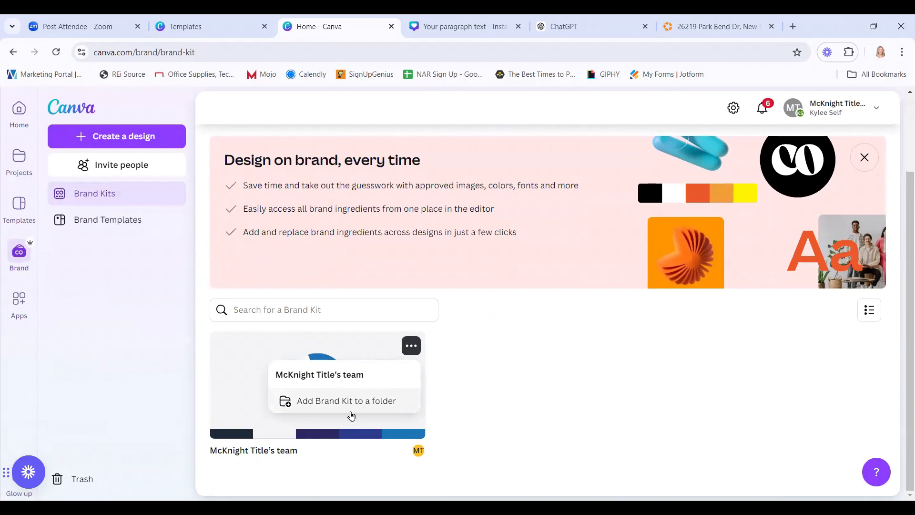
click(501, 347)
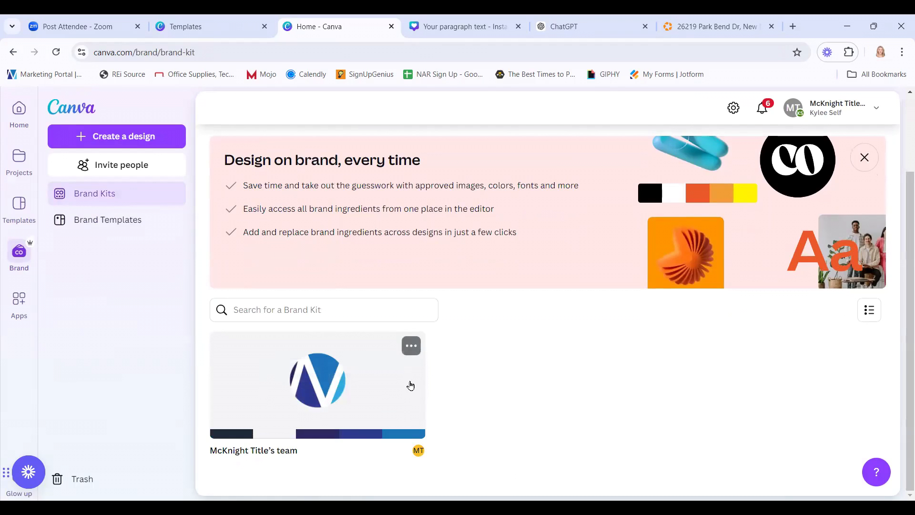
click(412, 347)
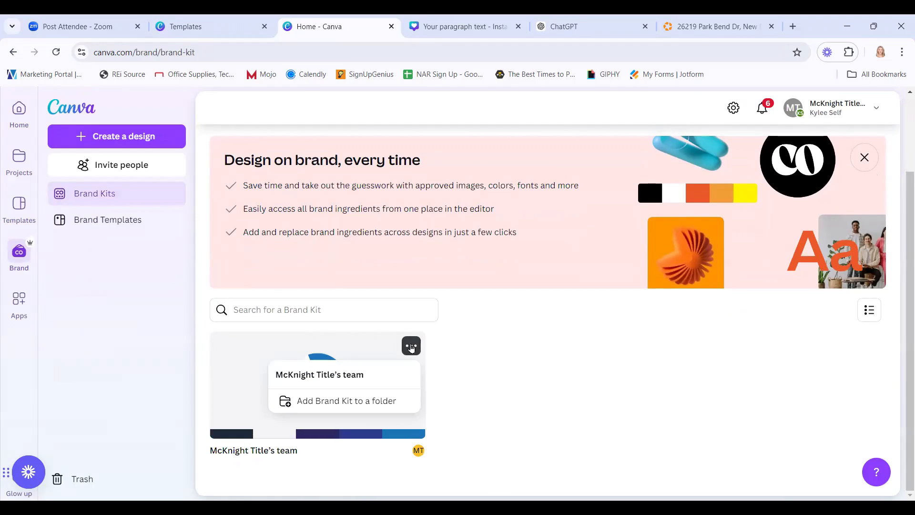
click(436, 366)
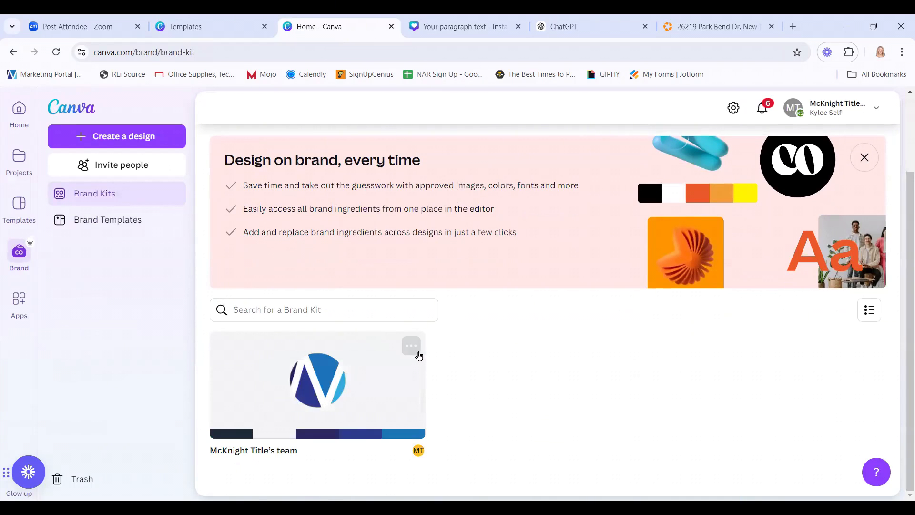
click(411, 346)
Move the team brand kit into a new 'Brand Kit - MK' folder, then view Projects folders.
click(378, 405)
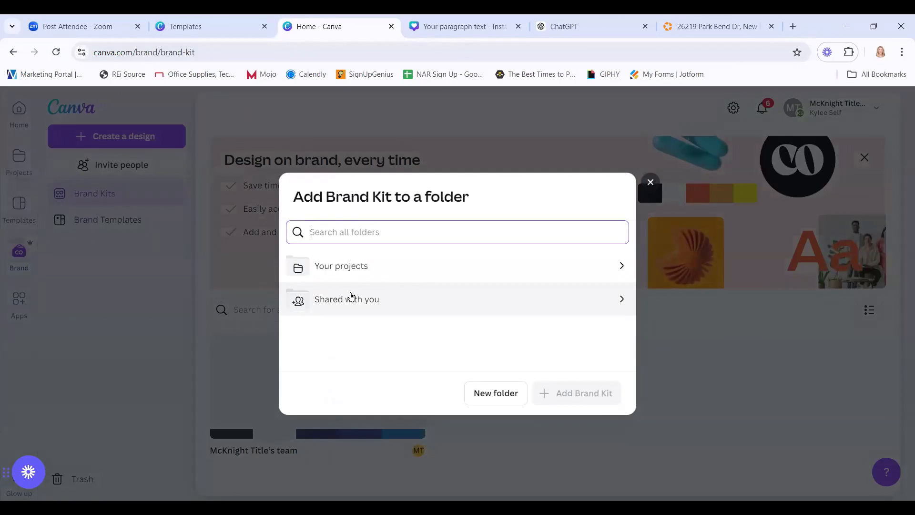
click(349, 296)
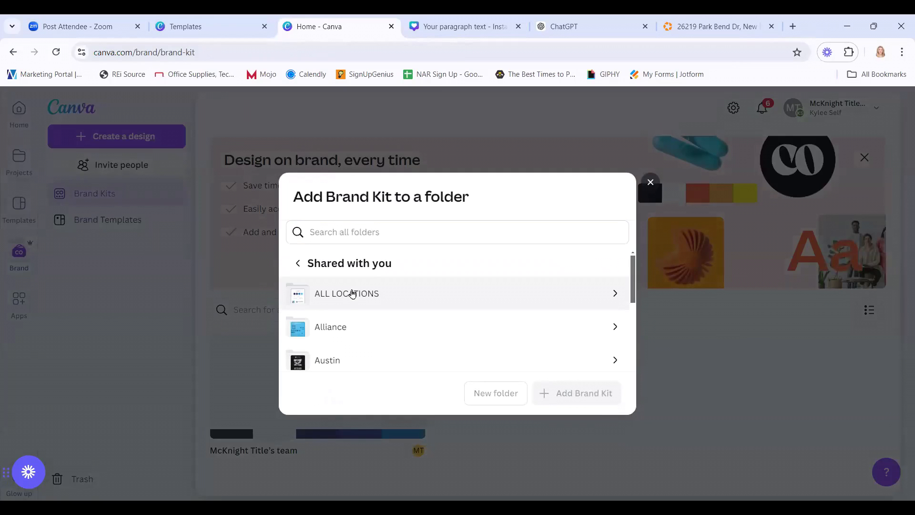
click(299, 264)
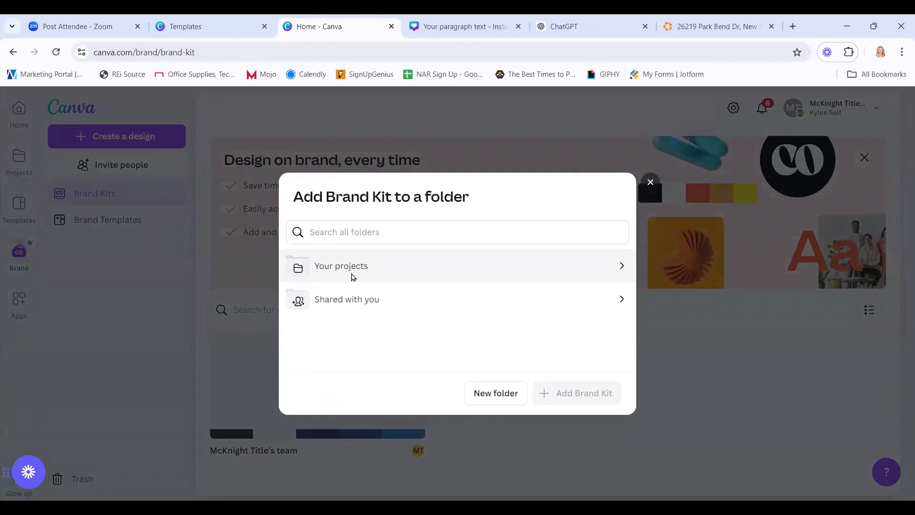
click(353, 272)
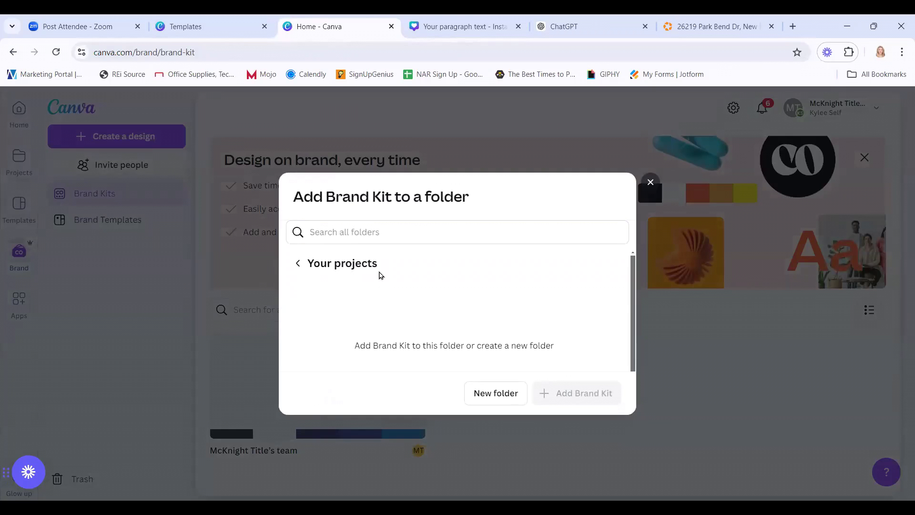
click(503, 393)
text(Brand Kit - MK)
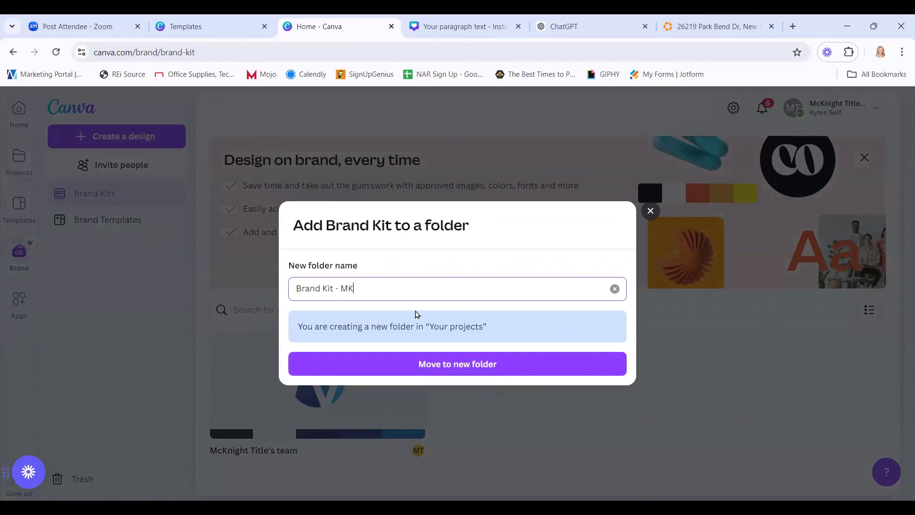
click(451, 365)
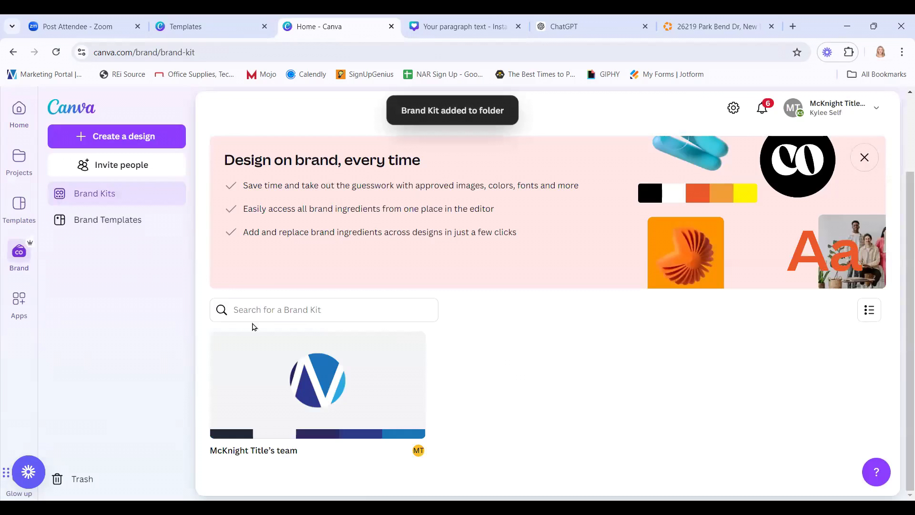
click(12, 169)
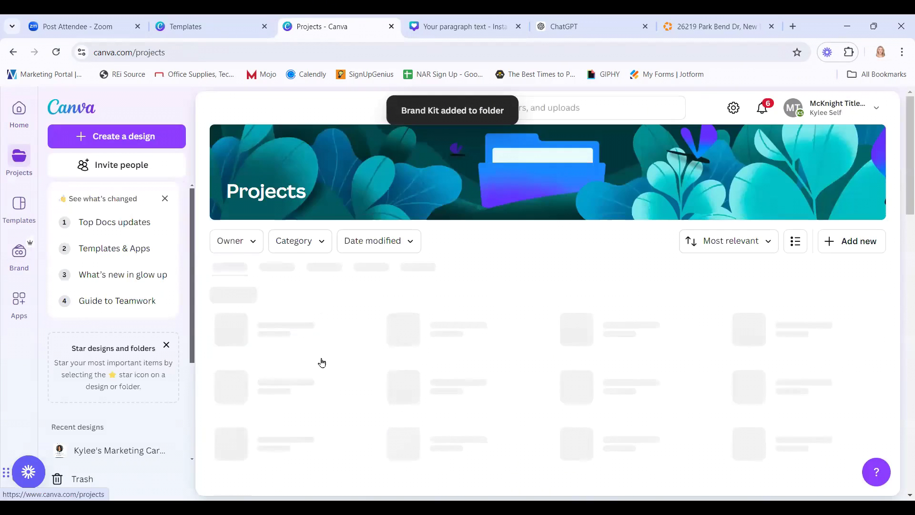
click(270, 285)
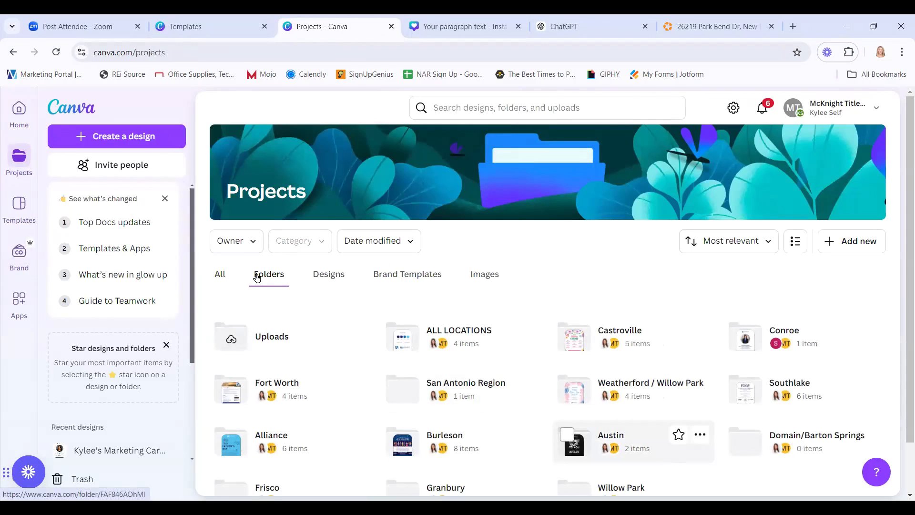
Filter folders to ones you own, open Brand Kit - MK, then close its tab.
click(255, 243)
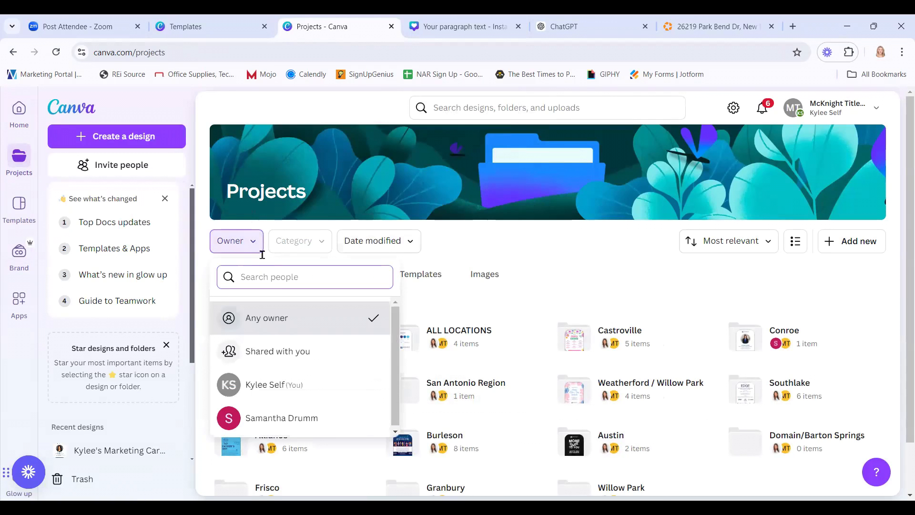
click(293, 385)
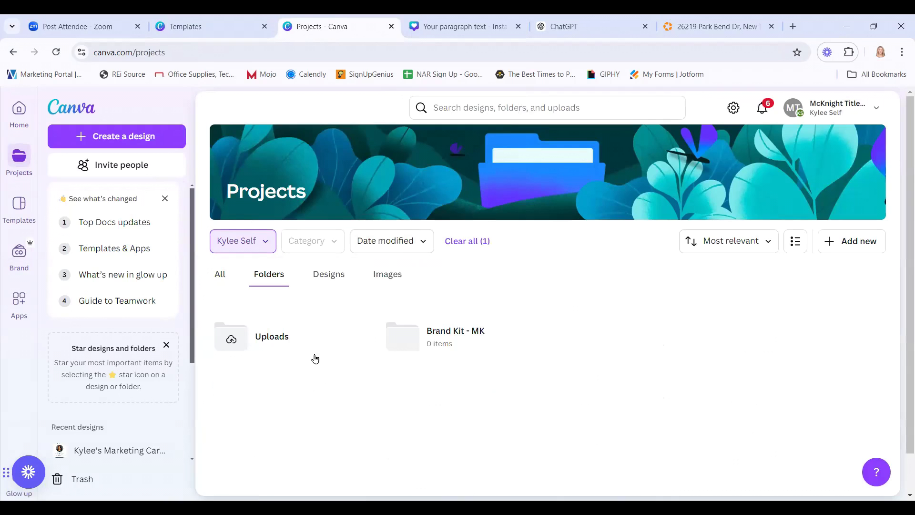
click(457, 340)
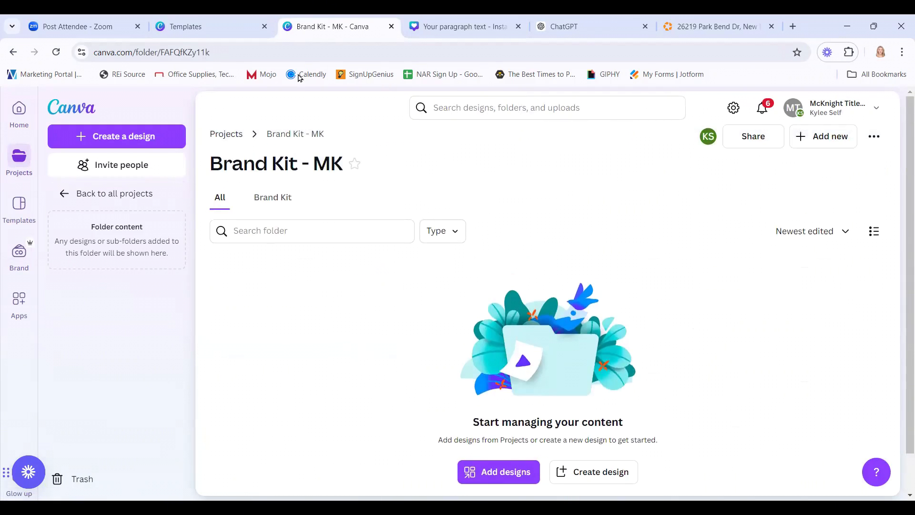
click(392, 27)
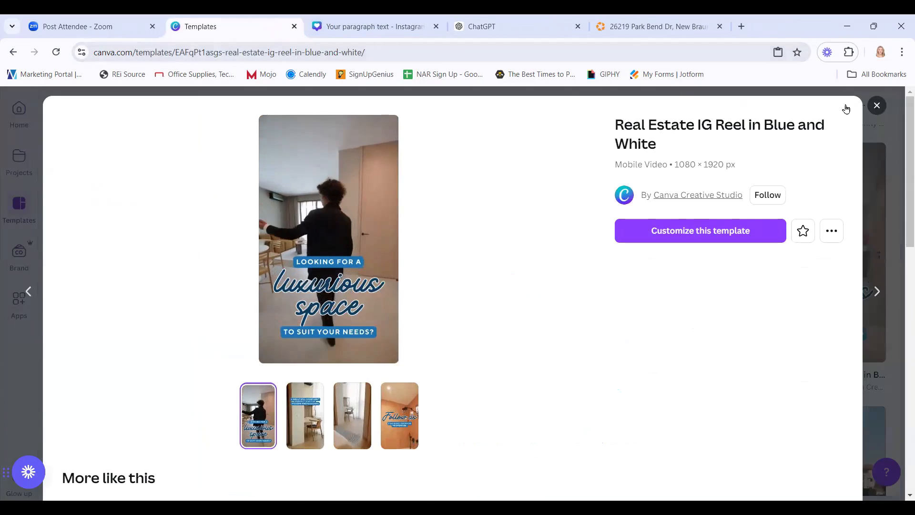
Close the real estate reel template preview, the Templates tab and the design tab.
click(877, 105)
click(294, 27)
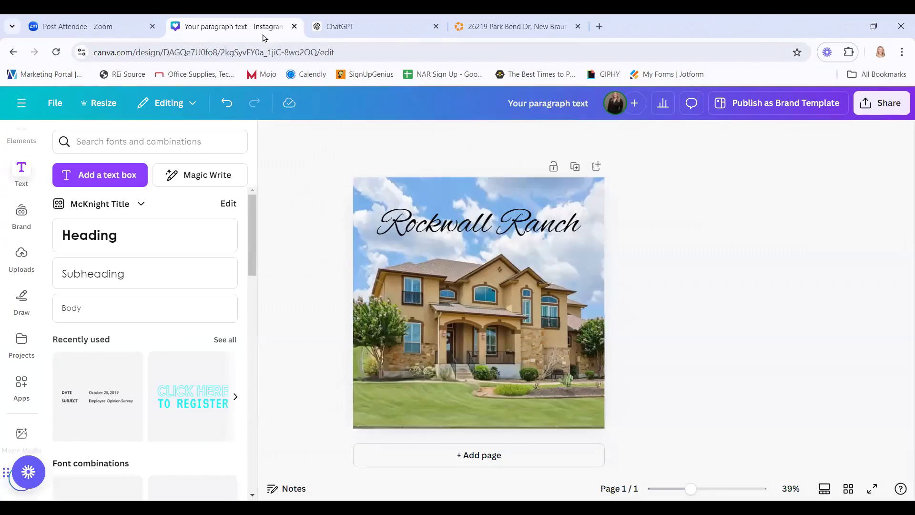
click(295, 26)
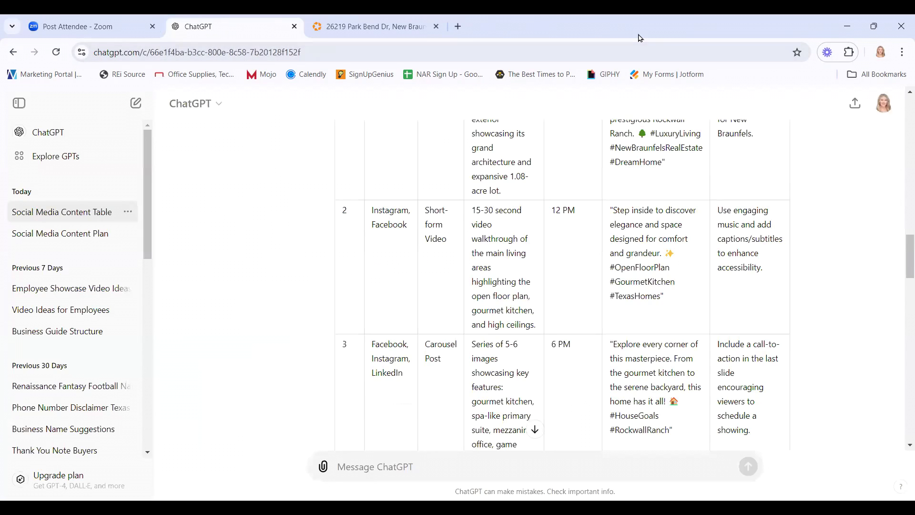
Load canva.com in a new browser tab.
key(ctrl+t)
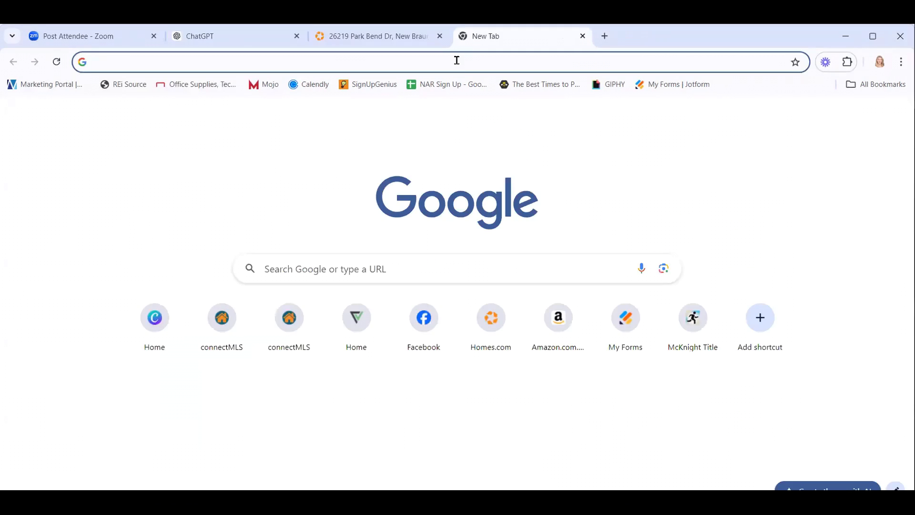
text(canv)
key(Return)
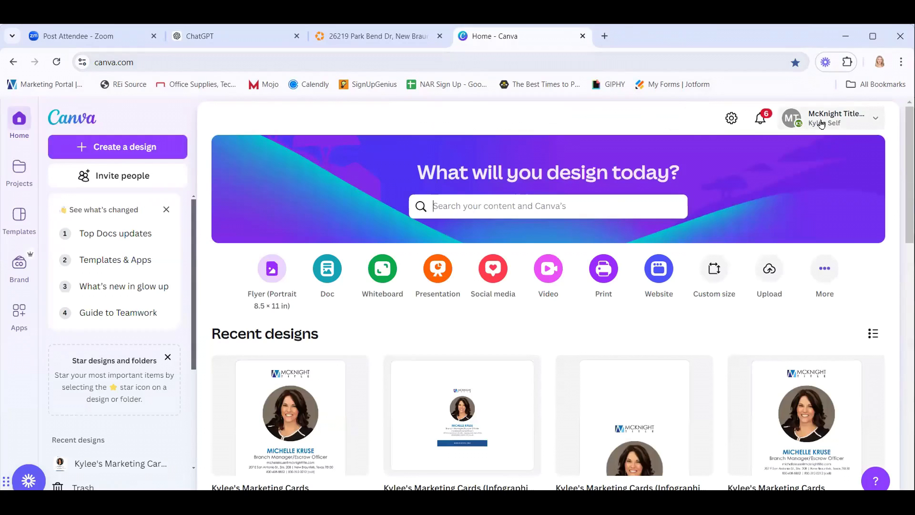
Maximize the browser, filter Projects to folders and open the Brand Kit - MK folder's brand kit.
double_click(689, 41)
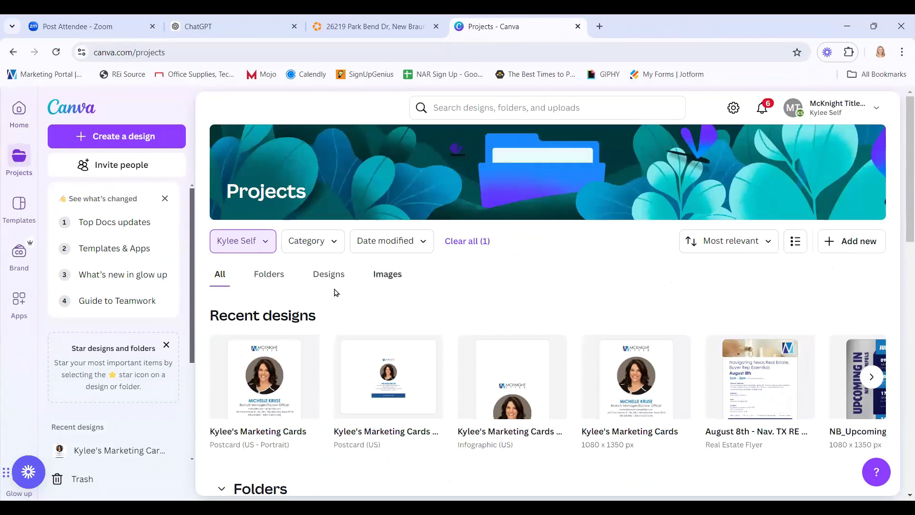
click(260, 276)
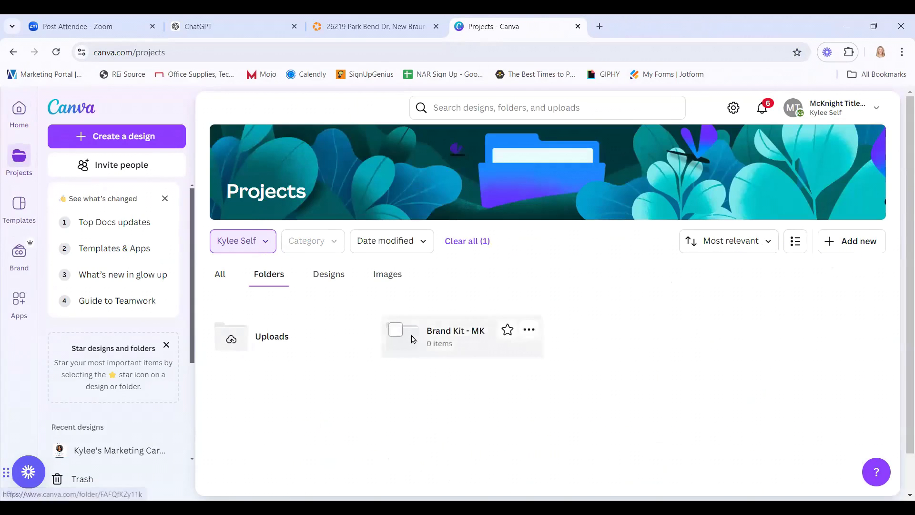
click(409, 339)
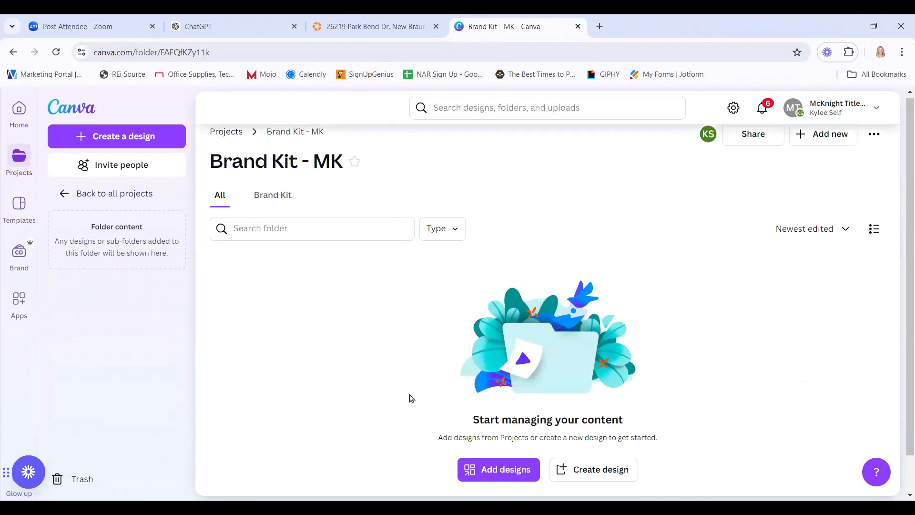
scroll(411, 399, down, 1)
scroll(407, 397, up, 1)
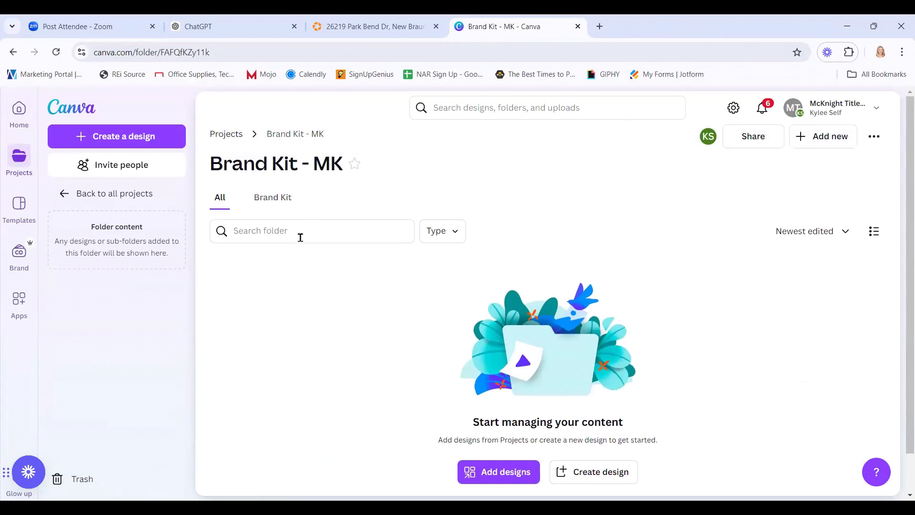
click(282, 204)
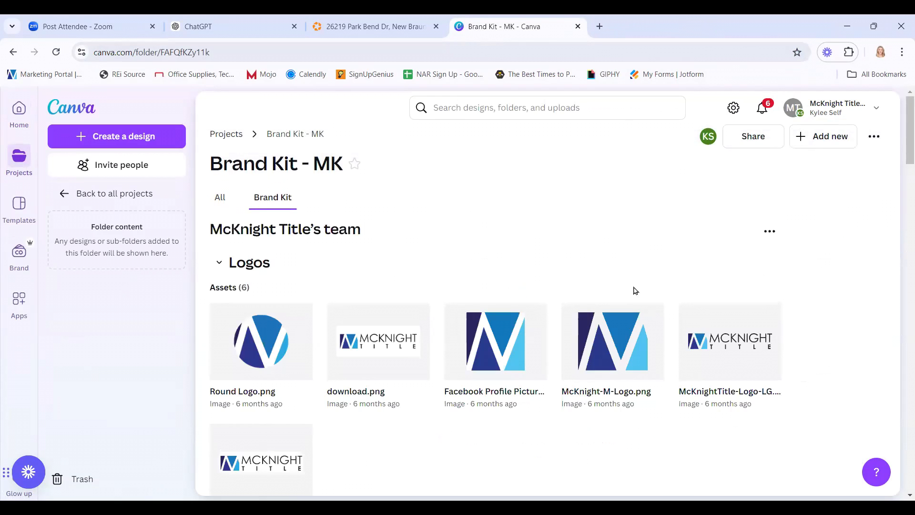
Check the team brand kit's options, then reopen Brand Kit - MK to show its logo assets.
click(767, 234)
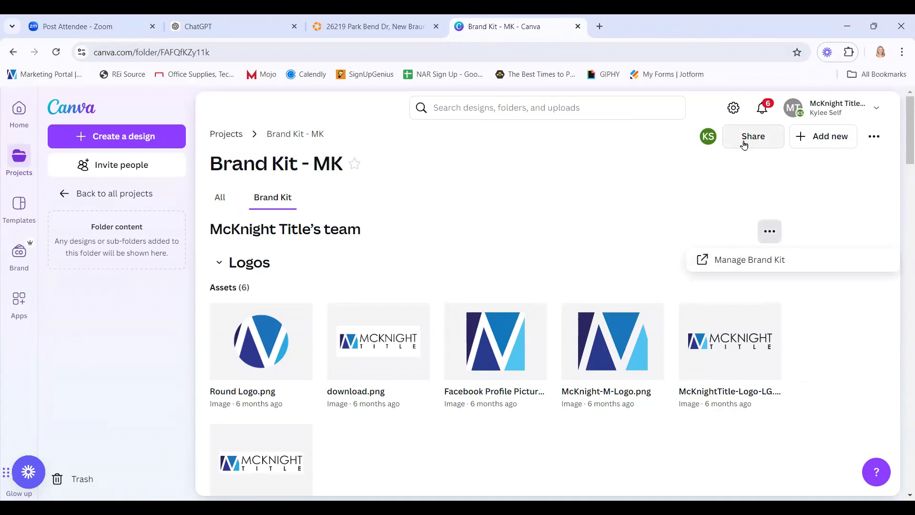
click(625, 184)
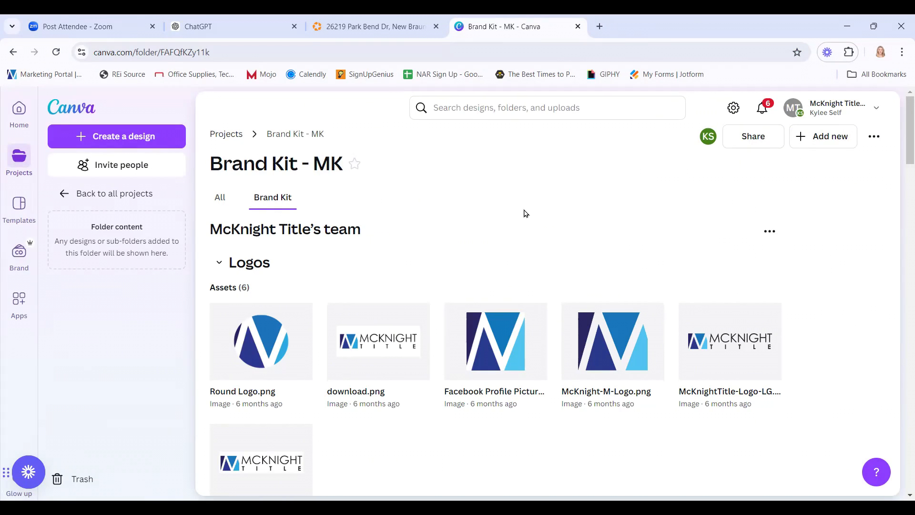
click(222, 134)
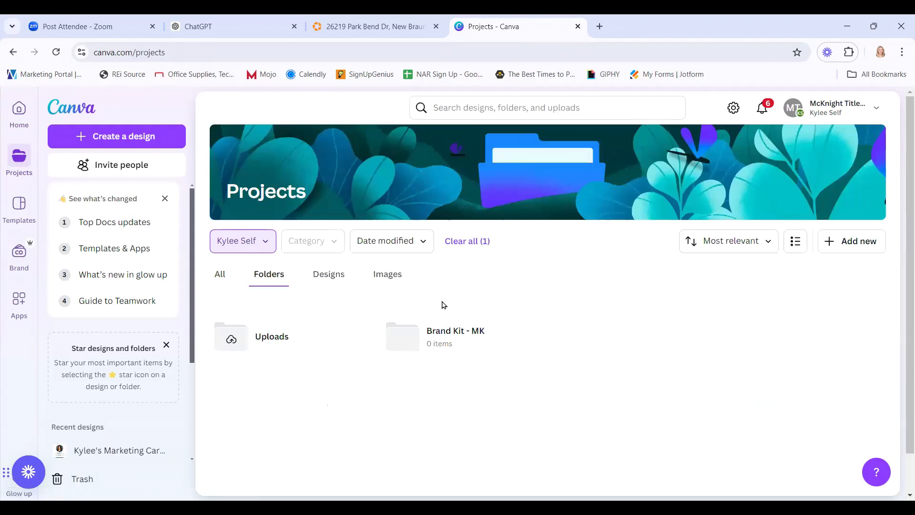
click(452, 340)
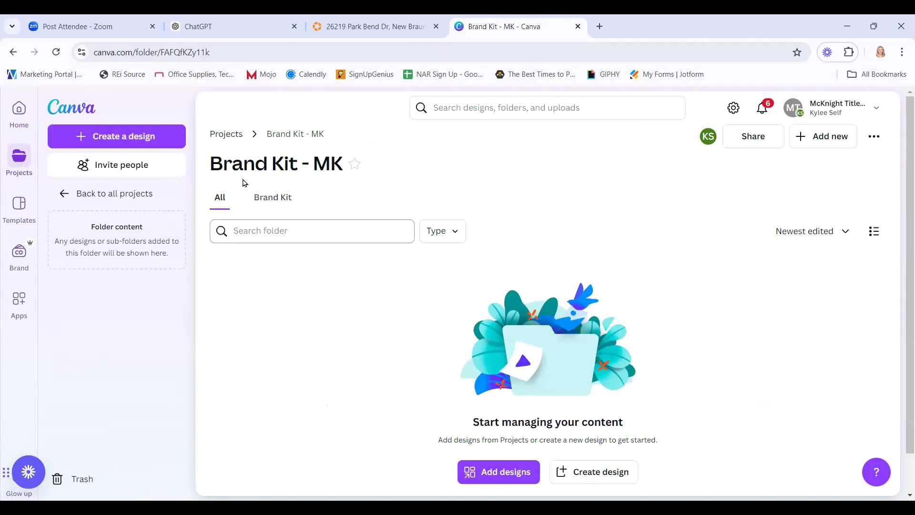
click(270, 200)
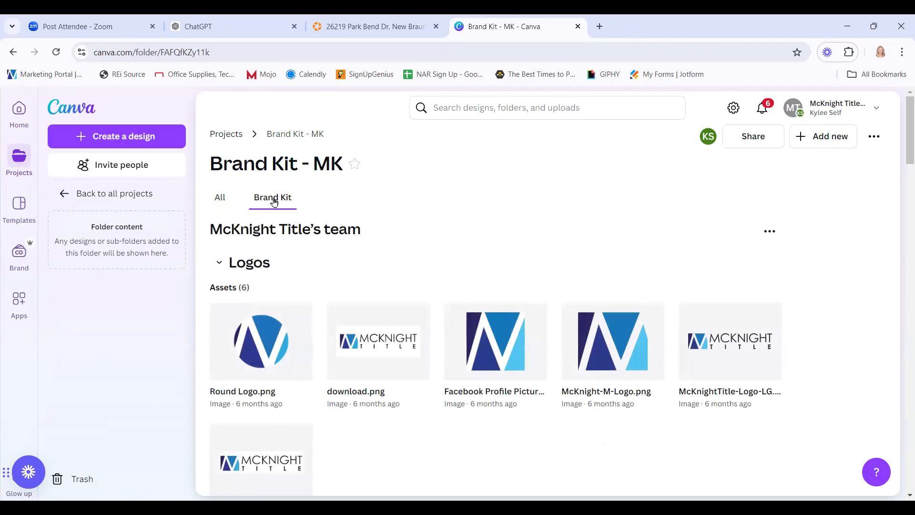
Change the Brand Kit - MK folder's access from Private to McKnight Title's team.
click(755, 141)
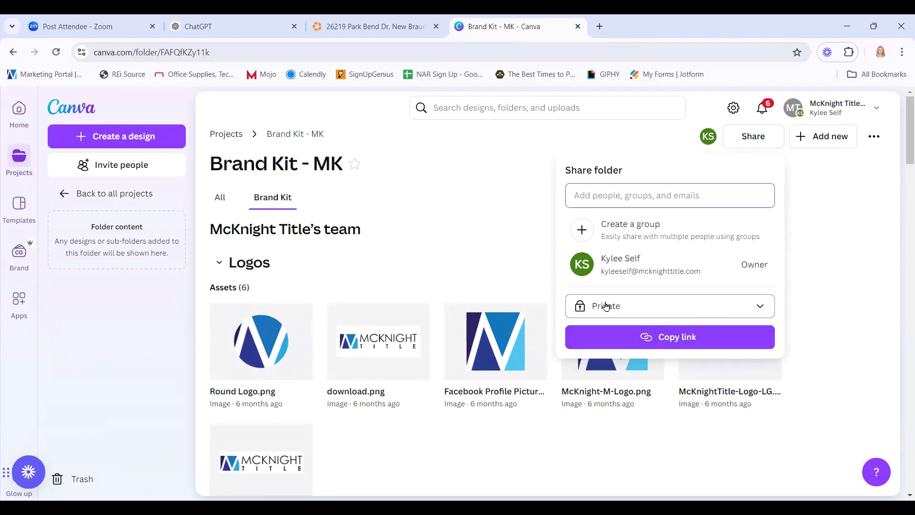
click(743, 309)
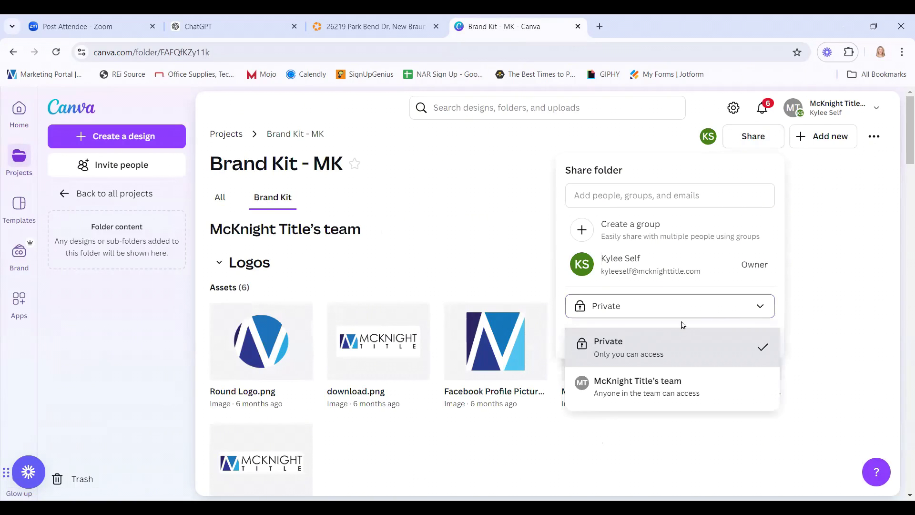
click(635, 393)
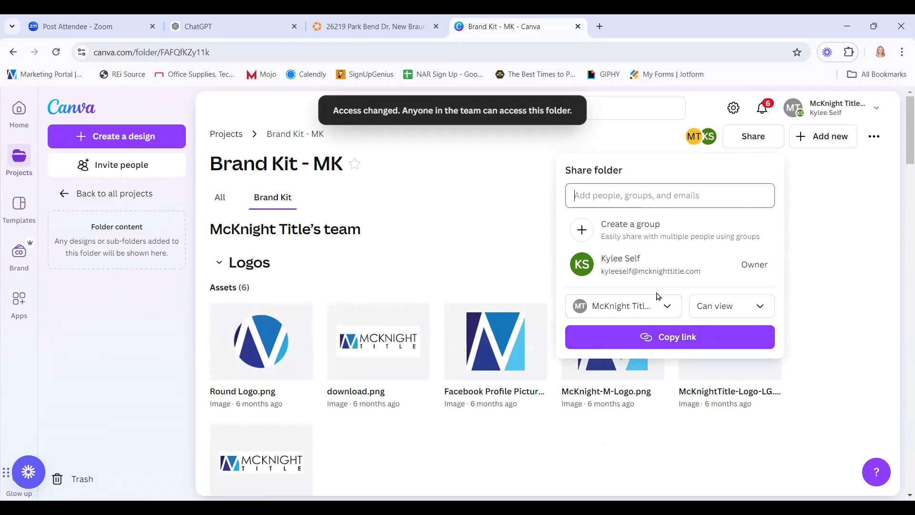
Confirm the team has Can view access and close the folder sharing panel.
click(657, 308)
scroll(655, 344, down, 4)
scroll(656, 345, up, 4)
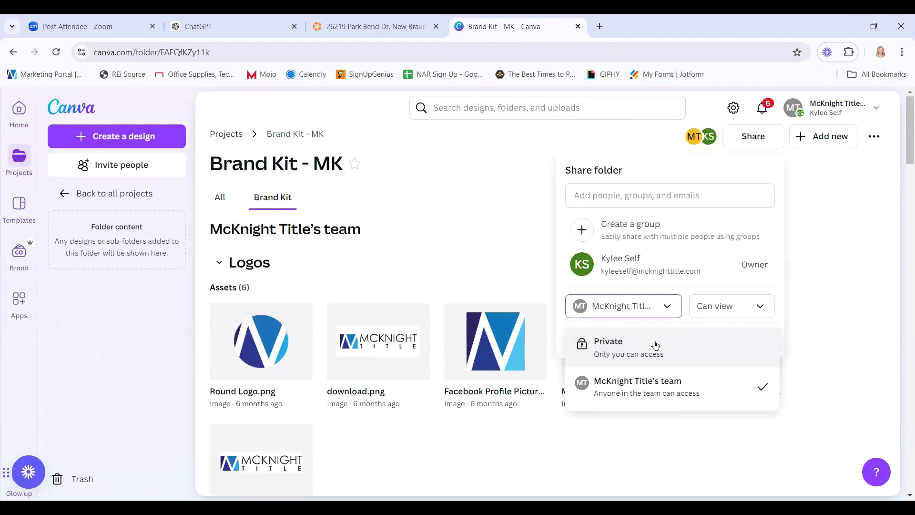
click(668, 280)
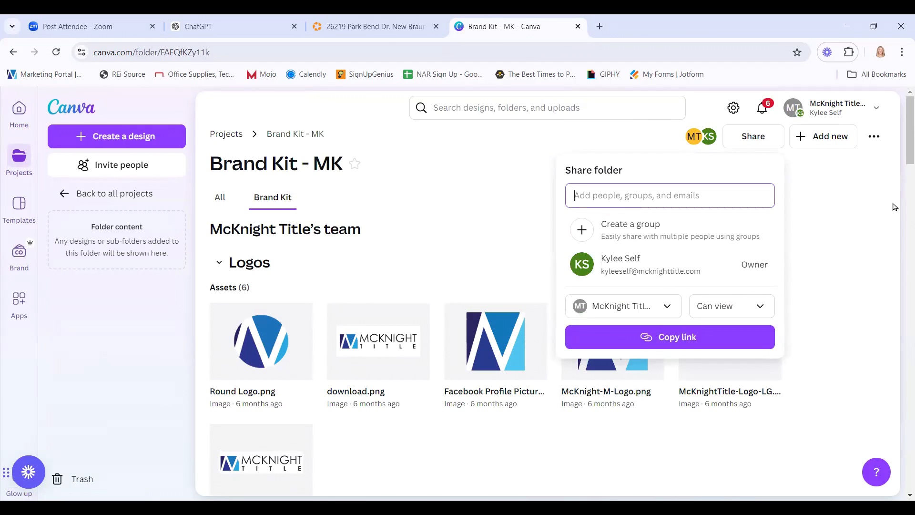
click(663, 308)
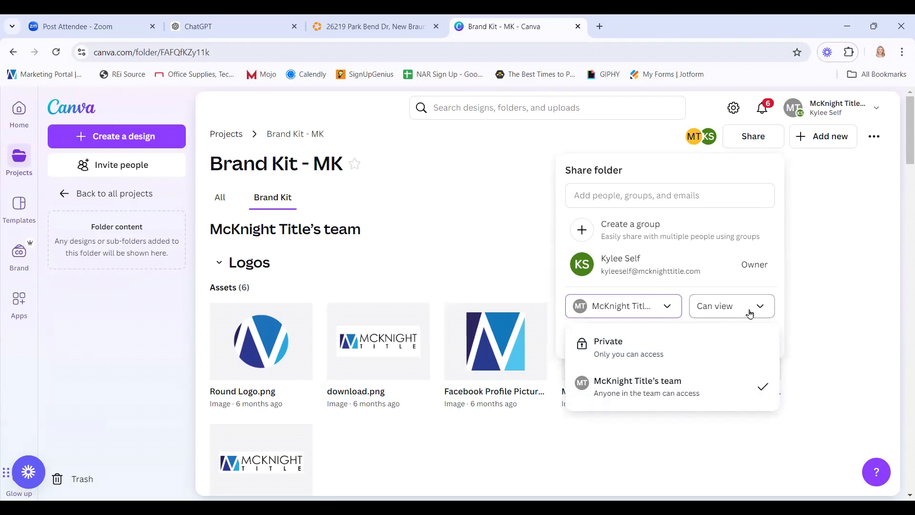
click(828, 194)
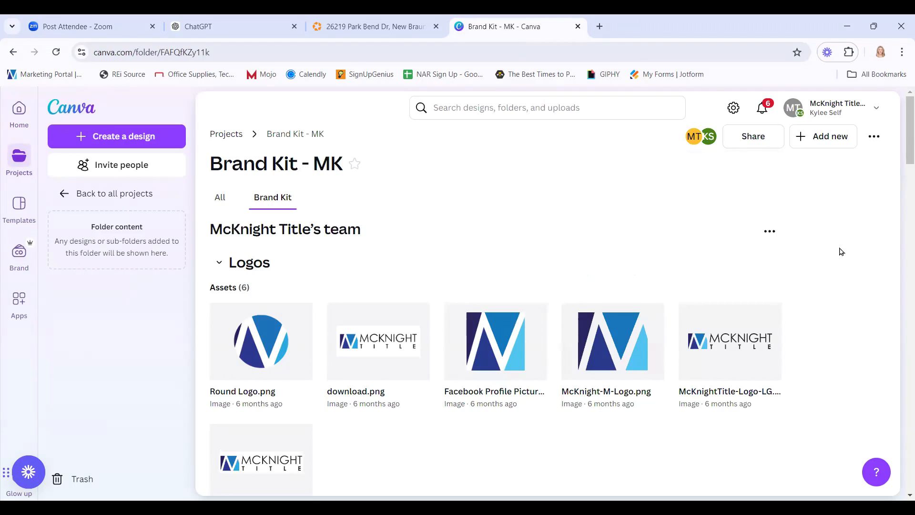
click(872, 137)
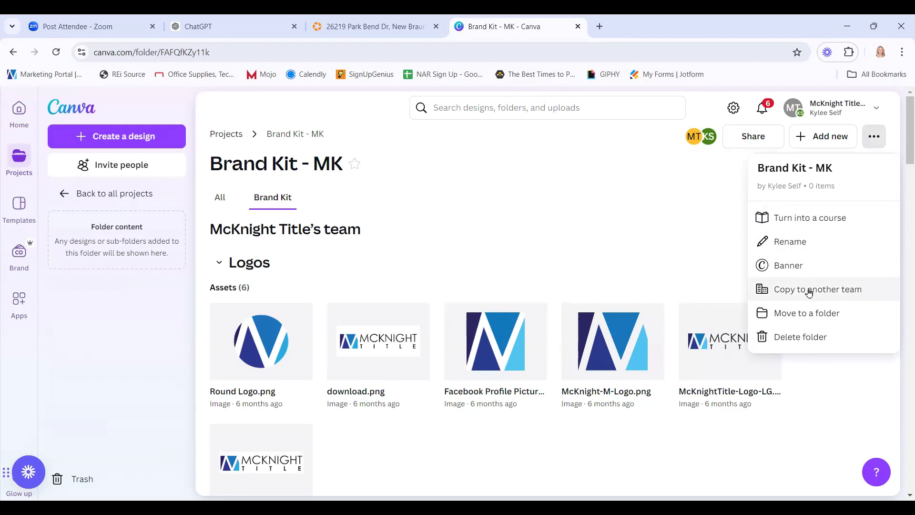
Browse the Brand Templates grid, including Flyer_CE Class Single, IG_Welcome and Flyer_Property Listing.
click(572, 148)
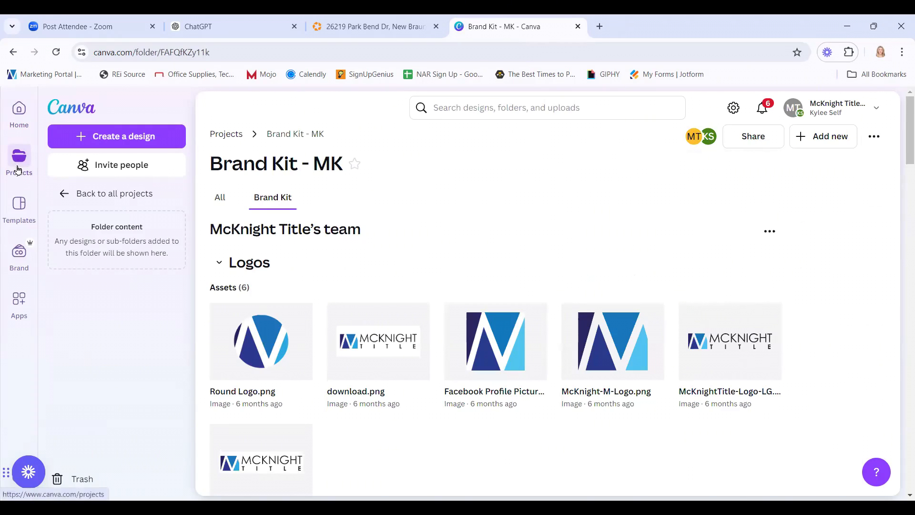
click(21, 261)
click(143, 218)
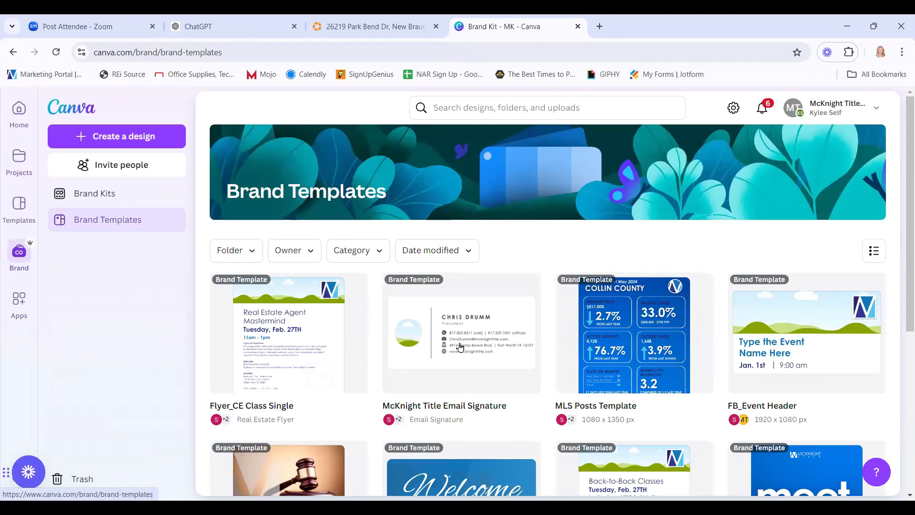
scroll(563, 429, down, 5)
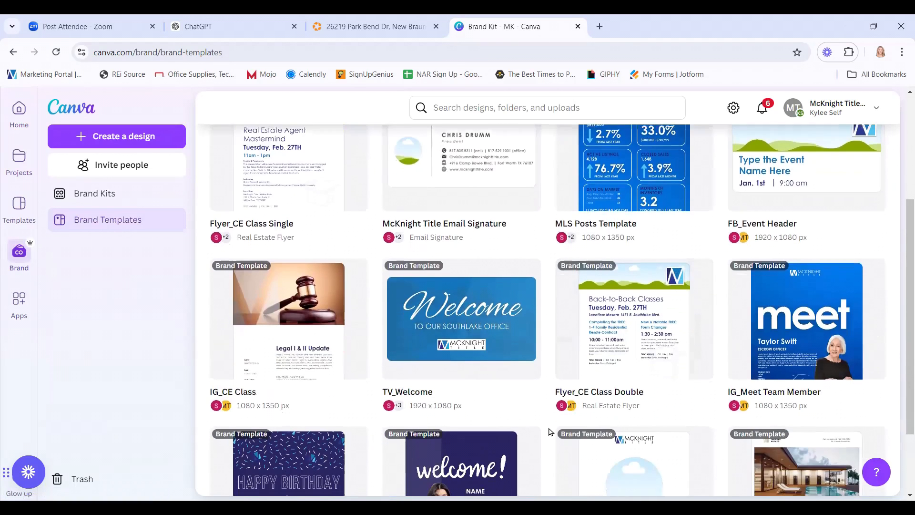
scroll(551, 432, down, 1)
scroll(548, 431, up, 3)
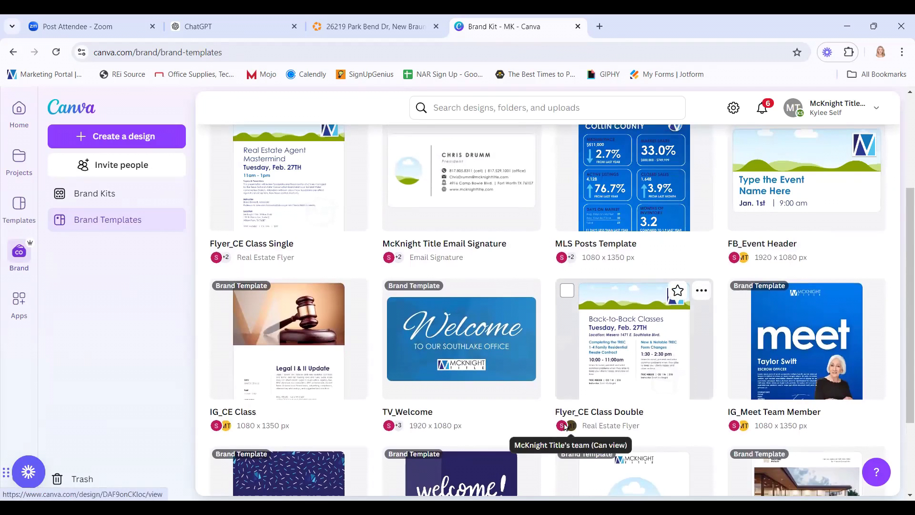
scroll(565, 427, down, 1)
scroll(565, 425, down, 2)
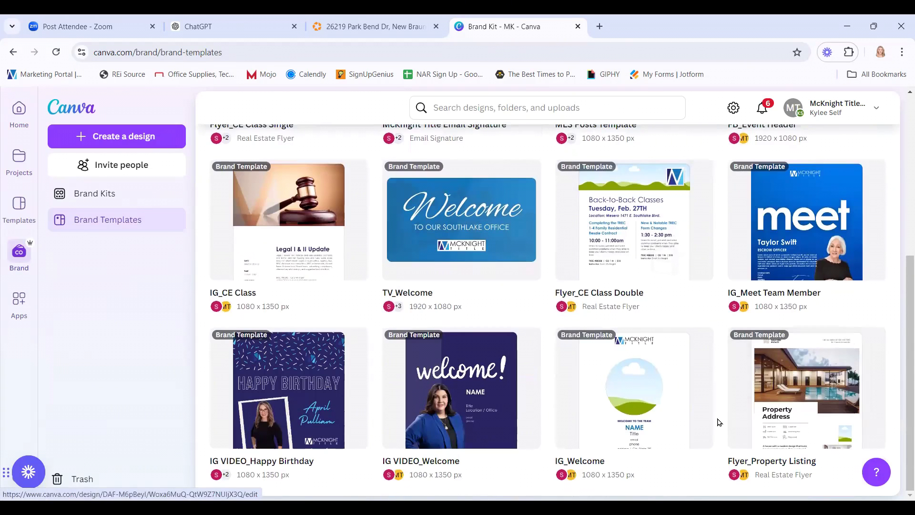
scroll(718, 422, up, 3)
scroll(718, 422, up, 1)
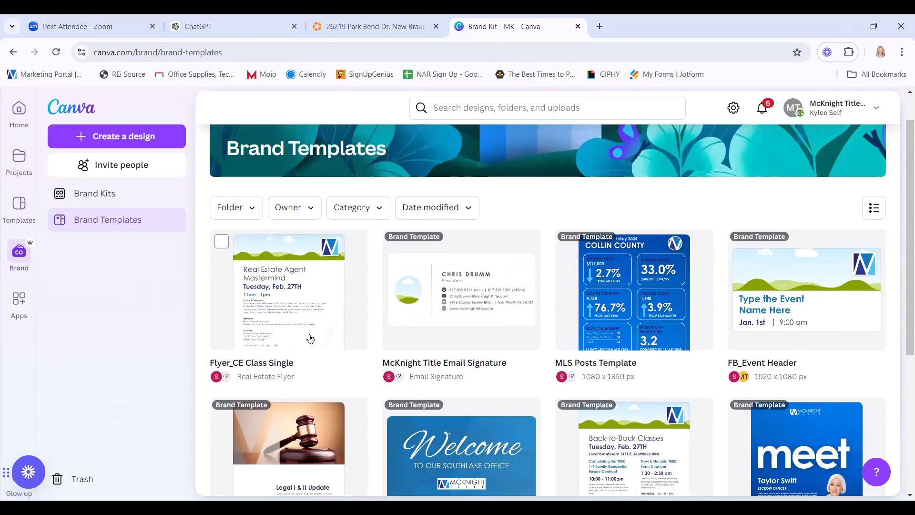
Create Copy of Flyer_CE Class Single from the Flyer_CE Class Single brand template.
click(292, 301)
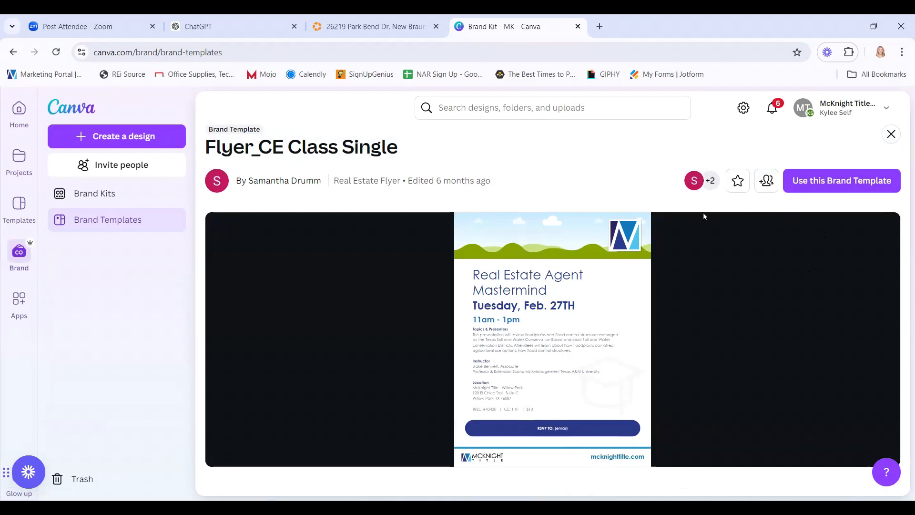
click(830, 183)
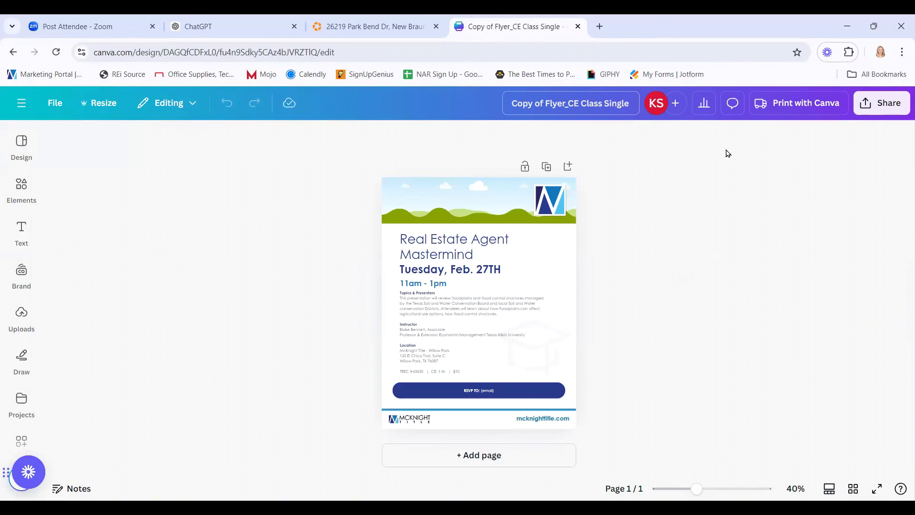
Set the flyer's collaboration link to Anyone with the link (Can edit) and copy it.
click(886, 102)
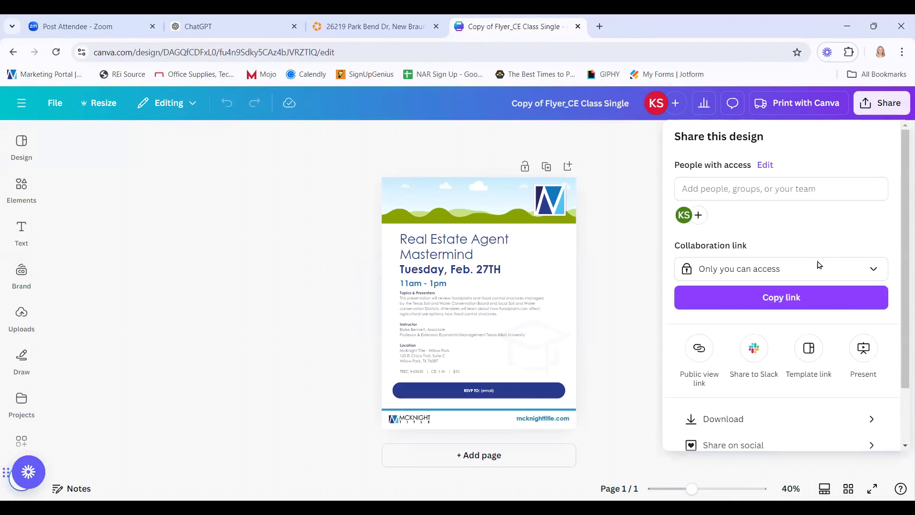
click(819, 272)
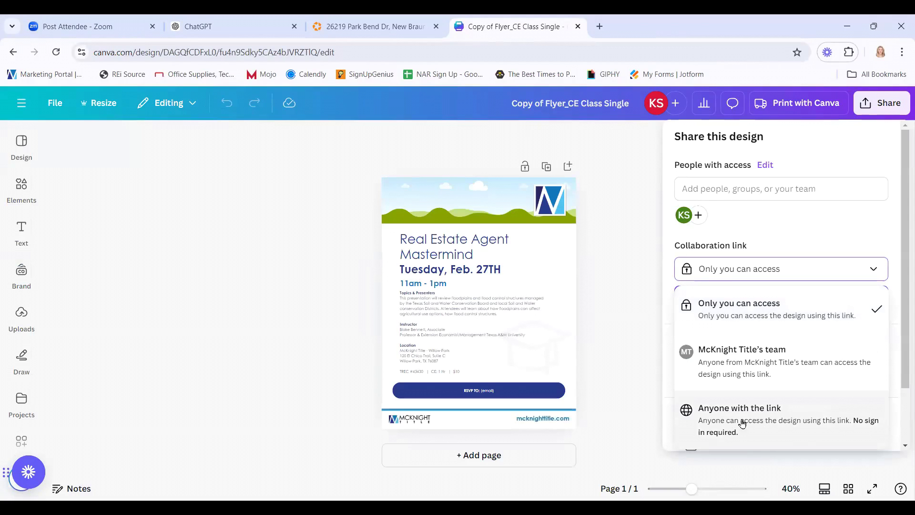
click(628, 342)
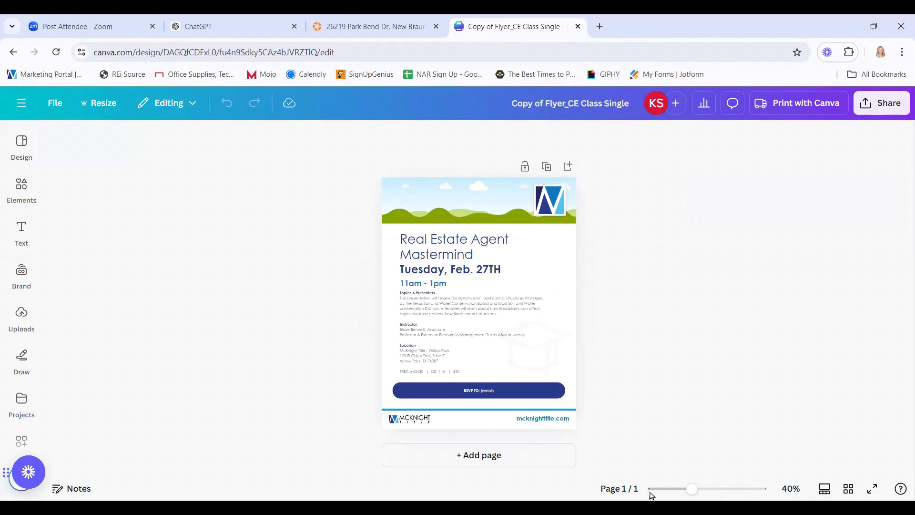
click(890, 104)
scroll(799, 370, down, 2)
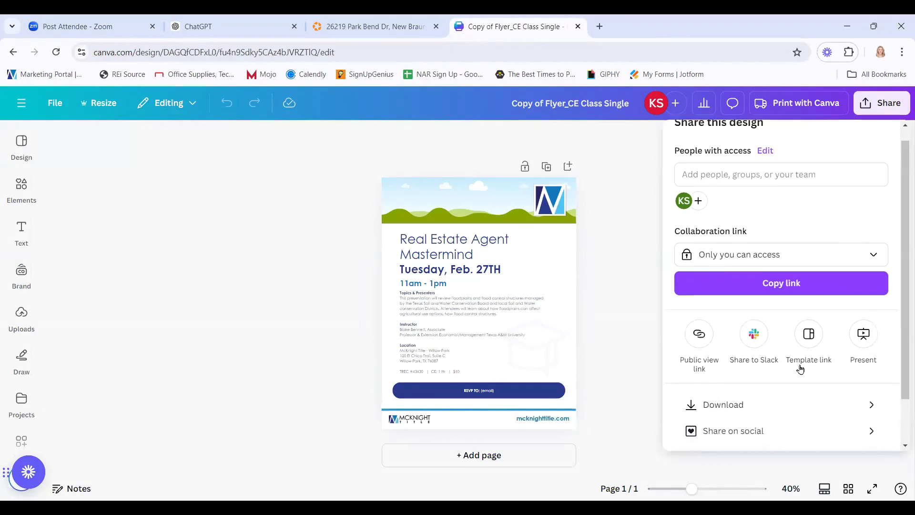
click(803, 204)
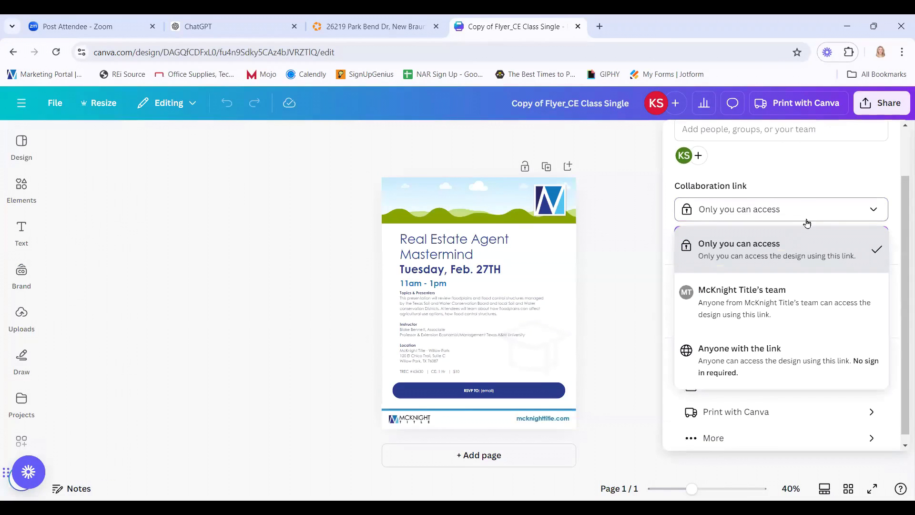
click(766, 365)
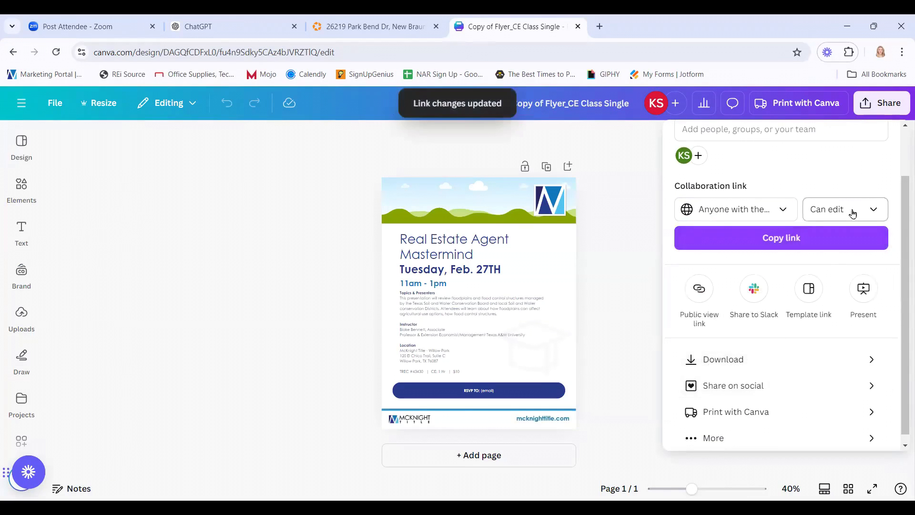
click(782, 240)
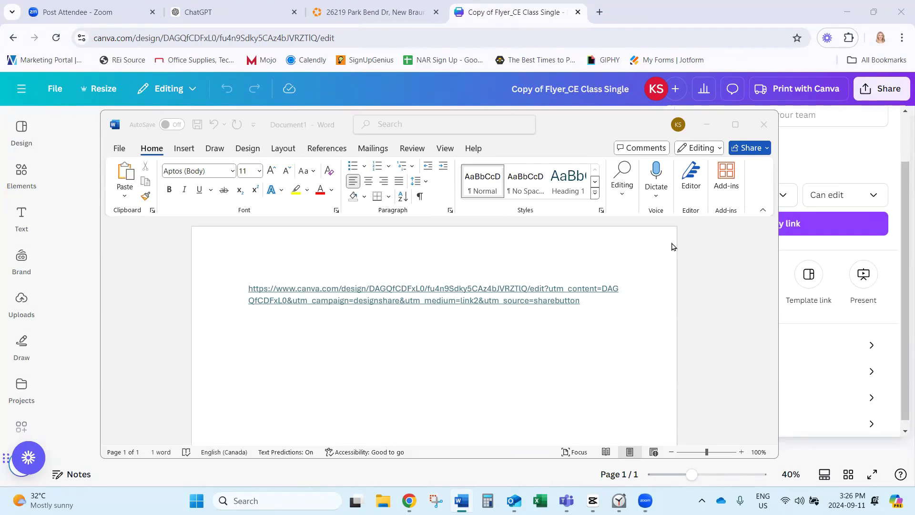
Close the sharing panel and go back to the Canva home page.
click(707, 124)
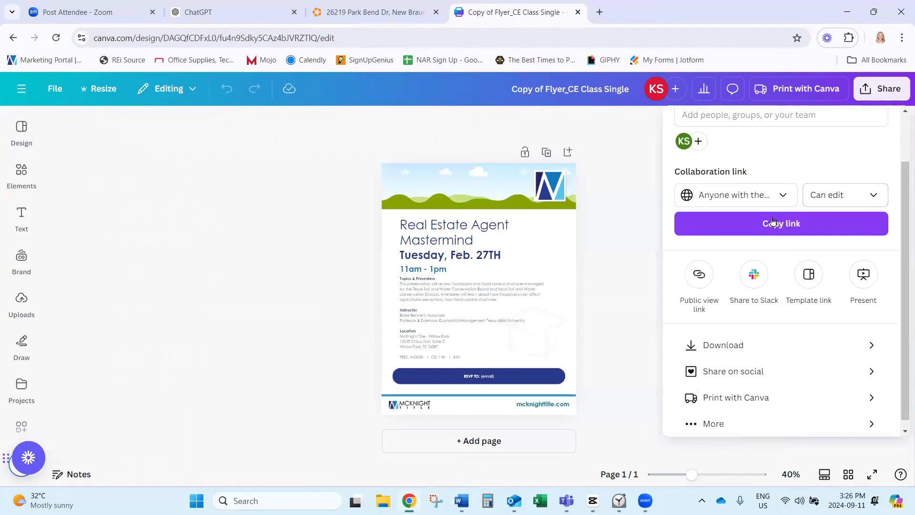
click(18, 91)
click(18, 90)
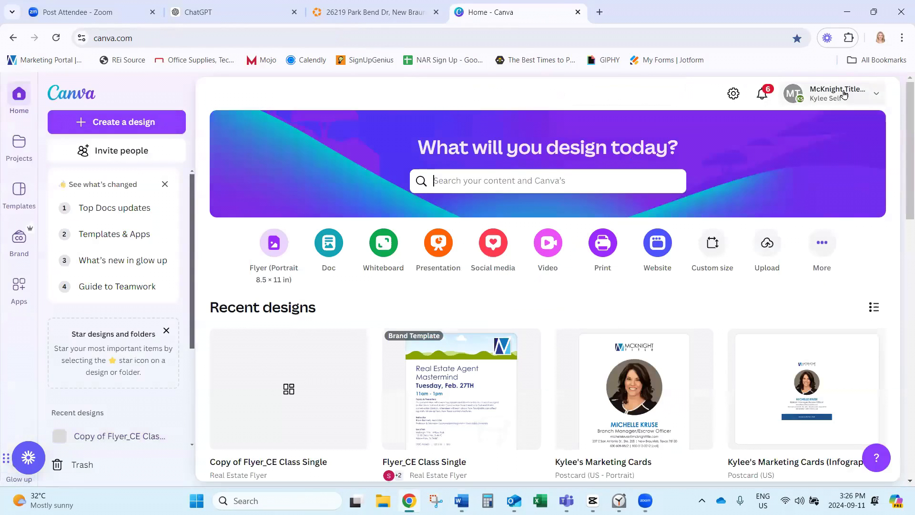
Switch Canva to the other personal account and bring the Word document forward.
click(844, 95)
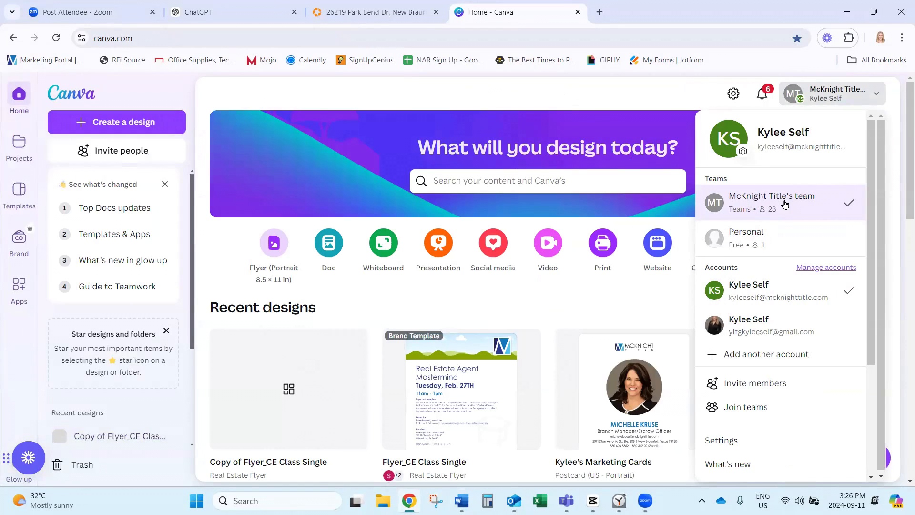
click(763, 320)
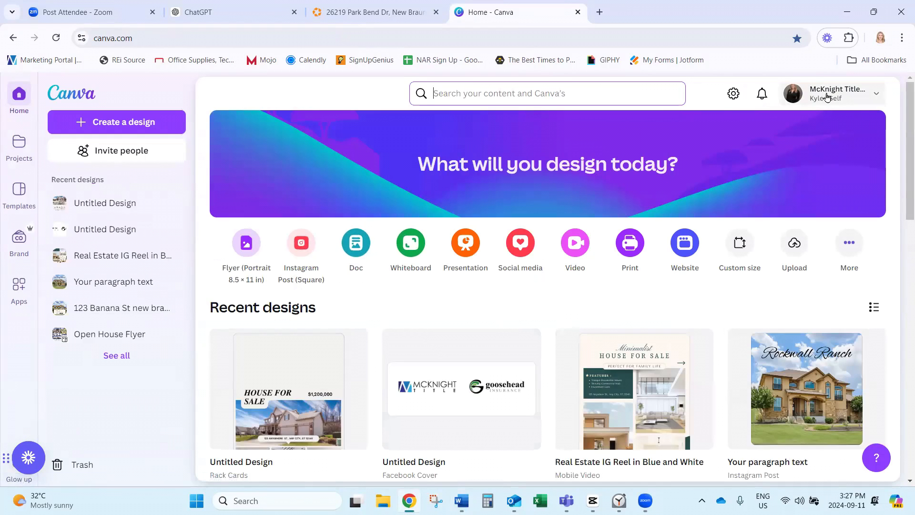
click(462, 501)
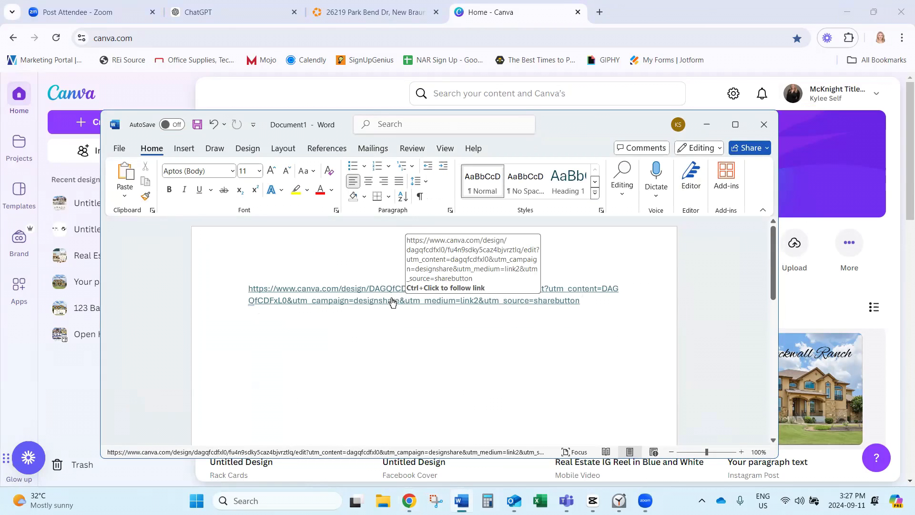
Open the flyer from the Word link and close the Print with Canva flyers panel.
ctrl+click(397, 300)
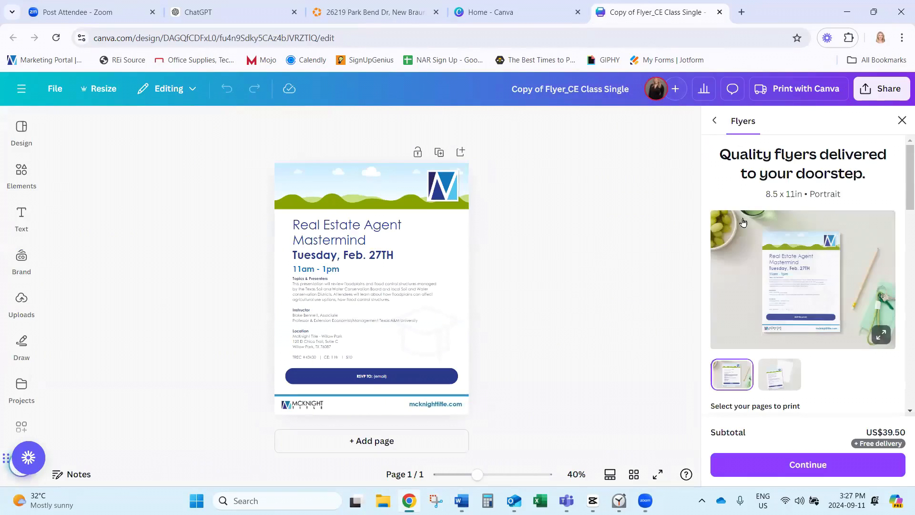
click(902, 121)
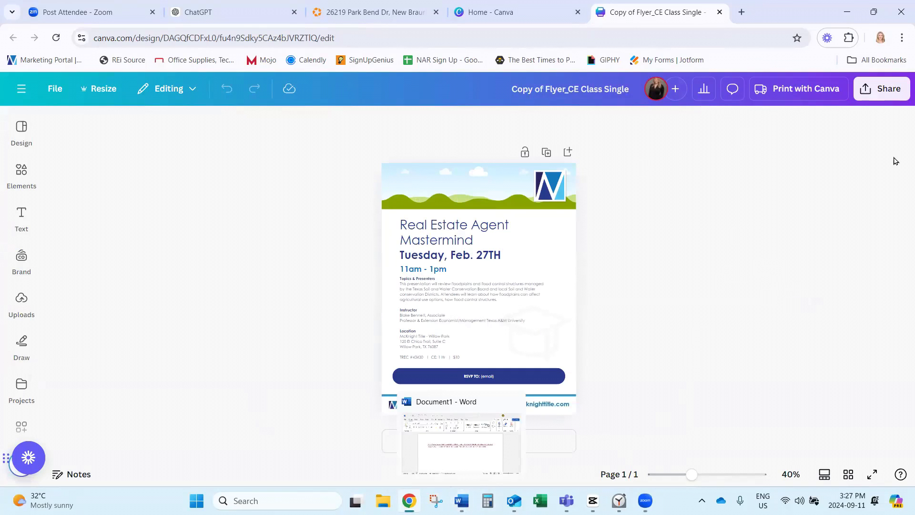
Confirm the link is Anyone with the link, Can edit, copy it, and return to Word.
click(901, 95)
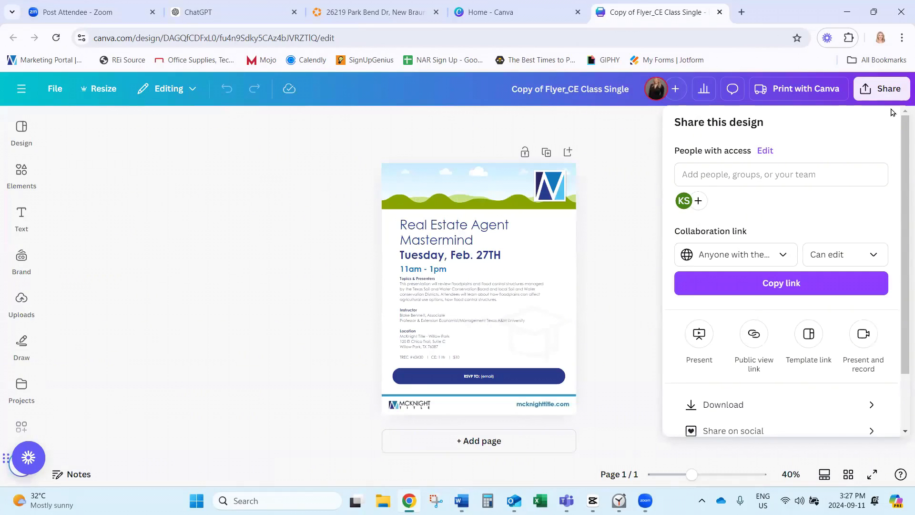
click(784, 256)
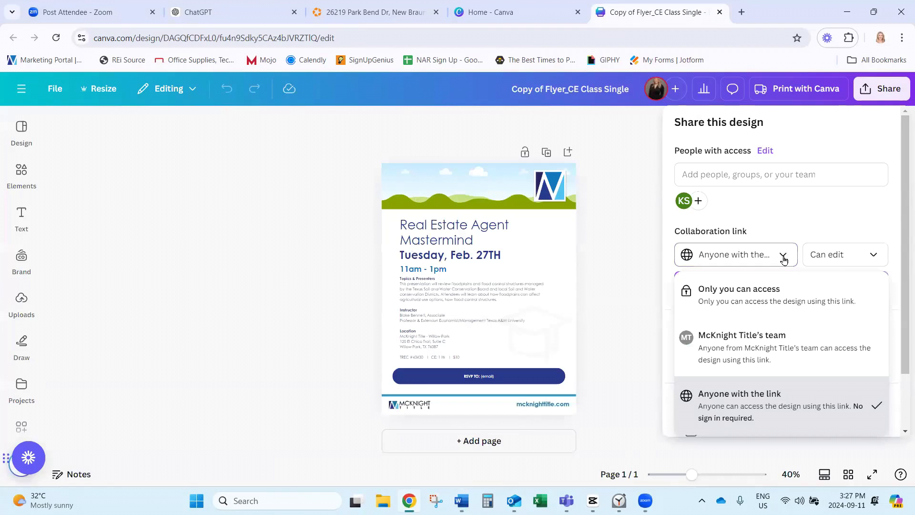
click(876, 258)
click(877, 260)
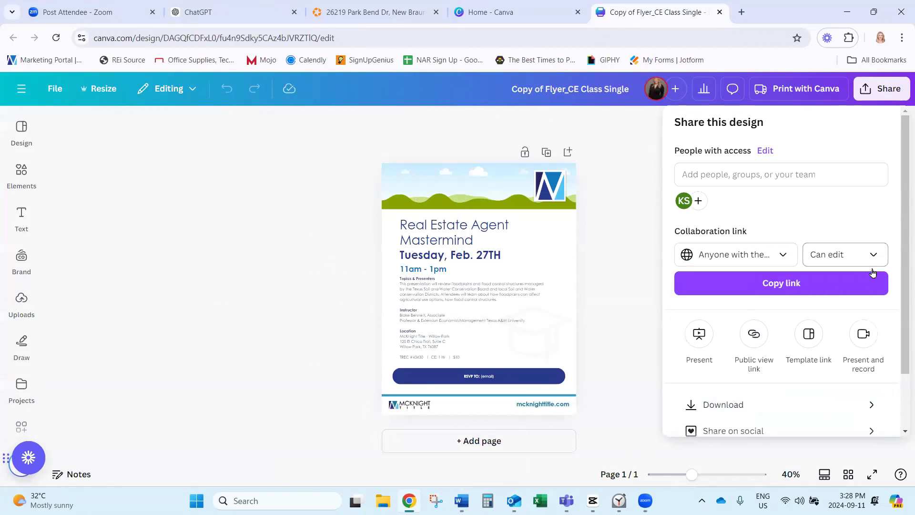
click(803, 286)
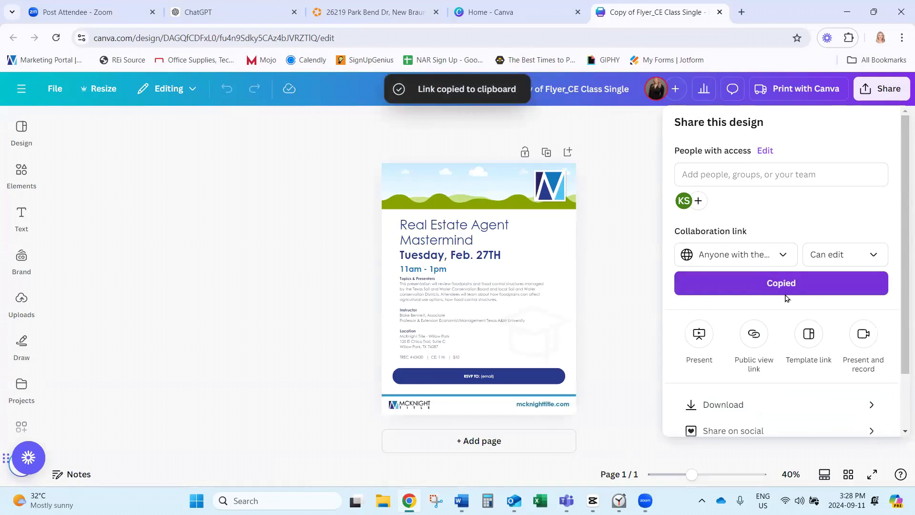
click(462, 501)
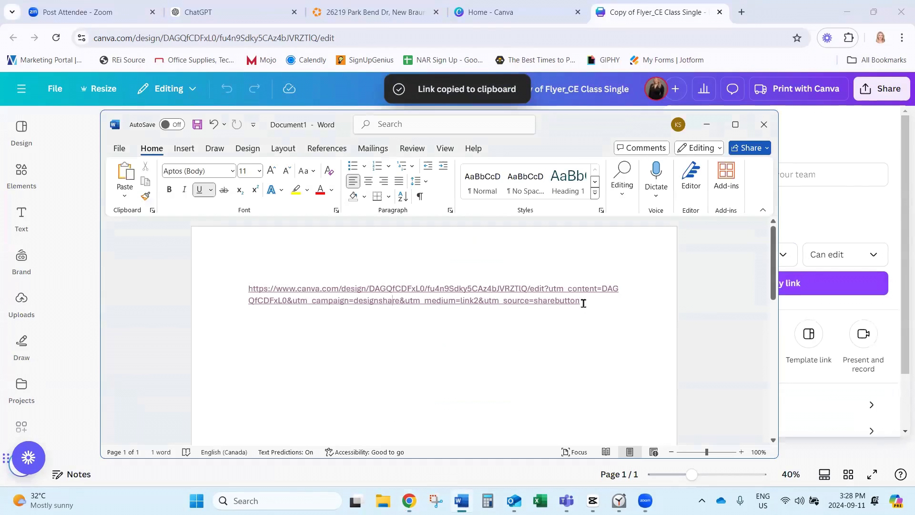
Replace the URL in Word by deleting it and pasting the Canva share link again.
drag(605, 305, 278, 284)
key(BackSpace)
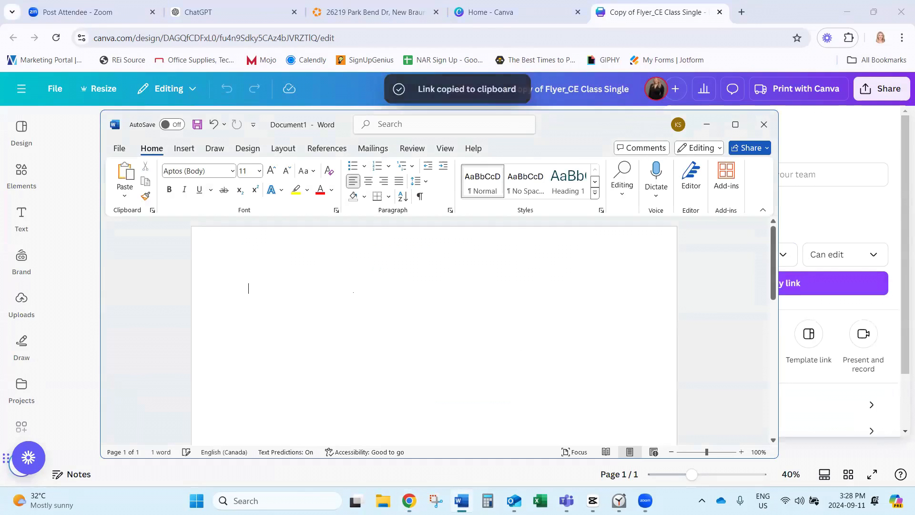
right_click(257, 287)
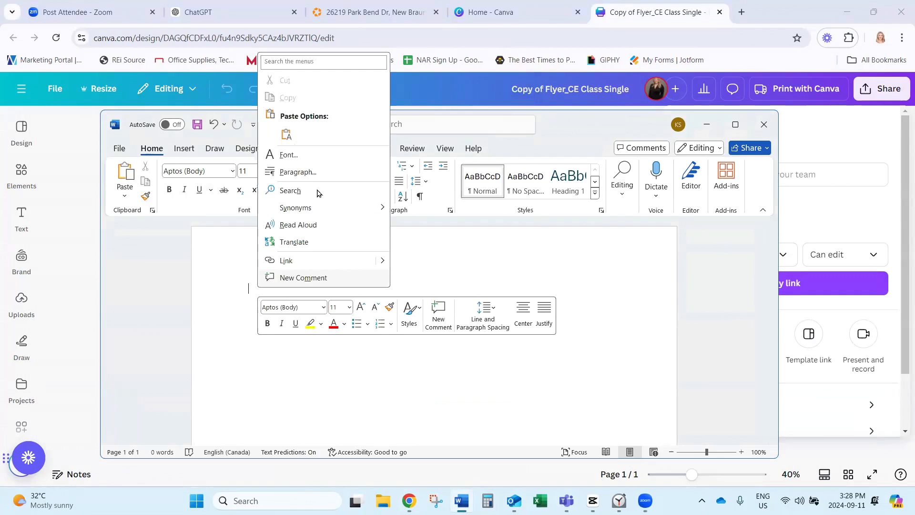
click(305, 156)
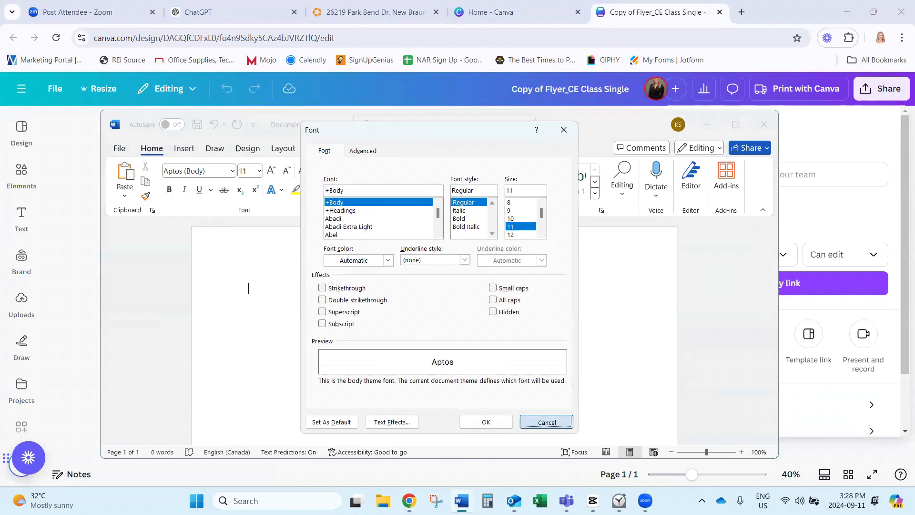
click(546, 424)
right_click(259, 297)
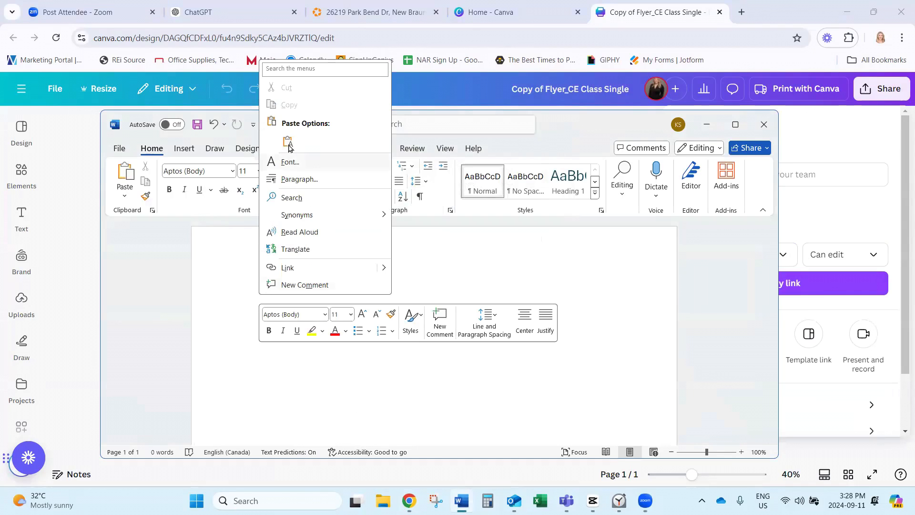
click(287, 142)
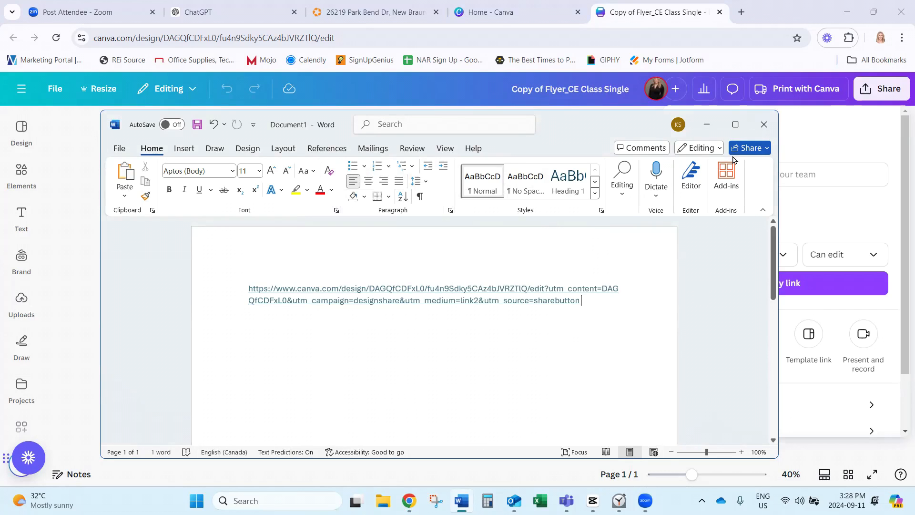
Leave Word, dismiss Canva's Share panel and return to the Canva Home page.
click(707, 125)
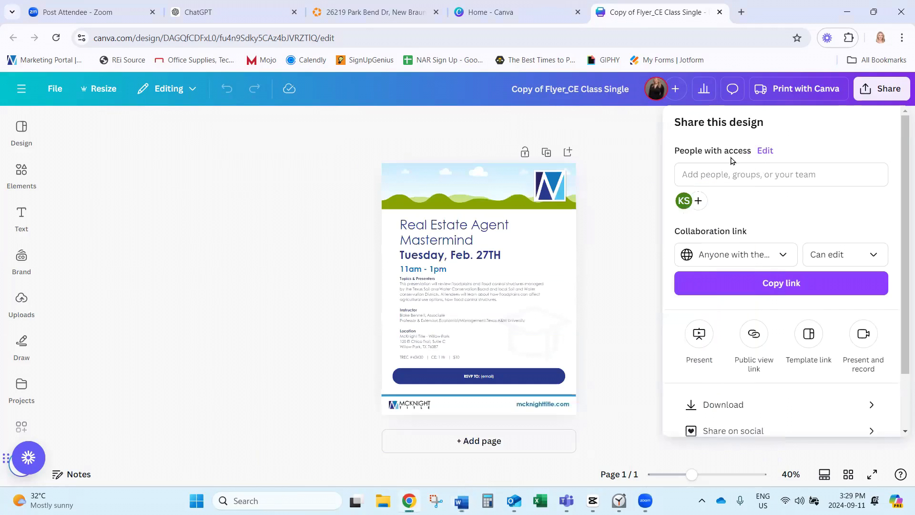
click(656, 333)
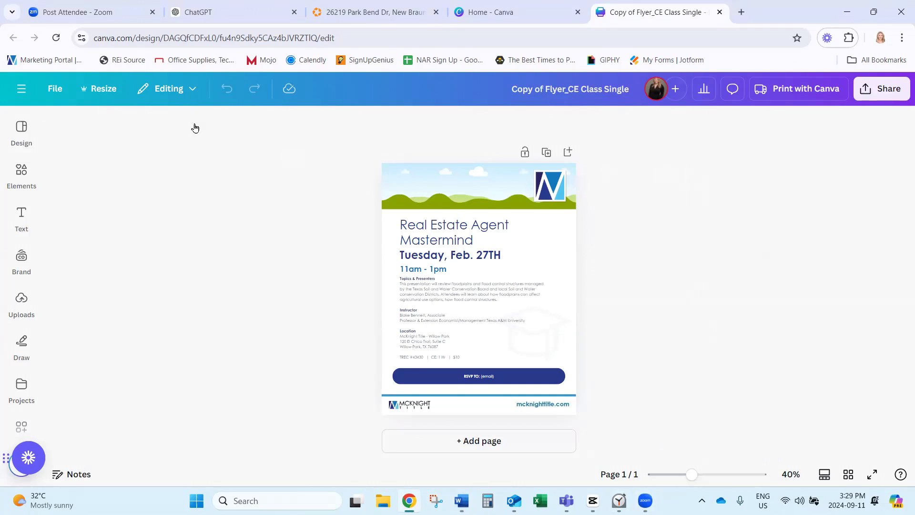
click(20, 93)
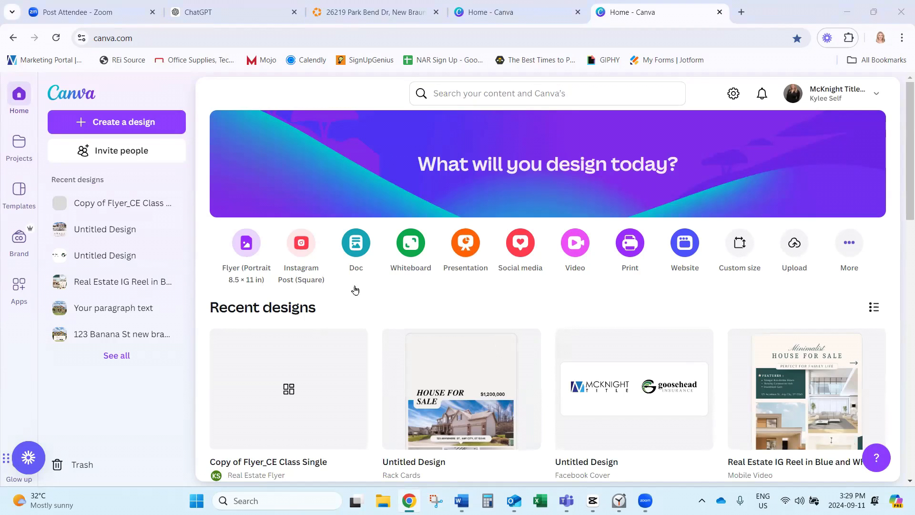
Start an Instagram Post (Square) with the uploaded two-storey house photo and bring up its Edit tools.
click(300, 251)
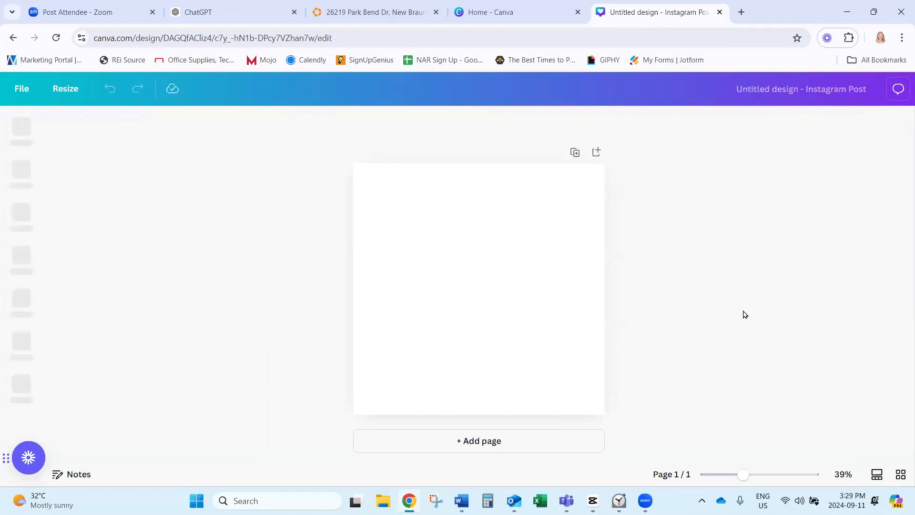
click(22, 299)
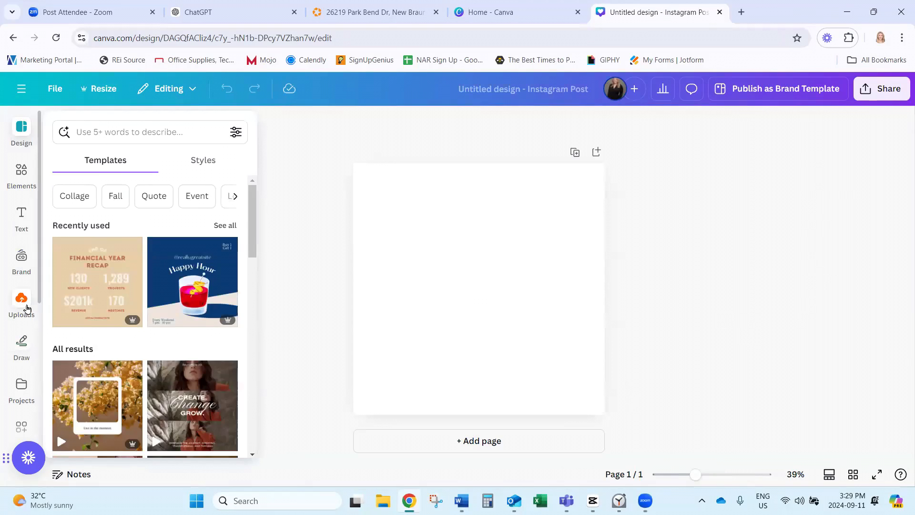
click(153, 286)
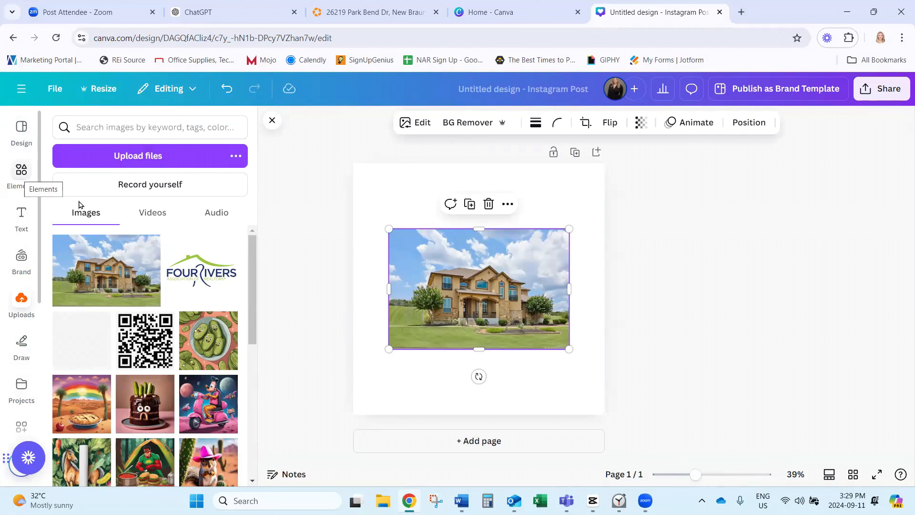
click(405, 124)
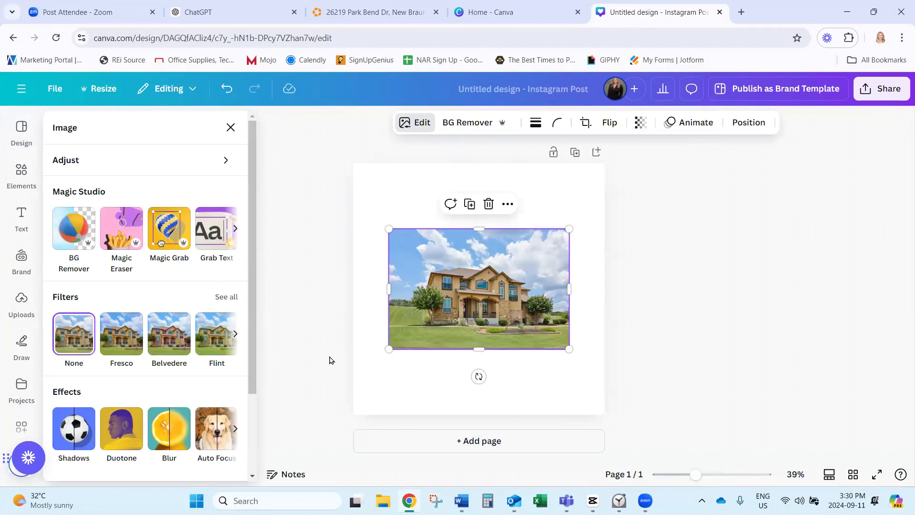
Erase the left tree from the house photo using Magic Eraser's Click mode.
click(295, 199)
click(421, 247)
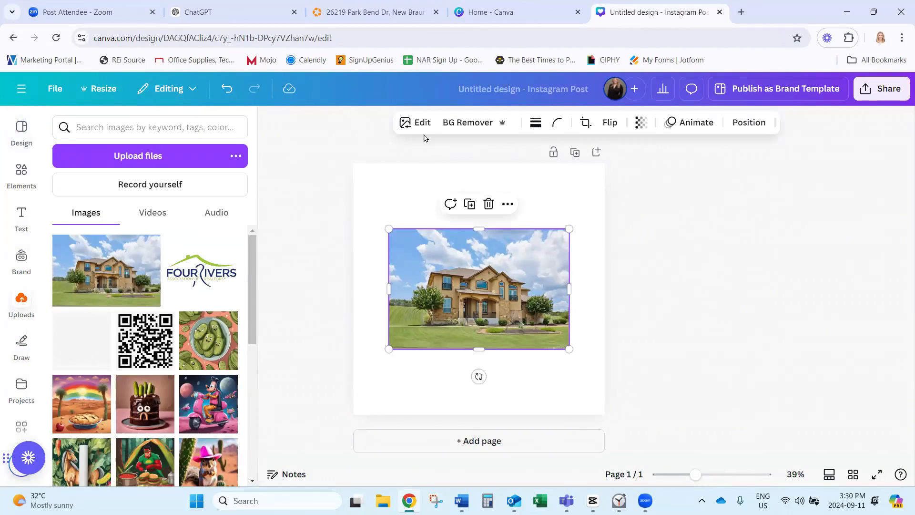
click(419, 124)
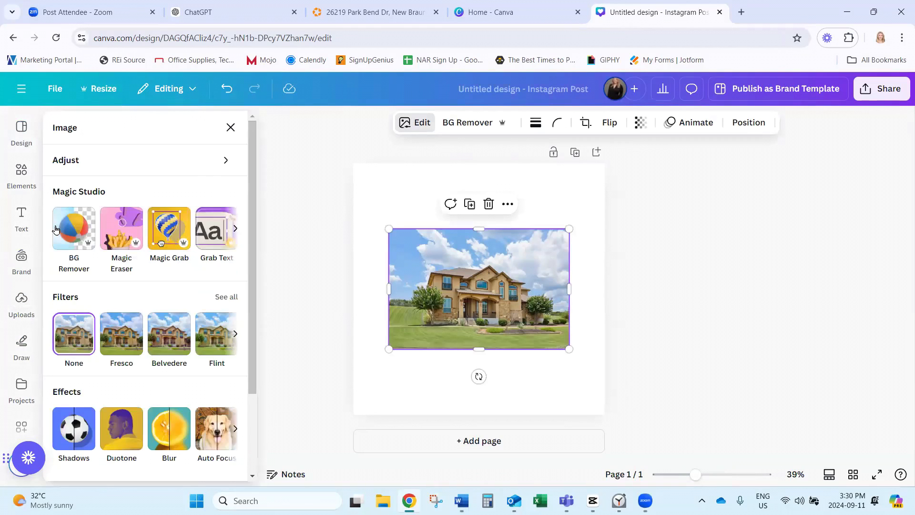
click(122, 231)
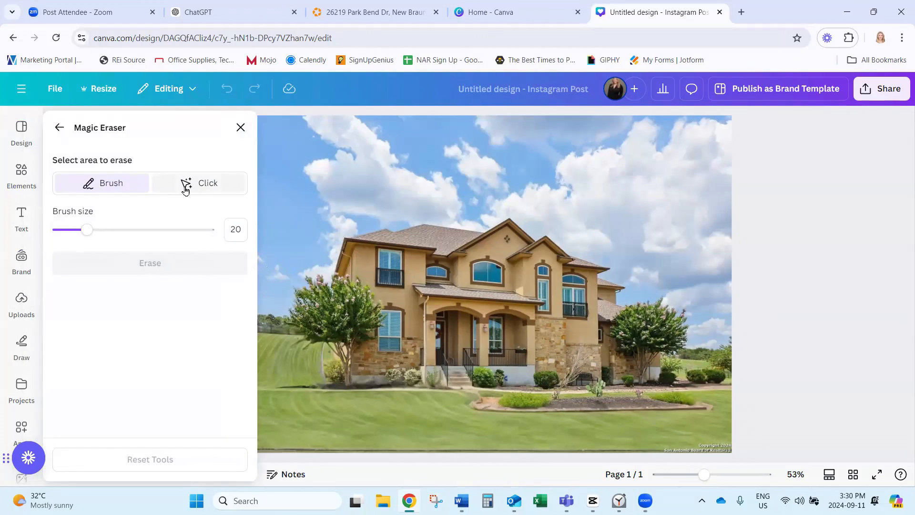
click(193, 192)
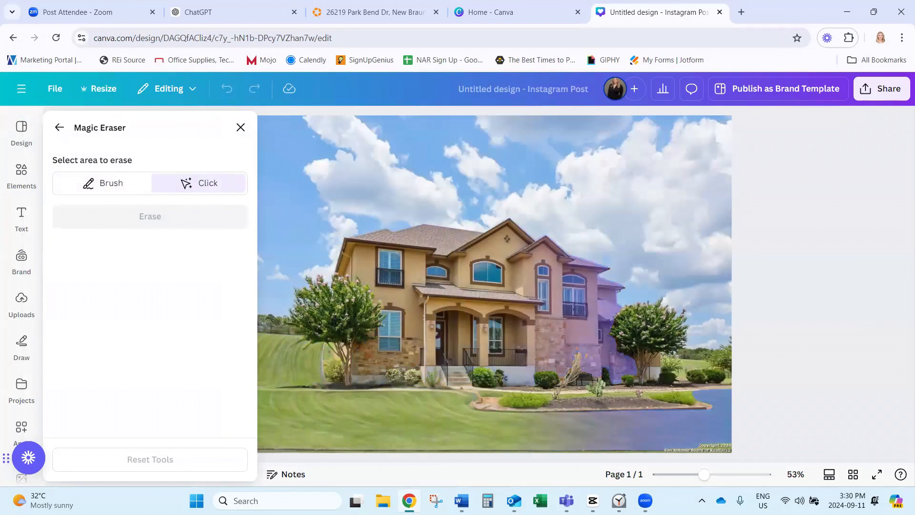
click(337, 314)
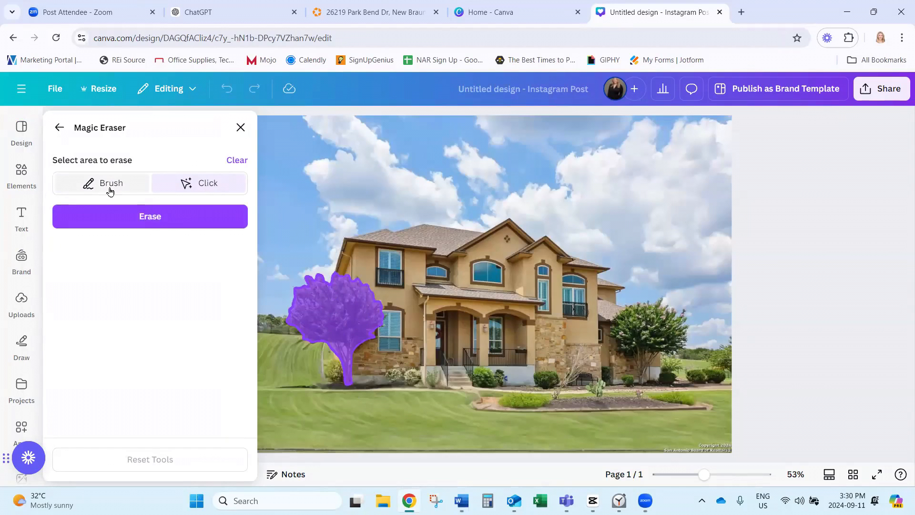
click(159, 218)
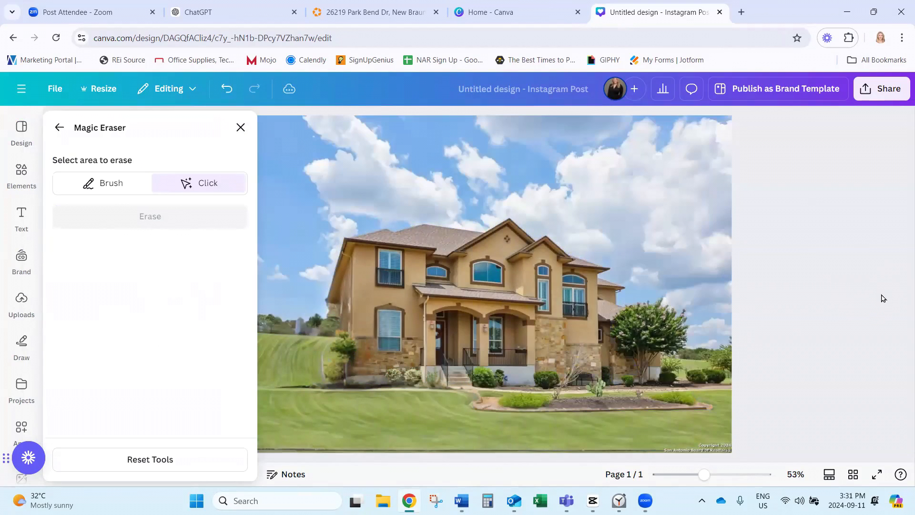
Reset the Magic Eraser change to restore the tree, then bring up Magic Edit.
click(59, 128)
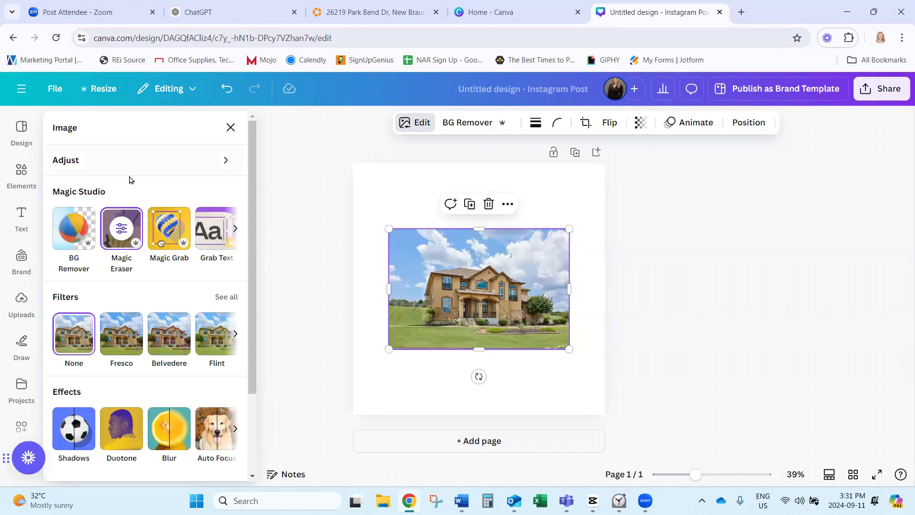
click(122, 228)
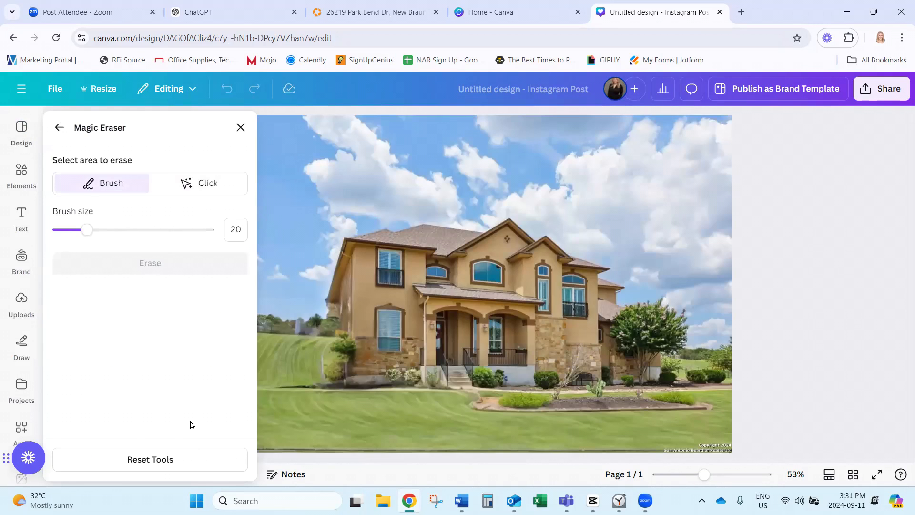
click(176, 459)
click(545, 311)
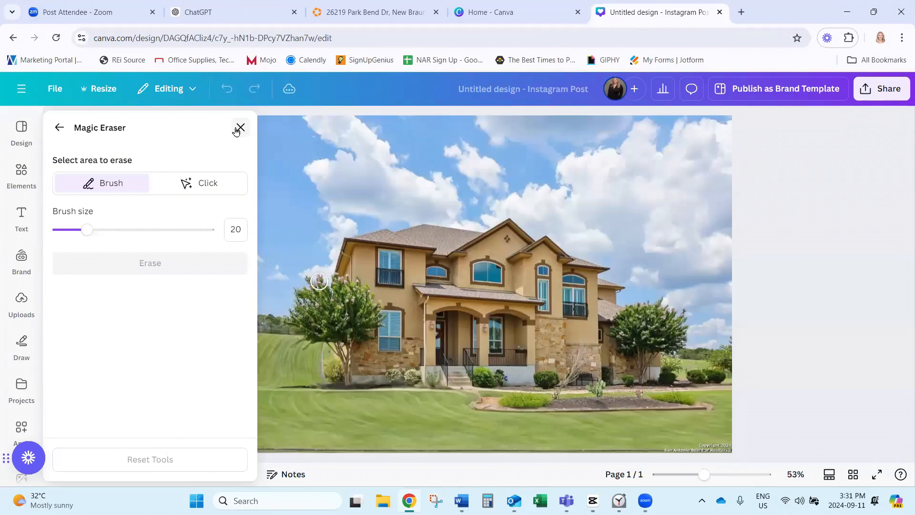
click(59, 130)
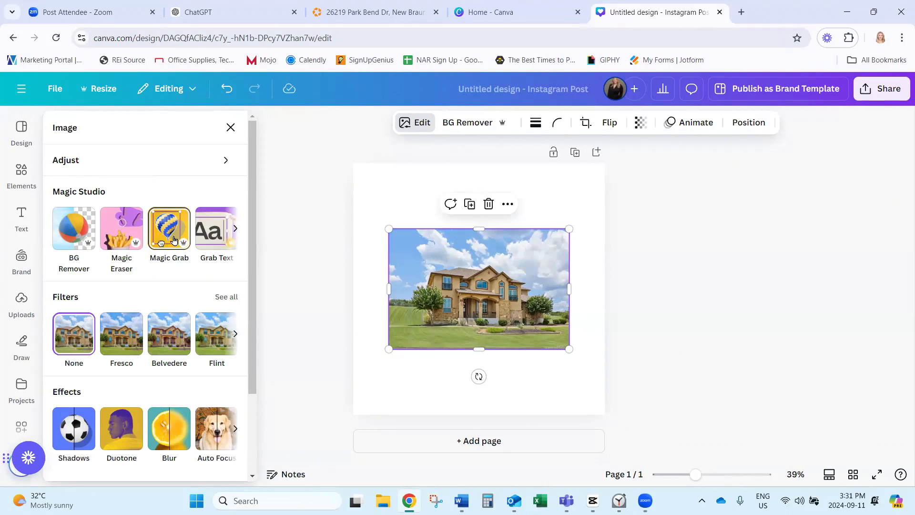
click(235, 229)
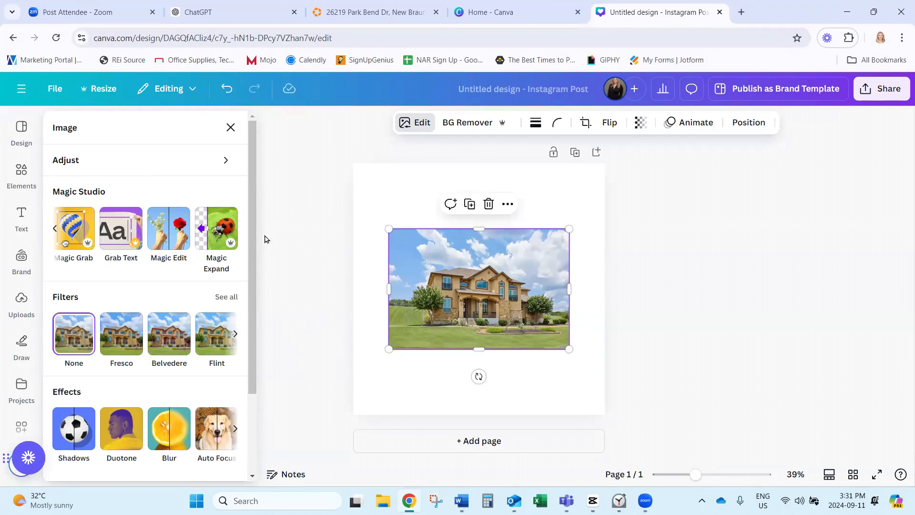
click(190, 237)
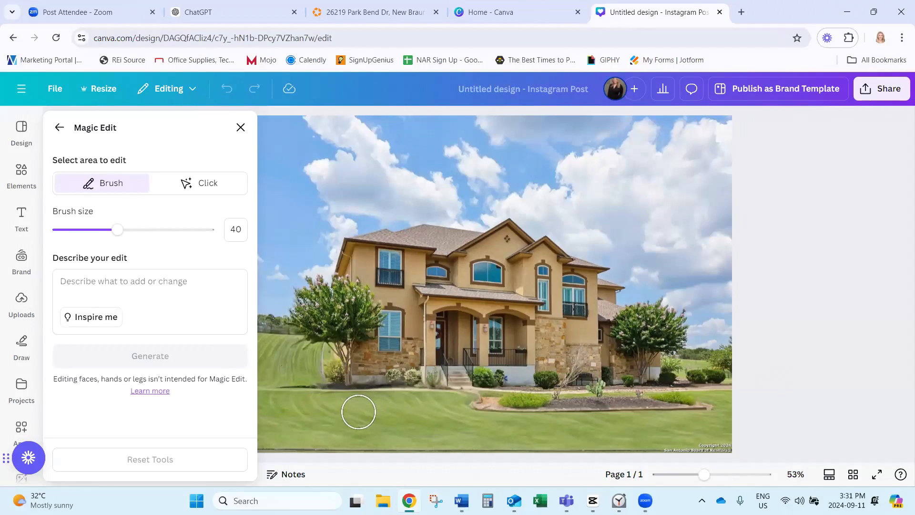
Brush the lower-left lawn and generate a 'Turtle walking' Magic Edit there.
drag(362, 415, 372, 416)
click(116, 281)
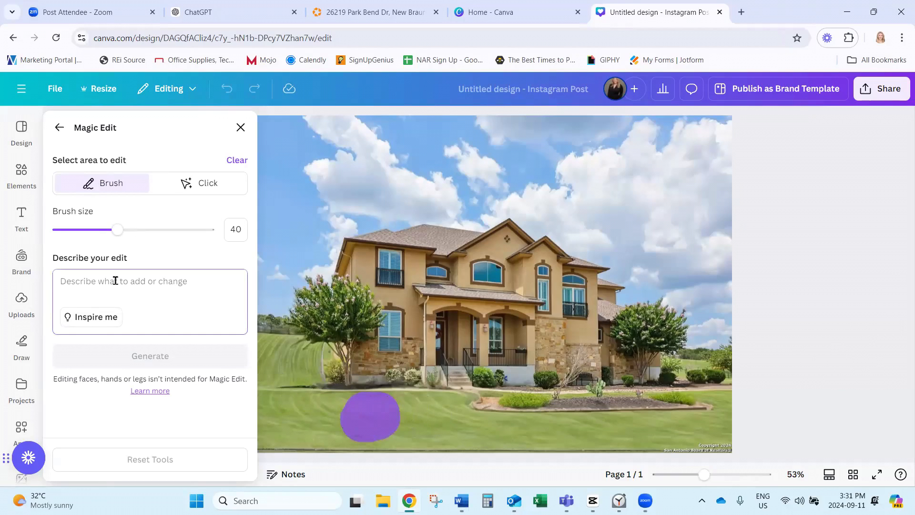
text(Turtle walking)
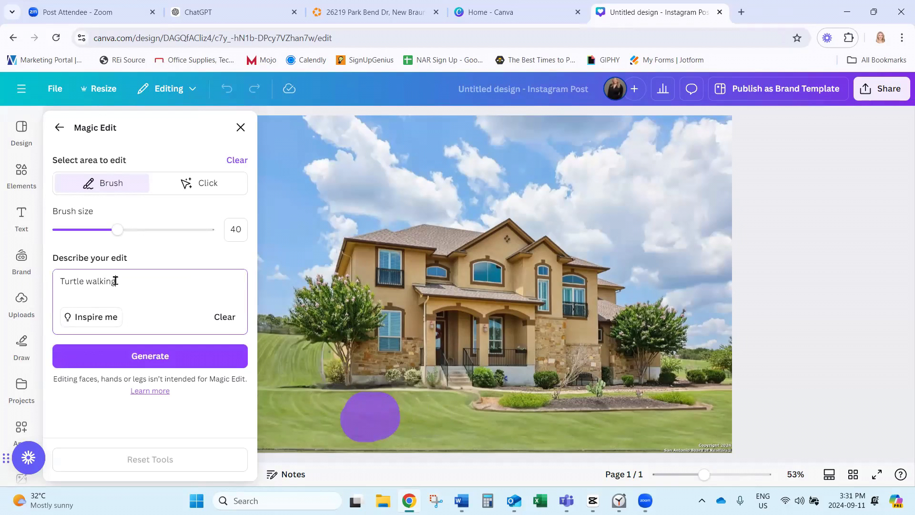
click(195, 356)
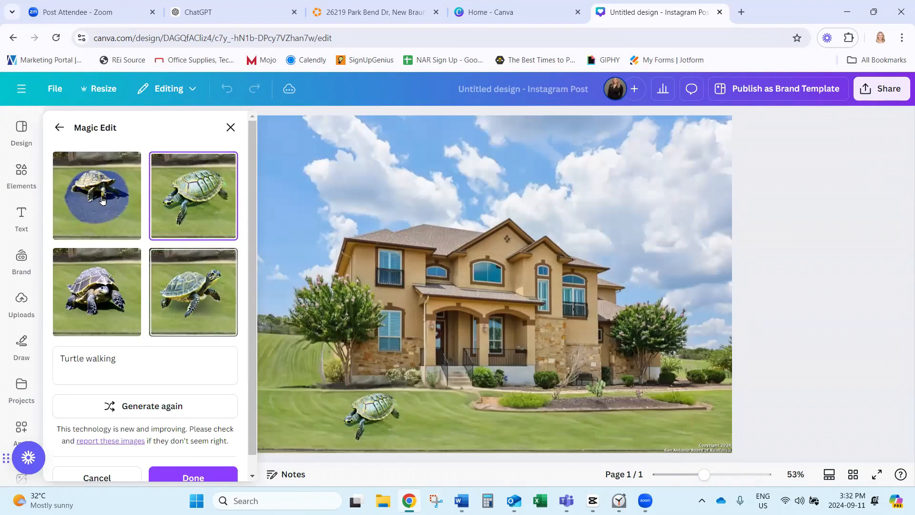
Compare the tortoise variants and keep the darker bottom-left one.
click(102, 198)
click(171, 201)
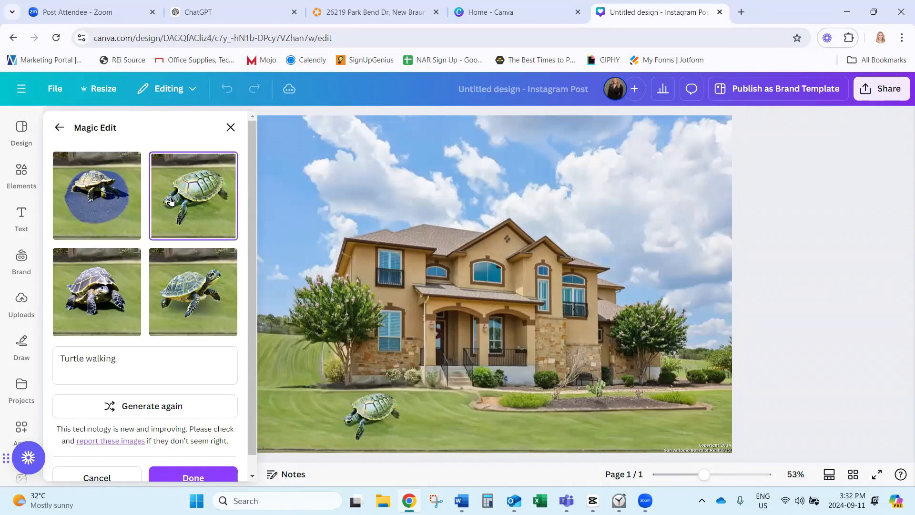
click(120, 300)
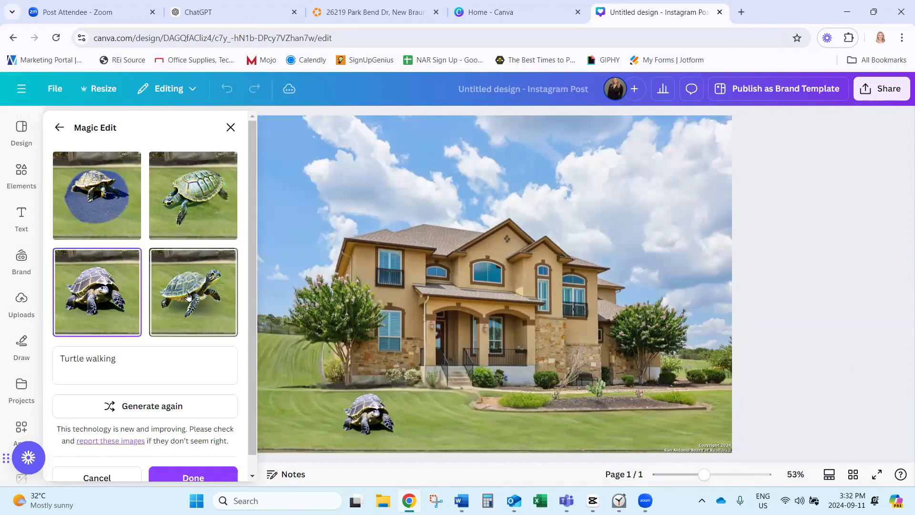
click(186, 295)
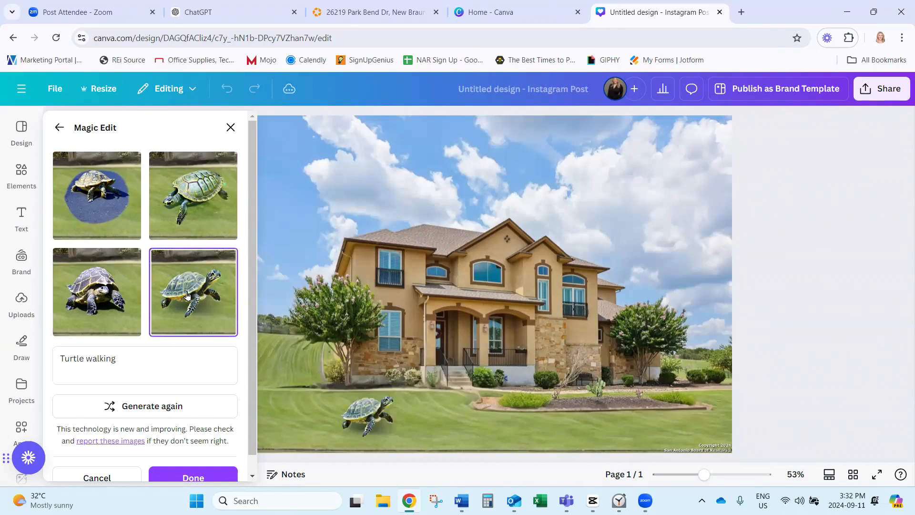
click(94, 298)
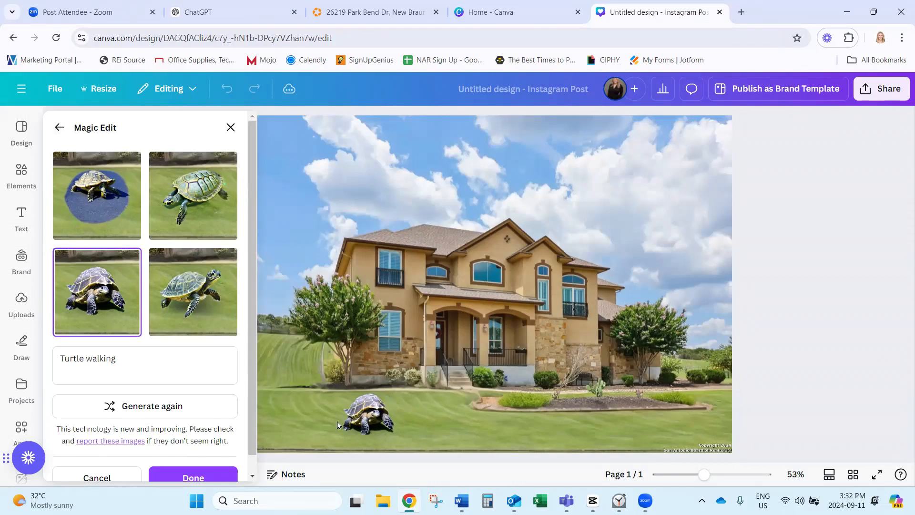
click(57, 128)
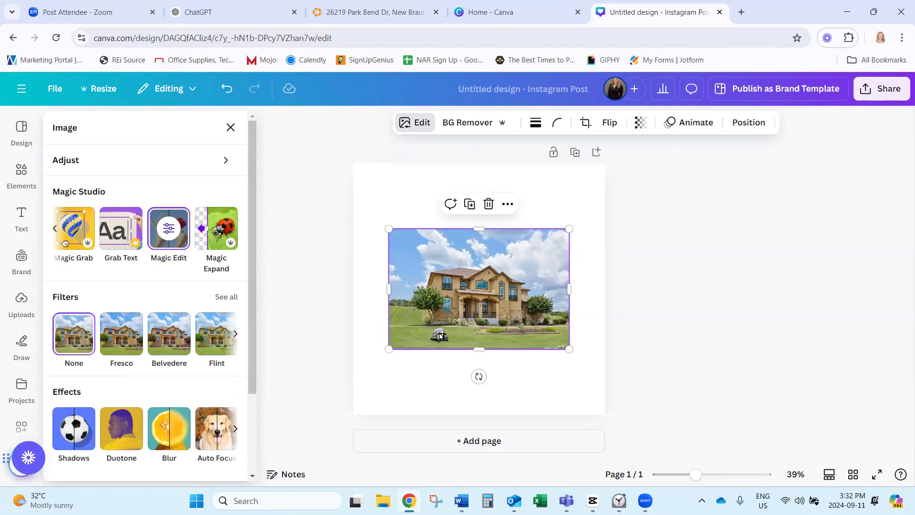
Reset the Magic Edit changes to remove the tortoise from the lawn.
click(169, 228)
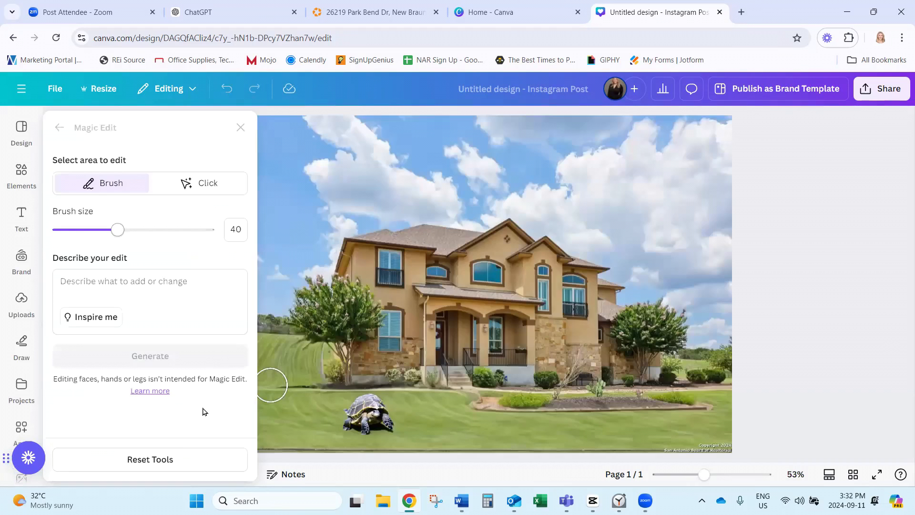
click(165, 459)
click(543, 307)
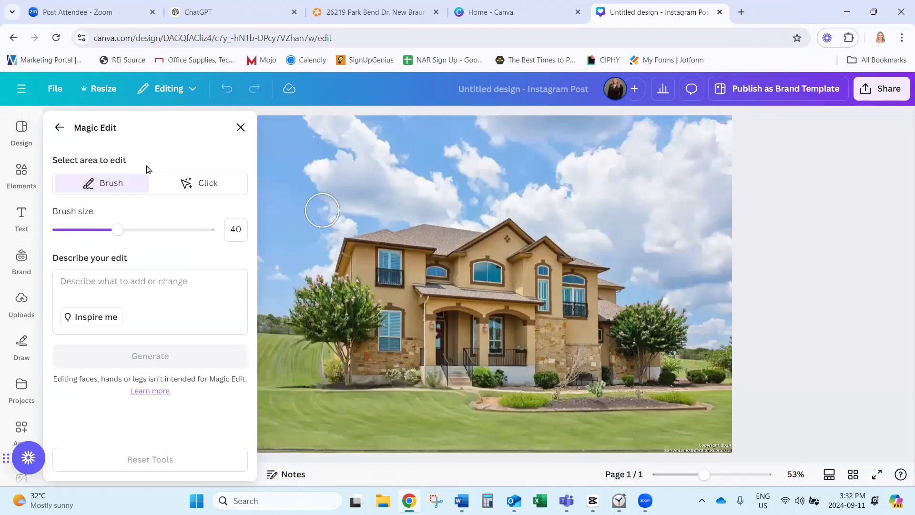
click(60, 129)
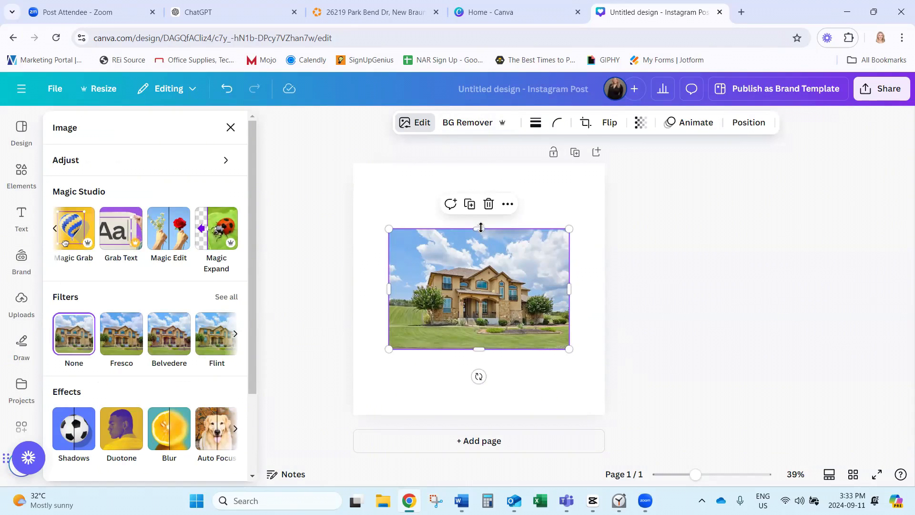
Generate Magic Expand results for the house photo over the Whole Page, after trying 9:16 and 1:1.
click(216, 236)
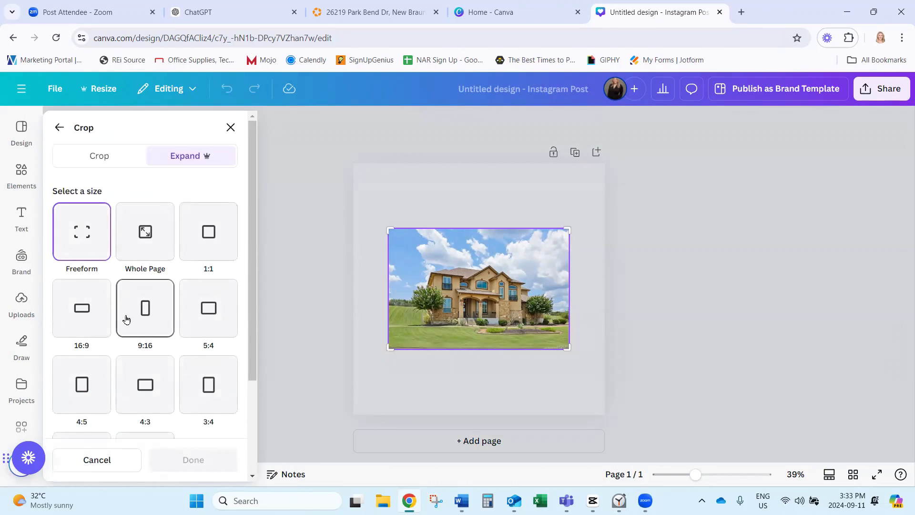
click(150, 309)
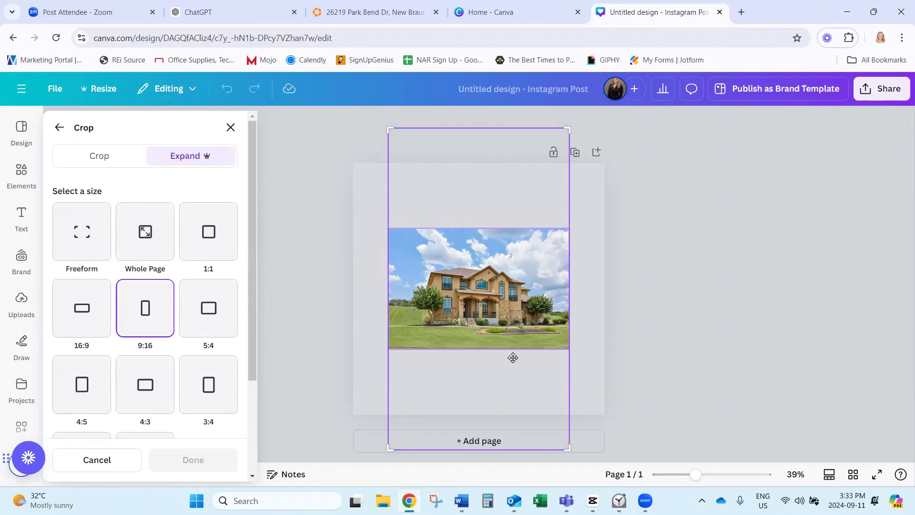
click(85, 238)
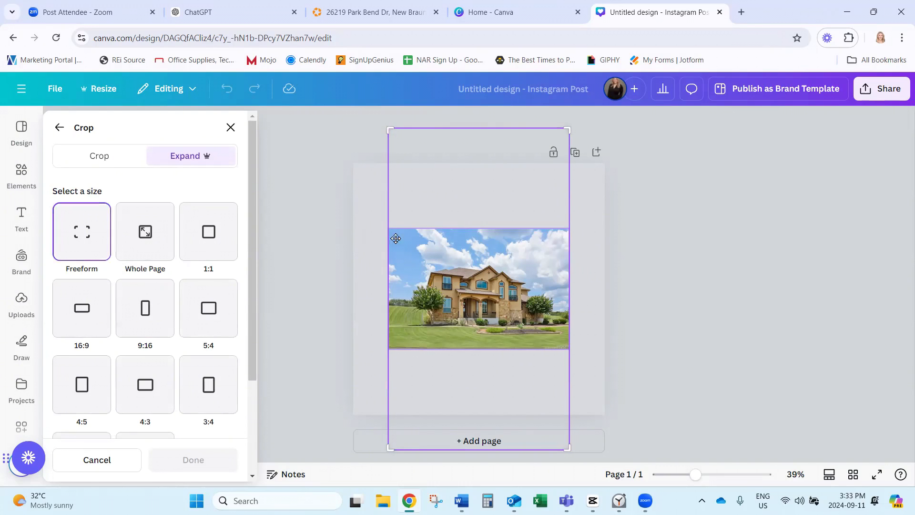
click(151, 236)
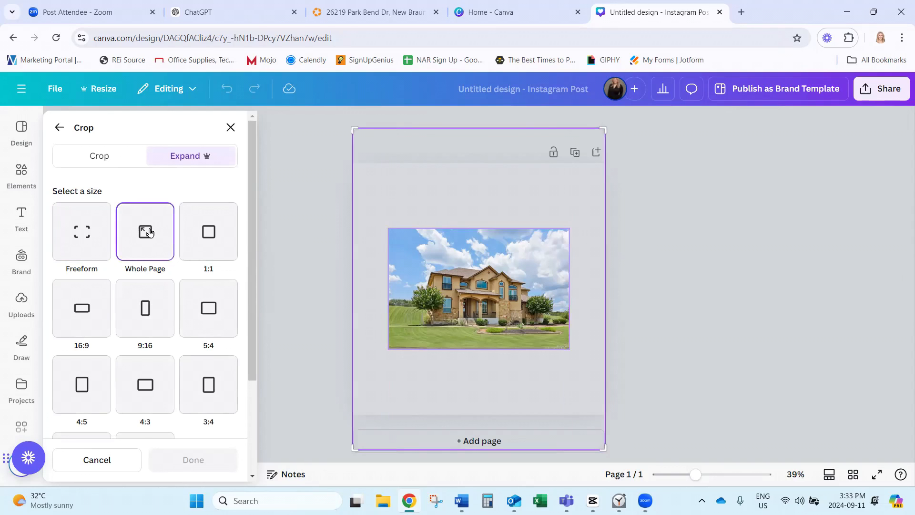
click(211, 236)
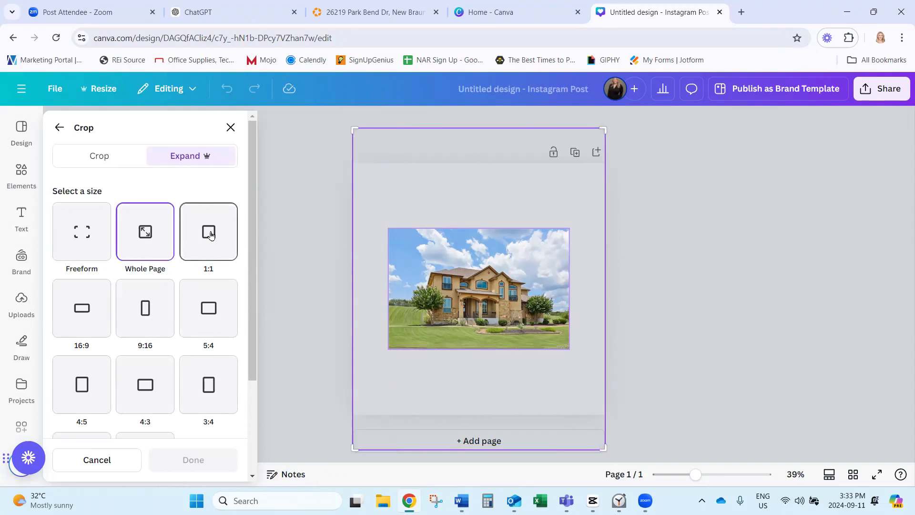
click(142, 232)
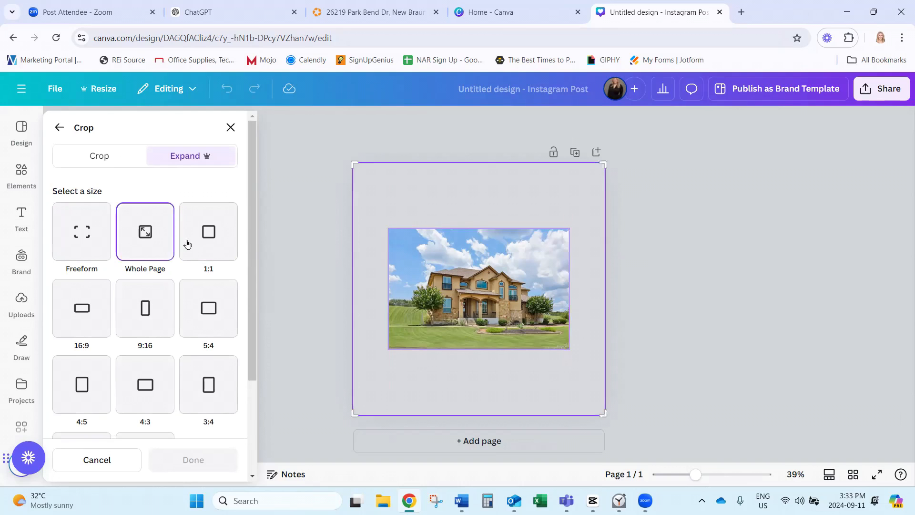
scroll(156, 420, down, 3)
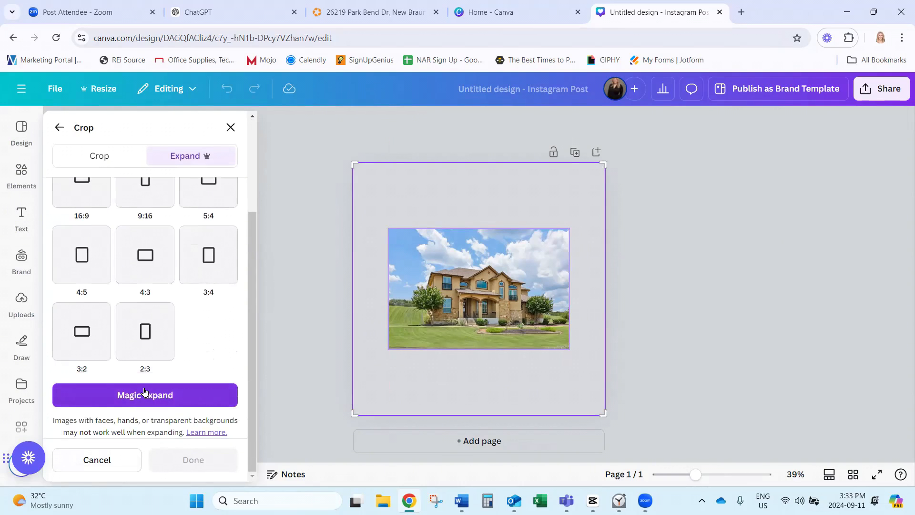
click(145, 395)
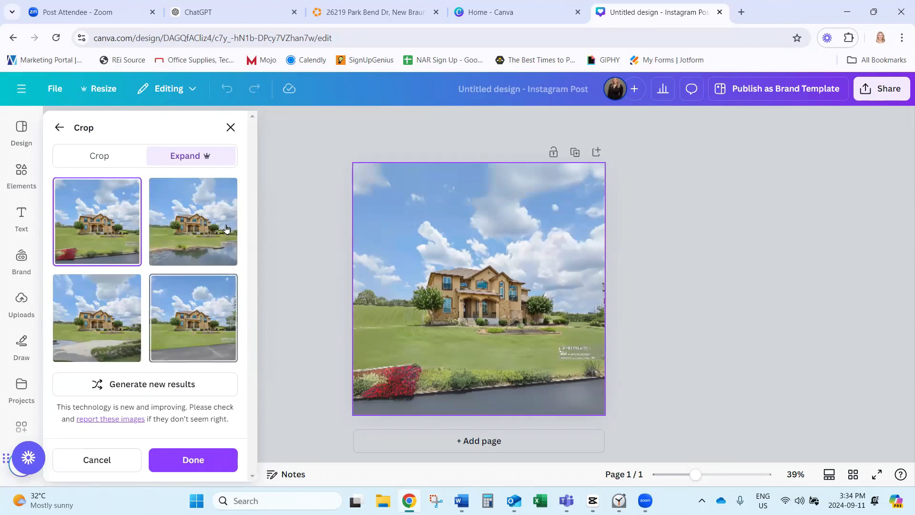
Preview the pond, driveway and grey-road results, then choose the red flowers and dark road version.
click(210, 231)
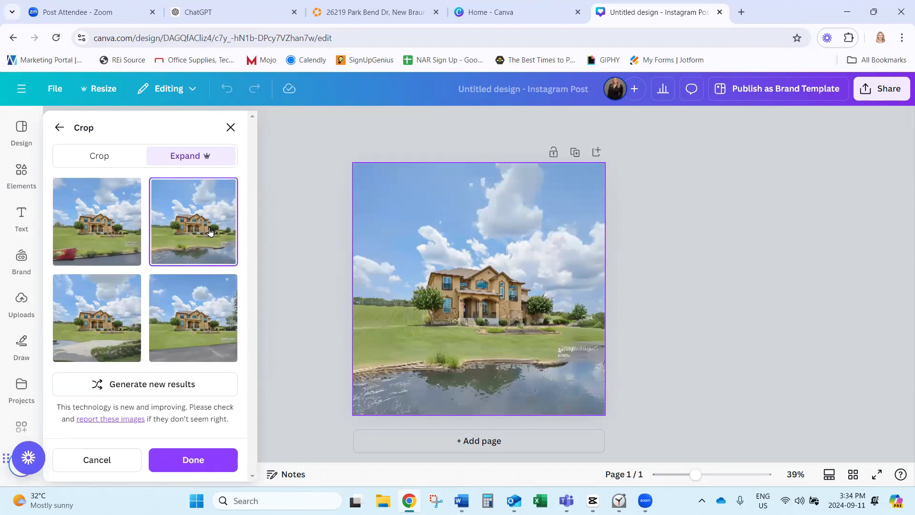
click(113, 324)
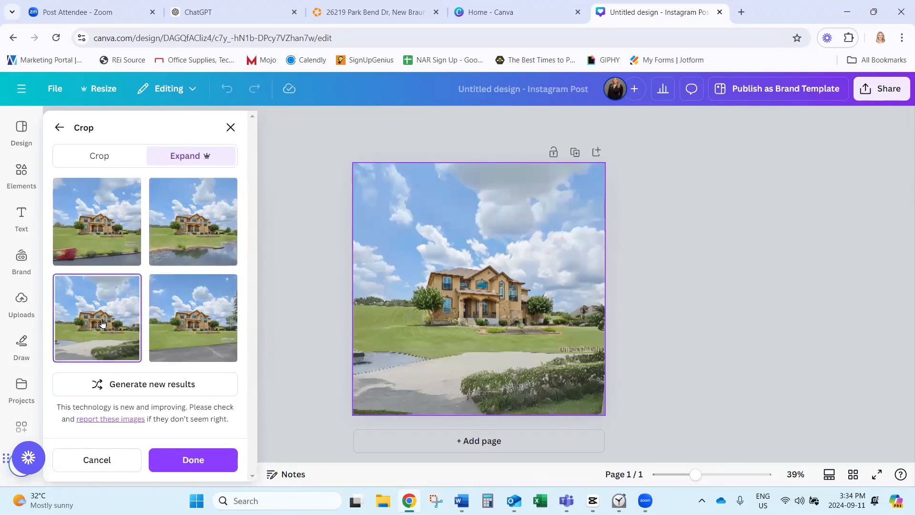
click(198, 329)
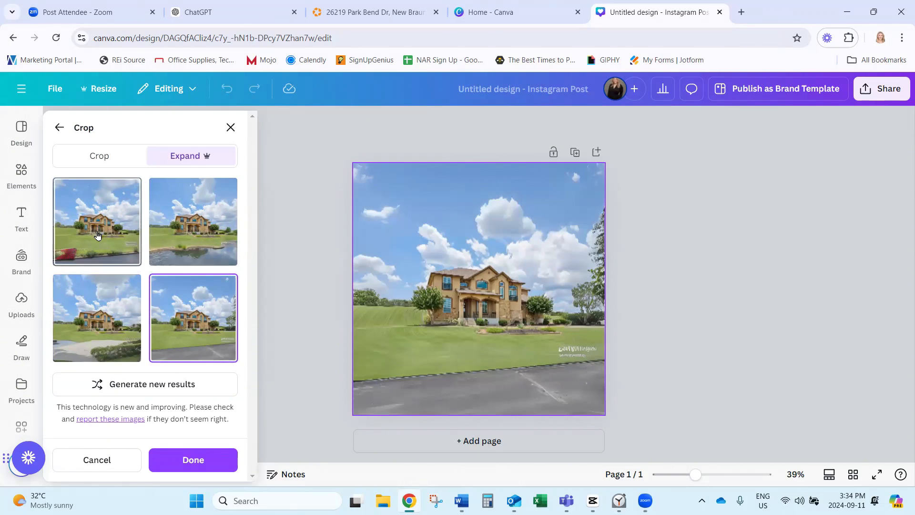
click(122, 238)
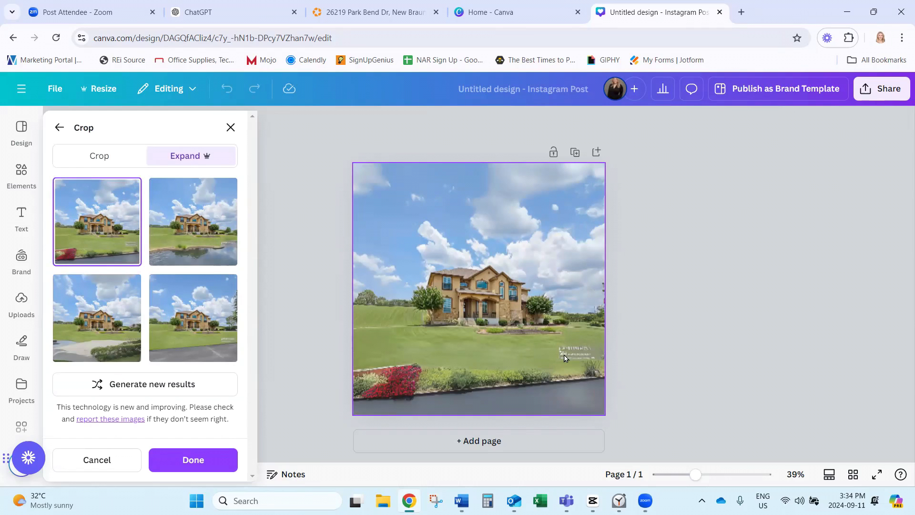
Keep the chosen expansion and set the expanded house photo as the page background.
click(231, 127)
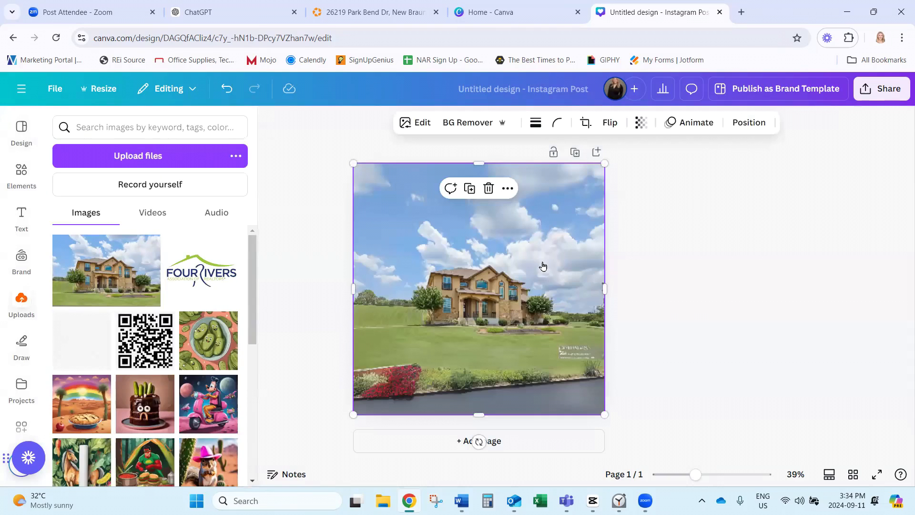
right_click(543, 267)
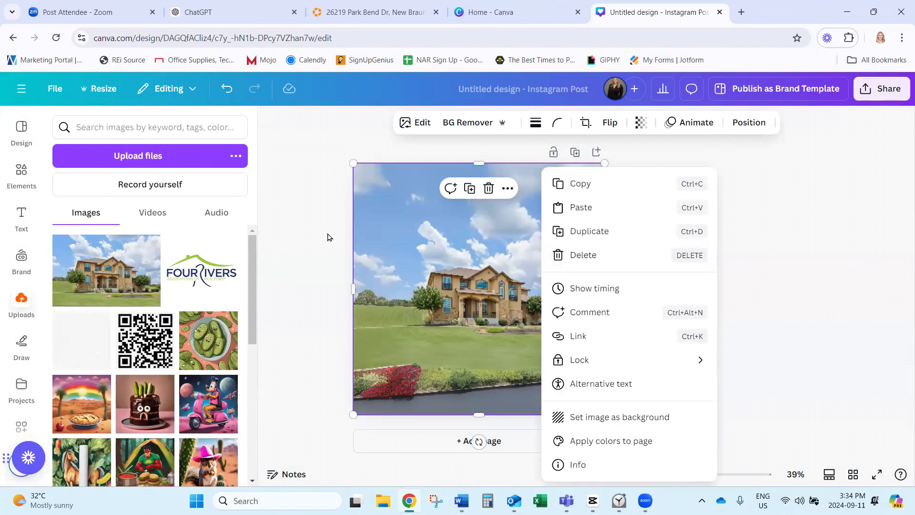
key(Escape)
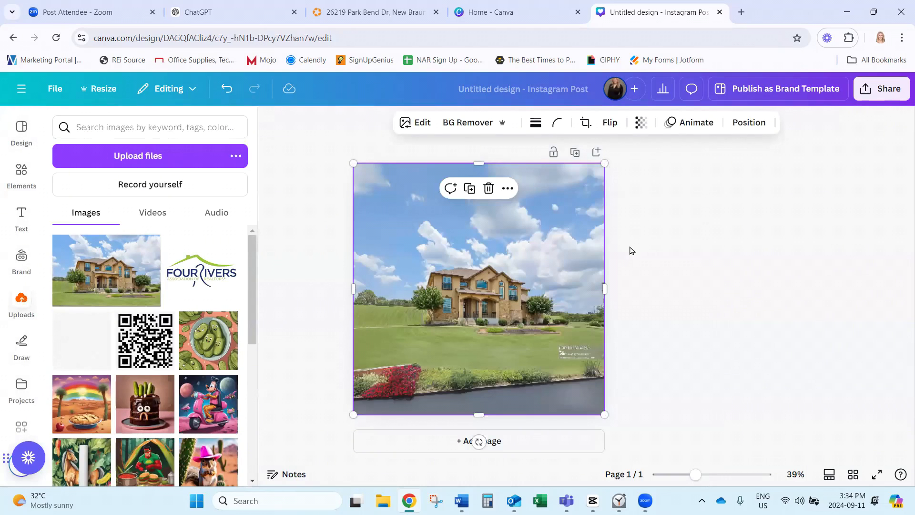
right_click(489, 263)
click(567, 416)
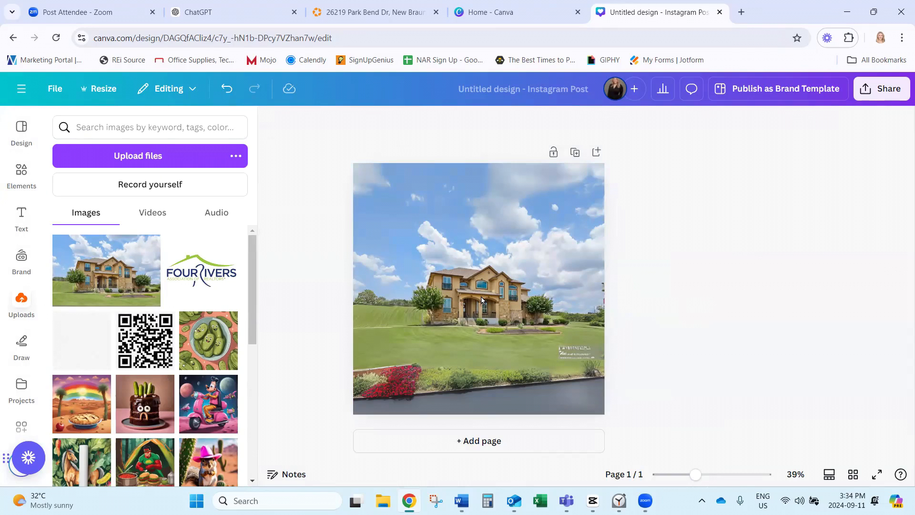
Recrop the background larger and shifted left so the house, sky and lawn fill the page.
double_click(511, 245)
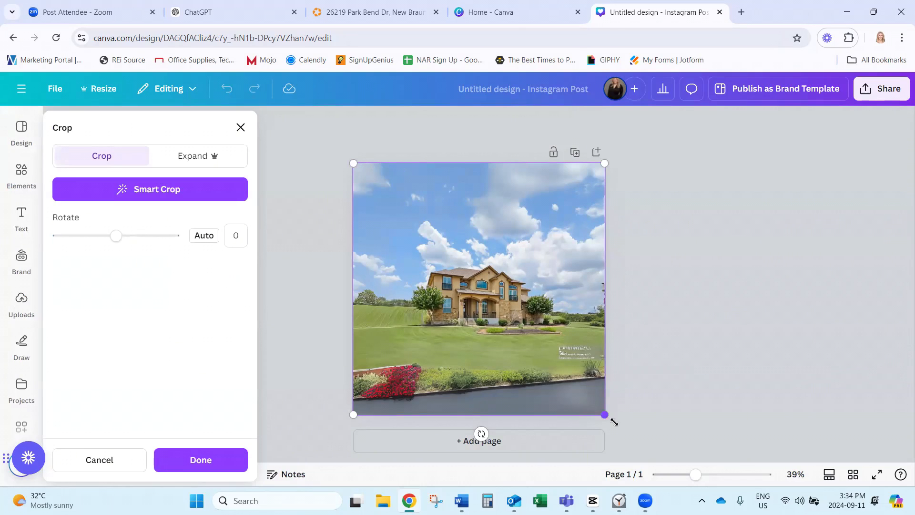
drag(610, 417, 725, 514)
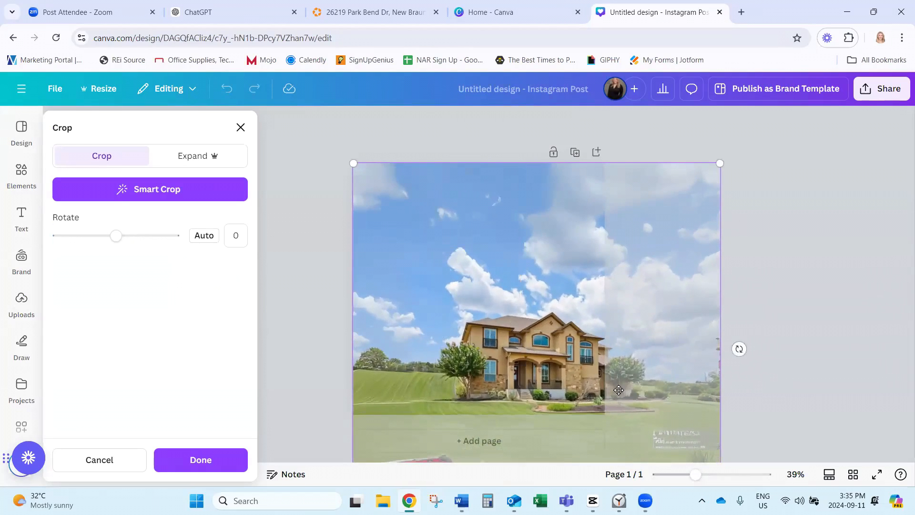
drag(639, 389, 583, 383)
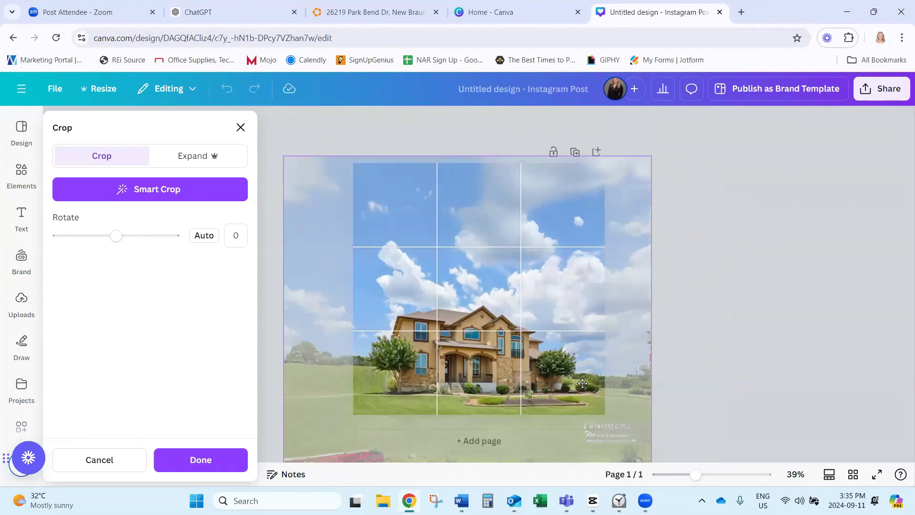
drag(583, 383, 584, 381)
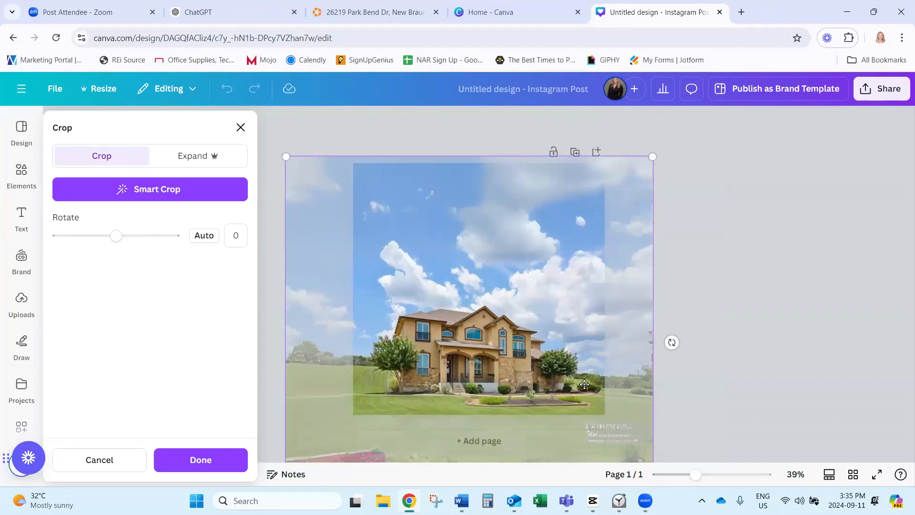
click(753, 366)
click(763, 368)
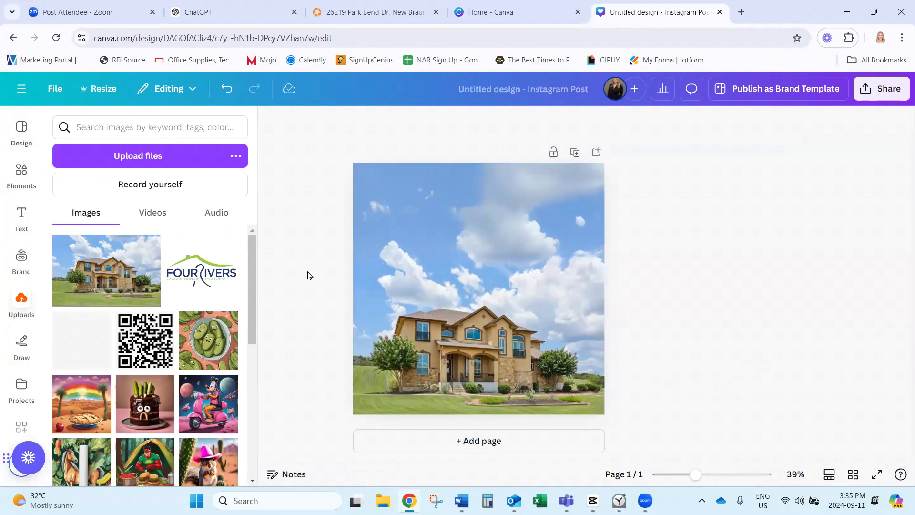
click(271, 121)
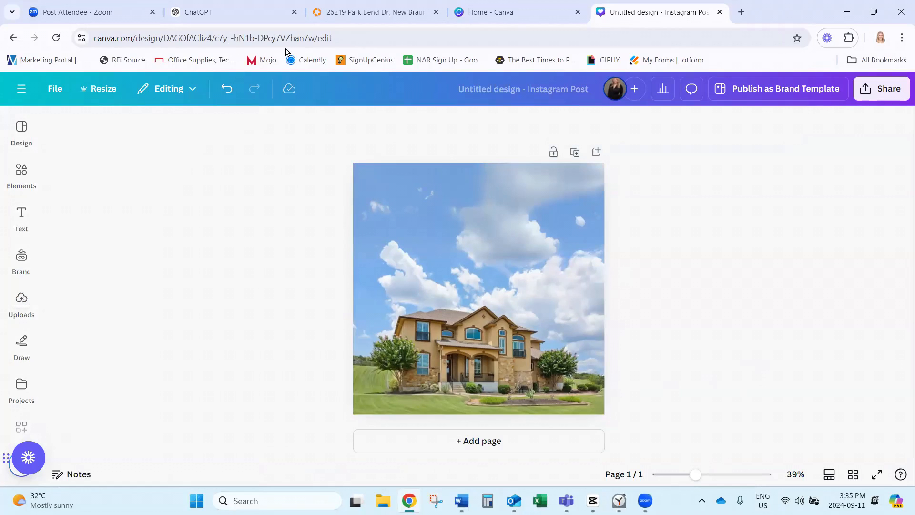